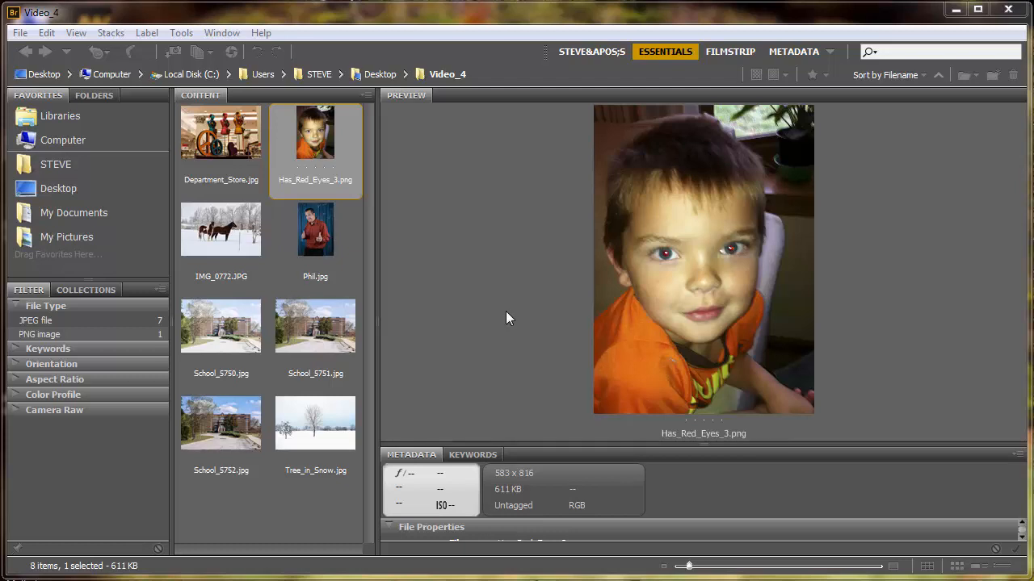
Open Has_Red_Eyes_3.png from Bridge in Adobe Photoshop CC 2014
{"action": "left_click", "coordinate": [348, 138]}
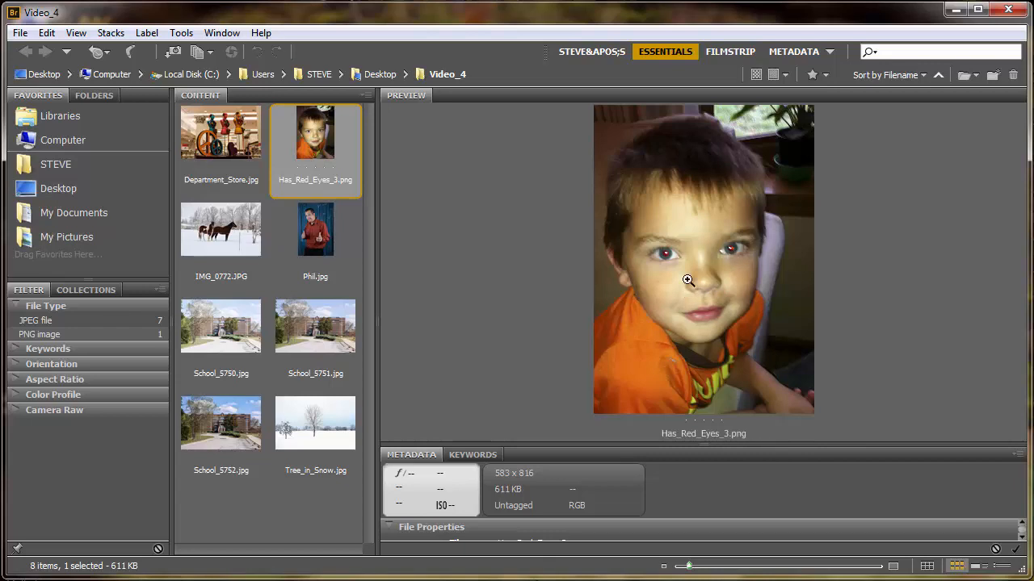
{"action": "right_click", "coordinate": [331, 144]}
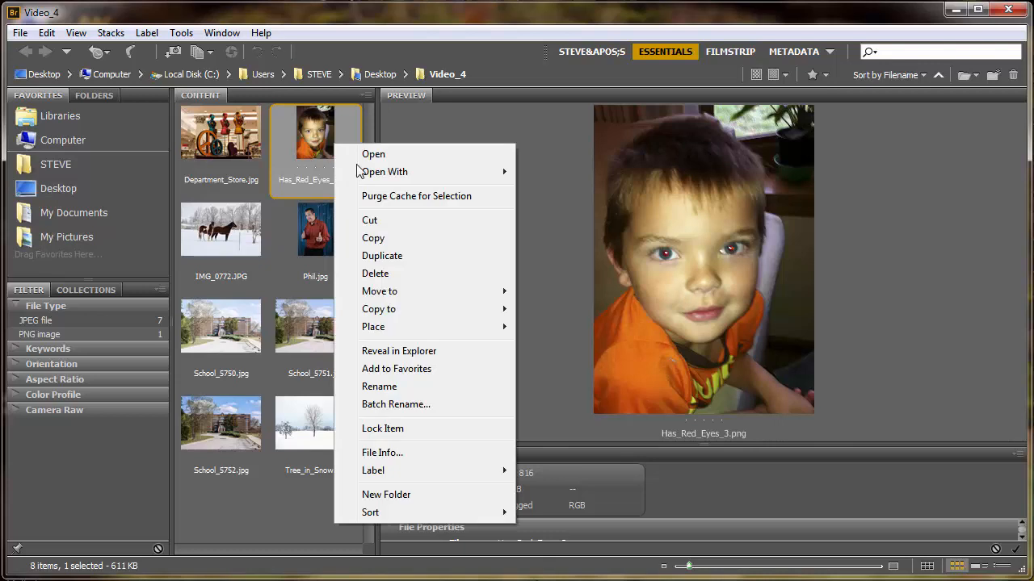
{"action": "mouse_move", "coordinate": [370, 178]}
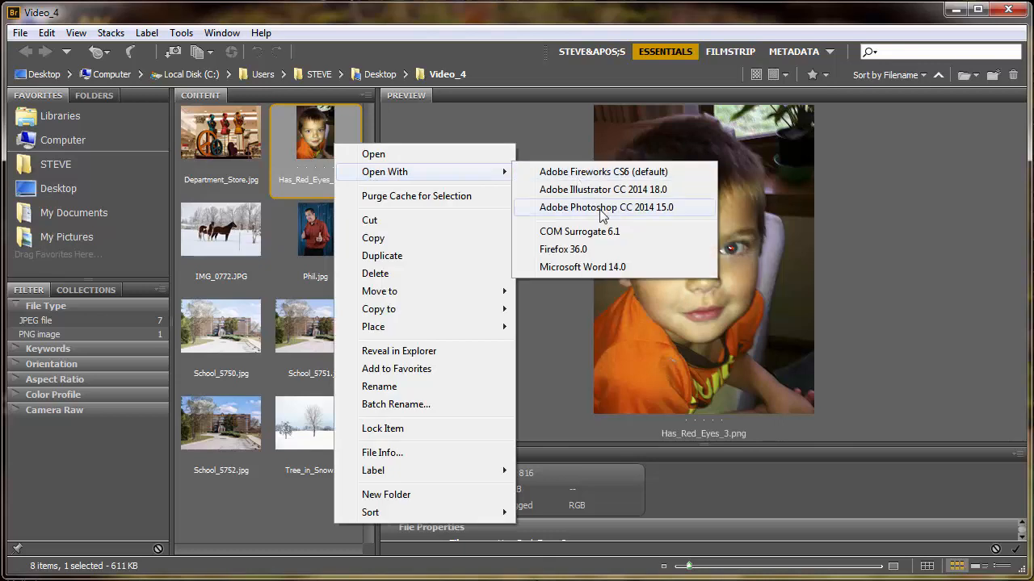
{"action": "left_click", "coordinate": [601, 208]}
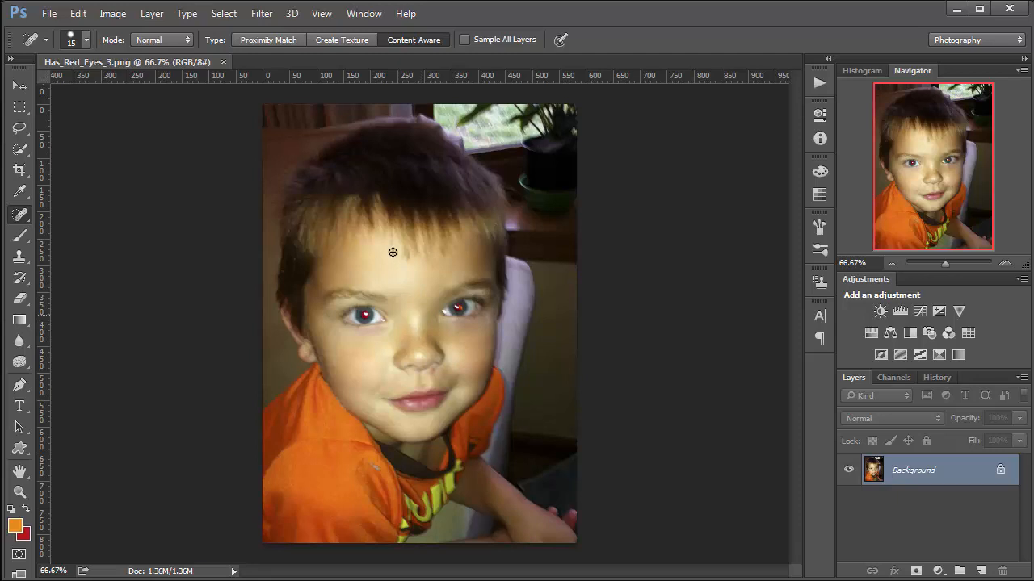
Create a second window for Has_Red_Eyes_3.png and switch back and forth between the two document views
{"action": "left_click", "coordinate": [364, 14]}
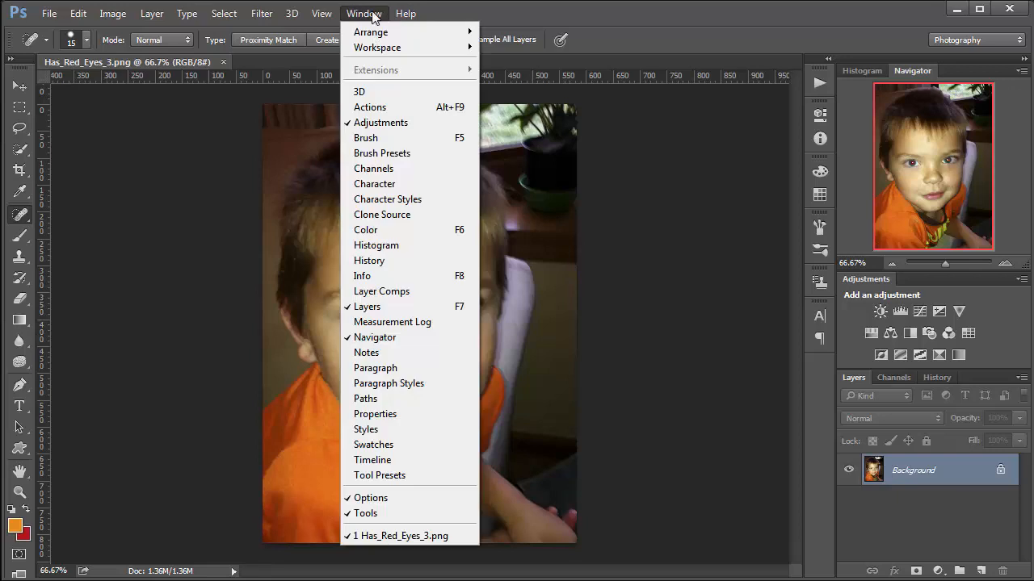
{"action": "mouse_move", "coordinate": [373, 35]}
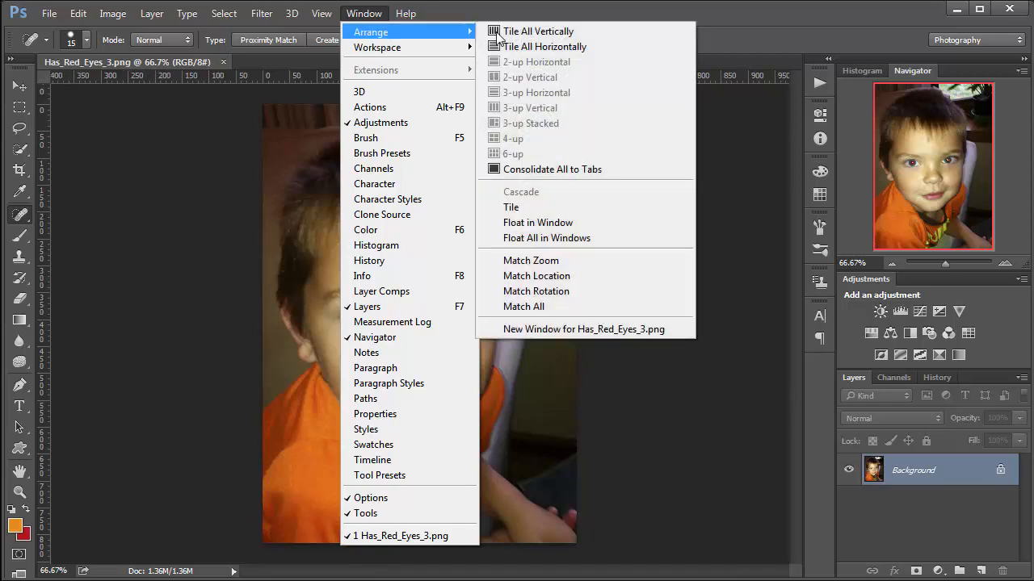
{"action": "left_click", "coordinate": [588, 329]}
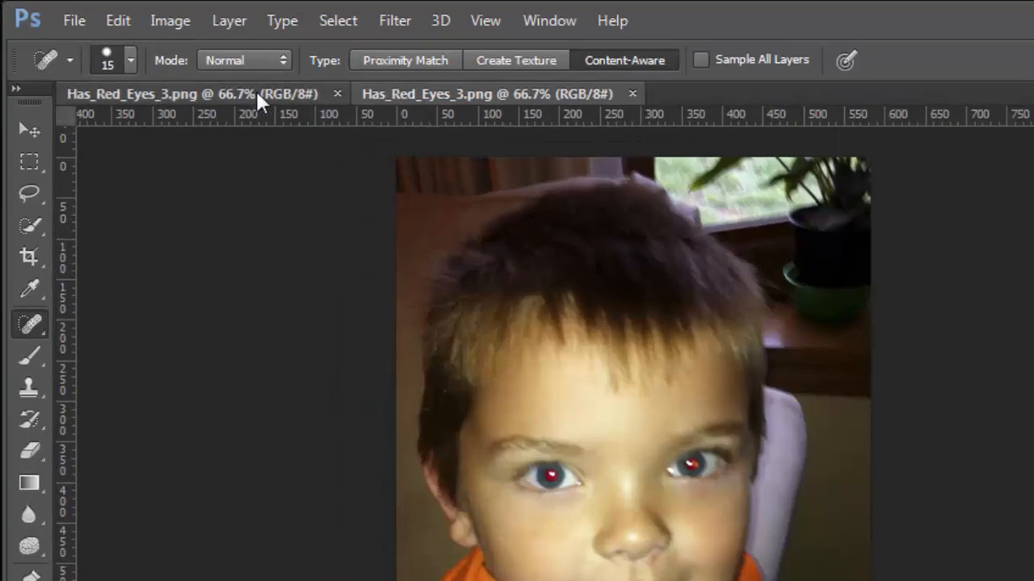
{"action": "left_click", "coordinate": [255, 89]}
{"action": "left_click", "coordinate": [394, 87]}
{"action": "left_click", "coordinate": [280, 89]}
{"action": "left_click", "coordinate": [413, 90]}
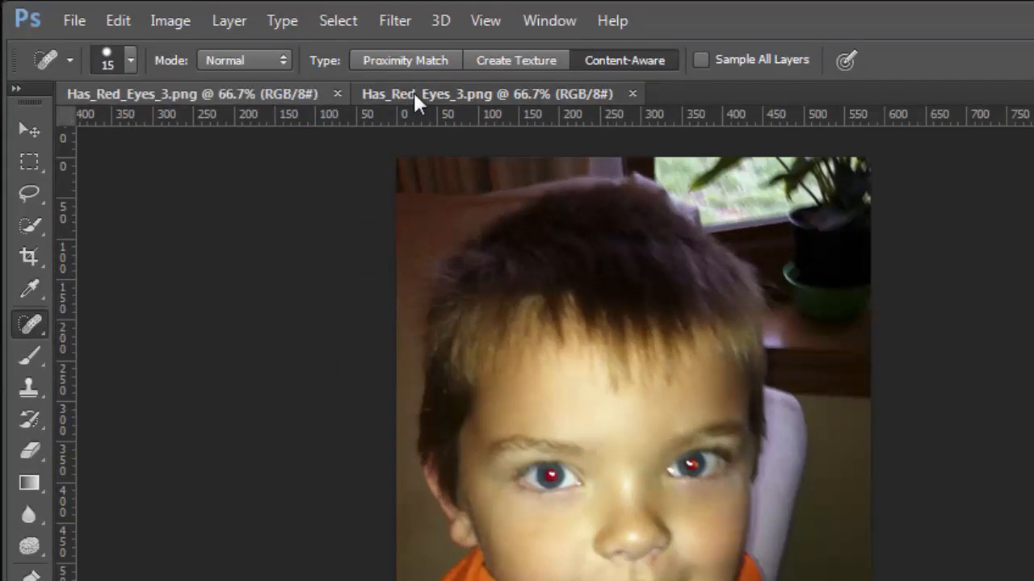
{"action": "left_click", "coordinate": [276, 92]}
{"action": "left_click", "coordinate": [441, 89]}
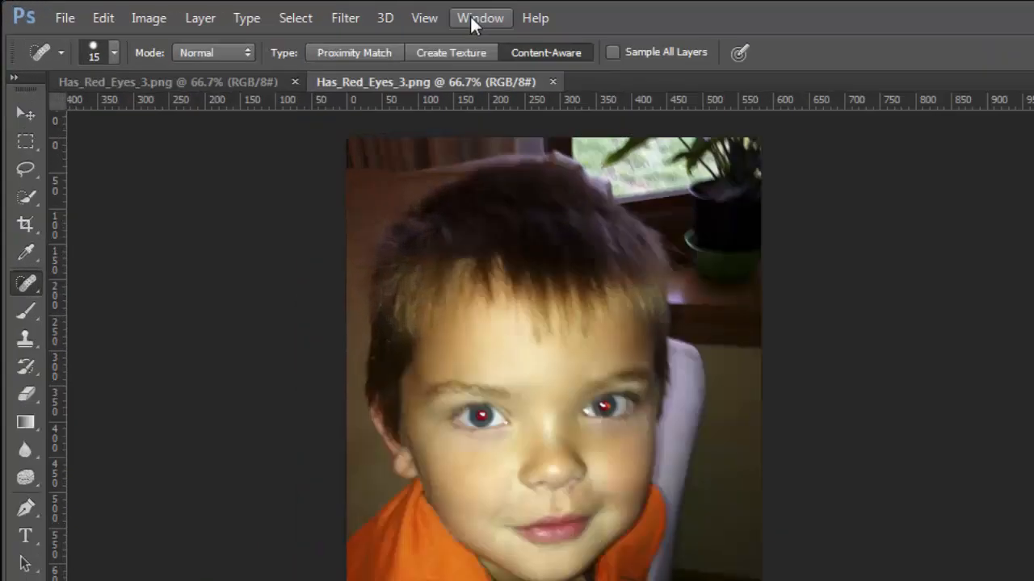
Arrange the two document windows side by side in the 2-up Vertical layout
{"action": "left_click", "coordinate": [363, 13]}
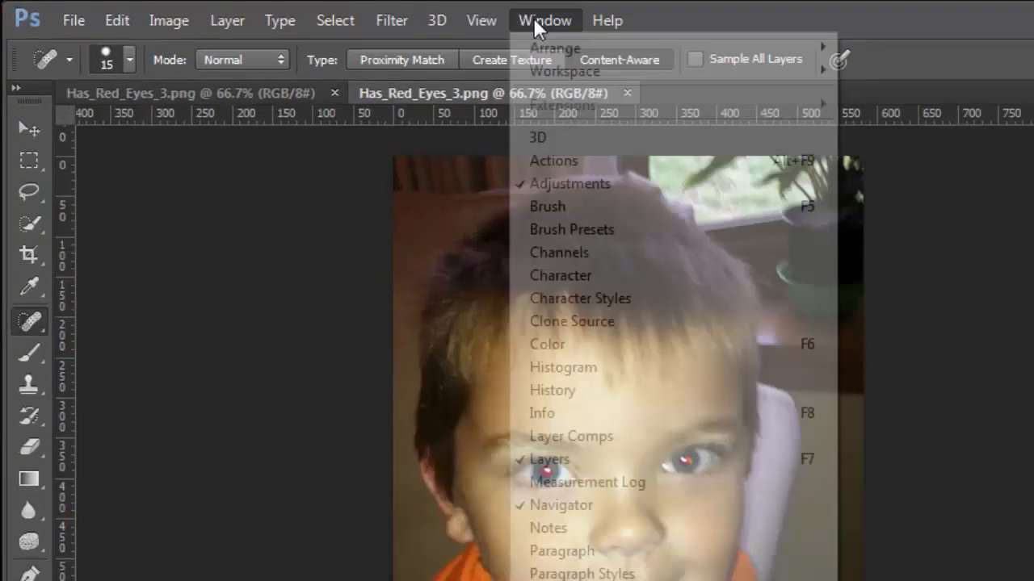
{"action": "mouse_move", "coordinate": [619, 55]}
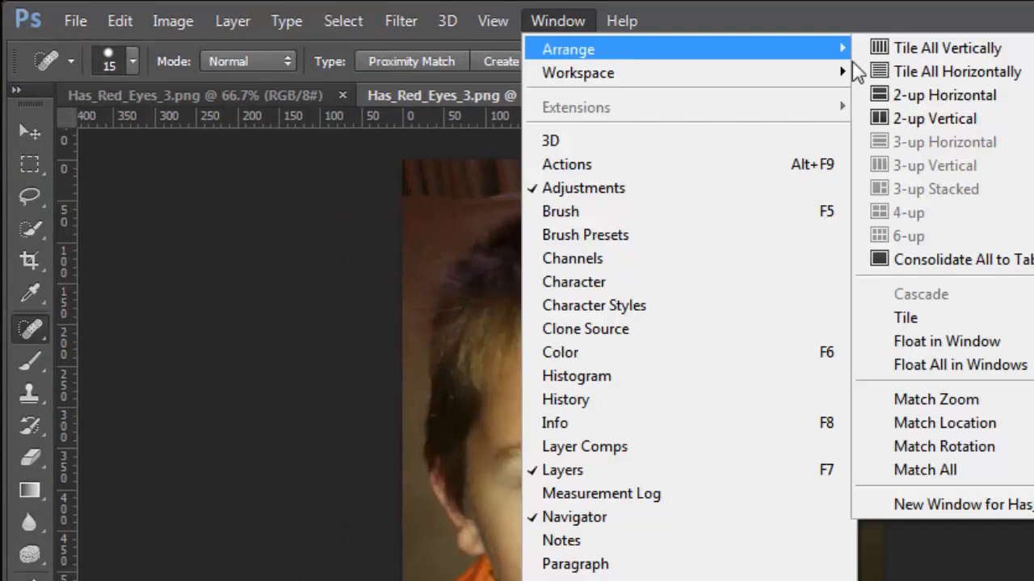
{"action": "left_click", "coordinate": [980, 123]}
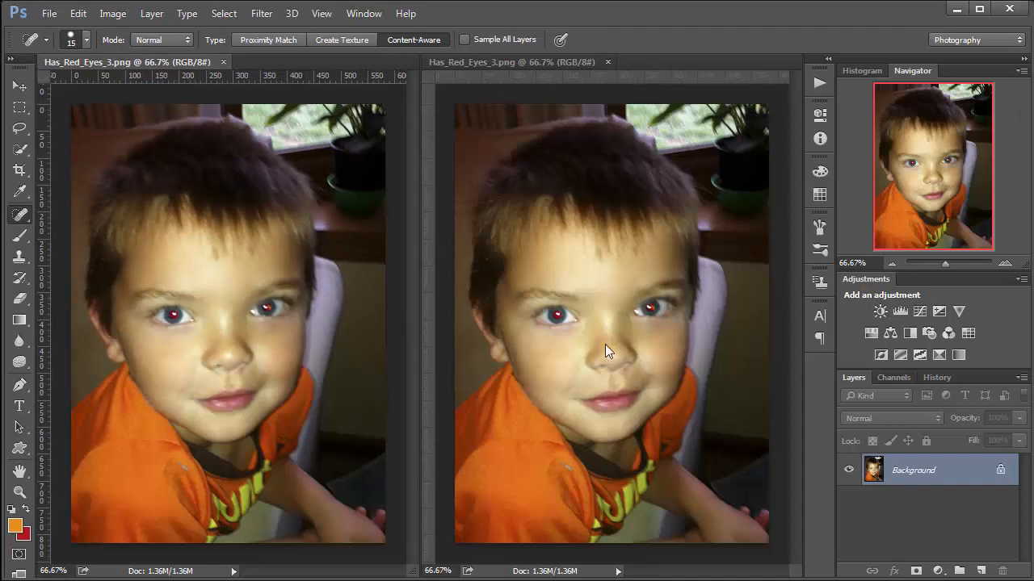
Swap the foreground colour to red, paint a long vertical Brush stroke down the boy's face, and undo the stroke
{"action": "left_click", "coordinate": [27, 509]}
{"action": "left_click", "coordinate": [19, 239]}
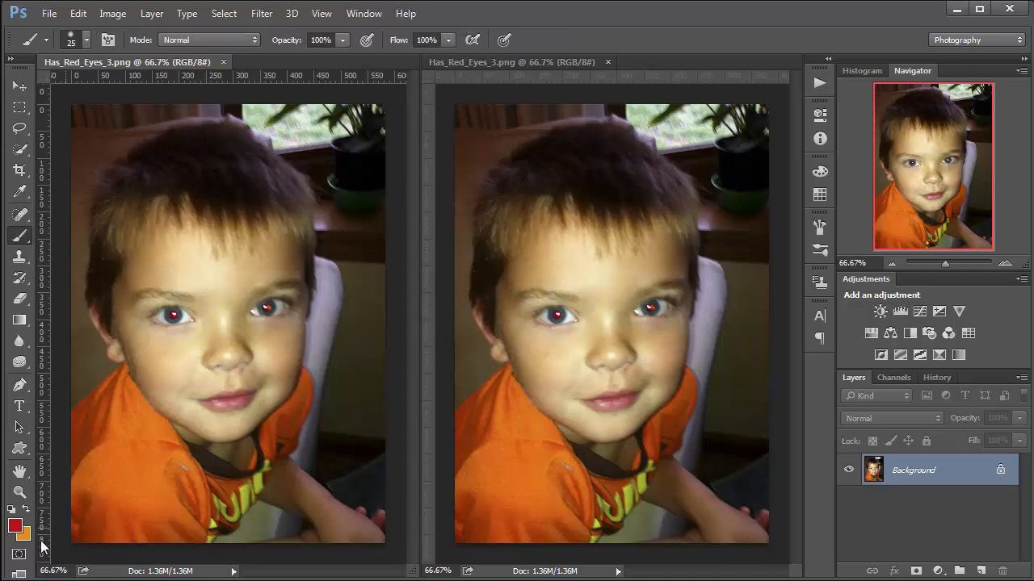
{"action": "left_click_drag", "start_coordinate": [214, 172], "coordinate": [233, 489]}
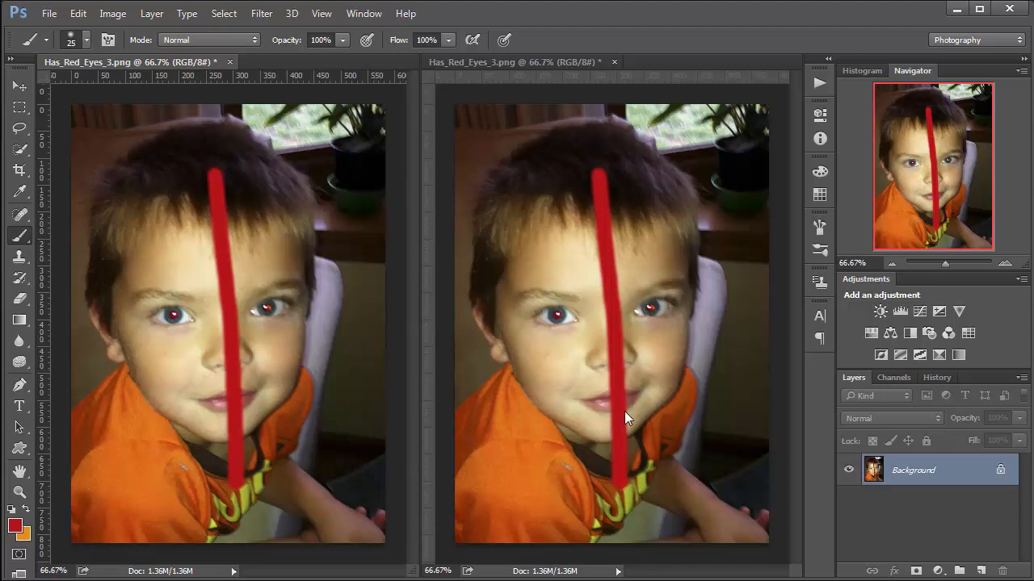
{"action": "key", "text": "ctrl+z"}
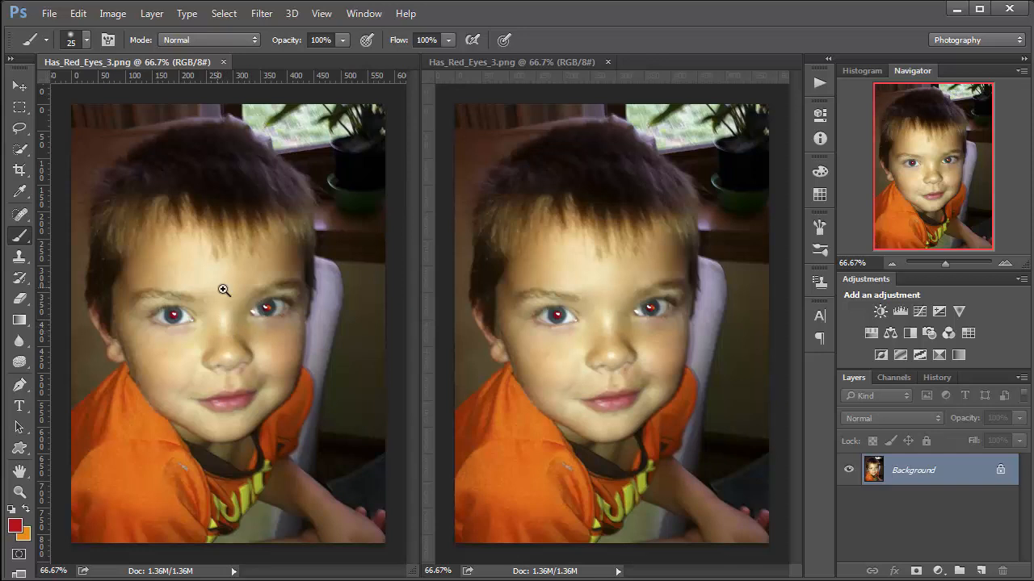
Remove the red from the pupil of the eye on the image's right side with the Red Eye Tool
{"action": "left_click_drag", "start_coordinate": [226, 283], "coordinate": [385, 445]}
{"action": "mouse_move", "coordinate": [314, 437]}
{"action": "left_mouse_down"}
{"action": "mouse_move", "coordinate": [169, 371]}
{"action": "mouse_move", "coordinate": [221, 390]}
{"action": "mouse_move", "coordinate": [200, 385]}
{"action": "left_mouse_up"}
{"action": "mouse_move", "coordinate": [346, 433]}
{"action": "left_mouse_down"}
{"action": "mouse_move", "coordinate": [228, 364]}
{"action": "mouse_move", "coordinate": [182, 323]}
{"action": "left_mouse_up"}
{"action": "mouse_move", "coordinate": [304, 410]}
{"action": "left_mouse_down"}
{"action": "mouse_move", "coordinate": [172, 296]}
{"action": "mouse_move", "coordinate": [160, 256]}
{"action": "left_mouse_up"}
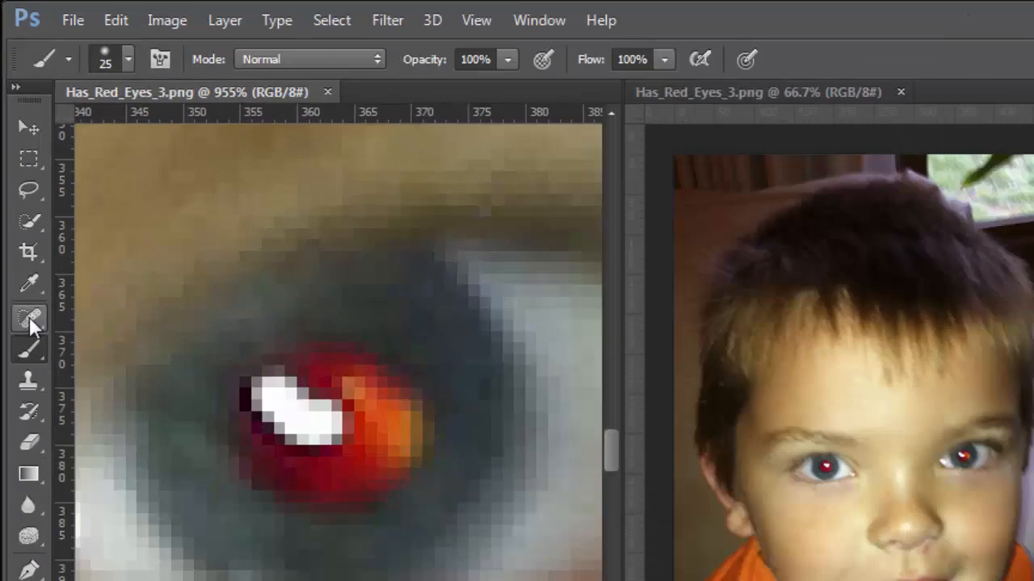
{"action": "left_click", "coordinate": [21, 215]}
{"action": "right_click", "coordinate": [30, 328]}
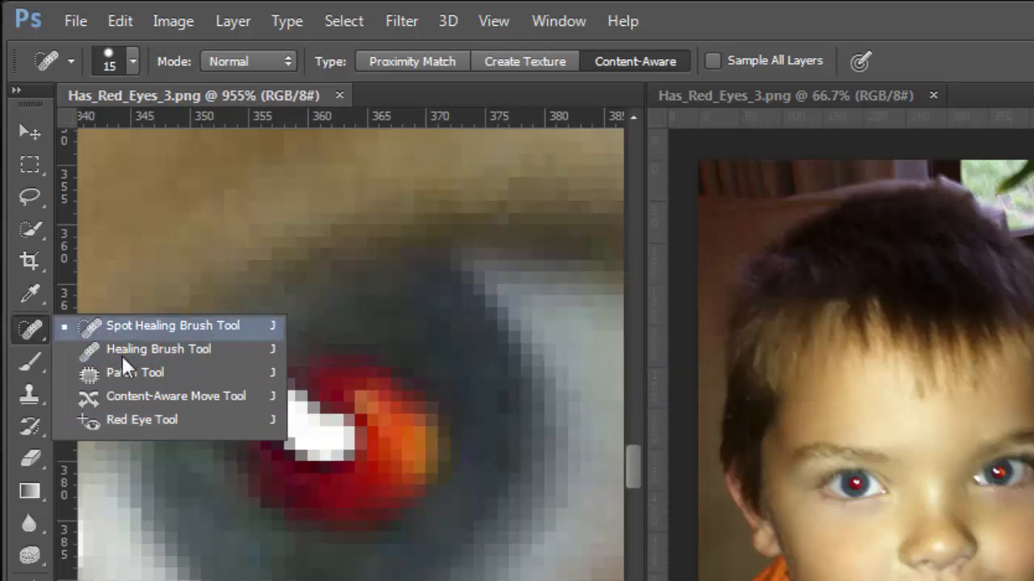
{"action": "left_click", "coordinate": [133, 420]}
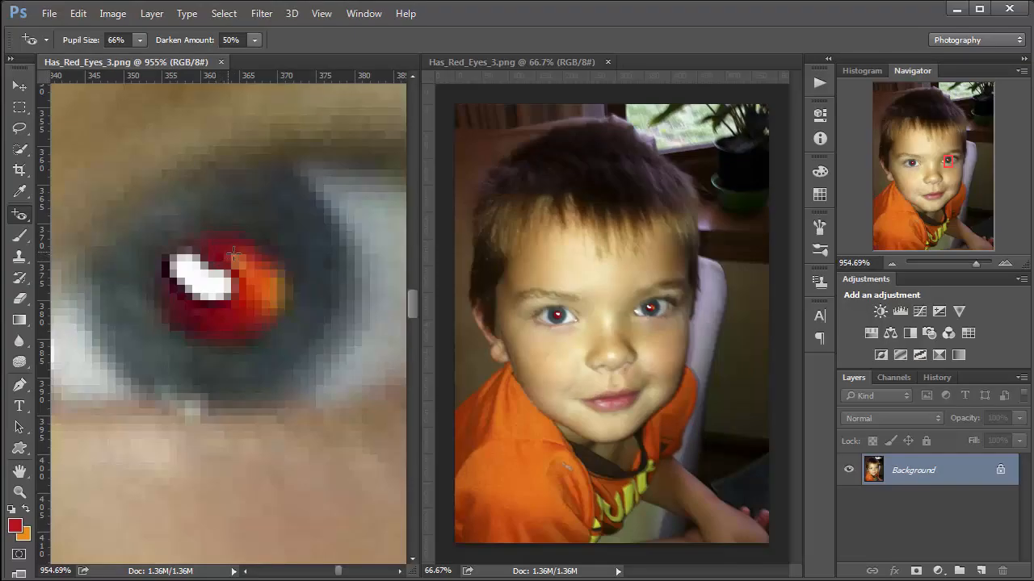
{"action": "left_click", "coordinate": [265, 327]}
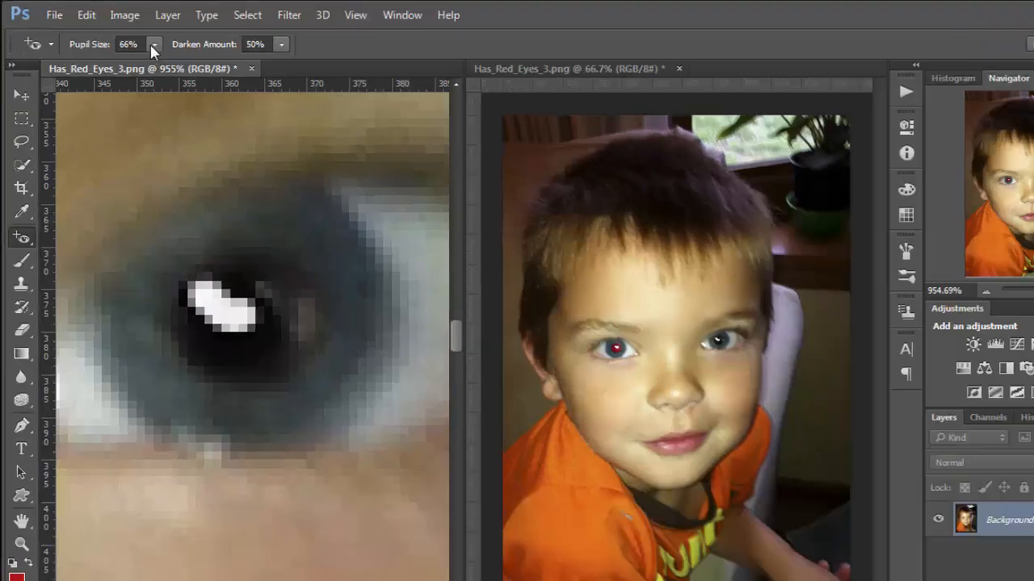
Set the Red Eye Tool's pupil size to 60%
{"action": "left_click", "coordinate": [153, 45]}
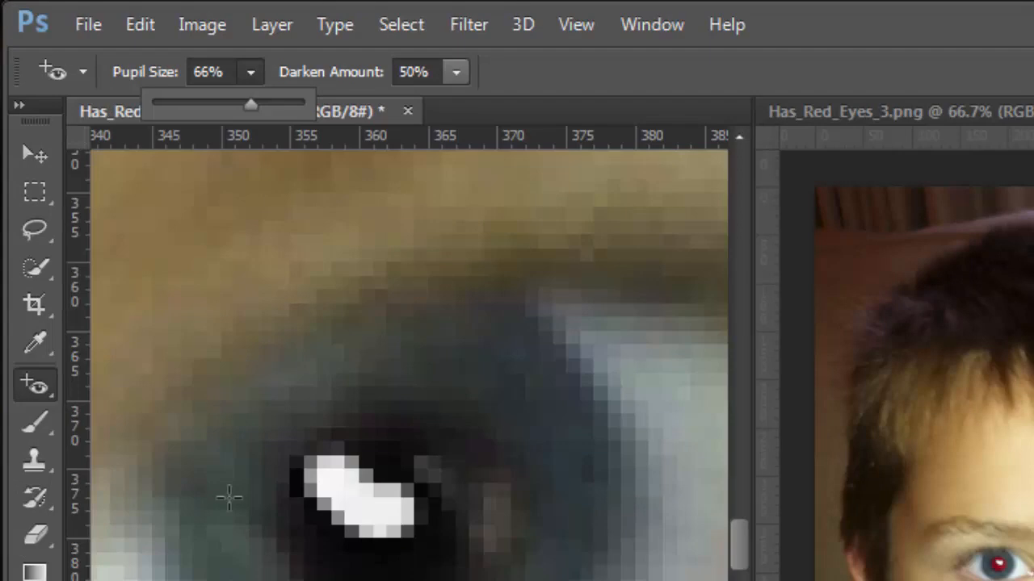
{"action": "left_click", "coordinate": [200, 104]}
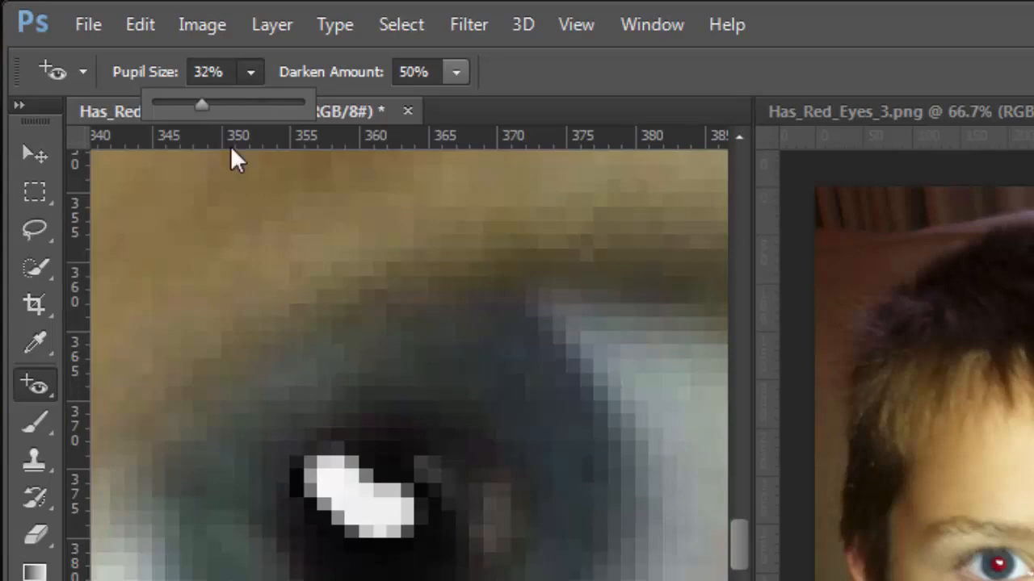
{"action": "left_click", "coordinate": [225, 103]}
{"action": "left_click", "coordinate": [428, 557]}
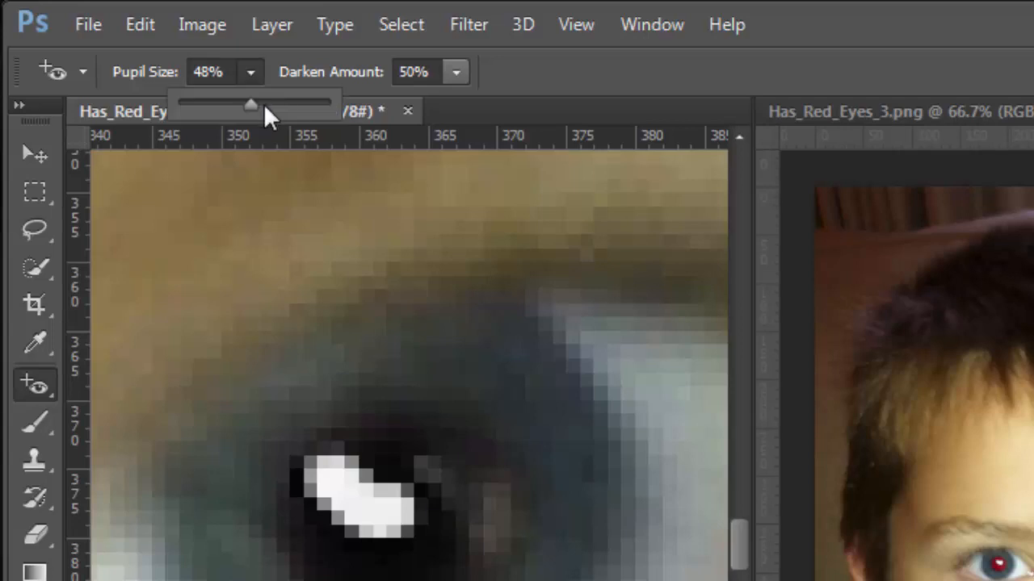
{"action": "left_click_drag", "start_coordinate": [264, 106], "coordinate": [270, 105]}
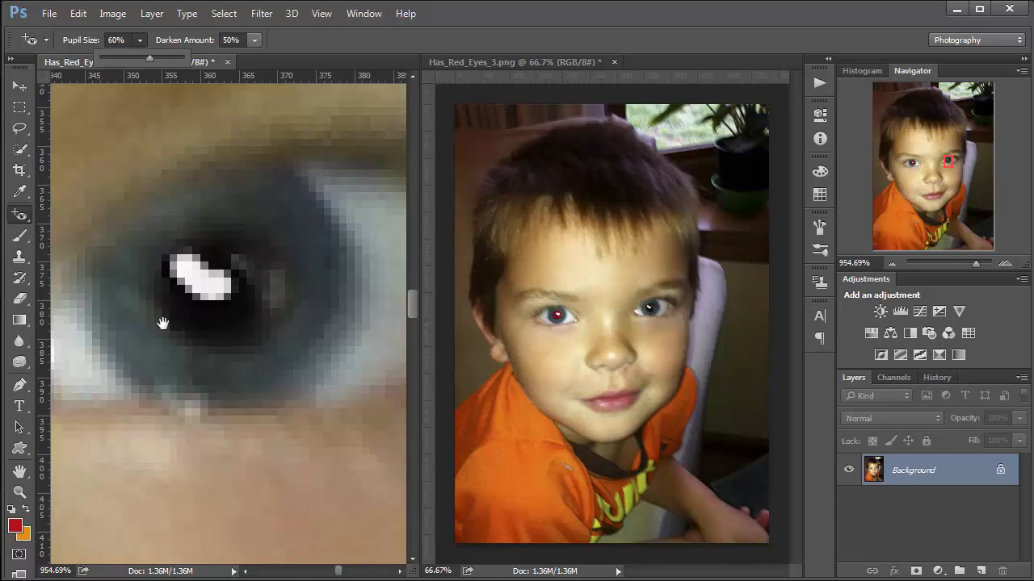
Remove the red from the other eye's pupil with the Red Eye Tool
{"action": "left_click_drag", "start_coordinate": [162, 323], "coordinate": [356, 332]}
{"action": "left_click_drag", "start_coordinate": [135, 352], "coordinate": [164, 231]}
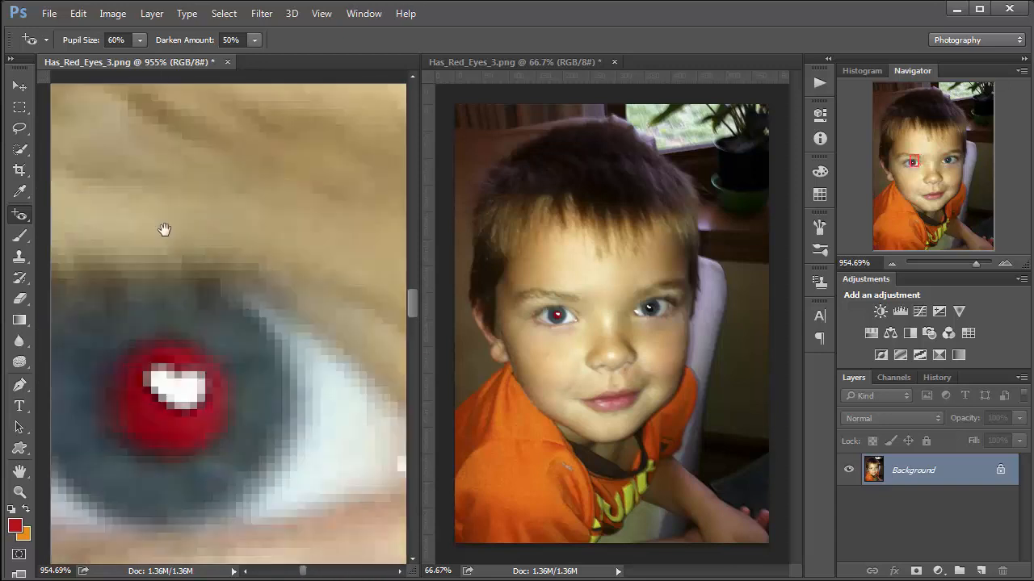
{"action": "left_click_drag", "start_coordinate": [184, 361], "coordinate": [266, 277]}
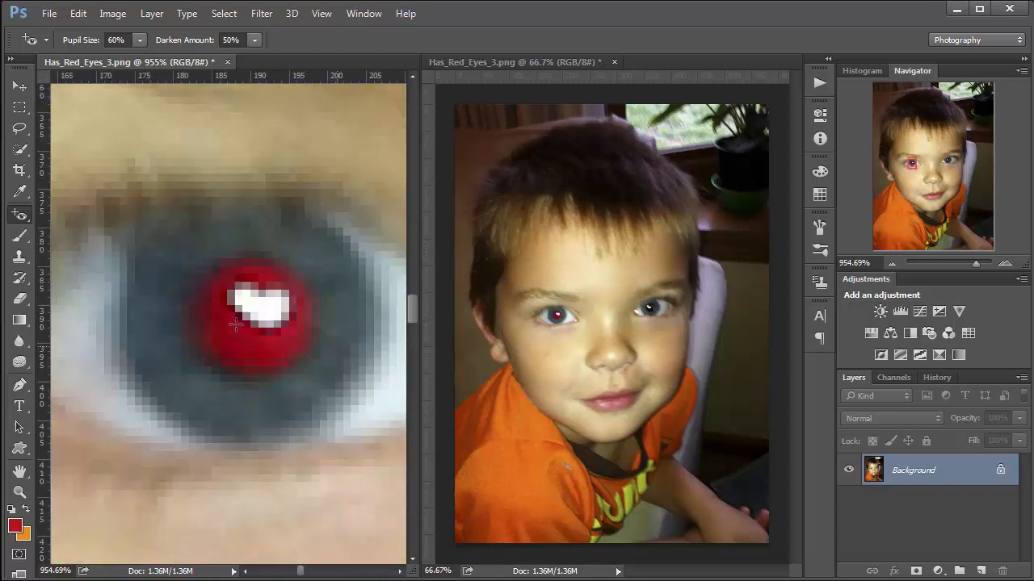
{"action": "left_click", "coordinate": [363, 418]}
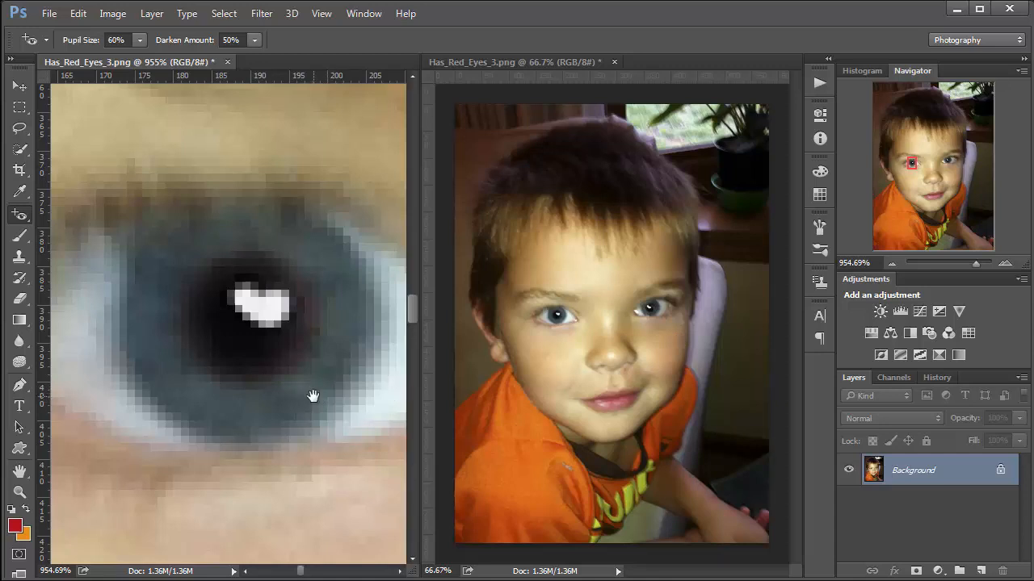
Paint over the reddish blemish just below the nose with the Content-Aware Spot Healing Brush at 500% zoom
{"action": "left_click_drag", "start_coordinate": [313, 396], "coordinate": [269, 339]}
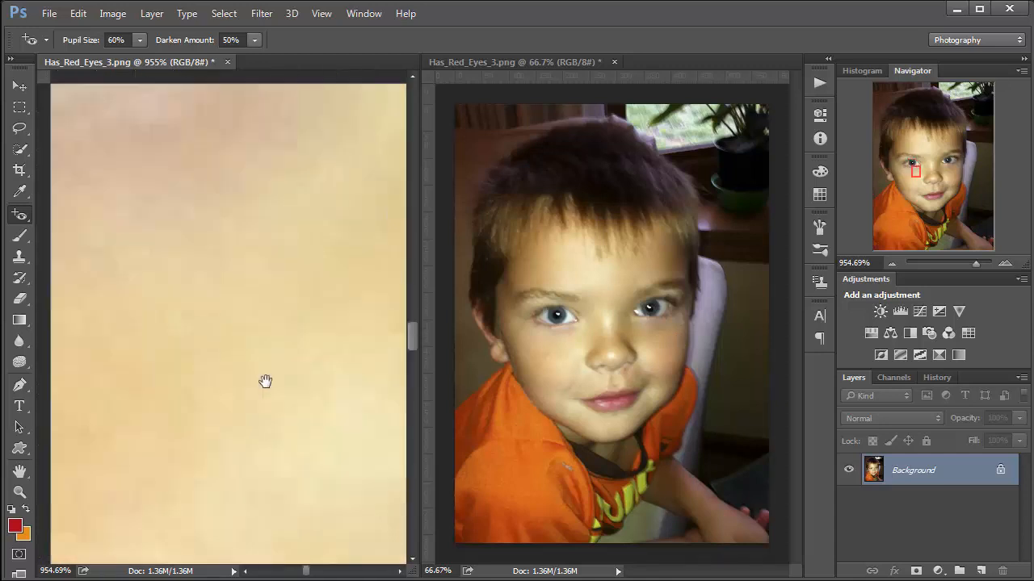
{"action": "left_click_drag", "start_coordinate": [271, 415], "coordinate": [235, 357]}
{"action": "left_click_drag", "start_coordinate": [277, 399], "coordinate": [73, 251]}
{"action": "left_click_drag", "start_coordinate": [108, 420], "coordinate": [181, 460]}
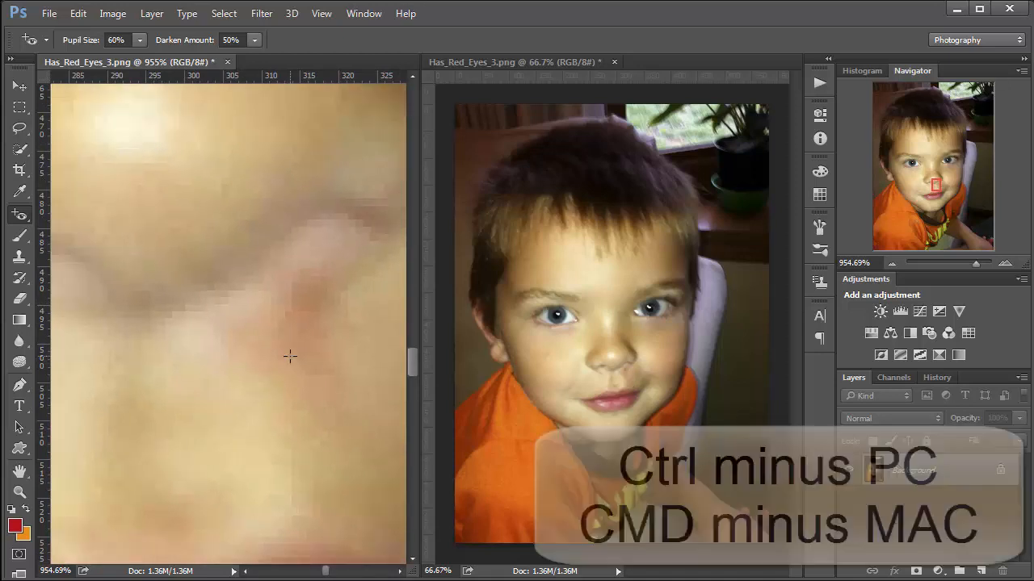
{"action": "key", "text": "ctrl+minus"}
{"action": "key", "text": "ctrl+minus"}
{"action": "key", "text": "ctrl+minus"}
{"action": "key", "text": "ctrl+minus"}
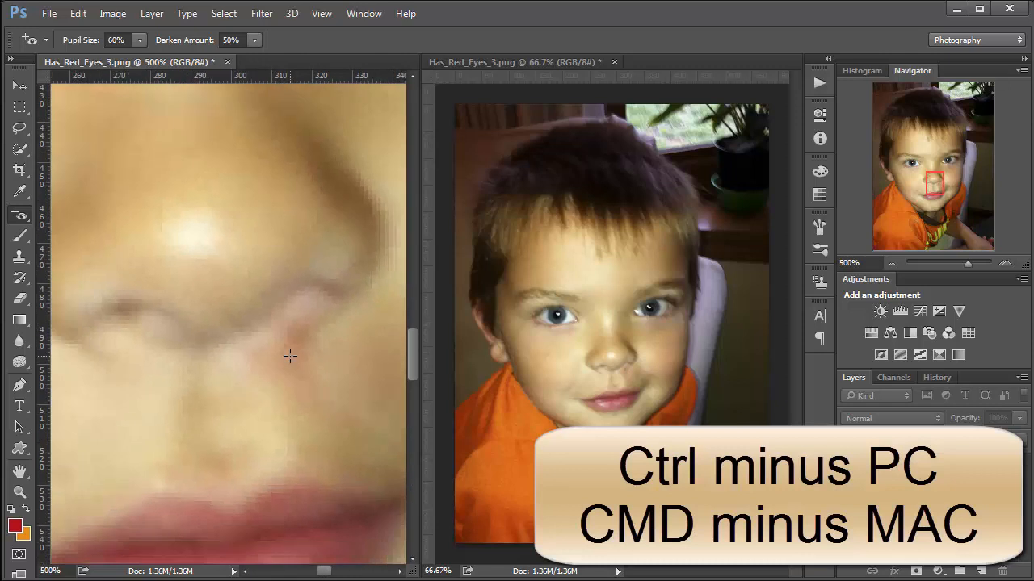
{"action": "left_click_drag", "start_coordinate": [207, 388], "coordinate": [110, 384]}
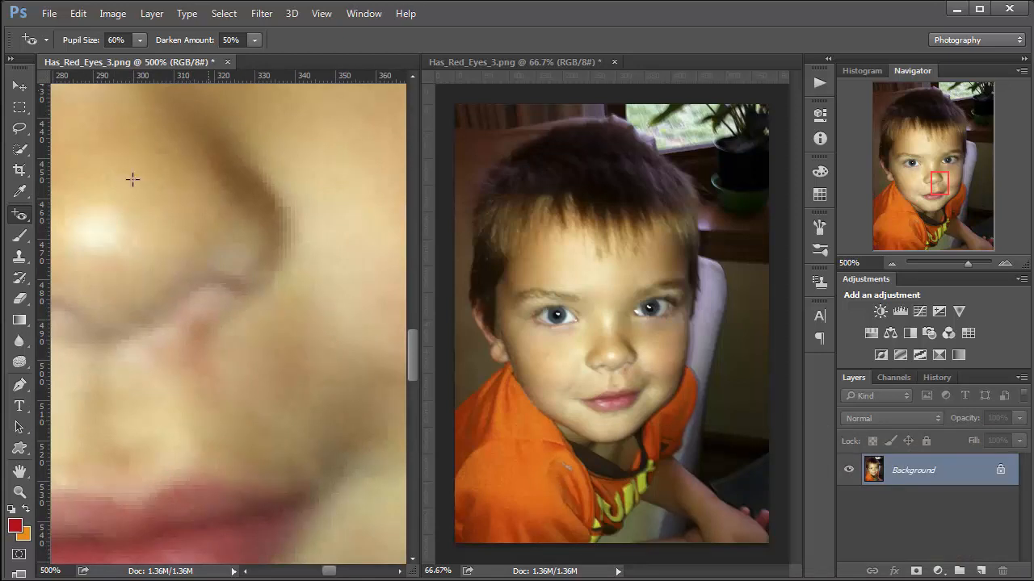
{"action": "right_click", "coordinate": [22, 220]}
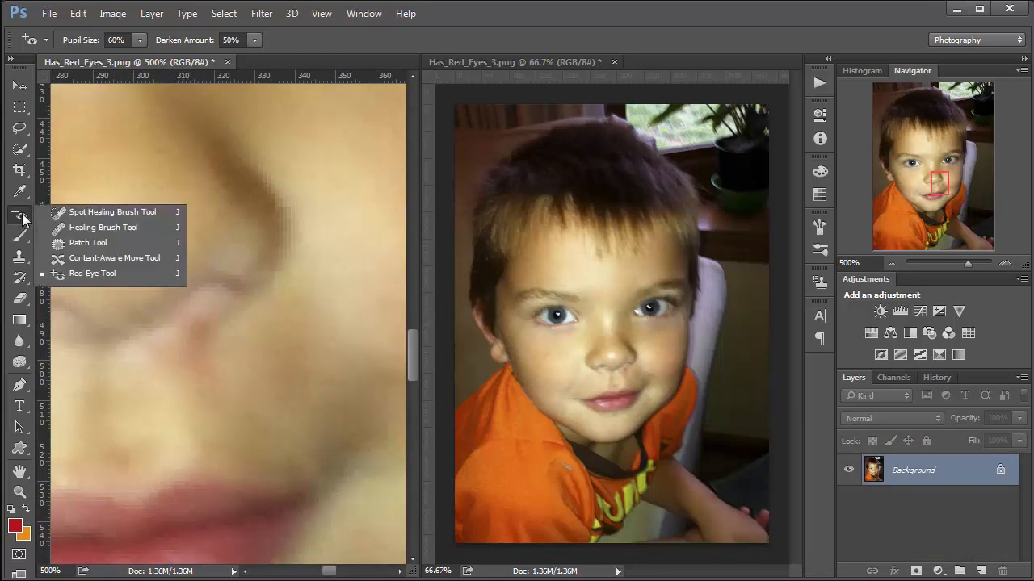
{"action": "left_click", "coordinate": [73, 210]}
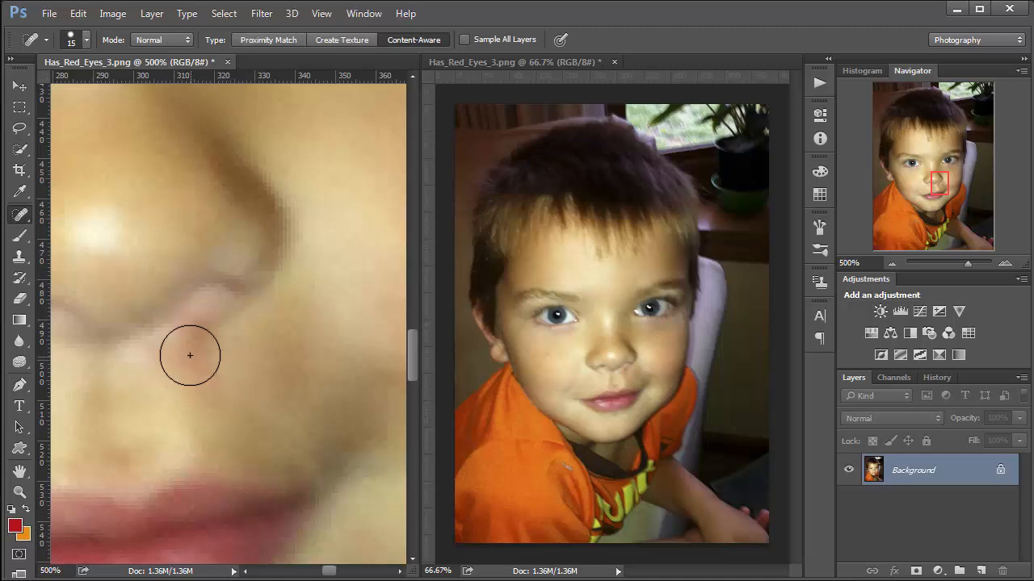
{"action": "mouse_move", "coordinate": [194, 342]}
{"action": "left_mouse_down"}
{"action": "mouse_move", "coordinate": [167, 362]}
{"action": "mouse_move", "coordinate": [199, 378]}
{"action": "left_mouse_up"}
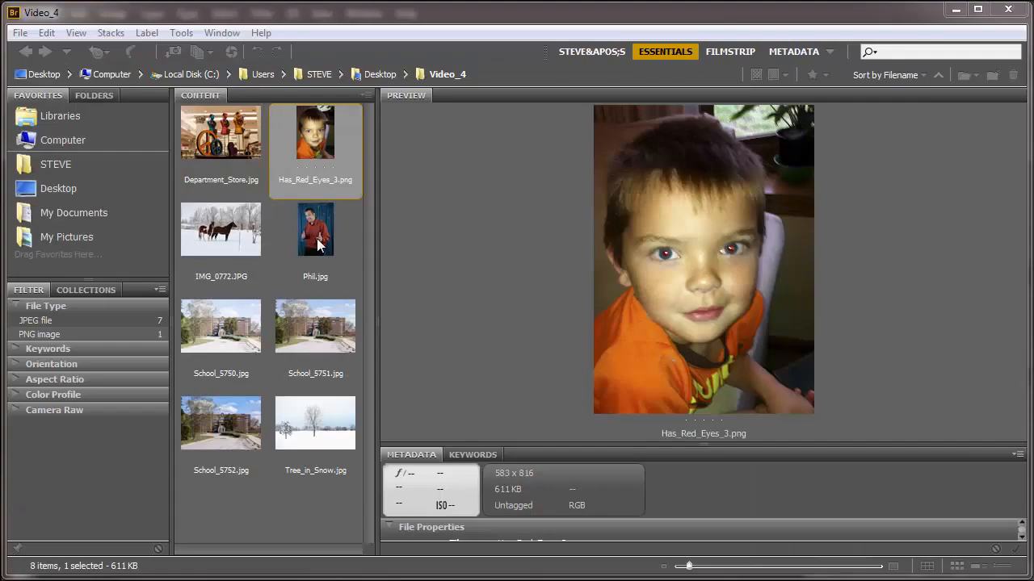
Switch to Bridge and open the horse photo IMG_0772.JPG from the Video_4 folder in Camera Raw
{"action": "left_click", "coordinate": [234, 231]}
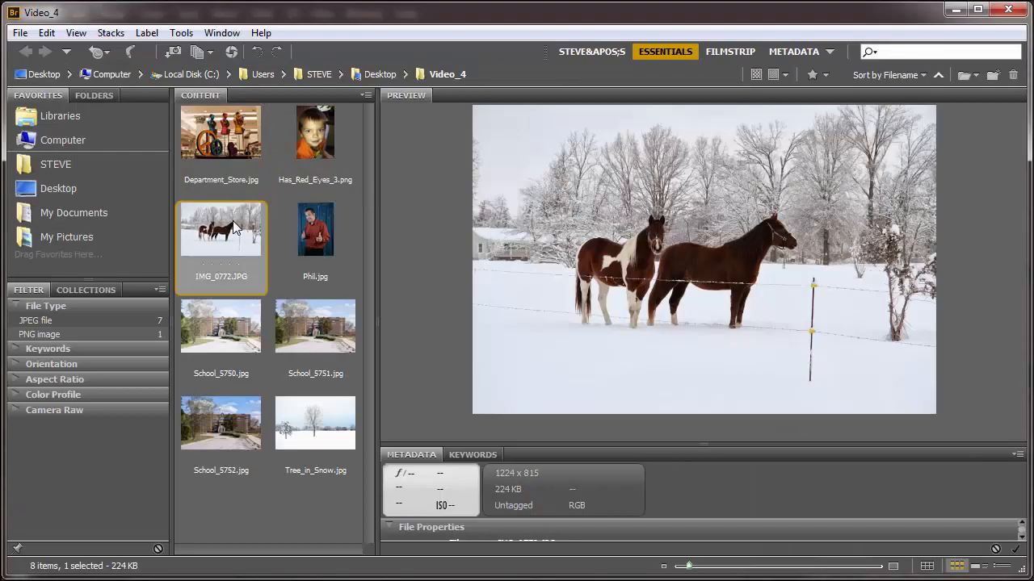
{"action": "right_click", "coordinate": [236, 221]}
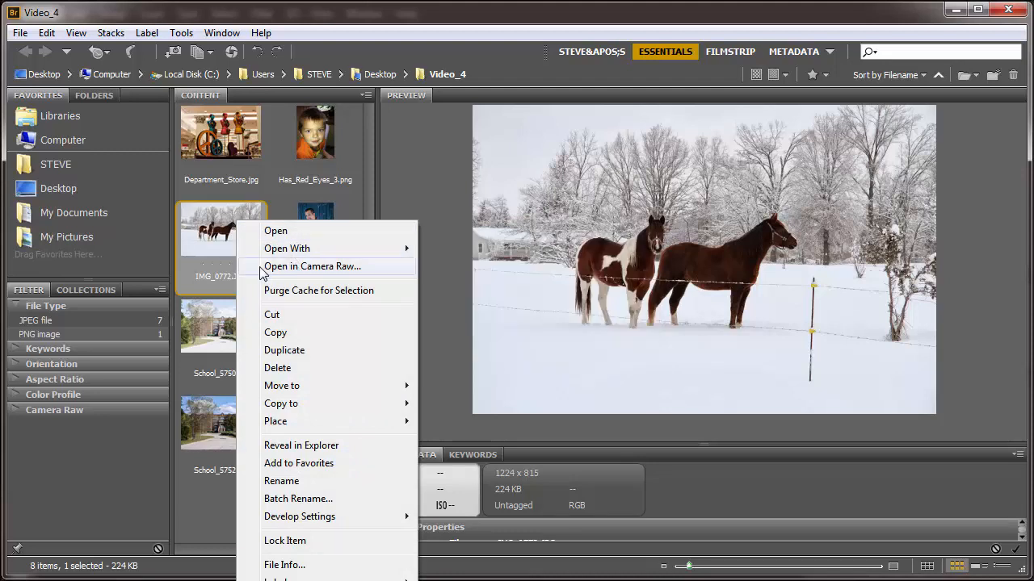
{"action": "left_click", "coordinate": [323, 269]}
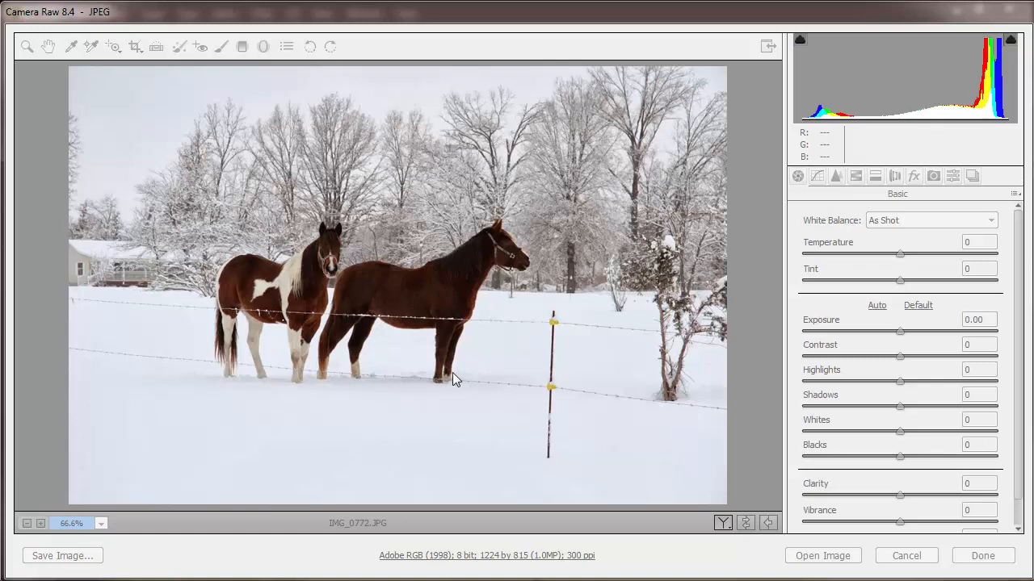
{"action": "left_click", "coordinate": [443, 300]}
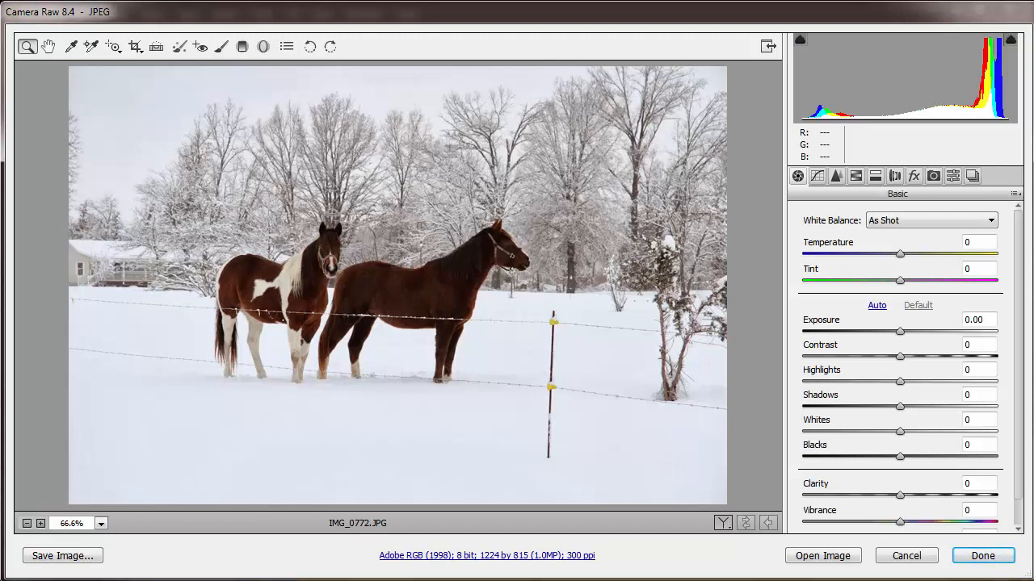
{"action": "left_click", "coordinate": [519, 555]}
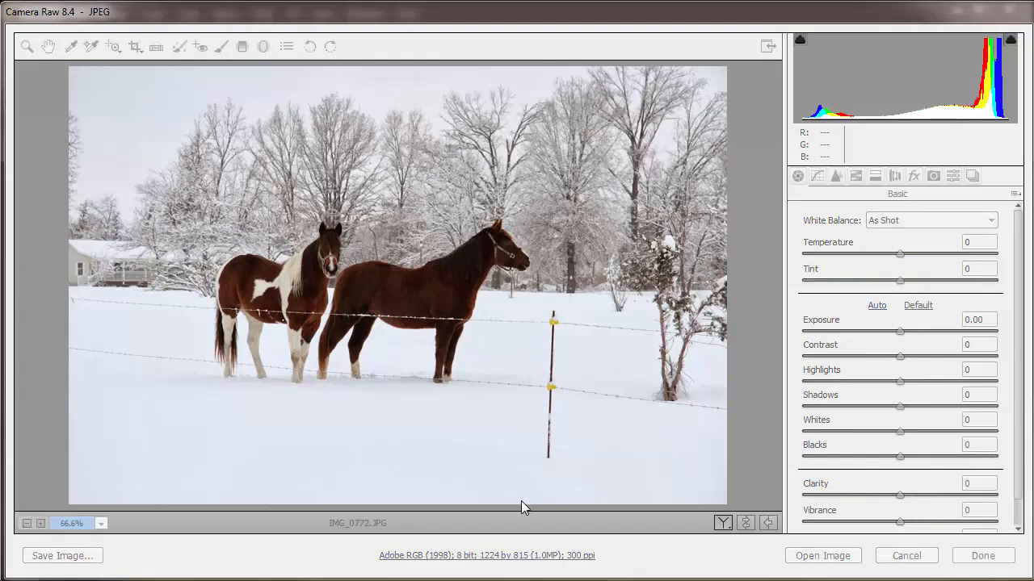
Set the horse photo's Exposure to +0.20 and its Contrast to -1 in the Basic adjustments
{"action": "left_click", "coordinate": [415, 294]}
{"action": "left_click", "coordinate": [415, 294]}
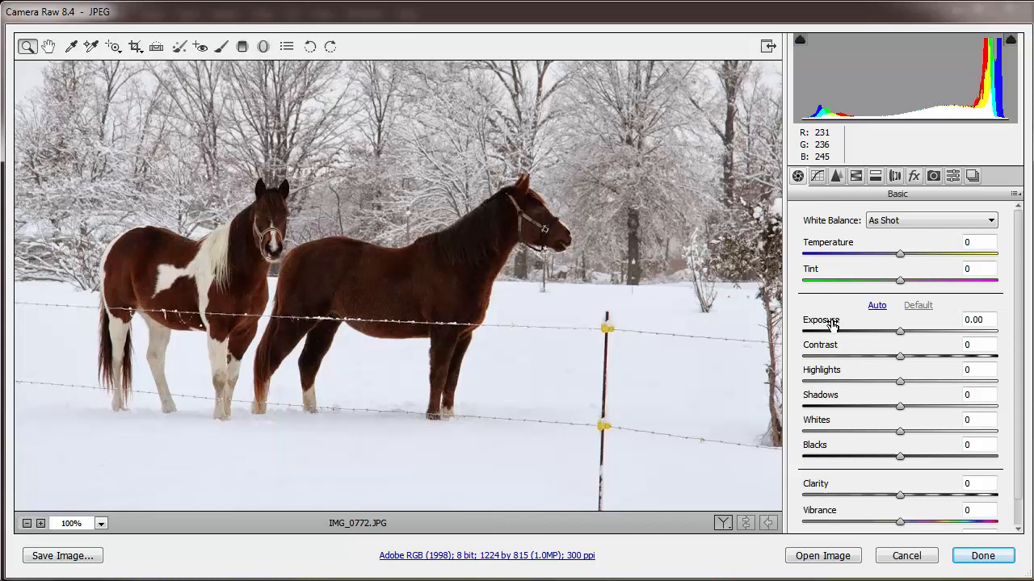
{"action": "left_click_drag", "start_coordinate": [901, 337], "coordinate": [902, 338]}
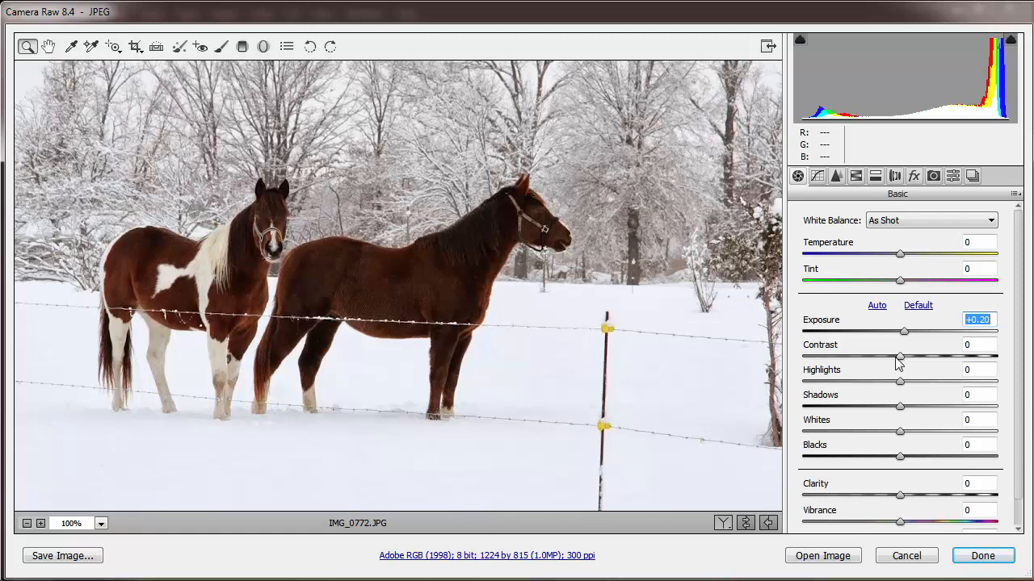
{"action": "left_click_drag", "start_coordinate": [901, 356], "coordinate": [898, 360]}
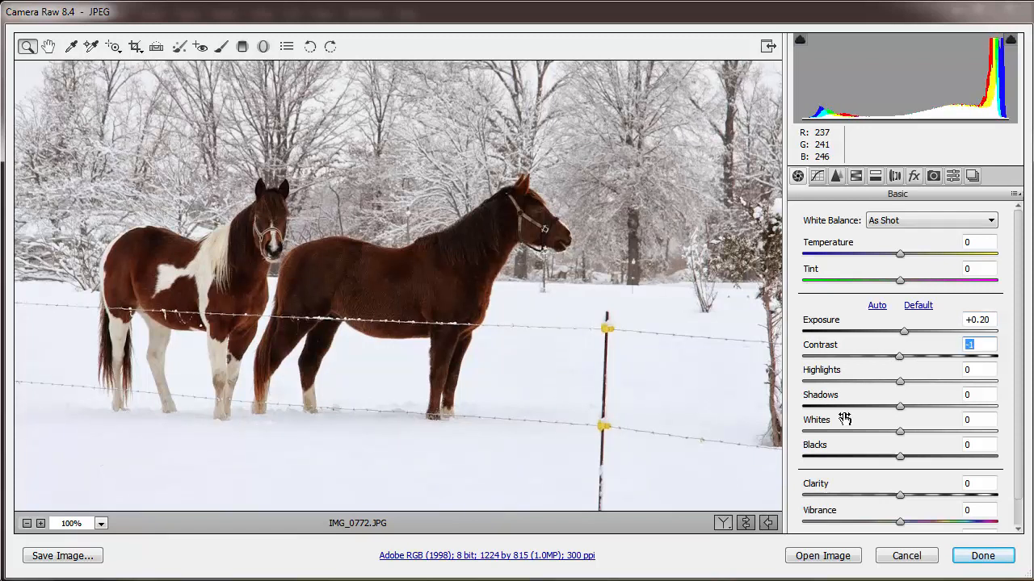
Brighten the tones by setting Highlights to +33, Shadows to +15 and Whites to +11
{"action": "left_click_drag", "start_coordinate": [900, 383], "coordinate": [914, 418]}
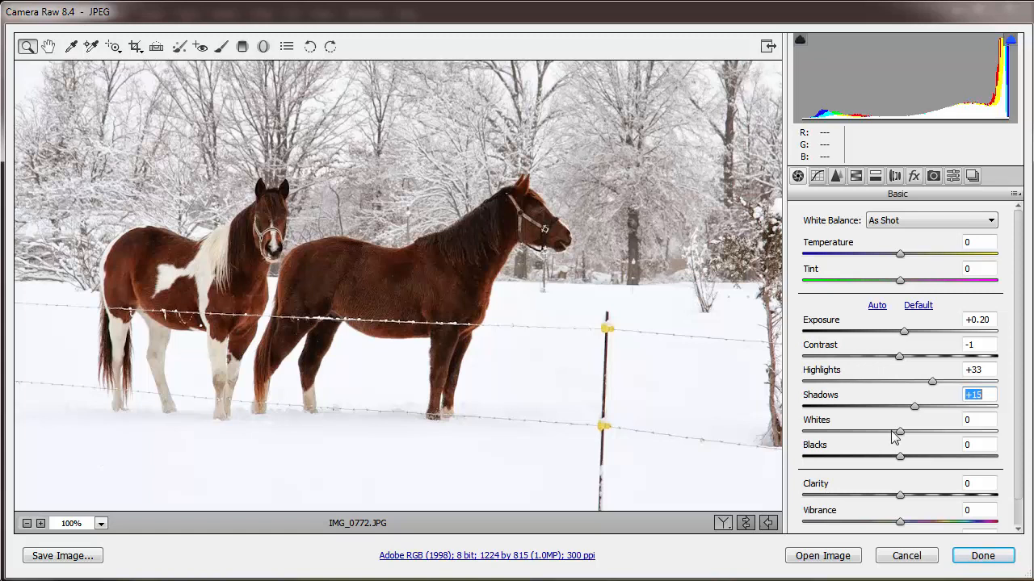
{"action": "mouse_move", "coordinate": [902, 434]}
{"action": "left_mouse_down"}
{"action": "mouse_move", "coordinate": [884, 432]}
{"action": "mouse_move", "coordinate": [906, 432]}
{"action": "left_mouse_up"}
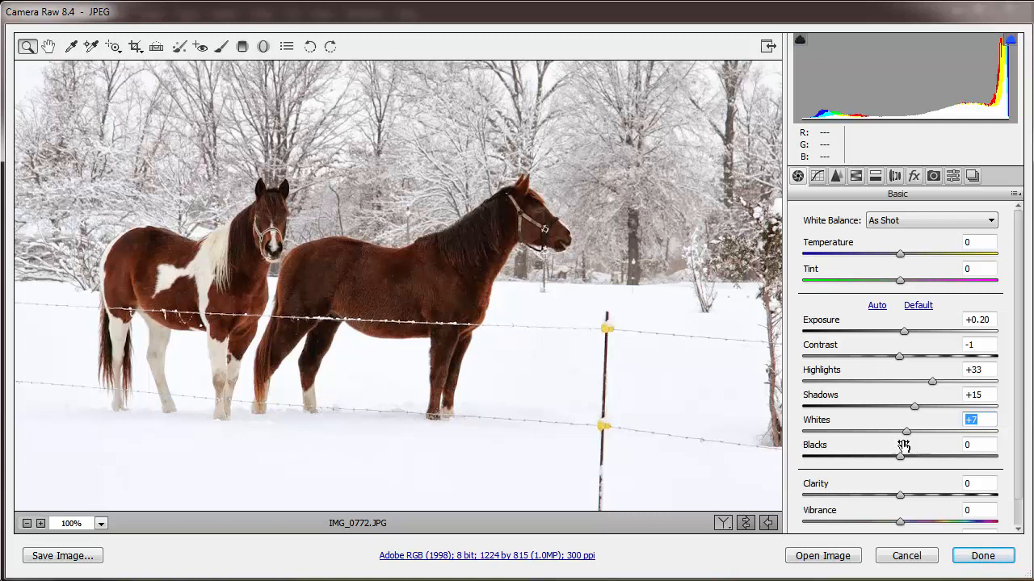
{"action": "mouse_move", "coordinate": [906, 435]}
{"action": "left_mouse_down"}
{"action": "mouse_move", "coordinate": [946, 439]}
{"action": "mouse_move", "coordinate": [908, 439]}
{"action": "left_mouse_up"}
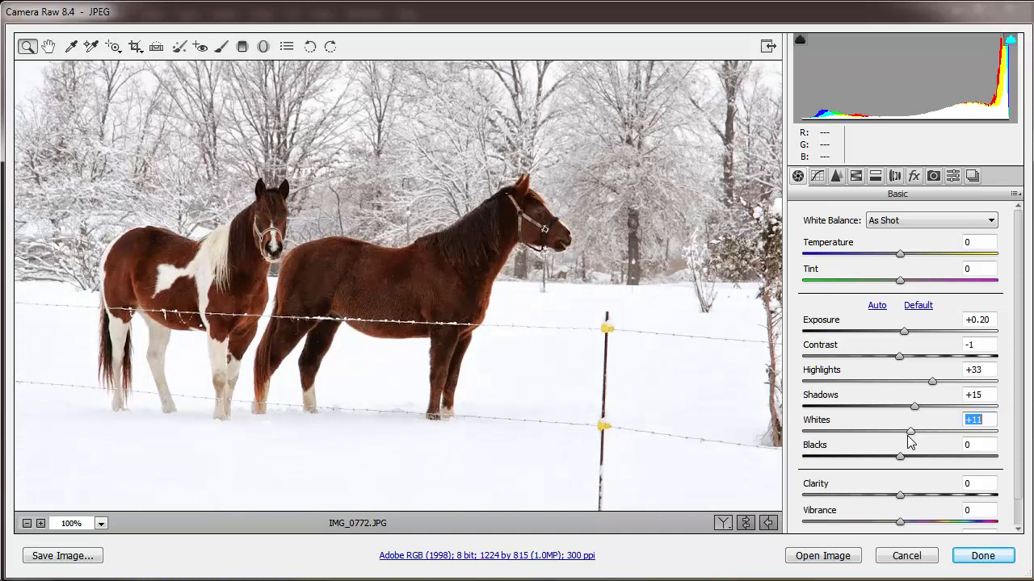
Set the photo's Clarity to +19 and Vibrance to +25
{"action": "left_click_drag", "start_coordinate": [900, 496], "coordinate": [893, 496]}
{"action": "left_click", "coordinate": [919, 495]}
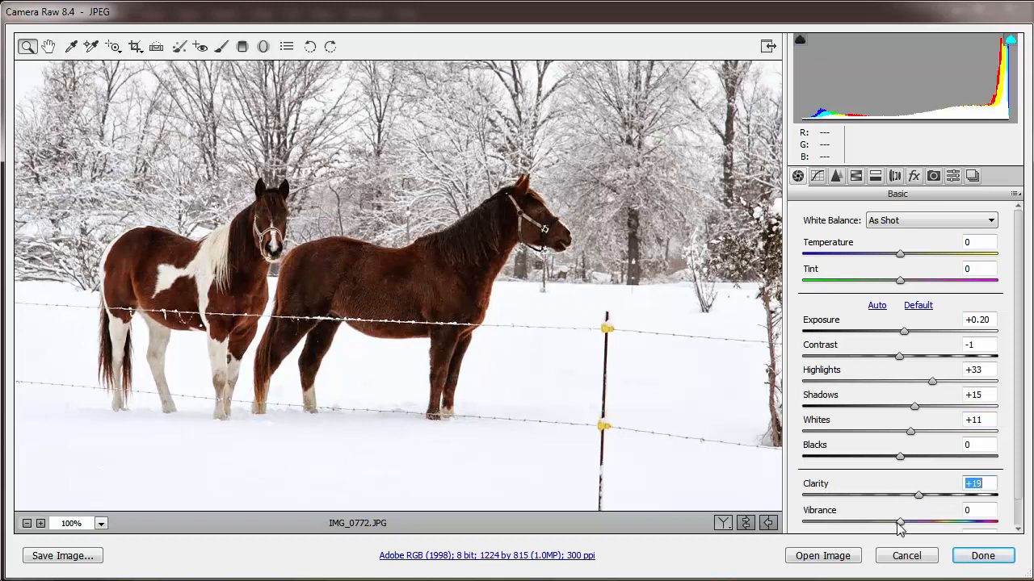
{"action": "left_click_drag", "start_coordinate": [901, 523], "coordinate": [926, 523]}
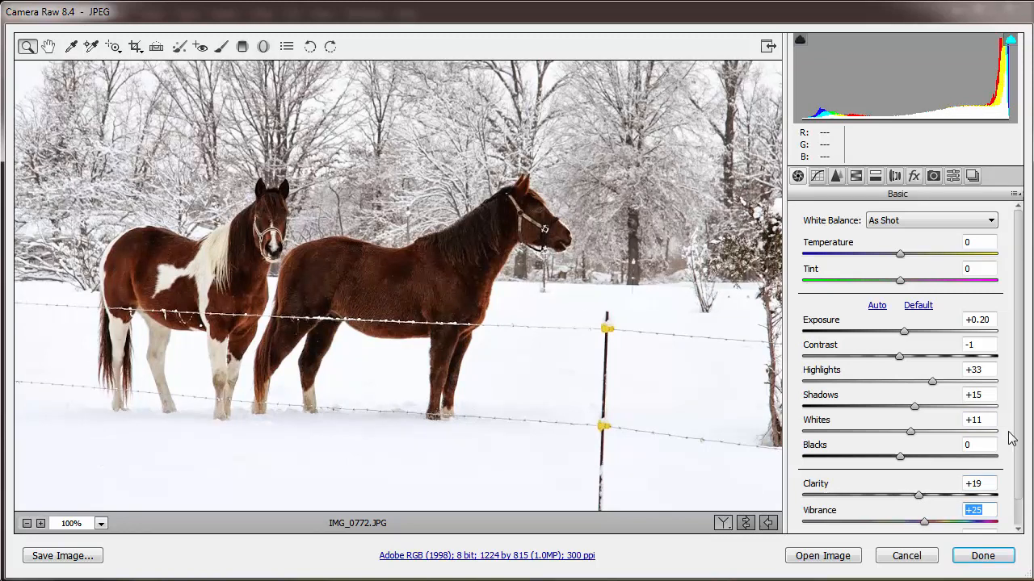
Warm the photo slightly with a Temperature of +3 and fine-tune its Tint
{"action": "left_click_drag", "start_coordinate": [1019, 392], "coordinate": [1022, 423]}
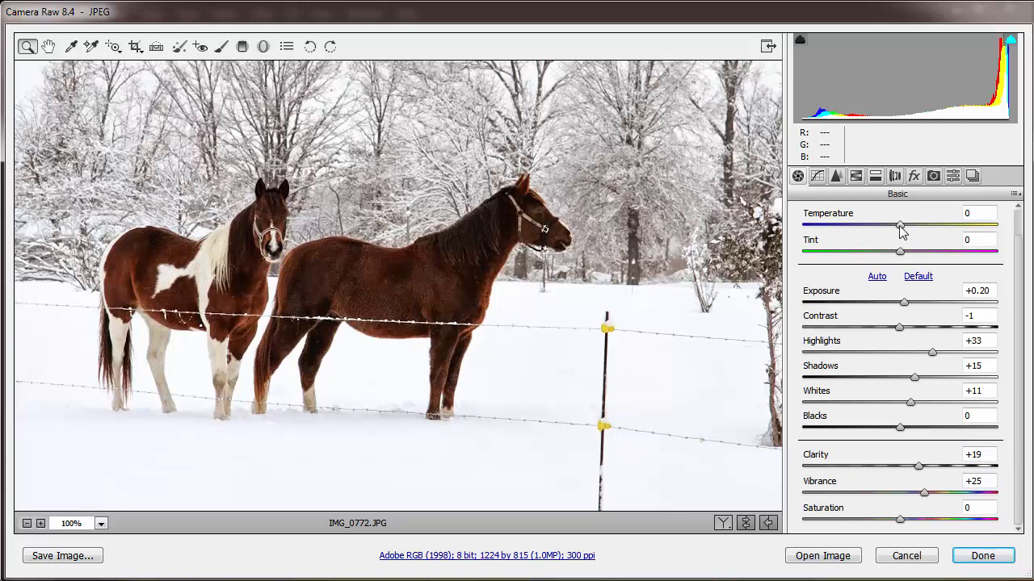
{"action": "mouse_move", "coordinate": [901, 232]}
{"action": "left_mouse_down"}
{"action": "mouse_move", "coordinate": [920, 231]}
{"action": "mouse_move", "coordinate": [904, 235]}
{"action": "left_mouse_up"}
{"action": "mouse_move", "coordinate": [900, 257]}
{"action": "left_mouse_down"}
{"action": "mouse_move", "coordinate": [880, 257]}
{"action": "mouse_move", "coordinate": [913, 258]}
{"action": "mouse_move", "coordinate": [902, 255]}
{"action": "left_mouse_up"}
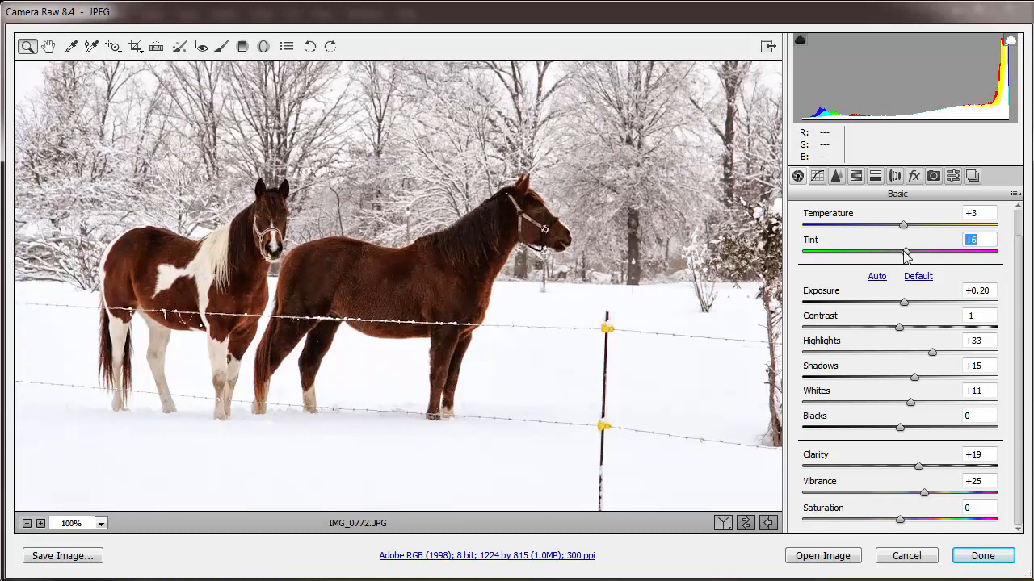
{"action": "left_click_drag", "start_coordinate": [906, 254], "coordinate": [901, 258]}
Open the adjusted horse photo in Photoshop and duplicate its Background layer
{"action": "left_click", "coordinate": [822, 556]}
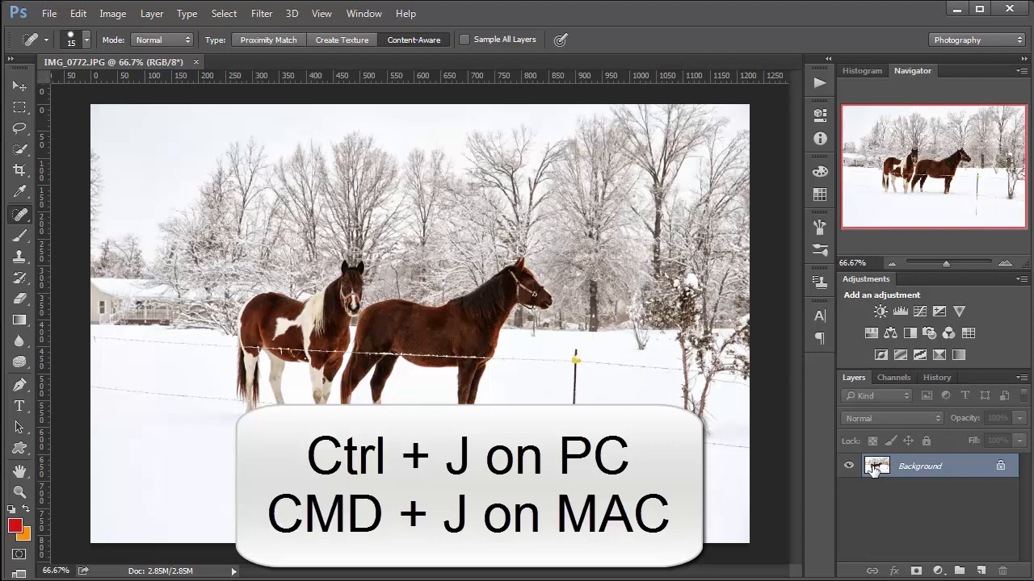
{"action": "key", "text": "ctrl+j"}
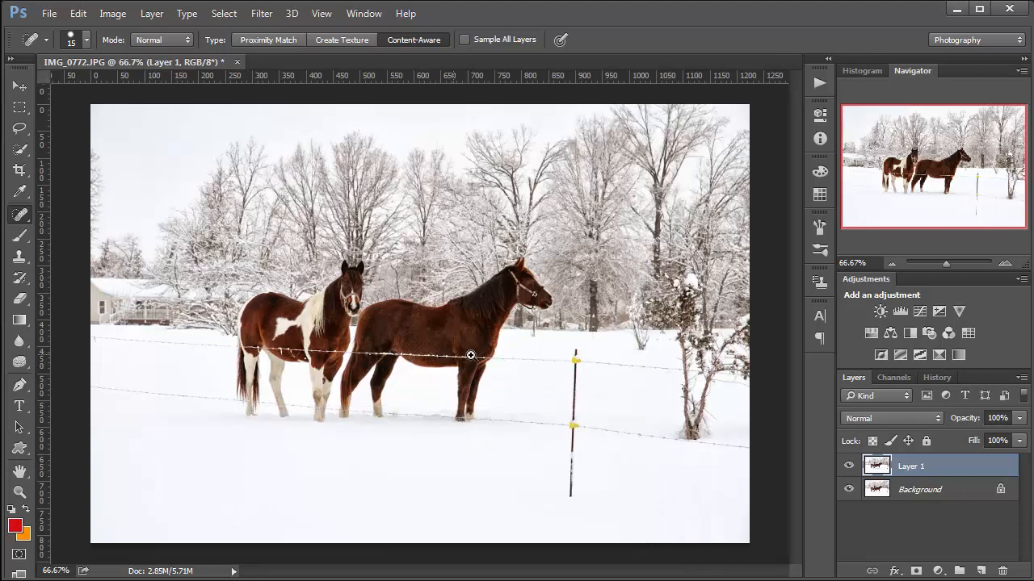
Lasso the upper barbed wire across the brown horse's chest and remove it with a Content-Aware Fill, Color Adaptation off, then deselect
{"action": "scroll", "coordinate": [485, 367], "scroll_direction": "up", "scroll_amount": 1}
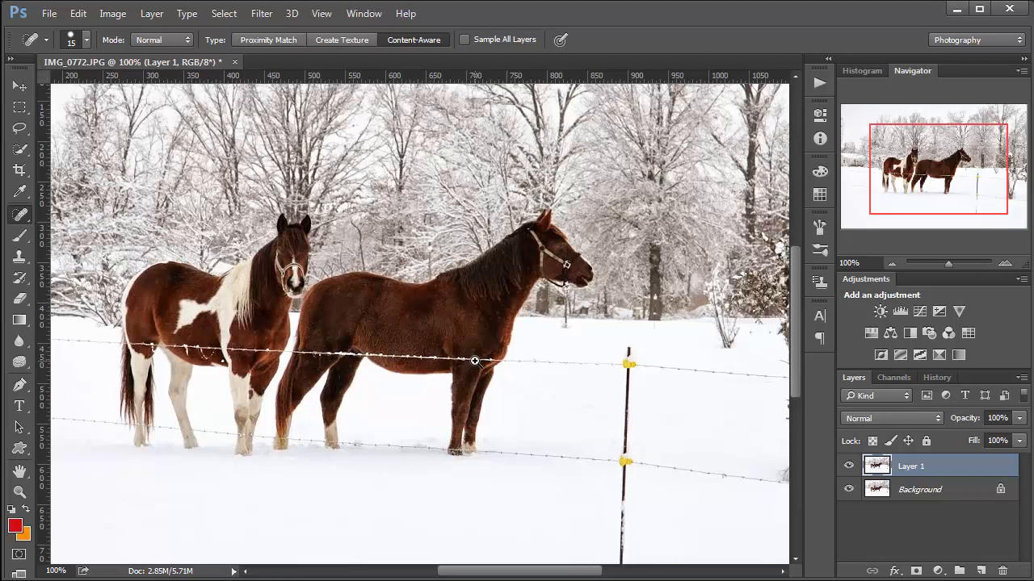
{"action": "scroll", "coordinate": [475, 361], "scroll_direction": "up", "scroll_amount": 1}
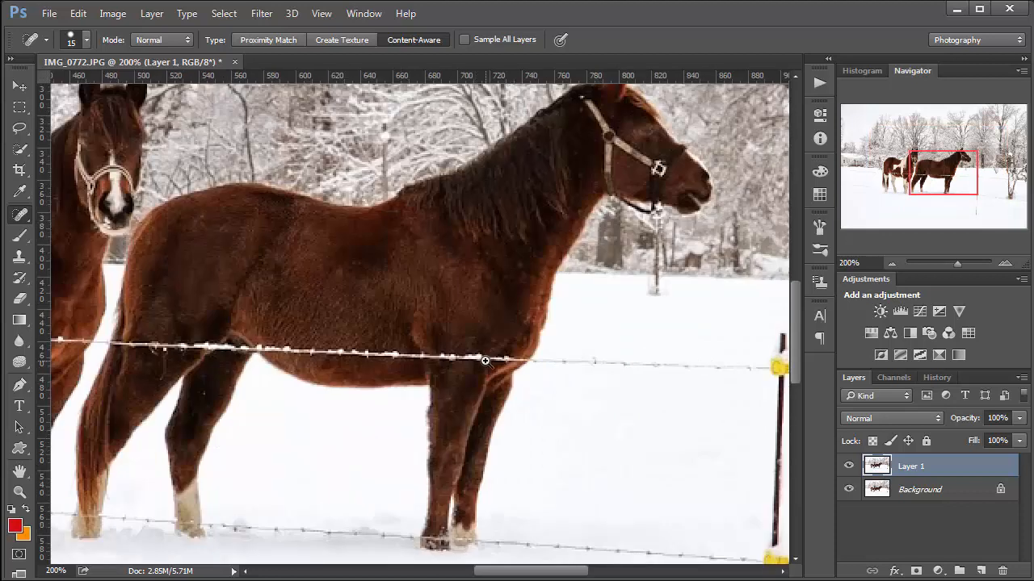
{"action": "scroll", "coordinate": [484, 361], "scroll_direction": "up", "scroll_amount": 1}
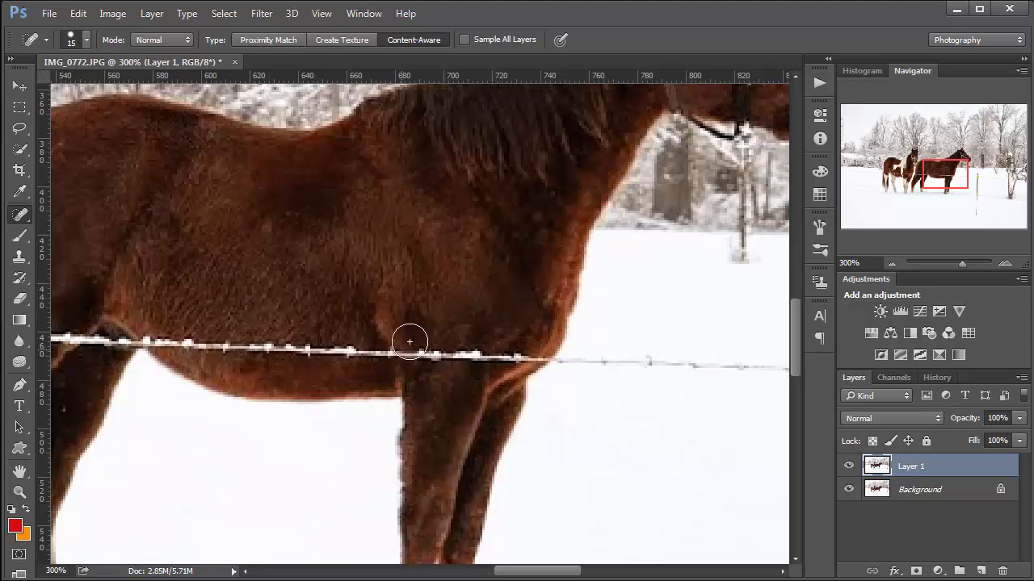
{"action": "left_click", "coordinate": [19, 128]}
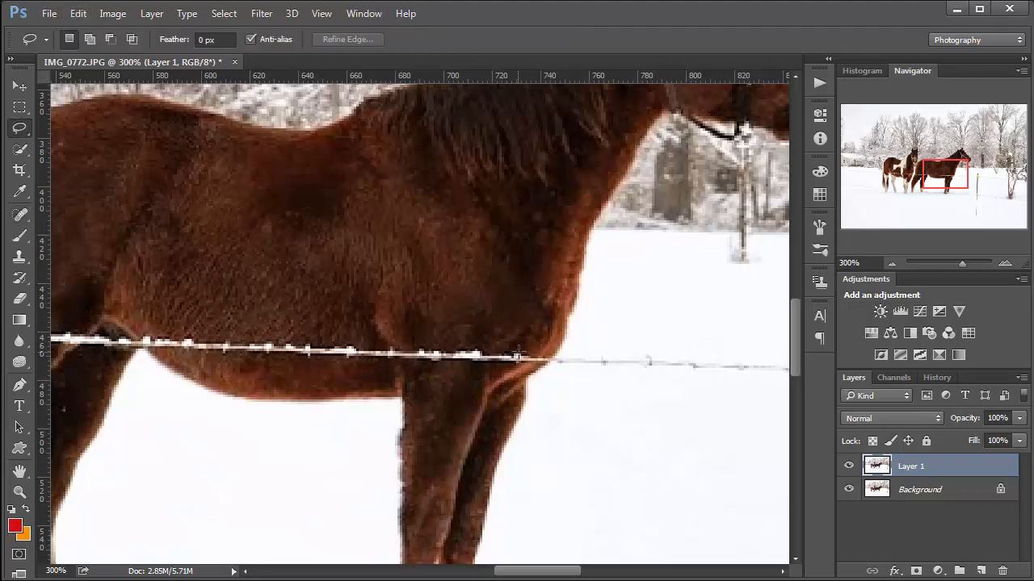
{"action": "mouse_move", "coordinate": [524, 353]}
{"action": "left_mouse_down"}
{"action": "mouse_move", "coordinate": [404, 349]}
{"action": "mouse_move", "coordinate": [408, 366]}
{"action": "mouse_move", "coordinate": [434, 369]}
{"action": "mouse_move", "coordinate": [517, 365]}
{"action": "mouse_move", "coordinate": [535, 352]}
{"action": "left_mouse_up"}
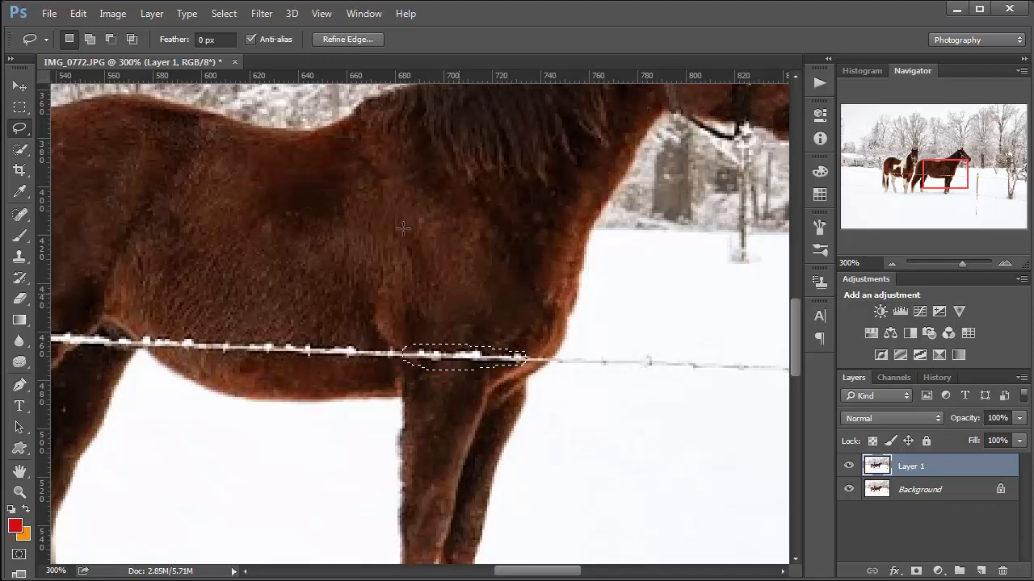
{"action": "left_click", "coordinate": [77, 15]}
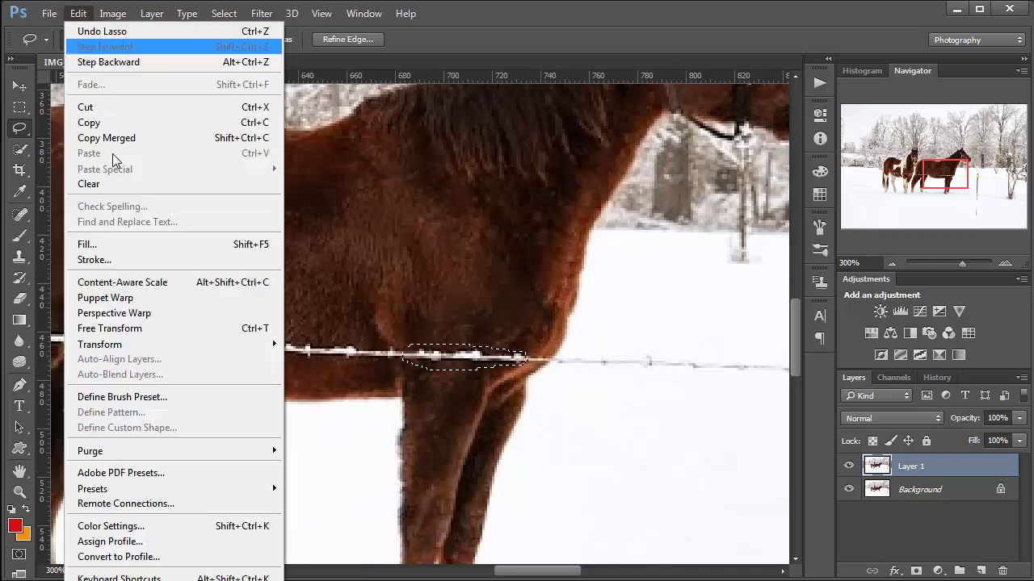
{"action": "left_click", "coordinate": [122, 244]}
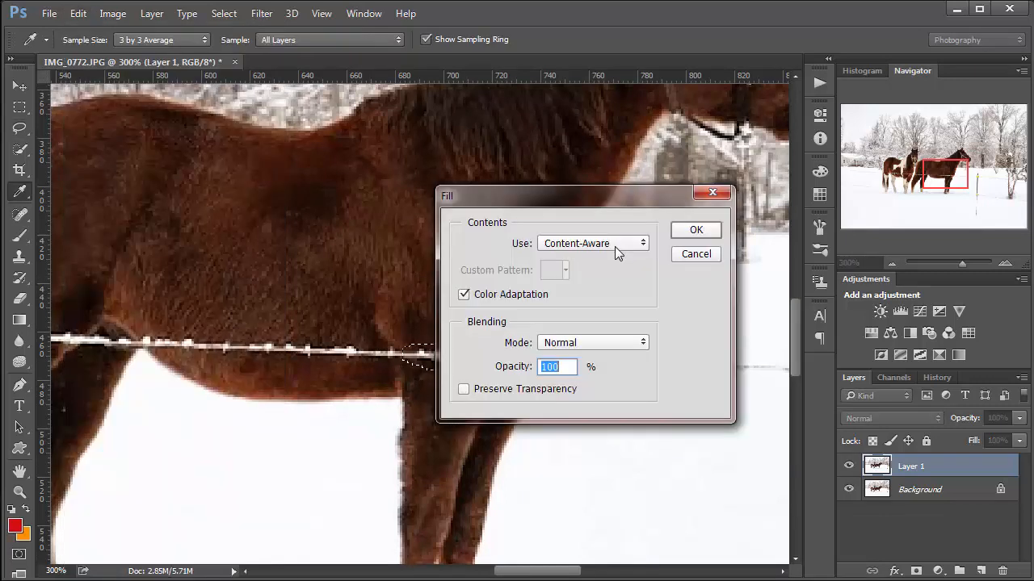
{"action": "left_click", "coordinate": [463, 295]}
{"action": "left_click", "coordinate": [696, 232]}
{"action": "key", "text": "l"}
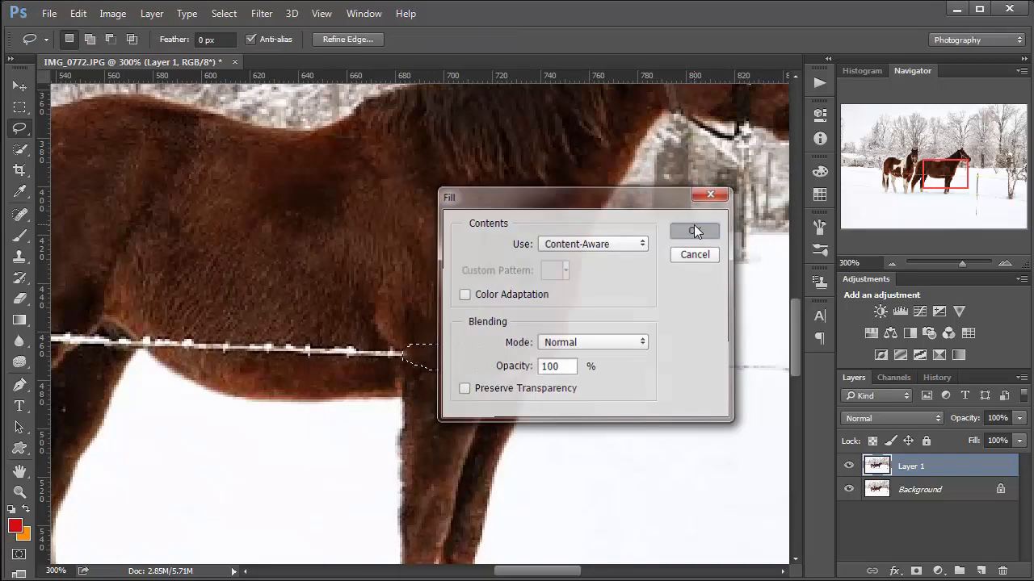
{"action": "key", "text": "ctrl+d"}
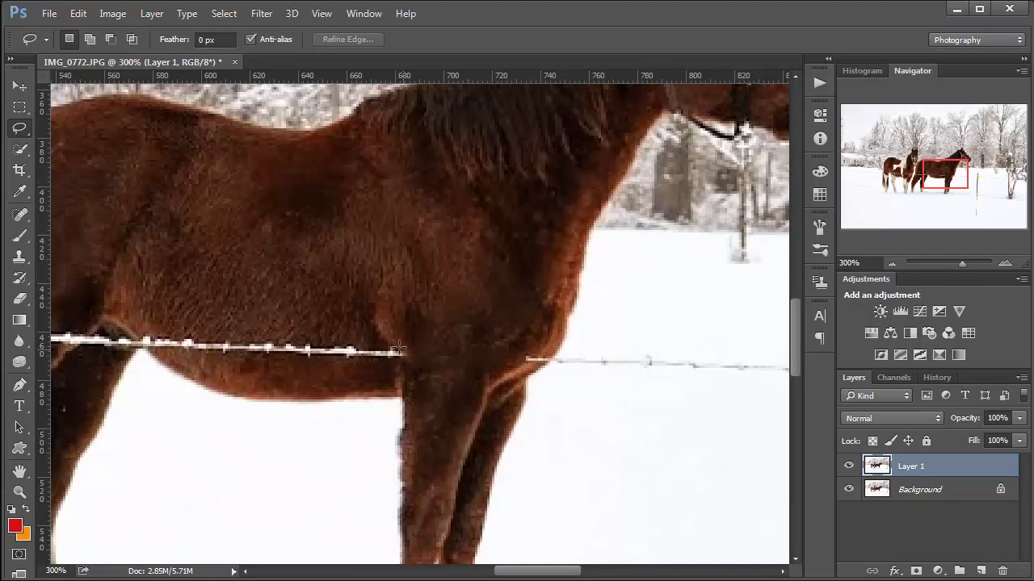
Lasso the short piece of wire just behind the brown horse's front leg, remove it with a Content-Aware Fill, and deselect
{"action": "mouse_move", "coordinate": [389, 360]}
{"action": "left_mouse_down"}
{"action": "mouse_move", "coordinate": [412, 355]}
{"action": "mouse_move", "coordinate": [404, 346]}
{"action": "mouse_move", "coordinate": [378, 351]}
{"action": "left_mouse_up"}
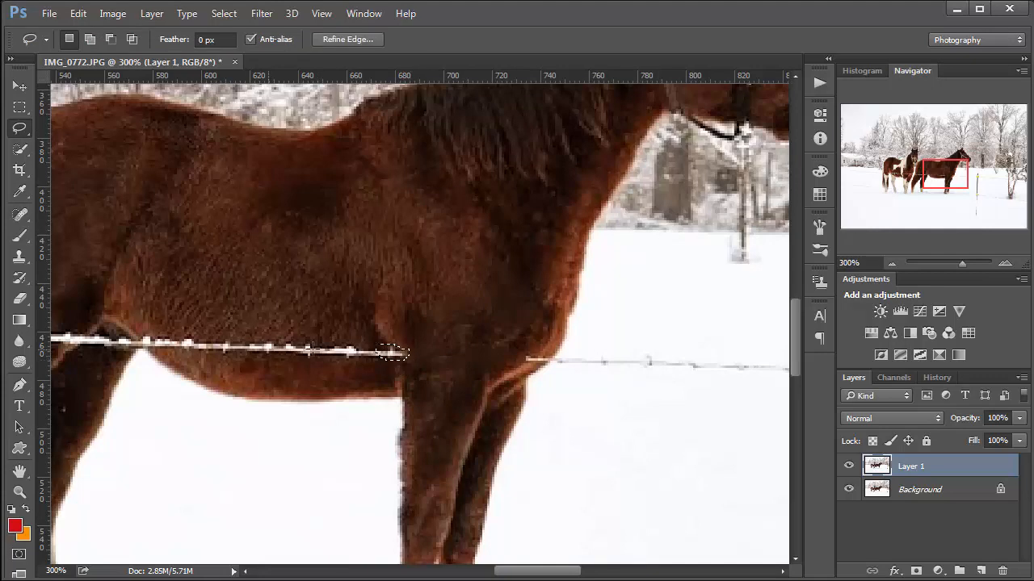
{"action": "left_click", "coordinate": [77, 13]}
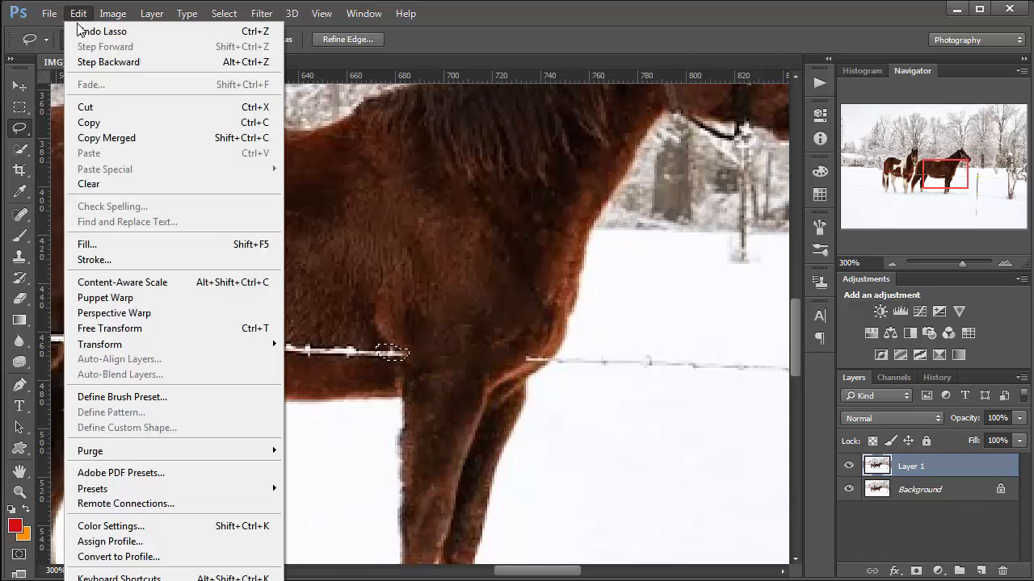
{"action": "left_click", "coordinate": [157, 243]}
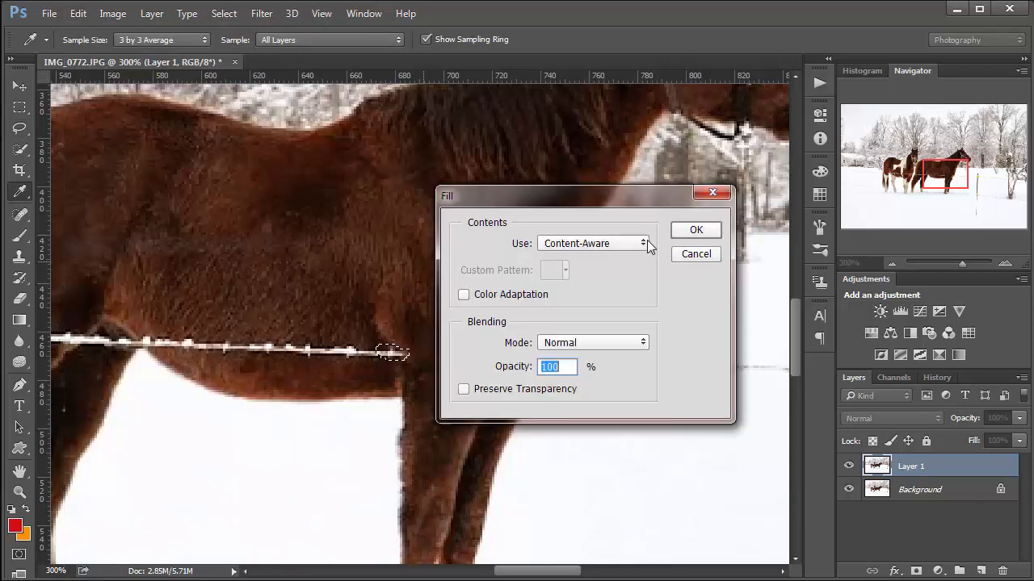
{"action": "left_click", "coordinate": [692, 232]}
{"action": "key", "text": "ctrl+d"}
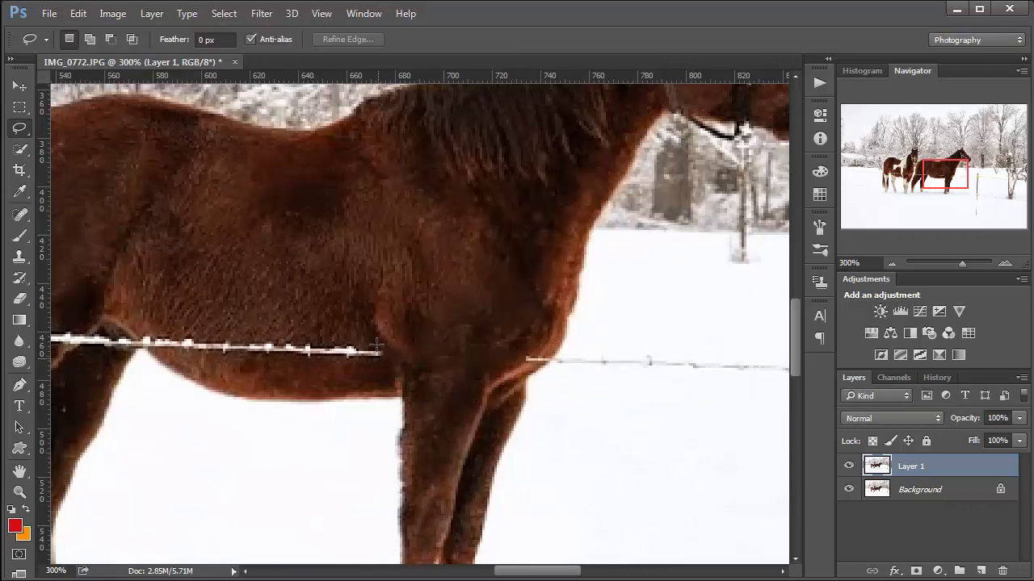
Lasso the long stretch of wire across the brown horse's belly, remove it with a Content-Aware Fill, and deselect
{"action": "left_click_drag", "start_coordinate": [342, 348], "coordinate": [164, 331]}
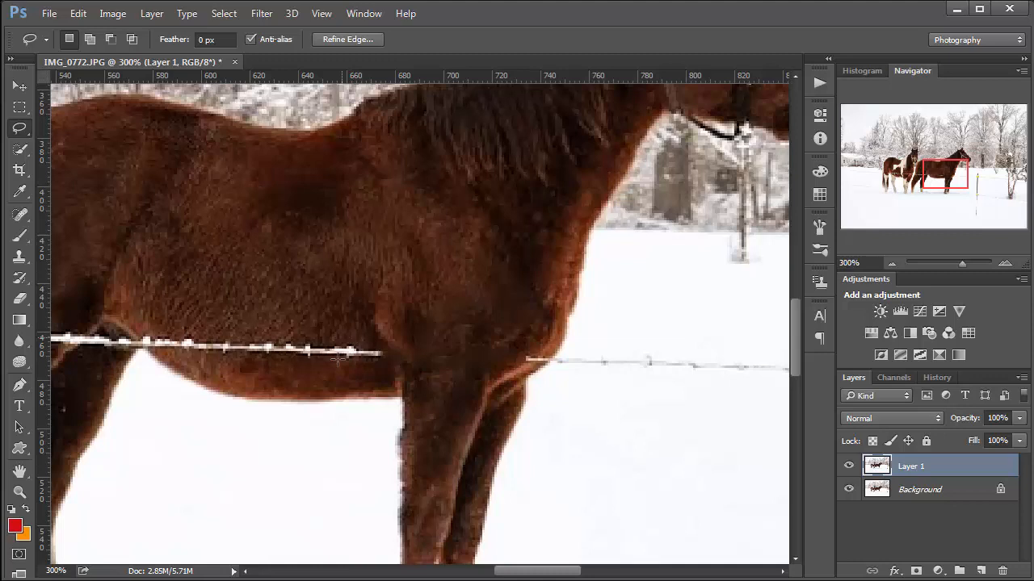
{"action": "key", "text": "ctrl+d"}
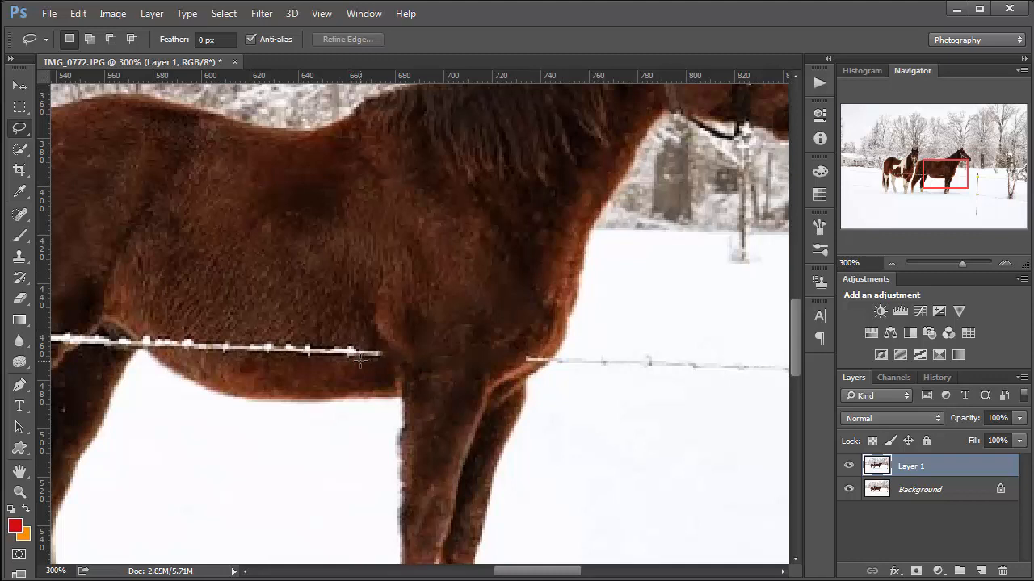
{"action": "mouse_move", "coordinate": [360, 361]}
{"action": "left_mouse_down"}
{"action": "mouse_move", "coordinate": [387, 353]}
{"action": "mouse_move", "coordinate": [267, 337]}
{"action": "mouse_move", "coordinate": [173, 339]}
{"action": "mouse_move", "coordinate": [163, 349]}
{"action": "left_mouse_up"}
{"action": "left_click_drag", "start_coordinate": [163, 347], "coordinate": [164, 348]}
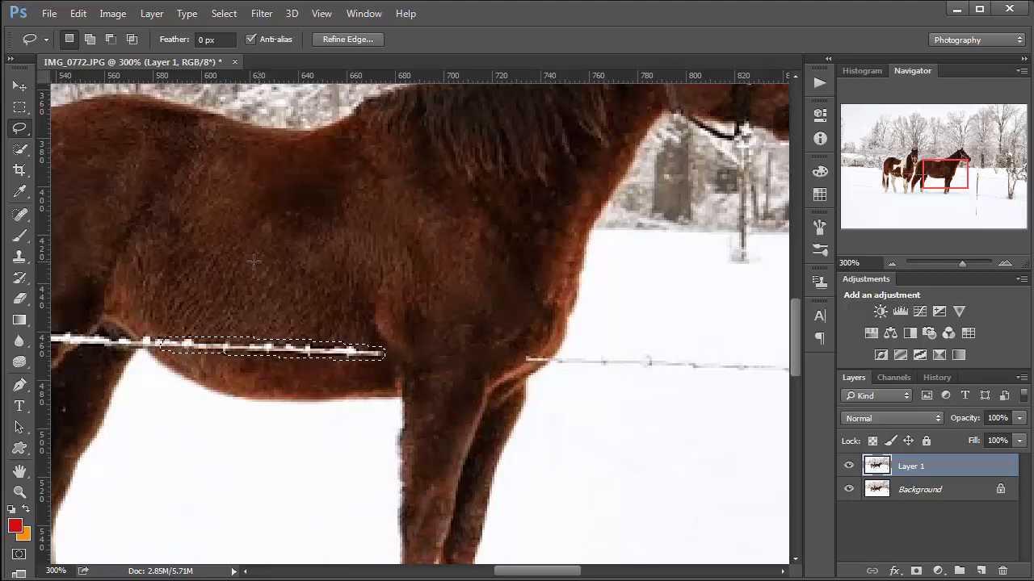
{"action": "left_click", "coordinate": [79, 14]}
{"action": "left_click", "coordinate": [89, 244]}
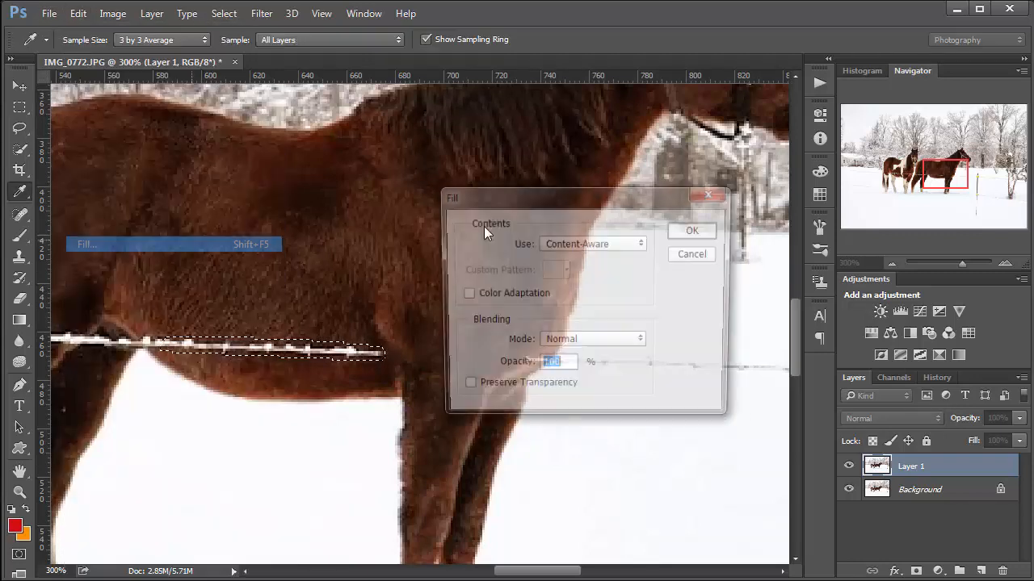
{"action": "left_click", "coordinate": [696, 233]}
{"action": "key", "text": "ctrl+d"}
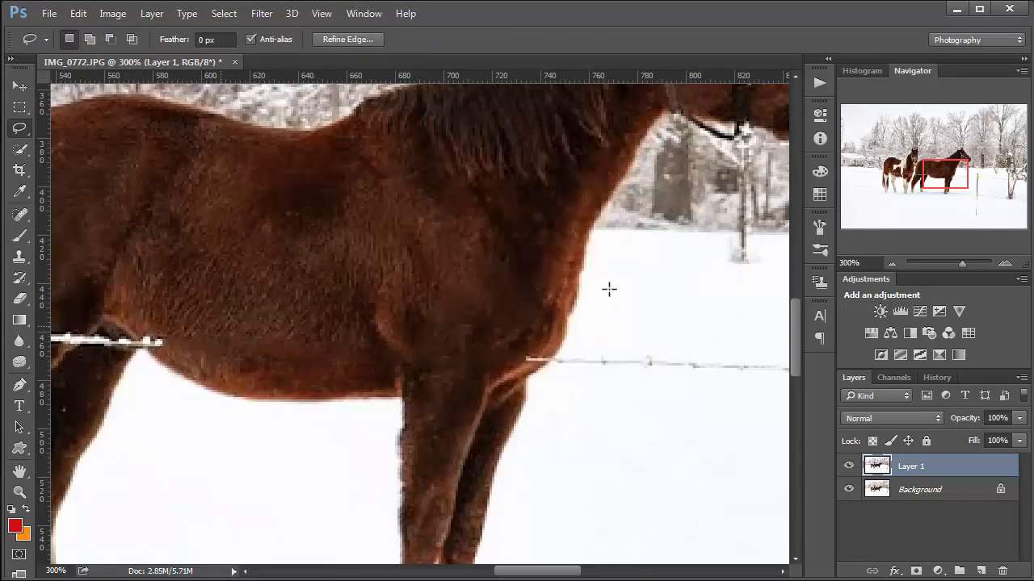
Undo the Content-Aware Fills and lasso selections made along the wire across the brown horse's belly, front leg and chest
{"action": "left_click", "coordinate": [279, 353], "text": "ctrl"}
{"action": "left_click", "coordinate": [392, 363], "text": "ctrl"}
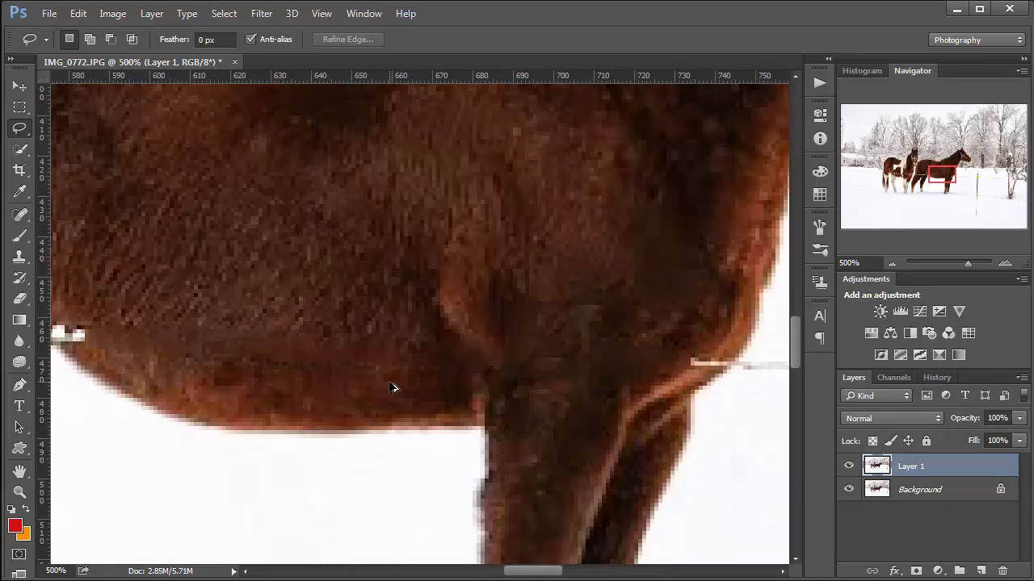
{"action": "key", "text": "ctrl+alt+z"}
{"action": "key", "text": "ctrl+alt+z"}
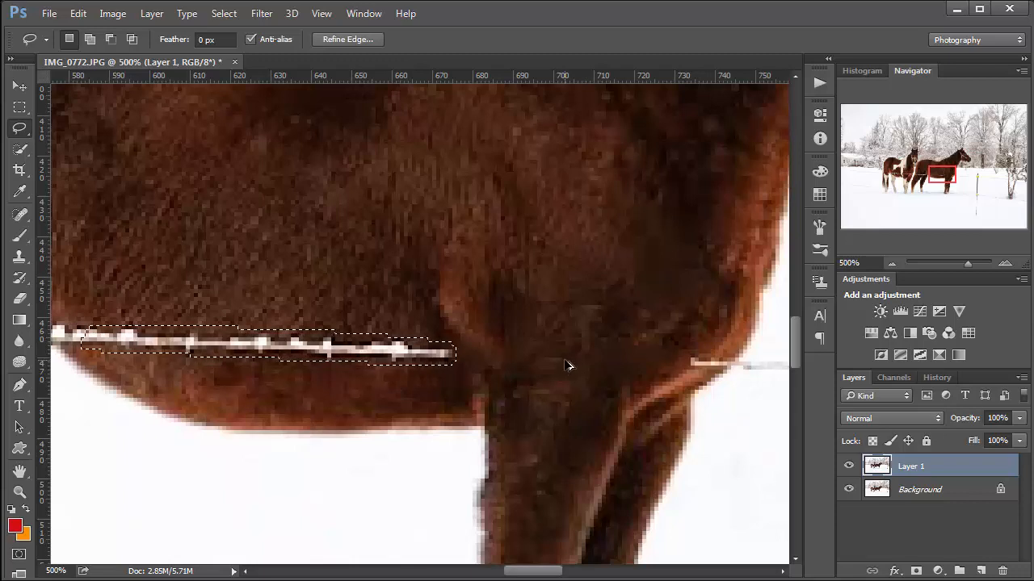
{"action": "key", "text": "ctrl+d"}
{"action": "key", "text": "ctrl+alt+z"}
{"action": "key", "text": "ctrl+alt+z"}
{"action": "key", "text": "ctrl+alt+z"}
{"action": "key", "text": "ctrl+alt+z"}
{"action": "key", "text": "ctrl+alt+z"}
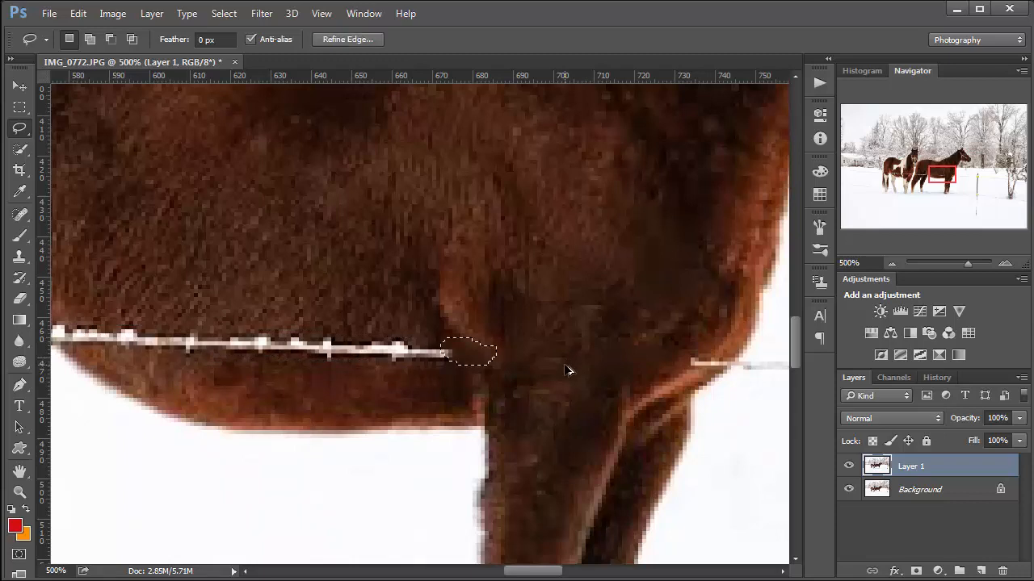
{"action": "key", "text": "ctrl+alt+z"}
{"action": "key", "text": "ctrl+alt+z"}
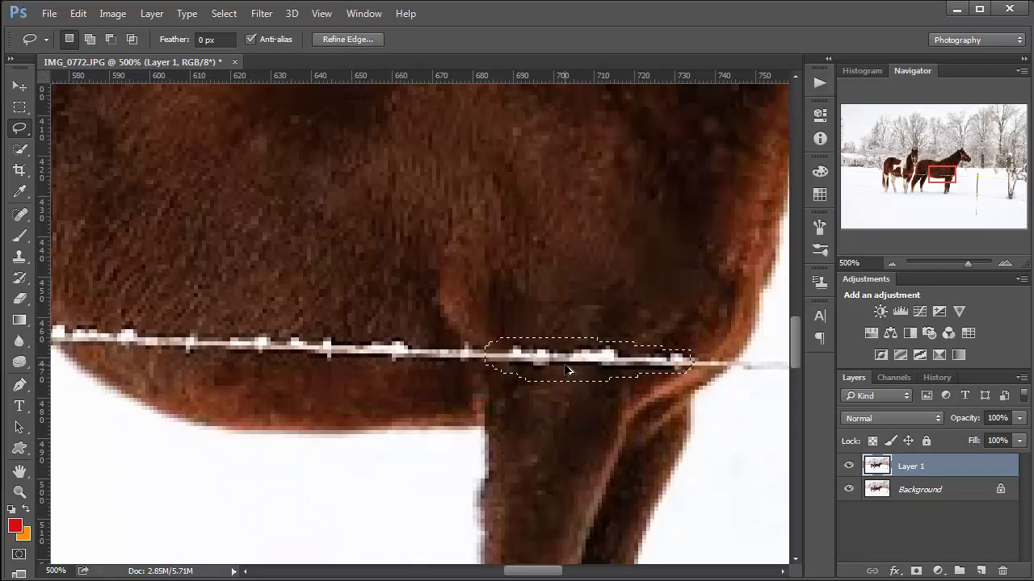
{"action": "key", "text": "ctrl+alt+z"}
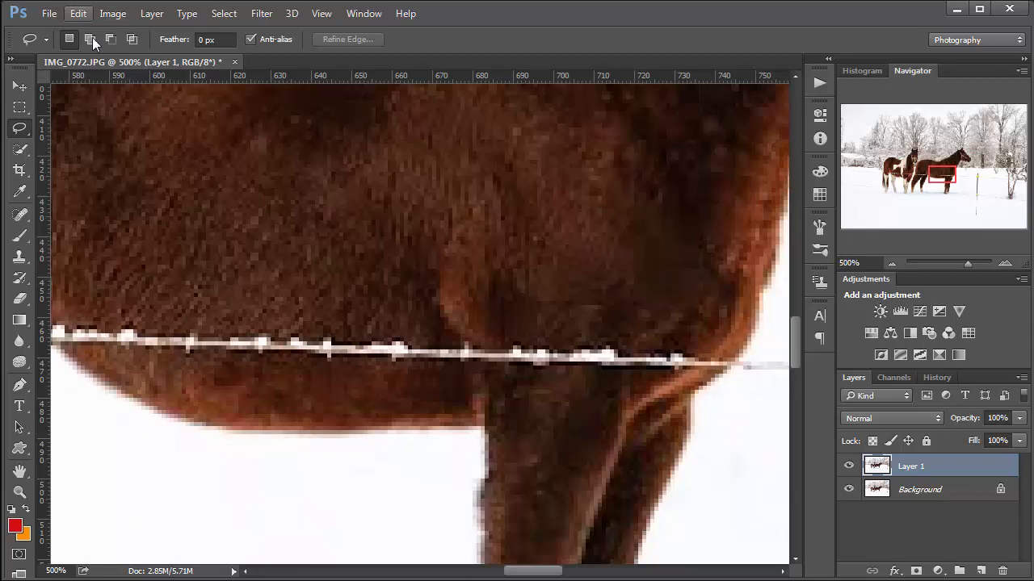
Try removing the wire across the brown horse's upper front leg with a size 9 Content-Aware Spot Healing Brush, then undo the stroke
{"action": "left_click", "coordinate": [20, 214]}
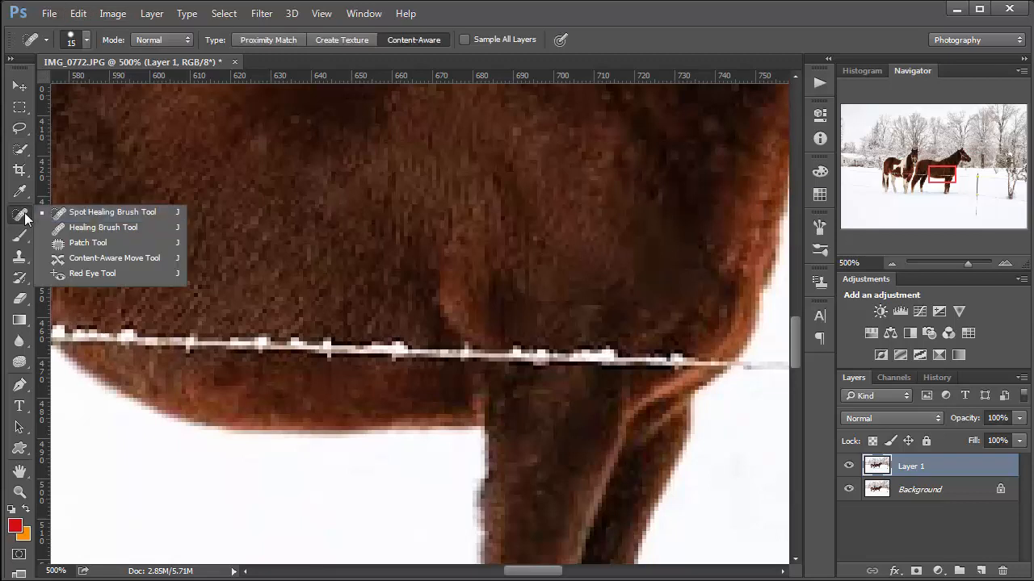
{"action": "left_click", "coordinate": [97, 213]}
{"action": "key", "text": "bracketleft"}
{"action": "key", "text": "bracketleft"}
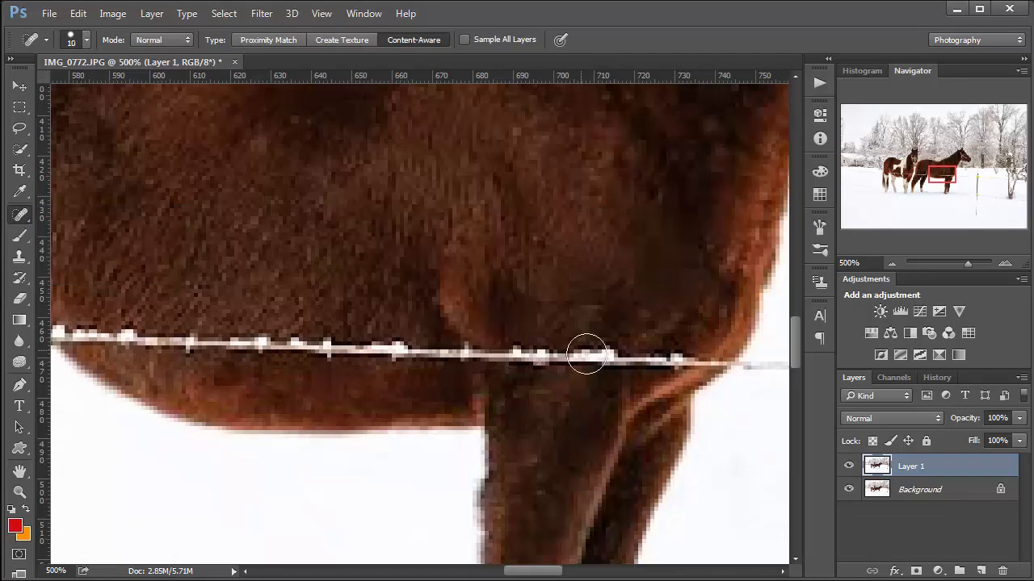
{"action": "left_click_drag", "start_coordinate": [651, 365], "coordinate": [495, 355]}
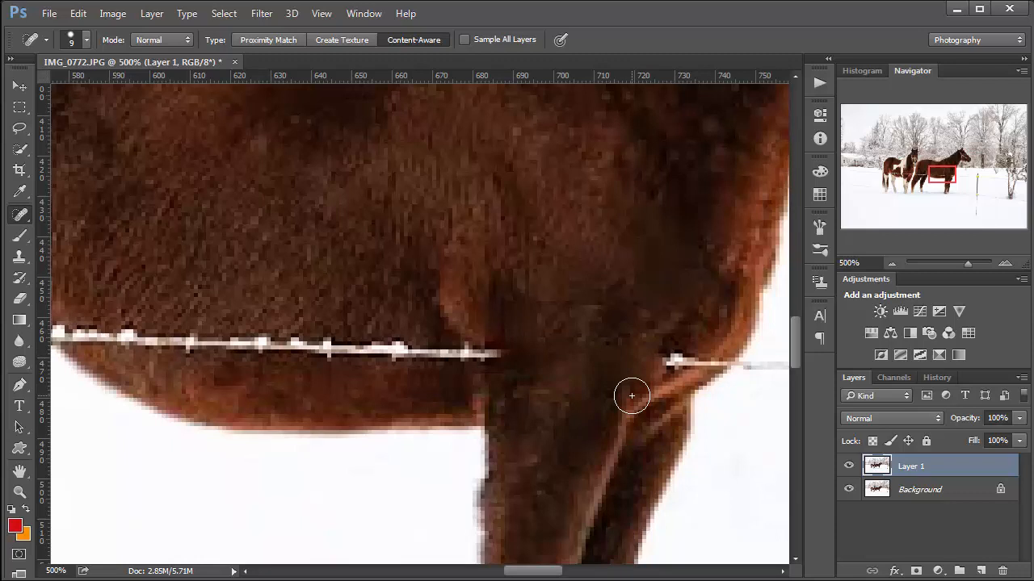
{"action": "key", "text": "ctrl+z"}
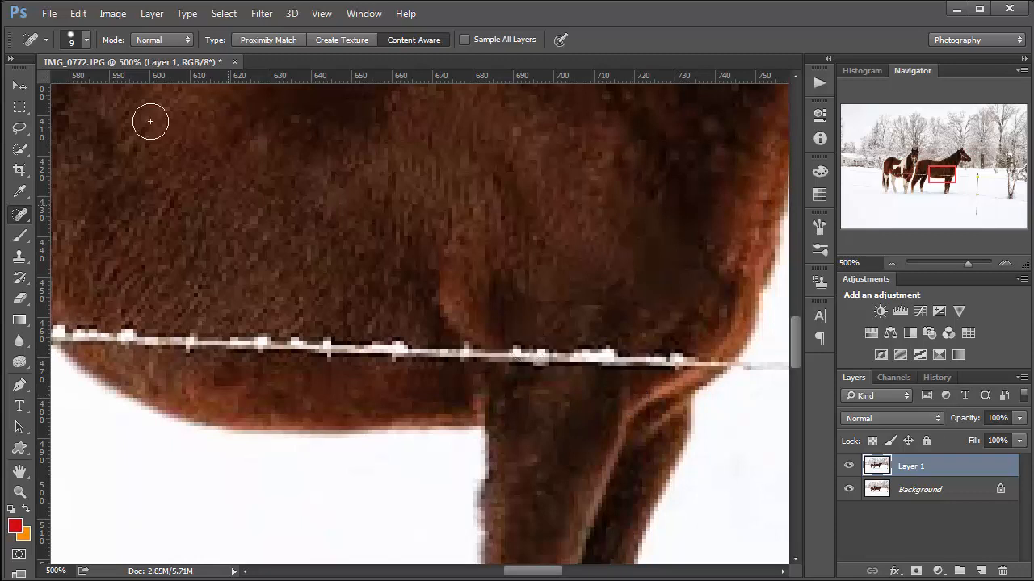
Remove the wire across the brown horse's belly with a size 9 Healing Brush in a straight stroke, and heal the faint line left beneath it
{"action": "right_click", "coordinate": [20, 218]}
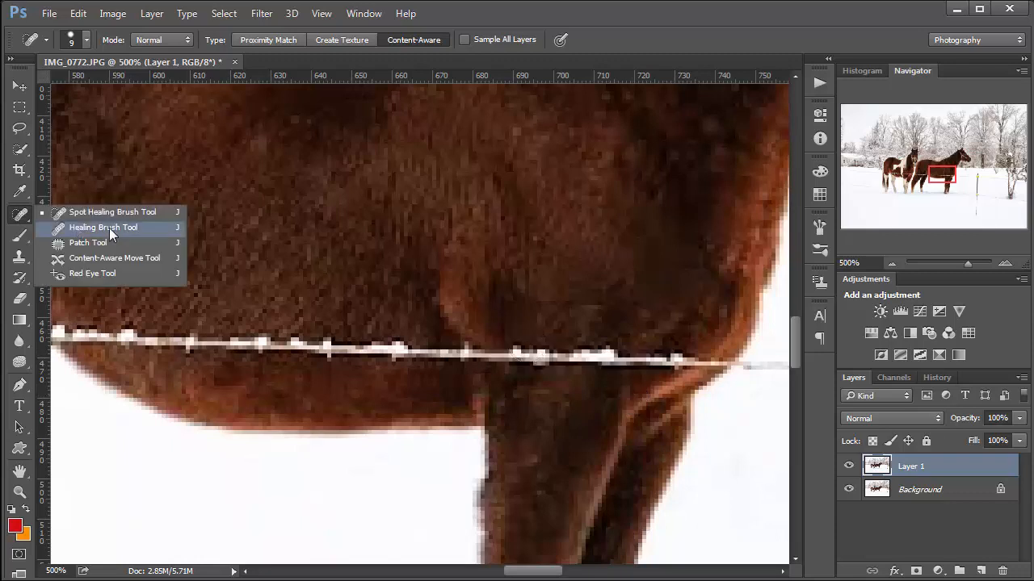
{"action": "left_click", "coordinate": [90, 229]}
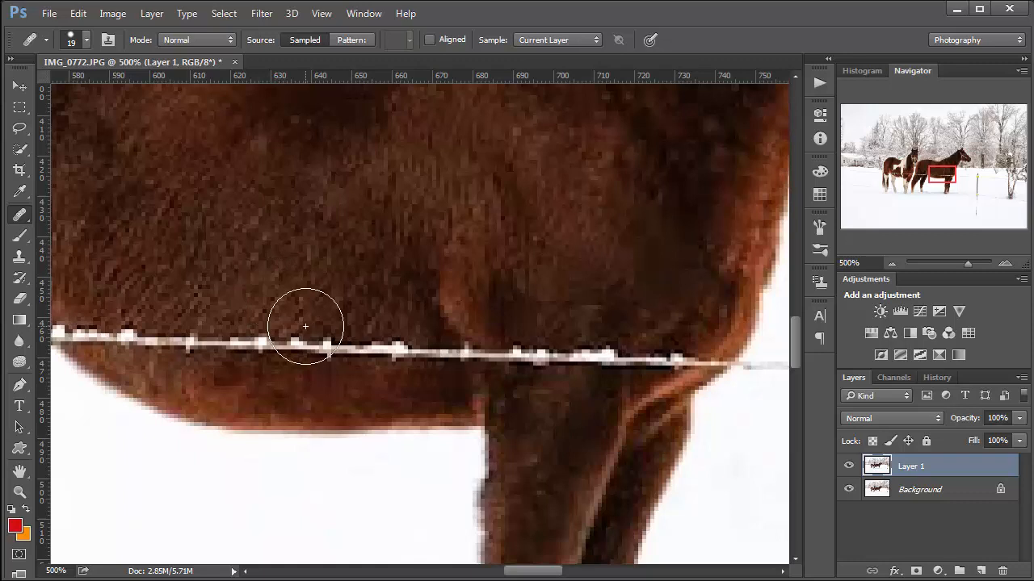
{"action": "key", "text": "bracketleft"}
{"action": "left_click", "coordinate": [404, 350]}
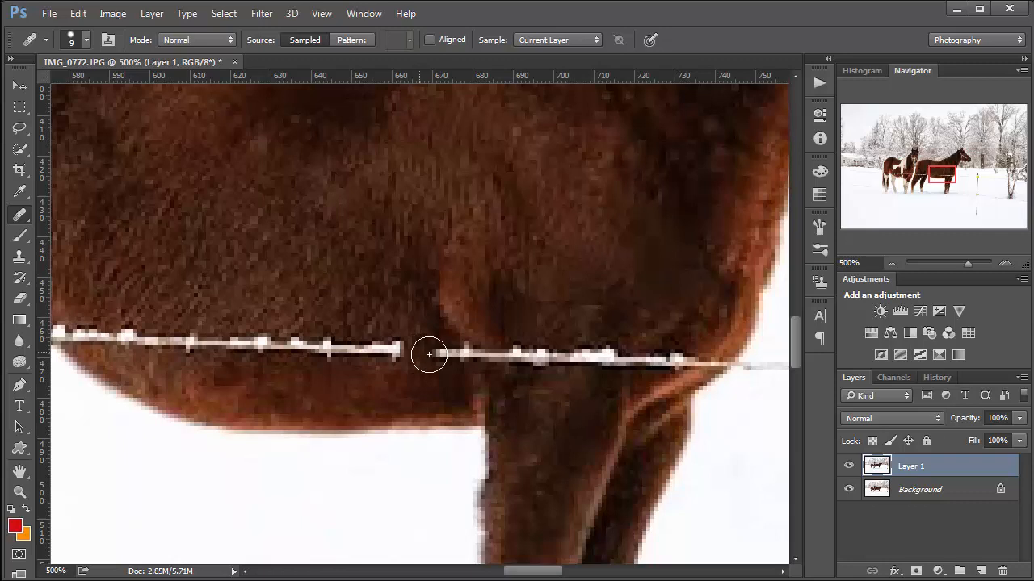
{"action": "key", "text": "ctrl+z"}
{"action": "left_click", "coordinate": [422, 351]}
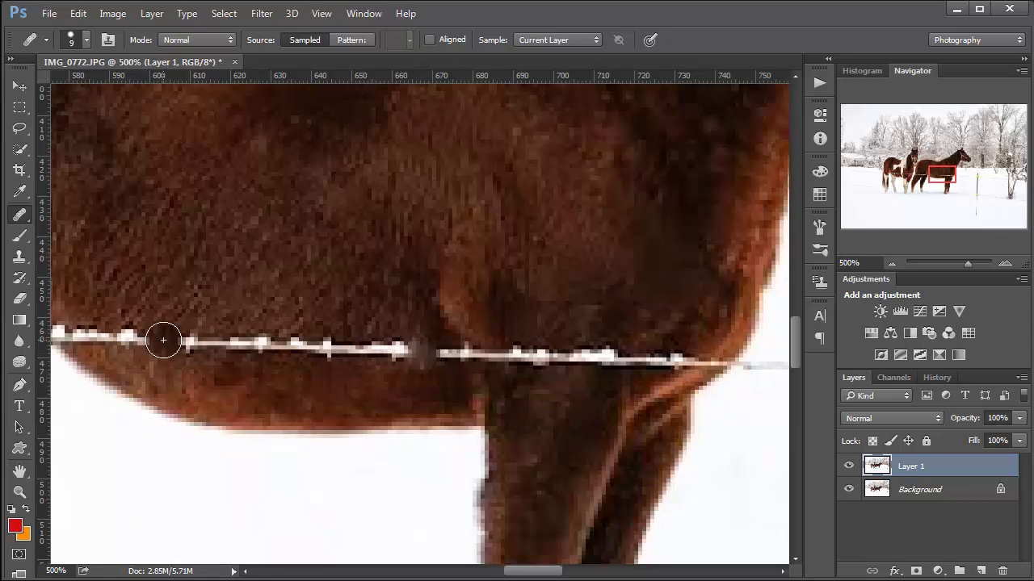
{"action": "left_click", "coordinate": [163, 340], "text": "shift"}
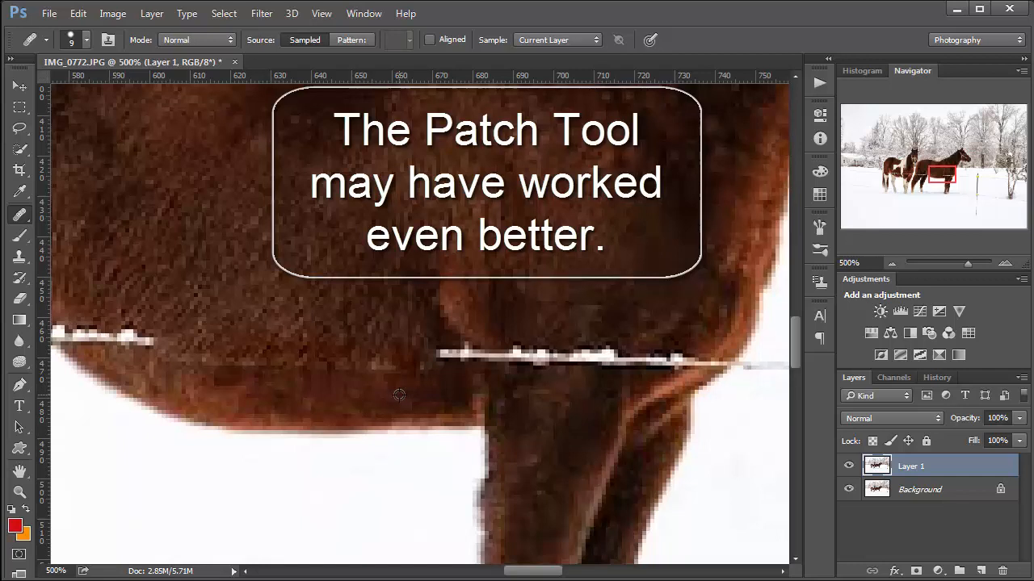
{"action": "left_click_drag", "start_coordinate": [413, 376], "coordinate": [198, 365]}
Heal the wire across the brown horse's lower chest and upper front leg, sampling clean fur close to each section
{"action": "left_click", "coordinate": [392, 298], "text": "alt"}
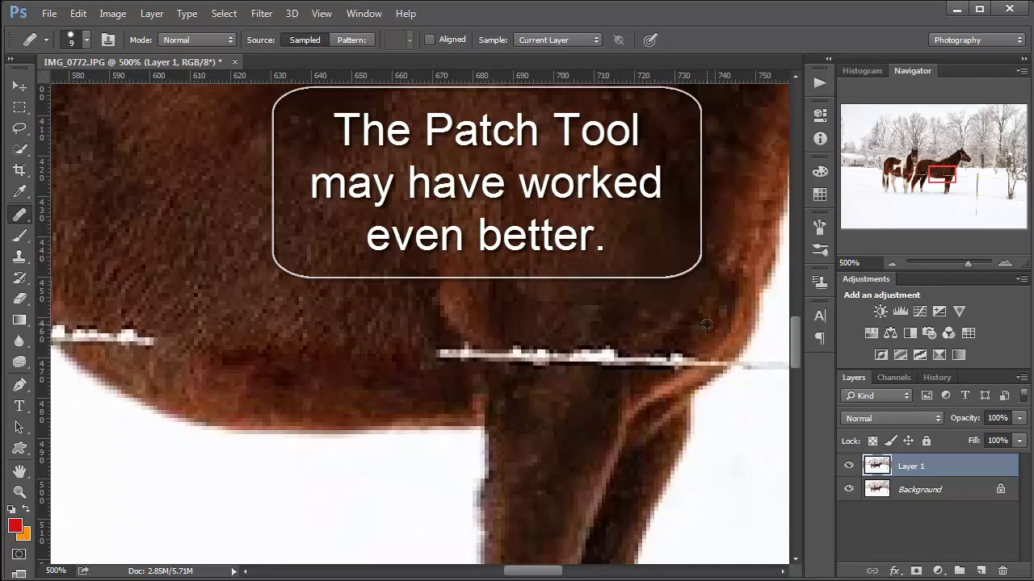
{"action": "left_click_drag", "start_coordinate": [692, 350], "coordinate": [616, 359]}
{"action": "left_click", "coordinate": [599, 404], "text": "alt"}
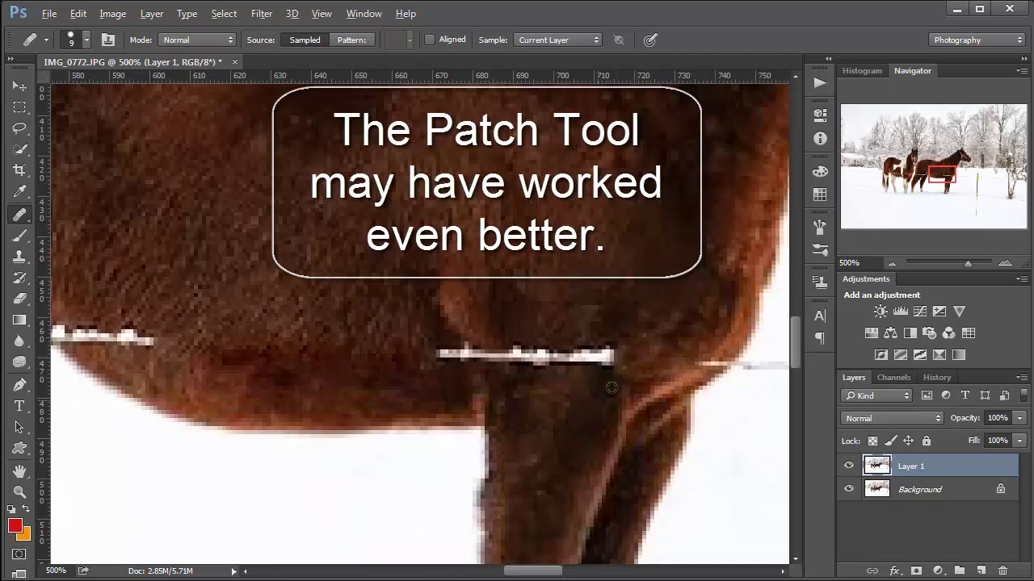
{"action": "left_click", "coordinate": [636, 317], "text": "alt"}
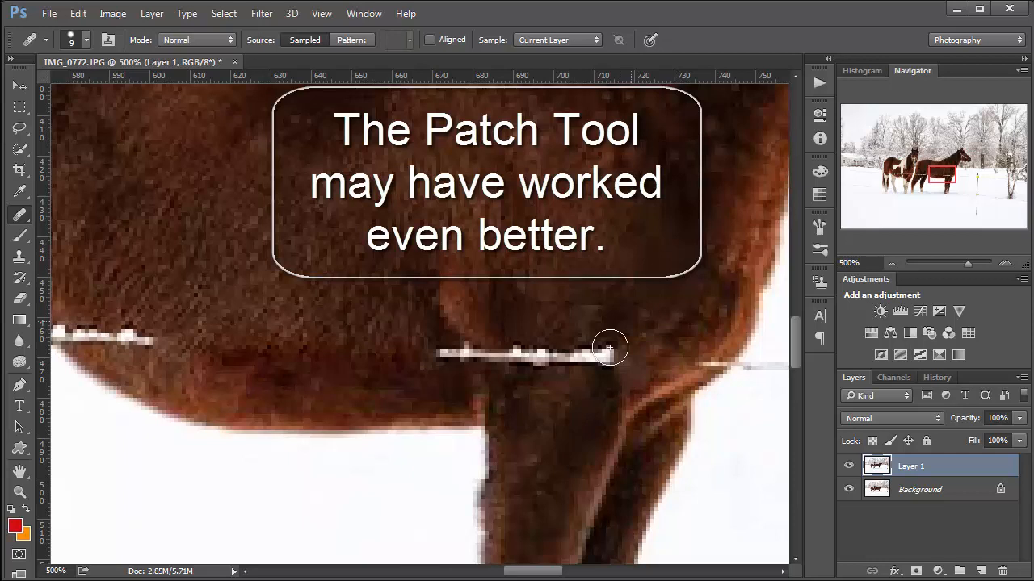
{"action": "left_click_drag", "start_coordinate": [594, 355], "coordinate": [521, 356]}
Heal the last short piece of wire where the brown horse's front leg meets its belly, using nearby dark fur as source
{"action": "left_click", "coordinate": [542, 302], "text": "alt"}
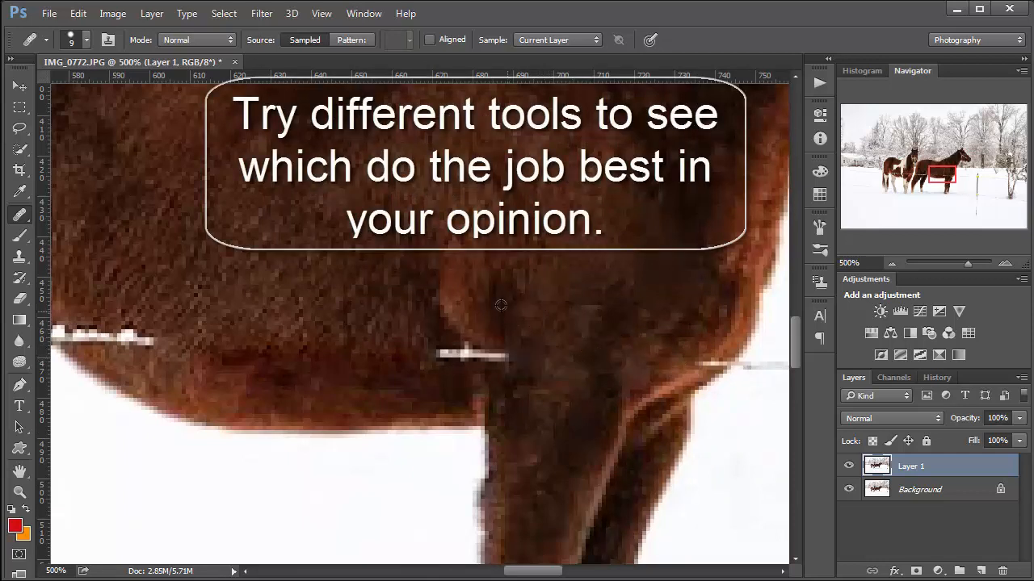
{"action": "left_click", "coordinate": [505, 360]}
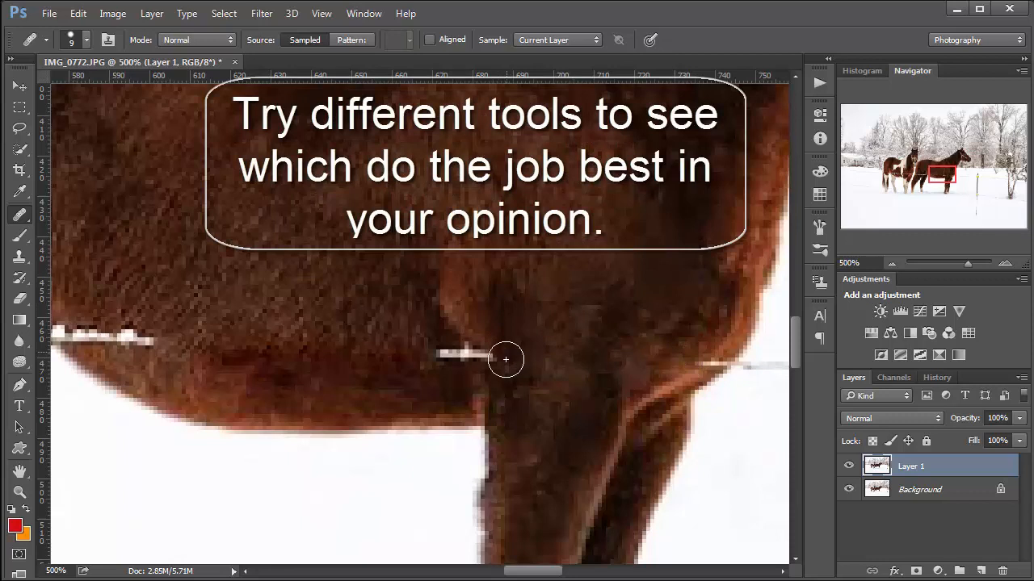
{"action": "left_click", "coordinate": [466, 316], "text": "alt"}
{"action": "left_click", "coordinate": [482, 343]}
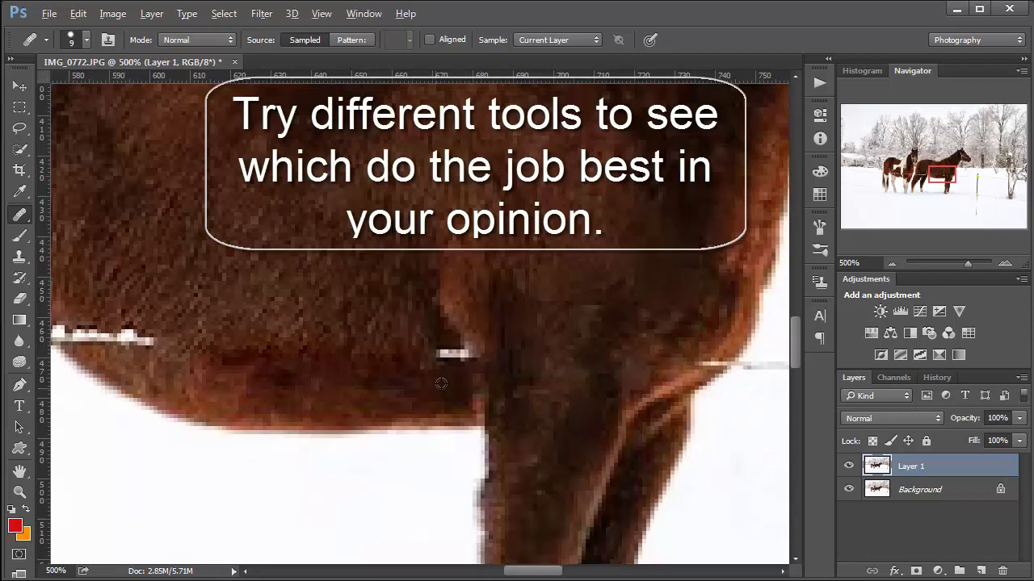
{"action": "left_click", "coordinate": [444, 353]}
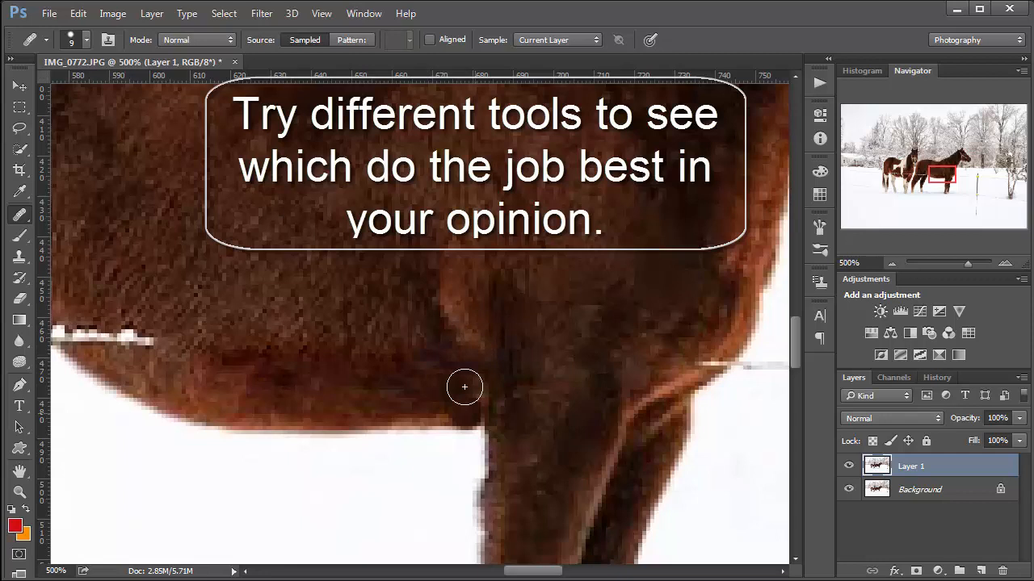
Heal the remaining wire at the rear of the belly up to the hind leg, sampling the fur just above it
{"action": "left_click_drag", "start_coordinate": [281, 299], "coordinate": [503, 303]}
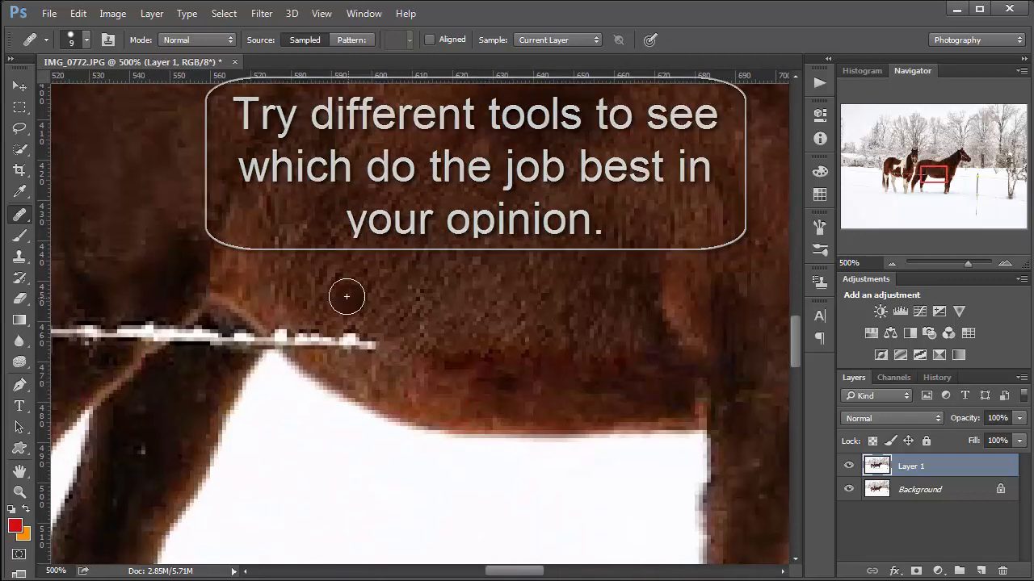
{"action": "left_click", "coordinate": [334, 301], "text": "alt"}
{"action": "left_click_drag", "start_coordinate": [373, 340], "coordinate": [283, 335]}
{"action": "left_click", "coordinate": [349, 366], "text": "alt"}
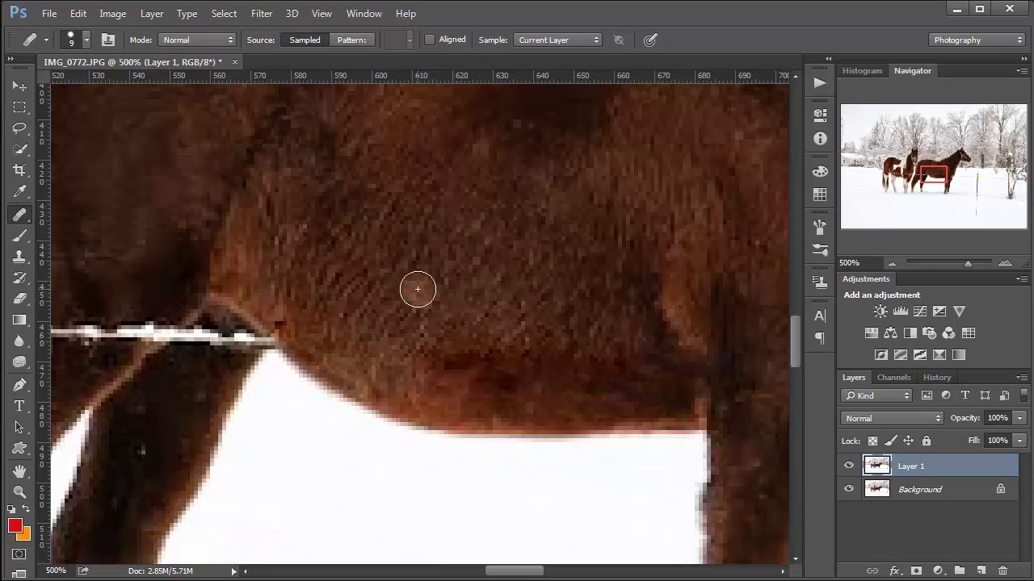
Heal the thin end of the wire at the front edge of the brown horse's chest, sampling the reddish fur above
{"action": "mouse_move", "coordinate": [656, 284]}
{"action": "left_mouse_down"}
{"action": "mouse_move", "coordinate": [367, 270]}
{"action": "mouse_move", "coordinate": [304, 278]}
{"action": "left_mouse_up"}
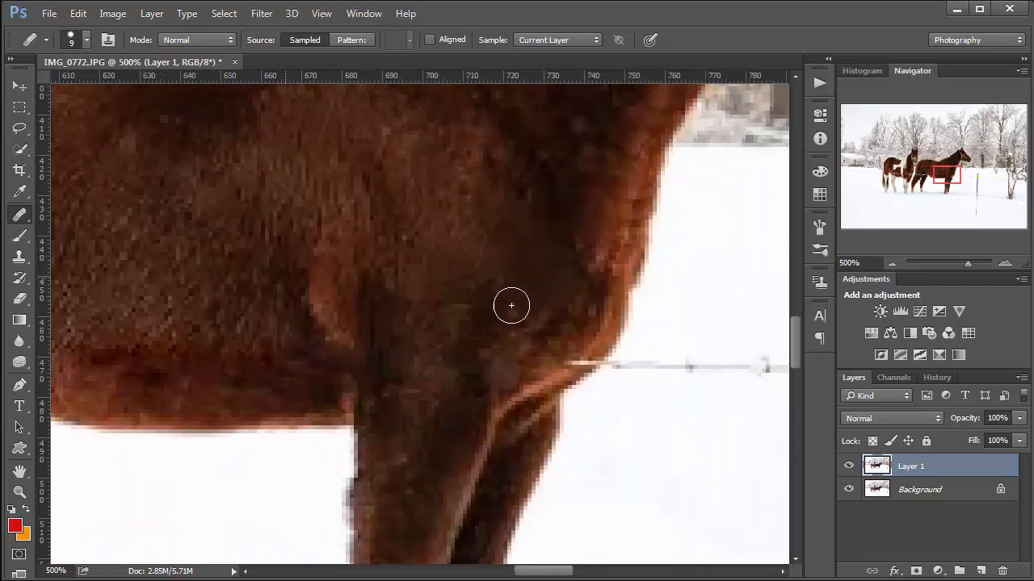
{"action": "left_click", "coordinate": [599, 320], "text": "alt"}
{"action": "mouse_move", "coordinate": [607, 363]}
{"action": "left_mouse_down"}
{"action": "mouse_move", "coordinate": [593, 341]}
{"action": "mouse_move", "coordinate": [571, 358]}
{"action": "left_mouse_up"}
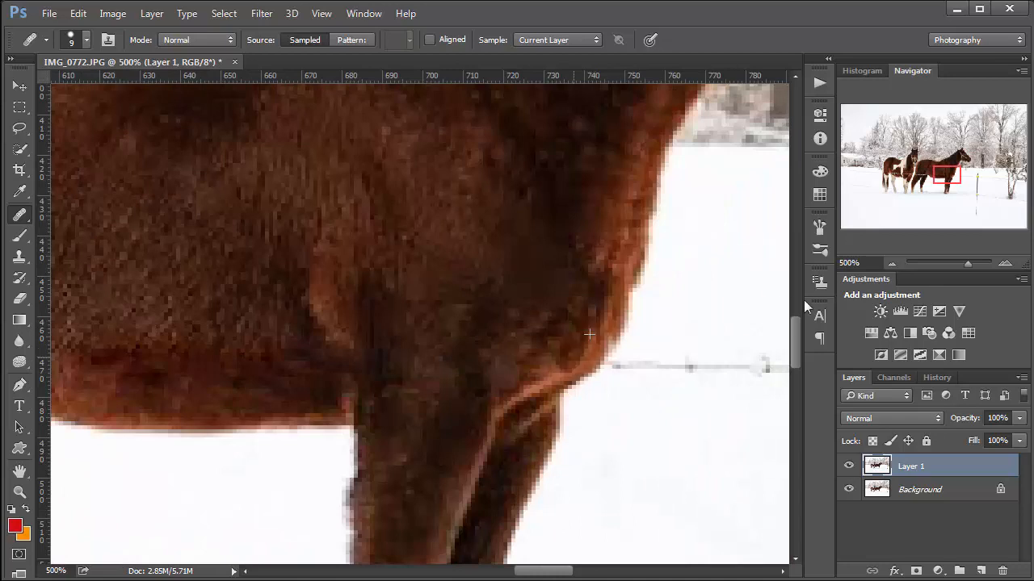
Heal the wire across the snow in front of the brown horse's chest and touch up the snow with clean samples
{"action": "left_click", "coordinate": [724, 334]}
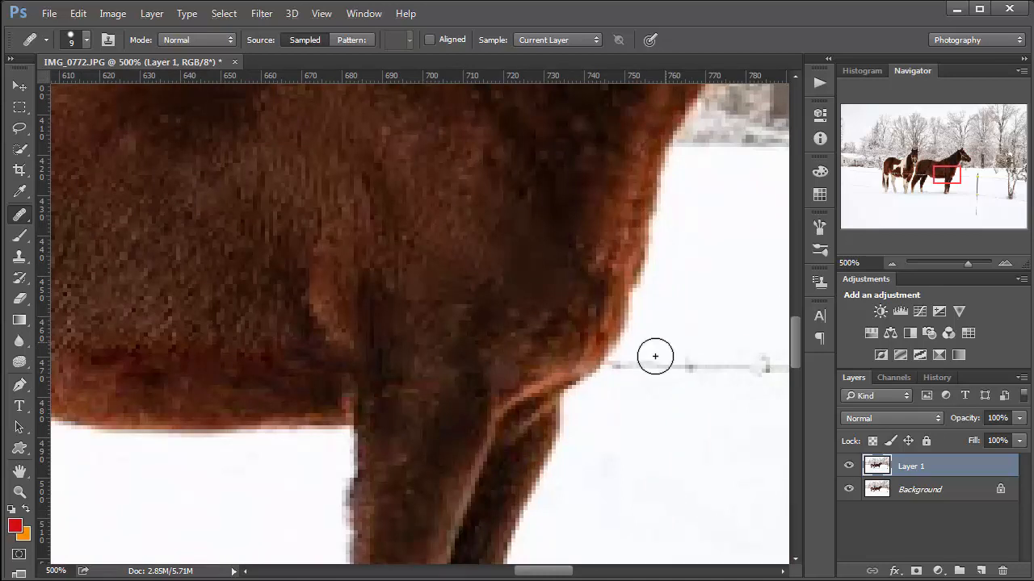
{"action": "left_click_drag", "start_coordinate": [654, 360], "coordinate": [620, 372]}
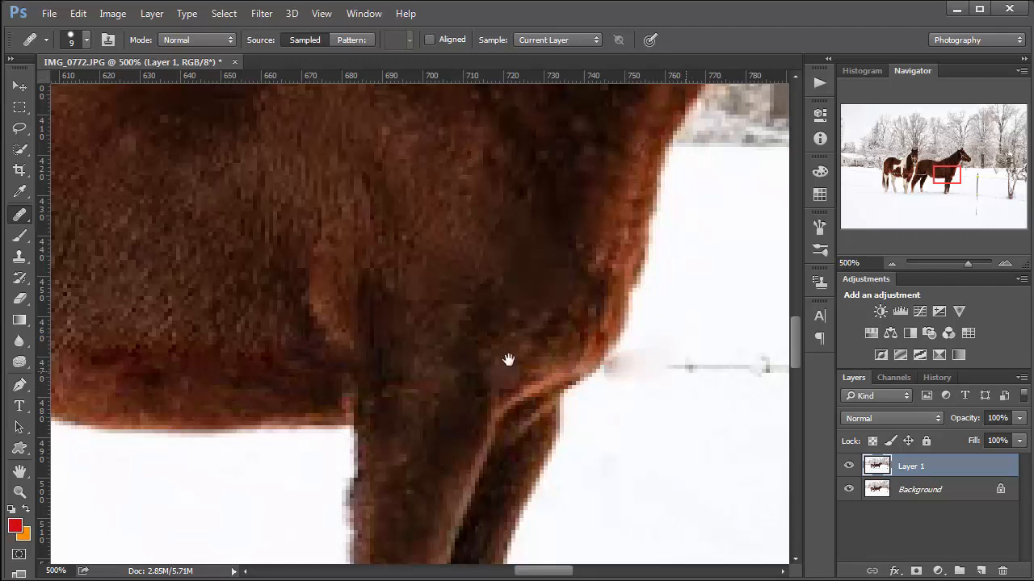
{"action": "left_click_drag", "start_coordinate": [508, 359], "coordinate": [346, 347]}
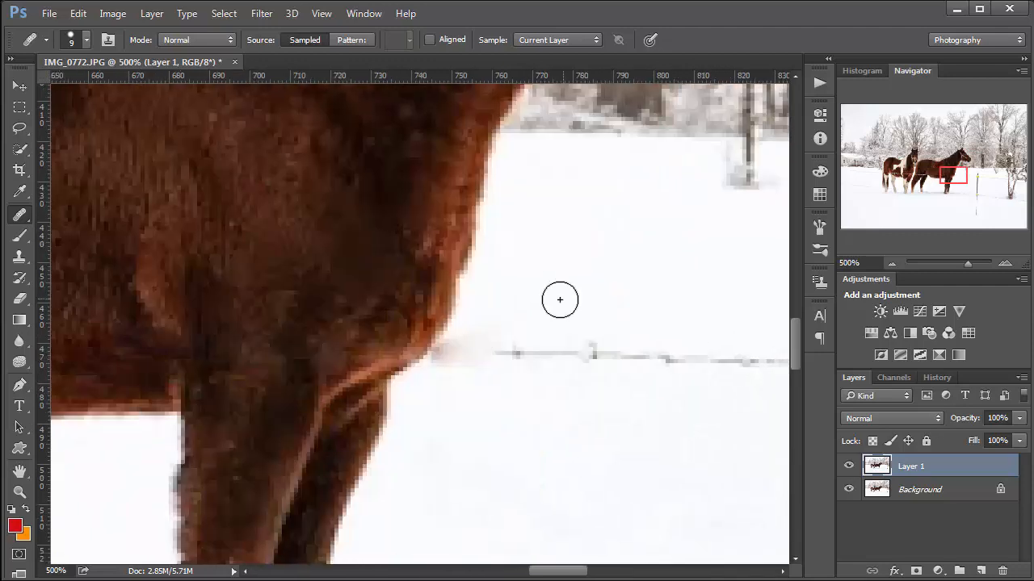
{"action": "left_click_drag", "start_coordinate": [503, 353], "coordinate": [716, 362]}
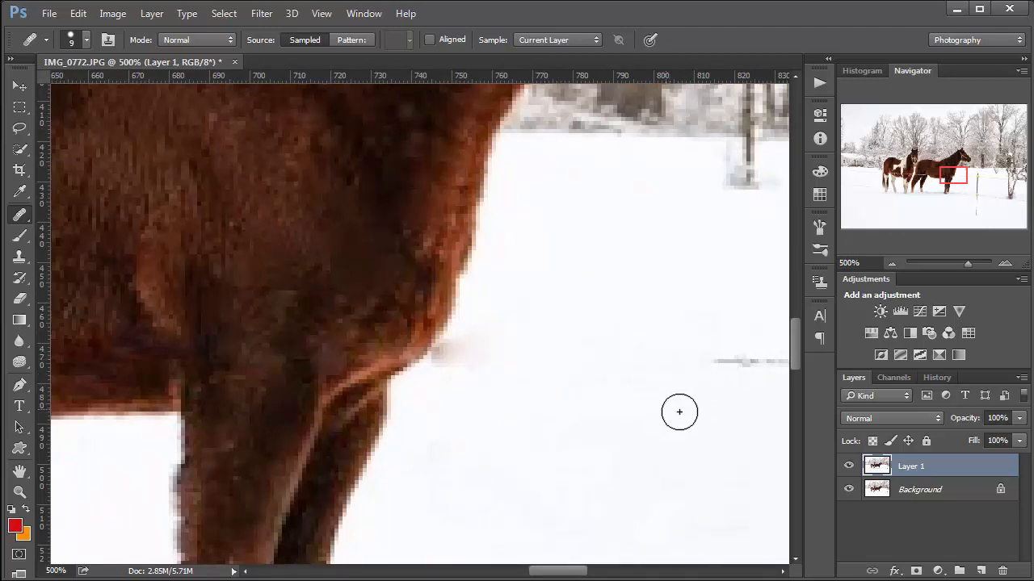
{"action": "left_click", "coordinate": [679, 408], "text": "alt"}
{"action": "left_click", "coordinate": [578, 372]}
{"action": "left_click", "coordinate": [546, 410], "text": "alt"}
{"action": "left_click", "coordinate": [558, 380]}
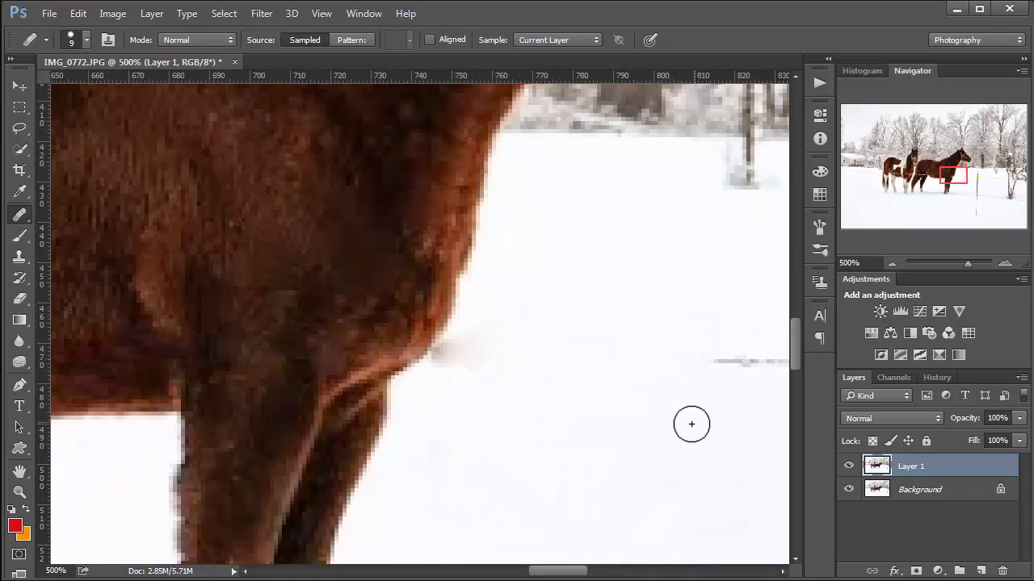
Remove the remaining wire across the snow up to the yellow insulator with a size 7 Healing Brush sampled from clean snow
{"action": "left_click_drag", "start_coordinate": [691, 424], "coordinate": [452, 413]}
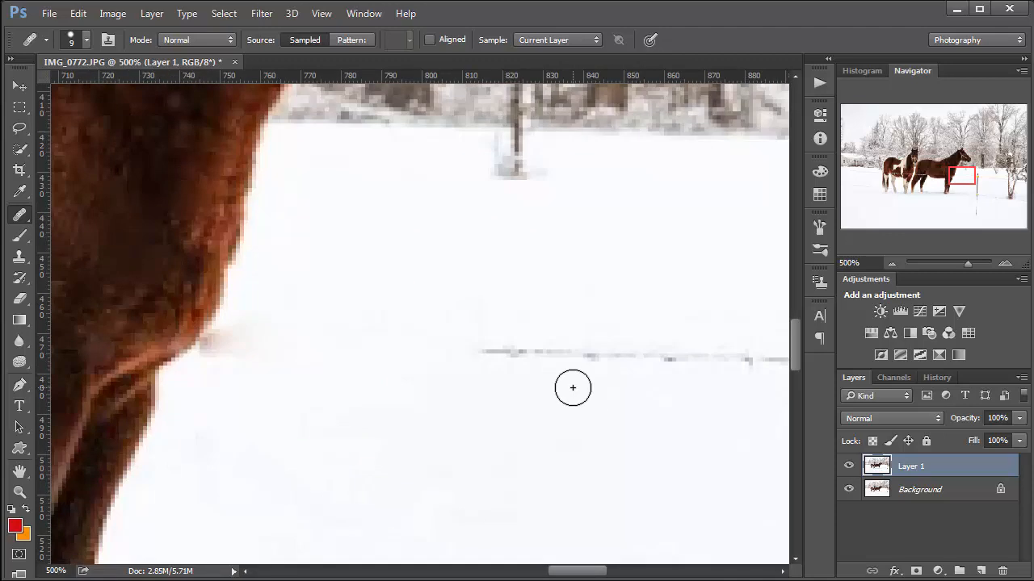
{"action": "key", "text": "ctrl+minus"}
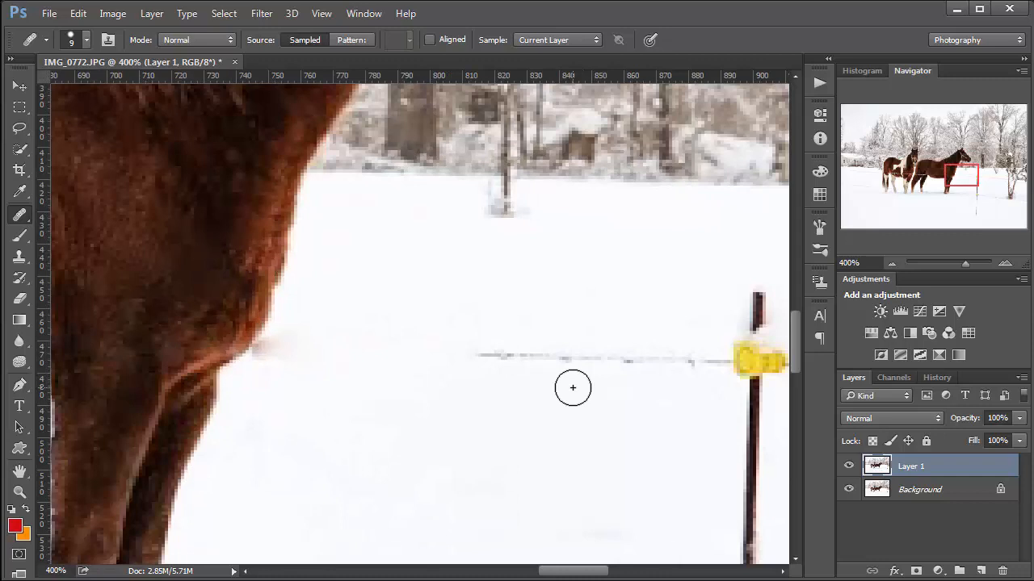
{"action": "left_click", "coordinate": [516, 355]}
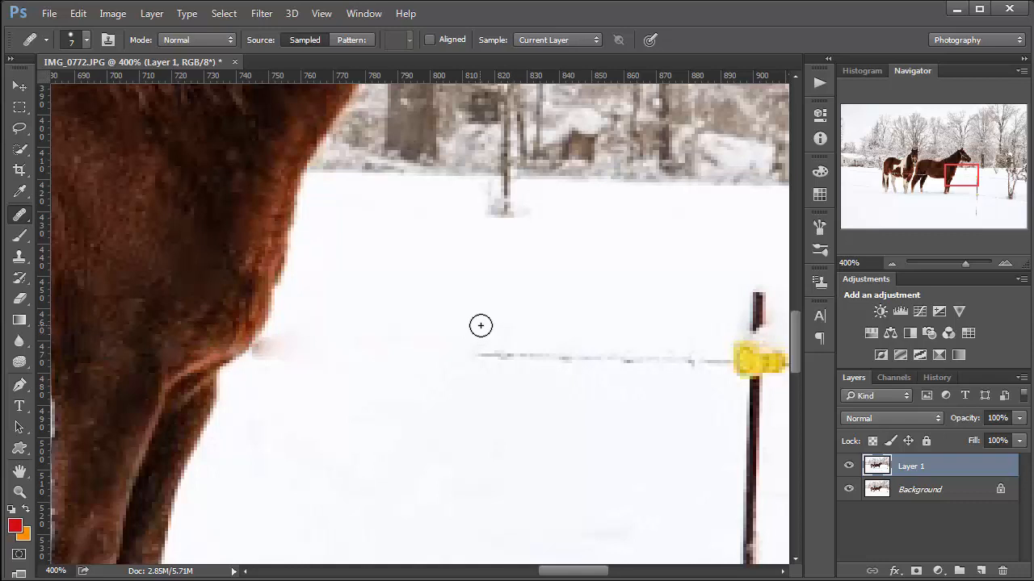
{"action": "left_click", "coordinate": [479, 328], "text": "alt"}
{"action": "left_click", "coordinate": [482, 356]}
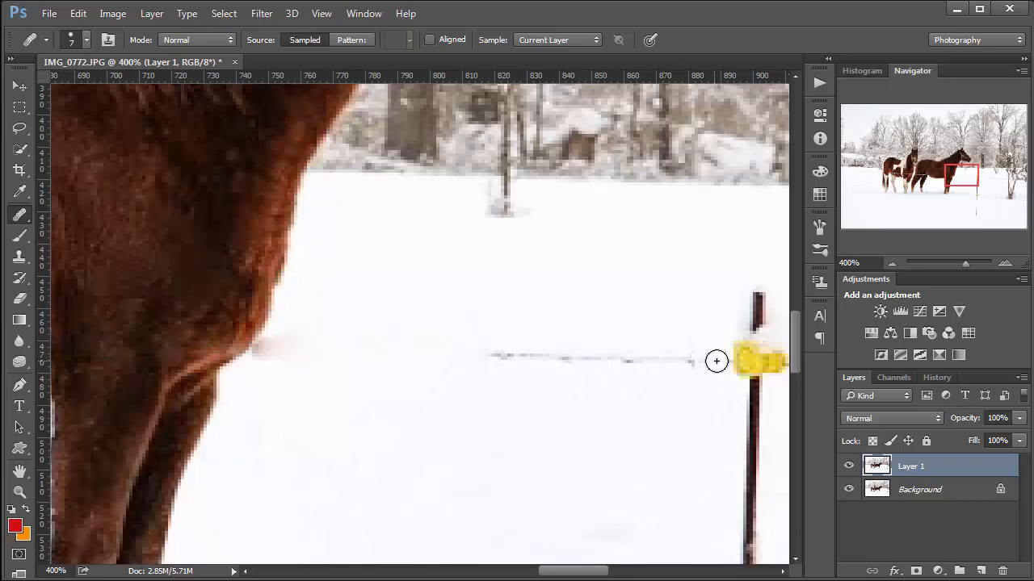
{"action": "left_click_drag", "start_coordinate": [717, 361], "coordinate": [710, 361]}
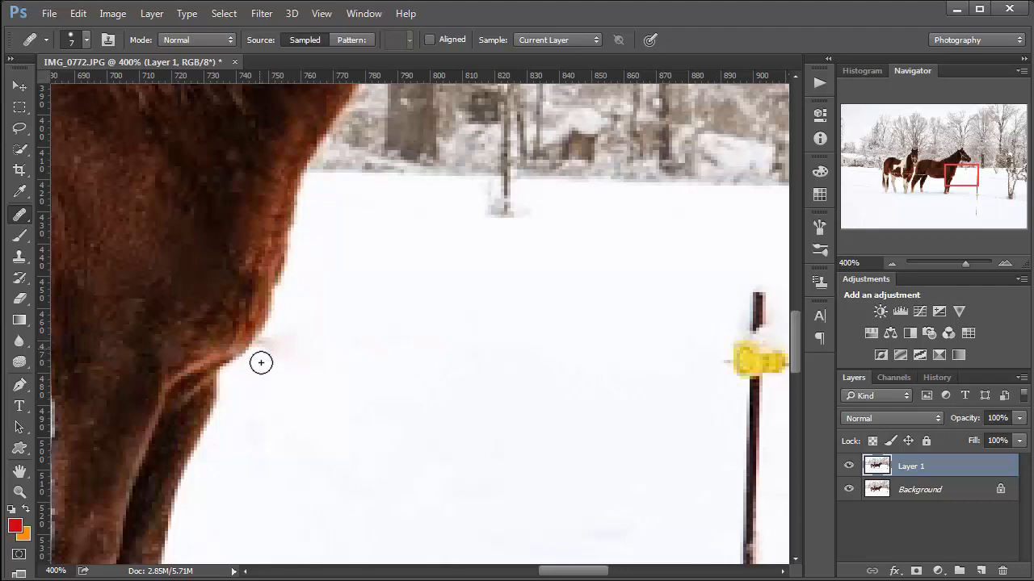
{"action": "left_click", "coordinate": [165, 351]}
{"action": "key", "text": "ctrl+z"}
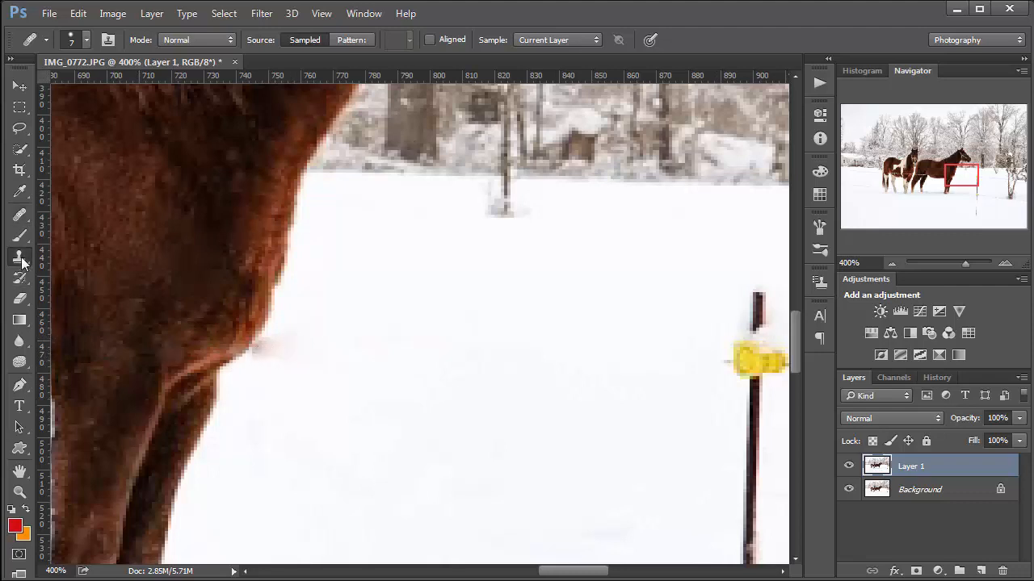
{"action": "left_click", "coordinate": [20, 258]}
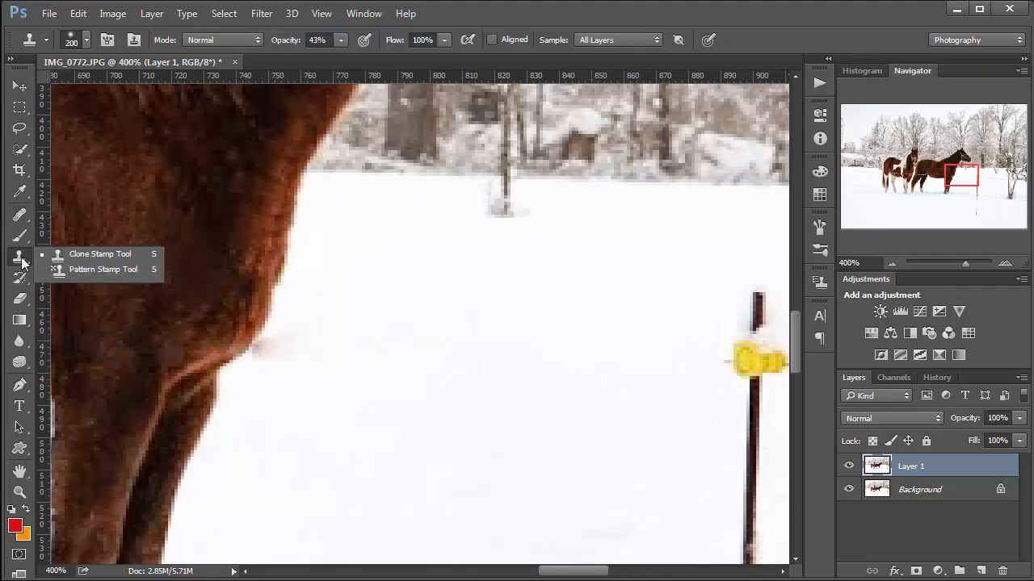
{"action": "left_click", "coordinate": [103, 253]}
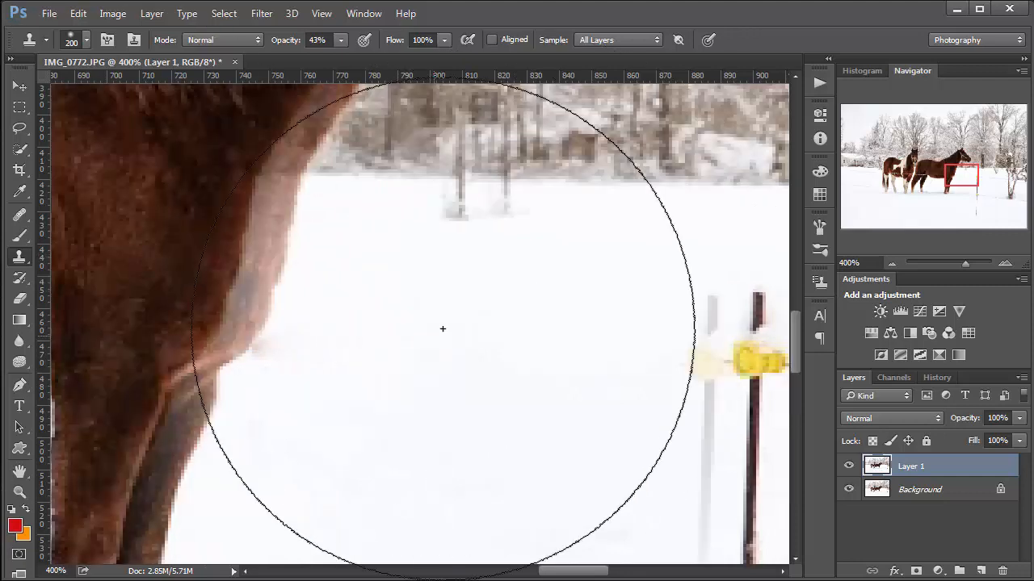
{"action": "key", "text": "ctrl+z"}
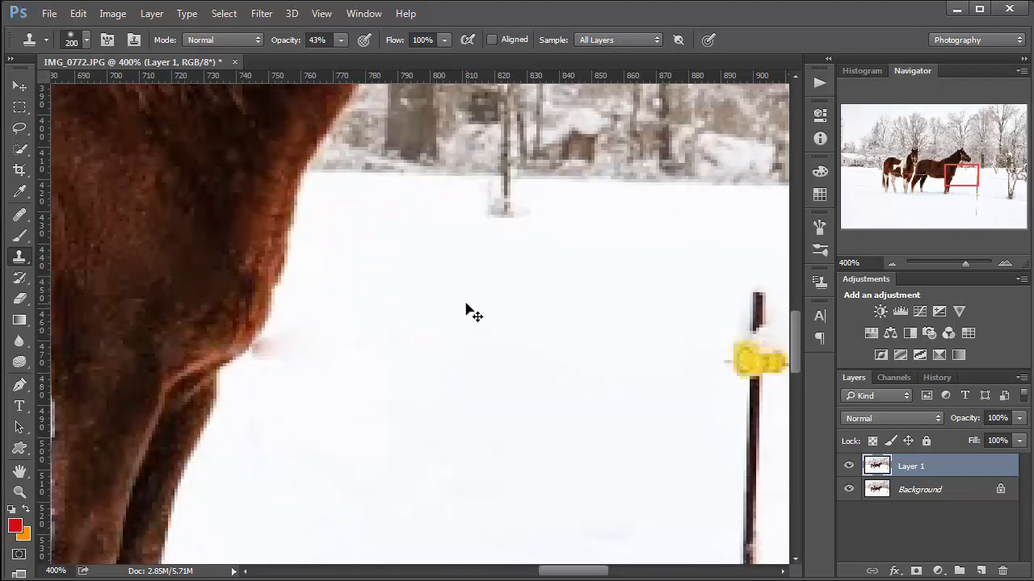
{"action": "key", "text": "ctrl+z"}
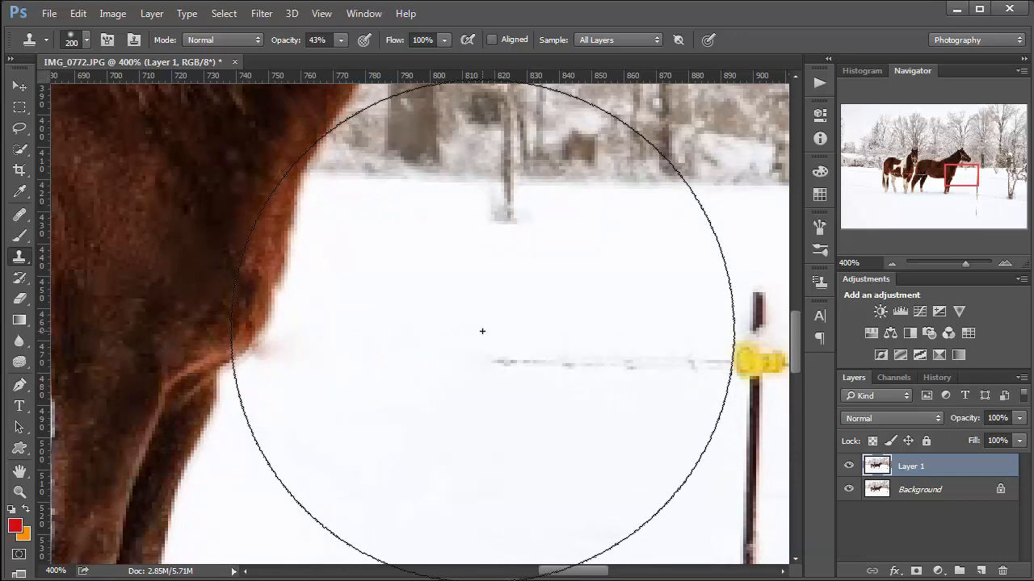
Reduce the Clone Stamp brush size to 10
{"action": "key", "text": "bracketleft"}
{"action": "key", "text": "bracketleft"}
{"action": "key", "text": "bracketleft"}
{"action": "key", "text": "bracketleft"}
{"action": "key", "text": "bracketleft"}
{"action": "key", "text": "bracketleft"}
{"action": "key", "text": "bracketleft"}
{"action": "key", "text": "bracketleft"}
{"action": "key", "text": "bracketleft"}
{"action": "key", "text": "bracketleft"}
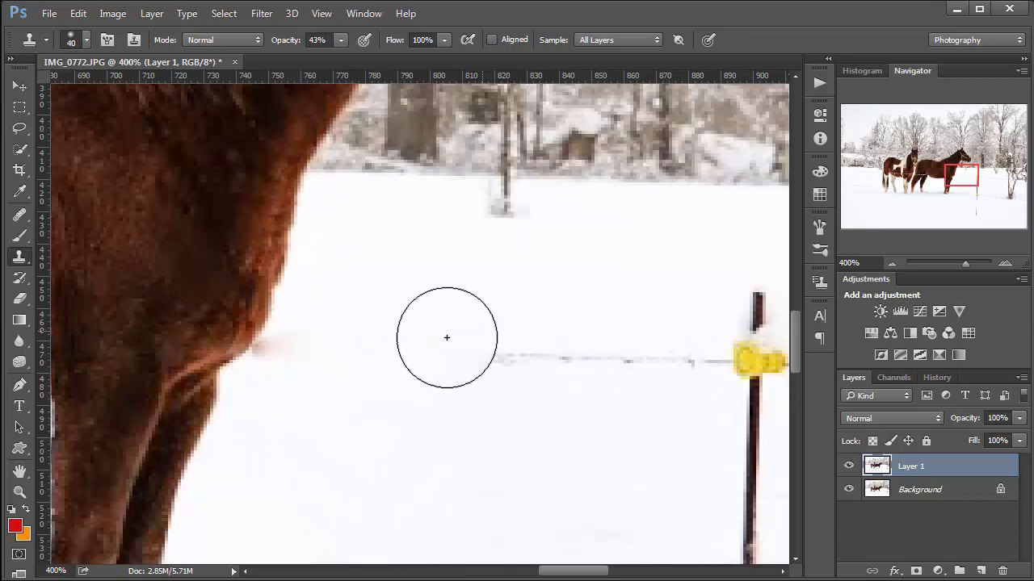
{"action": "key", "text": "bracketleft"}
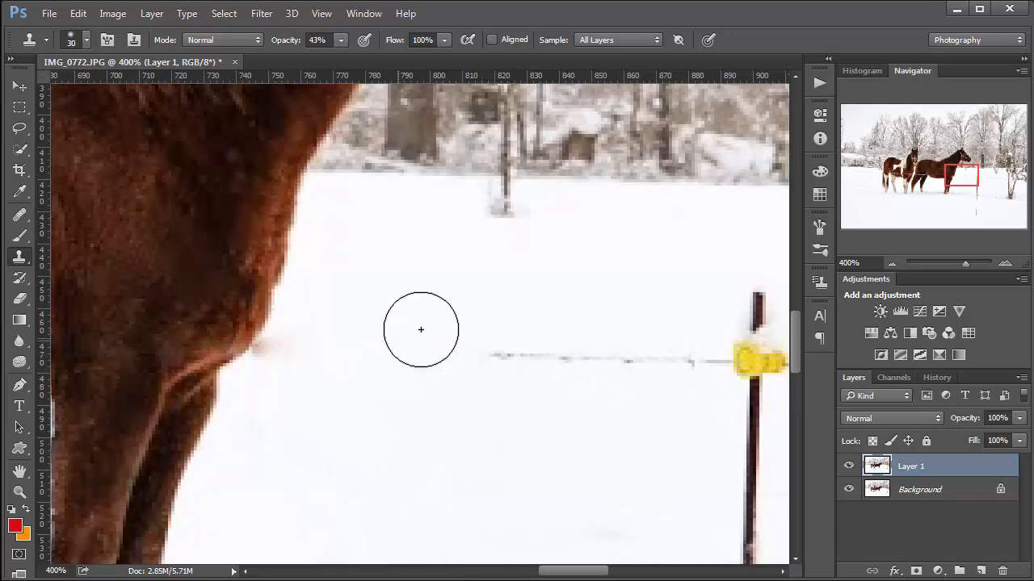
{"action": "key", "text": "bracketleft"}
{"action": "key", "text": "bracketleft"}
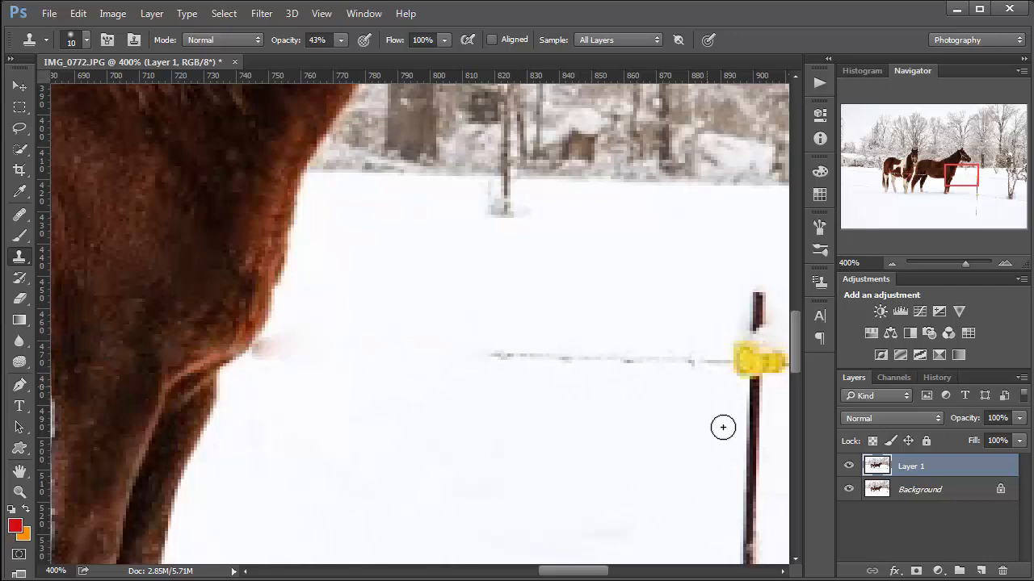
Show the edit history and heal the wire segment across the snow up to the upper yellow insulator with the size 7 Healing Brush
{"action": "left_click", "coordinate": [933, 377]}
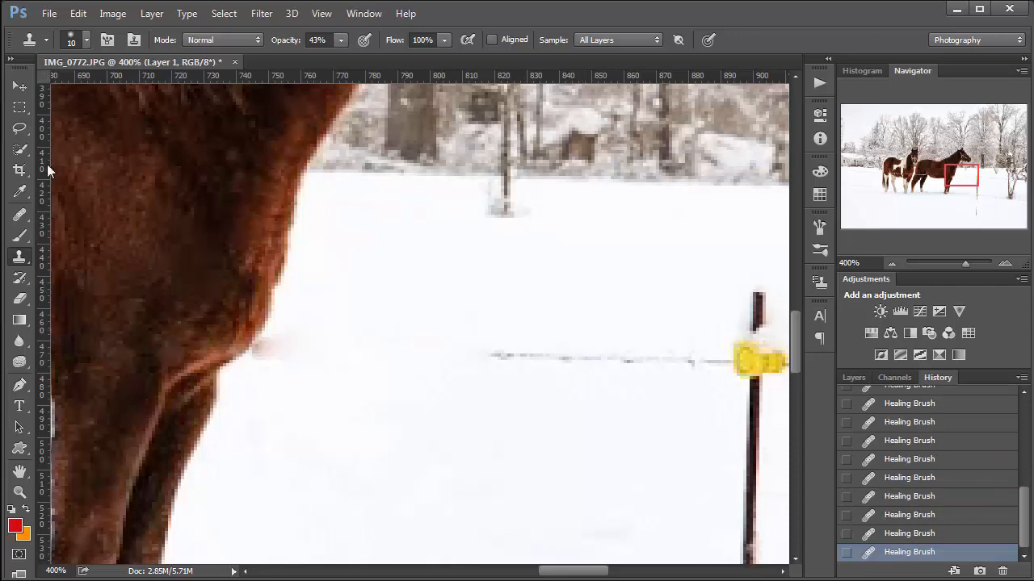
{"action": "left_click", "coordinate": [21, 214]}
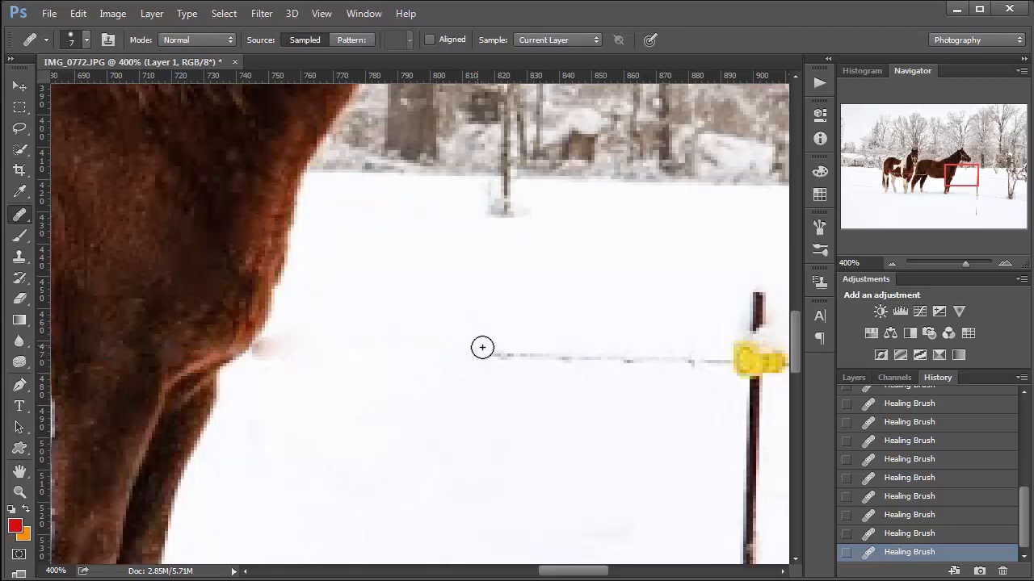
{"action": "left_click_drag", "start_coordinate": [482, 348], "coordinate": [715, 363]}
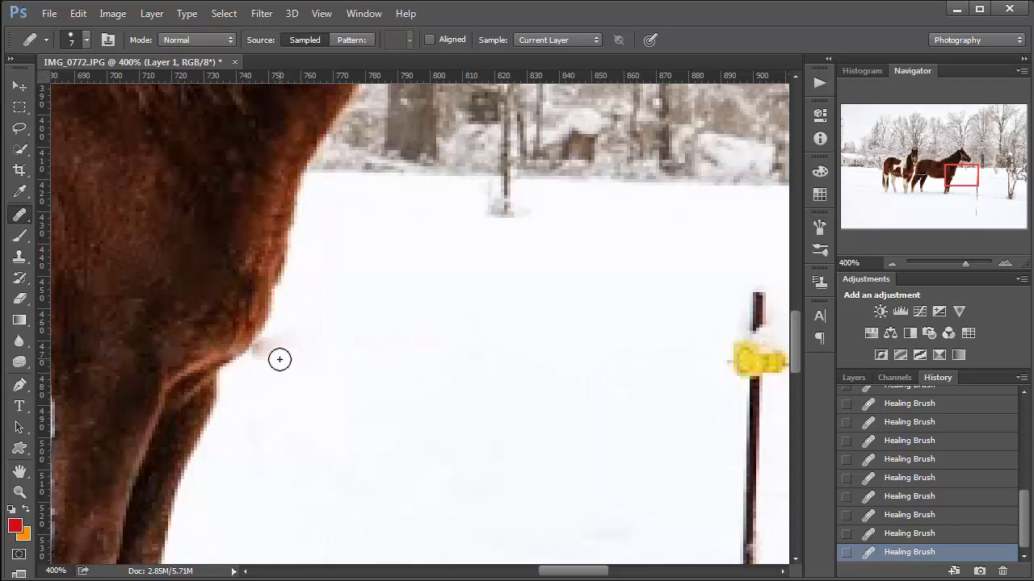
Clone clean snow over the reddish smudge at the brown horse's chest edge with a size 10 Clone Stamp at 43% opacity
{"action": "key", "text": "s"}
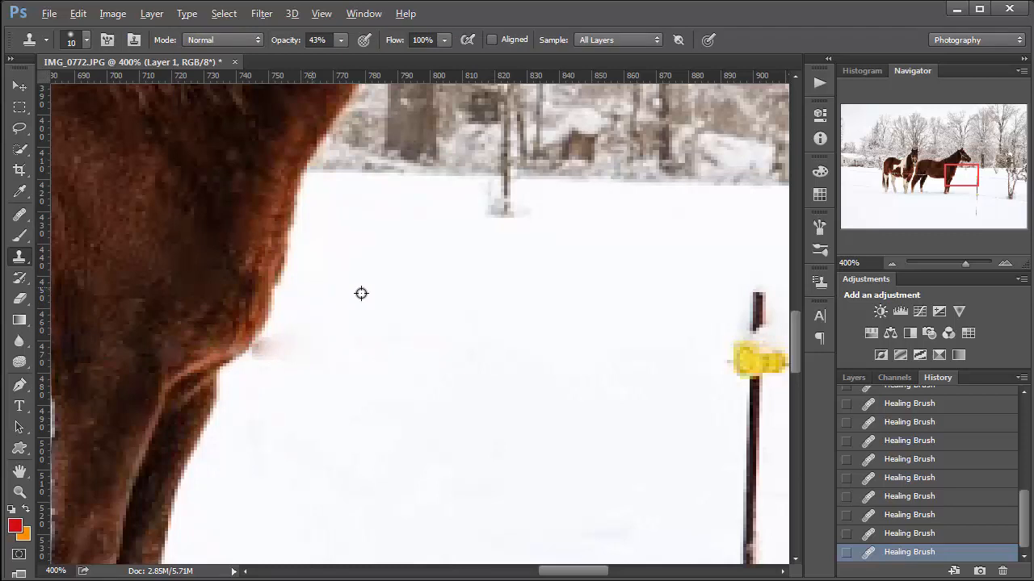
{"action": "left_click", "coordinate": [297, 303], "text": "alt"}
{"action": "mouse_move", "coordinate": [272, 346]}
{"action": "left_mouse_down"}
{"action": "mouse_move", "coordinate": [262, 358]}
{"action": "mouse_move", "coordinate": [274, 338]}
{"action": "mouse_move", "coordinate": [258, 357]}
{"action": "mouse_move", "coordinate": [266, 344]}
{"action": "left_mouse_up"}
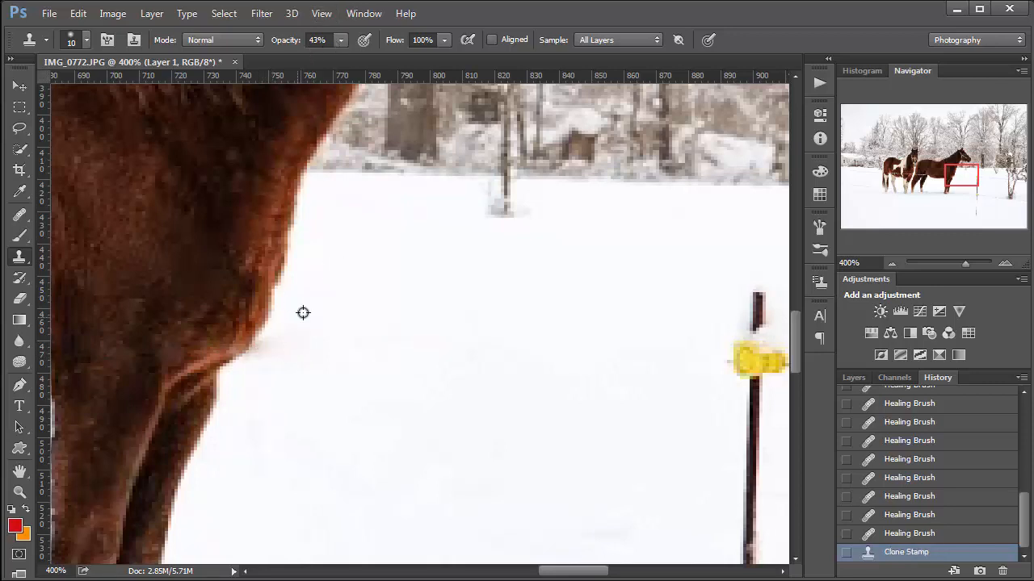
{"action": "mouse_move", "coordinate": [261, 357]}
{"action": "left_mouse_down"}
{"action": "mouse_move", "coordinate": [267, 338]}
{"action": "mouse_move", "coordinate": [256, 358]}
{"action": "mouse_move", "coordinate": [268, 377]}
{"action": "mouse_move", "coordinate": [266, 353]}
{"action": "mouse_move", "coordinate": [285, 331]}
{"action": "mouse_move", "coordinate": [254, 366]}
{"action": "left_mouse_up"}
{"action": "left_click_drag", "start_coordinate": [256, 364], "coordinate": [256, 369]}
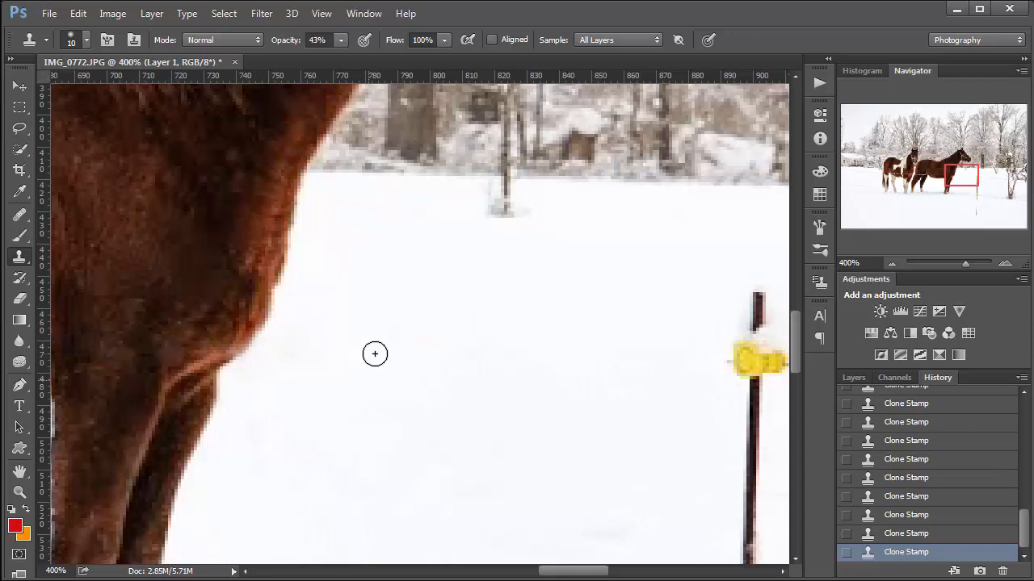
Heal the upper wire across the snow from the yellow insulator to the tree with the size 7 Healing Brush, sampling the snow above it
{"action": "left_click_drag", "start_coordinate": [411, 352], "coordinate": [337, 294]}
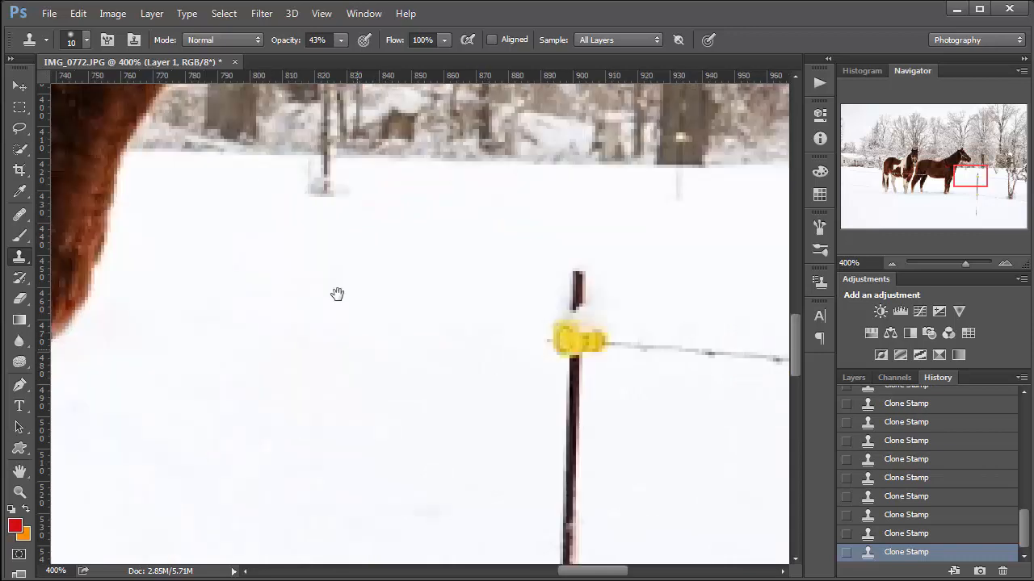
{"action": "left_click_drag", "start_coordinate": [407, 321], "coordinate": [382, 312]}
{"action": "mouse_move", "coordinate": [542, 340]}
{"action": "left_mouse_down"}
{"action": "mouse_move", "coordinate": [431, 339]}
{"action": "mouse_move", "coordinate": [435, 323]}
{"action": "left_mouse_up"}
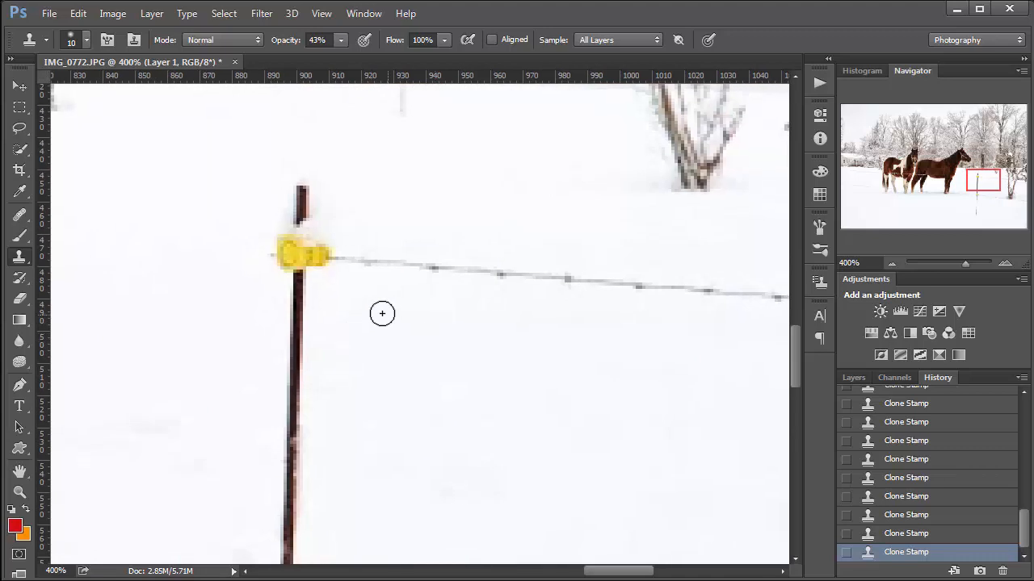
{"action": "left_click", "coordinate": [19, 214]}
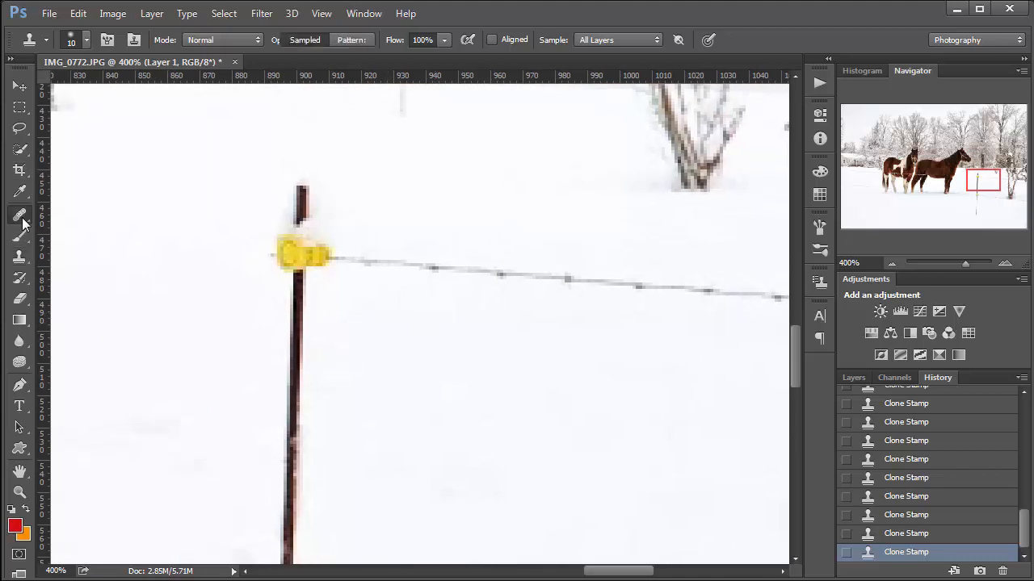
{"action": "left_click", "coordinate": [371, 222], "text": "alt"}
{"action": "left_click_drag", "start_coordinate": [349, 258], "coordinate": [406, 263]}
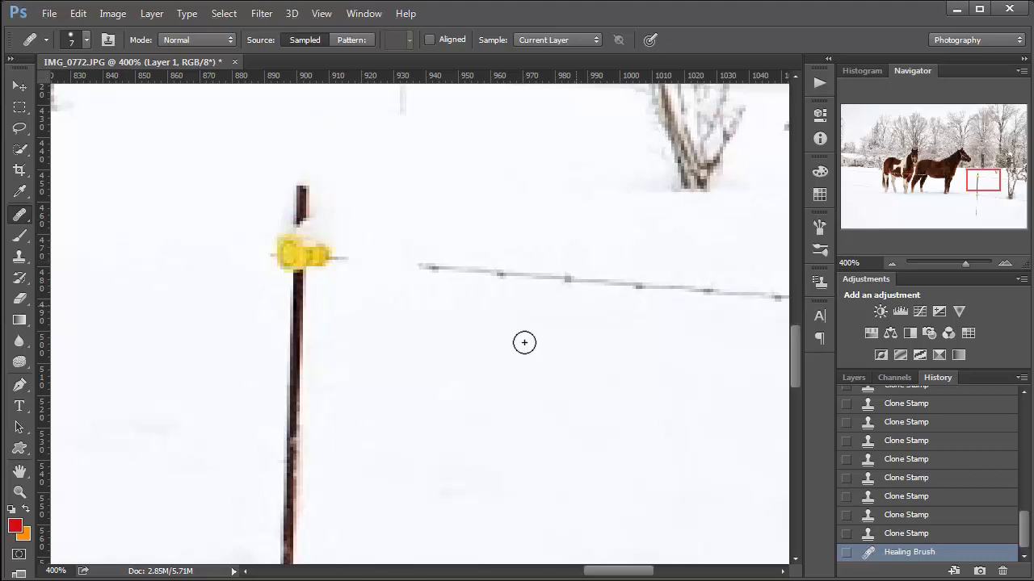
{"action": "scroll", "coordinate": [461, 347], "scroll_direction": "down", "scroll_amount": 2}
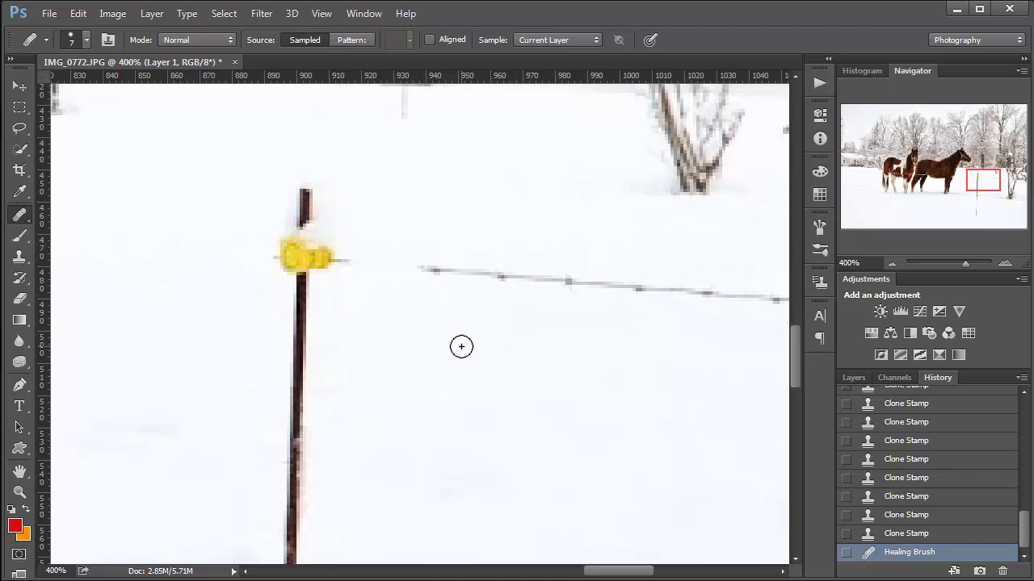
{"action": "left_click_drag", "start_coordinate": [445, 310], "coordinate": [431, 307]}
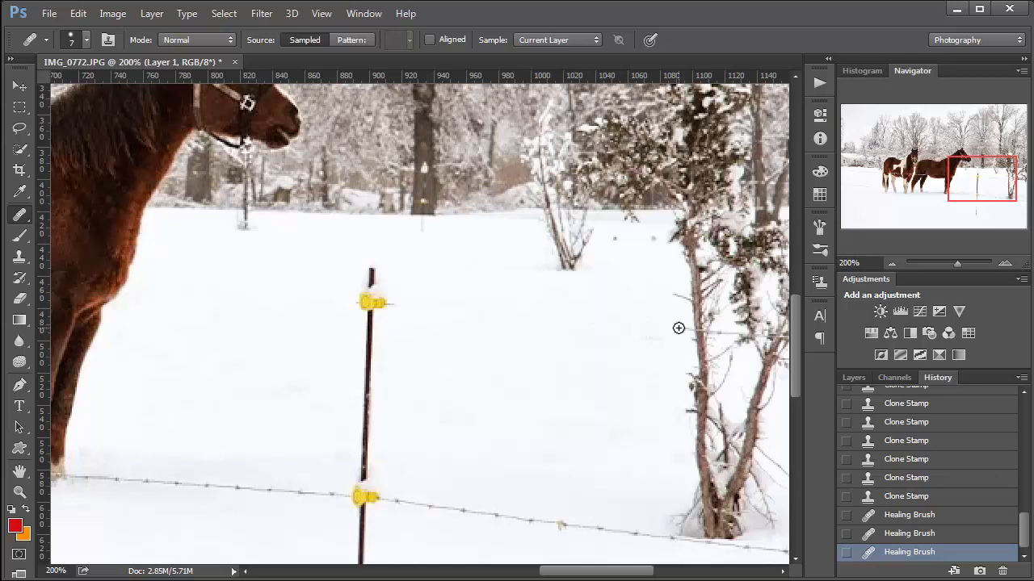
Heal the lower wire in a straight stroke from the post's lower insulator to just before the tree's base
{"action": "left_click_drag", "start_coordinate": [420, 474], "coordinate": [431, 401]}
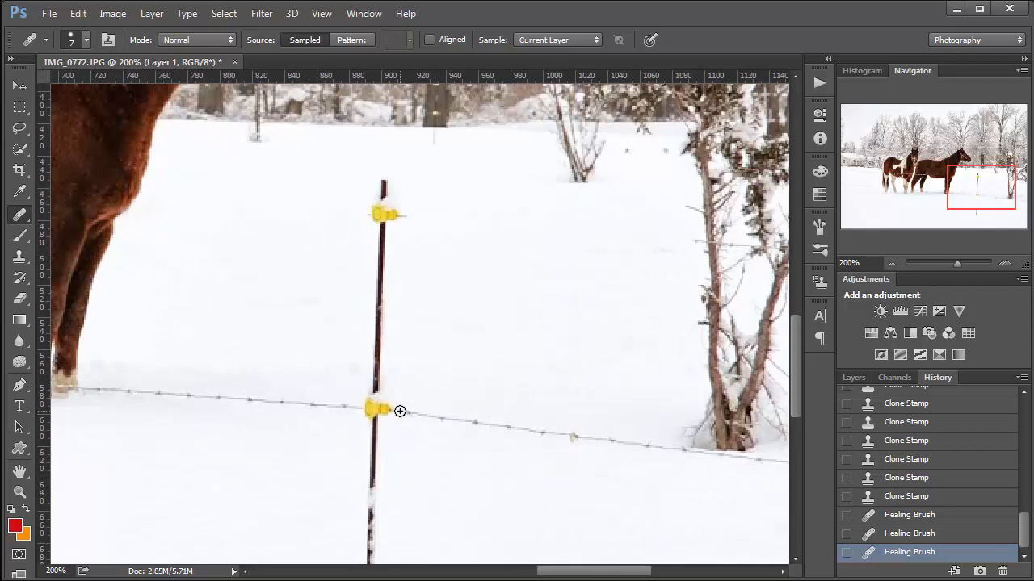
{"action": "left_click", "coordinate": [399, 411]}
{"action": "left_click", "coordinate": [658, 448], "text": "shift"}
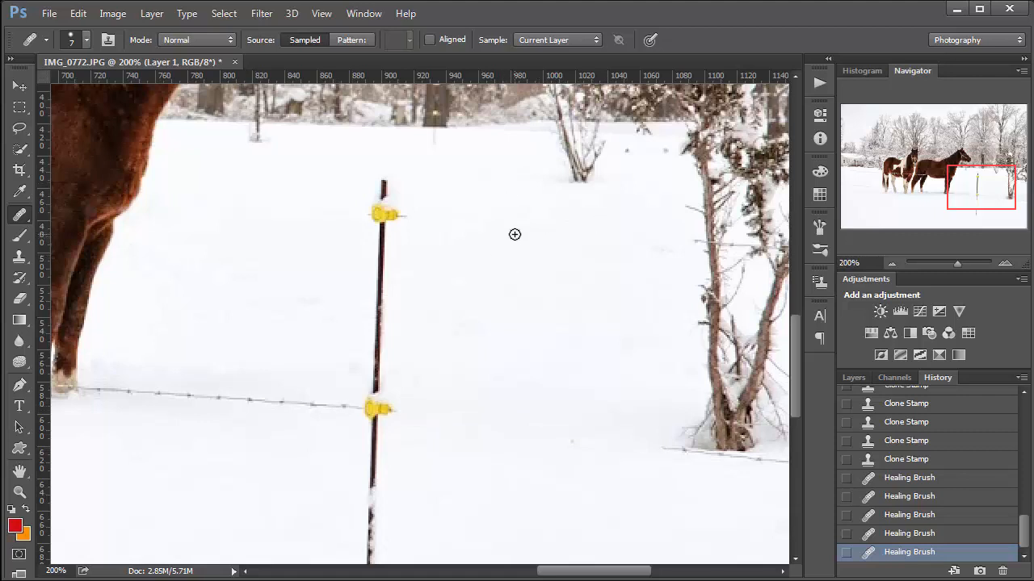
Heal the lower wire from the post towards the brown horse's hoof and touch up the dark spot beside the lower insulator
{"action": "left_click", "coordinate": [356, 408]}
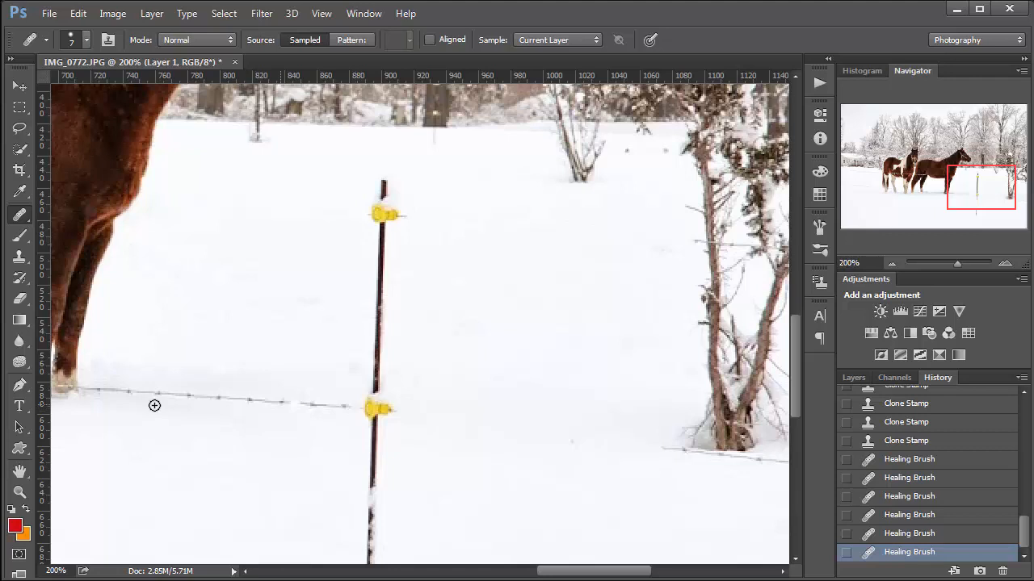
{"action": "left_click", "coordinate": [124, 391], "text": "shift"}
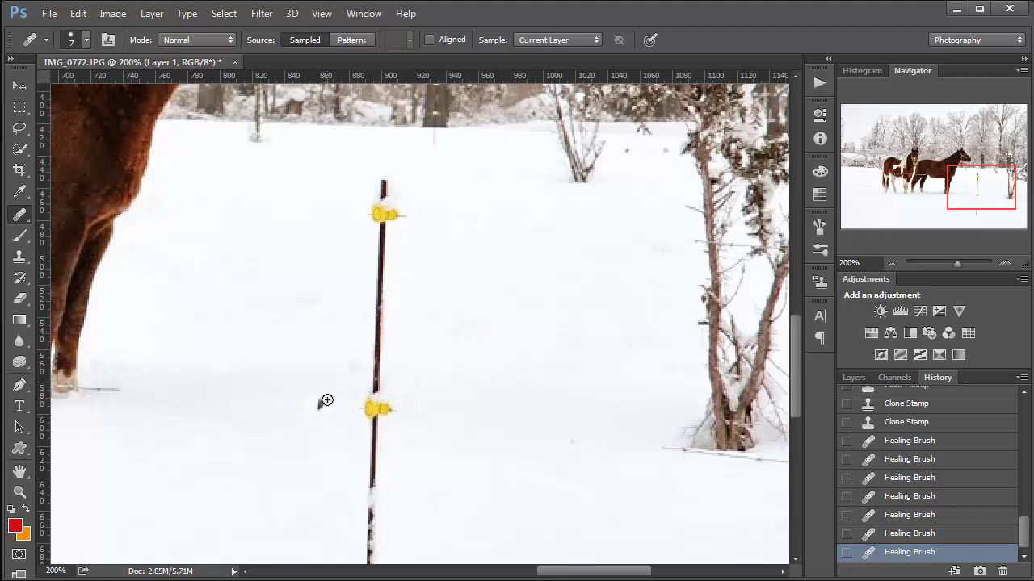
{"action": "left_click", "coordinate": [320, 406]}
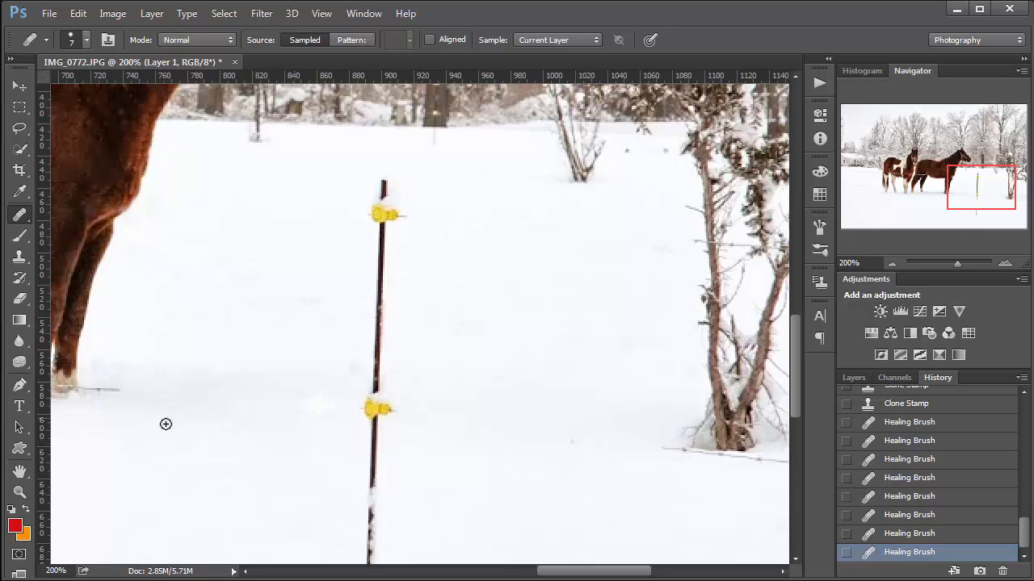
Heal the lower wire from the photo's right edge to the tree's base, undoing the stroke that runs across the trunk's foot
{"action": "left_click_drag", "start_coordinate": [611, 436], "coordinate": [457, 354]}
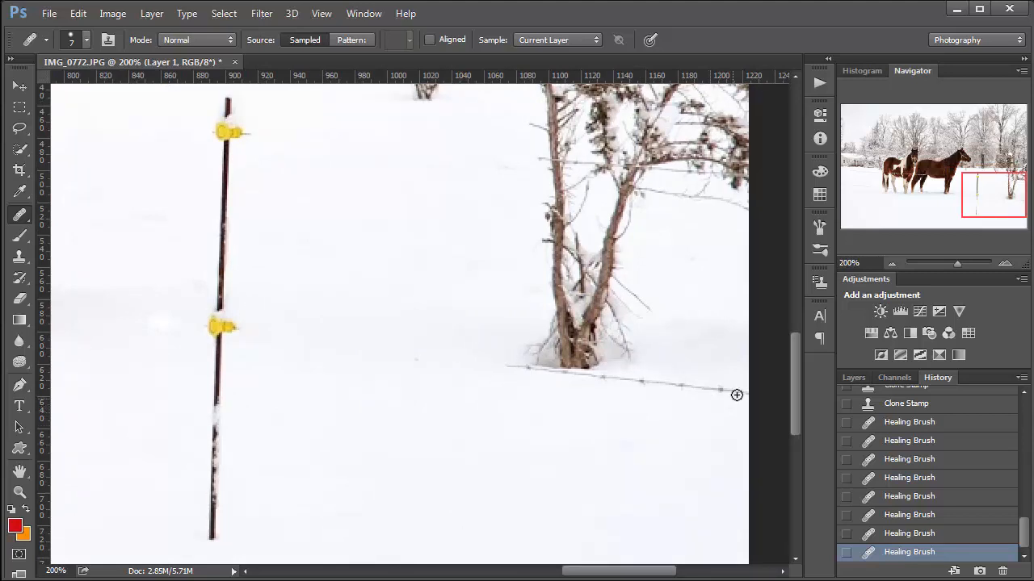
{"action": "left_click_drag", "start_coordinate": [736, 391], "coordinate": [501, 363]}
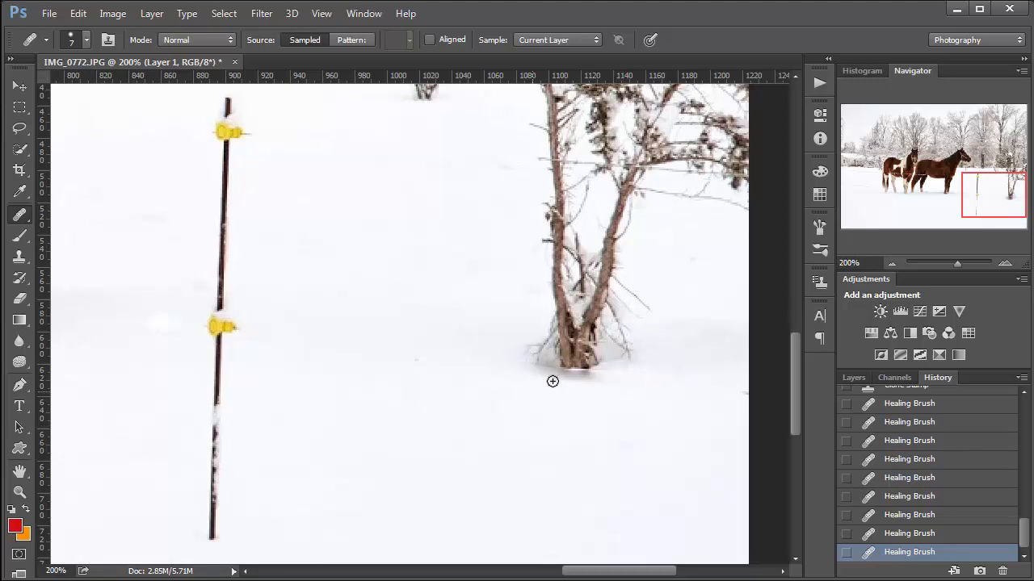
{"action": "key", "text": "ctrl+z"}
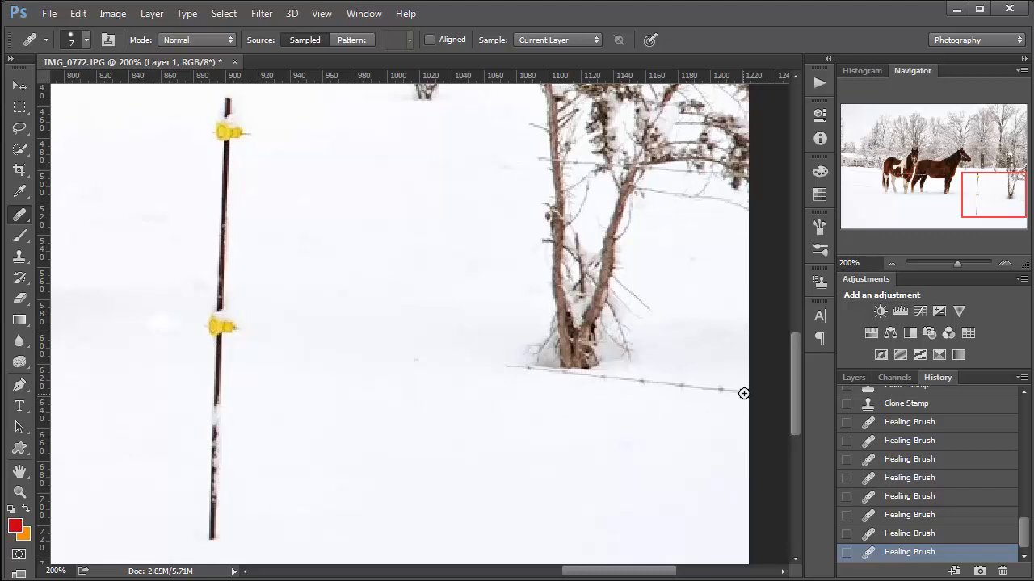
{"action": "mouse_move", "coordinate": [743, 393]}
{"action": "left_mouse_down"}
{"action": "mouse_move", "coordinate": [591, 380]}
{"action": "mouse_move", "coordinate": [627, 441]}
{"action": "mouse_move", "coordinate": [621, 394]}
{"action": "mouse_move", "coordinate": [578, 377]}
{"action": "left_mouse_up"}
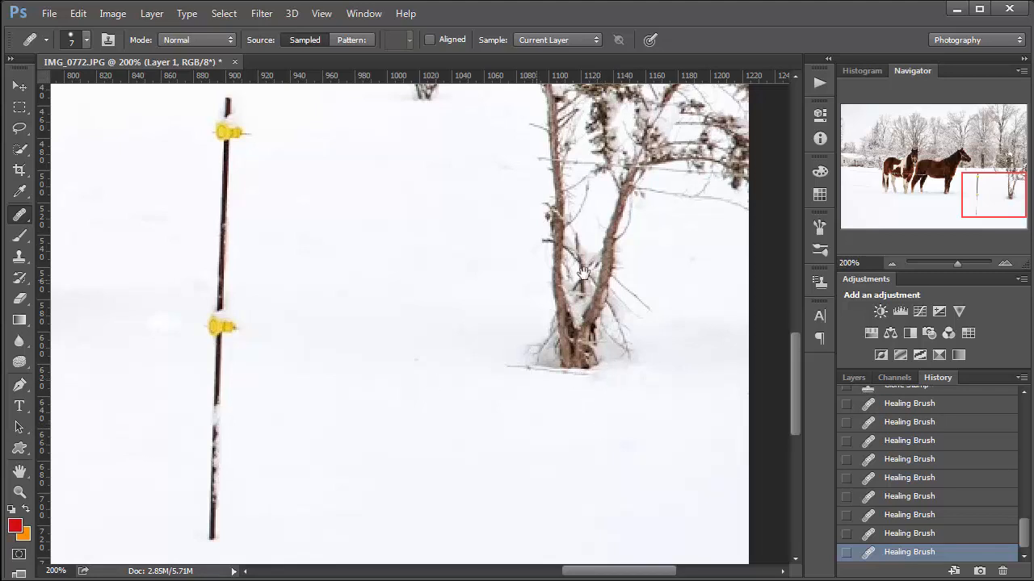
Heal the short wire segment beside the tree's right-hand branches, sampling the clean snow below it
{"action": "left_click_drag", "start_coordinate": [583, 273], "coordinate": [505, 343]}
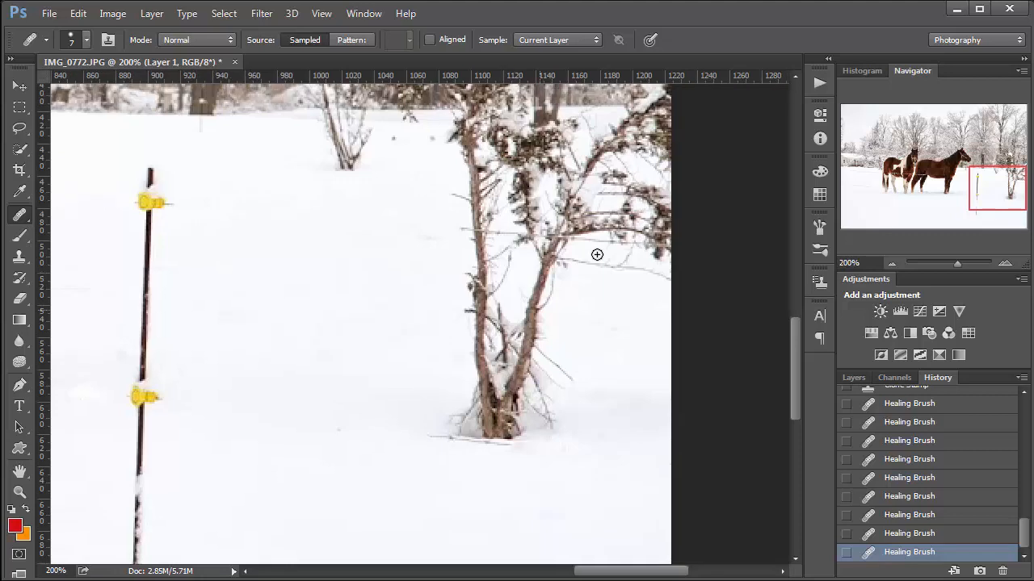
{"action": "left_click", "coordinate": [621, 293], "text": "alt"}
{"action": "left_click_drag", "start_coordinate": [601, 243], "coordinate": [575, 239]}
Heal away the top of the fence post and its upper yellow insulator with a size 20 Healing Brush sampled from the snow beside it
{"action": "left_click_drag", "start_coordinate": [318, 341], "coordinate": [469, 383]}
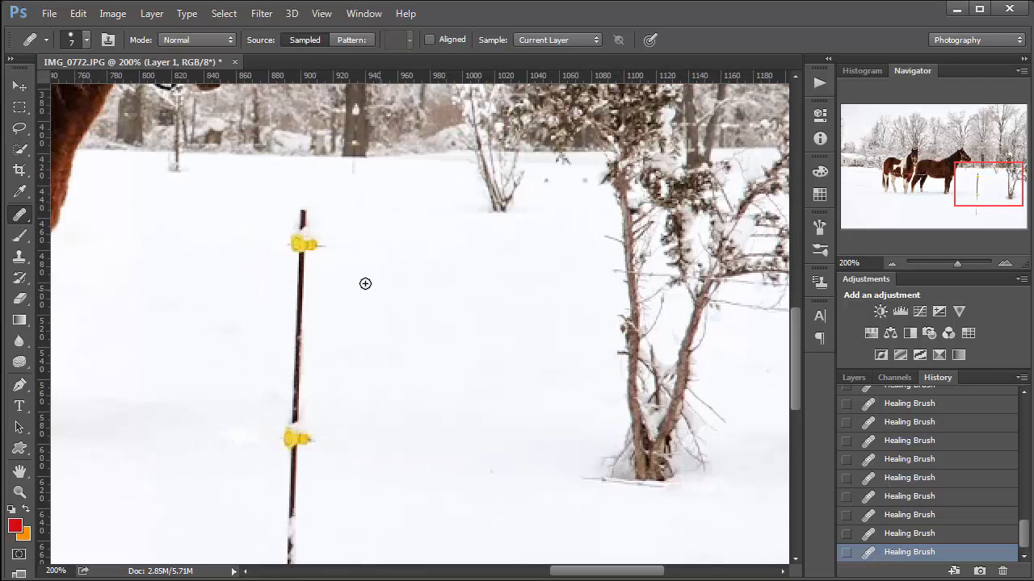
{"action": "key", "text": "bracketright"}
{"action": "key", "text": "bracketright"}
{"action": "key", "text": "bracketright"}
{"action": "left_click", "coordinate": [368, 245], "text": "alt"}
{"action": "mouse_move", "coordinate": [301, 222]}
{"action": "left_mouse_down"}
{"action": "mouse_move", "coordinate": [320, 242]}
{"action": "mouse_move", "coordinate": [289, 248]}
{"action": "mouse_move", "coordinate": [302, 295]}
{"action": "left_mouse_up"}
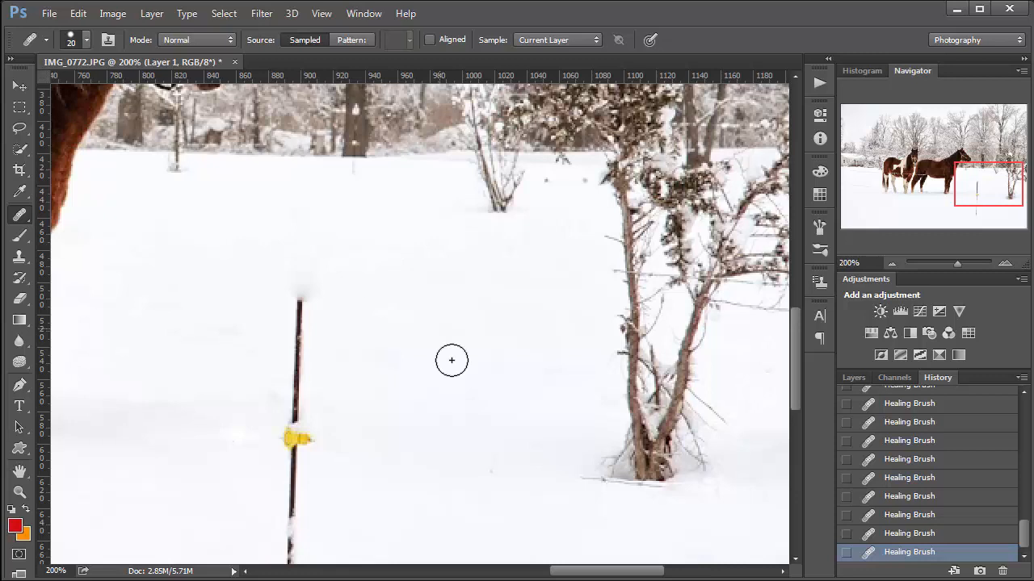
Heal away the rest of the fence post and its lower yellow insulator down to the post's foot, sampling the snow beside it
{"action": "left_click", "coordinate": [316, 291]}
{"action": "left_click_drag", "start_coordinate": [302, 297], "coordinate": [294, 404]}
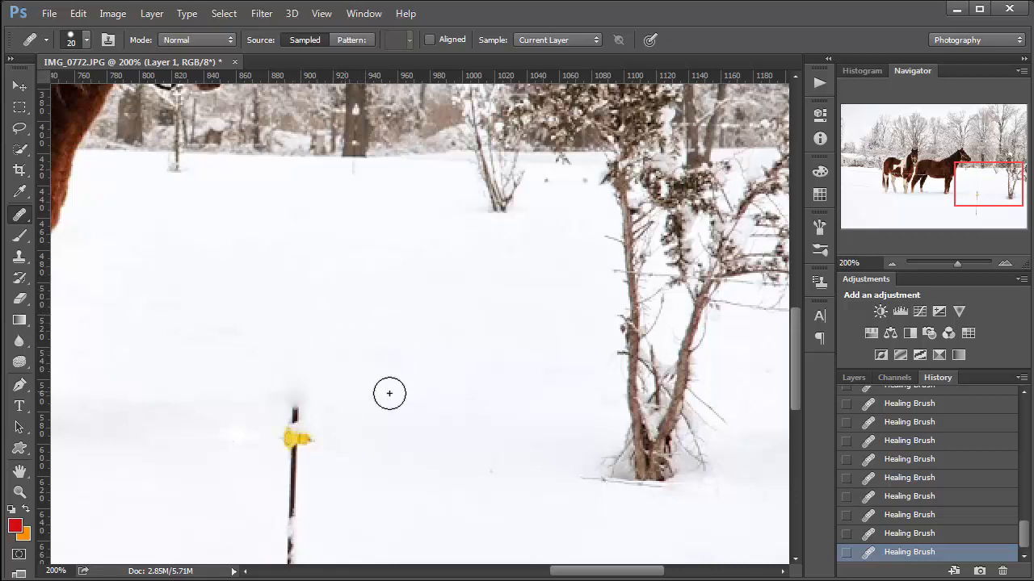
{"action": "left_click_drag", "start_coordinate": [402, 366], "coordinate": [452, 222]}
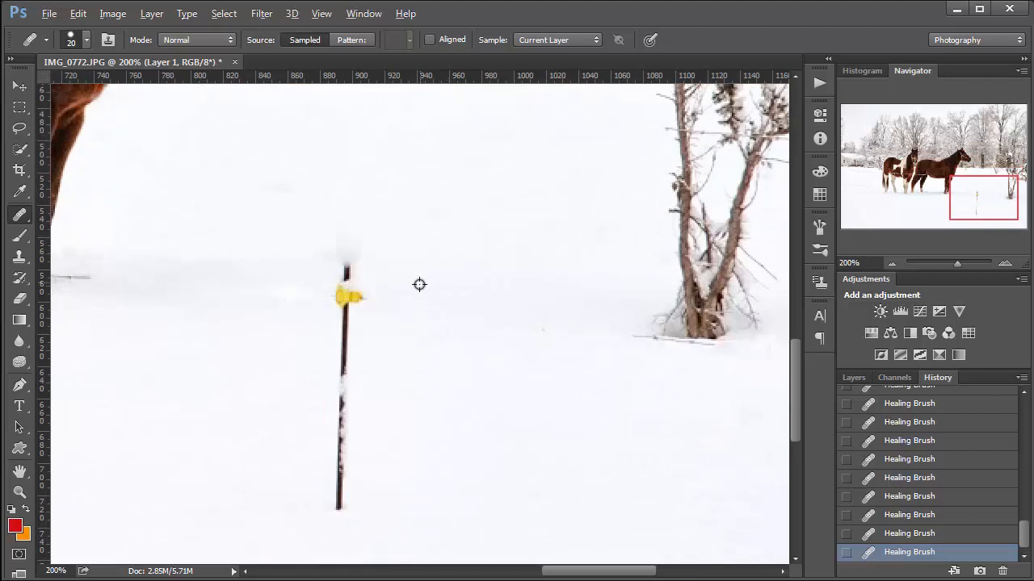
{"action": "mouse_move", "coordinate": [347, 247]}
{"action": "left_mouse_down"}
{"action": "mouse_move", "coordinate": [353, 301]}
{"action": "mouse_move", "coordinate": [328, 253]}
{"action": "left_mouse_up"}
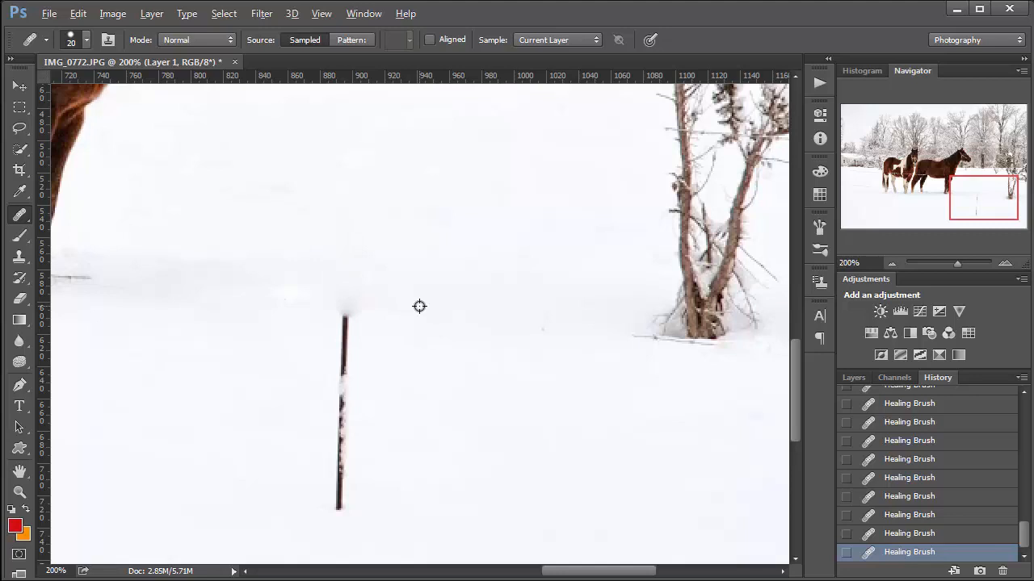
{"action": "left_click", "coordinate": [419, 306], "text": "alt"}
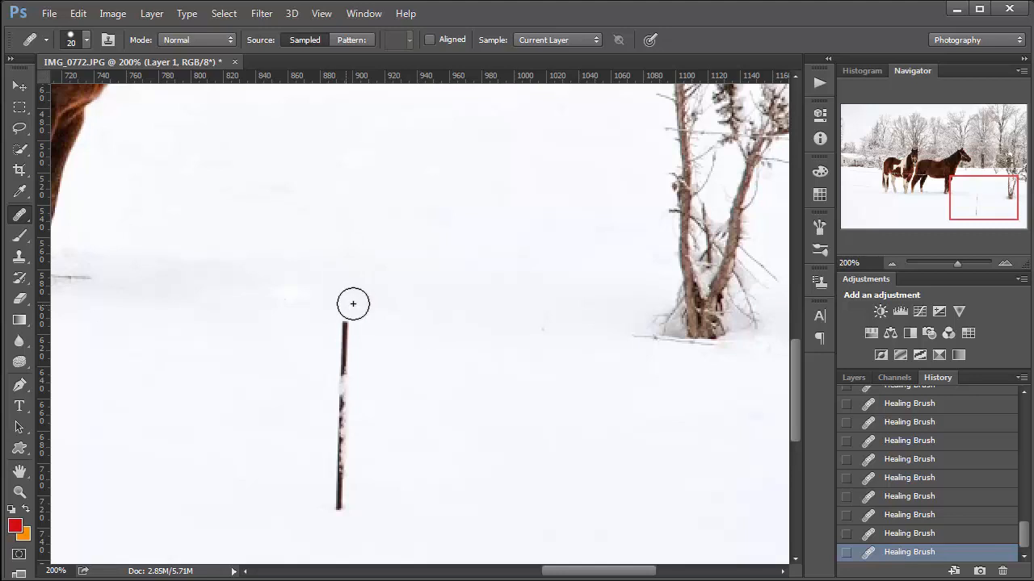
{"action": "left_click_drag", "start_coordinate": [350, 339], "coordinate": [334, 508]}
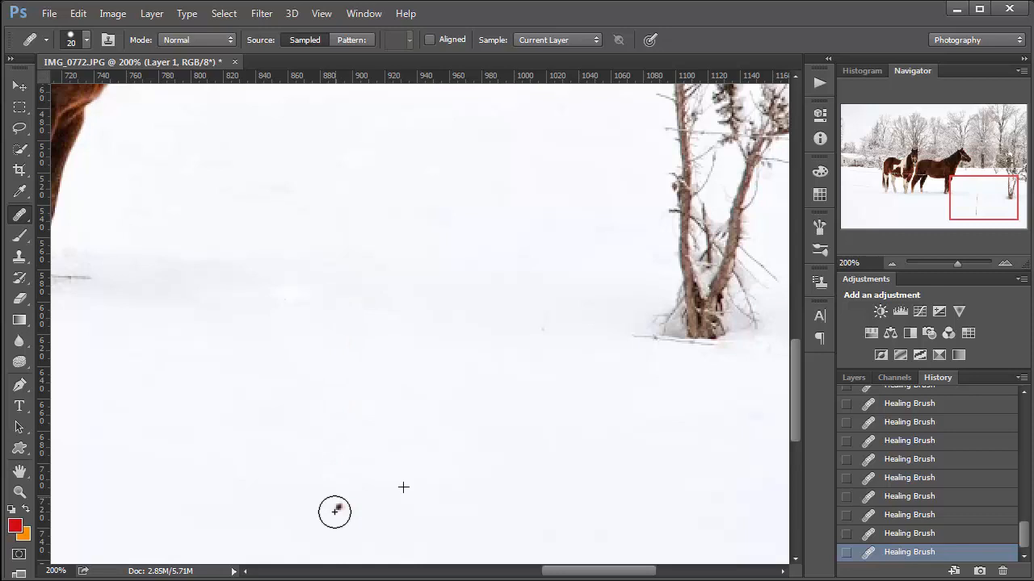
Reduce the Healing Brush to size 9 and heal the leftover lower wire beside the brown horse's front hooves with the nearby snow
{"action": "left_click_drag", "start_coordinate": [374, 346], "coordinate": [487, 360]}
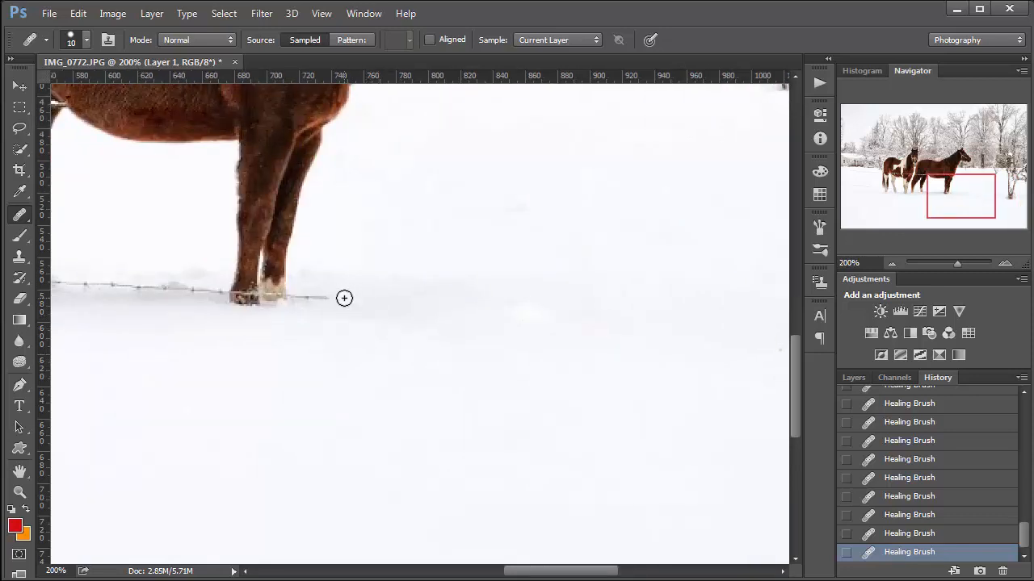
{"action": "key", "text": "bracketleft"}
{"action": "key", "text": "bracketleft"}
{"action": "left_click", "coordinate": [386, 315], "text": "alt"}
{"action": "left_click_drag", "start_coordinate": [328, 298], "coordinate": [300, 295]}
Heal the lower wire over the snow between the brown horse's front and hind legs and between the pinto horse's legs
{"action": "left_click_drag", "start_coordinate": [282, 343], "coordinate": [603, 379]}
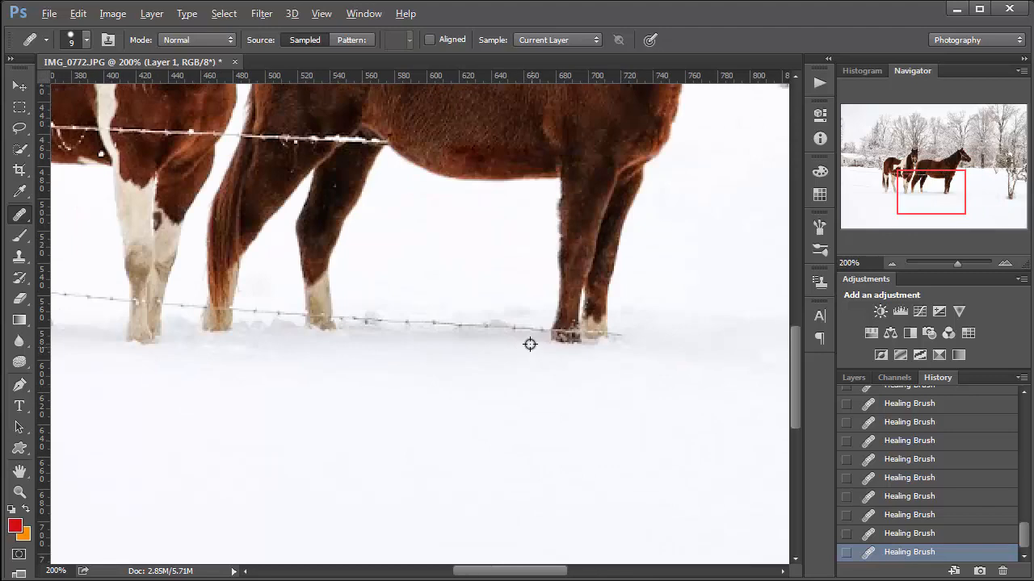
{"action": "left_click", "coordinate": [530, 344], "text": "alt"}
{"action": "left_click_drag", "start_coordinate": [527, 326], "coordinate": [358, 319]}
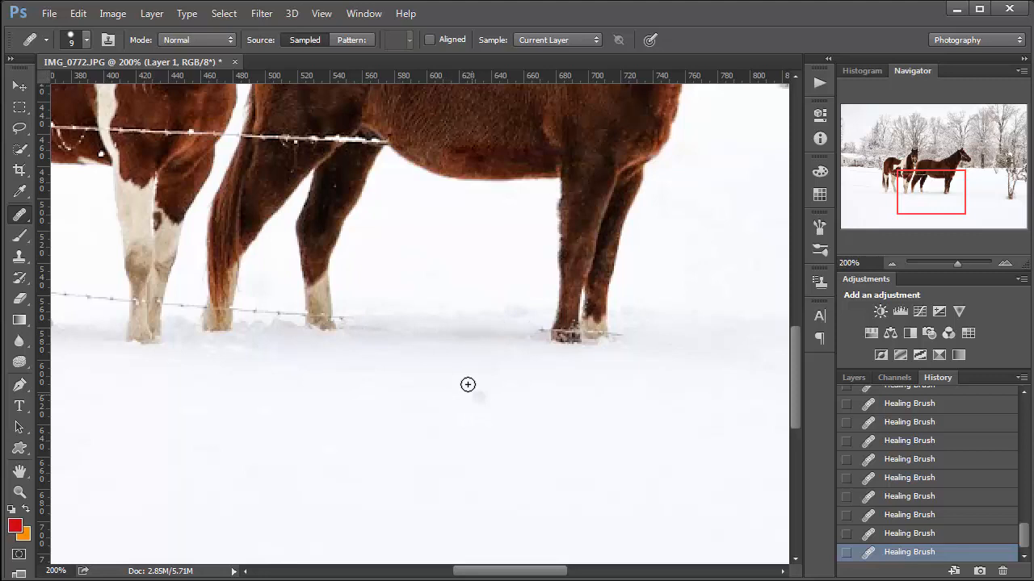
{"action": "left_click_drag", "start_coordinate": [359, 369], "coordinate": [508, 399]}
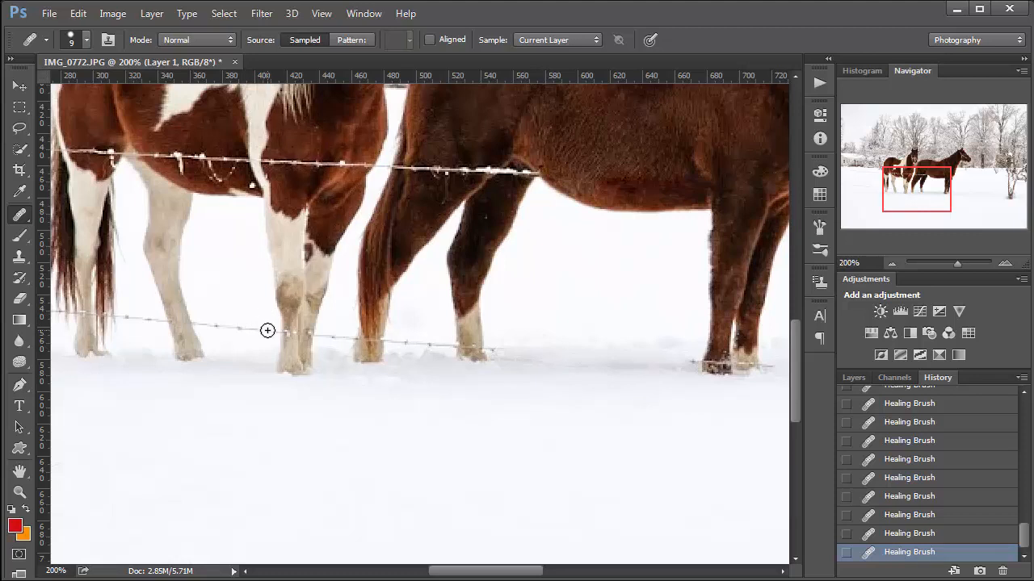
{"action": "left_click_drag", "start_coordinate": [205, 324], "coordinate": [262, 327]}
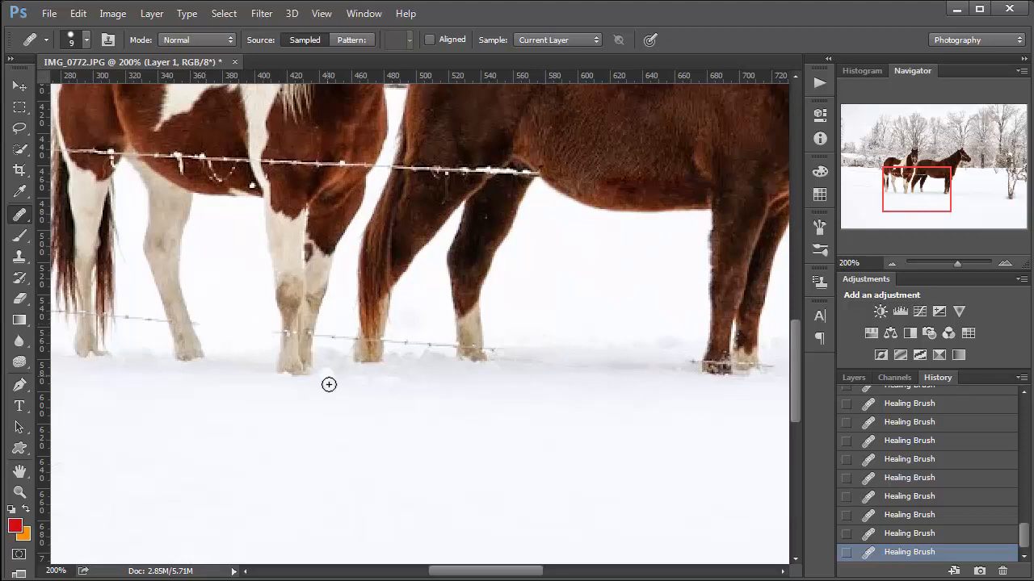
{"action": "left_click", "coordinate": [283, 279]}
Heal the lower and upper wires across the open snow from the pinto horse's tail almost to the photo's left edge
{"action": "left_click_drag", "start_coordinate": [307, 361], "coordinate": [517, 408]}
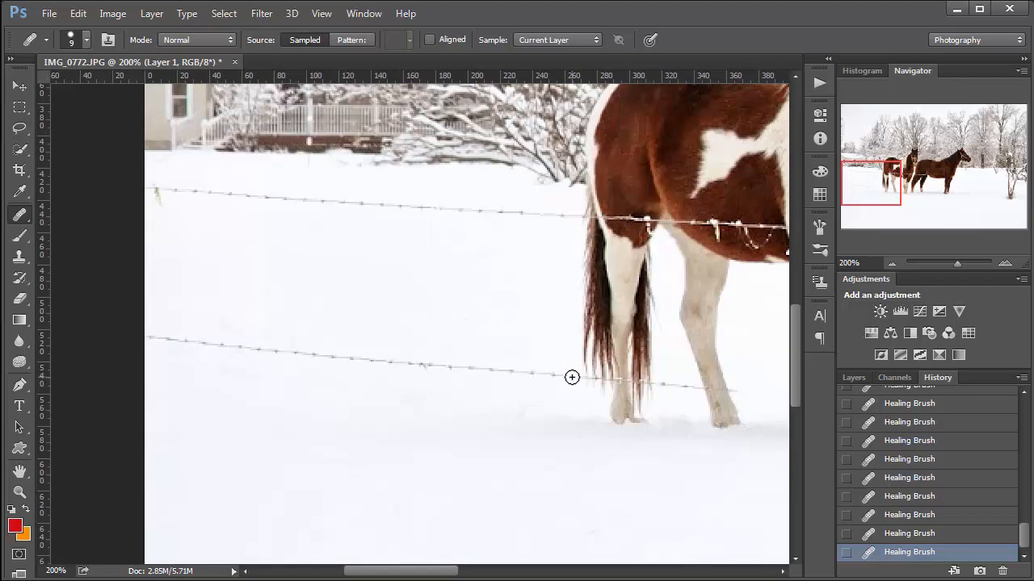
{"action": "left_click", "coordinate": [173, 340], "text": "shift"}
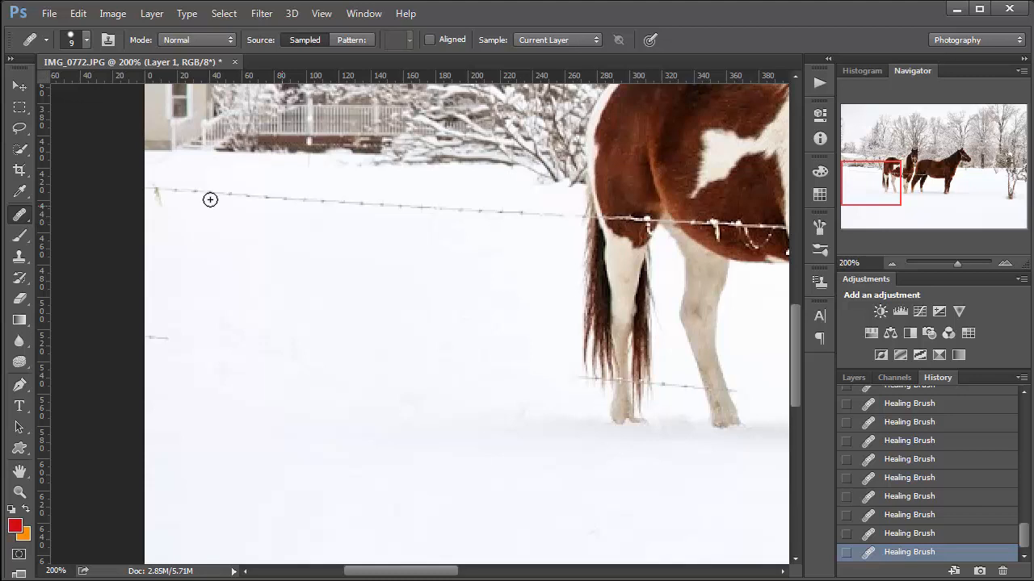
{"action": "left_click", "coordinate": [187, 190], "text": "shift"}
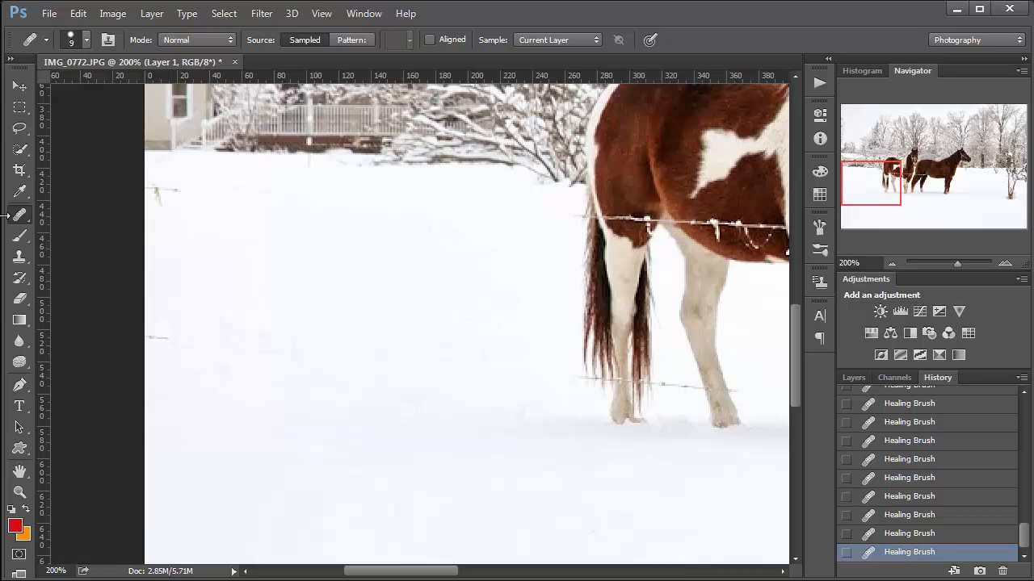
Cover the lower wire's remaining end at the photo's left edge using the Clone Stamp, sampling the snow just above it
{"action": "left_click", "coordinate": [20, 256]}
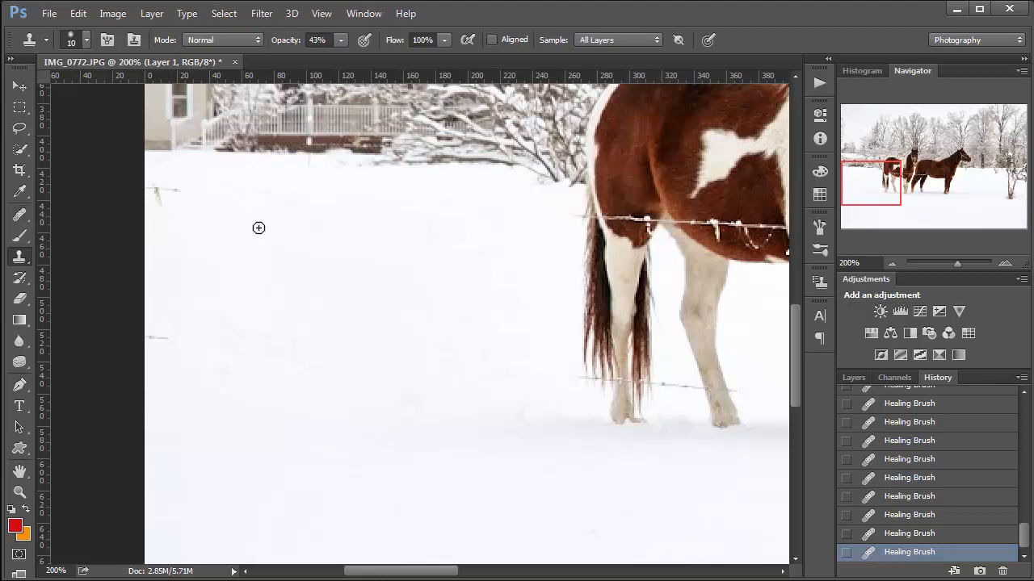
{"action": "left_click", "coordinate": [168, 323], "text": "alt"}
{"action": "left_click_drag", "start_coordinate": [162, 336], "coordinate": [148, 337]}
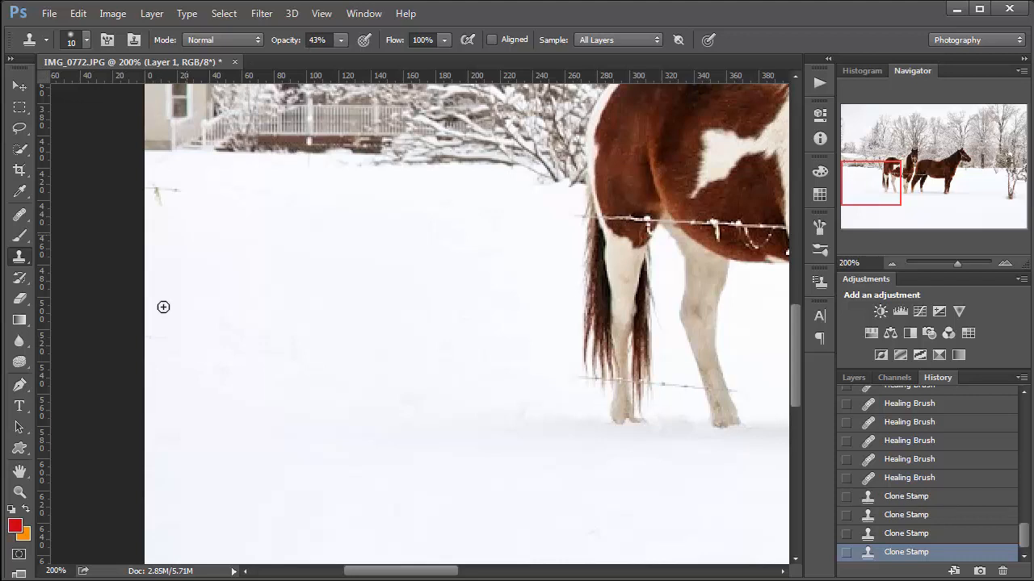
{"action": "mouse_move", "coordinate": [166, 335]}
{"action": "left_mouse_down"}
{"action": "mouse_move", "coordinate": [150, 337]}
{"action": "mouse_move", "coordinate": [162, 336]}
{"action": "left_mouse_up"}
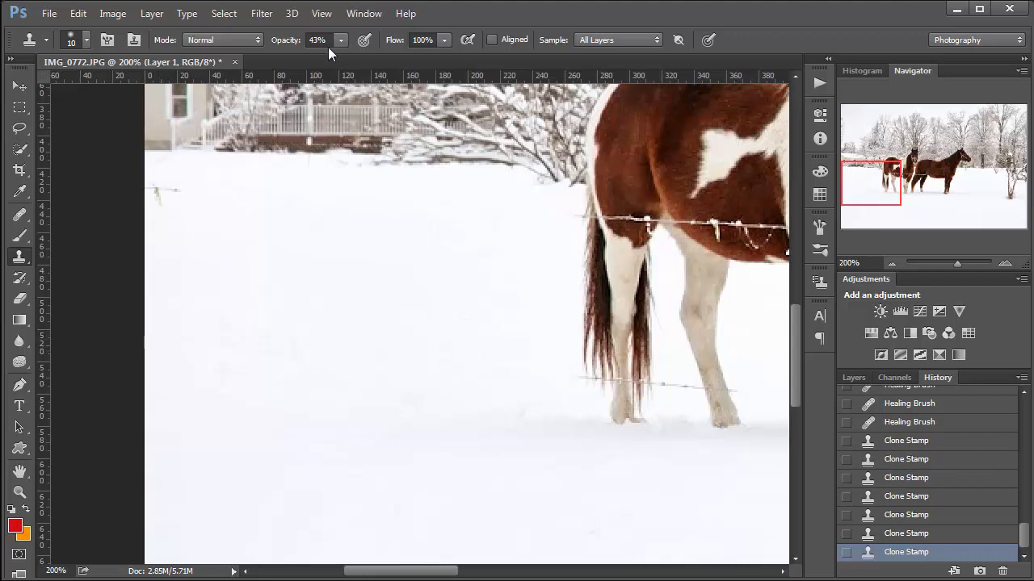
Clone clean snow over the upper wire's end and the yellowish insulator remnant at the photo's left edge
{"action": "left_click", "coordinate": [164, 199]}
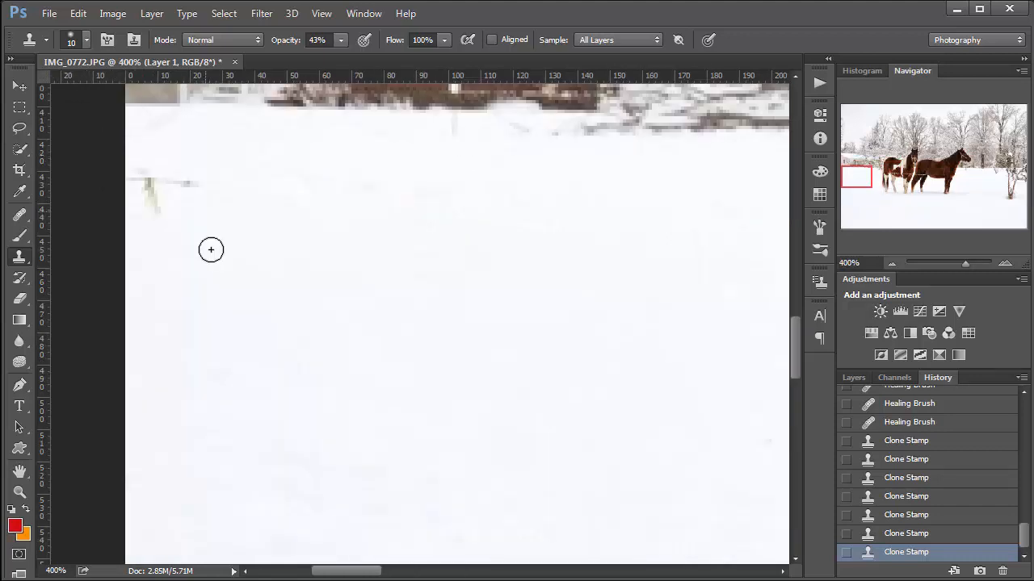
{"action": "left_click", "coordinate": [183, 203], "text": "alt"}
{"action": "left_click", "coordinate": [186, 187]}
{"action": "left_click", "coordinate": [154, 187]}
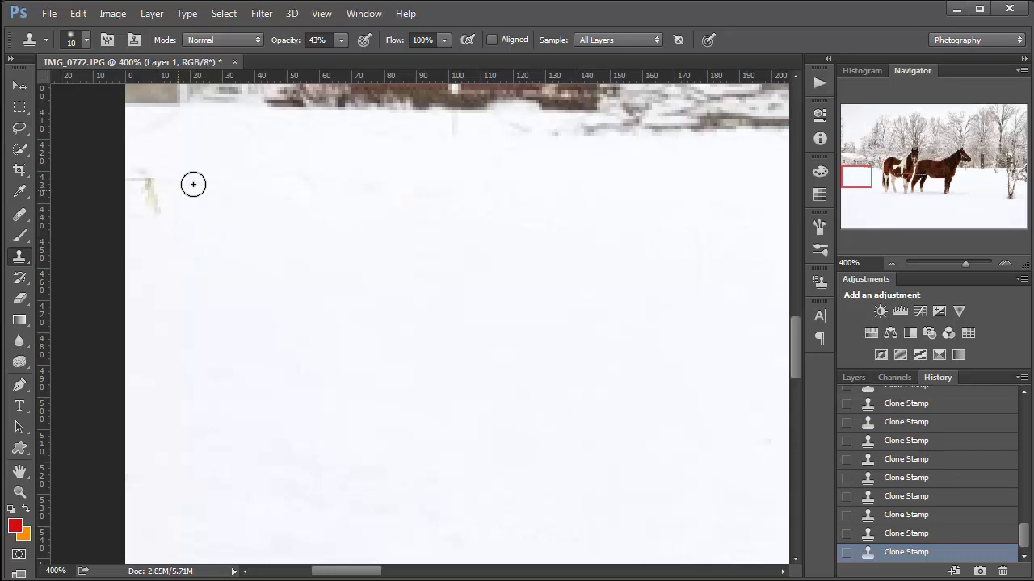
{"action": "left_click", "coordinate": [146, 187]}
{"action": "left_click", "coordinate": [157, 194]}
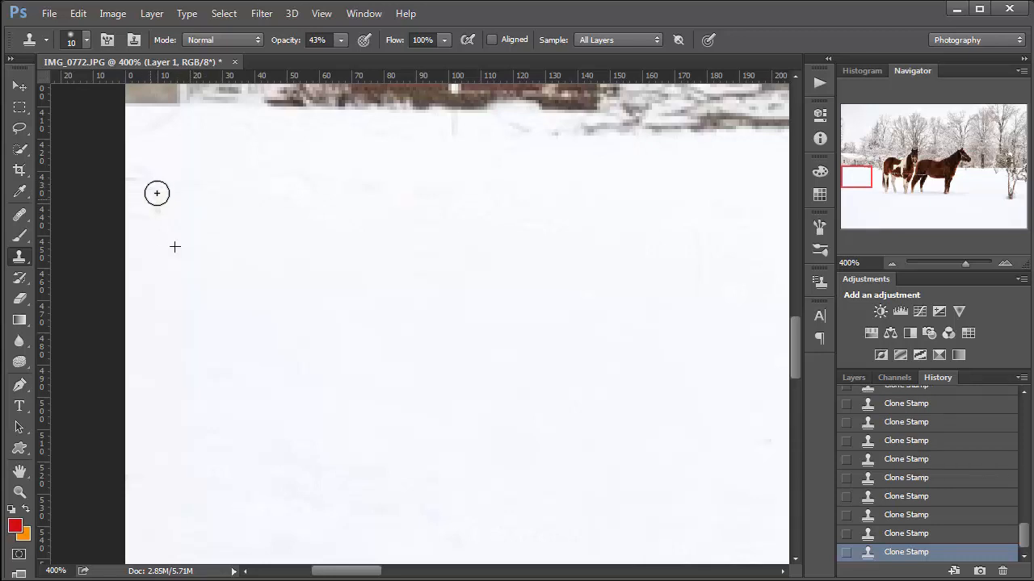
{"action": "left_click", "coordinate": [135, 180]}
{"action": "mouse_move", "coordinate": [127, 177]}
{"action": "left_mouse_down"}
{"action": "mouse_move", "coordinate": [182, 178]}
{"action": "mouse_move", "coordinate": [146, 204]}
{"action": "left_mouse_up"}
{"action": "left_click", "coordinate": [183, 179]}
{"action": "left_click", "coordinate": [152, 186]}
{"action": "left_click", "coordinate": [145, 170]}
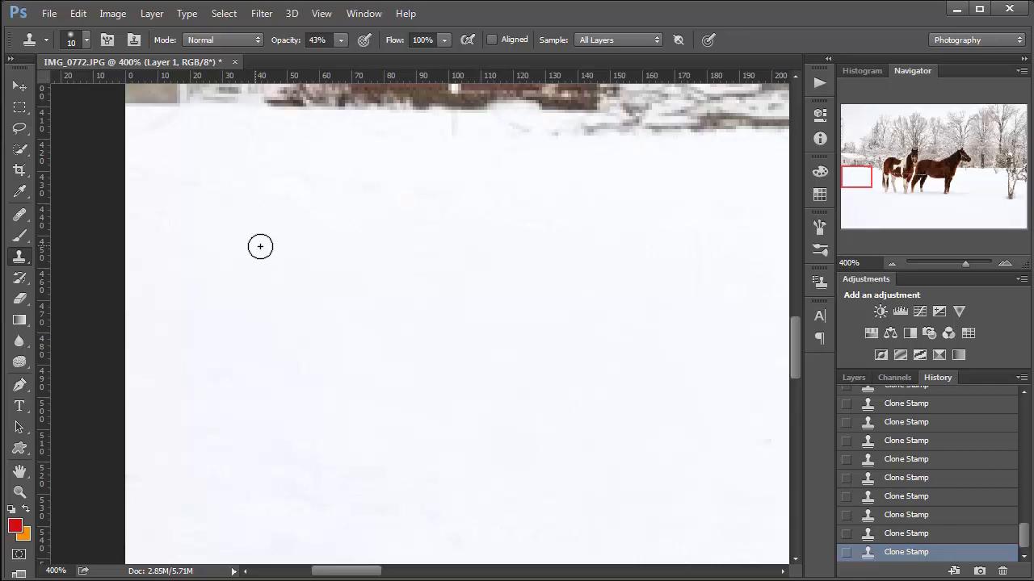
Reduce the Clone Stamp to size 9 and clone out the faint marks in the snow just below the porch
{"action": "key", "text": "bracketleft"}
{"action": "left_click", "coordinate": [179, 127]}
{"action": "left_click_drag", "start_coordinate": [445, 126], "coordinate": [455, 129]}
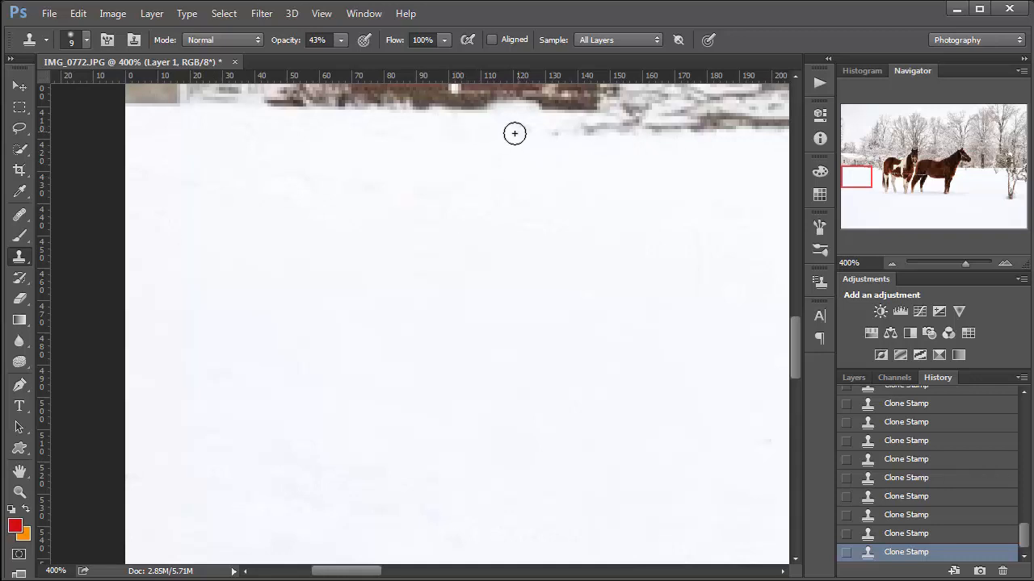
{"action": "mouse_move", "coordinate": [512, 130]}
{"action": "left_mouse_down"}
{"action": "mouse_move", "coordinate": [524, 132]}
{"action": "mouse_move", "coordinate": [503, 122]}
{"action": "left_mouse_up"}
{"action": "left_click", "coordinate": [554, 214]}
Heal the upper wire across the pinto horse's brown hindquarter with a size 7 Healing Brush sampled from the coat above it
{"action": "left_click_drag", "start_coordinate": [617, 243], "coordinate": [450, 279]}
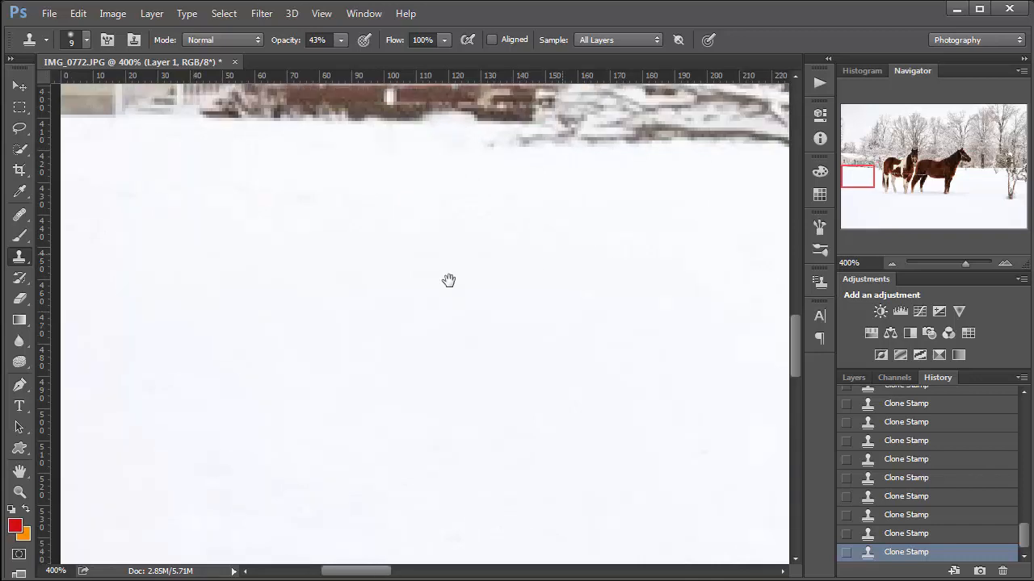
{"action": "left_click_drag", "start_coordinate": [546, 267], "coordinate": [334, 260]}
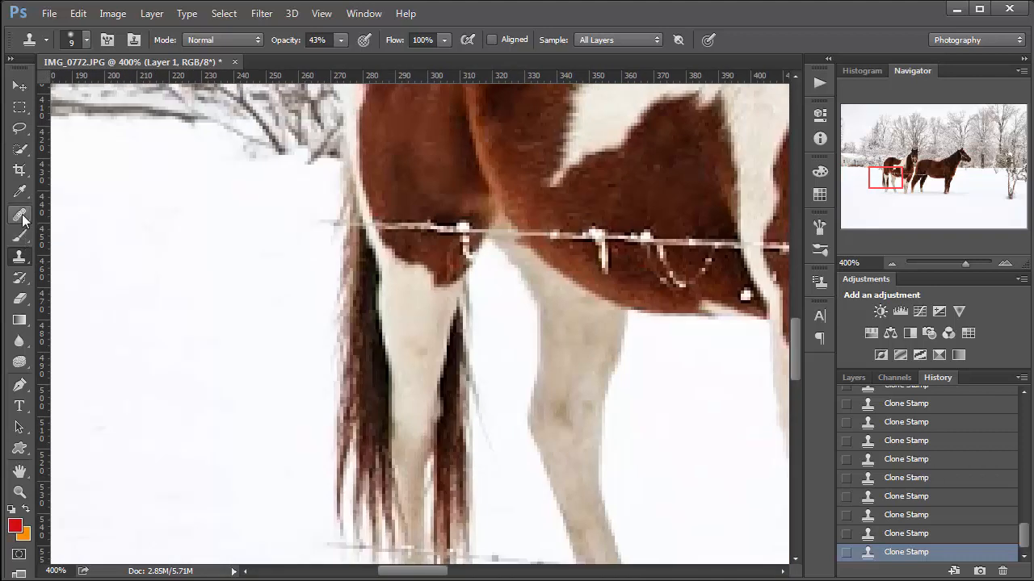
{"action": "left_click_drag", "start_coordinate": [20, 215], "coordinate": [129, 232]}
{"action": "left_click", "coordinate": [156, 227]}
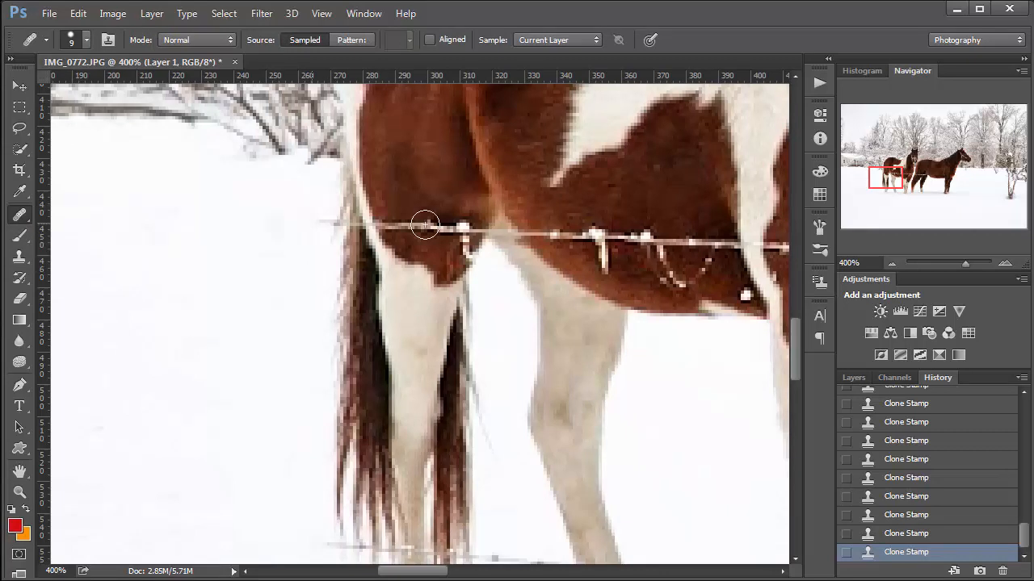
{"action": "key", "text": "bracketleft"}
{"action": "key", "text": "bracketleft"}
{"action": "left_click", "coordinate": [396, 201], "text": "alt"}
{"action": "left_click_drag", "start_coordinate": [401, 225], "coordinate": [386, 223]}
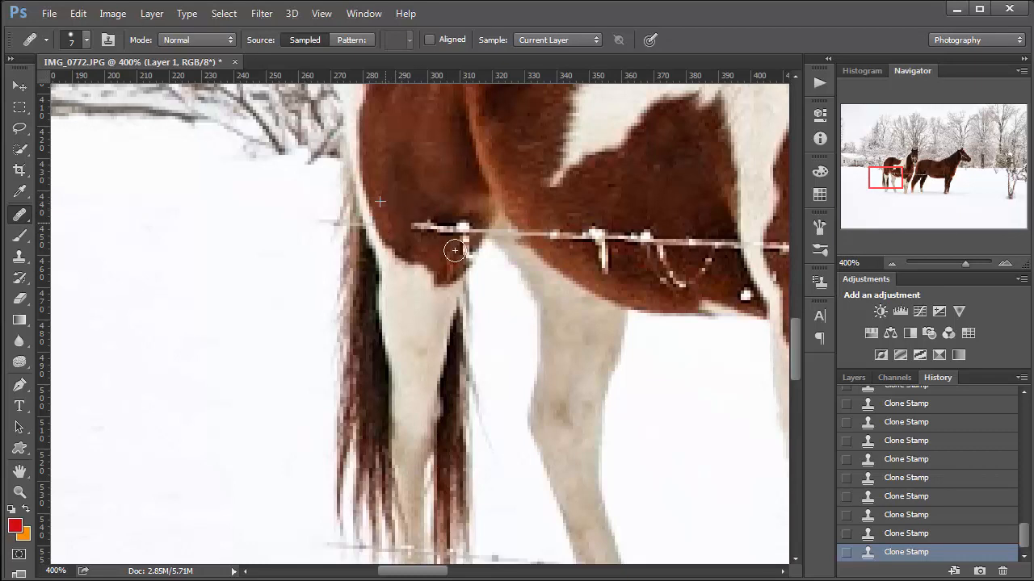
{"action": "mouse_move", "coordinate": [455, 250]}
{"action": "left_mouse_down"}
{"action": "mouse_move", "coordinate": [440, 229]}
{"action": "mouse_move", "coordinate": [414, 226]}
{"action": "mouse_move", "coordinate": [445, 267]}
{"action": "left_mouse_up"}
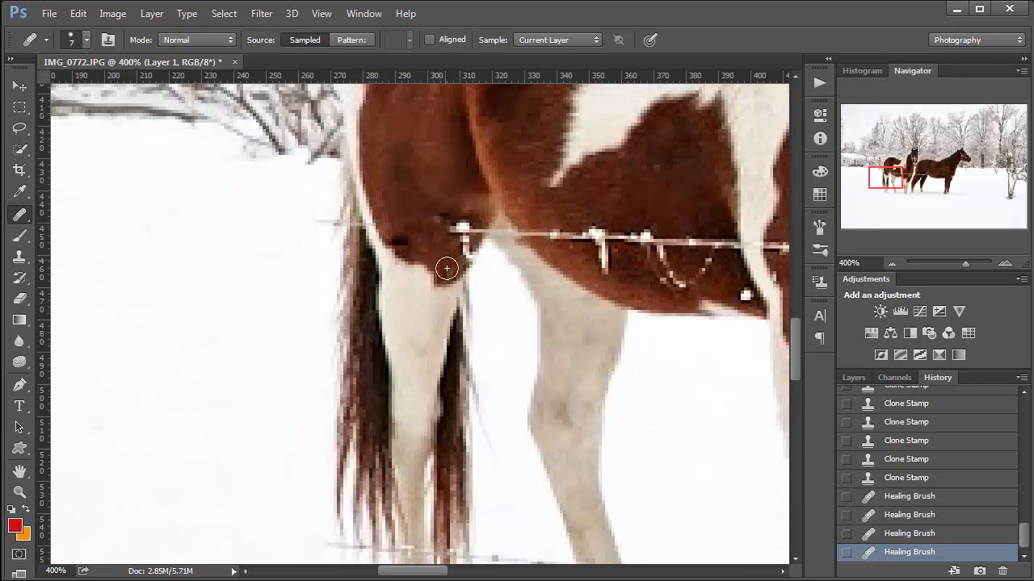
{"action": "left_click_drag", "start_coordinate": [434, 219], "coordinate": [450, 266]}
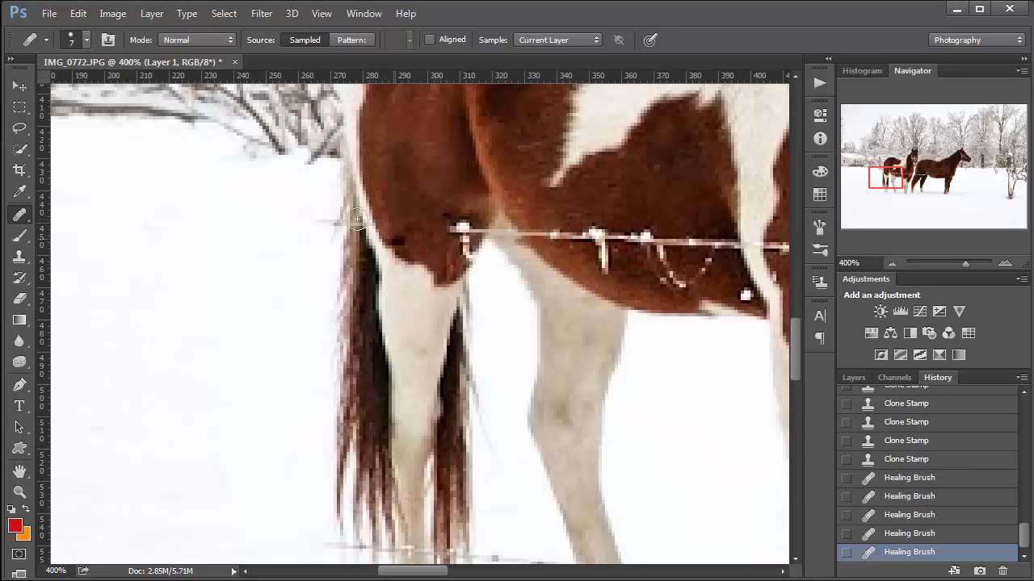
Heal the upper wire over the pinto's tail with sampled tail hair, and its stub in the snow beside the tail
{"action": "left_click", "coordinate": [352, 256], "text": "alt"}
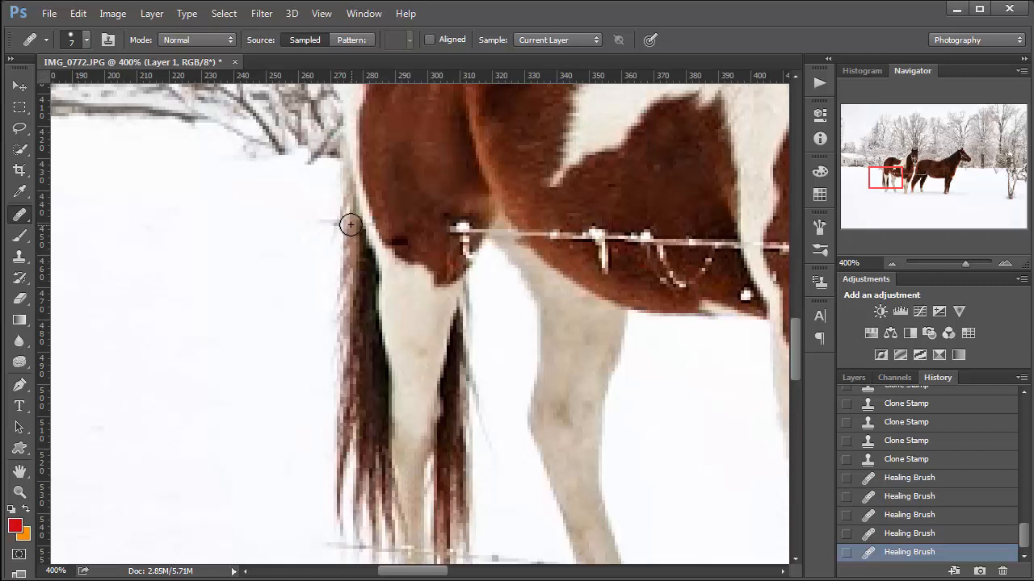
{"action": "left_click", "coordinate": [351, 225]}
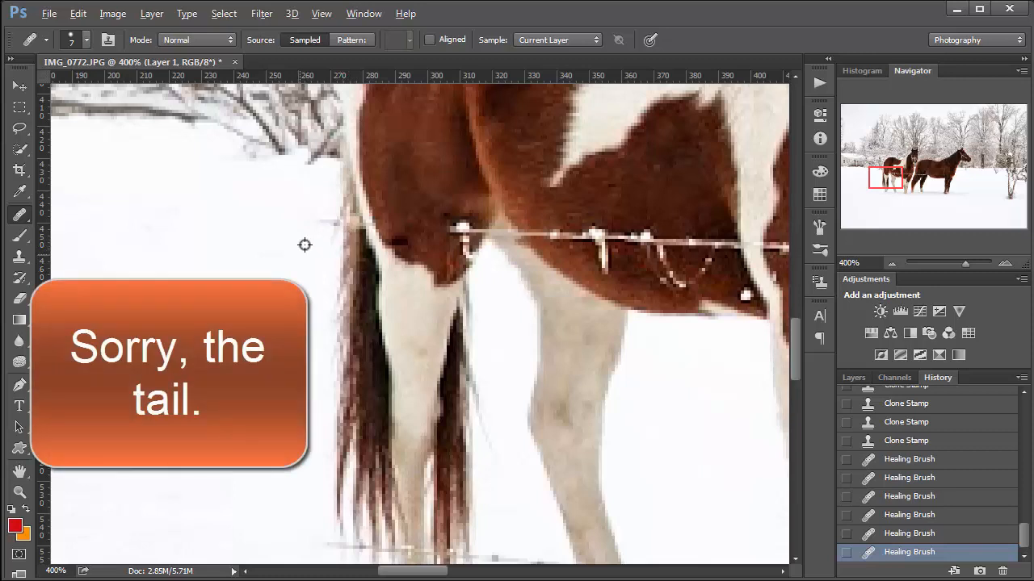
{"action": "left_click", "coordinate": [323, 223]}
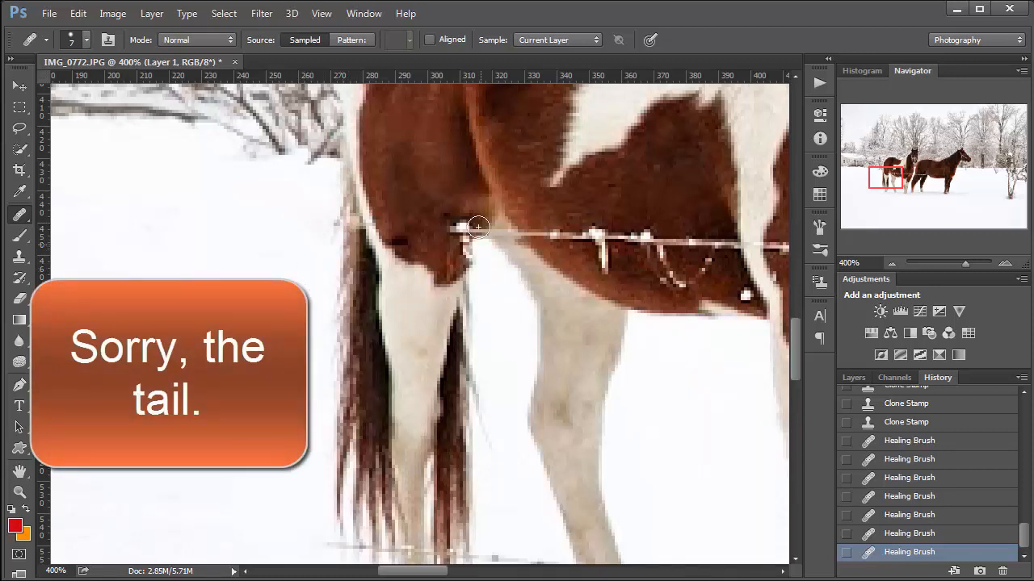
Heal the snow clump and hanging barb on the pinto's upper hind leg, undoing the last two strokes at the leg's edge
{"action": "left_click", "coordinate": [468, 228], "text": "alt"}
{"action": "left_click", "coordinate": [461, 230]}
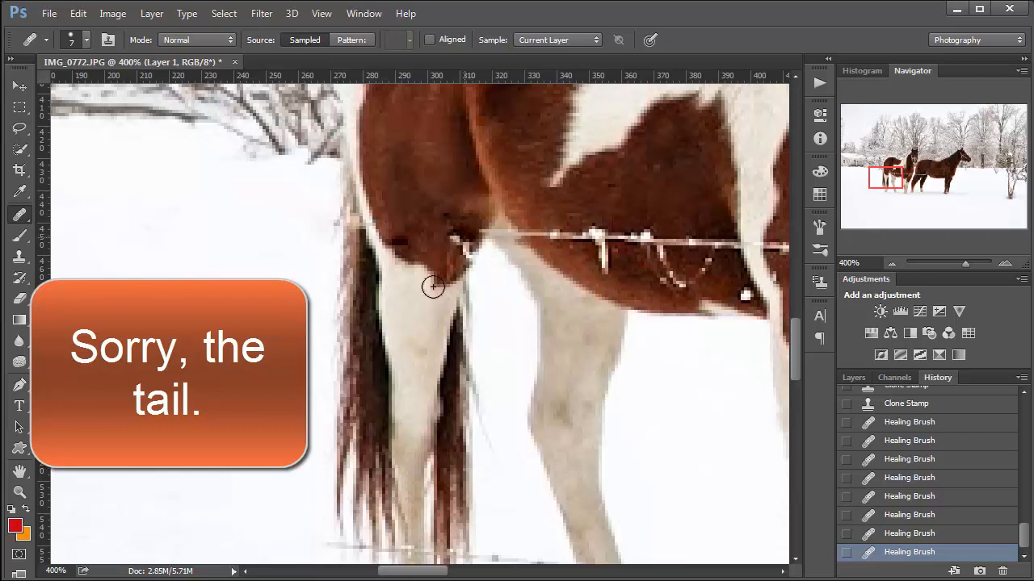
{"action": "left_click", "coordinate": [460, 246]}
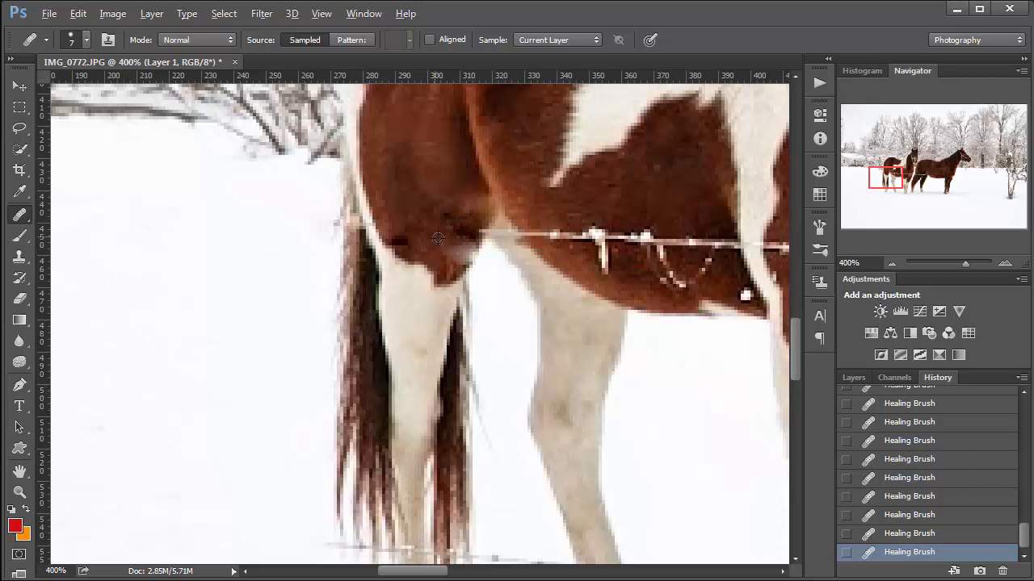
{"action": "left_click", "coordinate": [457, 308], "text": "alt"}
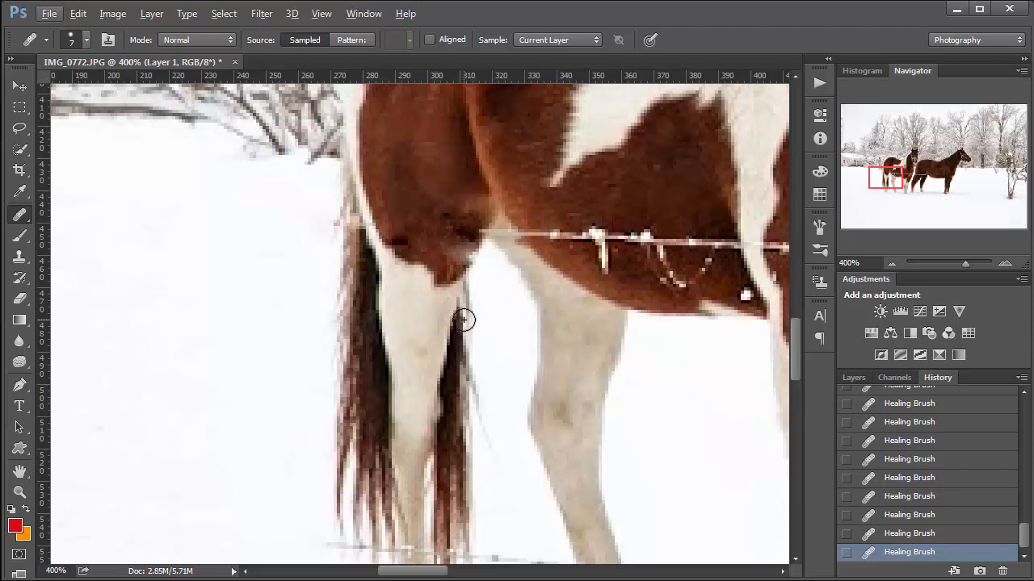
{"action": "key", "text": "ctrl+alt+z"}
{"action": "key", "text": "ctrl+alt+z"}
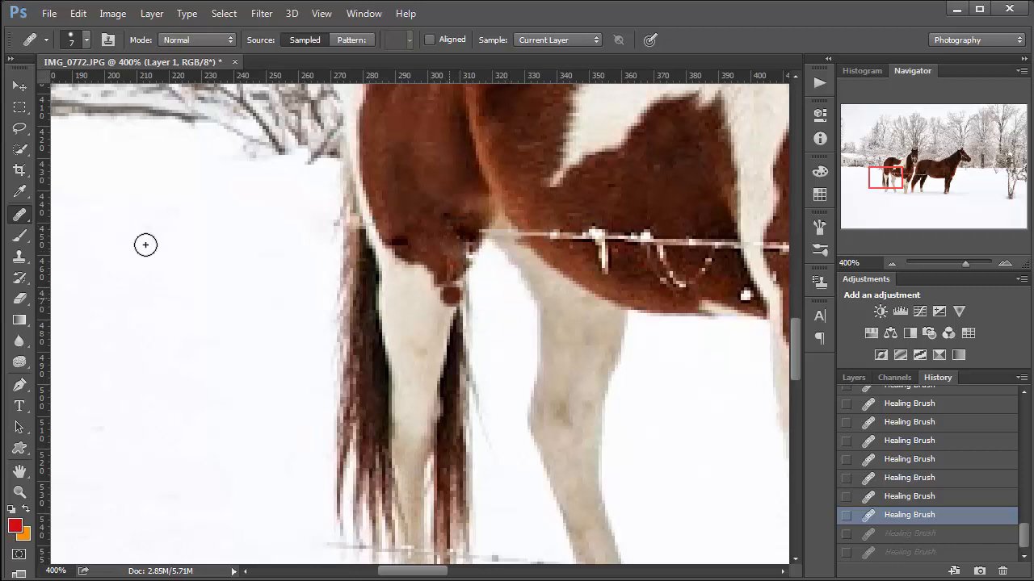
Configure the Clone Stamp with 100% opacity, 50% hardness and a brush size of 7
{"action": "left_click", "coordinate": [20, 256]}
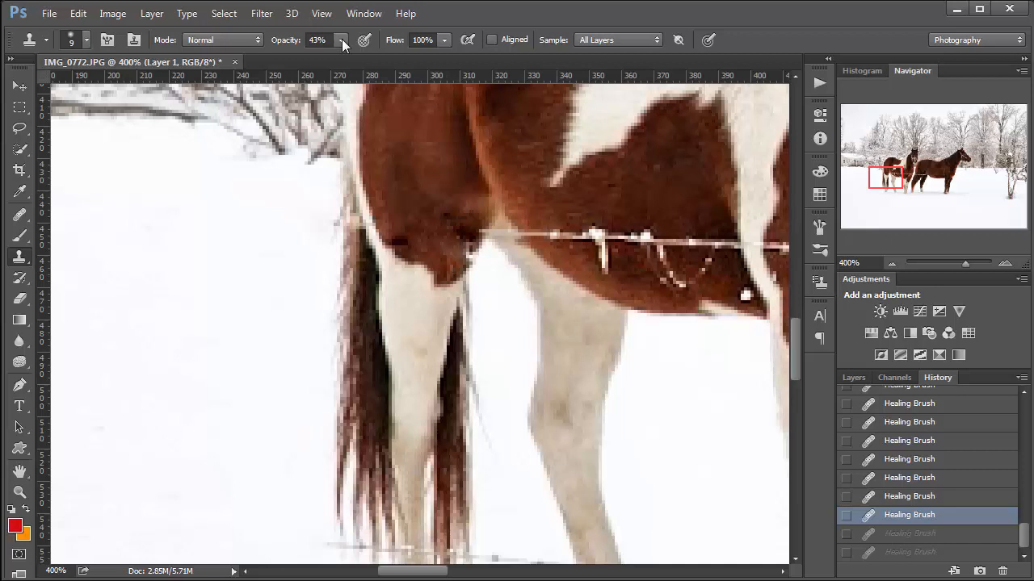
{"action": "left_click_drag", "start_coordinate": [340, 40], "coordinate": [419, 63]}
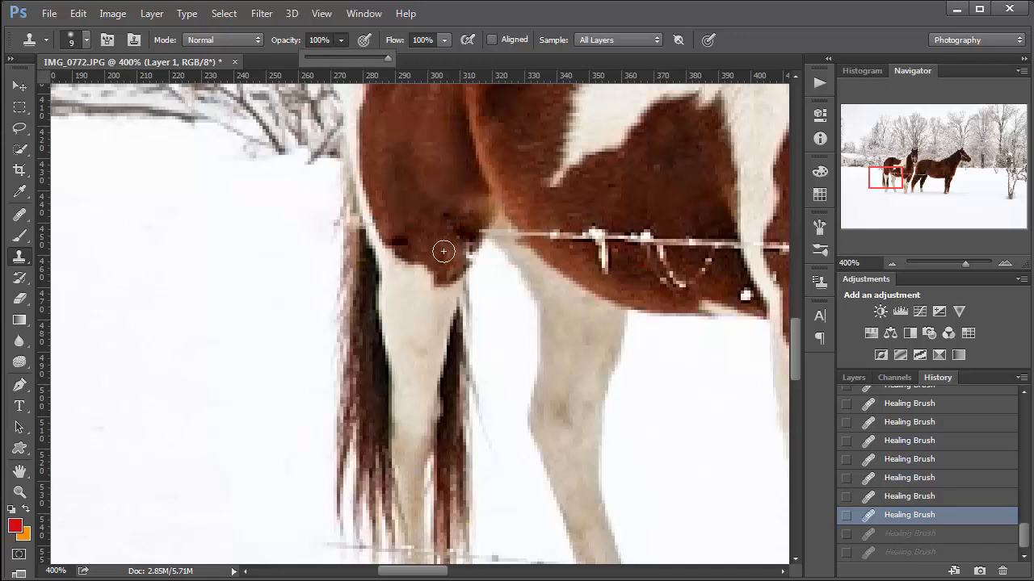
{"action": "left_click", "coordinate": [72, 41]}
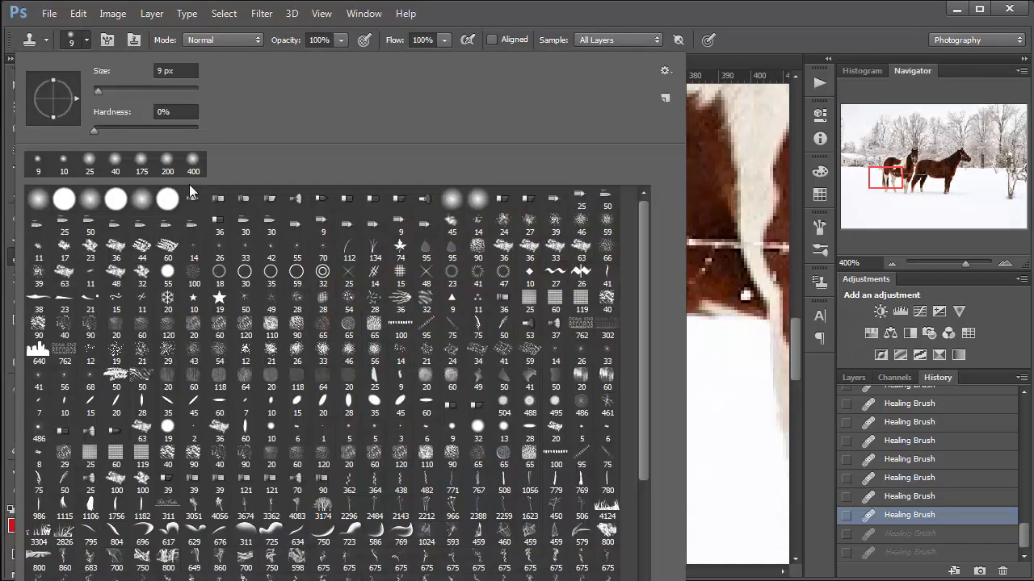
{"action": "left_click", "coordinate": [148, 131]}
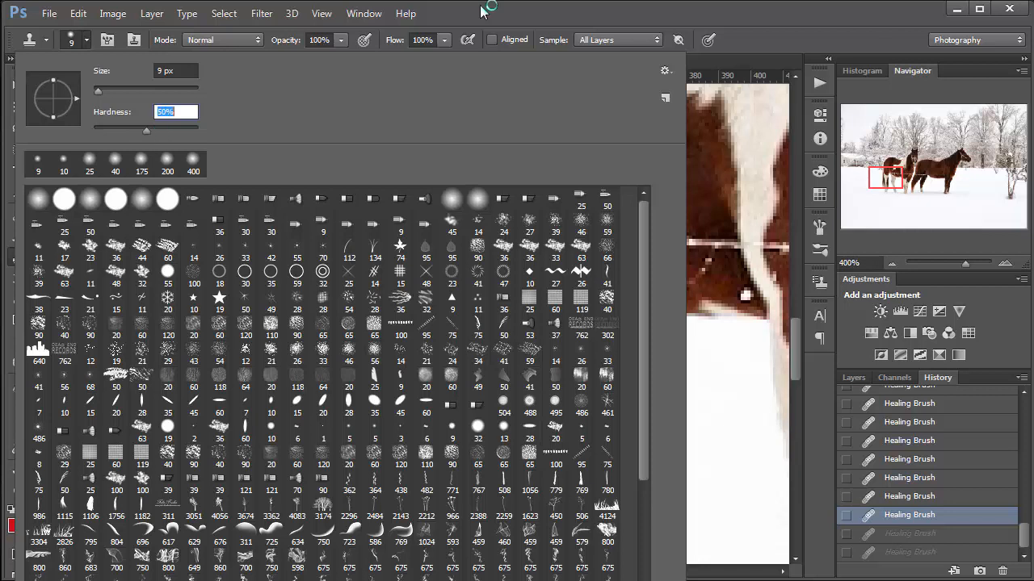
{"action": "key", "text": "Return"}
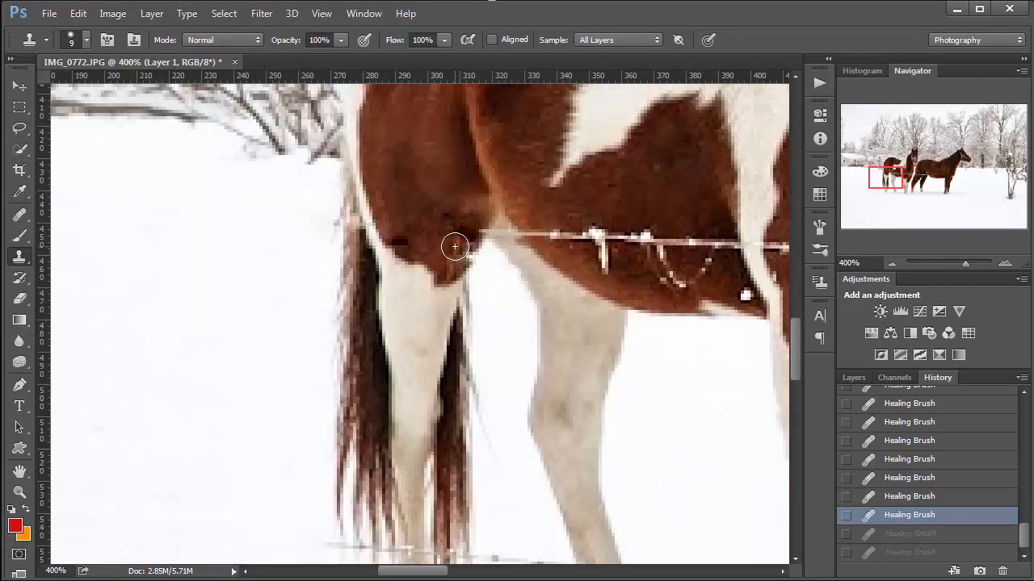
{"action": "key", "text": "bracketleft"}
{"action": "key", "text": "bracketleft"}
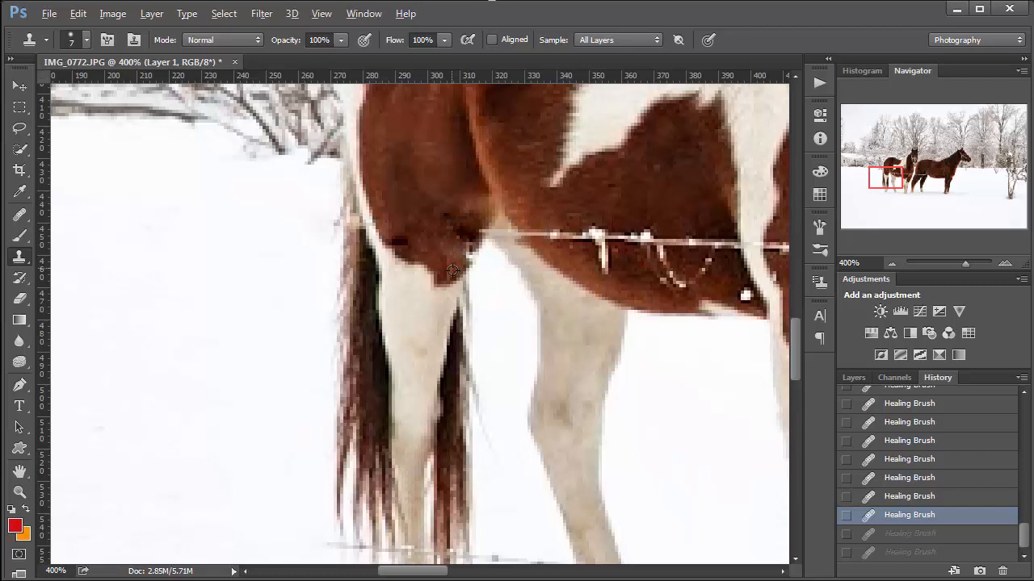
Clone sampled brown coat over the wire remnants along the inner edge of the pinto's upper hind leg
{"action": "left_click", "coordinate": [452, 268], "text": "alt"}
{"action": "left_click", "coordinate": [468, 252]}
{"action": "left_click_drag", "start_coordinate": [470, 250], "coordinate": [476, 235]}
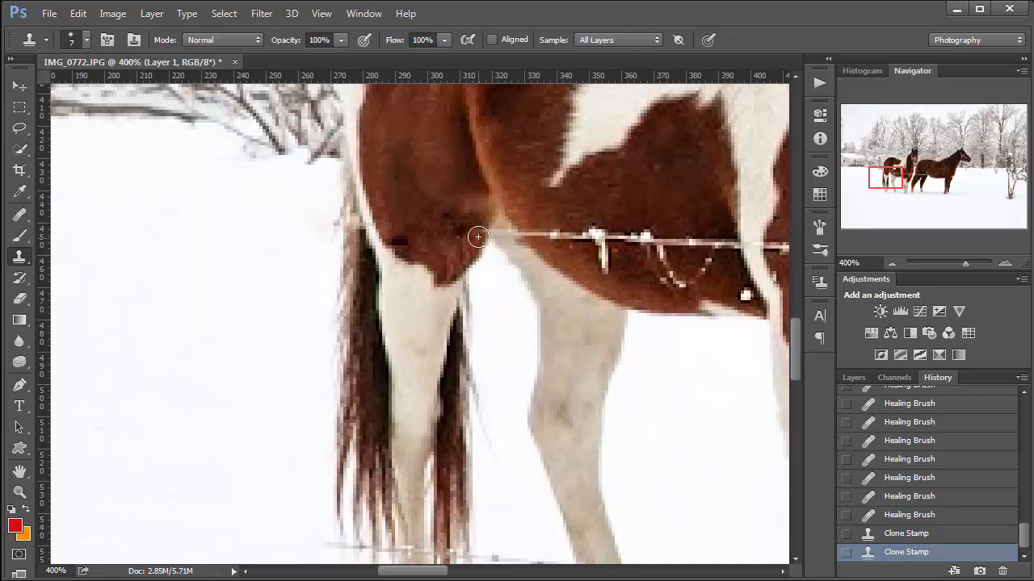
{"action": "left_click", "coordinate": [473, 238]}
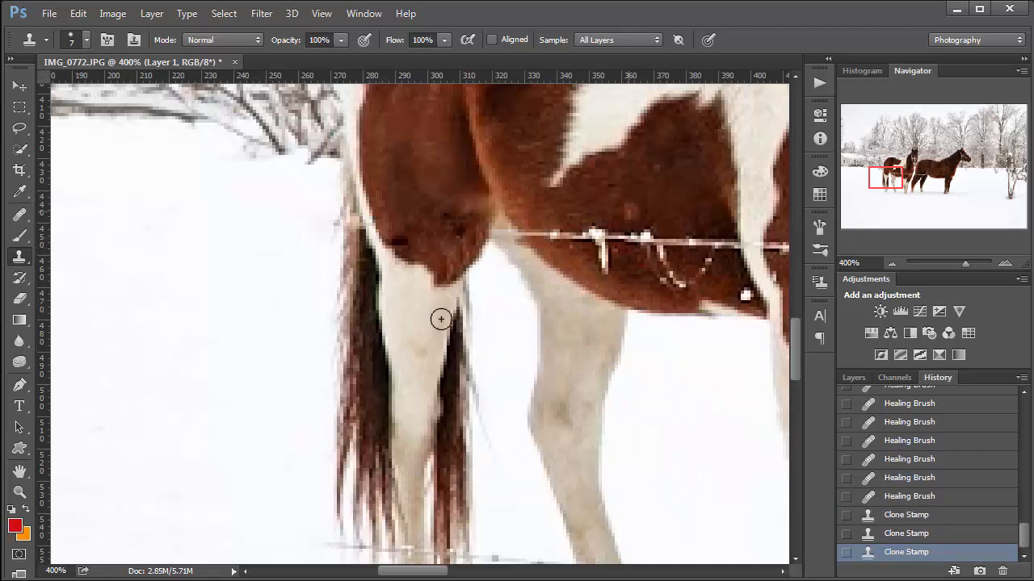
{"action": "left_click", "coordinate": [519, 291], "text": "alt"}
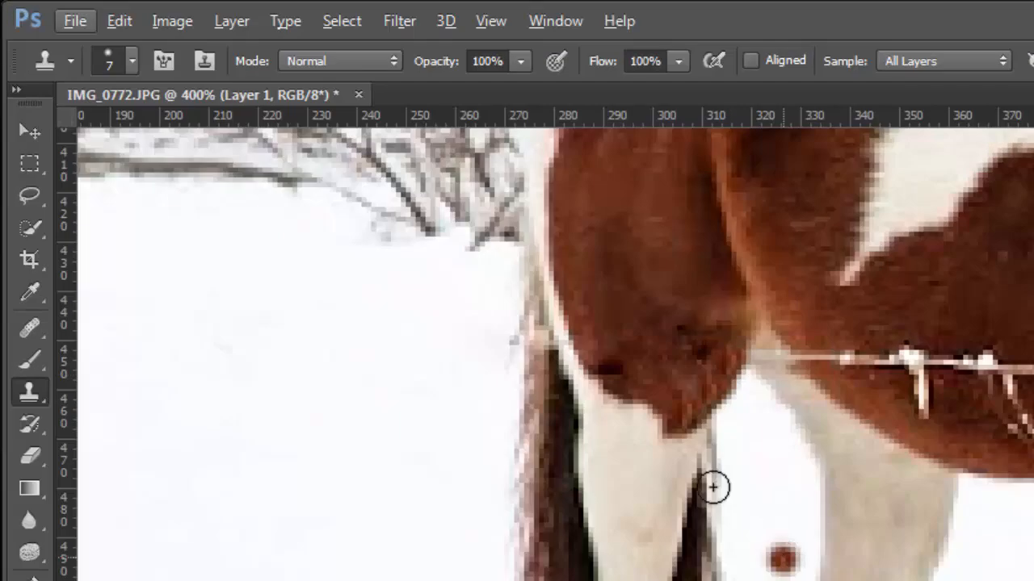
{"action": "left_click", "coordinate": [692, 372], "text": "alt"}
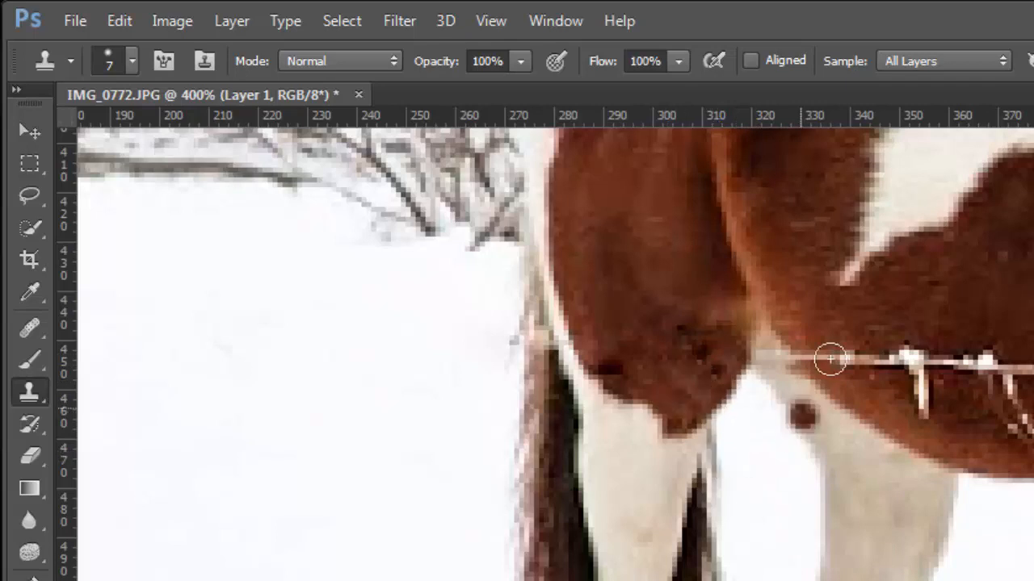
Reduce the Clone Stamp to size 6, try cloning coat onto the brown patch's lower edge, and undo the stroke
{"action": "left_click", "coordinate": [706, 410], "text": "alt"}
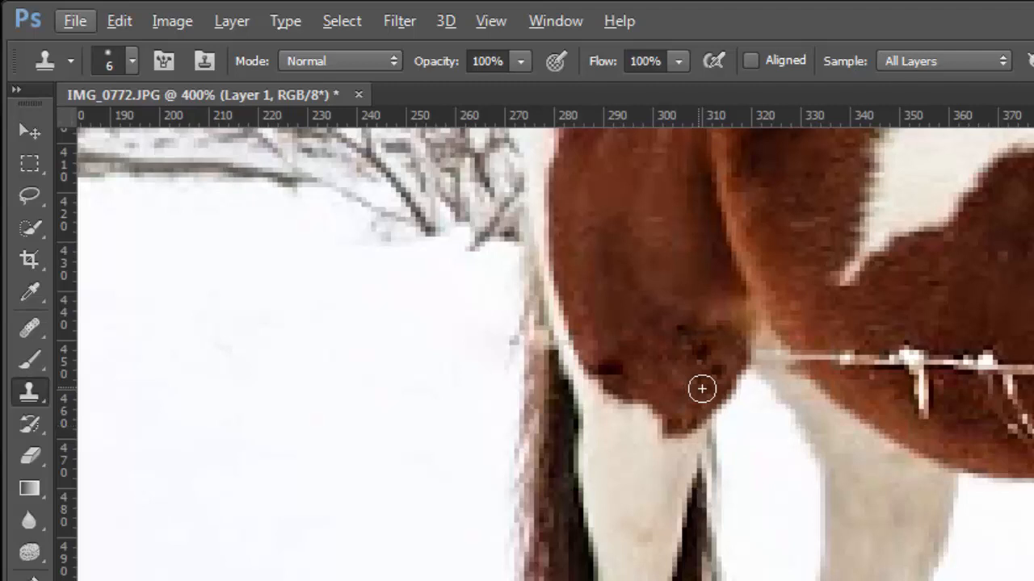
{"action": "key", "text": "bracketleft"}
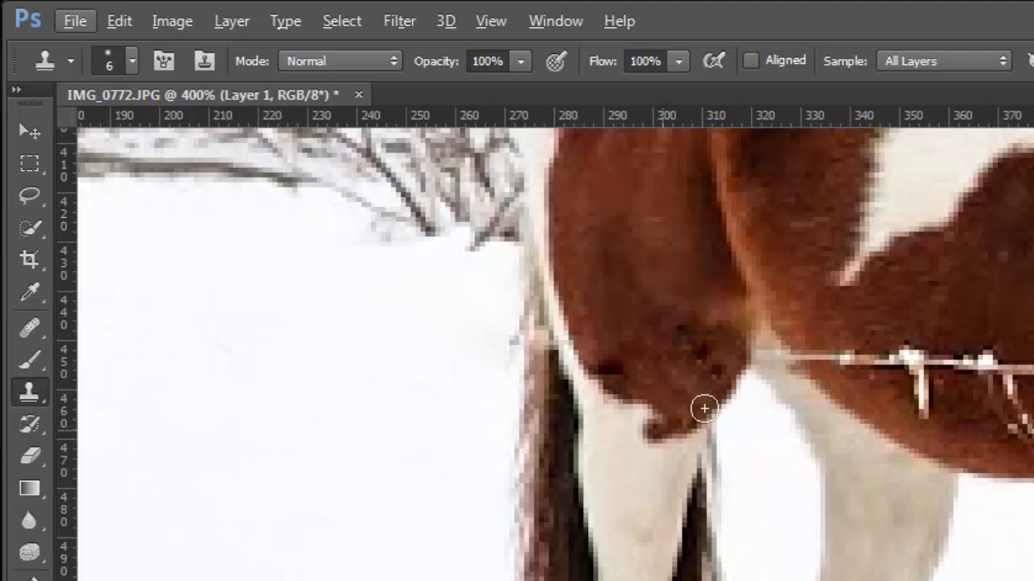
{"action": "left_click", "coordinate": [599, 412]}
{"action": "key", "text": "ctrl+z"}
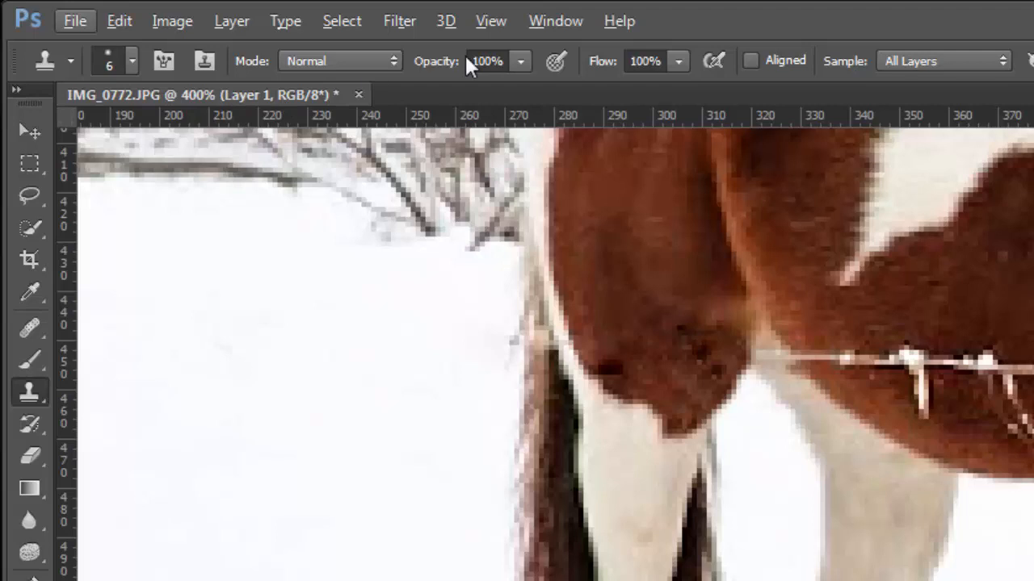
Lower the Clone Stamp opacity to 51% and blend out the dark blotches on the brown patch of the pinto's upper hind leg
{"action": "left_click", "coordinate": [518, 62]}
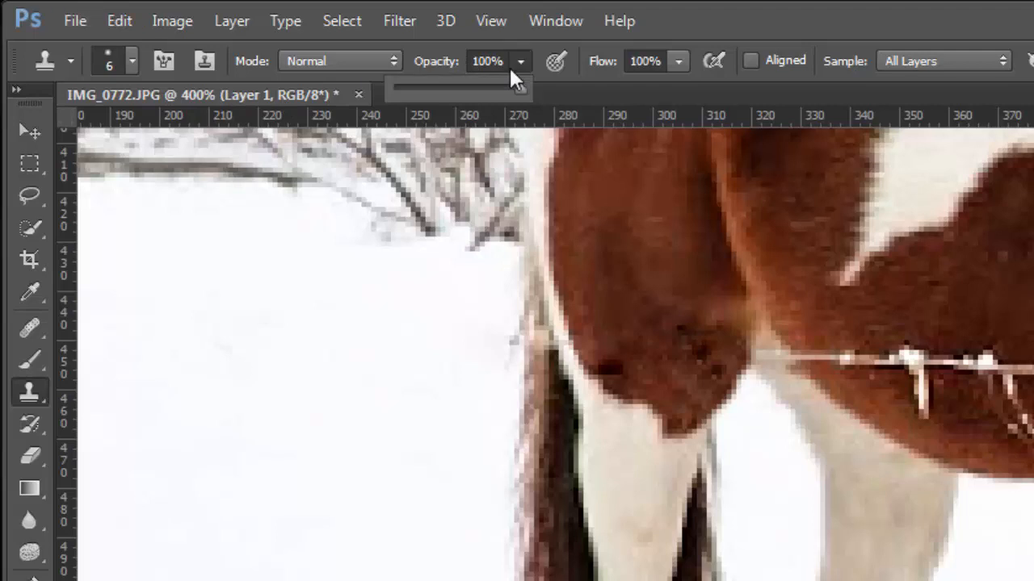
{"action": "left_click", "coordinate": [458, 88]}
{"action": "left_click", "coordinate": [726, 350], "text": "alt"}
{"action": "mouse_move", "coordinate": [709, 381]}
{"action": "left_mouse_down"}
{"action": "mouse_move", "coordinate": [715, 356]}
{"action": "mouse_move", "coordinate": [694, 362]}
{"action": "left_mouse_up"}
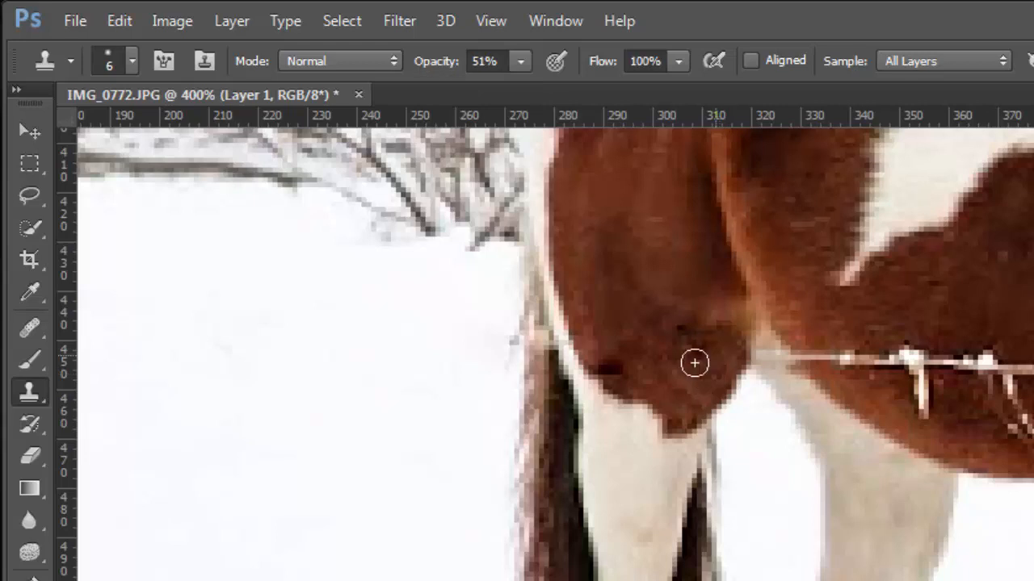
{"action": "left_click", "coordinate": [718, 401]}
{"action": "left_click", "coordinate": [720, 362], "text": "alt"}
{"action": "left_click", "coordinate": [676, 417]}
{"action": "left_click", "coordinate": [702, 387], "text": "alt"}
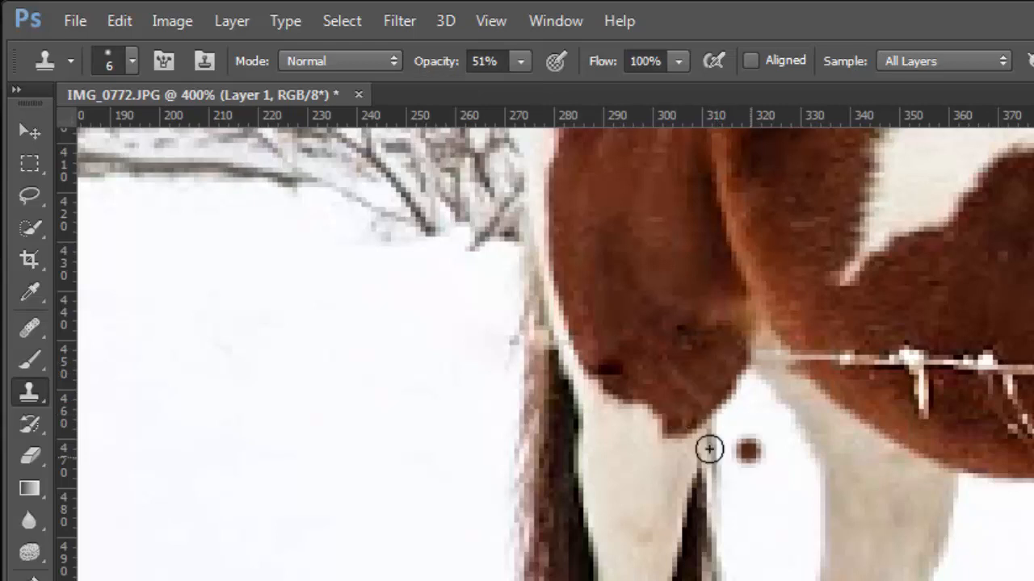
{"action": "left_click", "coordinate": [711, 420]}
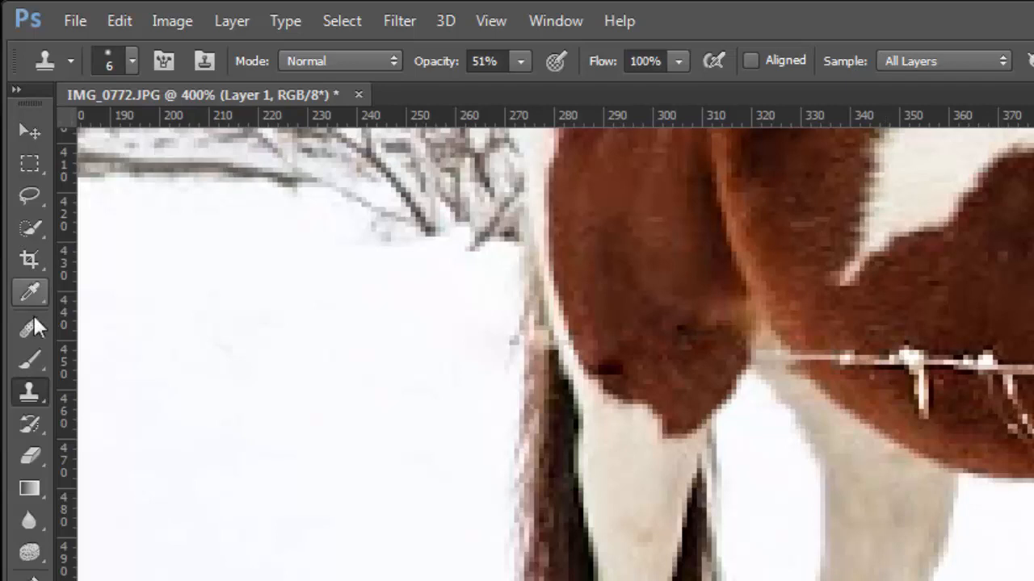
Heal the upper wire and its snow clumps across the pinto's brown belly with the size 7 Healing Brush
{"action": "left_click_drag", "start_coordinate": [34, 325], "coordinate": [143, 346]}
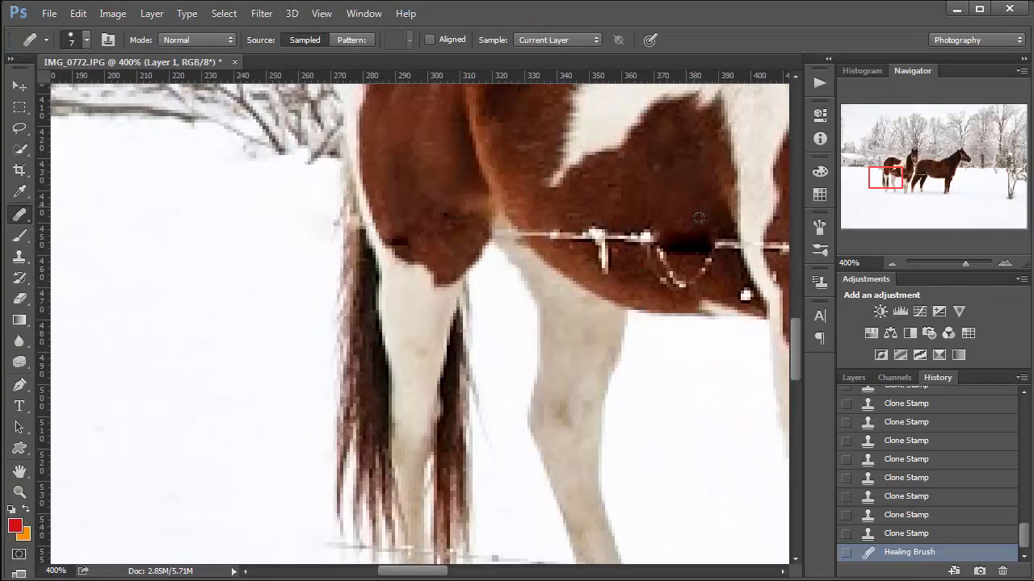
{"action": "left_click_drag", "start_coordinate": [694, 243], "coordinate": [663, 241]}
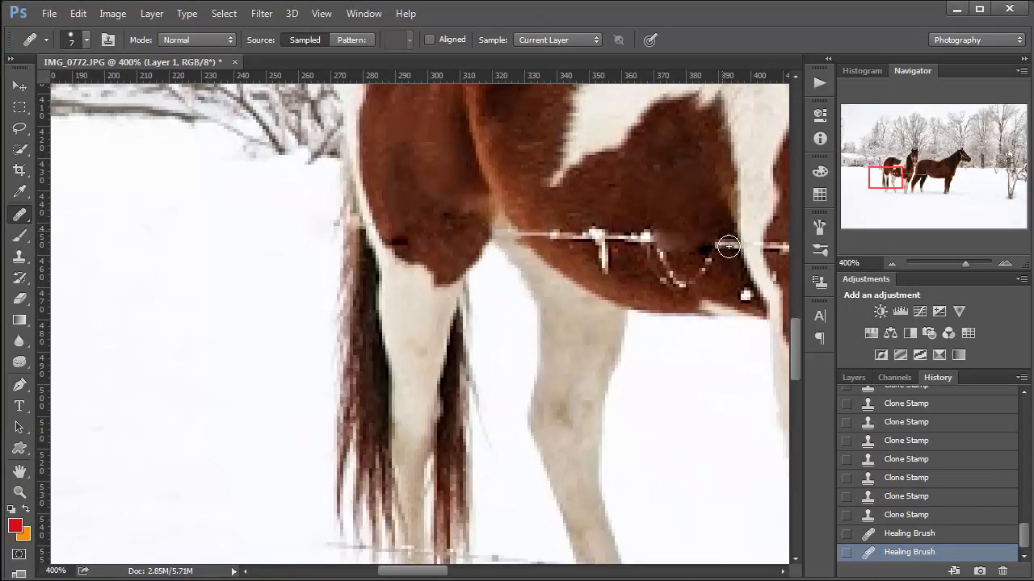
{"action": "left_click", "coordinate": [728, 246]}
{"action": "left_click", "coordinate": [649, 229]}
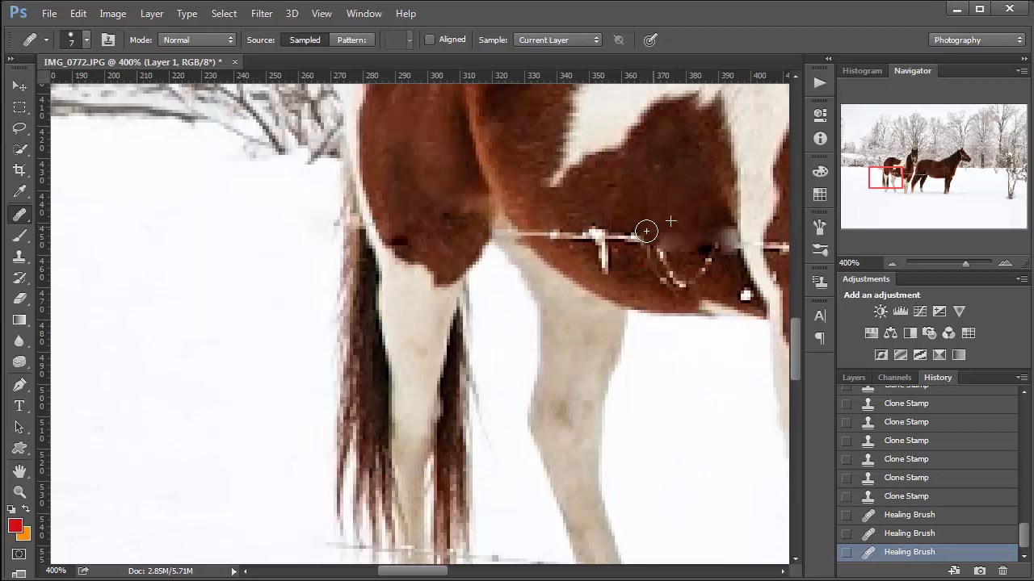
{"action": "left_click", "coordinate": [627, 227]}
{"action": "left_click", "coordinate": [619, 234]}
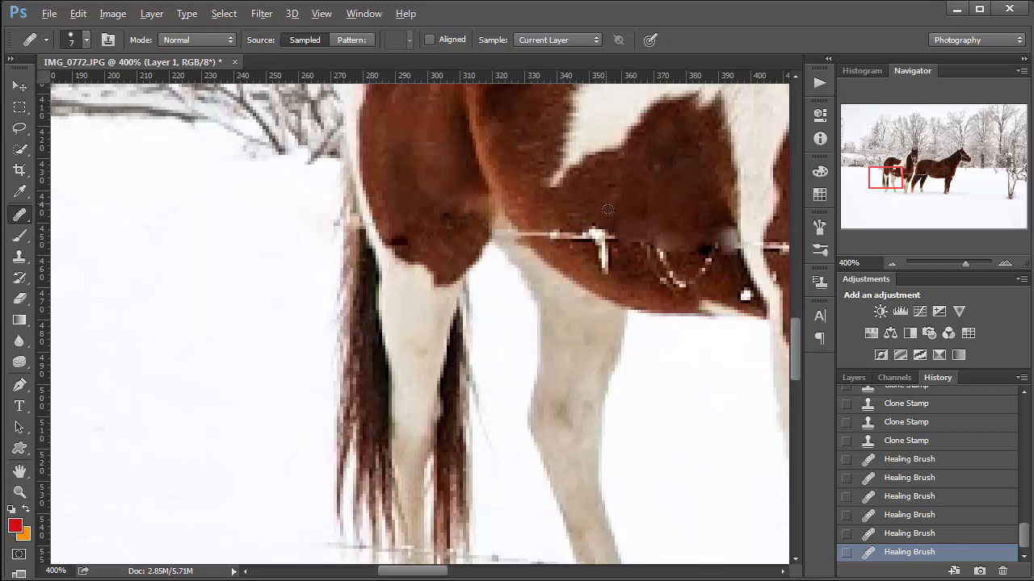
{"action": "mouse_move", "coordinate": [611, 232]}
{"action": "left_mouse_down"}
{"action": "mouse_move", "coordinate": [552, 234]}
{"action": "mouse_move", "coordinate": [615, 231]}
{"action": "left_mouse_up"}
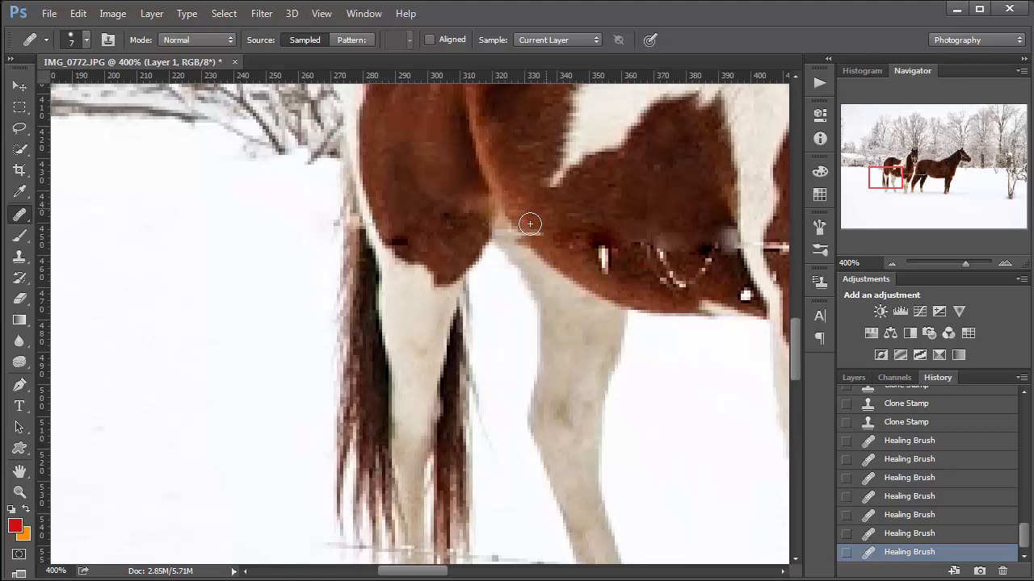
Heal the wire remnant beside the pinto's far hind leg and the hanging barbs and snow clump on its lower belly
{"action": "left_click_drag", "start_coordinate": [530, 224], "coordinate": [558, 238]}
{"action": "mouse_move", "coordinate": [565, 237]}
{"action": "left_mouse_down"}
{"action": "mouse_move", "coordinate": [538, 224]}
{"action": "mouse_move", "coordinate": [531, 230]}
{"action": "mouse_move", "coordinate": [591, 232]}
{"action": "left_mouse_up"}
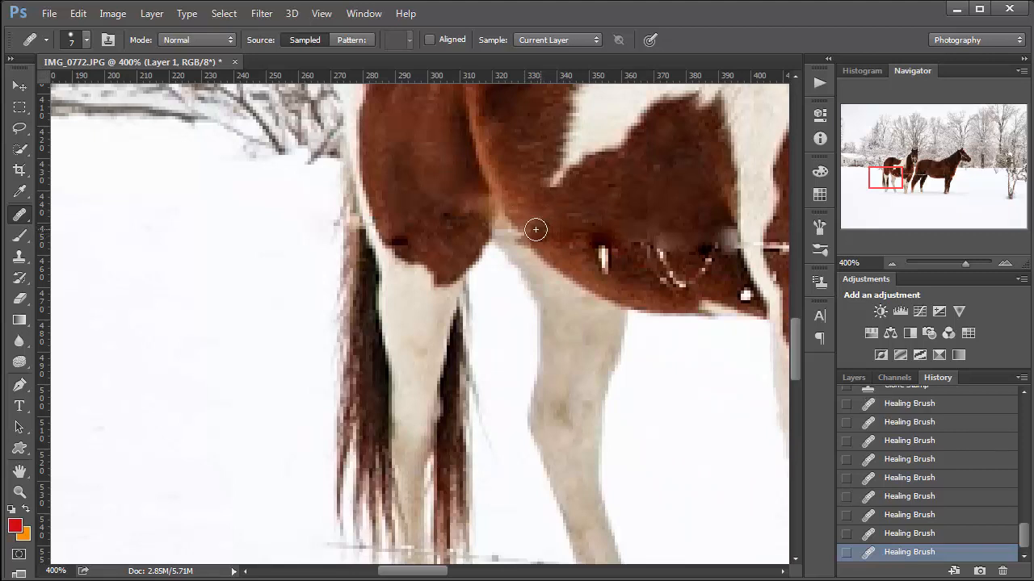
{"action": "mouse_move", "coordinate": [527, 231]}
{"action": "left_mouse_down"}
{"action": "mouse_move", "coordinate": [598, 251]}
{"action": "mouse_move", "coordinate": [606, 268]}
{"action": "mouse_move", "coordinate": [572, 228]}
{"action": "mouse_move", "coordinate": [595, 223]}
{"action": "mouse_move", "coordinate": [615, 247]}
{"action": "left_mouse_up"}
{"action": "left_click", "coordinate": [596, 268]}
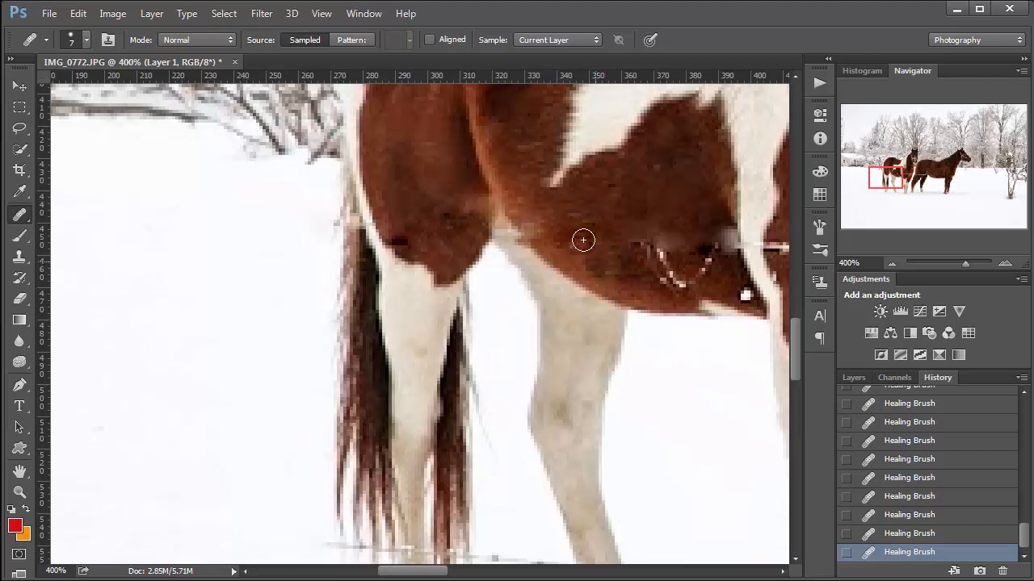
{"action": "left_click", "coordinate": [641, 254]}
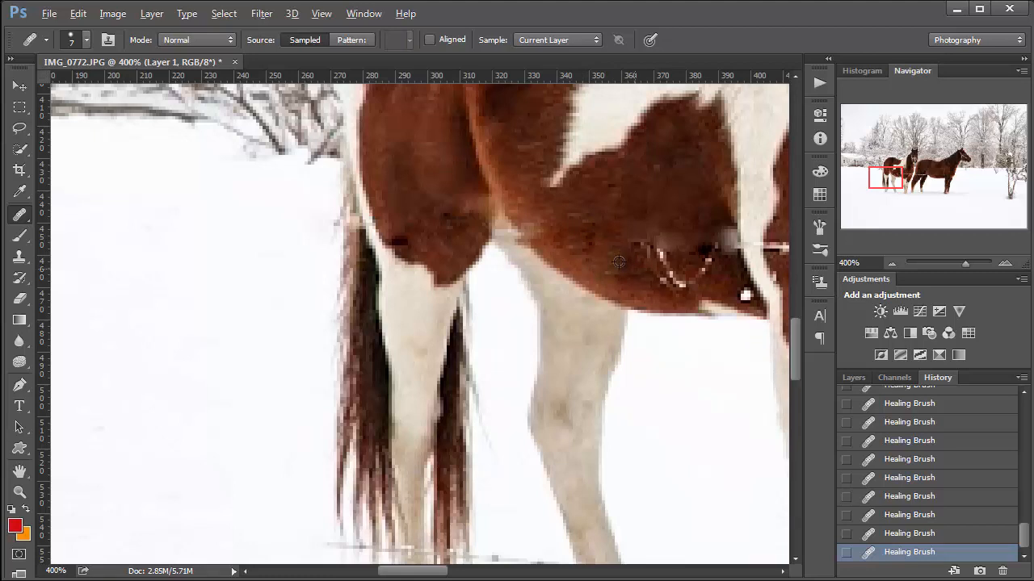
{"action": "mouse_move", "coordinate": [652, 263]}
{"action": "left_mouse_down"}
{"action": "mouse_move", "coordinate": [665, 258]}
{"action": "mouse_move", "coordinate": [657, 240]}
{"action": "mouse_move", "coordinate": [676, 244]}
{"action": "mouse_move", "coordinate": [648, 245]}
{"action": "mouse_move", "coordinate": [644, 256]}
{"action": "mouse_move", "coordinate": [683, 277]}
{"action": "mouse_move", "coordinate": [667, 293]}
{"action": "mouse_move", "coordinate": [691, 285]}
{"action": "mouse_move", "coordinate": [703, 266]}
{"action": "mouse_move", "coordinate": [679, 286]}
{"action": "mouse_move", "coordinate": [715, 245]}
{"action": "mouse_move", "coordinate": [722, 257]}
{"action": "mouse_move", "coordinate": [702, 237]}
{"action": "mouse_move", "coordinate": [659, 233]}
{"action": "mouse_move", "coordinate": [643, 219]}
{"action": "mouse_move", "coordinate": [676, 256]}
{"action": "mouse_move", "coordinate": [679, 217]}
{"action": "mouse_move", "coordinate": [664, 217]}
{"action": "mouse_move", "coordinate": [722, 254]}
{"action": "mouse_move", "coordinate": [720, 233]}
{"action": "mouse_move", "coordinate": [713, 280]}
{"action": "mouse_move", "coordinate": [743, 296]}
{"action": "left_mouse_up"}
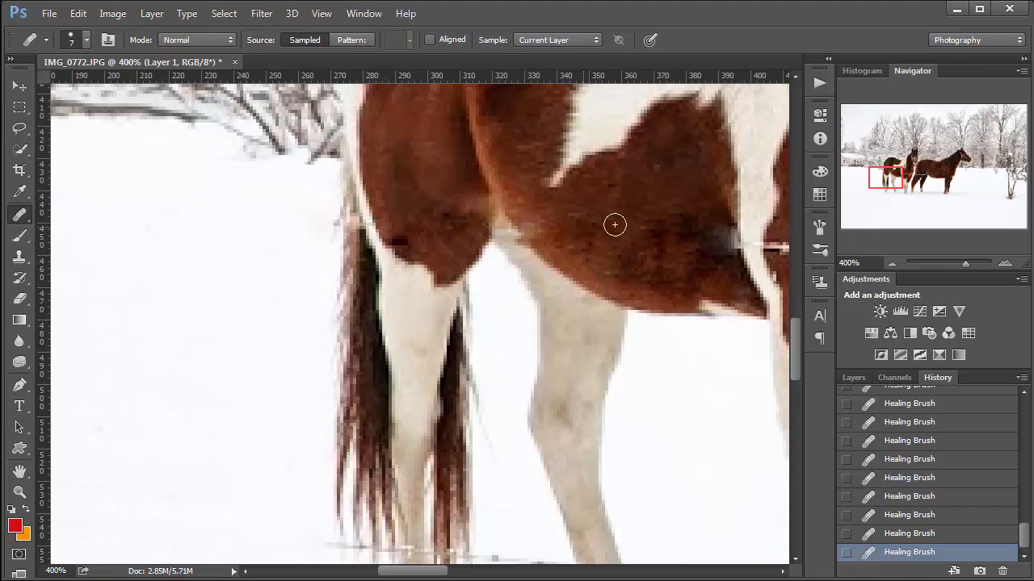
Clone dark coat with the size 6 Clone Stamp over the smudge where the pinto's brown belly meets the white stripe
{"action": "left_click", "coordinate": [19, 257]}
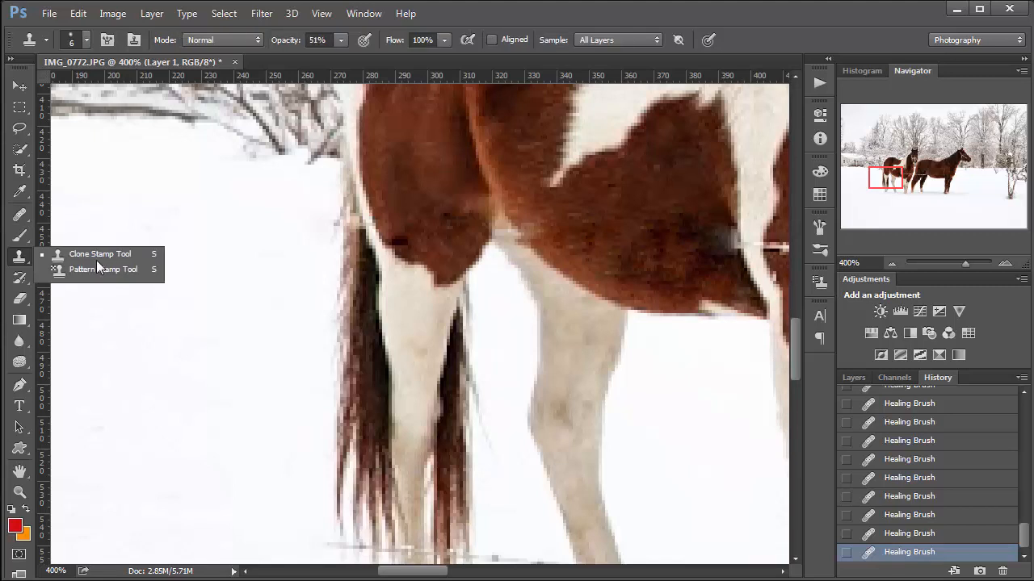
{"action": "left_click", "coordinate": [731, 255]}
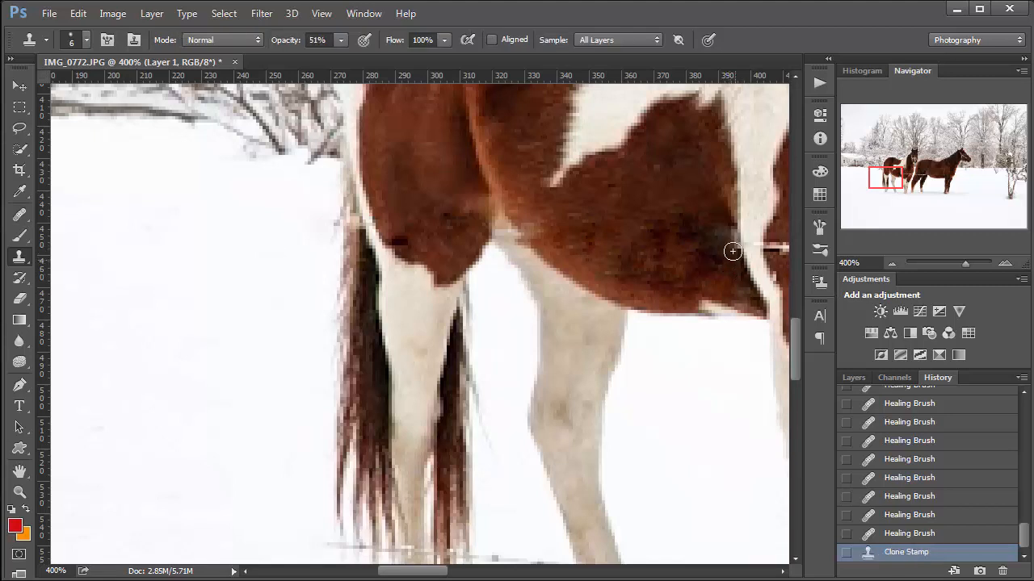
{"action": "left_click", "coordinate": [735, 252]}
{"action": "left_click", "coordinate": [729, 244]}
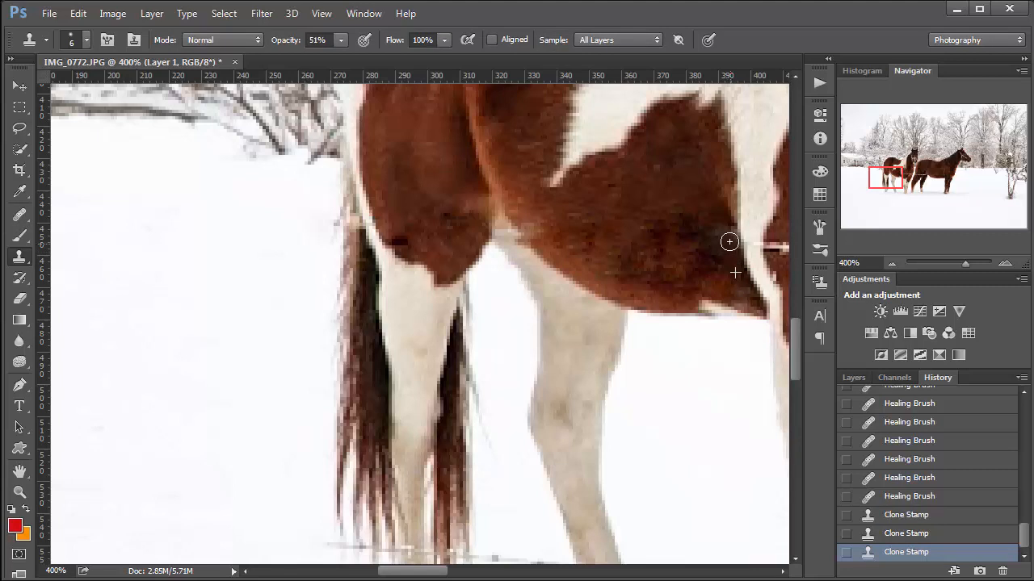
{"action": "left_click", "coordinate": [729, 241]}
{"action": "left_click", "coordinate": [724, 235]}
{"action": "left_click", "coordinate": [723, 236]}
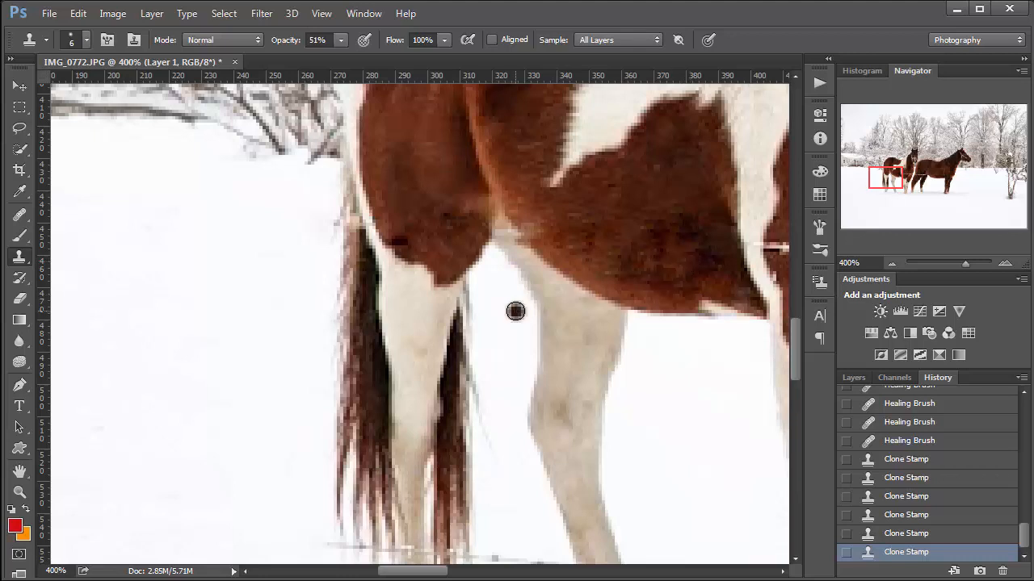
Compare the whole photo's original state with its latest retouched state in the history, ending on the latest state
{"action": "key", "text": "ctrl+minus"}
{"action": "key", "text": "ctrl+minus"}
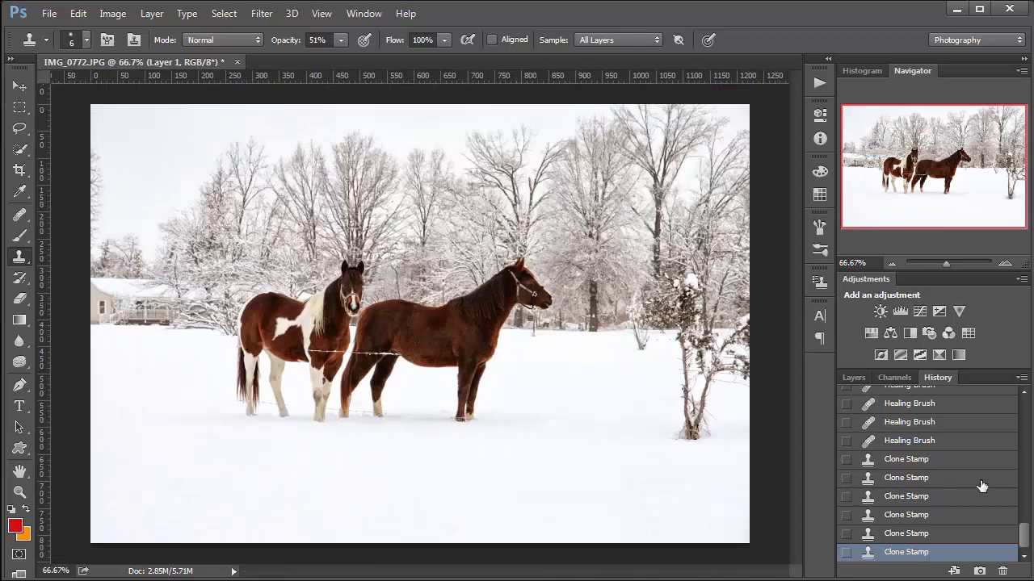
{"action": "left_click_drag", "start_coordinate": [1023, 539], "coordinate": [923, 412]}
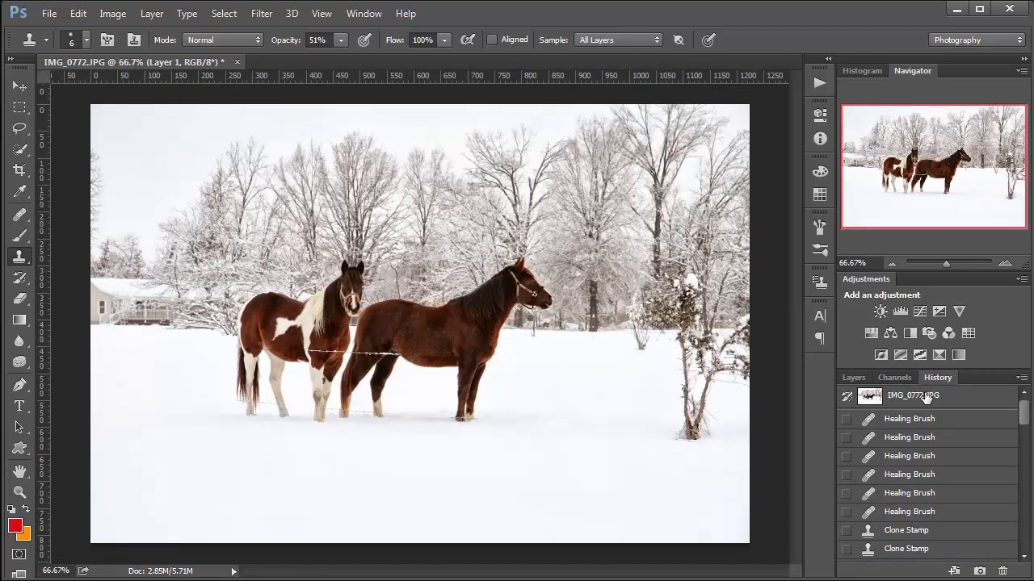
{"action": "left_click", "coordinate": [926, 399]}
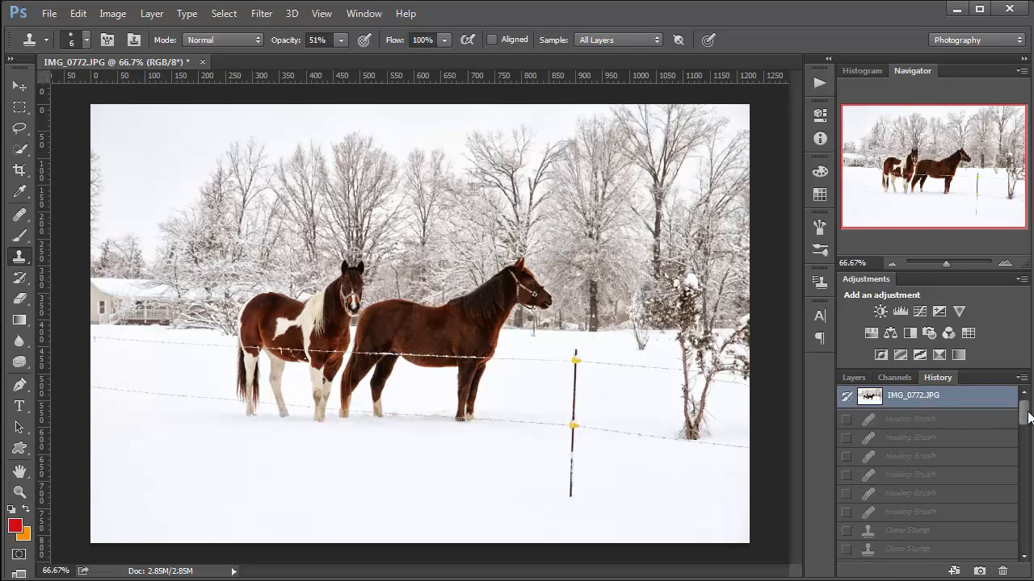
{"action": "left_click_drag", "start_coordinate": [1024, 413], "coordinate": [1024, 551]}
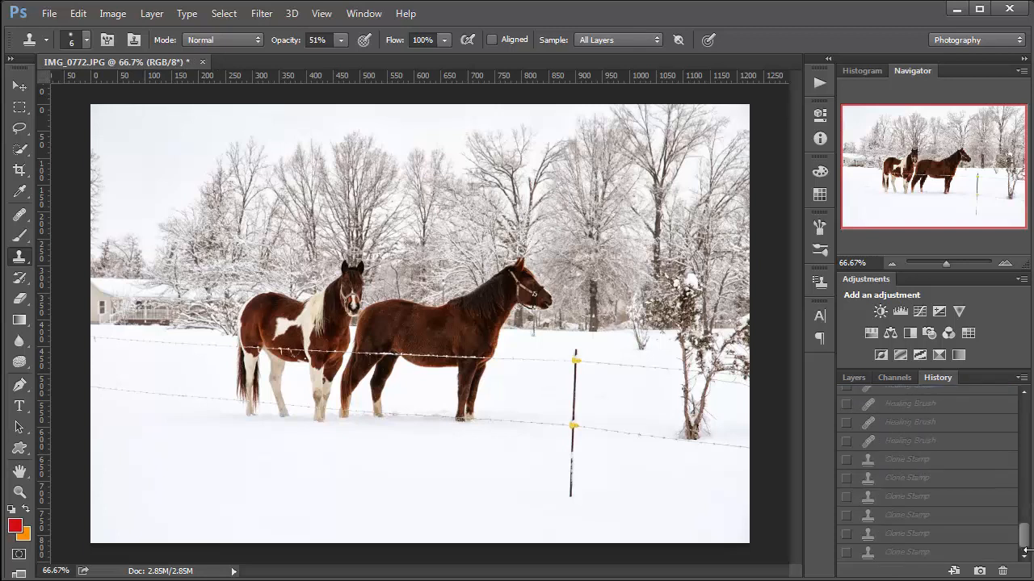
{"action": "left_click", "coordinate": [902, 554]}
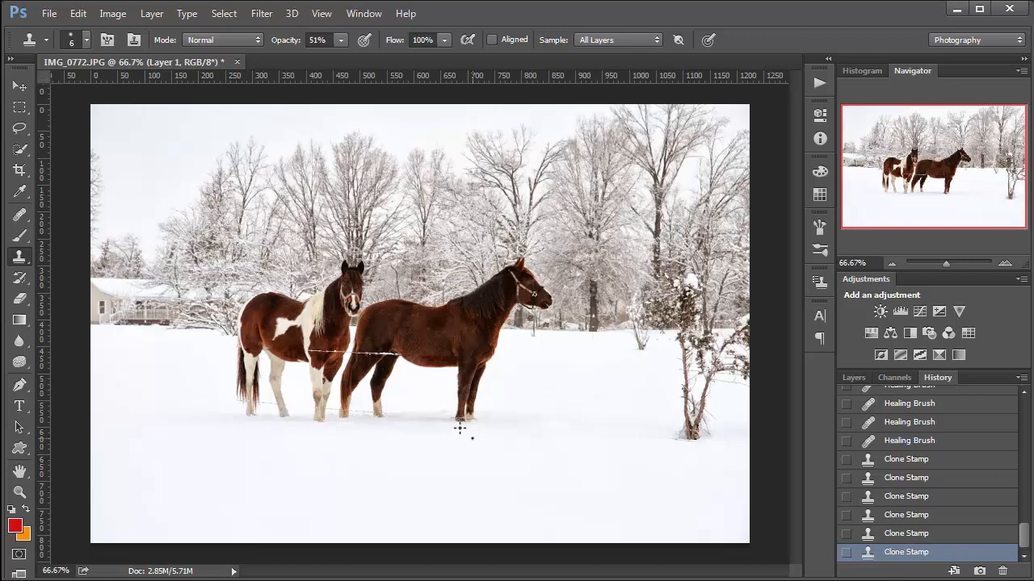
Set the Clone Stamp opacity to 100% and clone over the upper wire's end where the brown horse's belly meets its hind legs
{"action": "scroll", "coordinate": [369, 344], "scroll_direction": "up", "scroll_amount": 5}
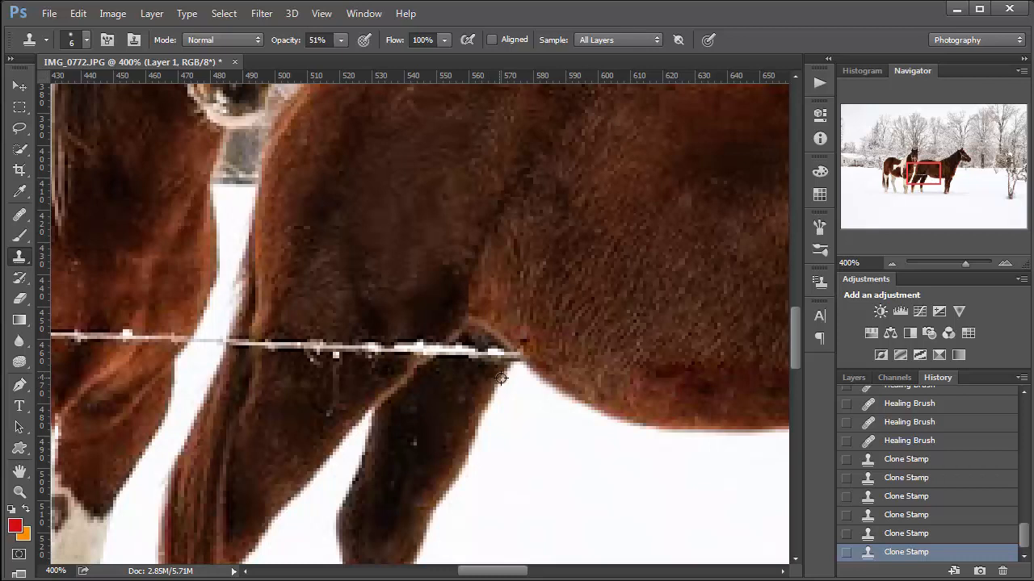
{"action": "mouse_move", "coordinate": [513, 358]}
{"action": "left_mouse_down"}
{"action": "mouse_move", "coordinate": [486, 355]}
{"action": "mouse_move", "coordinate": [494, 373]}
{"action": "left_mouse_up"}
{"action": "left_click", "coordinate": [341, 39]}
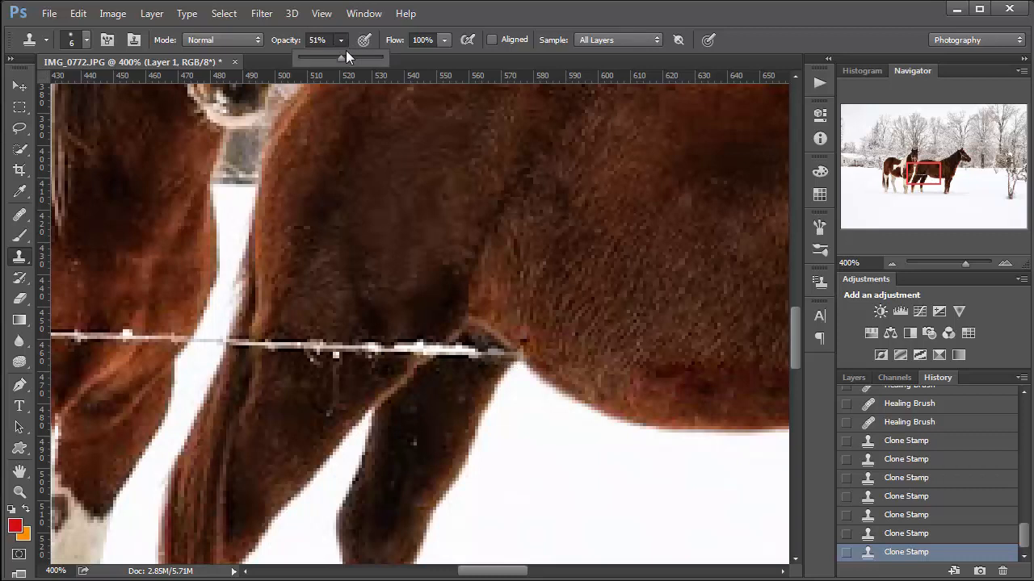
{"action": "left_click_drag", "start_coordinate": [344, 59], "coordinate": [383, 59]}
{"action": "left_click", "coordinate": [501, 376], "text": "alt"}
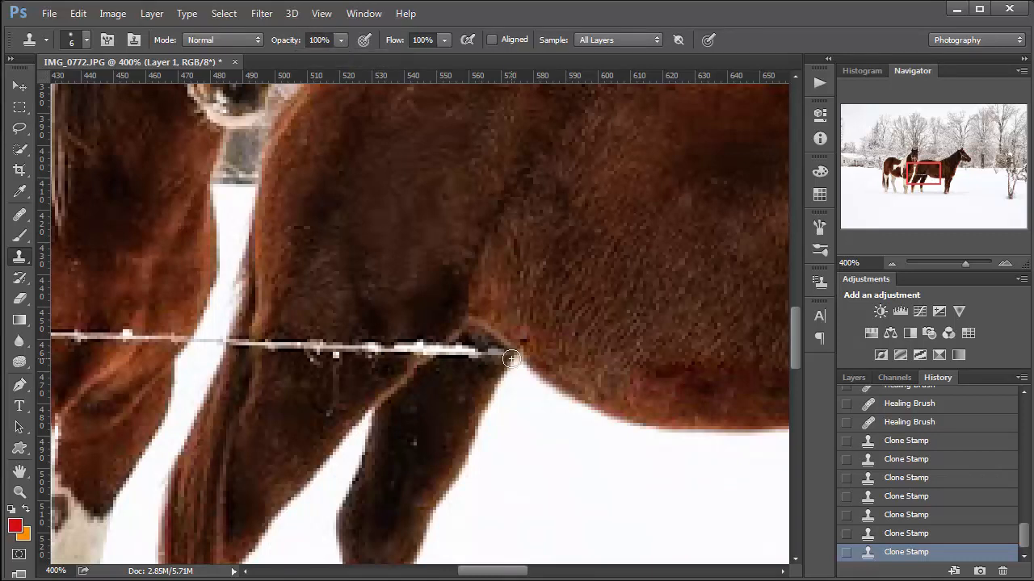
{"action": "left_click_drag", "start_coordinate": [511, 359], "coordinate": [482, 351]}
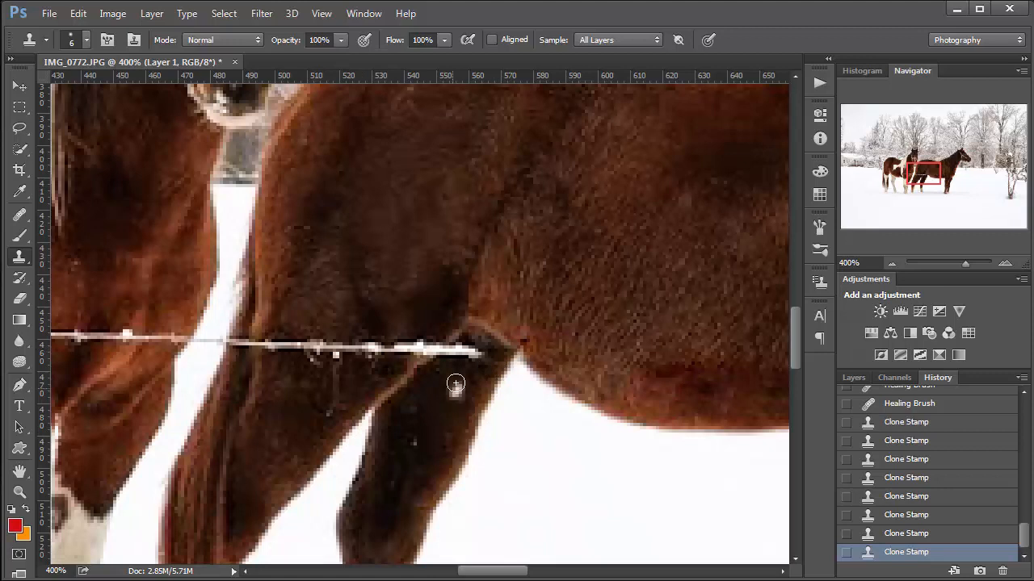
{"action": "left_click", "coordinate": [411, 369], "text": "alt"}
{"action": "left_click_drag", "start_coordinate": [435, 355], "coordinate": [427, 354]}
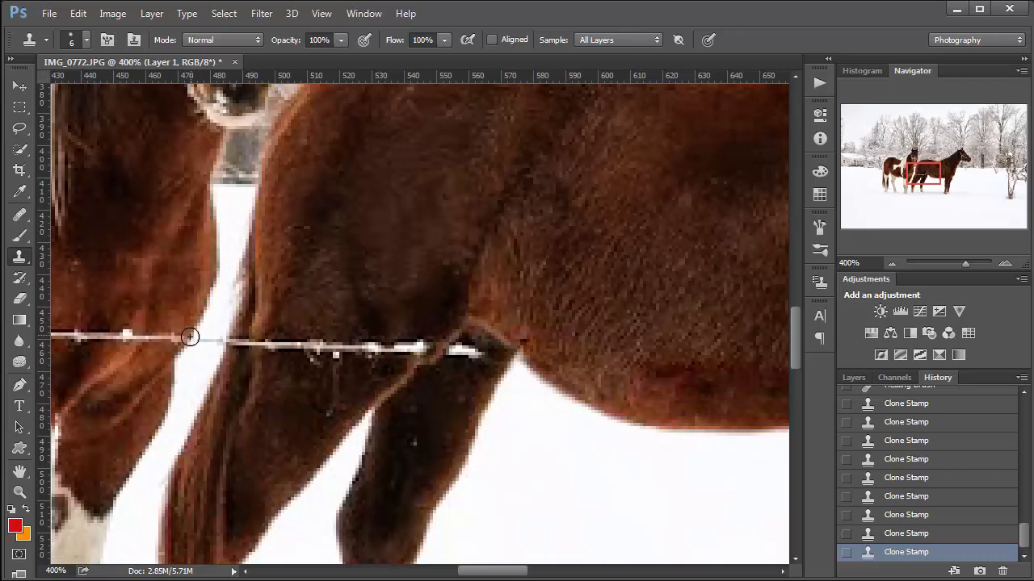
Clone away the upper wire across the snow gap between the horses and its remnant along the brown horse's inner thigh
{"action": "left_click_drag", "start_coordinate": [190, 338], "coordinate": [163, 338]}
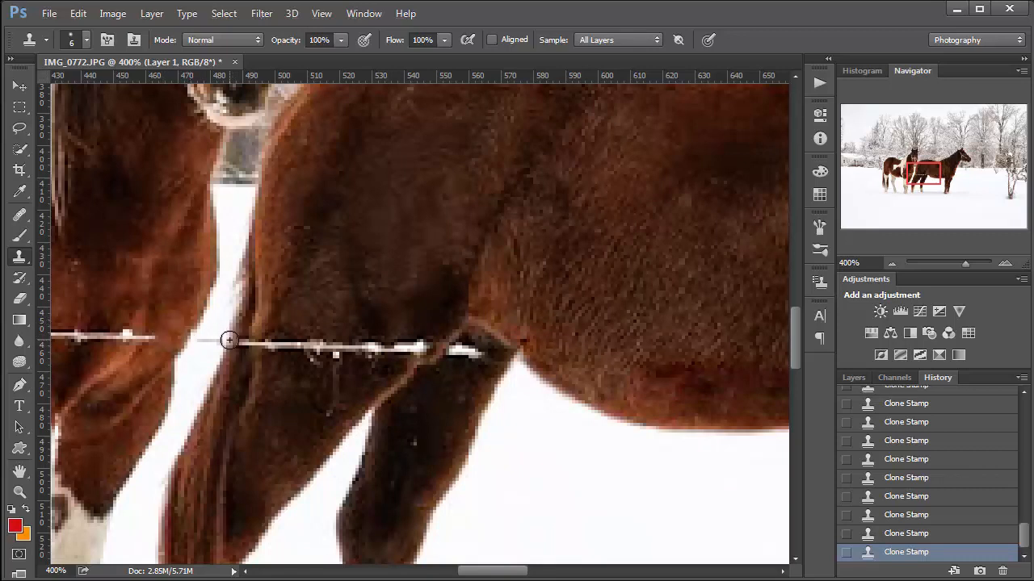
{"action": "left_click_drag", "start_coordinate": [227, 339], "coordinate": [236, 340]}
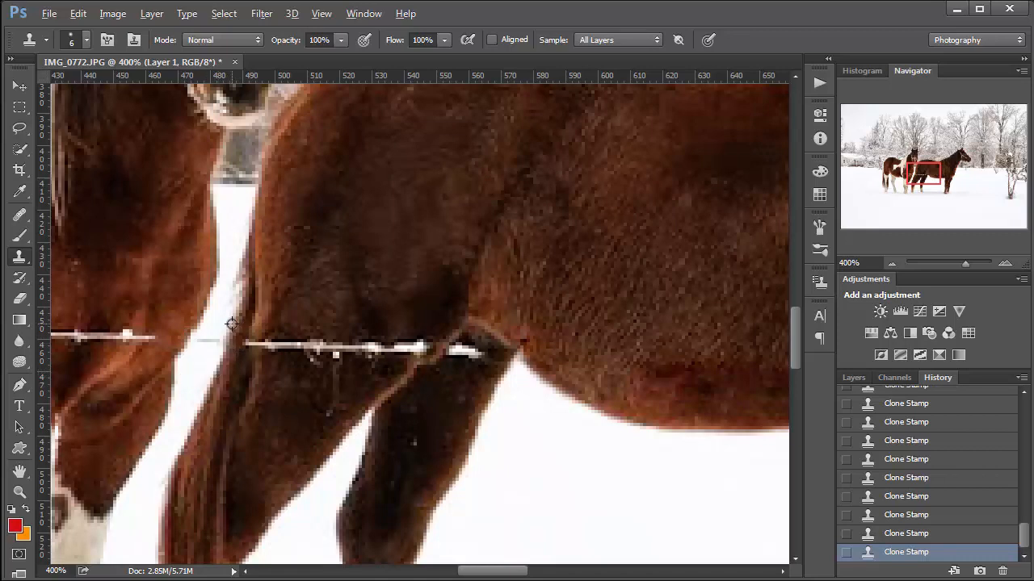
{"action": "left_click_drag", "start_coordinate": [226, 340], "coordinate": [201, 340]}
{"action": "left_click", "coordinate": [450, 349]}
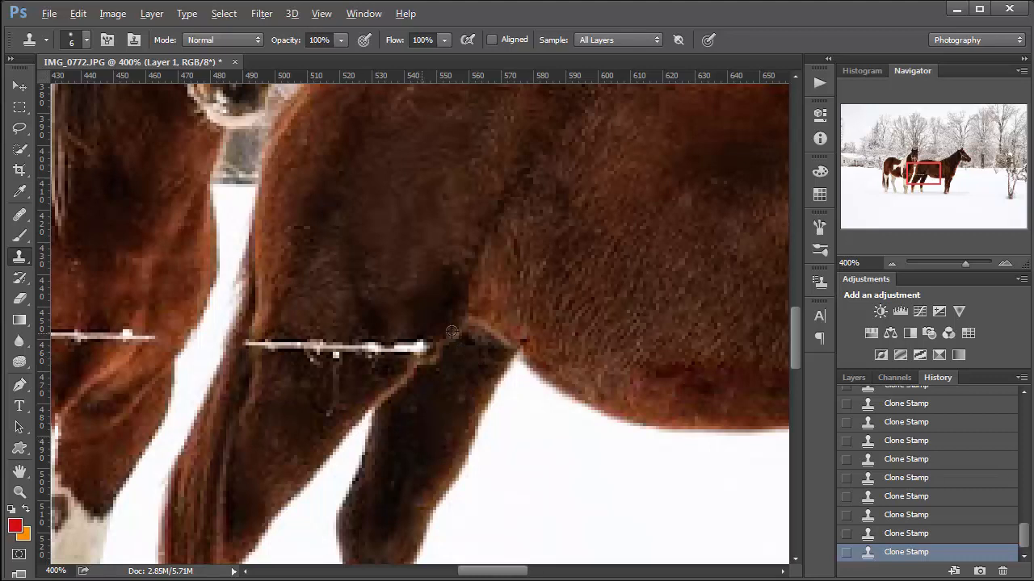
{"action": "left_click_drag", "start_coordinate": [433, 346], "coordinate": [398, 347]}
Clone over the wire's end beside the pinto's white chest stripe and the rough edge atop its far hind leg
{"action": "left_click_drag", "start_coordinate": [254, 417], "coordinate": [624, 434]}
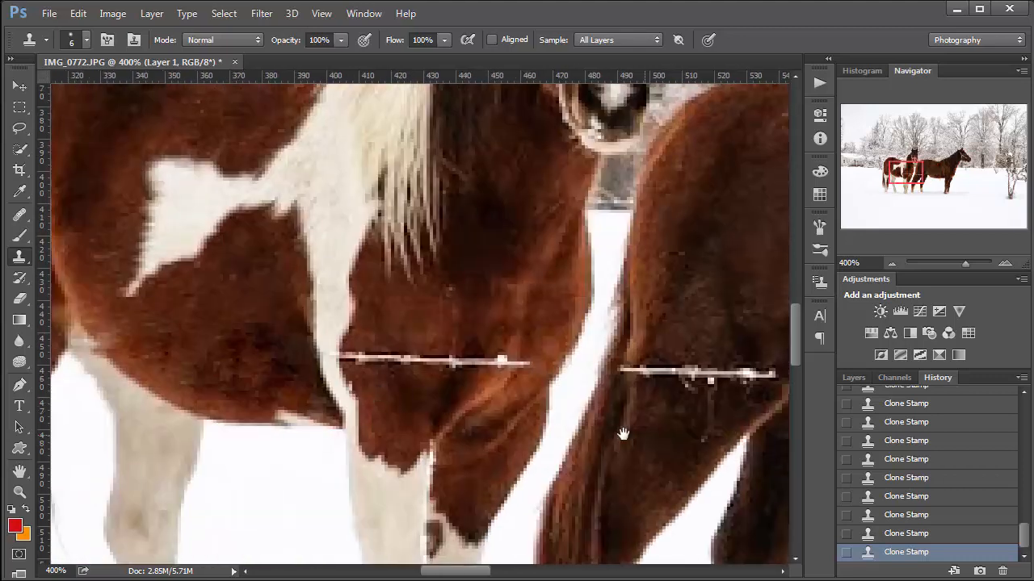
{"action": "left_click", "coordinate": [342, 334], "text": "alt"}
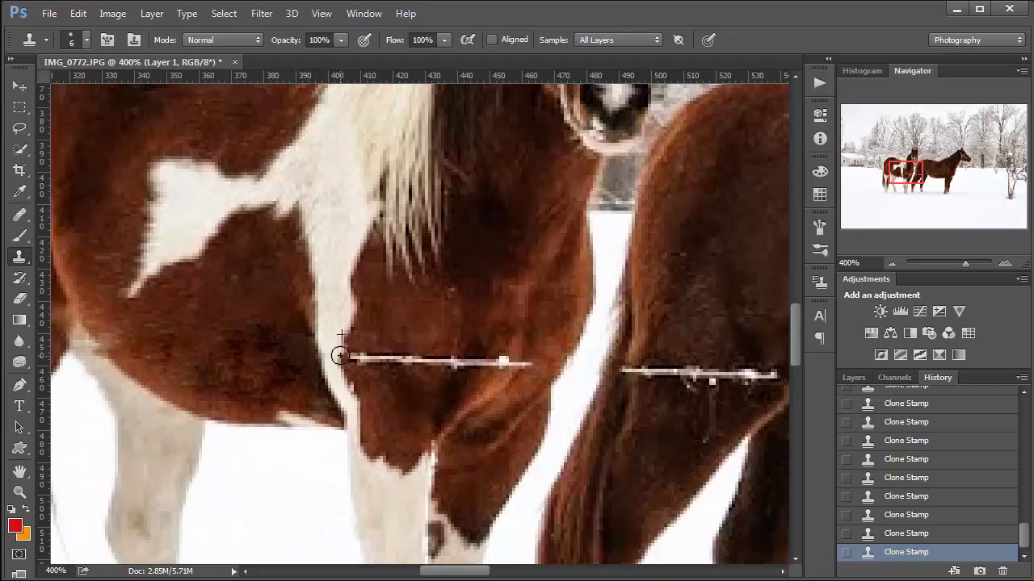
{"action": "mouse_move", "coordinate": [340, 356]}
{"action": "left_mouse_down"}
{"action": "mouse_move", "coordinate": [364, 360]}
{"action": "mouse_move", "coordinate": [350, 344]}
{"action": "mouse_move", "coordinate": [345, 355]}
{"action": "left_mouse_up"}
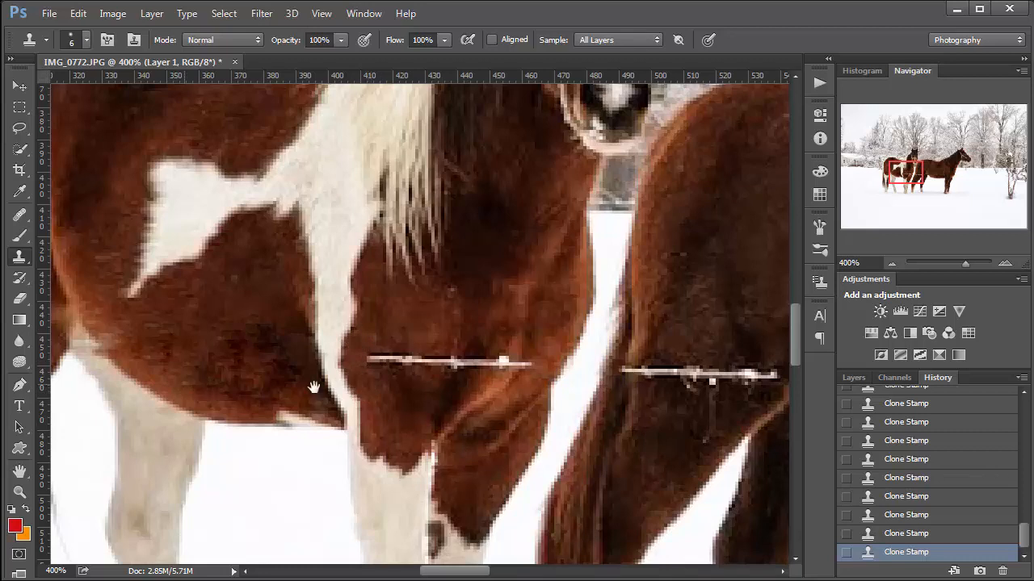
{"action": "left_click_drag", "start_coordinate": [313, 387], "coordinate": [520, 390]}
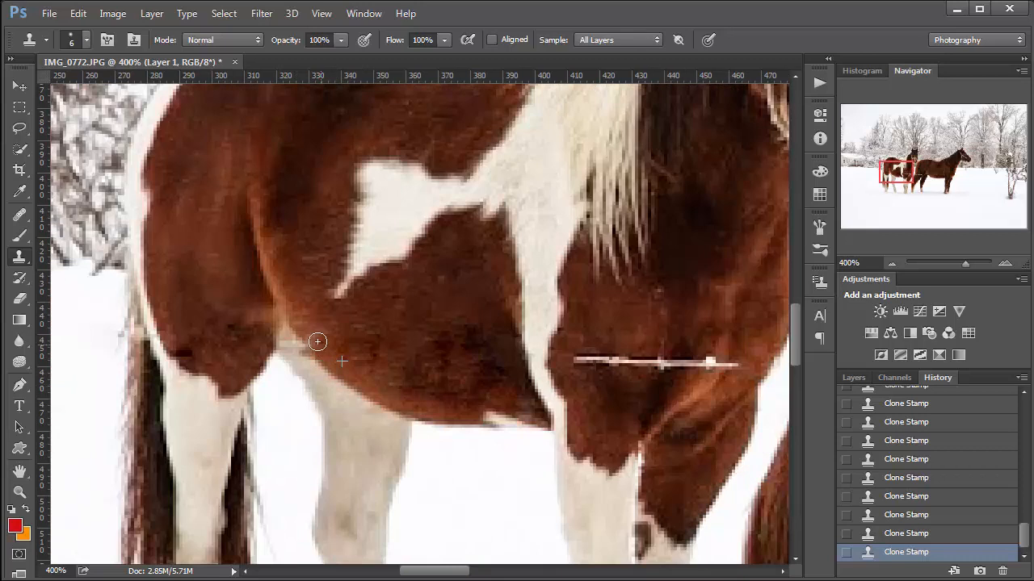
{"action": "left_click_drag", "start_coordinate": [317, 342], "coordinate": [286, 346]}
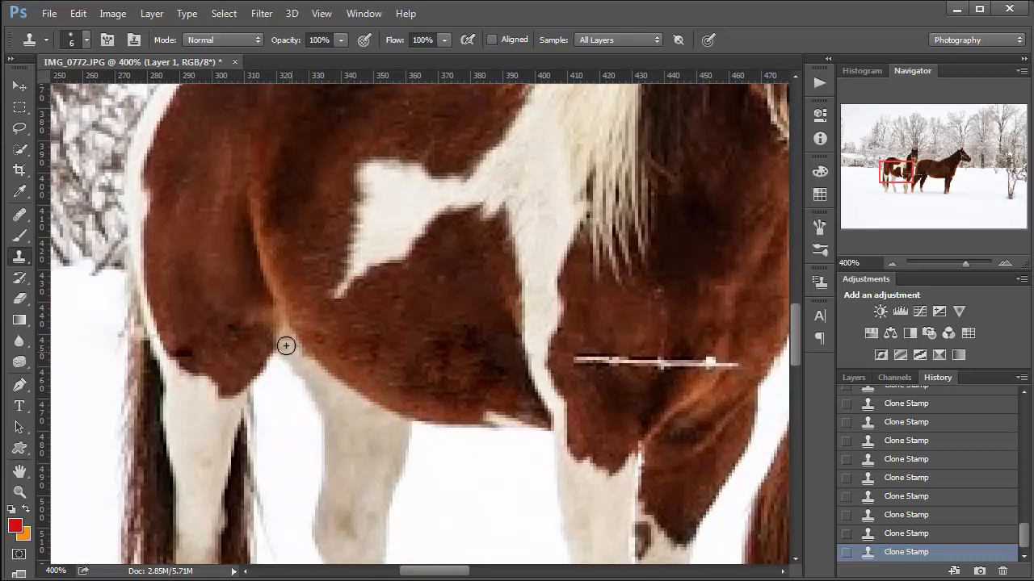
Clone away the lower wire across the pinto's tail, both hind legs and the snow around them
{"action": "mouse_move", "coordinate": [243, 385]}
{"action": "left_mouse_down"}
{"action": "mouse_move", "coordinate": [384, 377]}
{"action": "mouse_move", "coordinate": [393, 238]}
{"action": "left_mouse_up"}
{"action": "left_click_drag", "start_coordinate": [392, 354], "coordinate": [411, 255]}
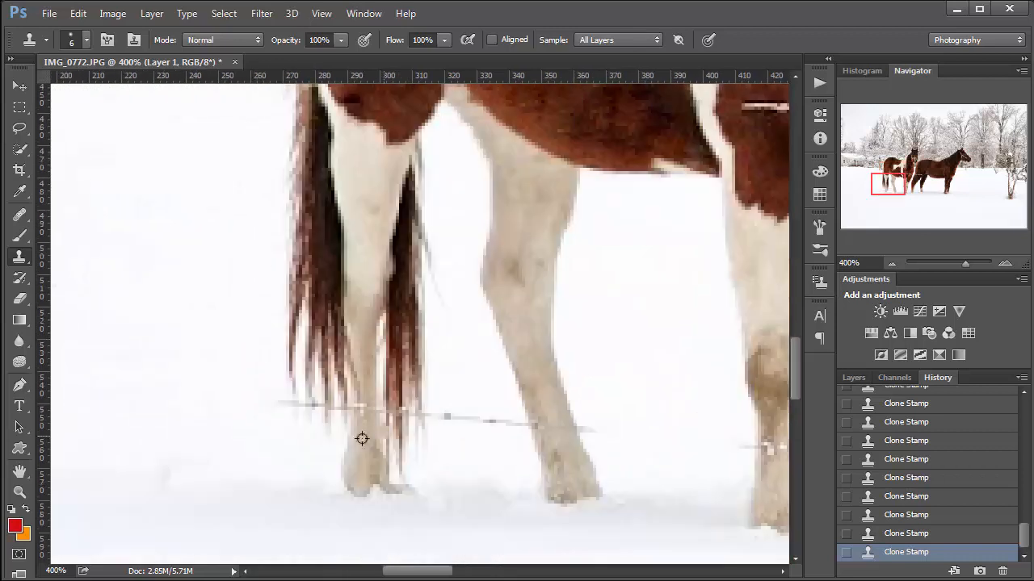
{"action": "left_click", "coordinate": [369, 436], "text": "alt"}
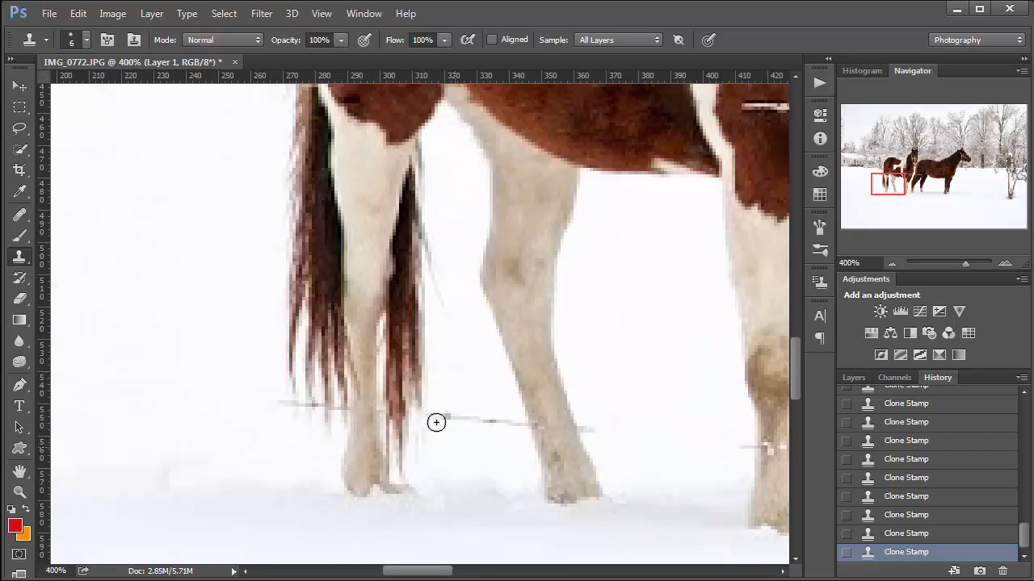
{"action": "left_click_drag", "start_coordinate": [439, 420], "coordinate": [450, 423]}
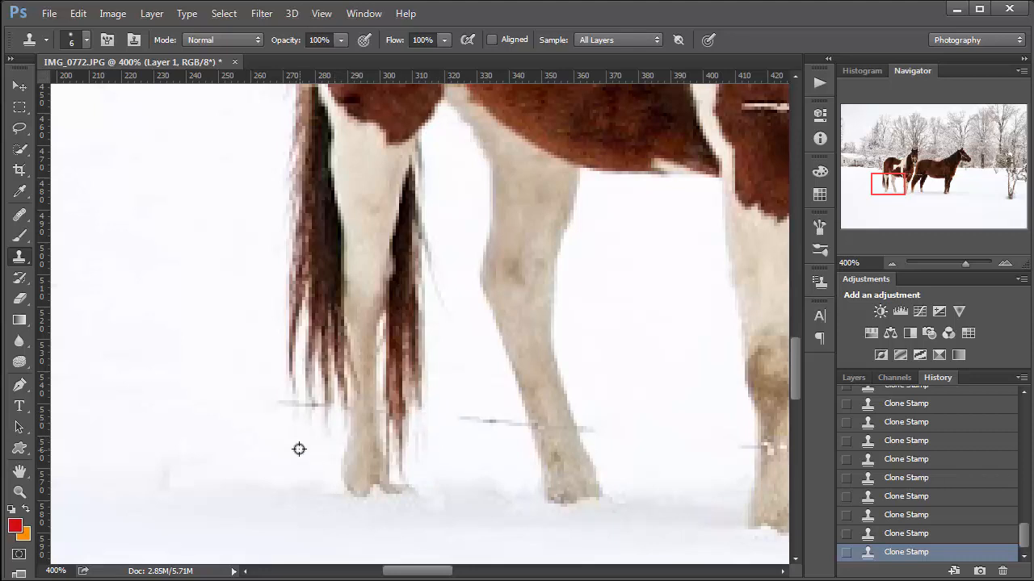
{"action": "left_click_drag", "start_coordinate": [319, 415], "coordinate": [314, 446]}
{"action": "left_click", "coordinate": [298, 404]}
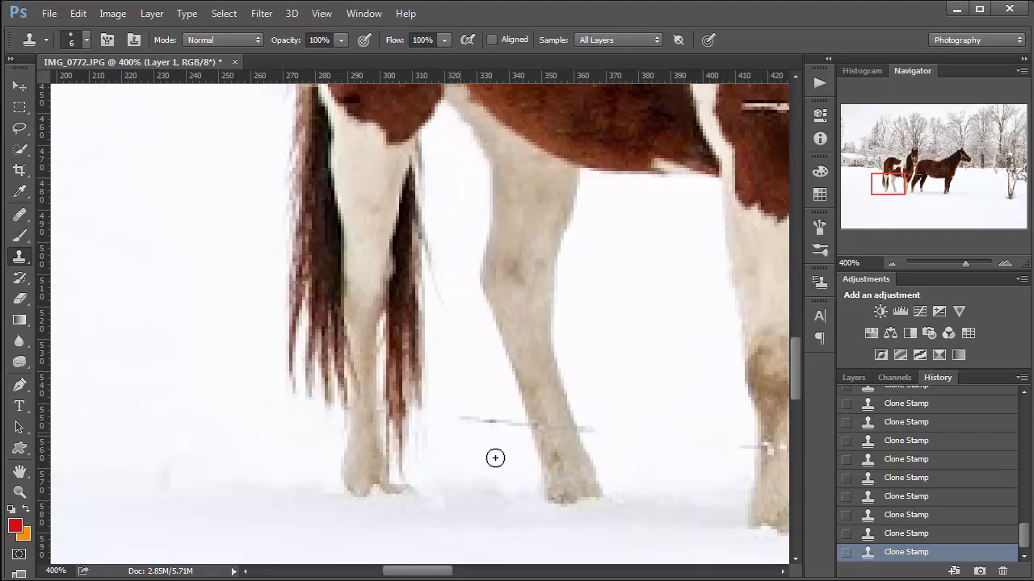
{"action": "left_click", "coordinate": [536, 446], "text": "alt"}
{"action": "left_click_drag", "start_coordinate": [528, 427], "coordinate": [450, 415]}
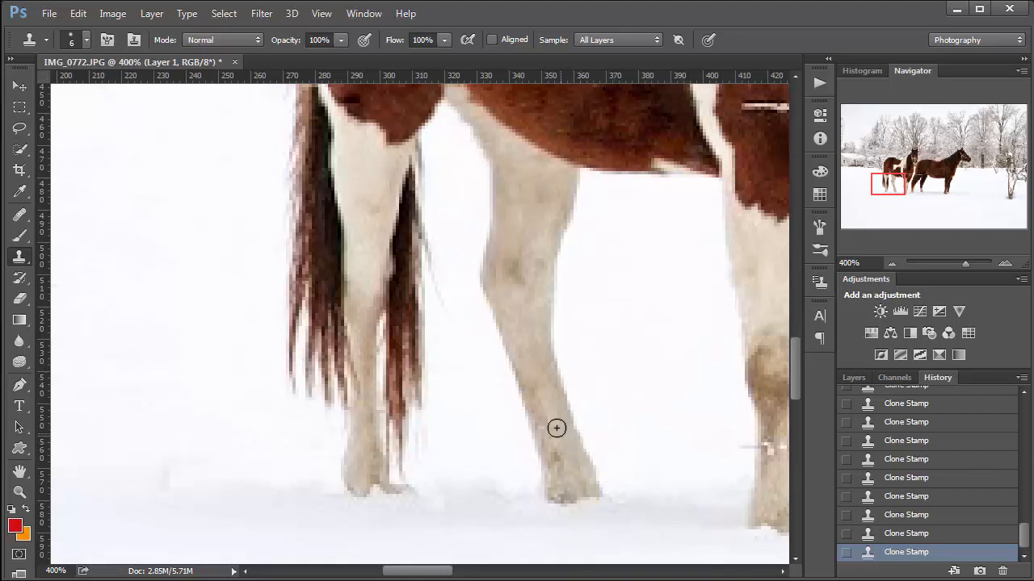
Clone away the lower wire across the pinto's front legs and the snow between them and the brown horse's tail
{"action": "left_click_drag", "start_coordinate": [662, 469], "coordinate": [512, 392]}
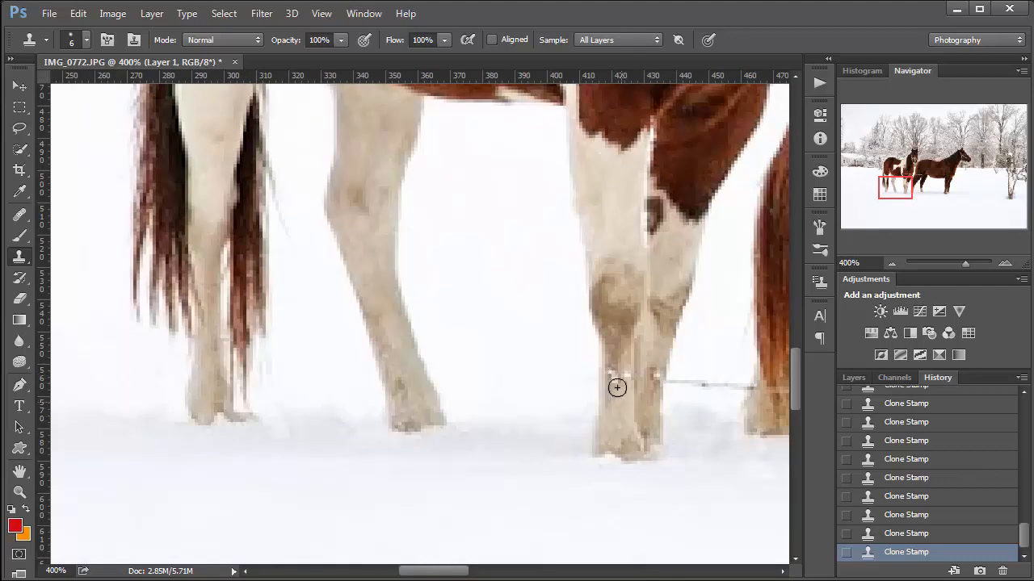
{"action": "mouse_move", "coordinate": [617, 388]}
{"action": "left_mouse_down"}
{"action": "mouse_move", "coordinate": [609, 376]}
{"action": "mouse_move", "coordinate": [662, 397]}
{"action": "mouse_move", "coordinate": [666, 411]}
{"action": "mouse_move", "coordinate": [675, 380]}
{"action": "mouse_move", "coordinate": [686, 383]}
{"action": "left_mouse_up"}
{"action": "left_click", "coordinate": [662, 356], "text": "alt"}
{"action": "left_click", "coordinate": [656, 377]}
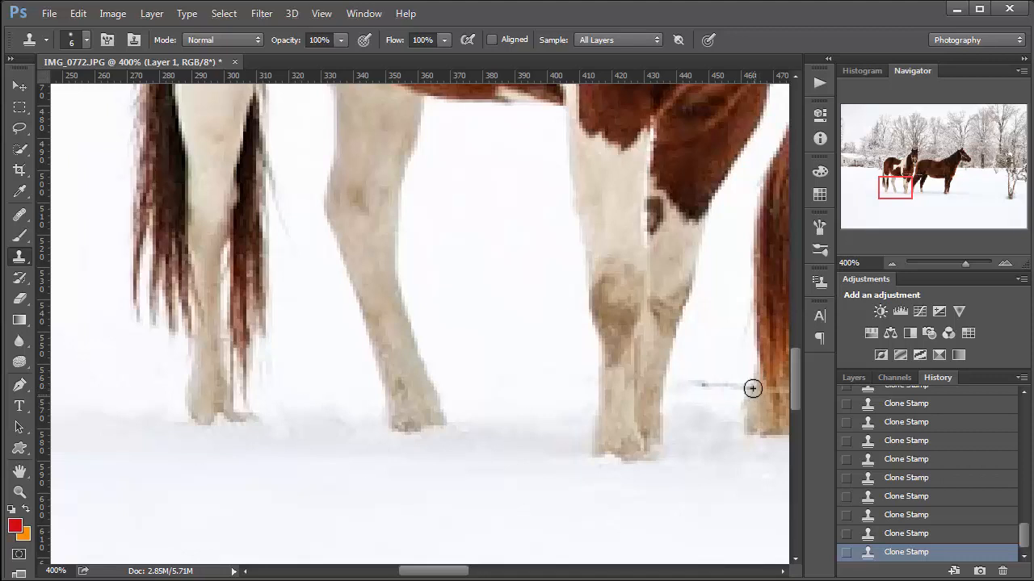
{"action": "mouse_move", "coordinate": [735, 387]}
{"action": "left_mouse_down"}
{"action": "mouse_move", "coordinate": [679, 388]}
{"action": "mouse_move", "coordinate": [740, 399]}
{"action": "mouse_move", "coordinate": [724, 388]}
{"action": "mouse_move", "coordinate": [678, 390]}
{"action": "left_mouse_up"}
{"action": "left_click", "coordinate": [678, 398], "text": "alt"}
{"action": "left_click", "coordinate": [713, 367], "text": "alt"}
{"action": "left_click", "coordinate": [723, 388]}
Clone away the lower wire across the brown horse's tail, both hind legs and the snow between them
{"action": "left_click_drag", "start_coordinate": [536, 386], "coordinate": [310, 356]}
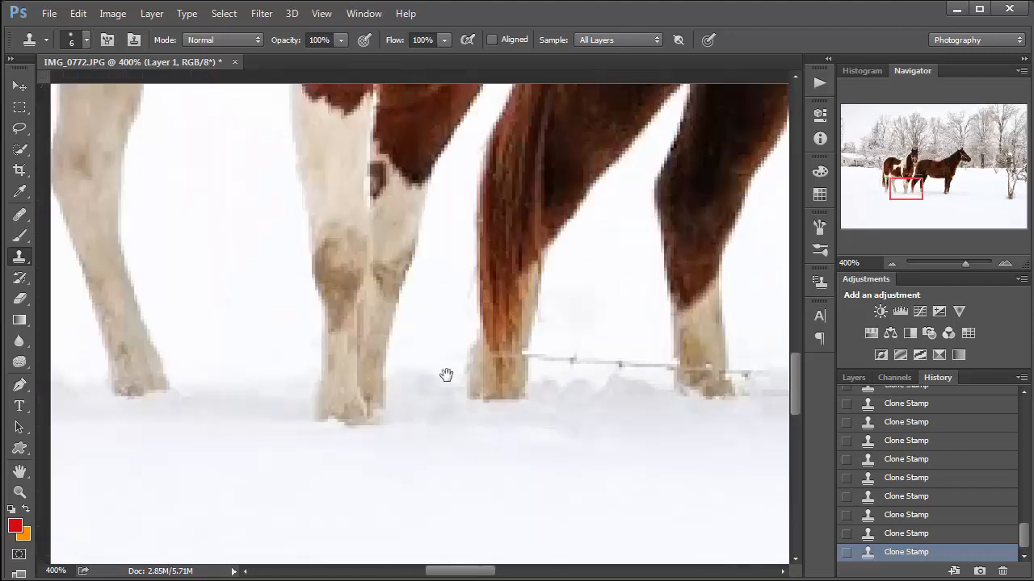
{"action": "left_click_drag", "start_coordinate": [464, 358], "coordinate": [443, 354]}
{"action": "left_click", "coordinate": [477, 333], "text": "alt"}
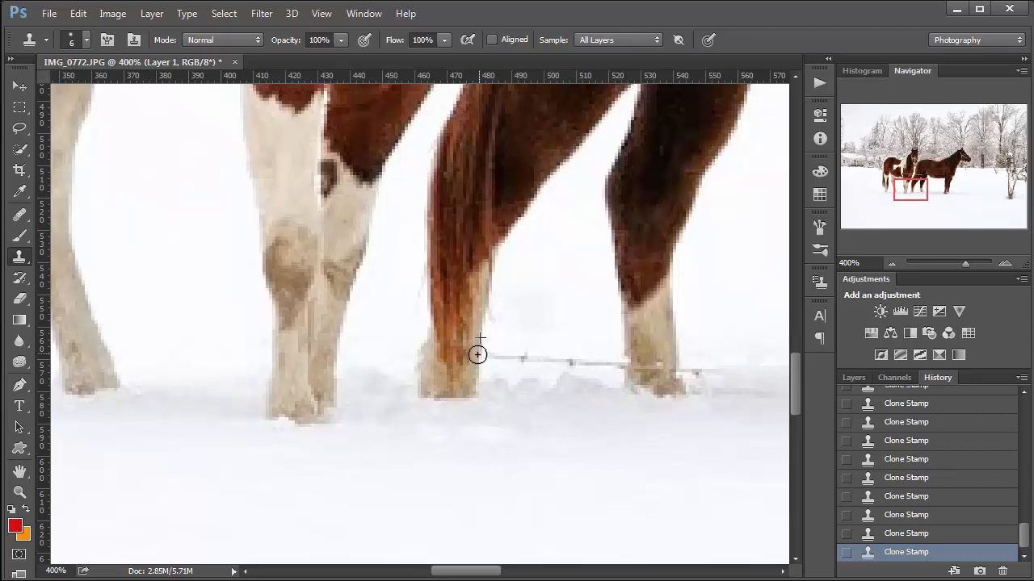
{"action": "left_click_drag", "start_coordinate": [478, 355], "coordinate": [523, 357]}
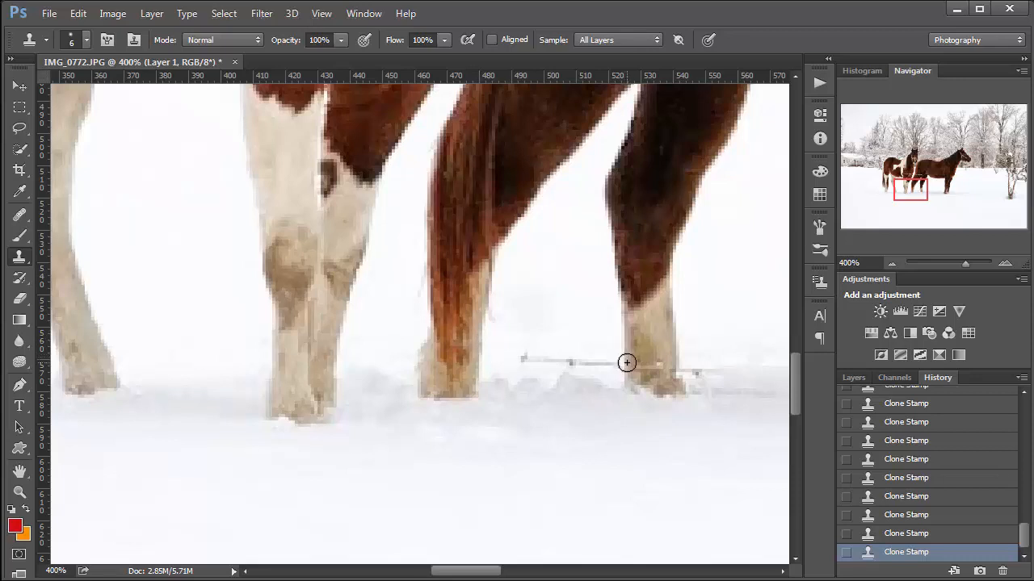
{"action": "left_click_drag", "start_coordinate": [627, 362], "coordinate": [517, 358]}
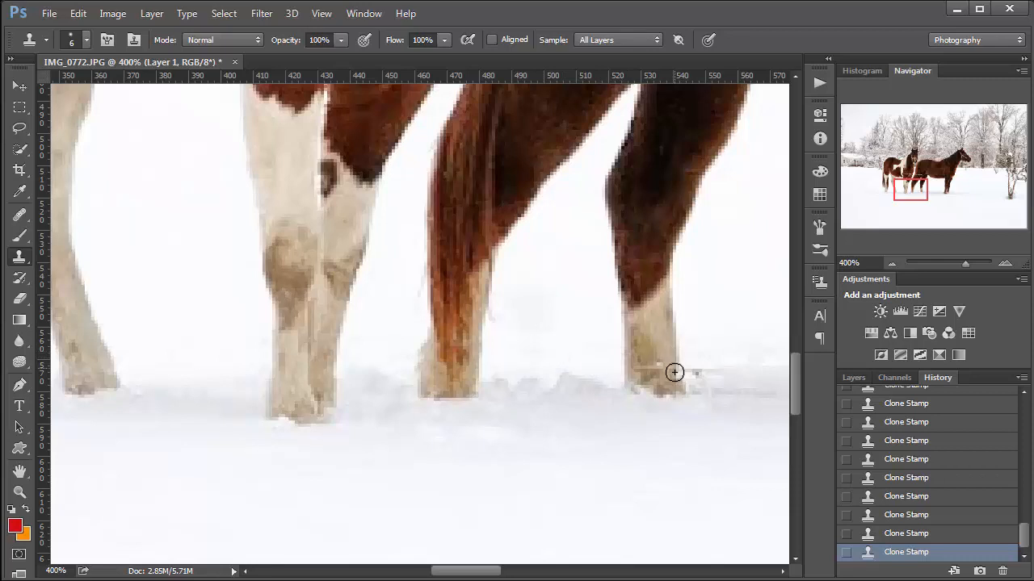
{"action": "mouse_move", "coordinate": [674, 369]}
{"action": "left_mouse_down"}
{"action": "mouse_move", "coordinate": [641, 369]}
{"action": "mouse_move", "coordinate": [715, 369]}
{"action": "mouse_move", "coordinate": [708, 382]}
{"action": "mouse_move", "coordinate": [679, 369]}
{"action": "mouse_move", "coordinate": [713, 367]}
{"action": "left_mouse_up"}
Heal the half of the upper wire nearest the brown horse across the pinto's chest with the size 7 Healing Brush
{"action": "key", "text": "space"}
{"action": "mouse_move", "coordinate": [756, 405]}
{"action": "left_mouse_down"}
{"action": "mouse_move", "coordinate": [428, 401]}
{"action": "mouse_move", "coordinate": [546, 468]}
{"action": "mouse_move", "coordinate": [594, 512]}
{"action": "left_mouse_up"}
{"action": "left_click_drag", "start_coordinate": [452, 315], "coordinate": [483, 429]}
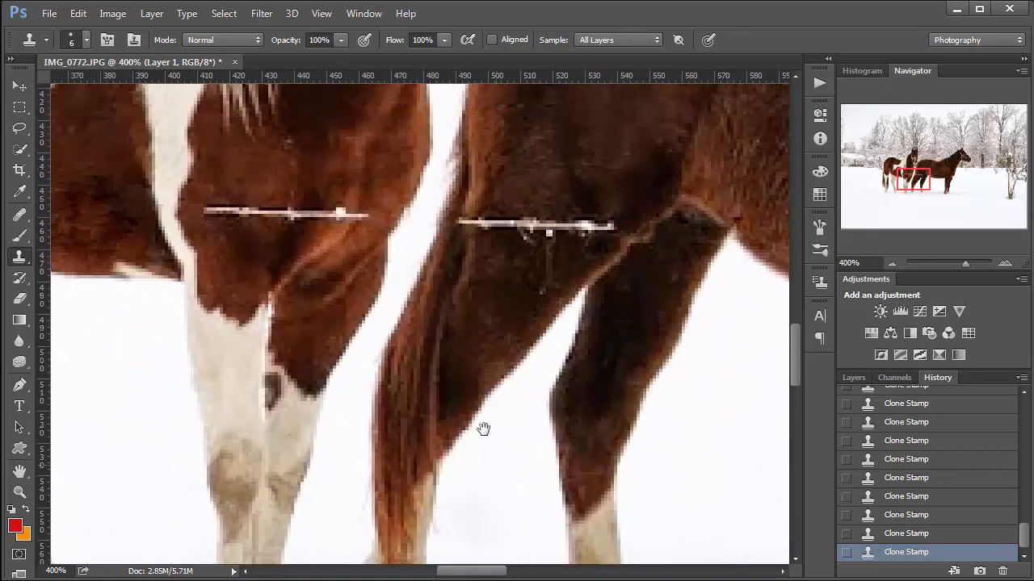
{"action": "left_click", "coordinate": [21, 240]}
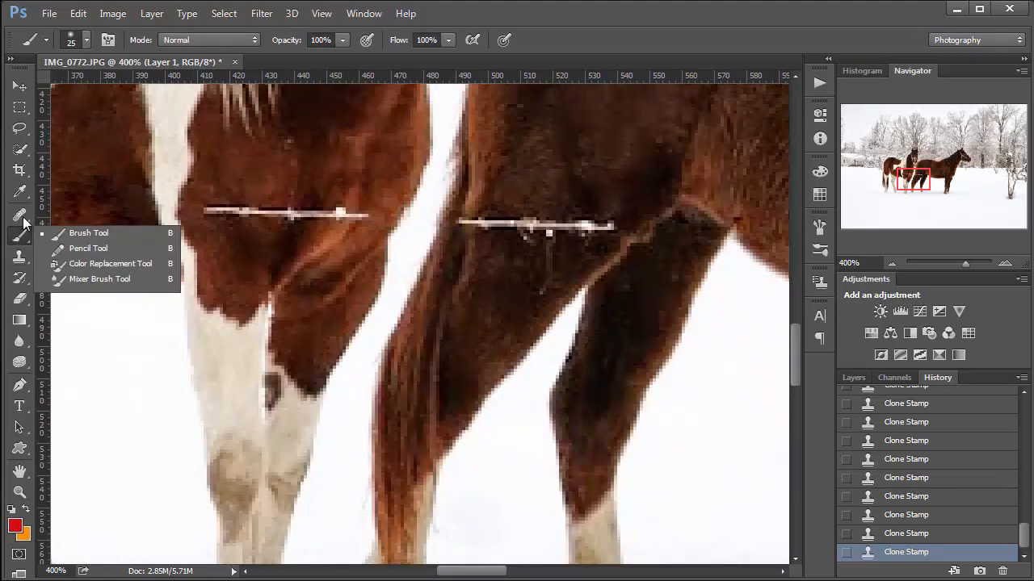
{"action": "left_click", "coordinate": [19, 215]}
{"action": "right_click", "coordinate": [19, 215]}
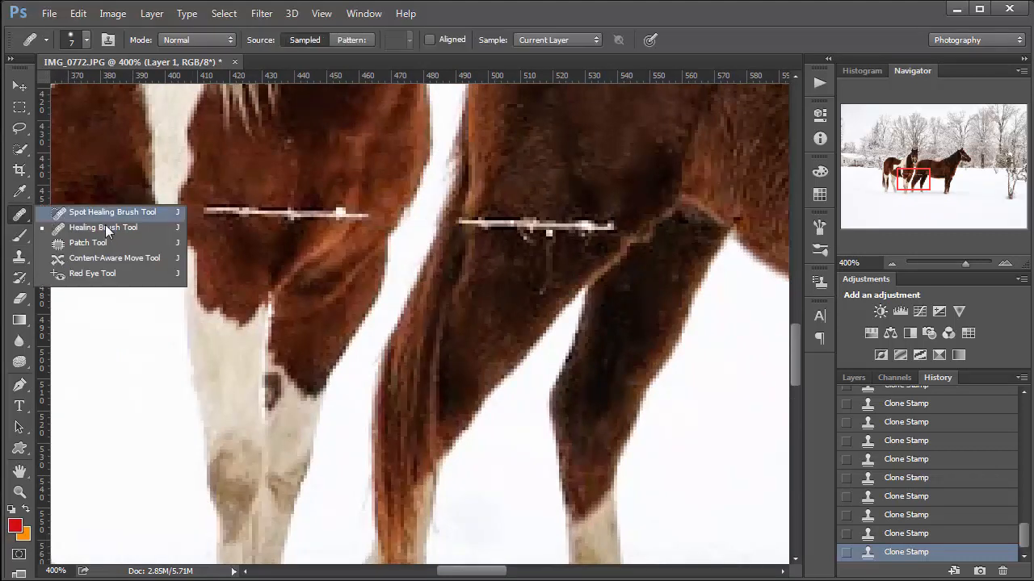
{"action": "left_click", "coordinate": [322, 221]}
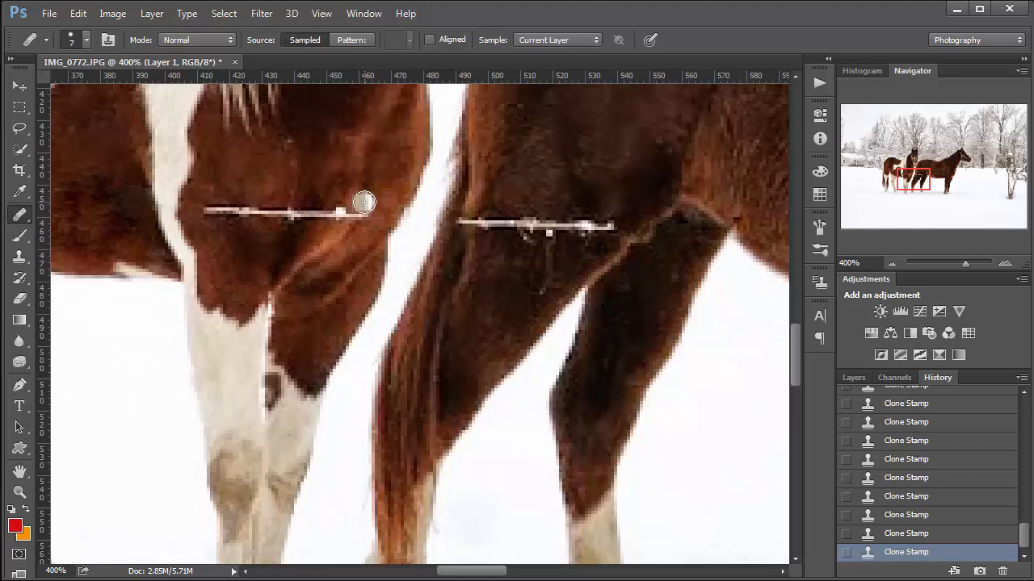
{"action": "left_click", "coordinate": [364, 198], "text": "alt"}
{"action": "mouse_move", "coordinate": [364, 211]}
{"action": "left_mouse_down"}
{"action": "mouse_move", "coordinate": [301, 214]}
{"action": "mouse_move", "coordinate": [293, 231]}
{"action": "mouse_move", "coordinate": [335, 229]}
{"action": "mouse_move", "coordinate": [300, 229]}
{"action": "left_mouse_up"}
{"action": "left_click", "coordinate": [312, 211], "text": "alt"}
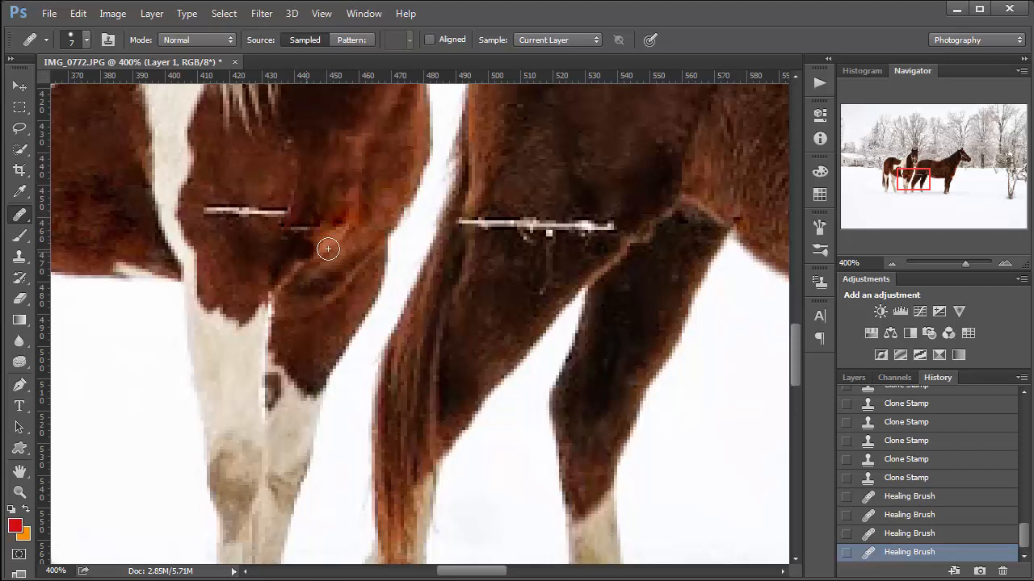
Heal the leftover dark smudges along the fold on the pinto's chest, undoing the last stroke
{"action": "left_click", "coordinate": [334, 250], "text": "alt"}
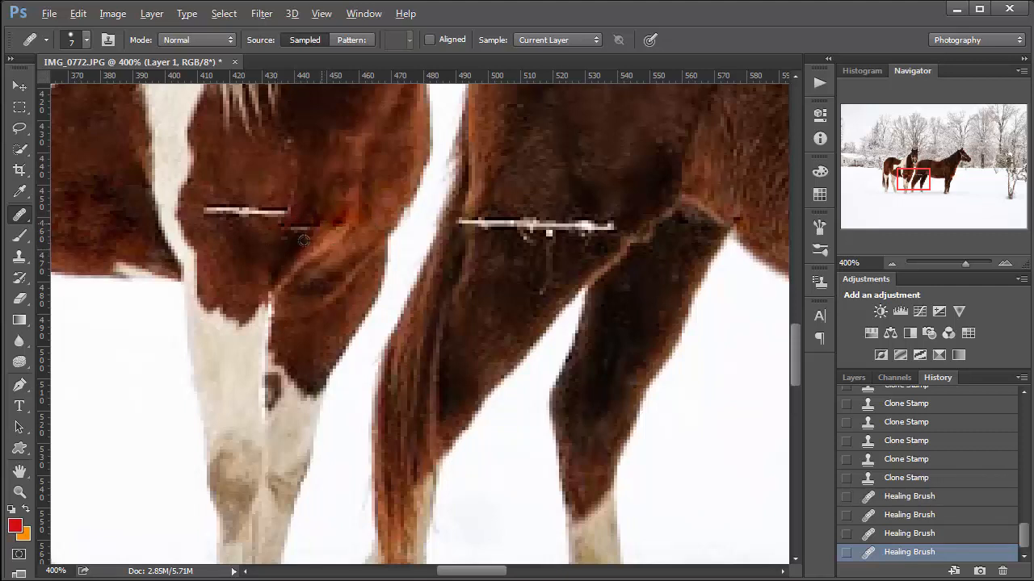
{"action": "mouse_move", "coordinate": [314, 244]}
{"action": "left_mouse_down"}
{"action": "mouse_move", "coordinate": [337, 226]}
{"action": "mouse_move", "coordinate": [293, 237]}
{"action": "mouse_move", "coordinate": [337, 218]}
{"action": "left_mouse_up"}
{"action": "left_click", "coordinate": [330, 242], "text": "alt"}
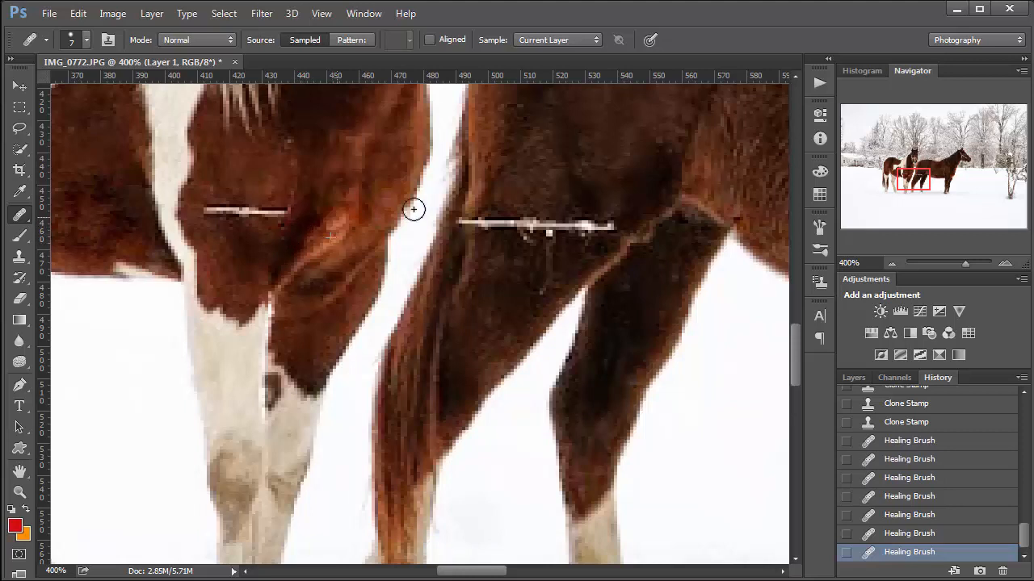
{"action": "key", "text": "ctrl+z"}
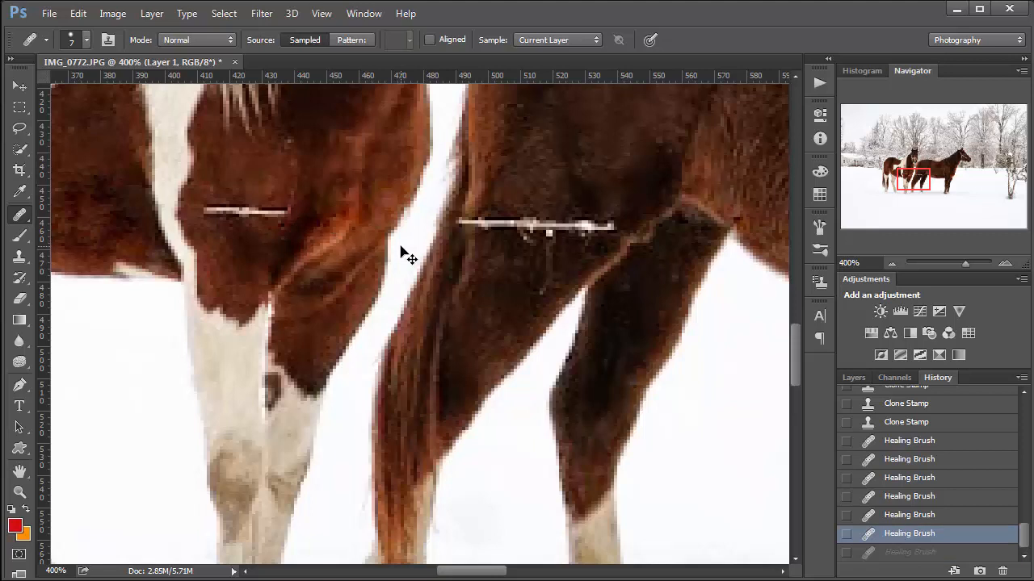
Remove the remaining wire piece on the pinto's chest with the size 9 Content-Aware Spot Healing Brush
{"action": "right_click", "coordinate": [19, 213]}
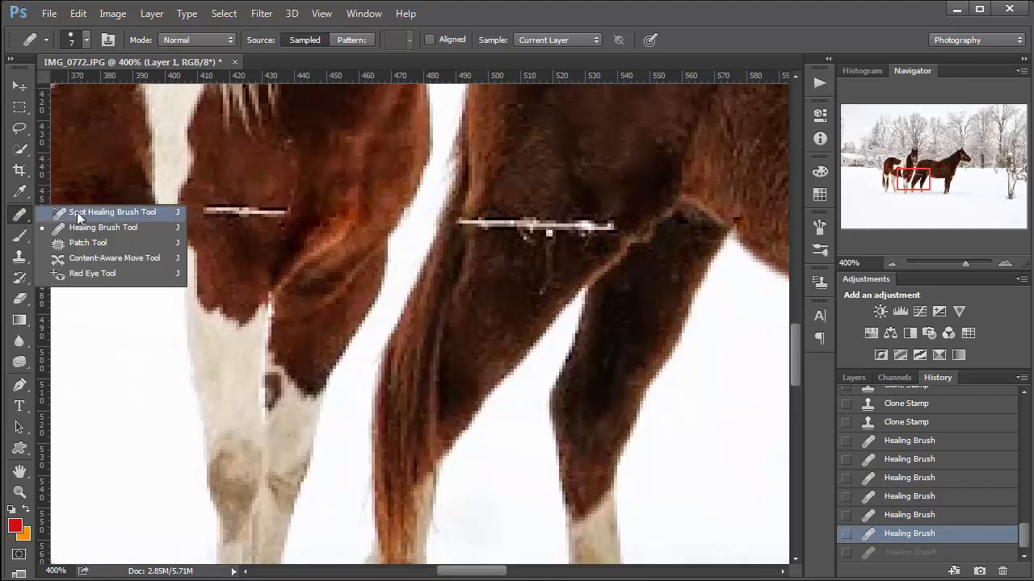
{"action": "left_click", "coordinate": [102, 212]}
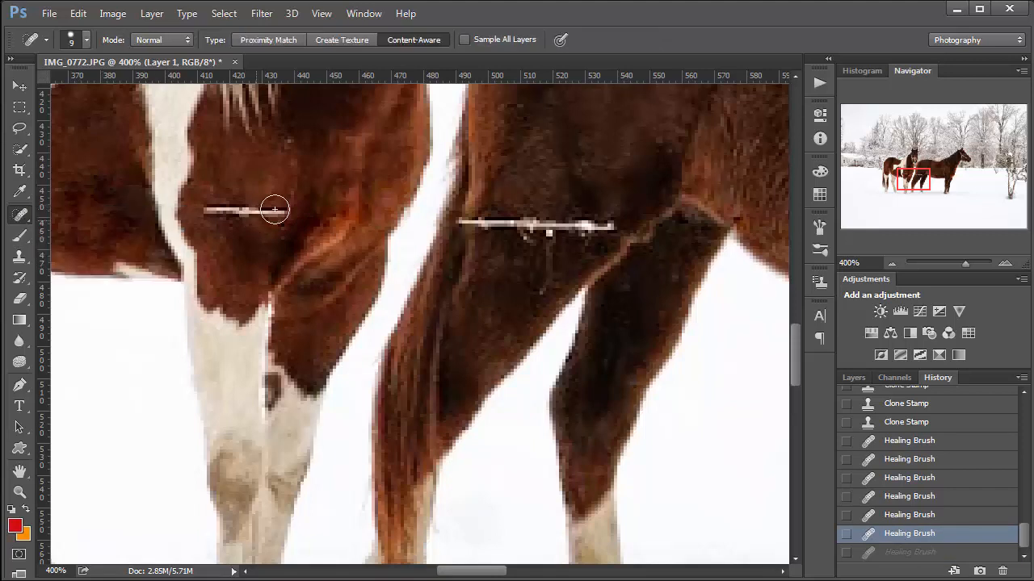
{"action": "left_click", "coordinate": [273, 212]}
{"action": "left_click_drag", "start_coordinate": [250, 212], "coordinate": [209, 212]}
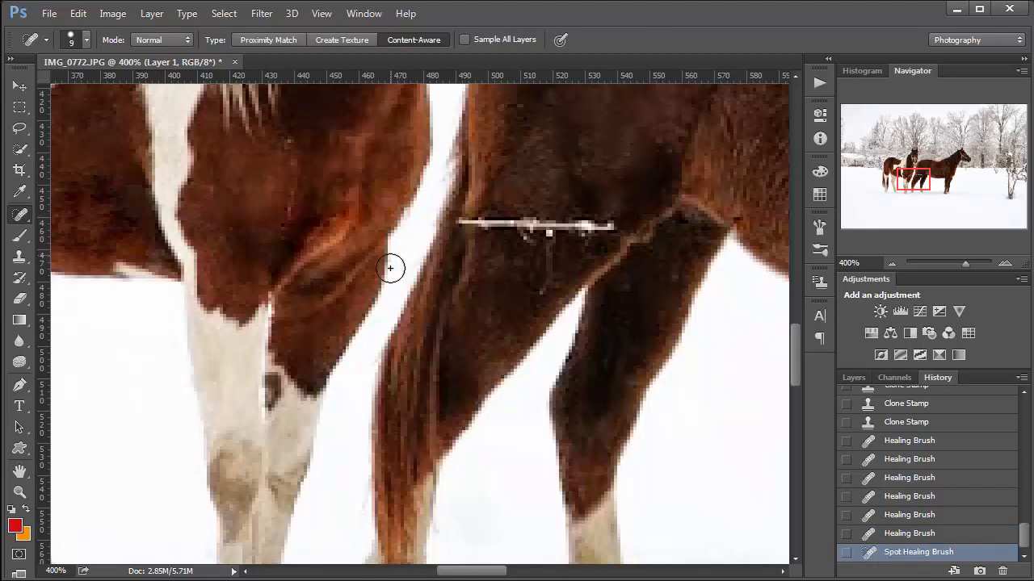
Remove the wire and its leftover marks across the brown horse's hindquarter and tail with the size 9 Content-Aware Spot Healing Brush
{"action": "mouse_move", "coordinate": [622, 223]}
{"action": "left_mouse_down"}
{"action": "mouse_move", "coordinate": [550, 227]}
{"action": "mouse_move", "coordinate": [611, 245]}
{"action": "mouse_move", "coordinate": [586, 272]}
{"action": "mouse_move", "coordinate": [536, 209]}
{"action": "mouse_move", "coordinate": [544, 230]}
{"action": "mouse_move", "coordinate": [497, 234]}
{"action": "left_mouse_up"}
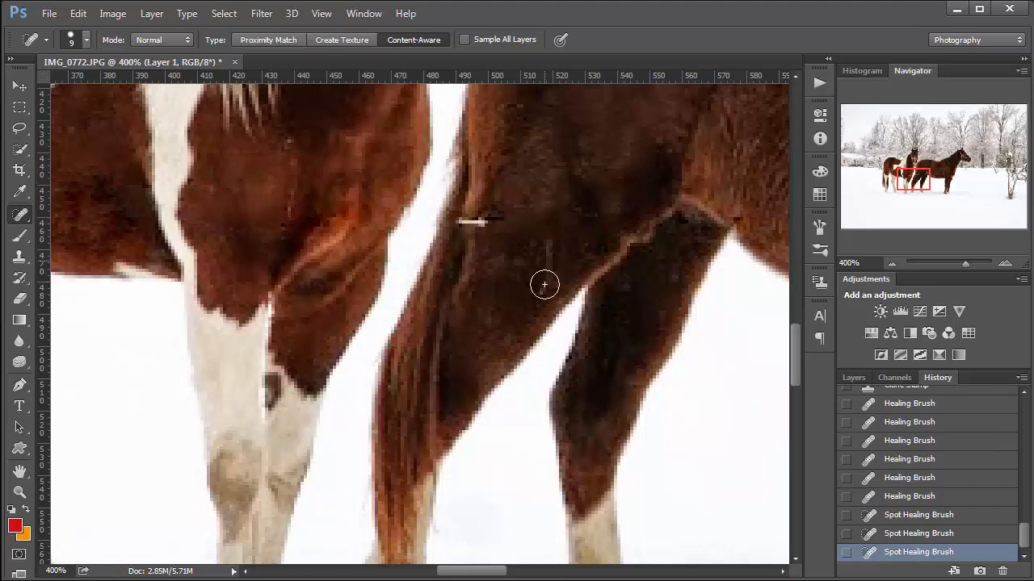
{"action": "left_click_drag", "start_coordinate": [545, 281], "coordinate": [533, 308]}
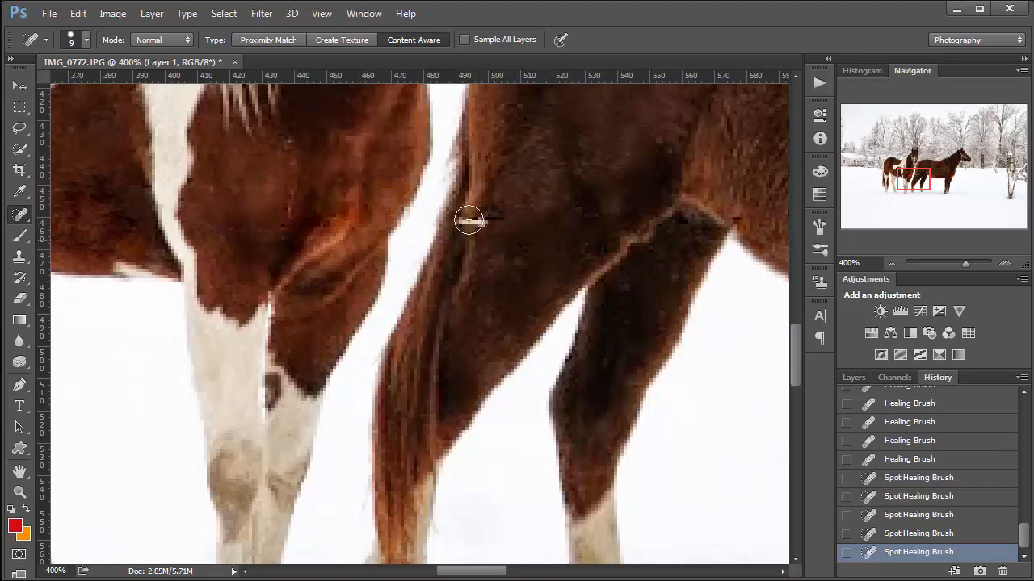
{"action": "left_click", "coordinate": [473, 221]}
{"action": "left_click", "coordinate": [492, 229]}
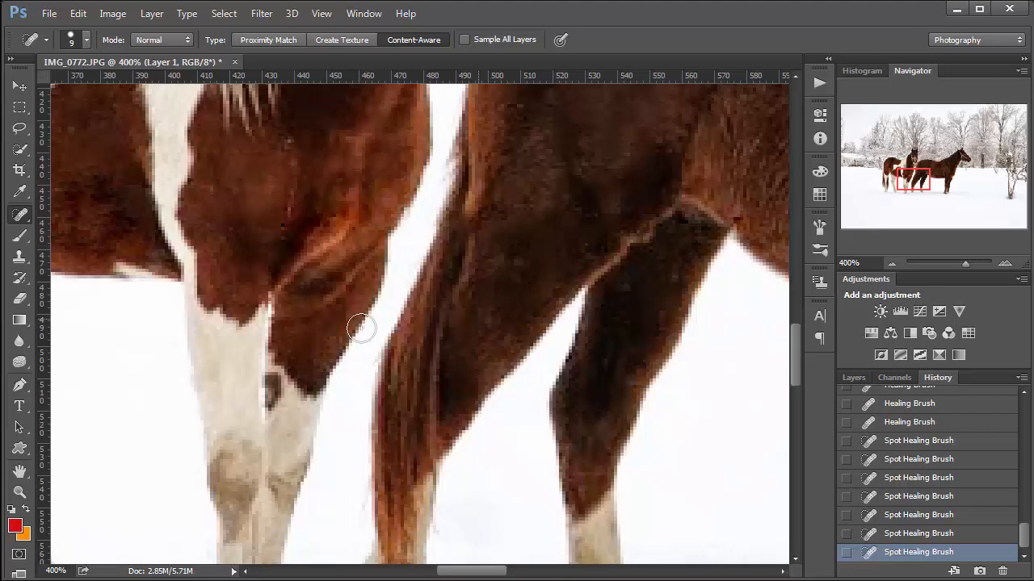
Spot-heal the leftover marks on the pinto's flank and upper hind leg, then check the whole photo
{"action": "mouse_move", "coordinate": [361, 328]}
{"action": "left_mouse_down"}
{"action": "mouse_move", "coordinate": [724, 330]}
{"action": "mouse_move", "coordinate": [837, 458]}
{"action": "left_mouse_up"}
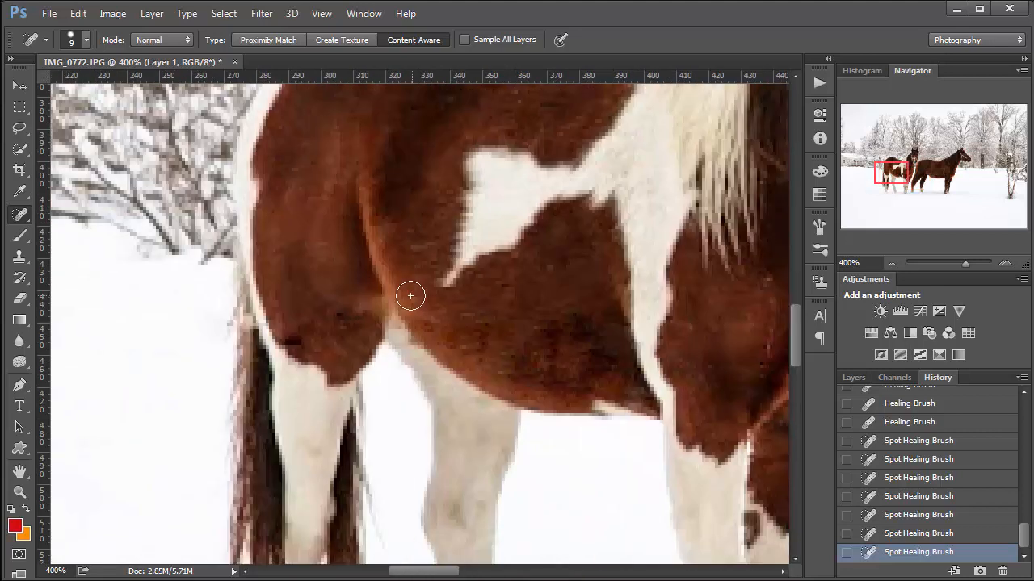
{"action": "left_click_drag", "start_coordinate": [407, 294], "coordinate": [435, 320]}
{"action": "left_click", "coordinate": [355, 320]}
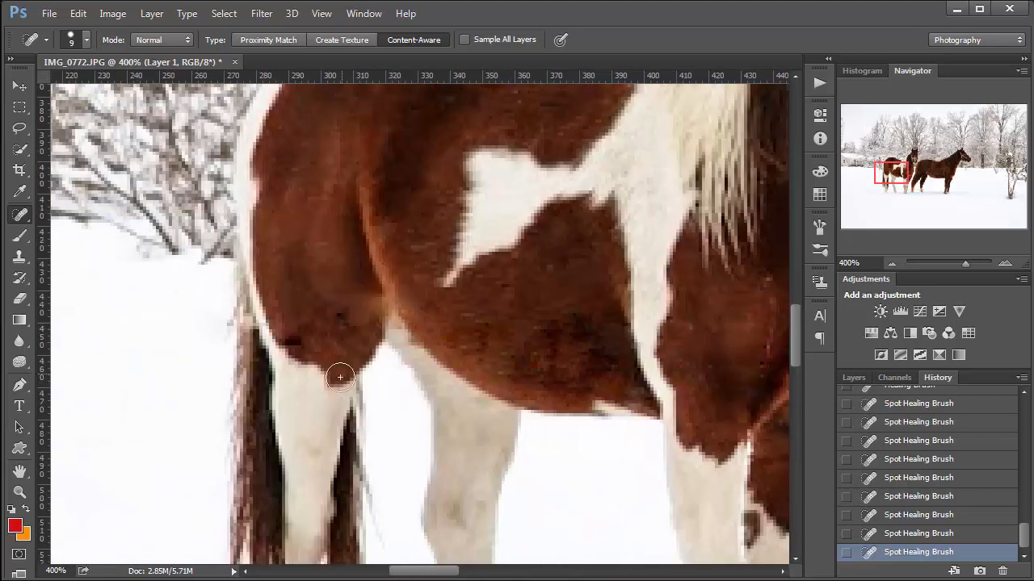
{"action": "left_click_drag", "start_coordinate": [314, 310], "coordinate": [194, 311]}
{"action": "left_click_drag", "start_coordinate": [751, 304], "coordinate": [544, 315]}
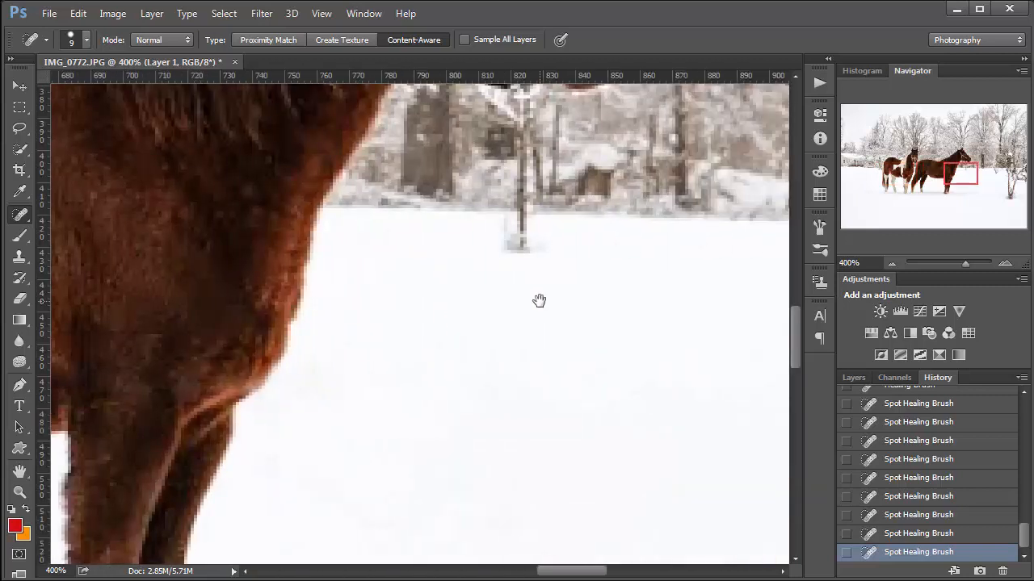
{"action": "key", "text": "ctrl+0"}
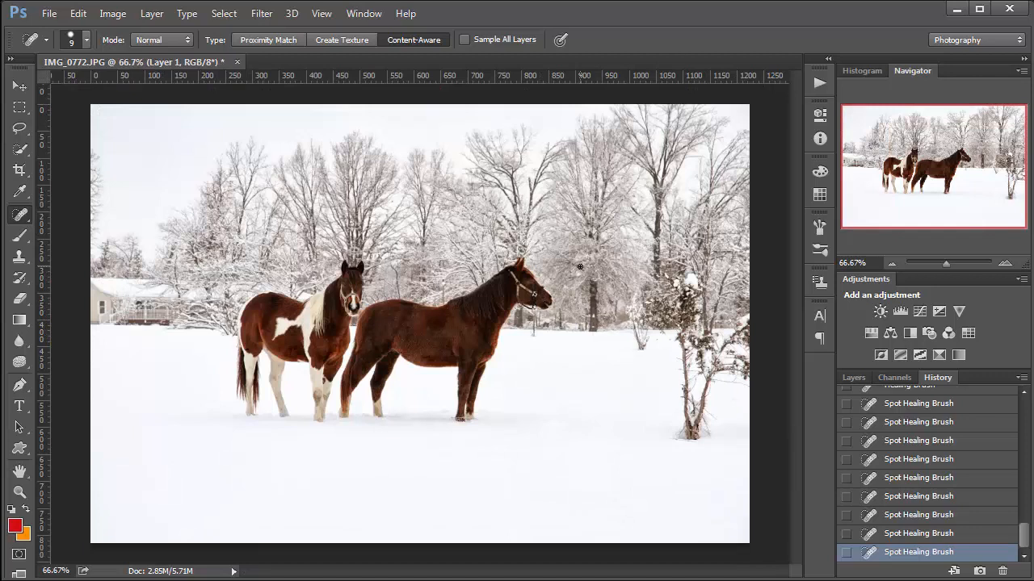
Heal the upper wire below the small tree's right-hand branch, using the Healing Brush at size 4 with clean snow as source
{"action": "left_click", "coordinate": [725, 391]}
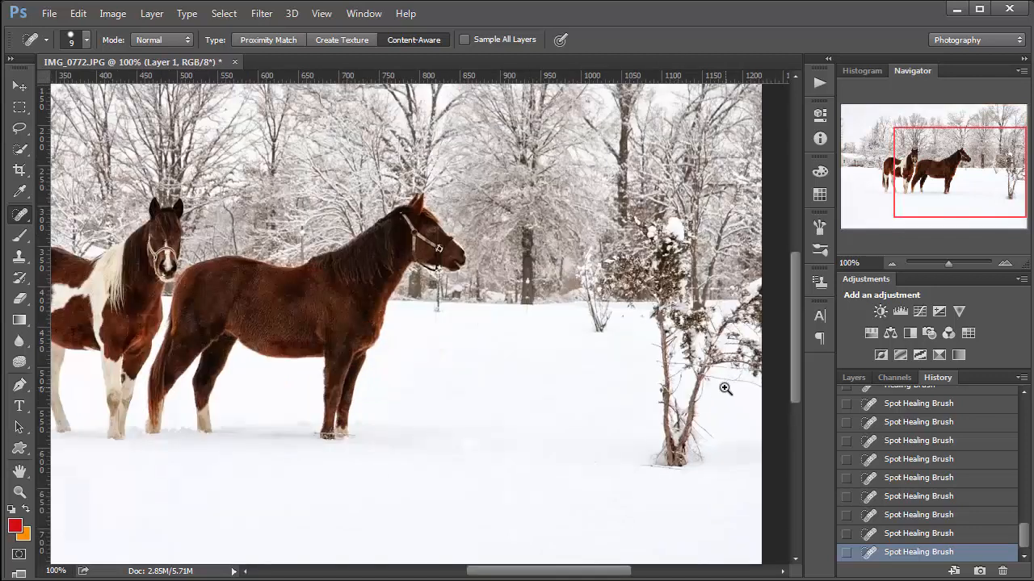
{"action": "left_click", "coordinate": [722, 396]}
{"action": "left_click", "coordinate": [721, 396]}
{"action": "left_click", "coordinate": [722, 398]}
{"action": "left_click_drag", "start_coordinate": [722, 399], "coordinate": [498, 359]}
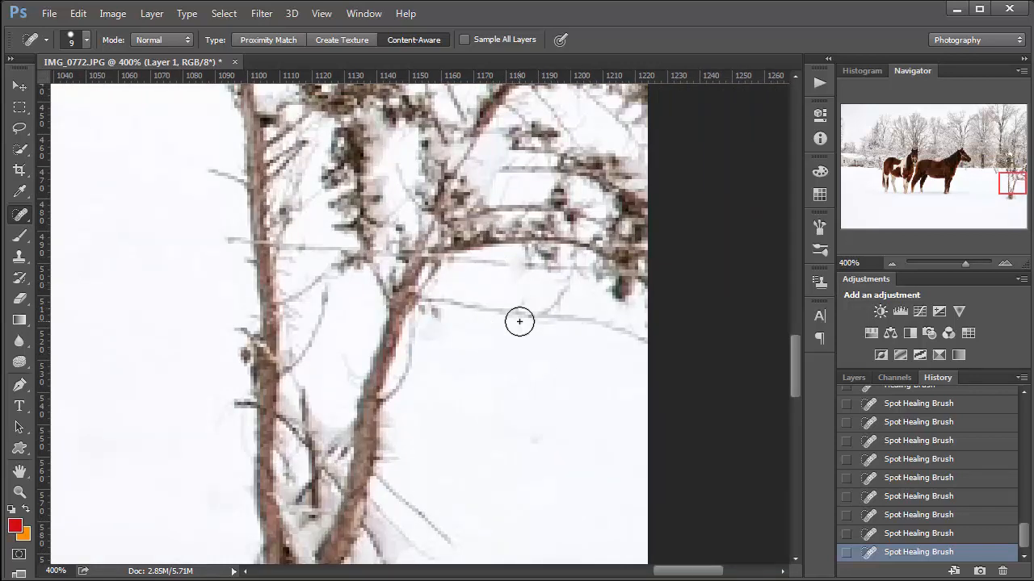
{"action": "key", "text": "bracketleft"}
{"action": "key", "text": "bracketleft"}
{"action": "right_click", "coordinate": [16, 220]}
{"action": "left_click", "coordinate": [110, 228]}
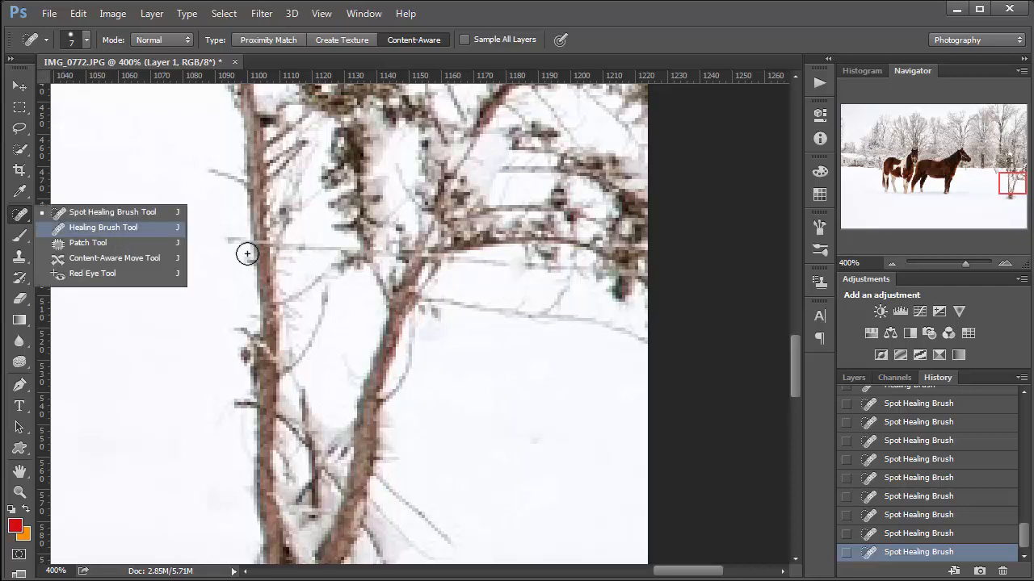
{"action": "key", "text": "bracketleft"}
{"action": "key", "text": "bracketleft"}
{"action": "key", "text": "bracketleft"}
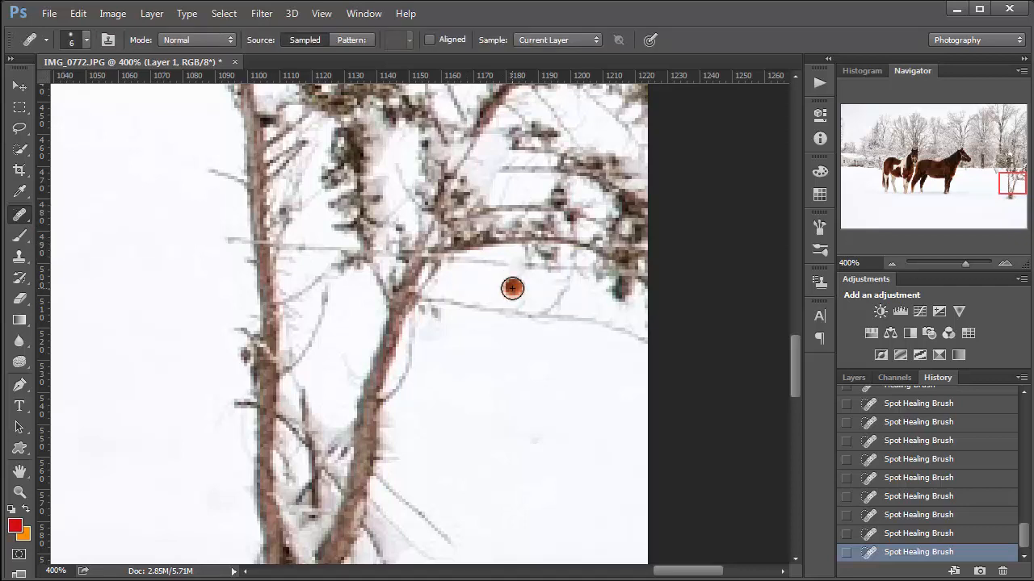
{"action": "key", "text": "alt"}
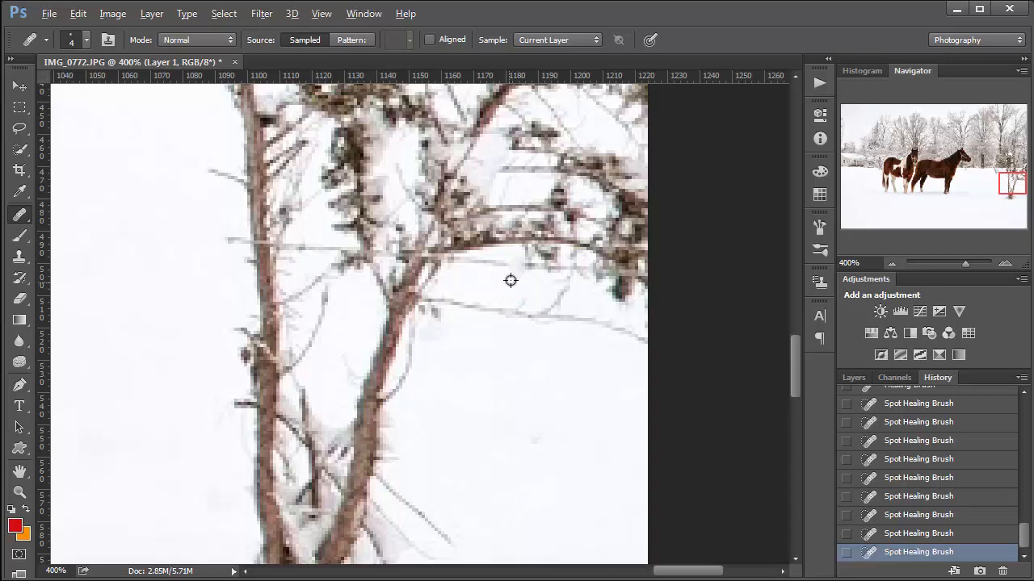
{"action": "left_click", "coordinate": [510, 283], "text": "alt"}
{"action": "left_click_drag", "start_coordinate": [510, 265], "coordinate": [464, 262]}
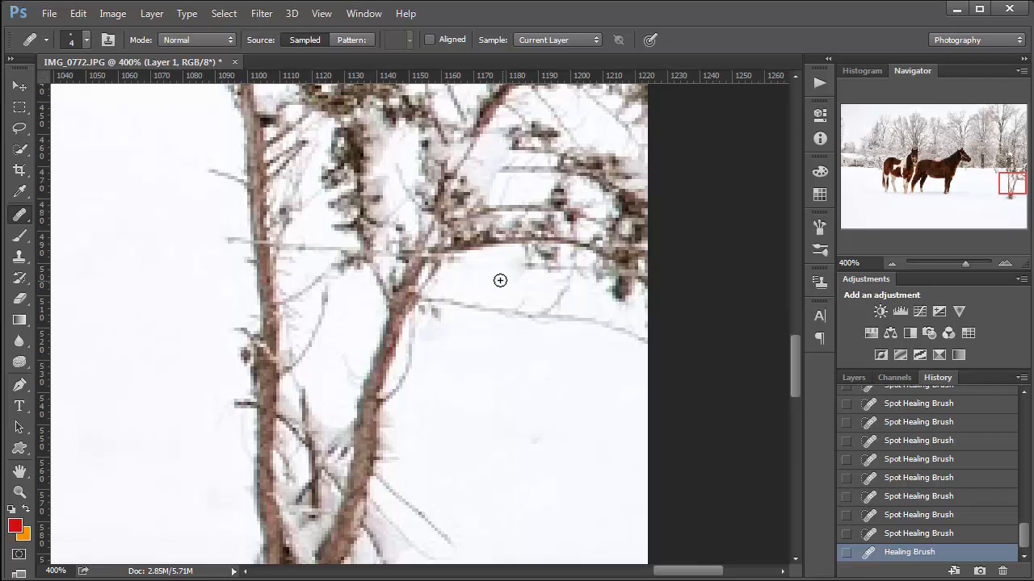
{"action": "left_click_drag", "start_coordinate": [533, 265], "coordinate": [554, 288]}
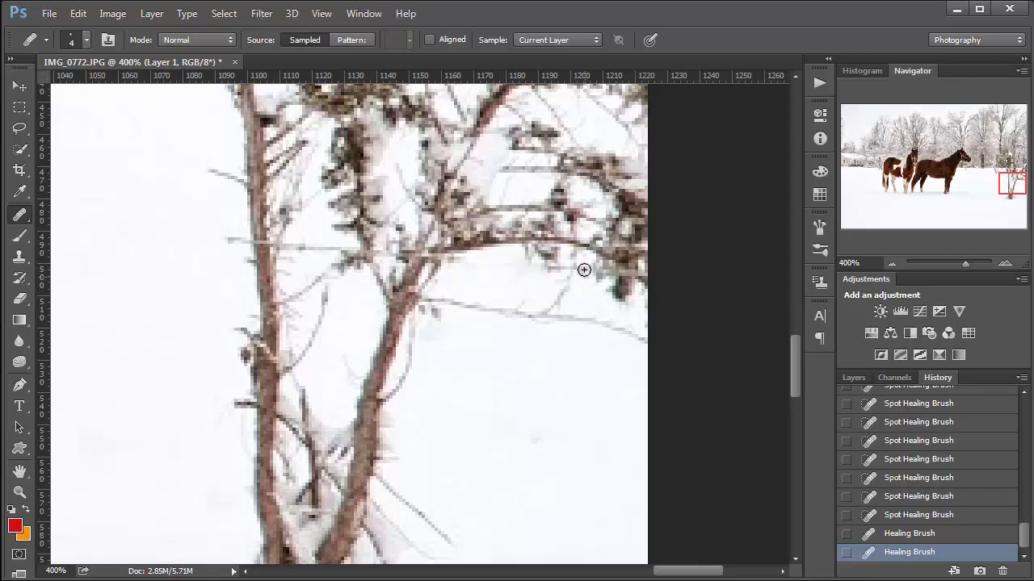
{"action": "left_click", "coordinate": [584, 302]}
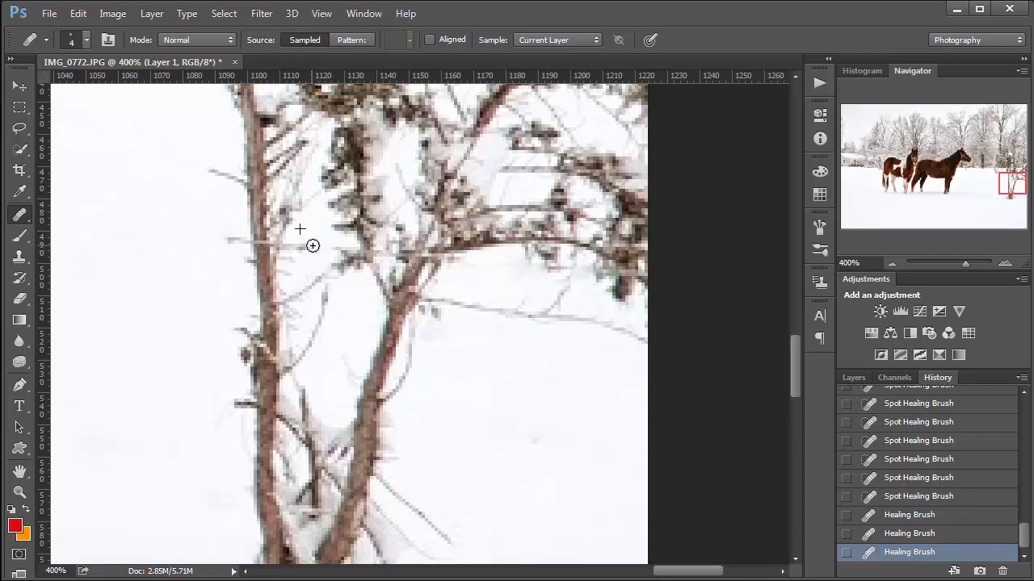
Heal along the wire between the small tree's two trunks and its loose end in the snow outside the left trunk
{"action": "left_click_drag", "start_coordinate": [311, 244], "coordinate": [331, 240]}
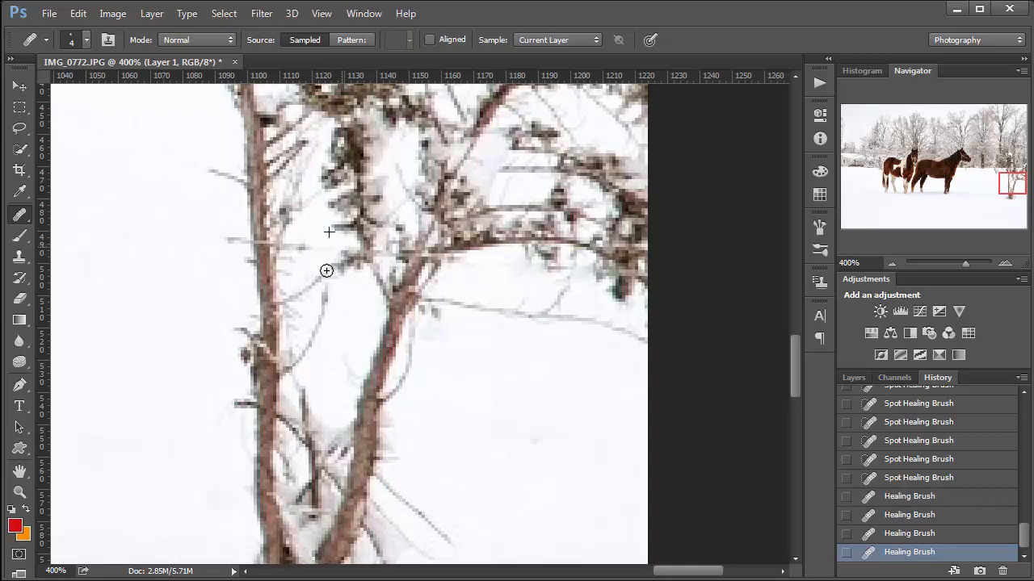
{"action": "left_click", "coordinate": [323, 271]}
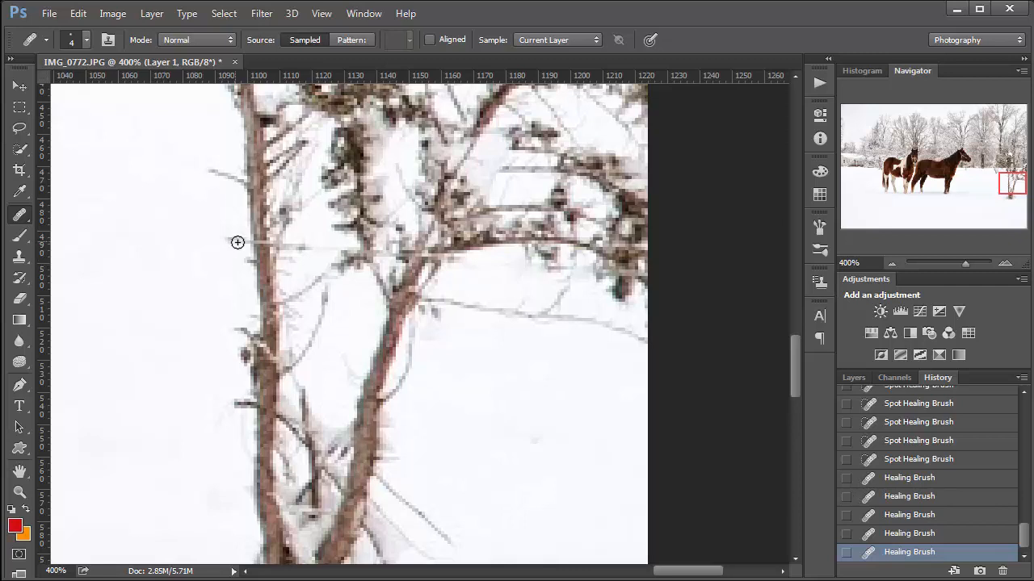
{"action": "left_click_drag", "start_coordinate": [233, 240], "coordinate": [208, 255]}
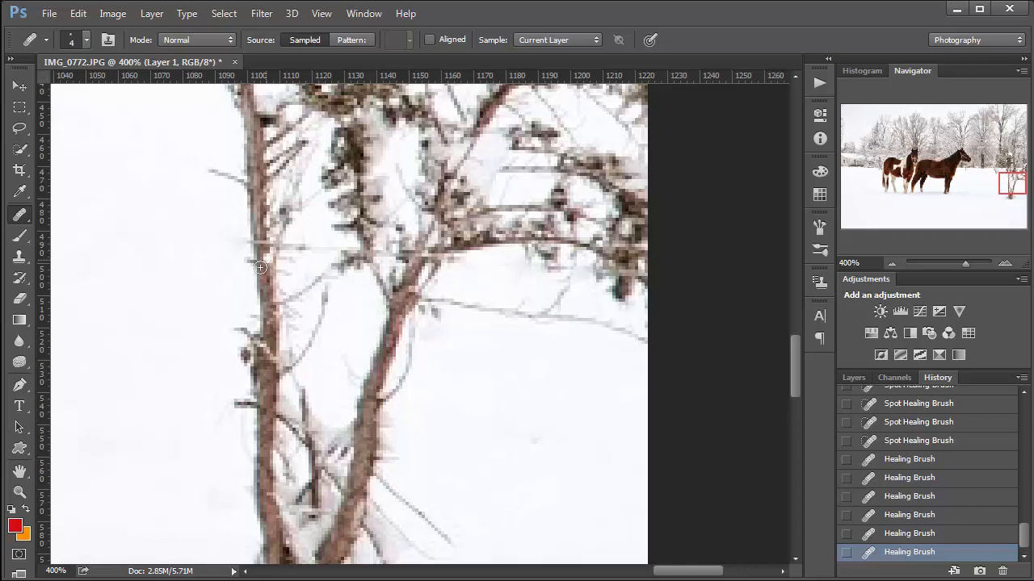
Clone away the wire across the small tree's left trunk and the gap between both trunks with the size 6 Clone Stamp
{"action": "left_click", "coordinate": [19, 257]}
{"action": "left_click", "coordinate": [99, 255]}
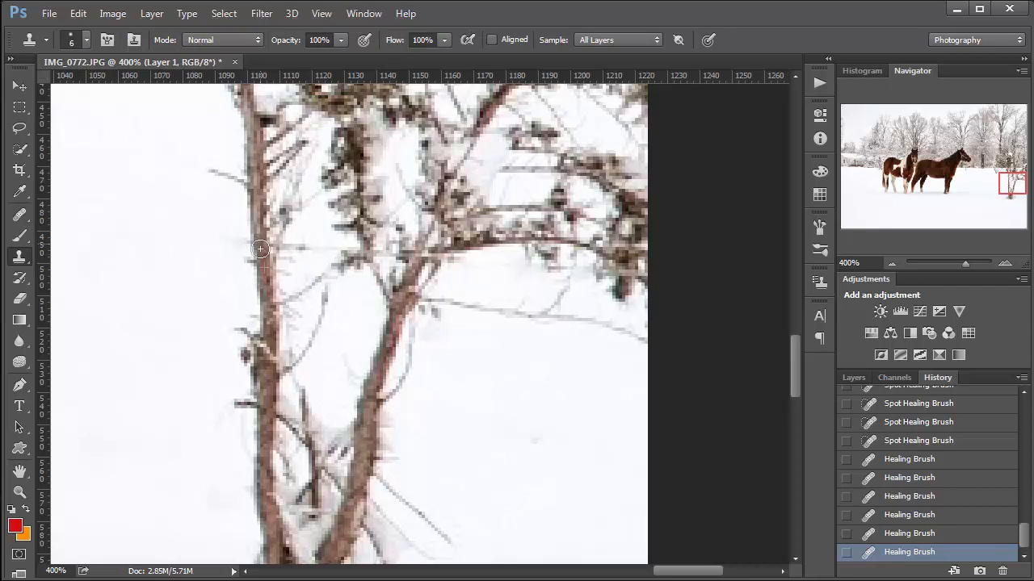
{"action": "left_click", "coordinate": [256, 275]}
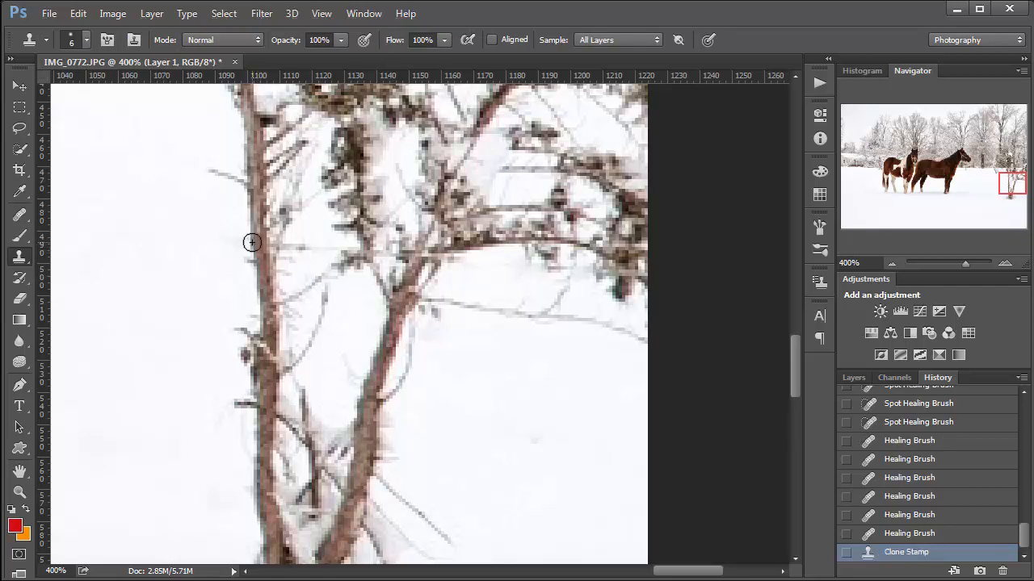
{"action": "left_click", "coordinate": [290, 269]}
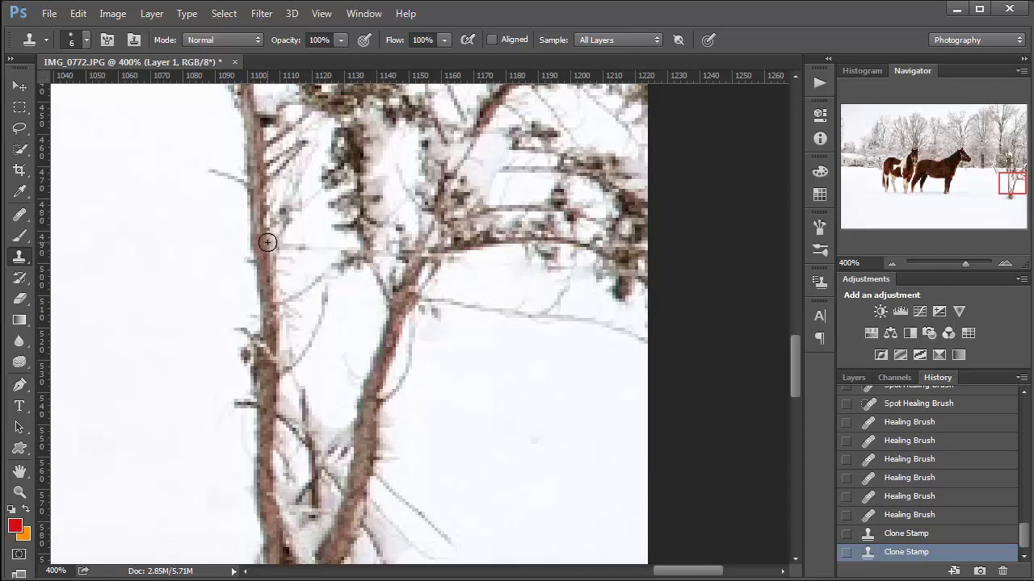
{"action": "mouse_move", "coordinate": [280, 246]}
{"action": "left_mouse_down"}
{"action": "mouse_move", "coordinate": [347, 257]}
{"action": "mouse_move", "coordinate": [281, 245]}
{"action": "mouse_move", "coordinate": [314, 246]}
{"action": "left_mouse_up"}
{"action": "left_click", "coordinate": [311, 240], "text": "alt"}
{"action": "left_click", "coordinate": [318, 231], "text": "alt"}
Clone clean snow over the remaining wire traces and the long thin twig below the small tree's right-hand branch
{"action": "left_click", "coordinate": [501, 283], "text": "alt"}
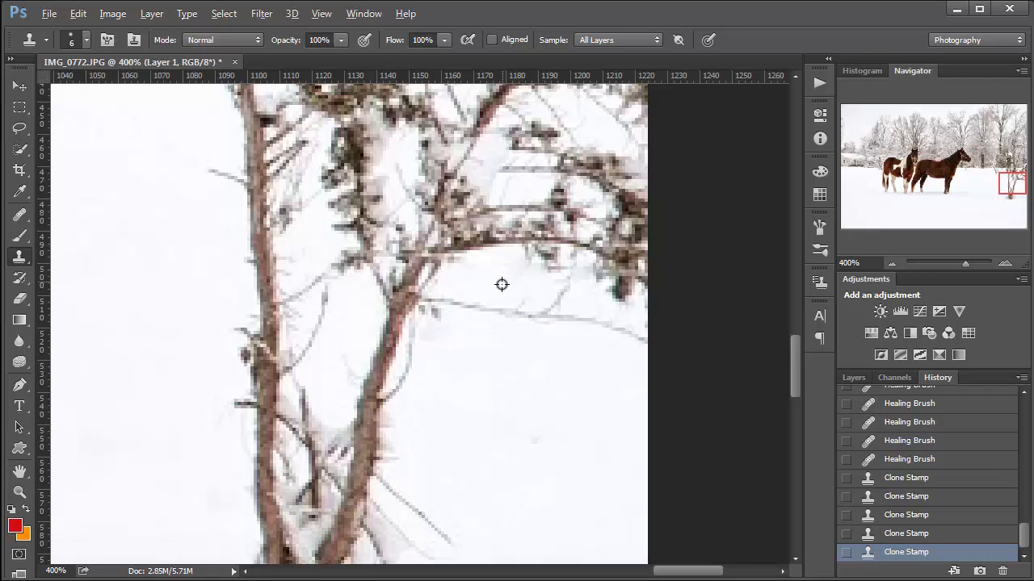
{"action": "mouse_move", "coordinate": [532, 273]}
{"action": "left_mouse_down"}
{"action": "mouse_move", "coordinate": [494, 267]}
{"action": "mouse_move", "coordinate": [526, 291]}
{"action": "left_mouse_up"}
{"action": "left_click", "coordinate": [580, 295], "text": "alt"}
{"action": "mouse_move", "coordinate": [581, 269]}
{"action": "left_mouse_down"}
{"action": "mouse_move", "coordinate": [559, 292]}
{"action": "mouse_move", "coordinate": [563, 281]}
{"action": "mouse_move", "coordinate": [563, 315]}
{"action": "mouse_move", "coordinate": [619, 330]}
{"action": "mouse_move", "coordinate": [637, 348]}
{"action": "mouse_move", "coordinate": [637, 329]}
{"action": "mouse_move", "coordinate": [550, 305]}
{"action": "mouse_move", "coordinate": [511, 305]}
{"action": "mouse_move", "coordinate": [538, 323]}
{"action": "mouse_move", "coordinate": [458, 306]}
{"action": "left_mouse_up"}
{"action": "left_click", "coordinate": [535, 357], "text": "alt"}
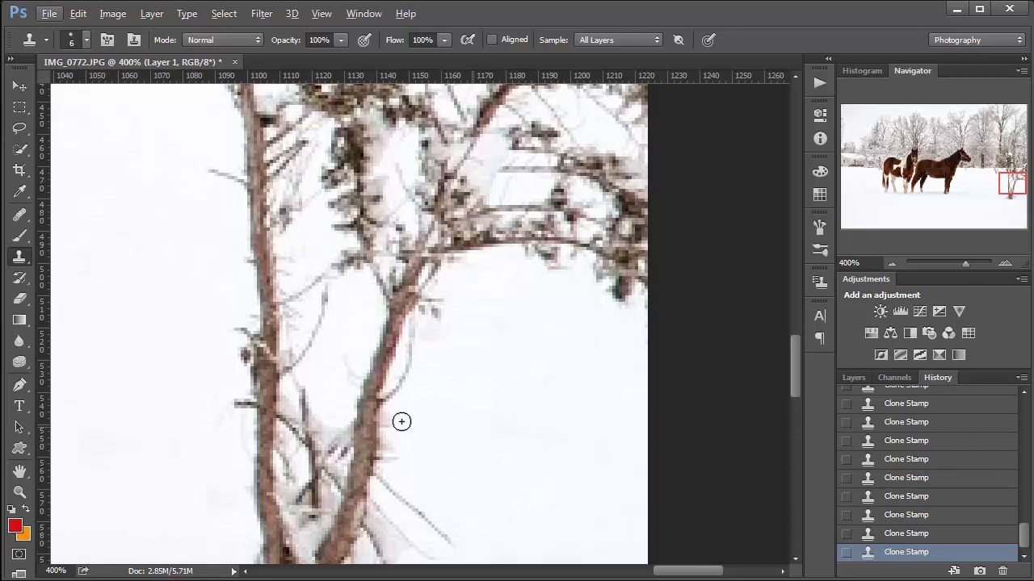
Clone bark over the lower light spot on the dark background trunk beyond the brown horse's muzzle, using a size 4 Clone Stamp
{"action": "left_click_drag", "start_coordinate": [222, 420], "coordinate": [629, 471]}
{"action": "left_click_drag", "start_coordinate": [289, 428], "coordinate": [553, 554]}
{"action": "left_click_drag", "start_coordinate": [388, 450], "coordinate": [493, 542]}
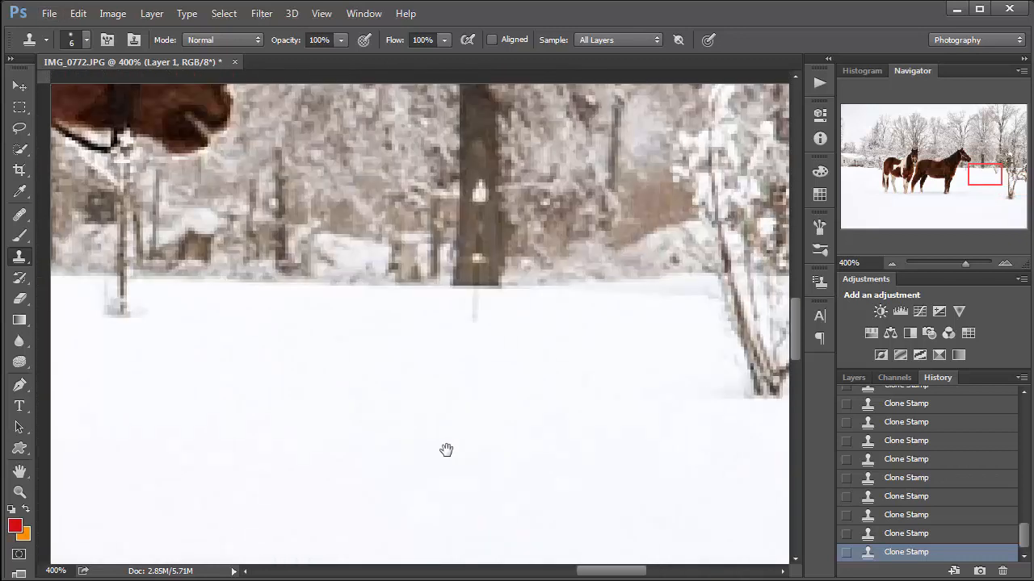
{"action": "left_click_drag", "start_coordinate": [446, 450], "coordinate": [532, 458]}
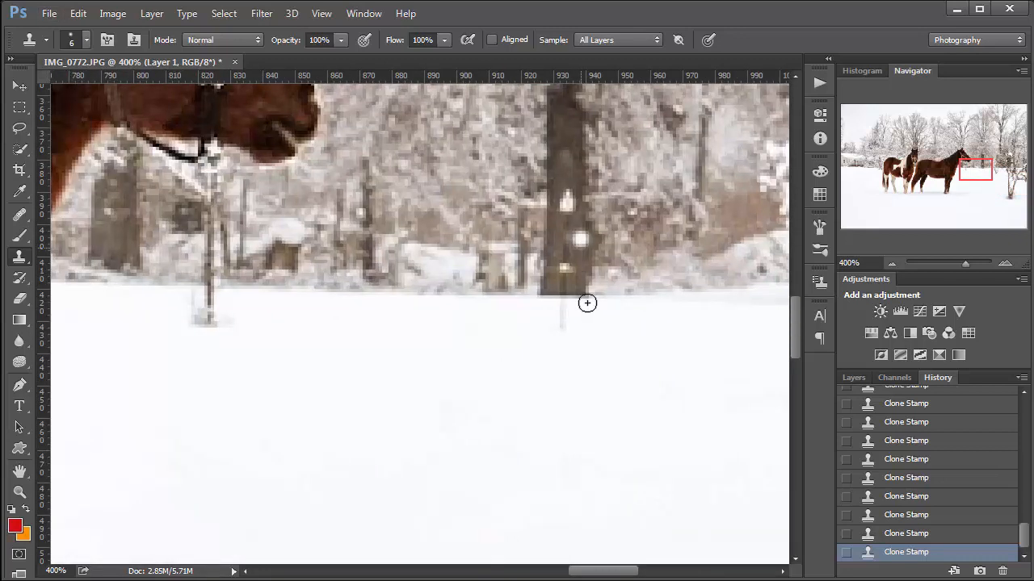
{"action": "left_click", "coordinate": [566, 143], "text": "alt"}
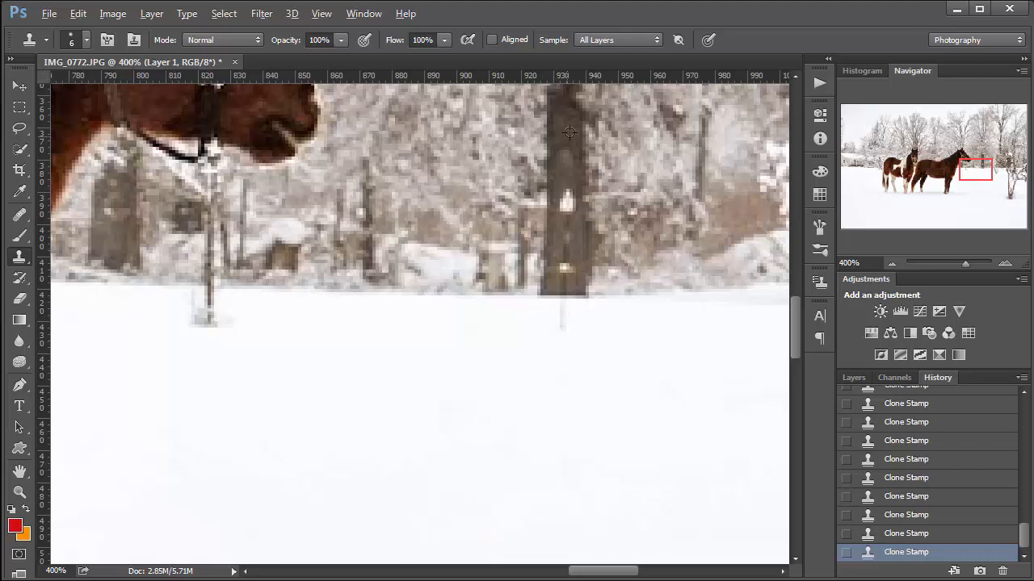
{"action": "key", "text": "bracketleft"}
{"action": "left_click", "coordinate": [577, 244]}
{"action": "key", "text": "bracketleft"}
{"action": "left_click", "coordinate": [572, 254], "text": "alt"}
{"action": "left_click_drag", "start_coordinate": [564, 232], "coordinate": [562, 222]}
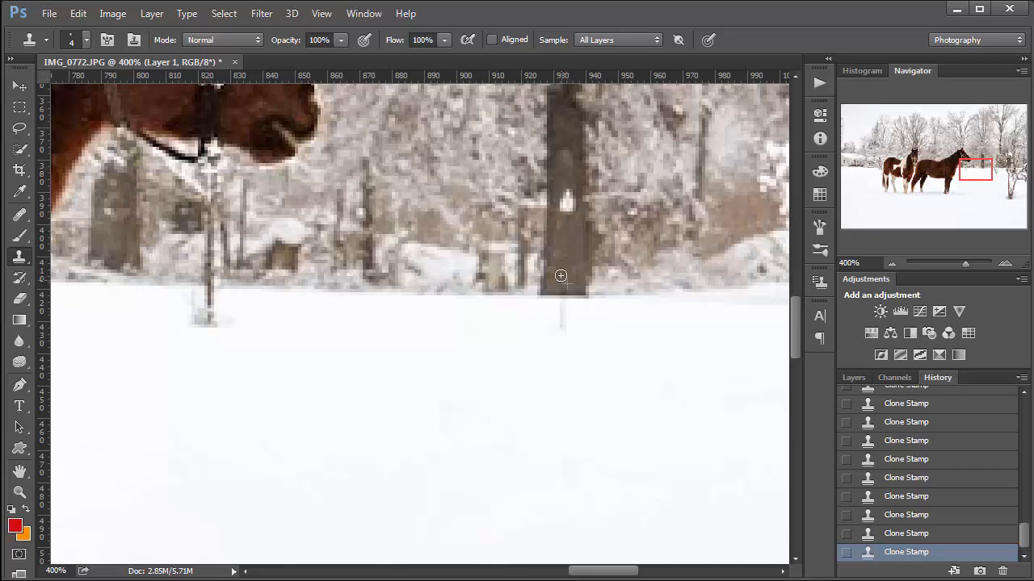
Clone out the faint vertical line in the snow below the dark tree trunk and the white spot on the trunk
{"action": "left_click_drag", "start_coordinate": [566, 337], "coordinate": [562, 307]}
{"action": "left_click", "coordinate": [561, 307]}
{"action": "left_click", "coordinate": [575, 165], "text": "alt"}
{"action": "left_click_drag", "start_coordinate": [571, 185], "coordinate": [560, 205]}
{"action": "left_click", "coordinate": [566, 210]}
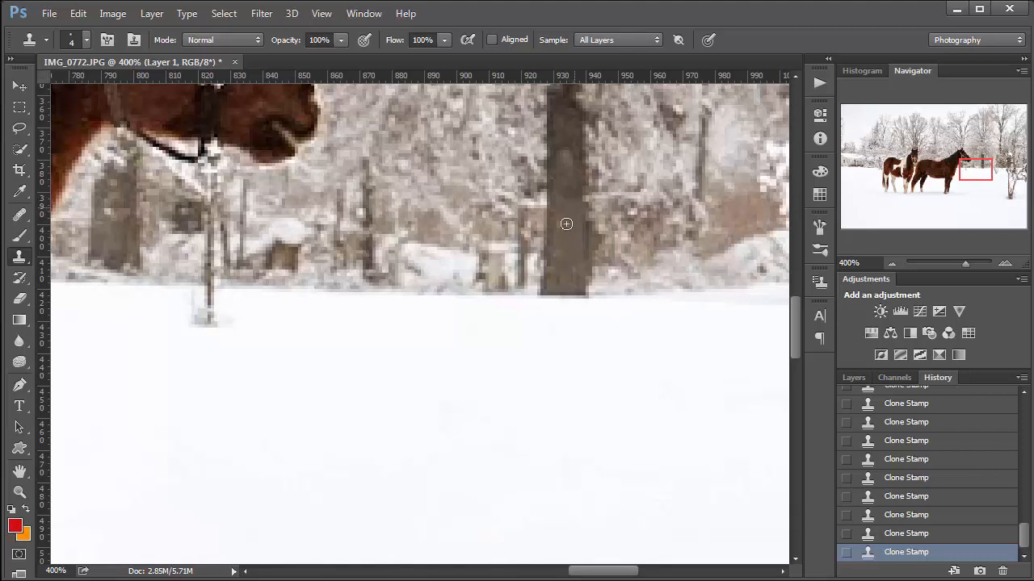
Compare the original IMG_0772.JPG state with the latest retouched state, viewing the whole image
{"action": "left_click_drag", "start_coordinate": [395, 392], "coordinate": [546, 408]}
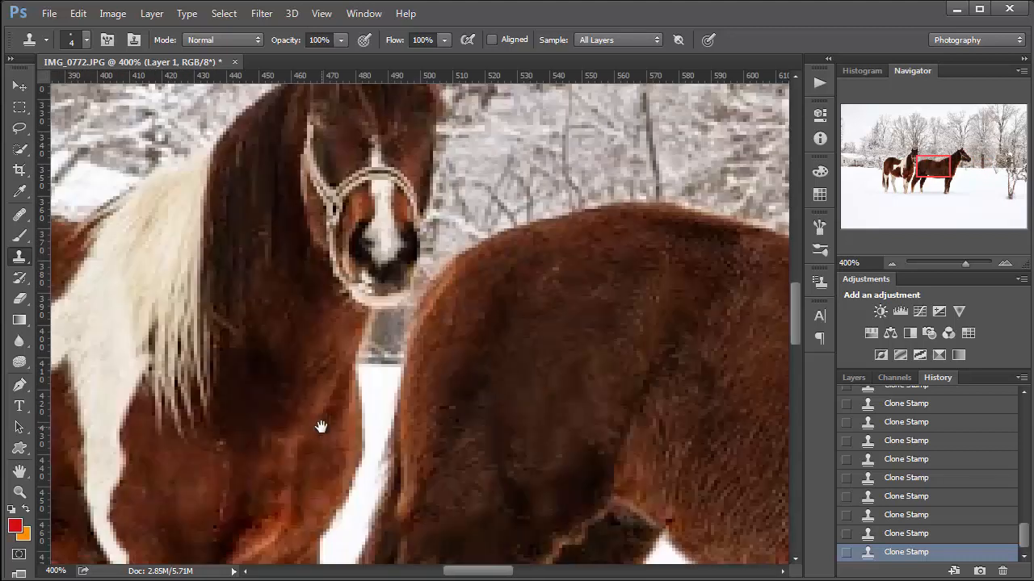
{"action": "key", "text": "ctrl+0"}
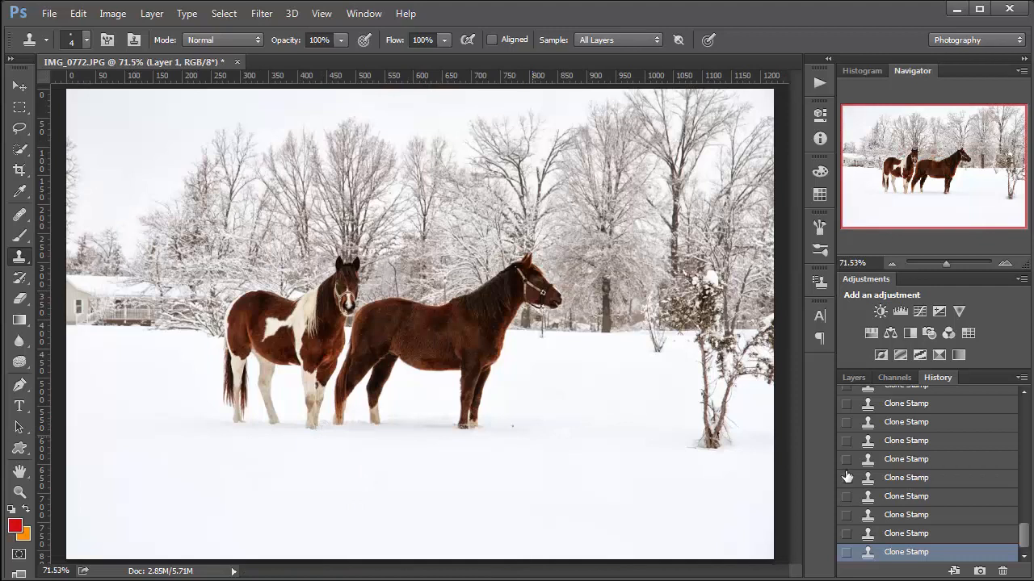
{"action": "left_click_drag", "start_coordinate": [1020, 544], "coordinate": [1020, 372]}
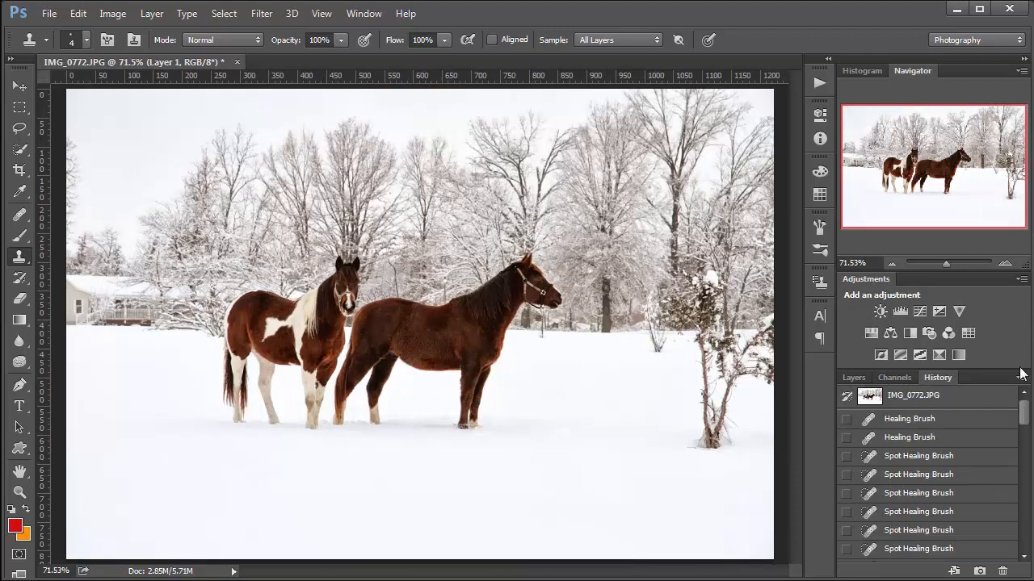
{"action": "left_click", "coordinate": [922, 401]}
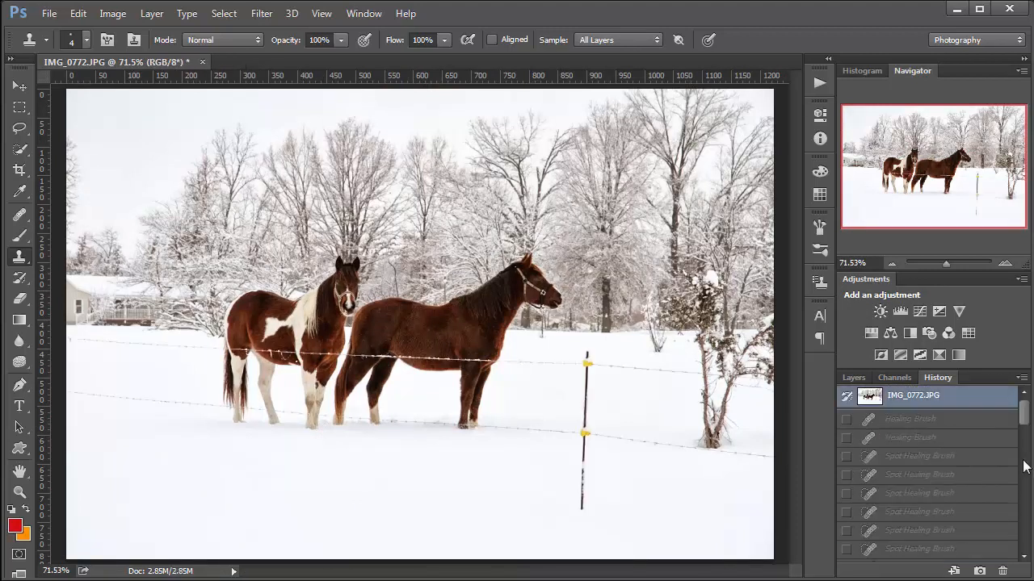
{"action": "left_click", "coordinate": [1025, 529]}
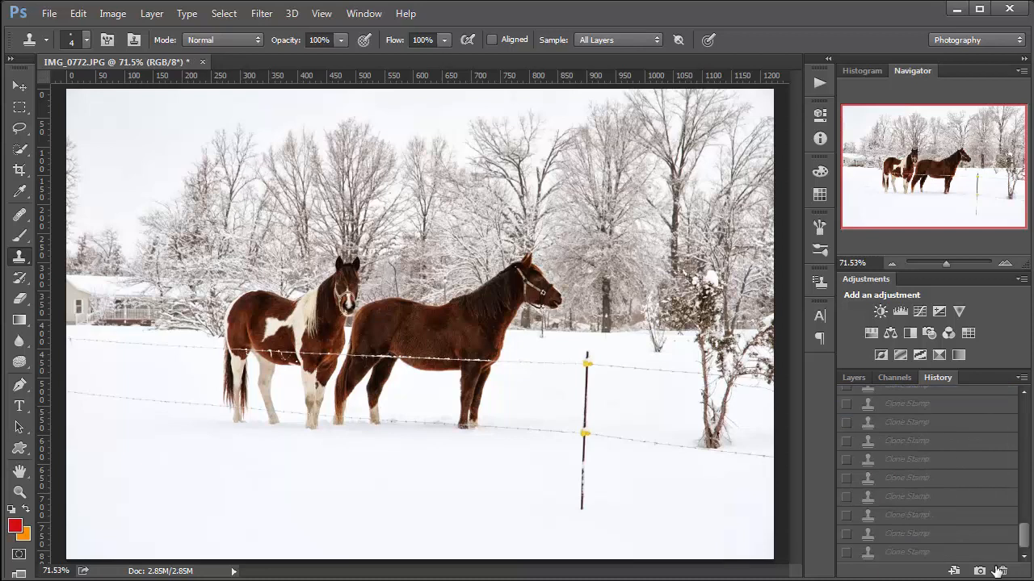
{"action": "left_click", "coordinate": [893, 554]}
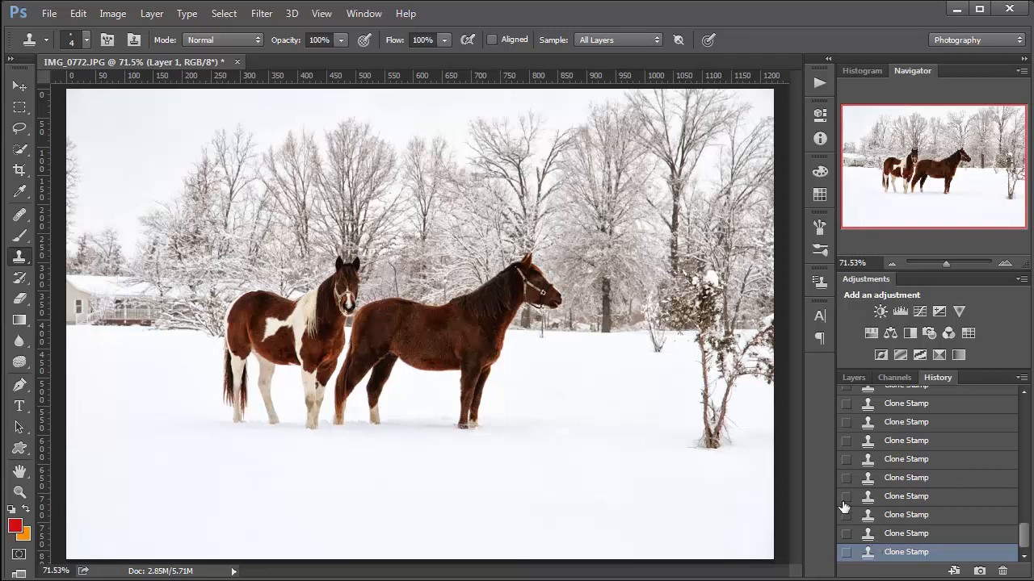
Set the Crop tool's output size to 14 in wide and 11 in high
{"action": "left_click", "coordinate": [20, 171]}
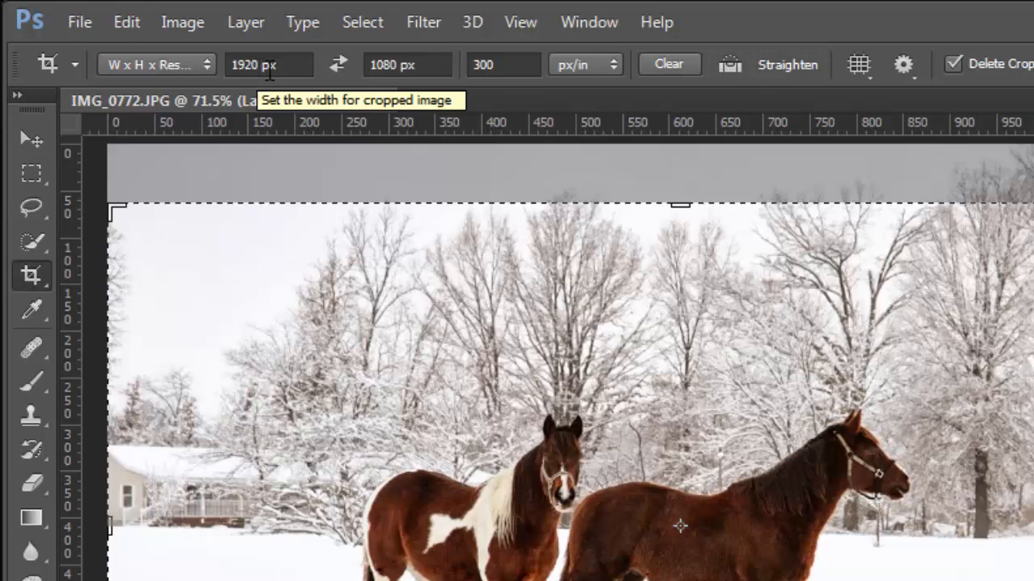
{"action": "left_click", "coordinate": [268, 65]}
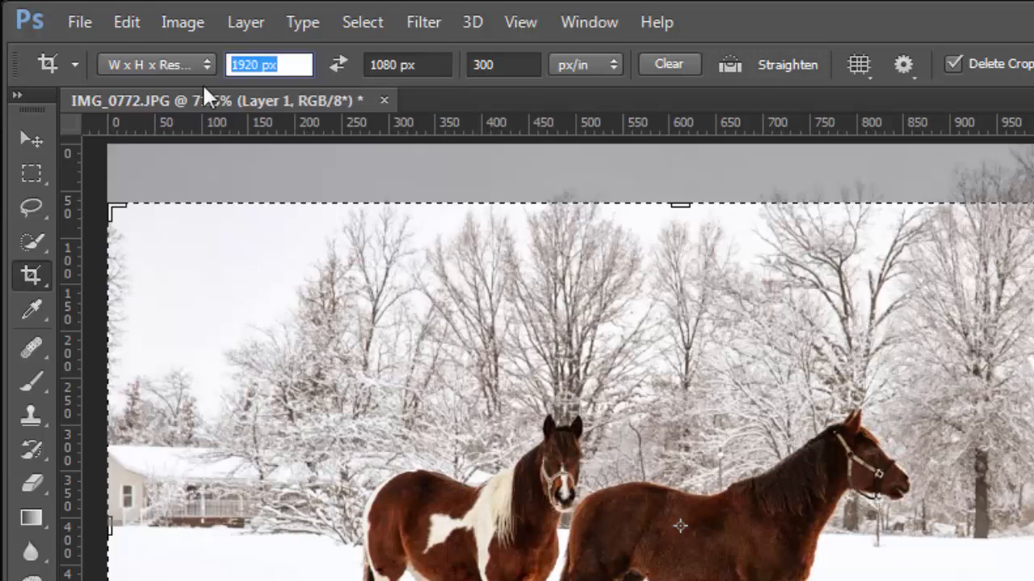
{"action": "type", "text": "14"}
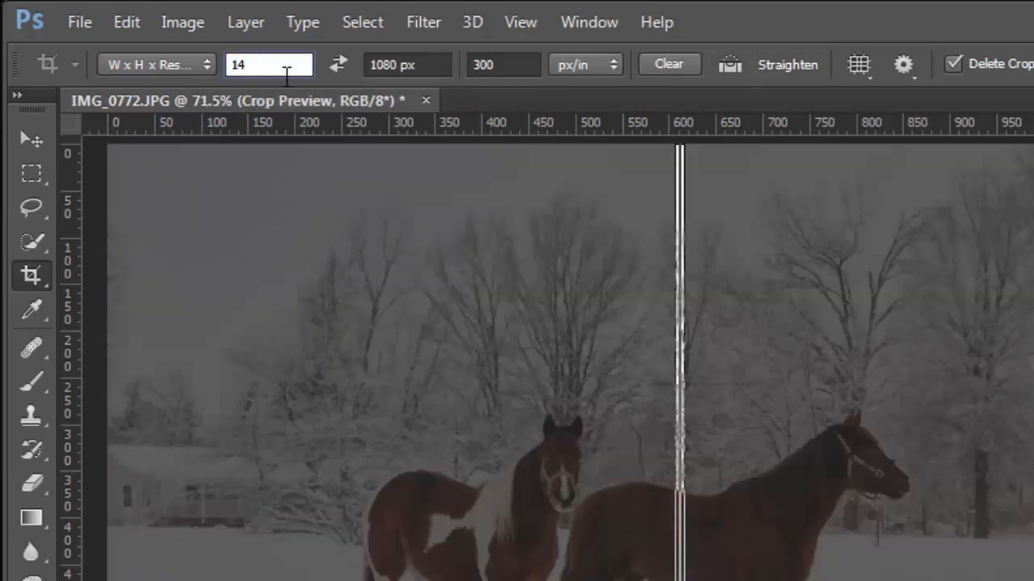
{"action": "type", "text": " in"}
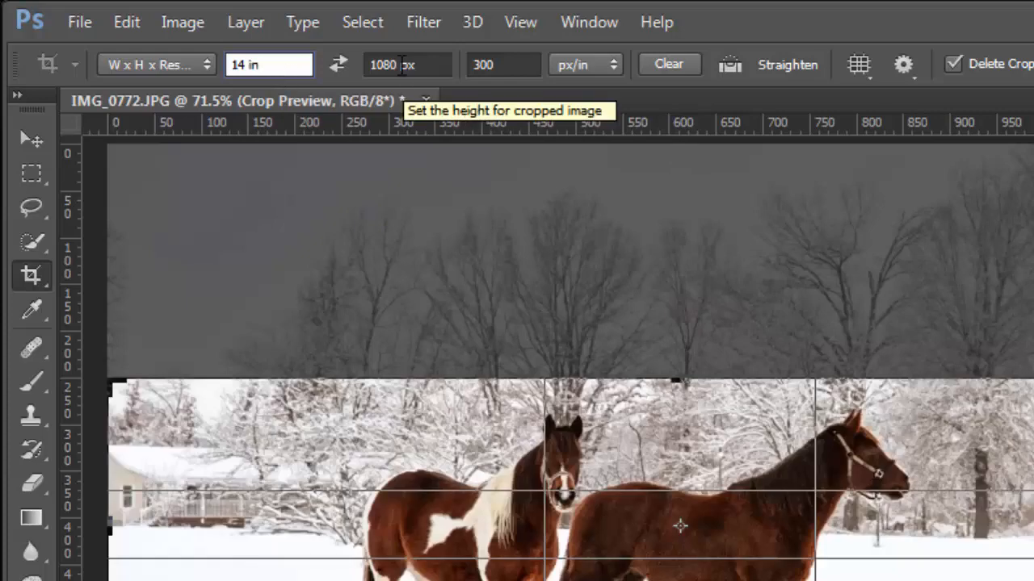
{"action": "key", "text": "Tab"}
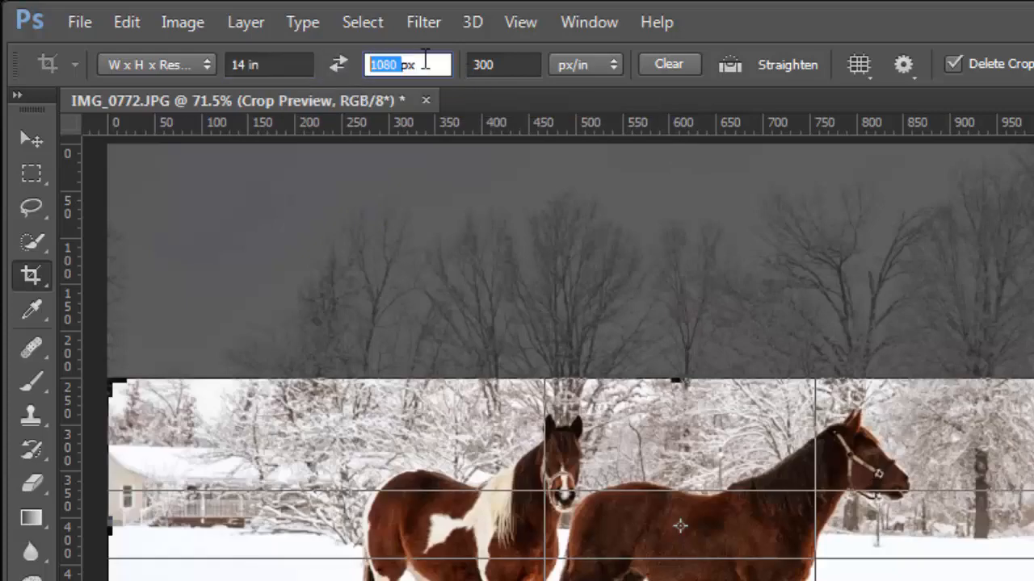
{"action": "left_click_drag", "start_coordinate": [424, 62], "coordinate": [330, 70]}
{"action": "type", "text": "11"}
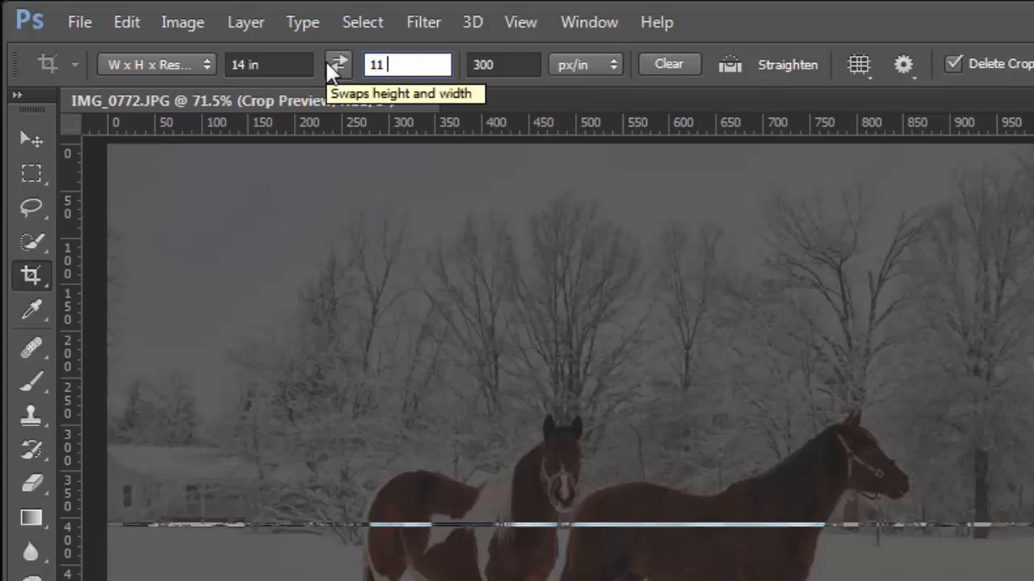
{"action": "type", "text": " in"}
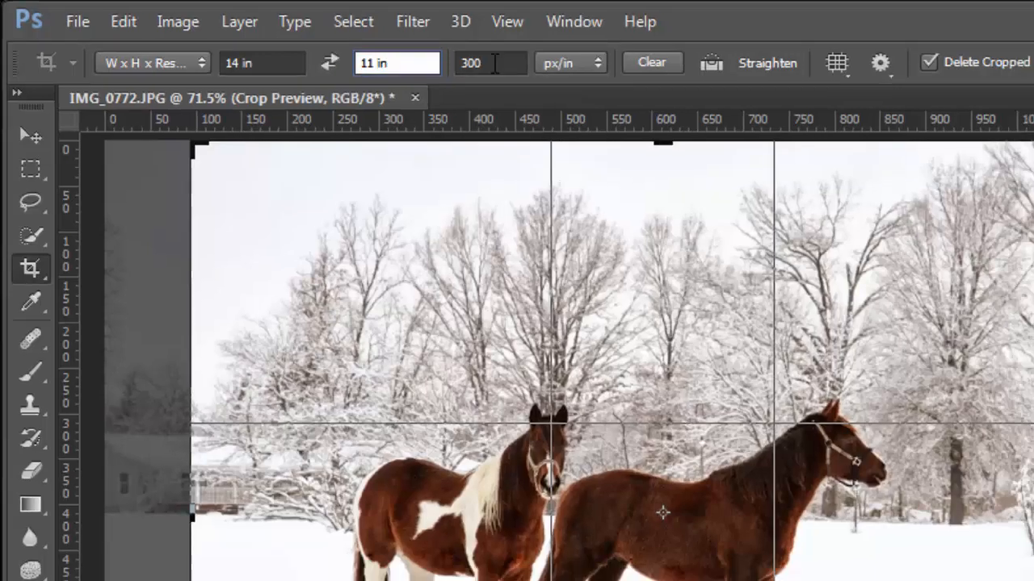
{"action": "left_click", "coordinate": [529, 66]}
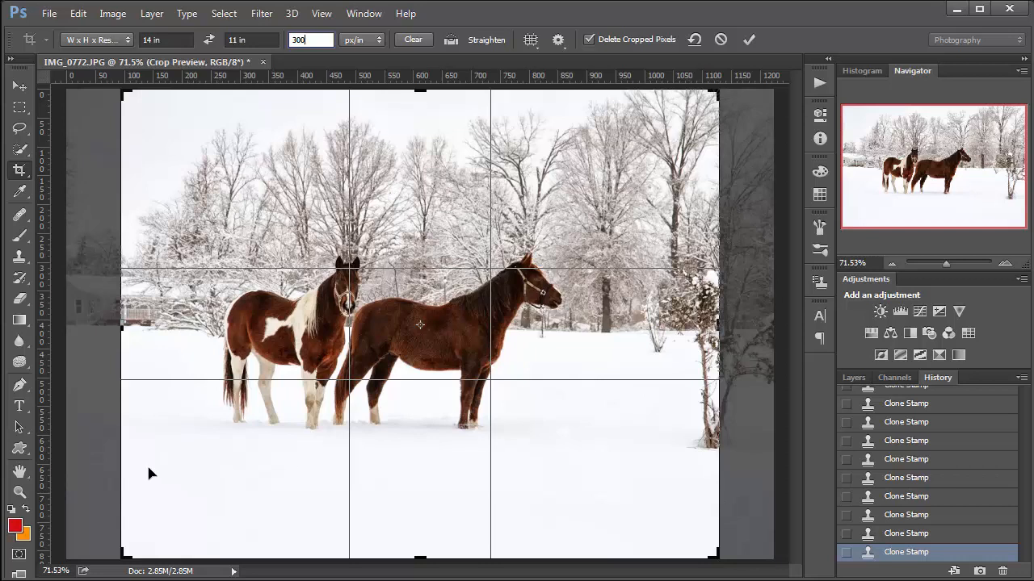
Tighten the crop frame around the two horses, position them toward its left side, and apply the crop
{"action": "left_click_drag", "start_coordinate": [126, 556], "coordinate": [168, 540]}
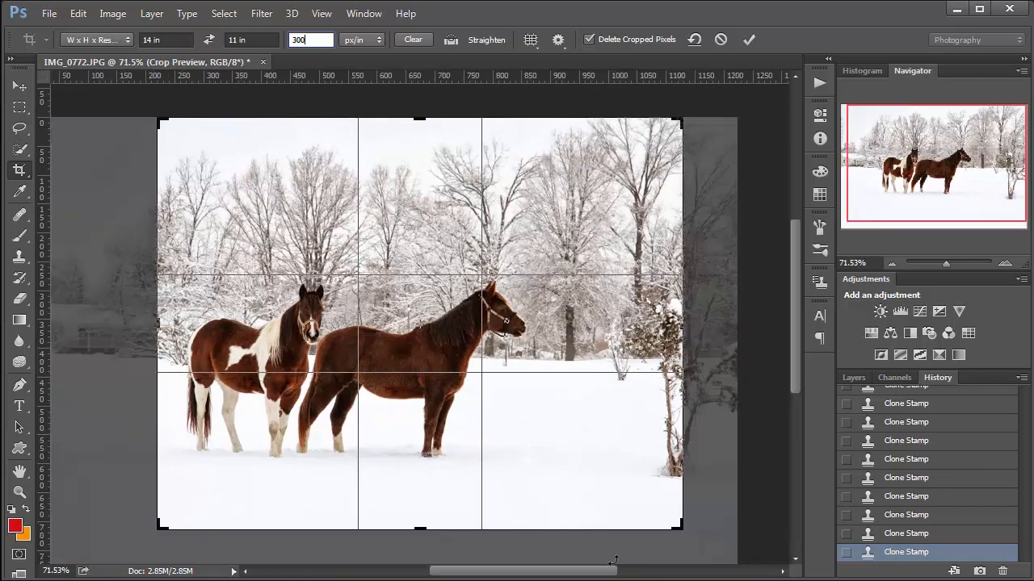
{"action": "left_click_drag", "start_coordinate": [674, 527], "coordinate": [629, 524]}
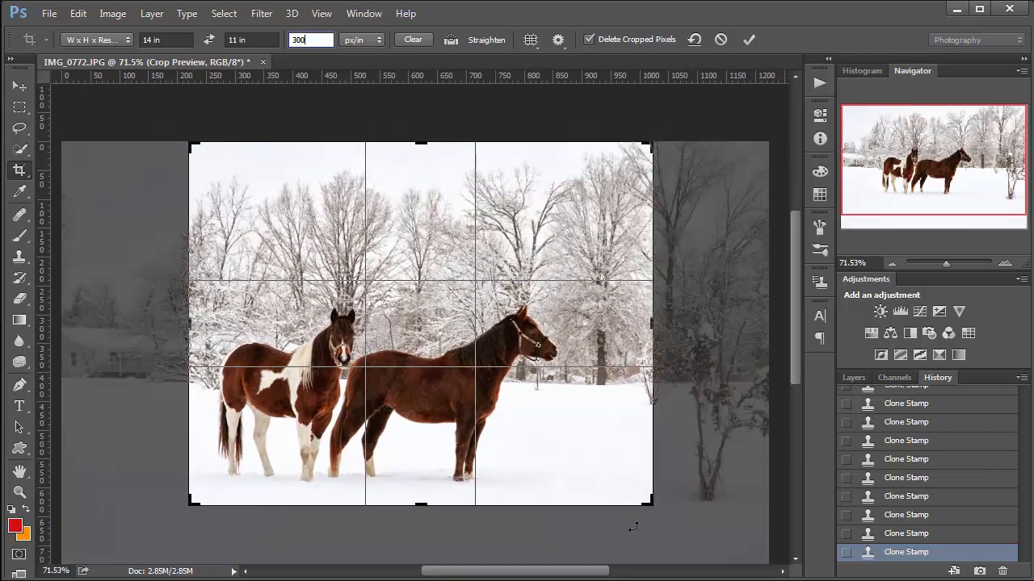
{"action": "left_click_drag", "start_coordinate": [648, 144], "coordinate": [634, 155]}
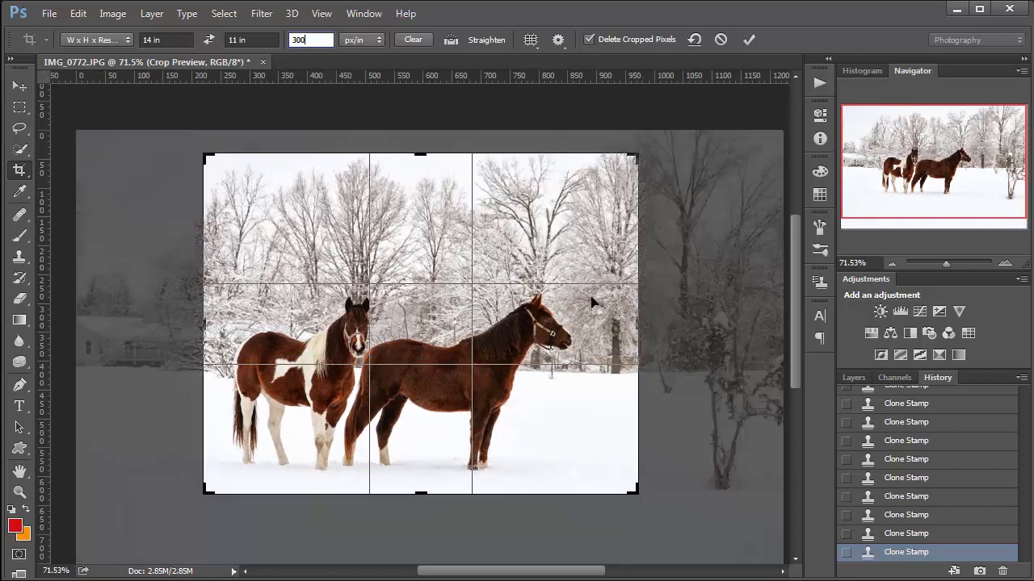
{"action": "left_click_drag", "start_coordinate": [524, 303], "coordinate": [514, 305]}
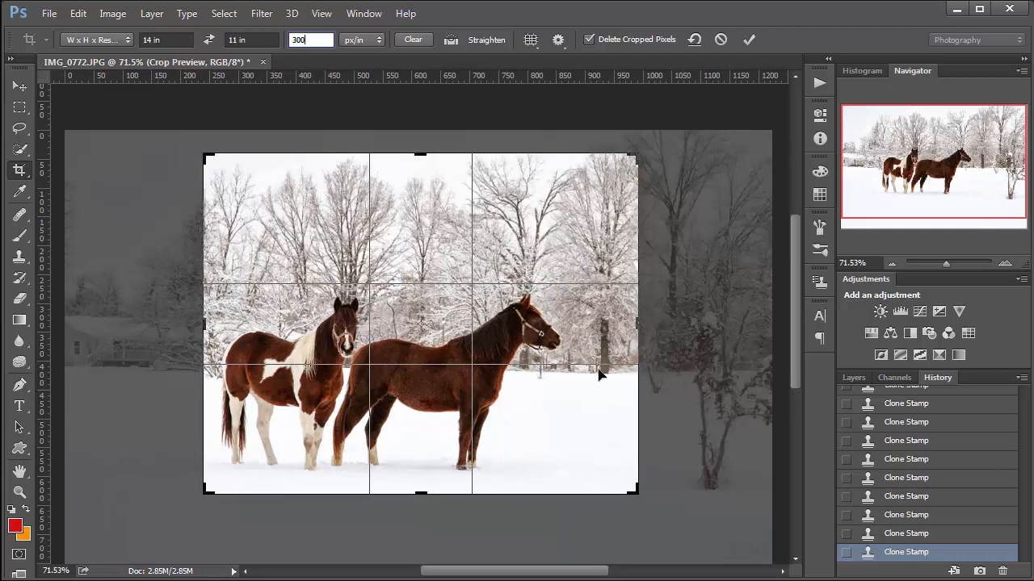
{"action": "left_click_drag", "start_coordinate": [599, 373], "coordinate": [588, 371]}
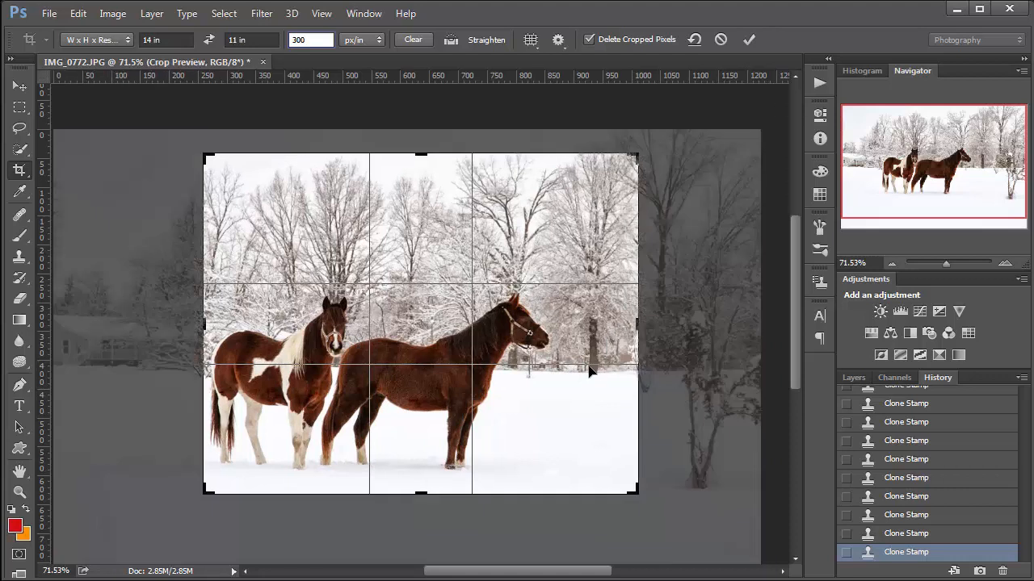
{"action": "key", "text": "Return"}
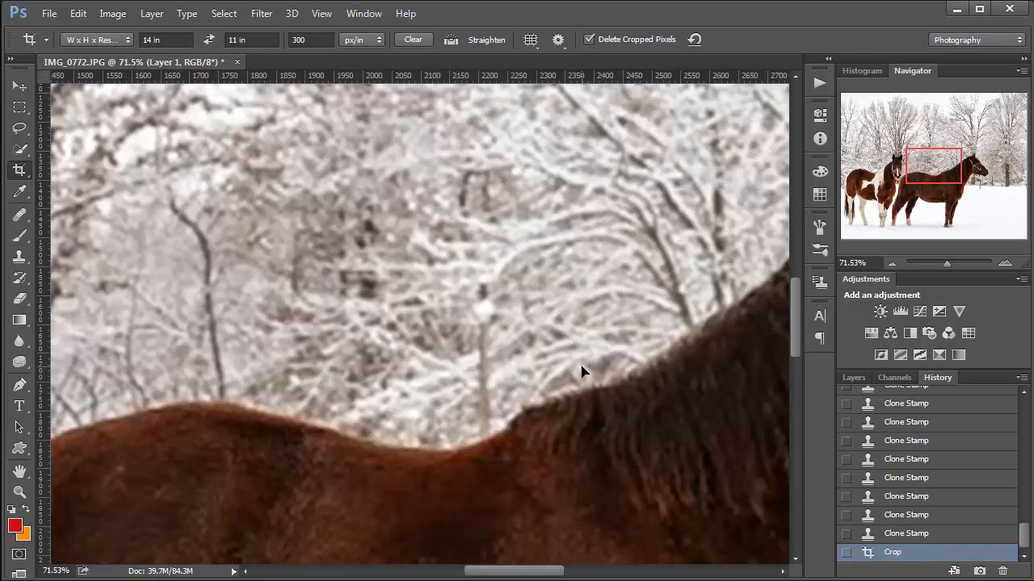
{"action": "key", "text": "ctrl+0"}
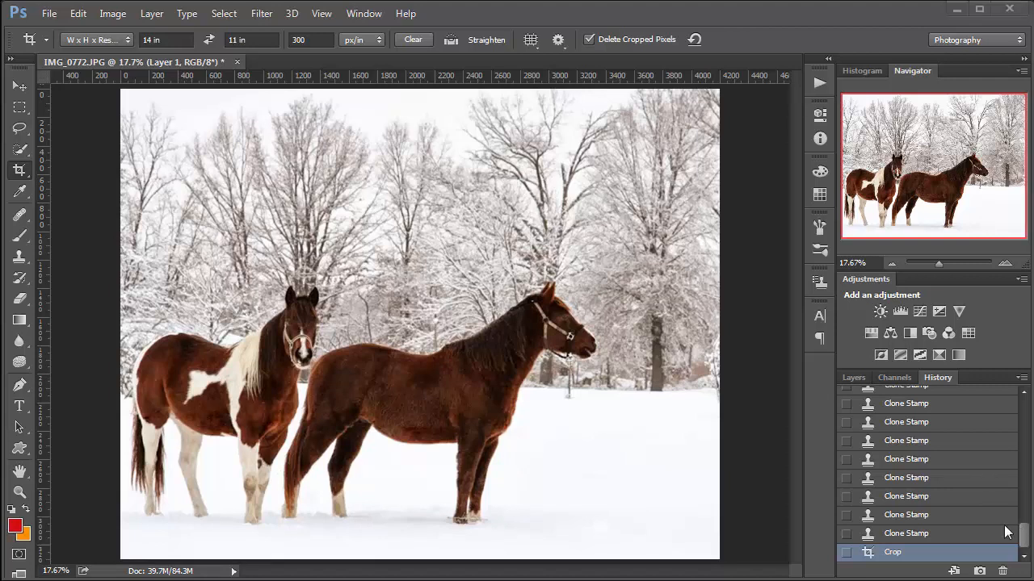
Compare the original uncropped photo with the retouched, cropped version through the history, ending on the Crop state
{"action": "left_click_drag", "start_coordinate": [1023, 544], "coordinate": [1023, 395]}
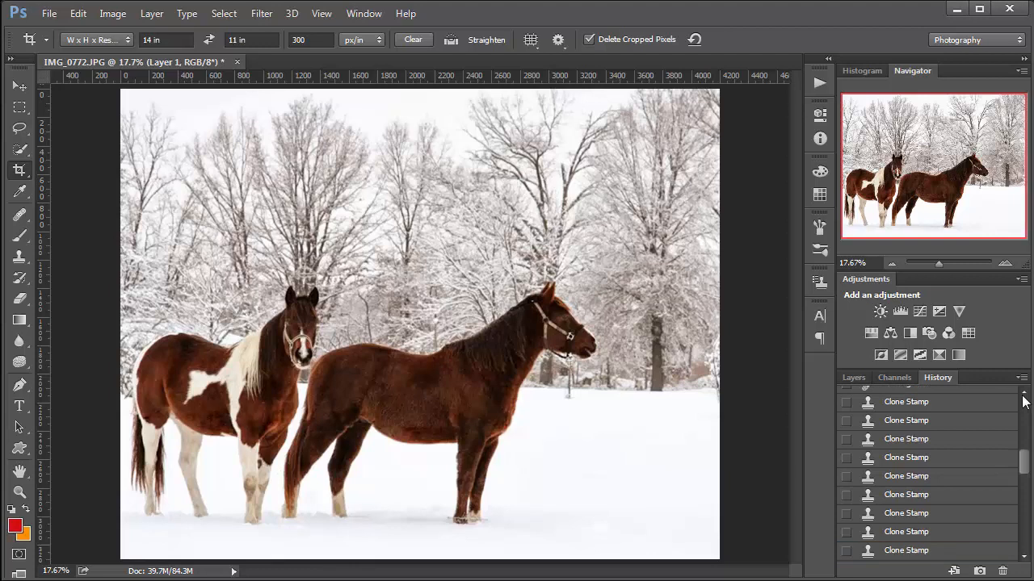
{"action": "left_click", "coordinate": [1023, 397]}
{"action": "left_click", "coordinate": [1022, 406]}
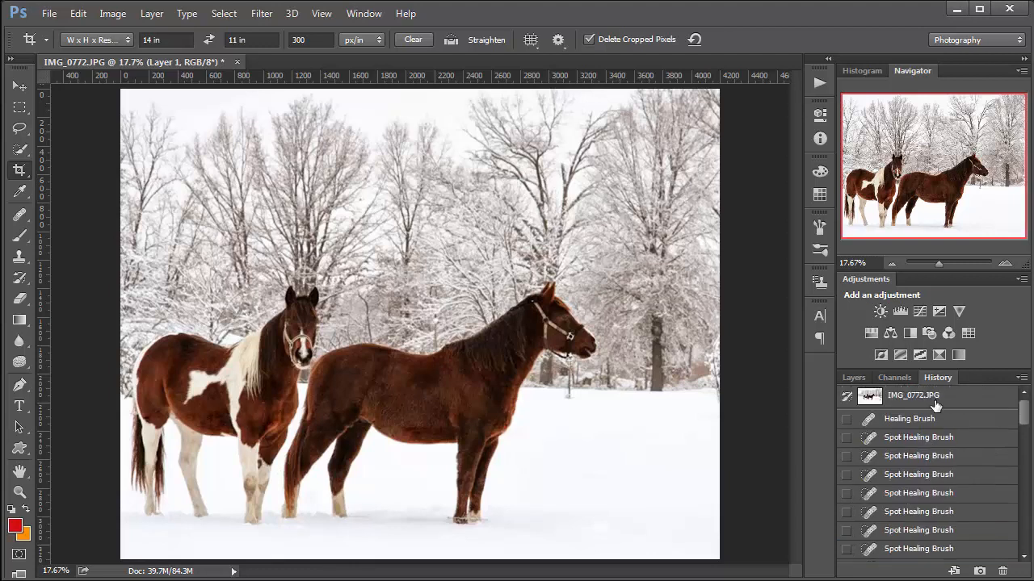
{"action": "left_click", "coordinate": [935, 404]}
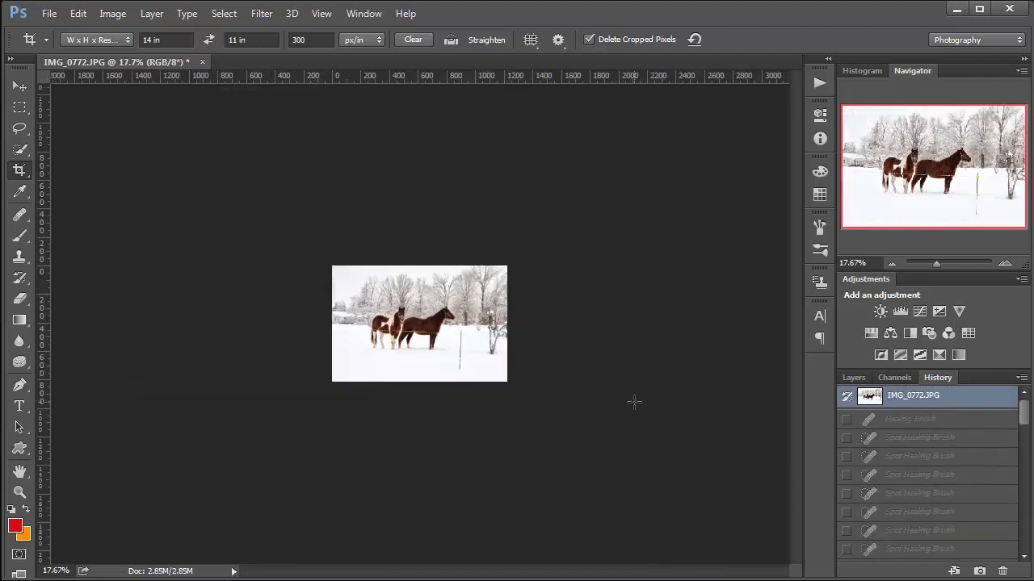
{"action": "key", "text": "ctrl+0"}
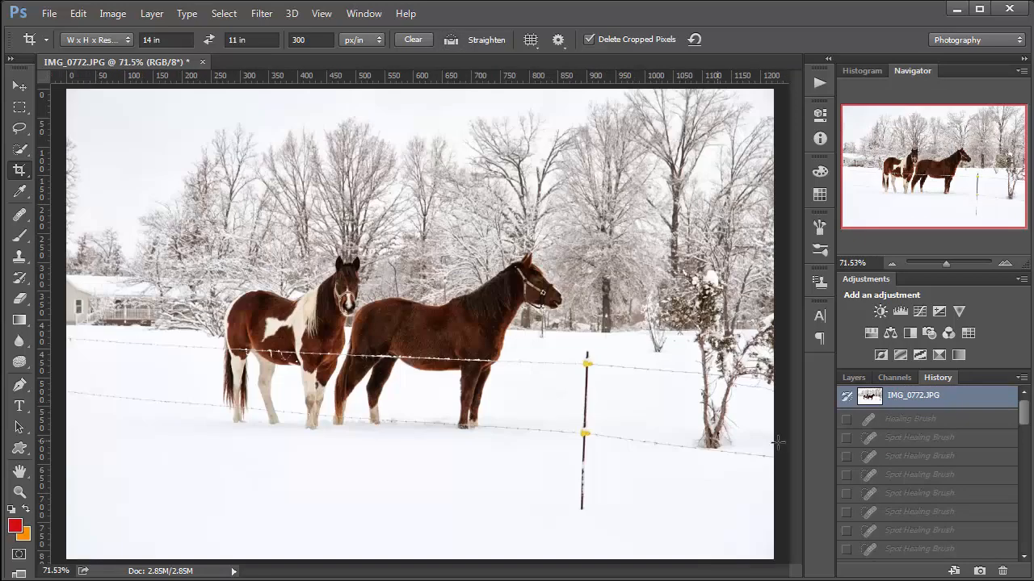
{"action": "left_click_drag", "start_coordinate": [1027, 424], "coordinate": [1023, 558]}
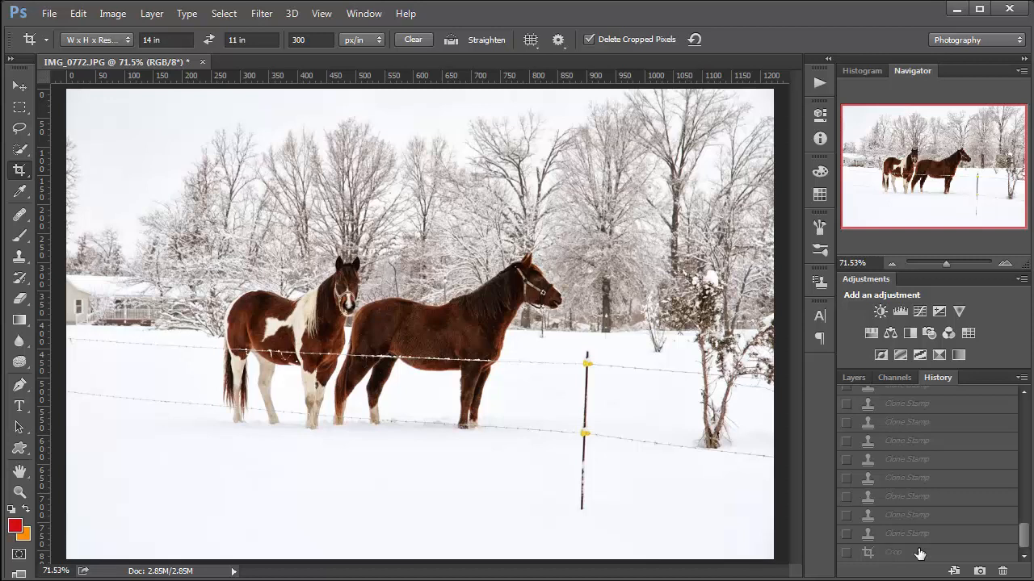
{"action": "left_click", "coordinate": [919, 553]}
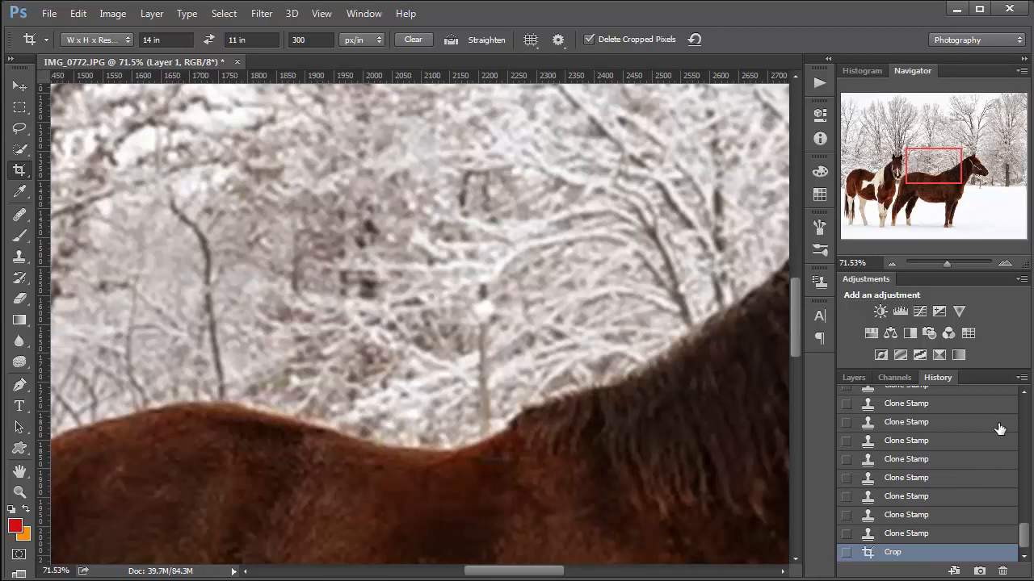
{"action": "key", "text": "ctrl+0"}
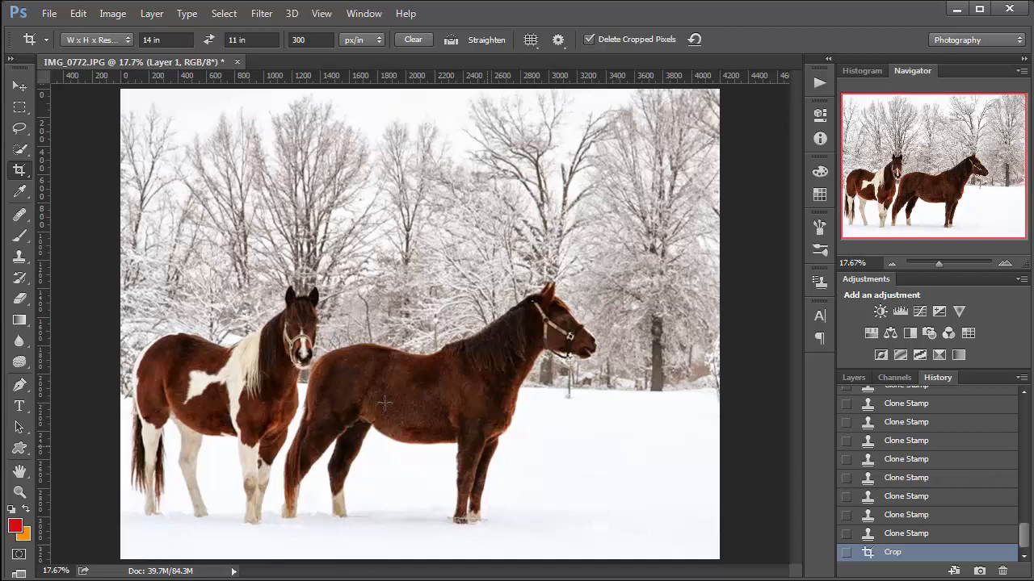
Select the brown-and-white horse, including its head, body and legs, with Quick Selection
{"action": "scroll", "coordinate": [309, 380], "scroll_direction": "up", "scroll_amount": 2}
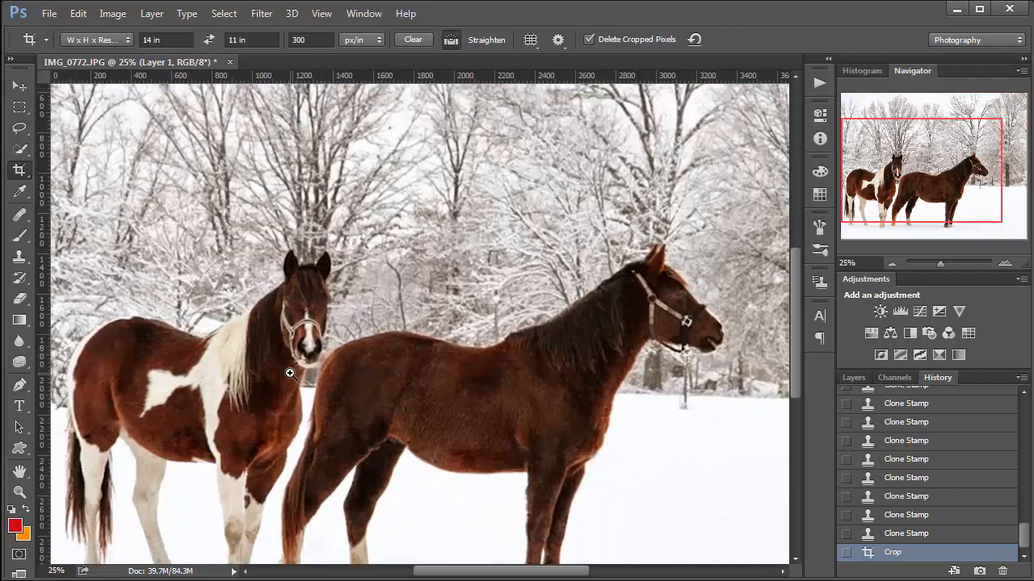
{"action": "left_click_drag", "start_coordinate": [287, 348], "coordinate": [409, 329]}
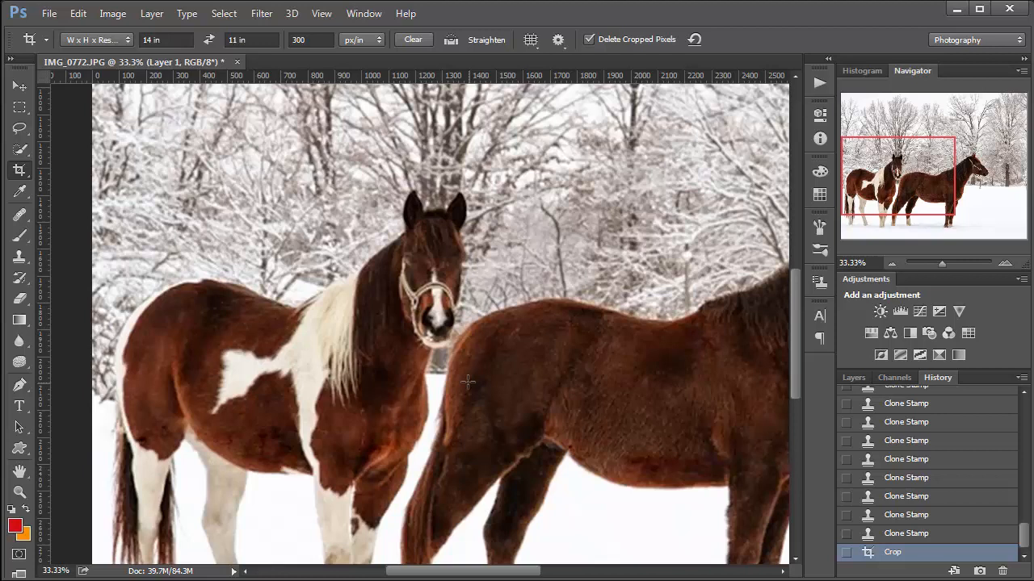
{"action": "left_click", "coordinate": [27, 157]}
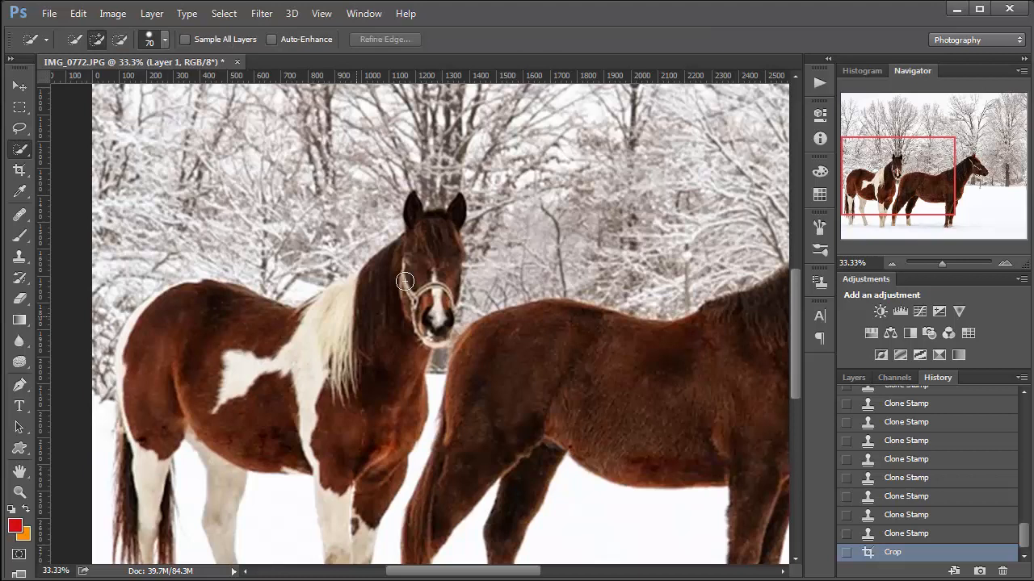
{"action": "mouse_move", "coordinate": [426, 249]}
{"action": "left_mouse_down"}
{"action": "mouse_move", "coordinate": [375, 328]}
{"action": "mouse_move", "coordinate": [215, 346]}
{"action": "mouse_move", "coordinate": [182, 334]}
{"action": "mouse_move", "coordinate": [170, 301]}
{"action": "mouse_move", "coordinate": [152, 307]}
{"action": "mouse_move", "coordinate": [143, 323]}
{"action": "mouse_move", "coordinate": [196, 292]}
{"action": "mouse_move", "coordinate": [166, 294]}
{"action": "mouse_move", "coordinate": [203, 291]}
{"action": "mouse_move", "coordinate": [184, 289]}
{"action": "mouse_move", "coordinate": [138, 350]}
{"action": "mouse_move", "coordinate": [118, 401]}
{"action": "mouse_move", "coordinate": [148, 515]}
{"action": "mouse_move", "coordinate": [156, 460]}
{"action": "mouse_move", "coordinate": [232, 460]}
{"action": "mouse_move", "coordinate": [216, 532]}
{"action": "left_mouse_up"}
{"action": "left_click", "coordinate": [221, 543]}
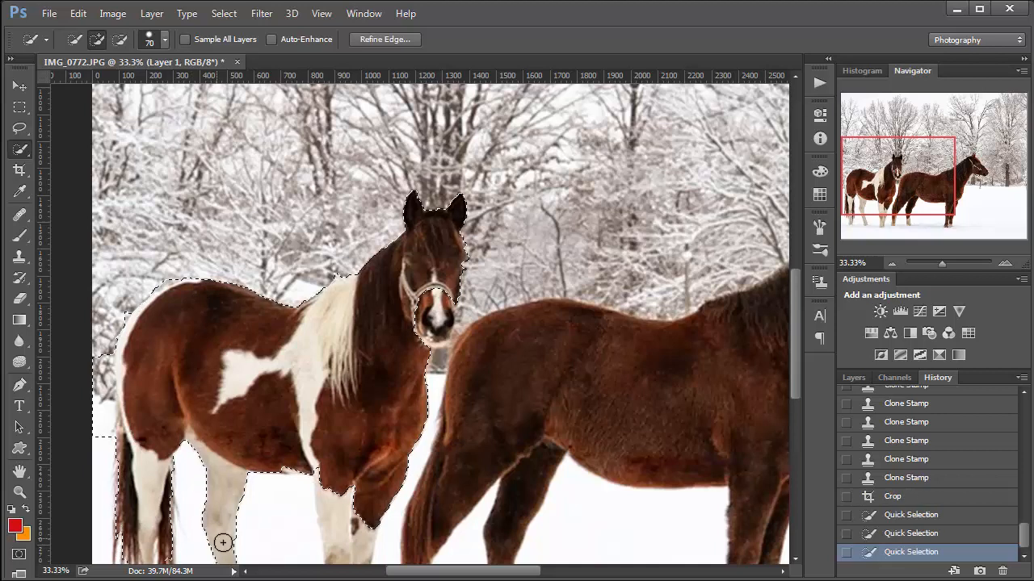
{"action": "left_click", "coordinate": [333, 507]}
{"action": "mouse_move", "coordinate": [335, 544]}
{"action": "left_mouse_down"}
{"action": "mouse_move", "coordinate": [359, 530]}
{"action": "mouse_move", "coordinate": [357, 563]}
{"action": "left_mouse_up"}
{"action": "left_click", "coordinate": [360, 558]}
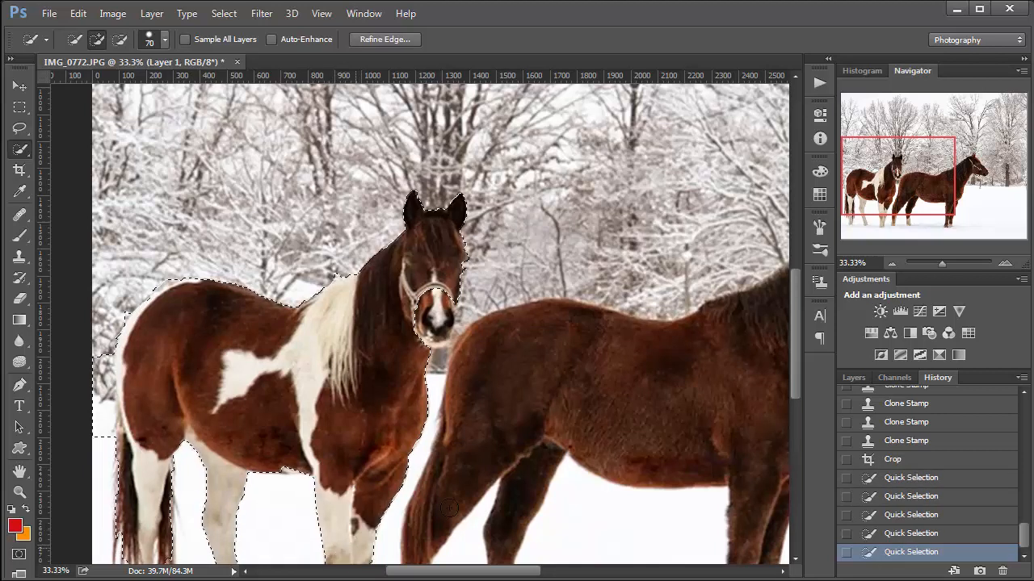
Add the solid brown horse to the Quick Selection, including its body, head and lower legs down to the hooves
{"action": "mouse_move", "coordinate": [524, 408]}
{"action": "left_mouse_down"}
{"action": "mouse_move", "coordinate": [549, 395]}
{"action": "mouse_move", "coordinate": [713, 401]}
{"action": "left_mouse_up"}
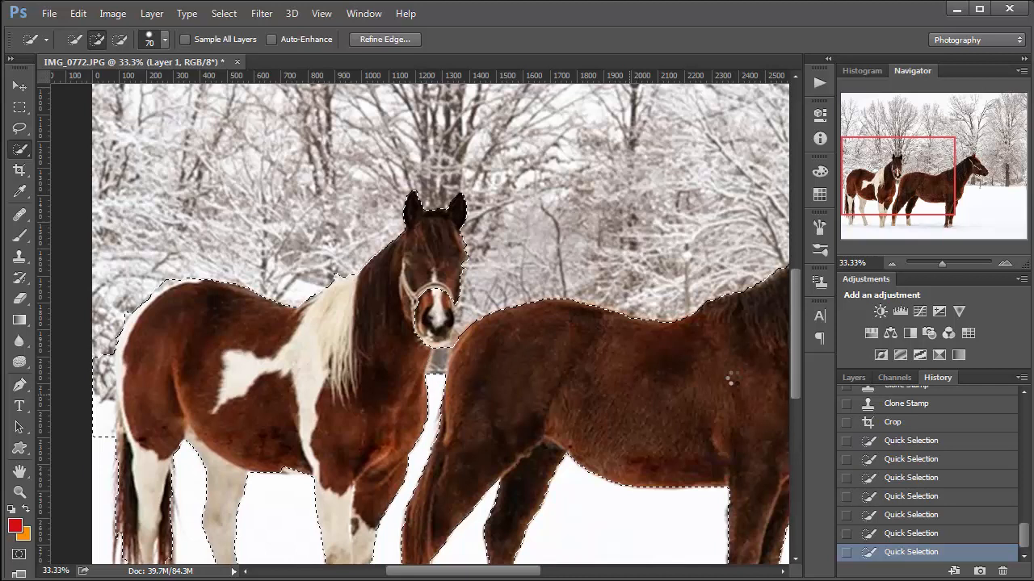
{"action": "left_click", "coordinate": [729, 378]}
{"action": "mouse_move", "coordinate": [570, 353]}
{"action": "left_mouse_down"}
{"action": "mouse_move", "coordinate": [506, 334]}
{"action": "mouse_move", "coordinate": [346, 339]}
{"action": "mouse_move", "coordinate": [328, 359]}
{"action": "left_mouse_up"}
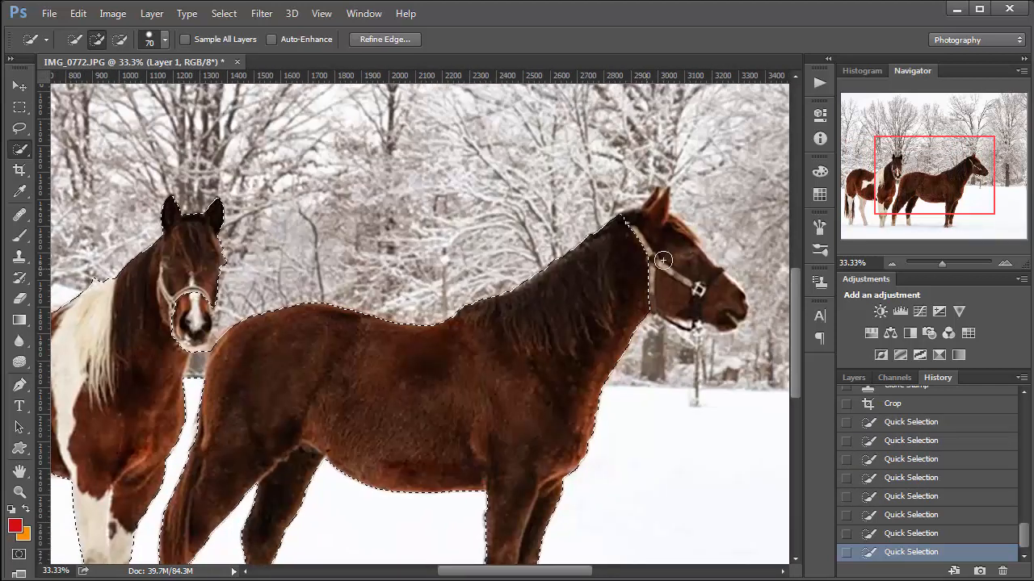
{"action": "mouse_move", "coordinate": [670, 271]}
{"action": "left_mouse_down"}
{"action": "mouse_move", "coordinate": [662, 220]}
{"action": "mouse_move", "coordinate": [727, 300]}
{"action": "mouse_move", "coordinate": [655, 202]}
{"action": "mouse_move", "coordinate": [729, 298]}
{"action": "left_mouse_up"}
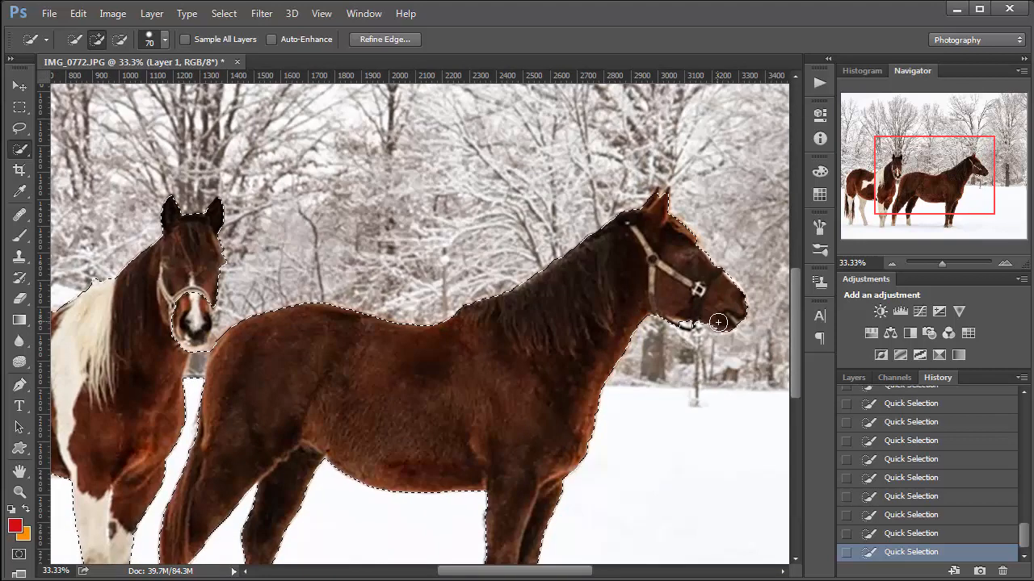
{"action": "left_click_drag", "start_coordinate": [519, 244], "coordinate": [648, 130]}
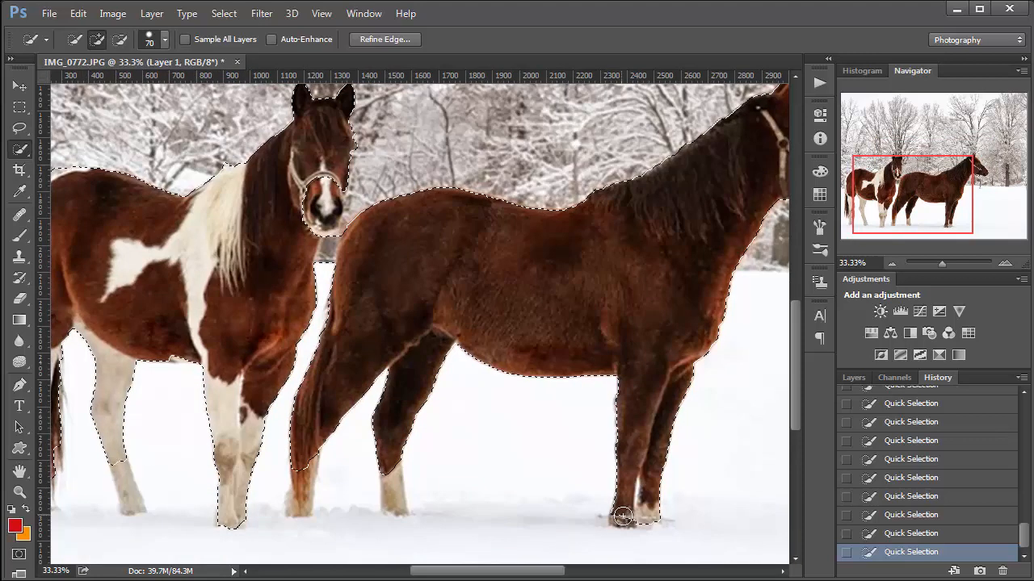
{"action": "left_click", "coordinate": [390, 490]}
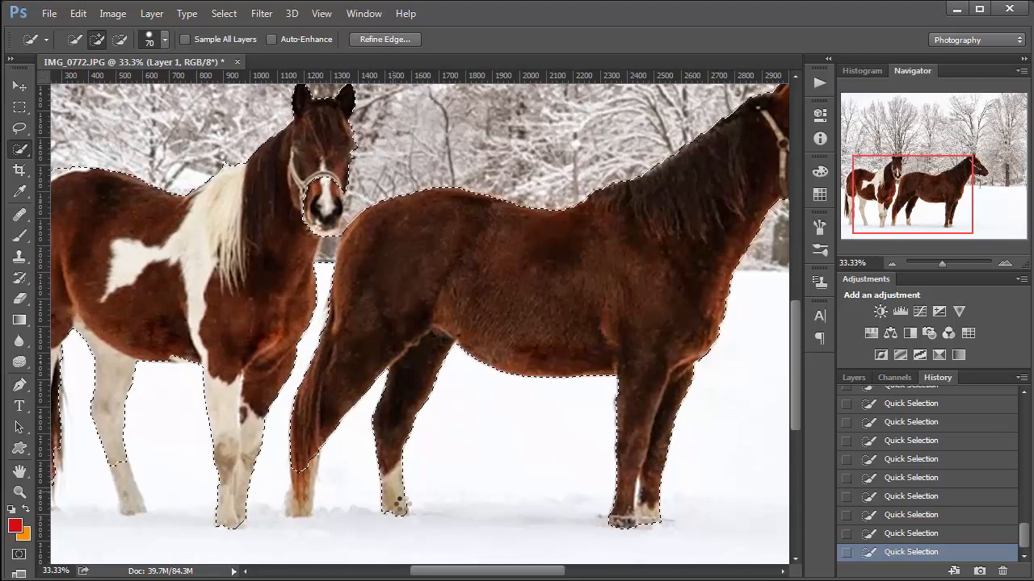
{"action": "left_click", "coordinate": [314, 500]}
Add the brown-and-white horse's missing hind hooves and the lower strands of its tail to the selection
{"action": "left_click_drag", "start_coordinate": [229, 450], "coordinate": [408, 440]}
{"action": "left_click", "coordinate": [319, 492]}
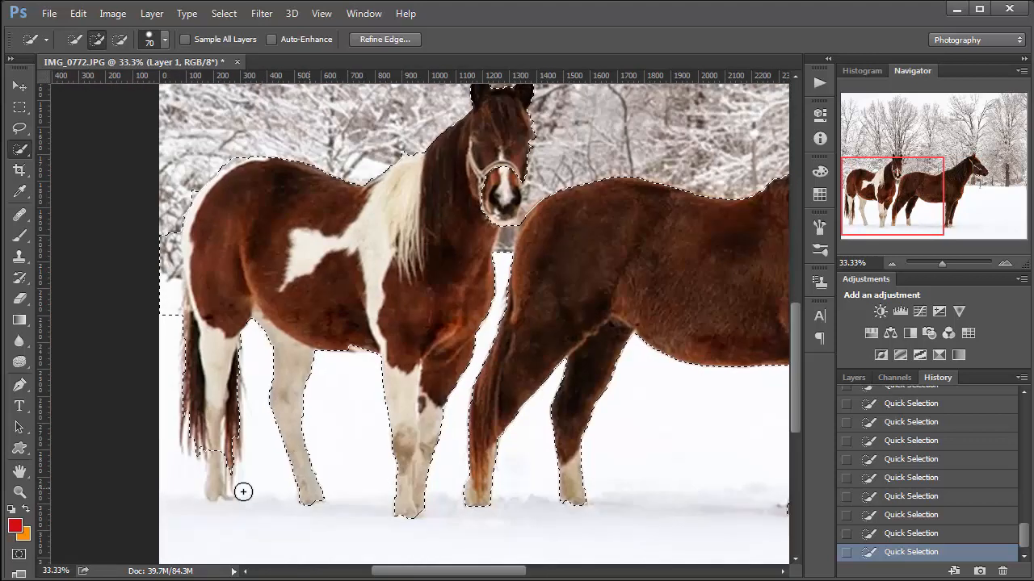
{"action": "left_click", "coordinate": [217, 489]}
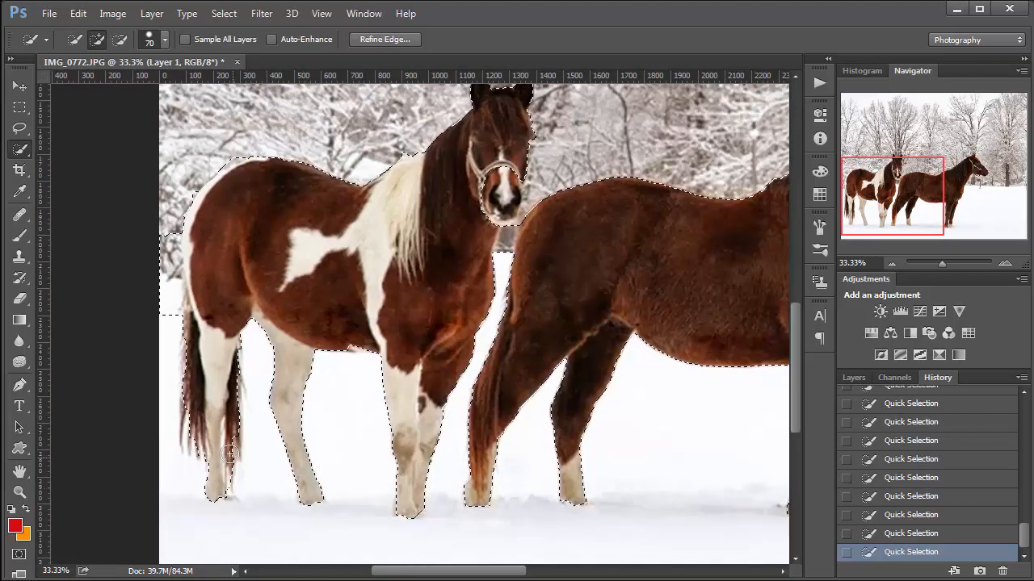
{"action": "left_click", "coordinate": [233, 454]}
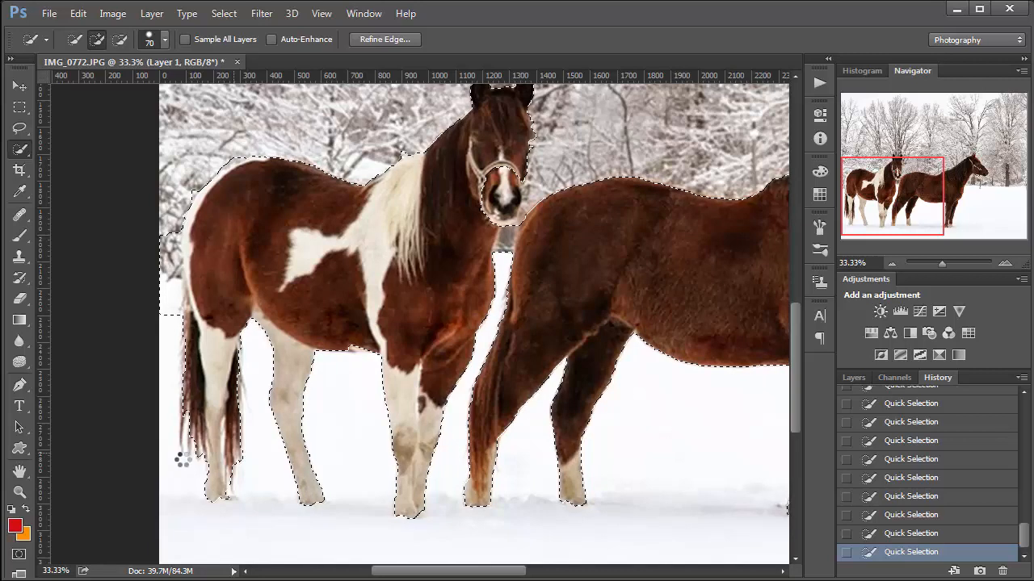
{"action": "left_click", "coordinate": [191, 440]}
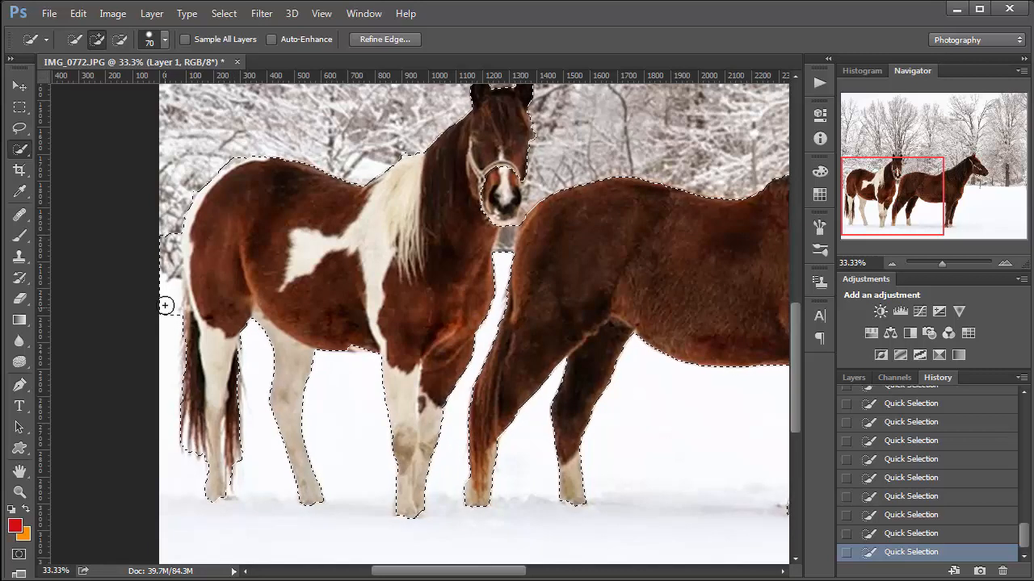
Subtract the background trees and snow behind the brown-and-white horse's rump from the selection
{"action": "left_click", "coordinate": [166, 280], "text": "alt"}
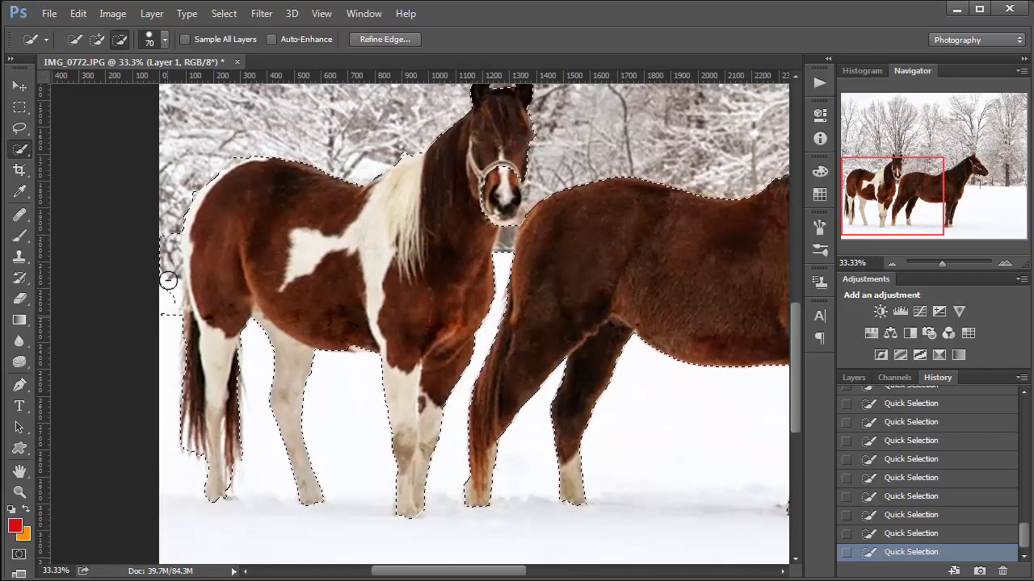
{"action": "left_click", "coordinate": [169, 301], "text": "alt"}
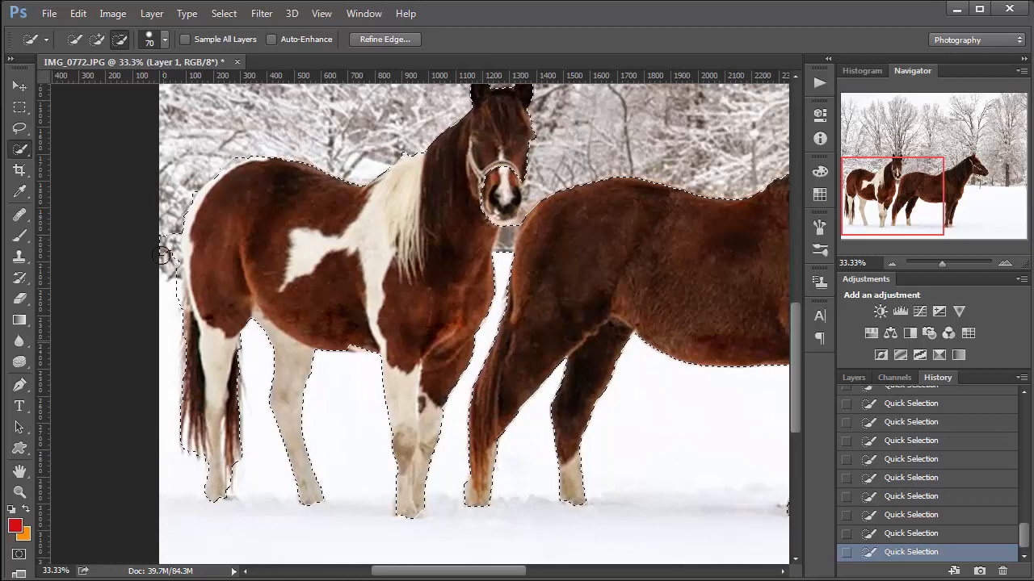
{"action": "left_click", "coordinate": [170, 294], "text": "alt"}
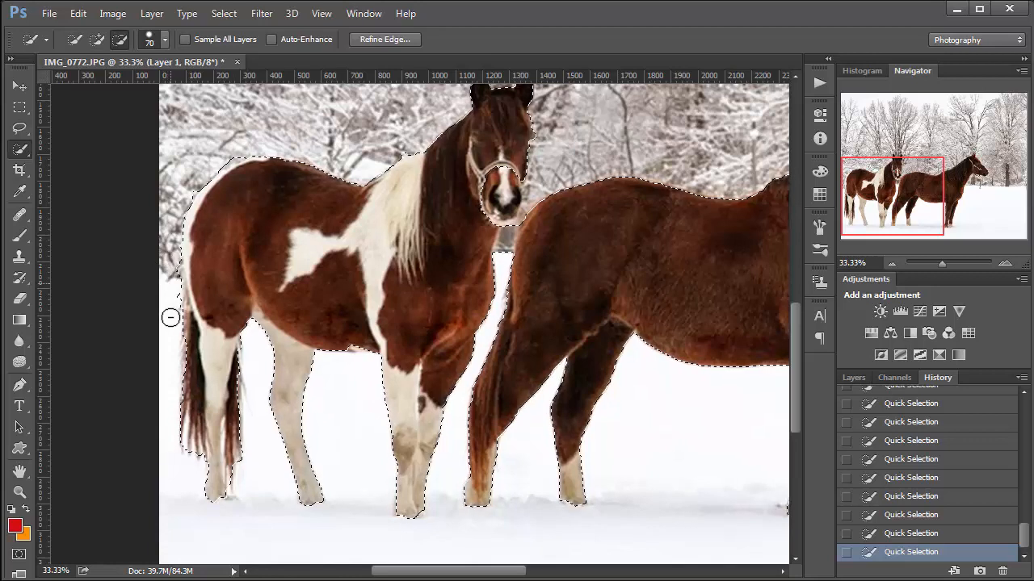
{"action": "left_click", "coordinate": [234, 151], "text": "alt"}
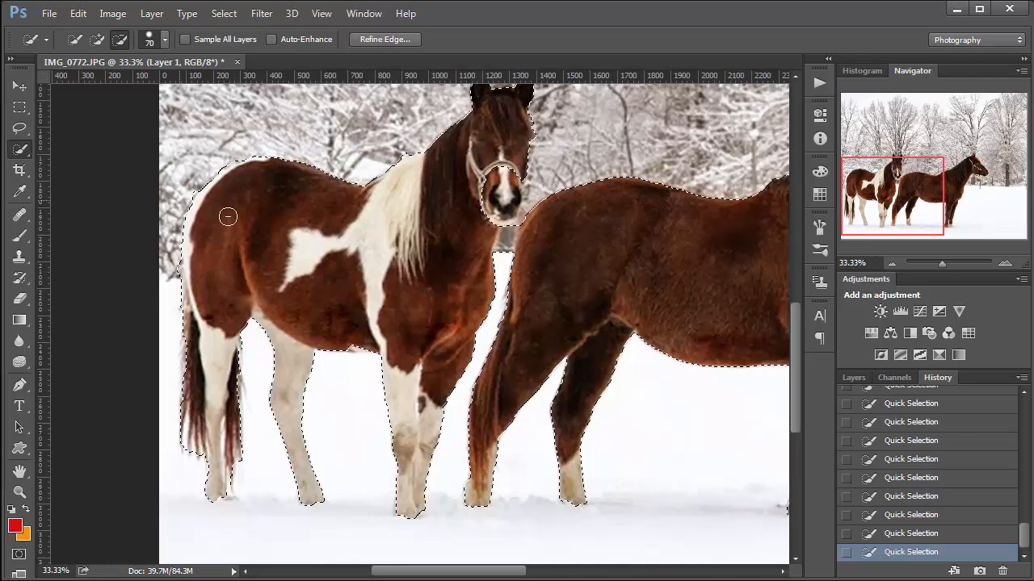
Bring up the layer list and examine the selection outline around both horses from legs to heads
{"action": "scroll", "coordinate": [501, 186], "scroll_direction": "up", "scroll_amount": 2}
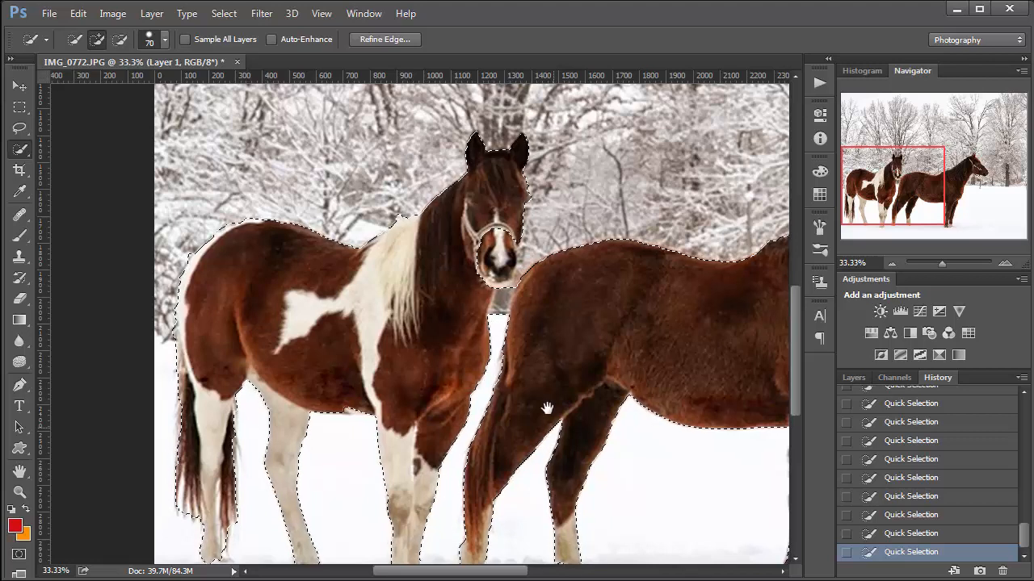
{"action": "left_click_drag", "start_coordinate": [544, 406], "coordinate": [525, 312]}
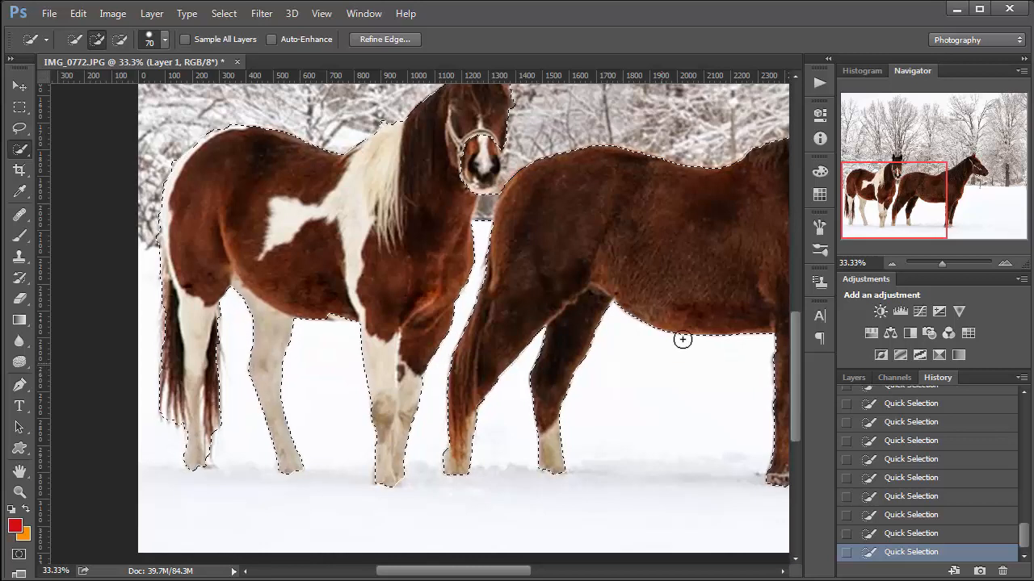
{"action": "left_click", "coordinate": [852, 378]}
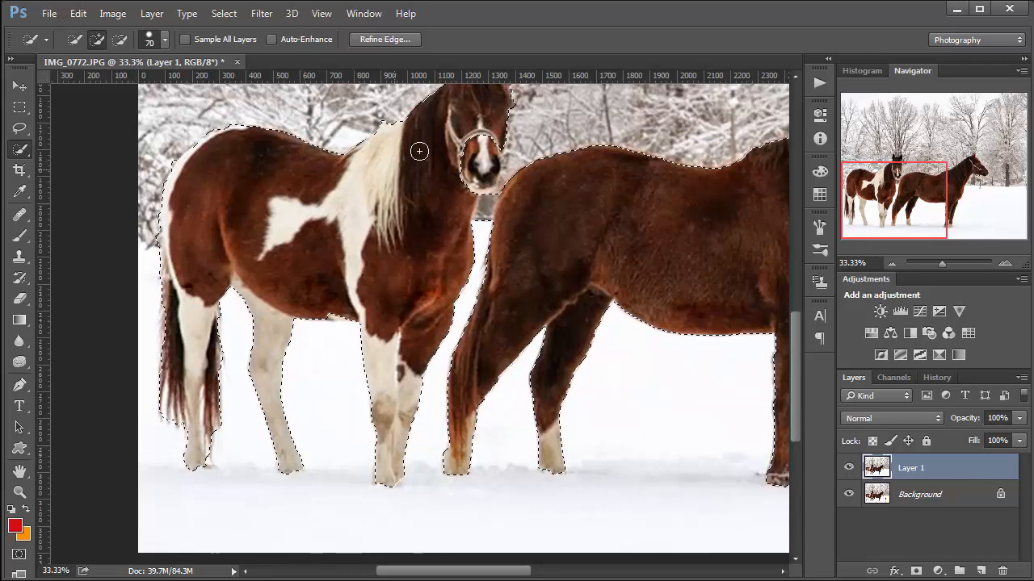
{"action": "key", "text": "space"}
{"action": "left_click_drag", "start_coordinate": [417, 147], "coordinate": [341, 247]}
{"action": "scroll", "coordinate": [458, 287], "scroll_direction": "right", "scroll_amount": 6}
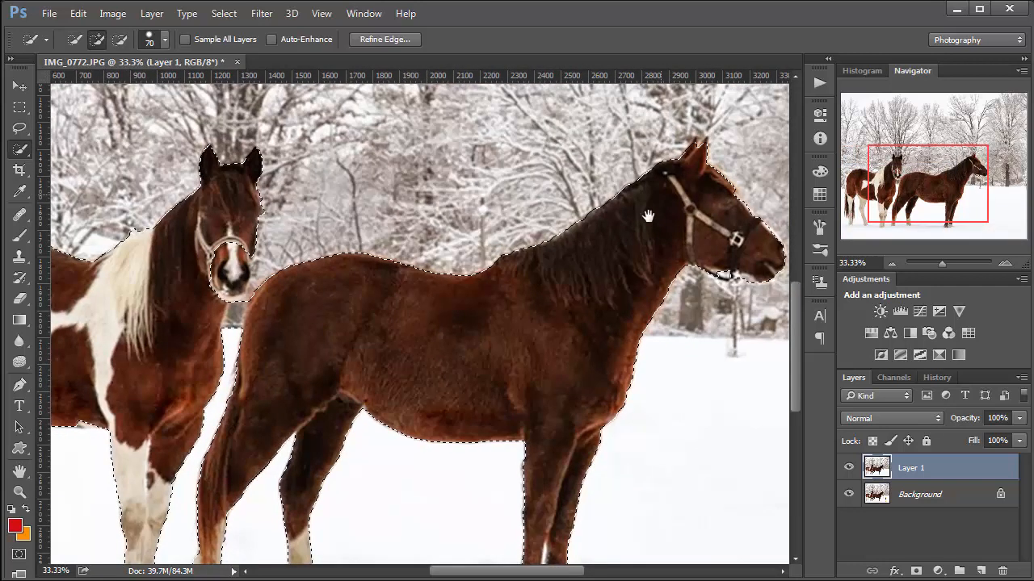
{"action": "left_click_drag", "start_coordinate": [646, 216], "coordinate": [620, 210]}
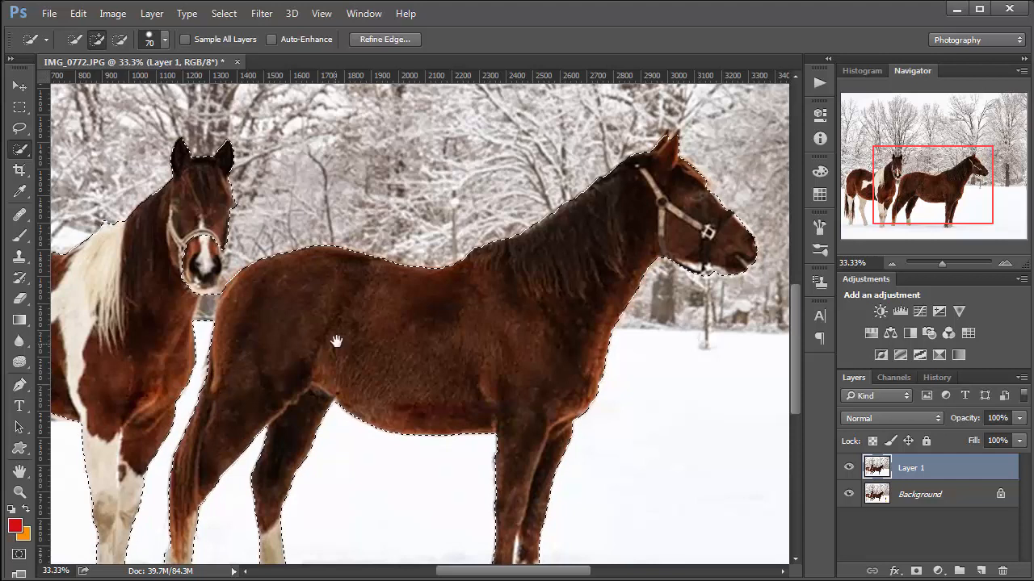
{"action": "left_click_drag", "start_coordinate": [334, 342], "coordinate": [352, 305]}
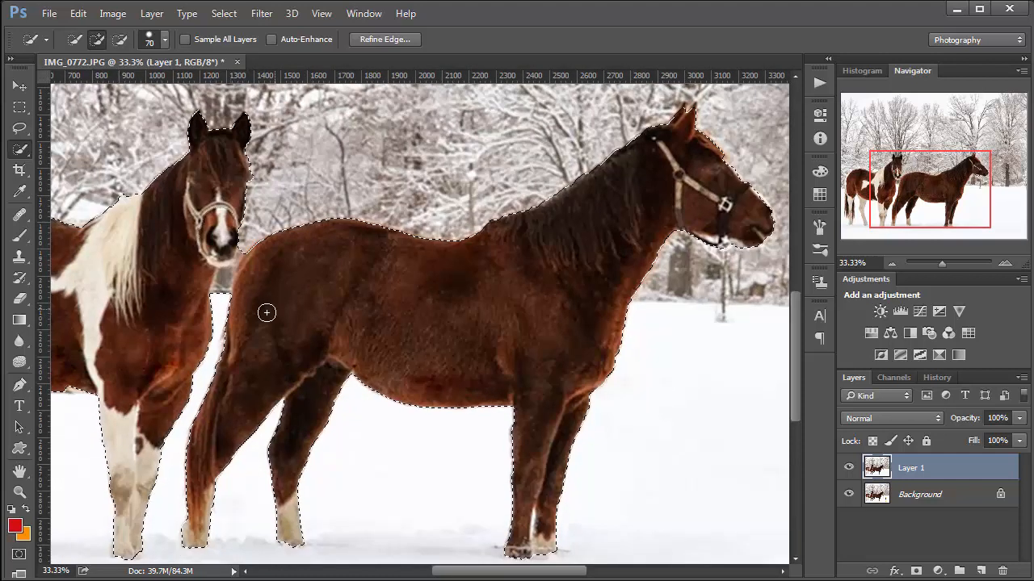
{"action": "key", "text": "alt"}
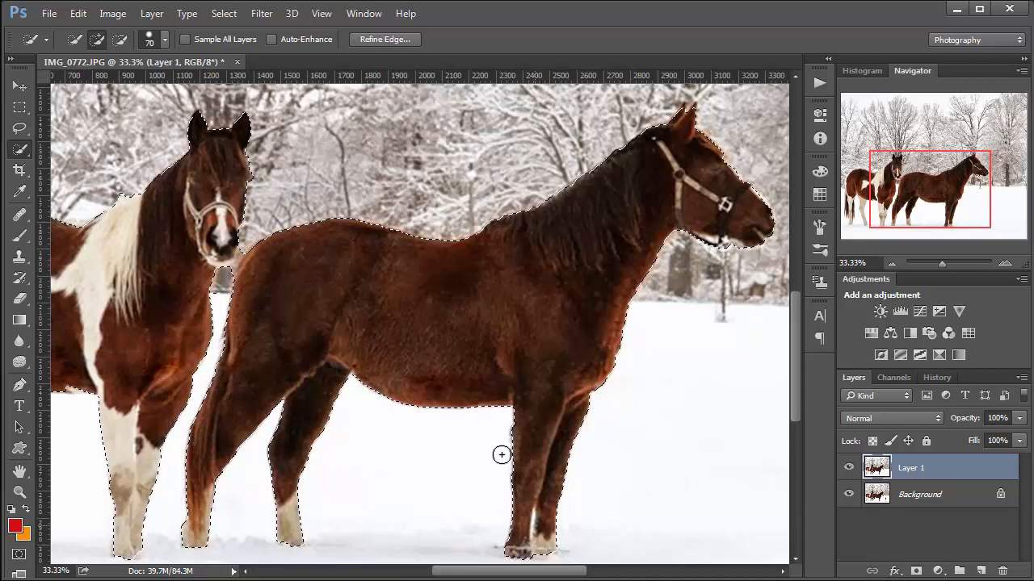
Expand the selection around the horses by 10 pixels
{"action": "left_click", "coordinate": [224, 13]}
{"action": "mouse_move", "coordinate": [323, 222]}
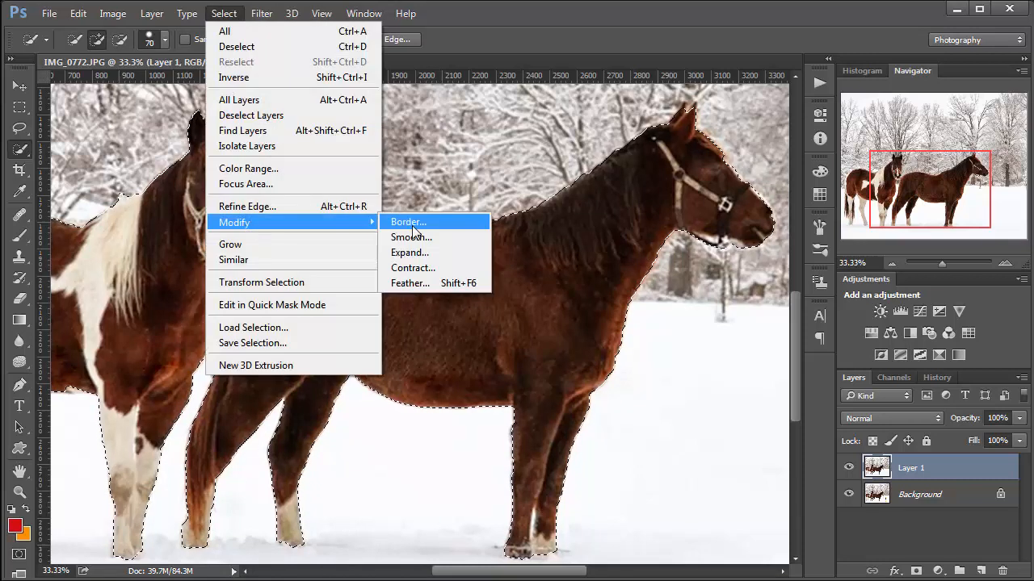
{"action": "left_click", "coordinate": [423, 253]}
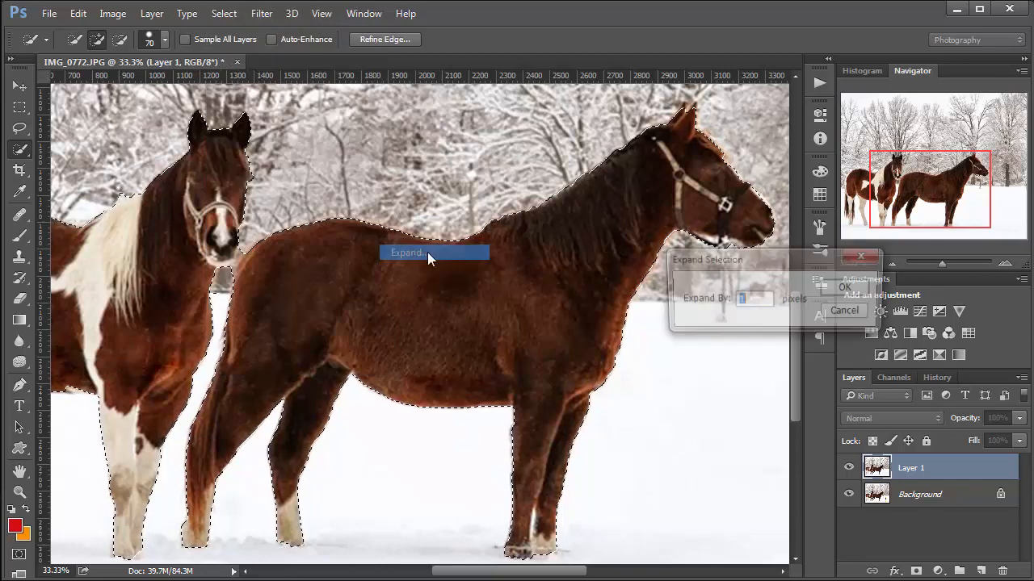
{"action": "type", "text": "10"}
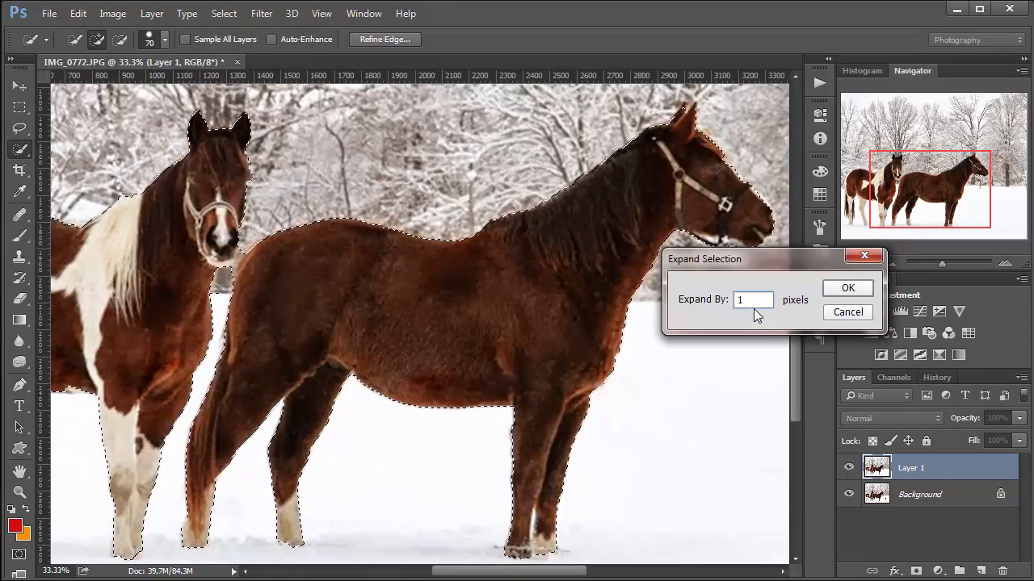
{"action": "left_click", "coordinate": [847, 289]}
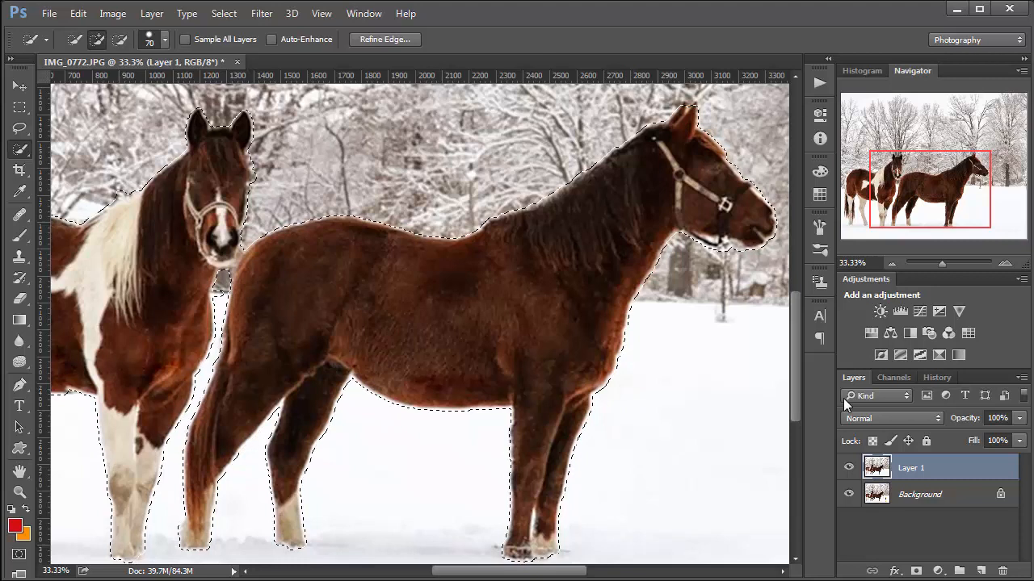
Copy the selected horses to a new layer and check the cutout by temporarily hiding Layer 1 and the Background
{"action": "key", "text": "ctrl+j"}
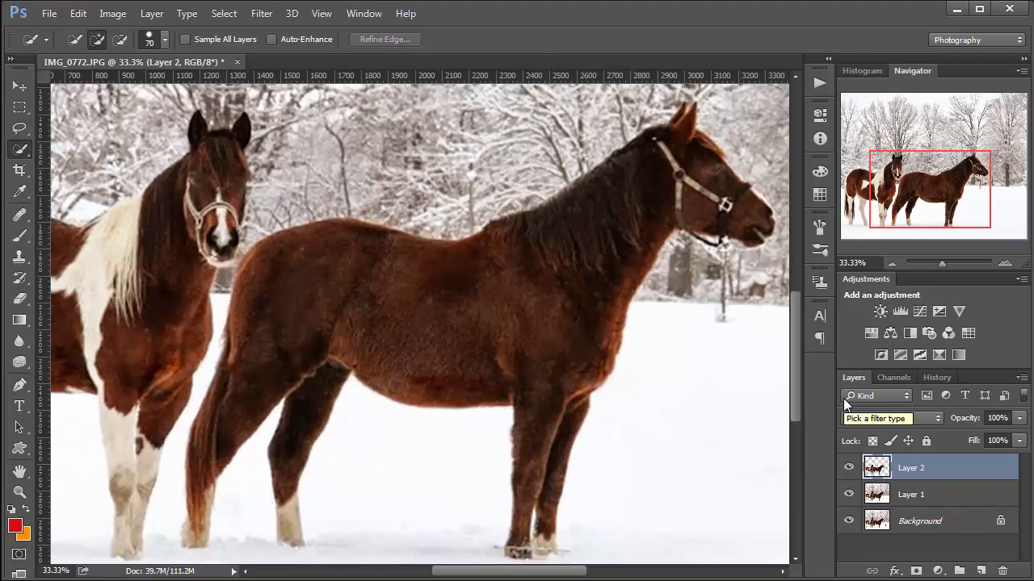
{"action": "left_click", "coordinate": [848, 494]}
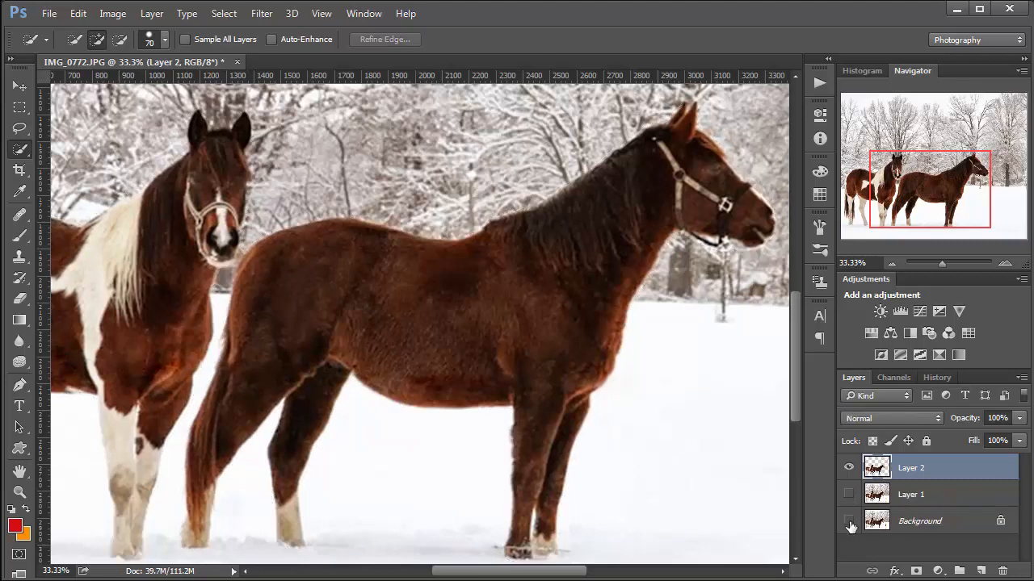
{"action": "left_click", "coordinate": [848, 521]}
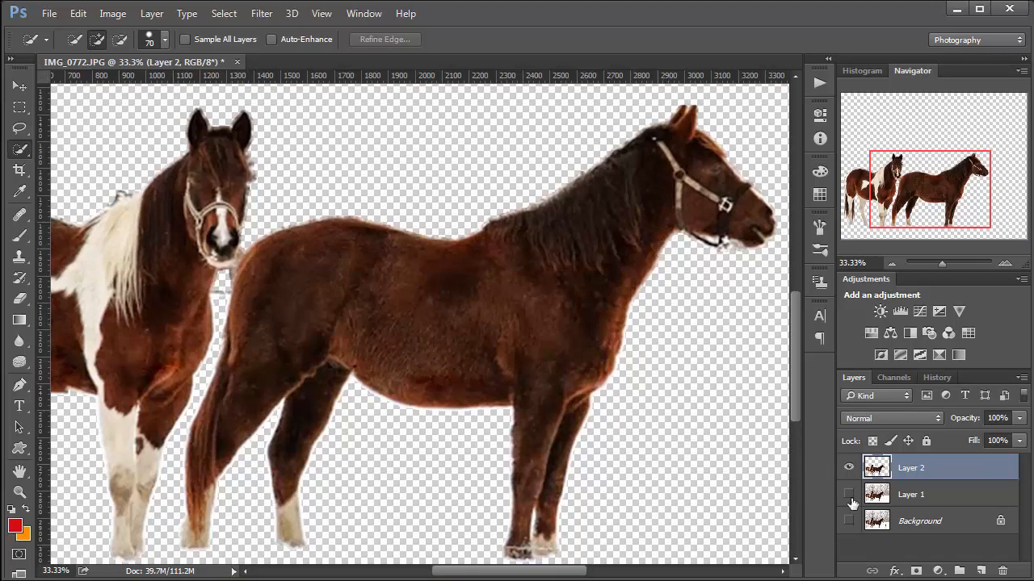
{"action": "left_click_drag", "start_coordinate": [847, 497], "coordinate": [845, 523]}
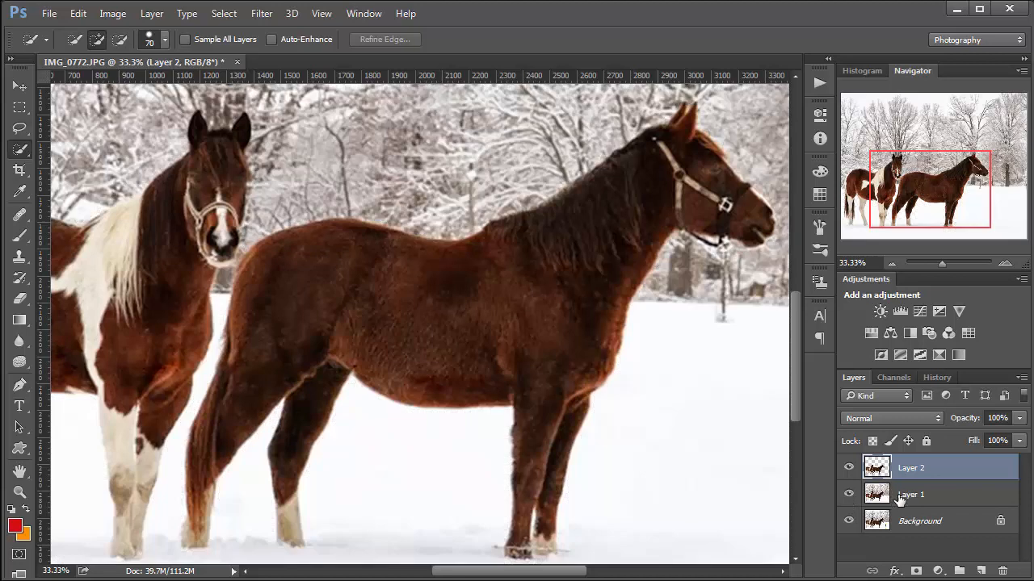
{"action": "left_click", "coordinate": [897, 497]}
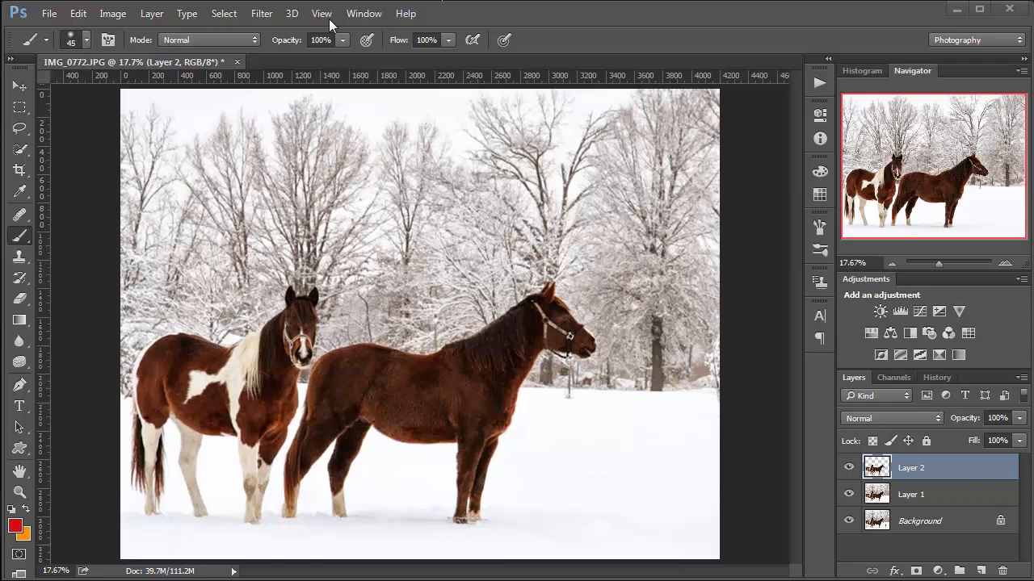
{"action": "left_click", "coordinate": [265, 15]}
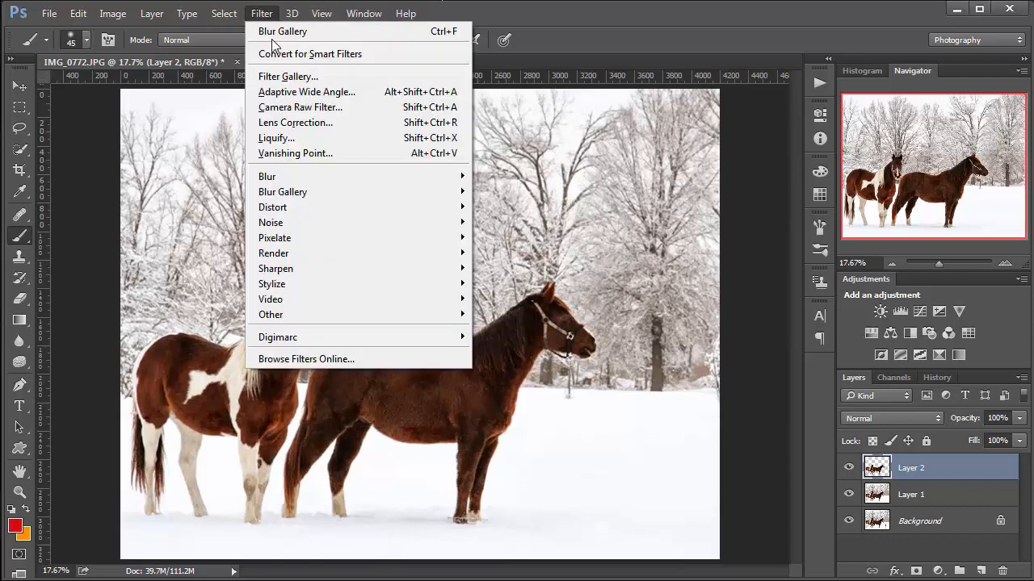
{"action": "mouse_move", "coordinate": [296, 201]}
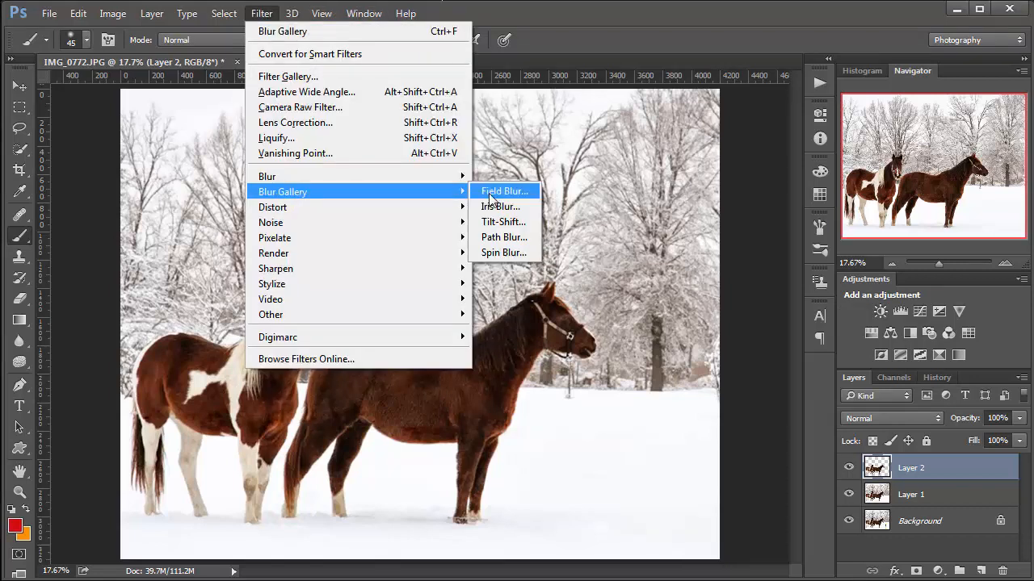
{"action": "left_click", "coordinate": [500, 190]}
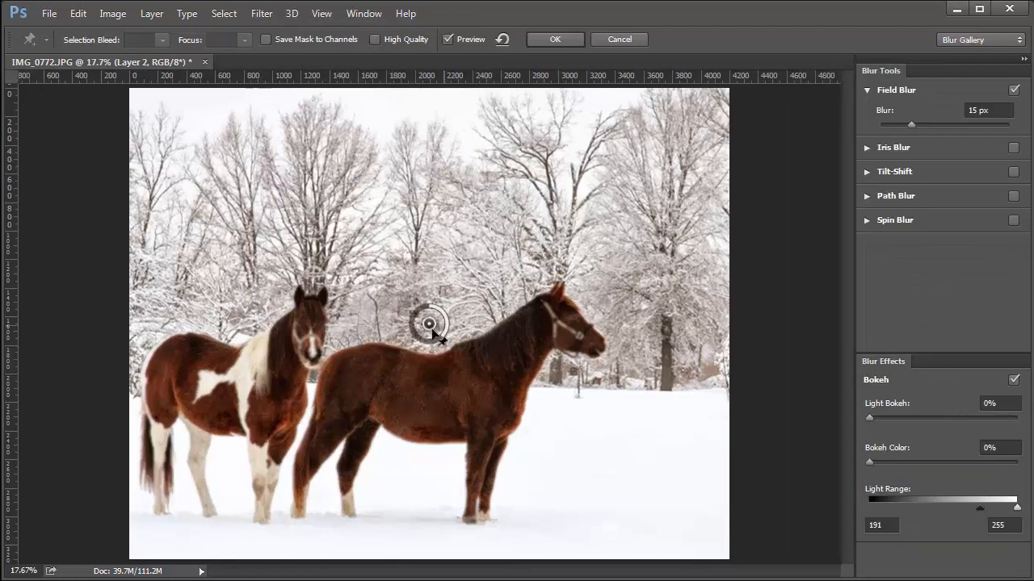
{"action": "left_click_drag", "start_coordinate": [433, 326], "coordinate": [452, 262]}
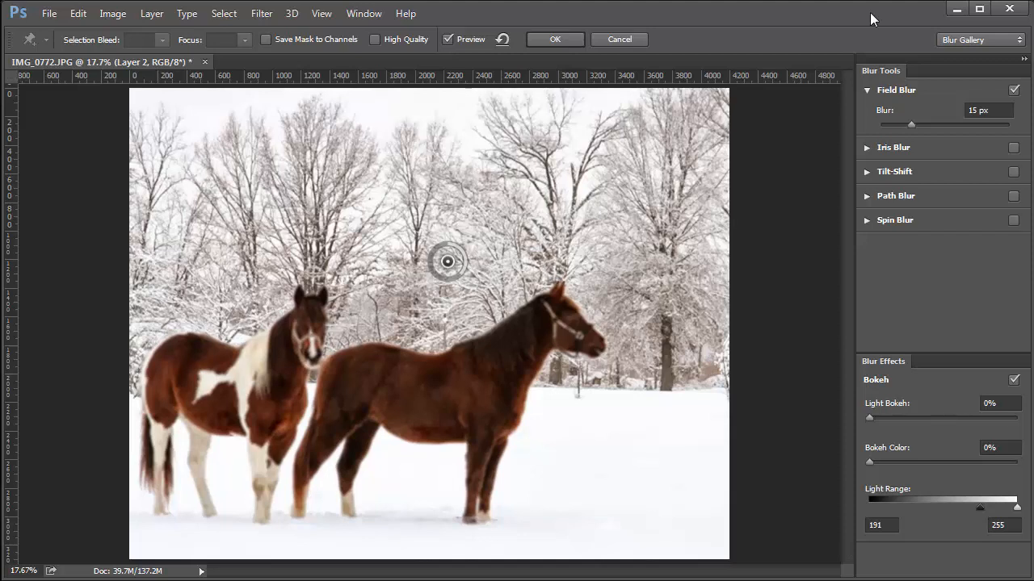
{"action": "left_click", "coordinate": [617, 40]}
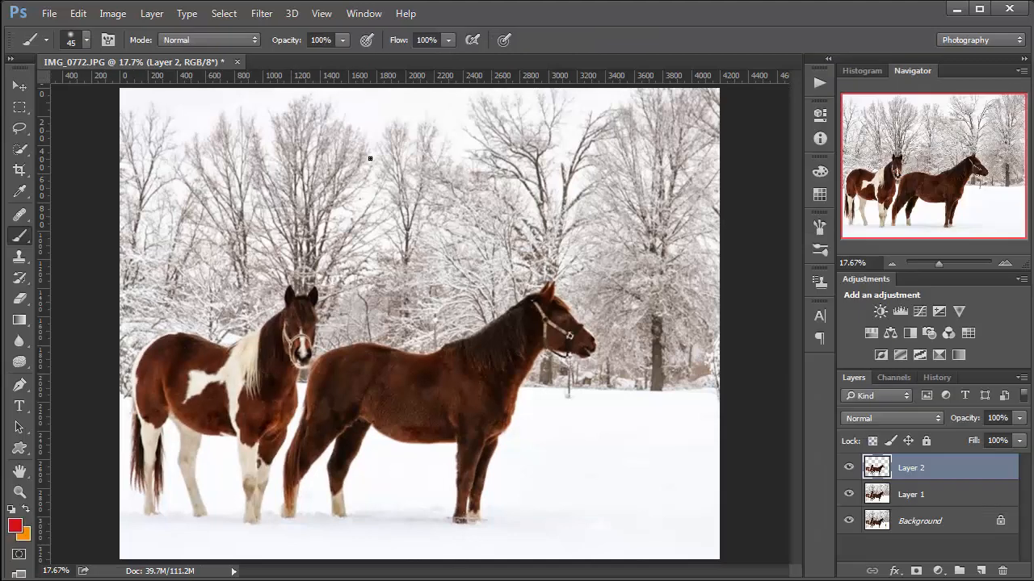
Apply a 17 px Field Blur to Layer 1, placing the blur pin in the trees above the dark horse's back
{"action": "left_click", "coordinate": [903, 494]}
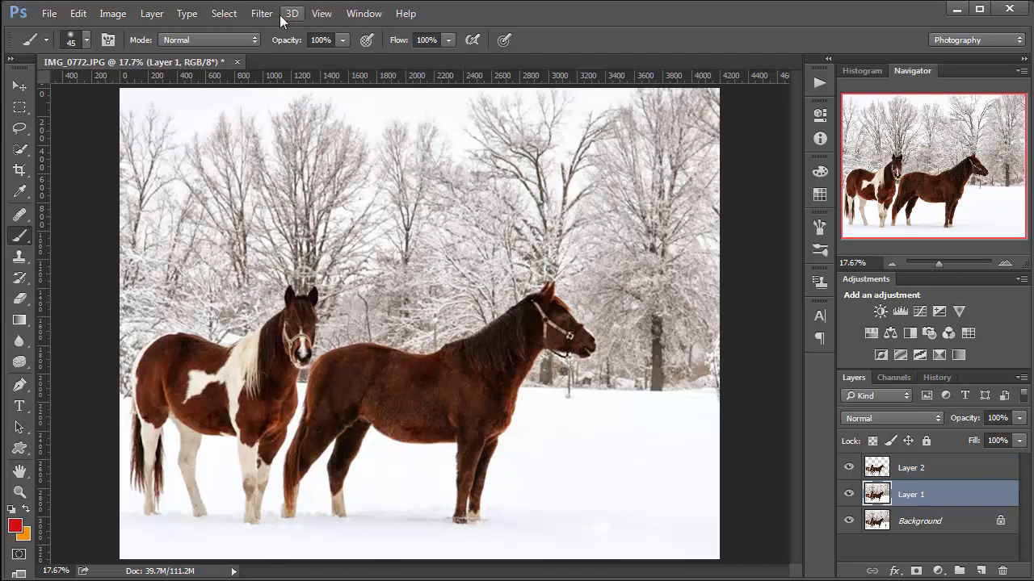
{"action": "left_click", "coordinate": [260, 22]}
{"action": "mouse_move", "coordinate": [266, 191]}
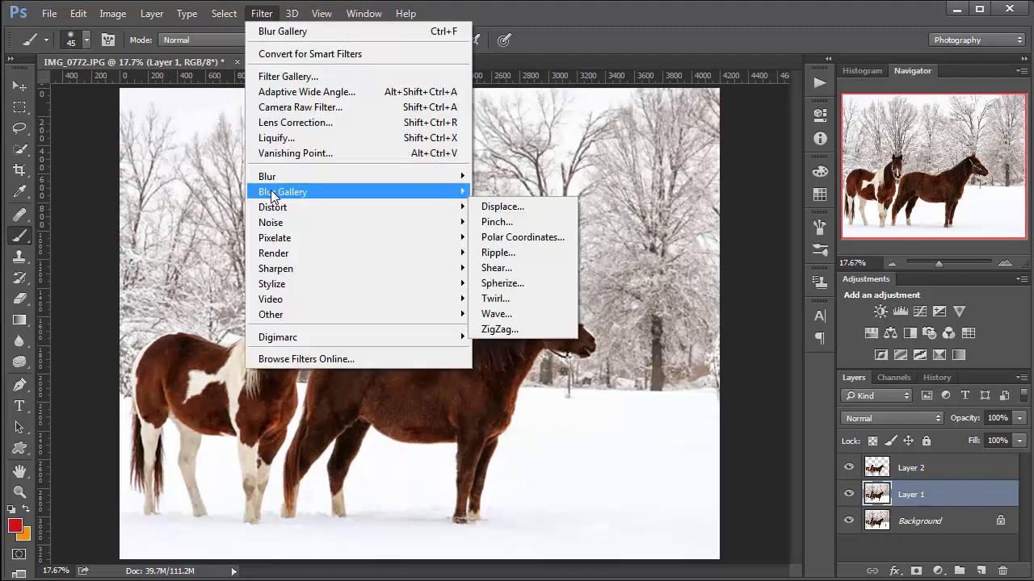
{"action": "left_click", "coordinate": [502, 191]}
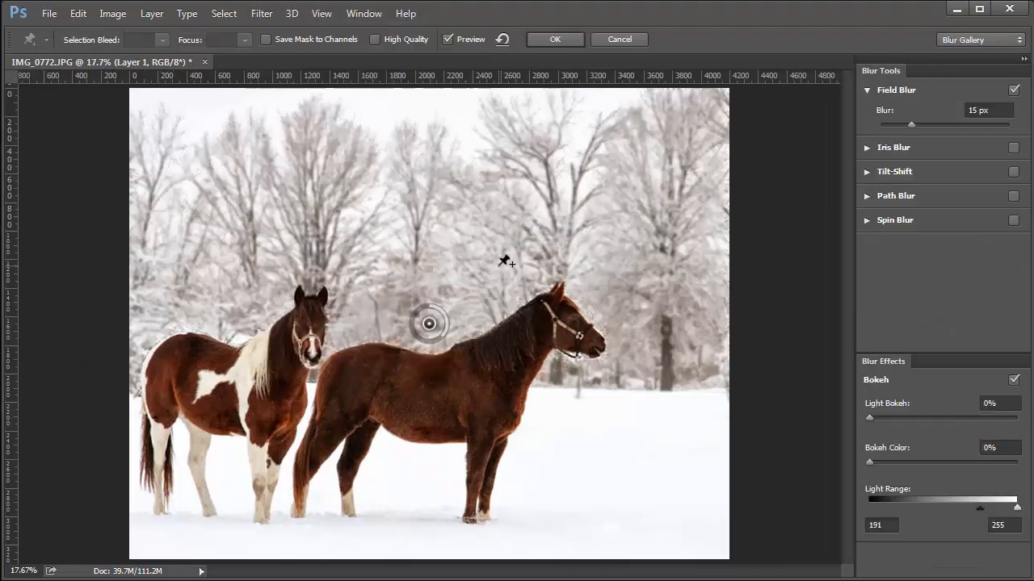
{"action": "left_click_drag", "start_coordinate": [431, 325], "coordinate": [452, 300]}
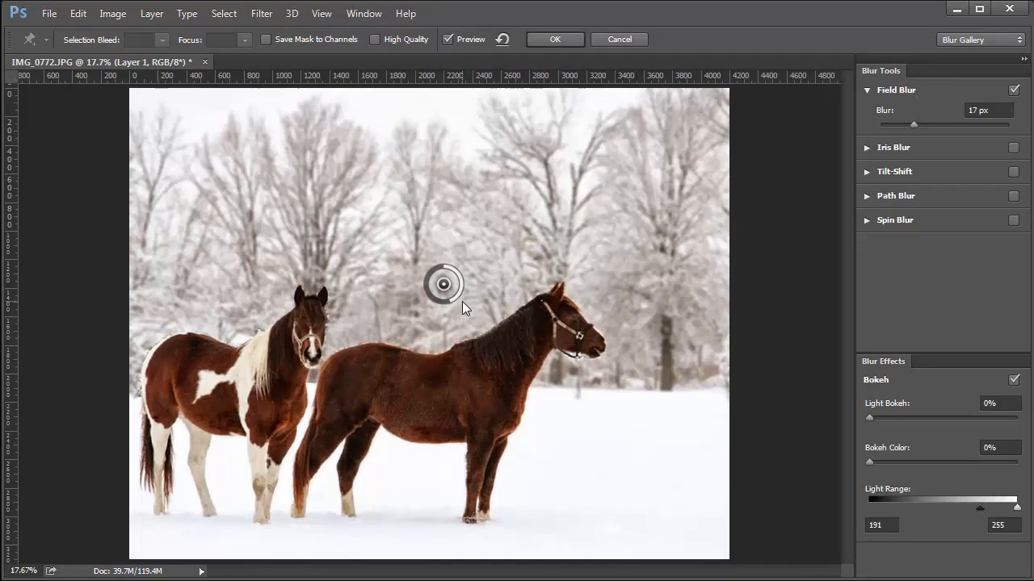
{"action": "left_click", "coordinate": [554, 40]}
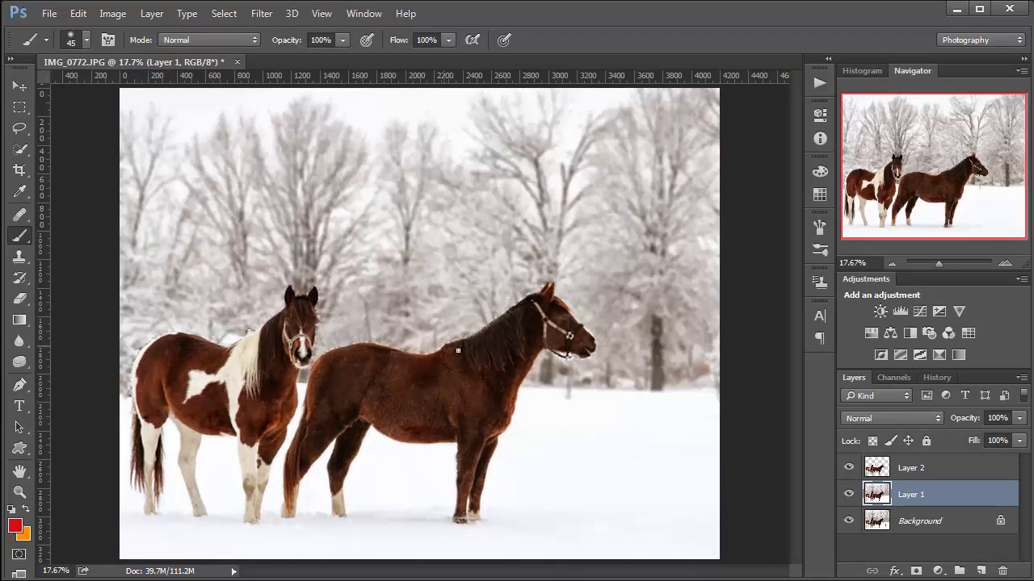
Inspect the cutout edges of both horses up close and add a layer mask to Layer 2
{"action": "scroll", "coordinate": [460, 349], "scroll_direction": "up", "scroll_amount": 3}
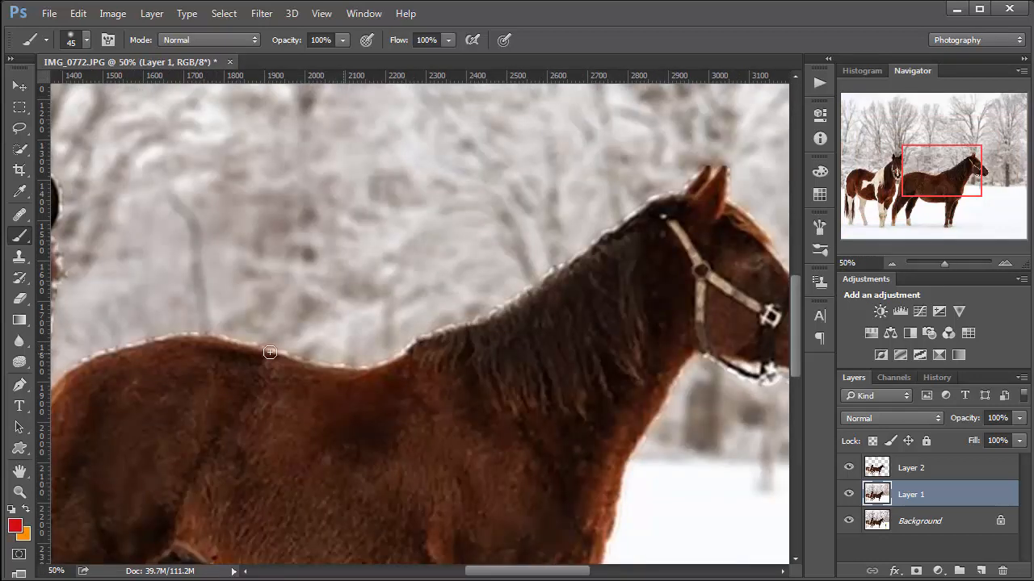
{"action": "left_click_drag", "start_coordinate": [238, 300], "coordinate": [493, 325]}
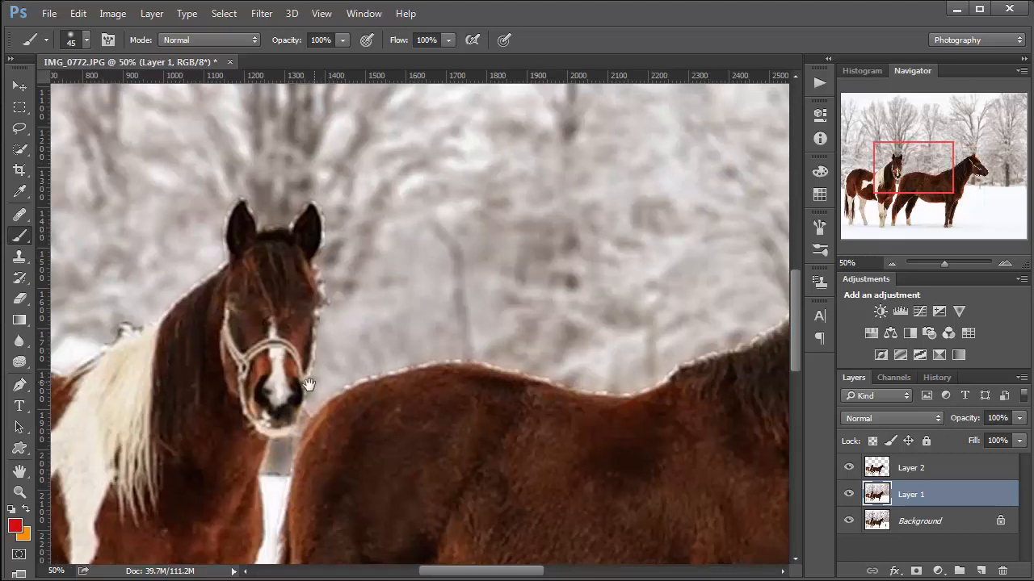
{"action": "left_click_drag", "start_coordinate": [383, 358], "coordinate": [426, 342]}
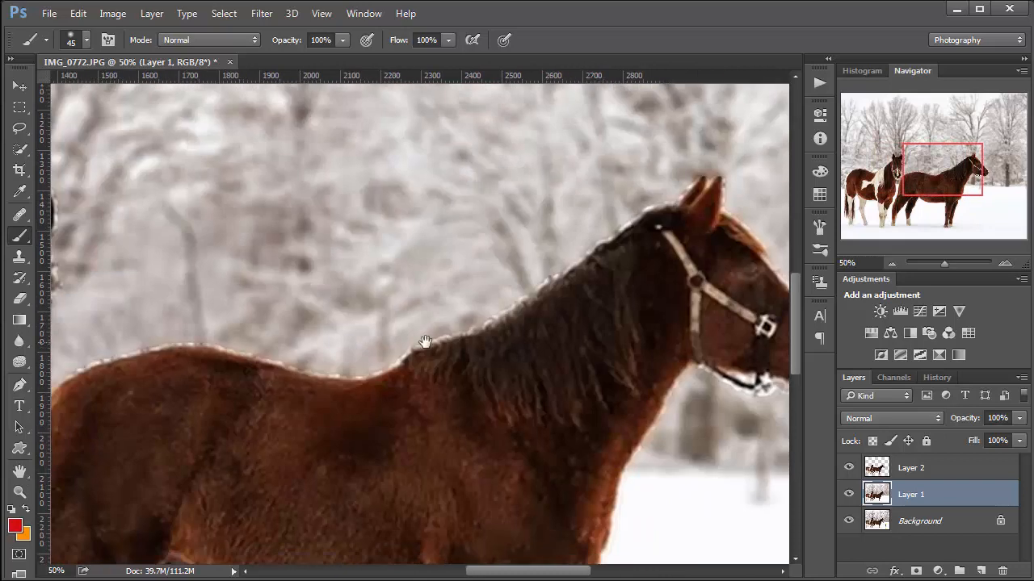
{"action": "left_click", "coordinate": [906, 474]}
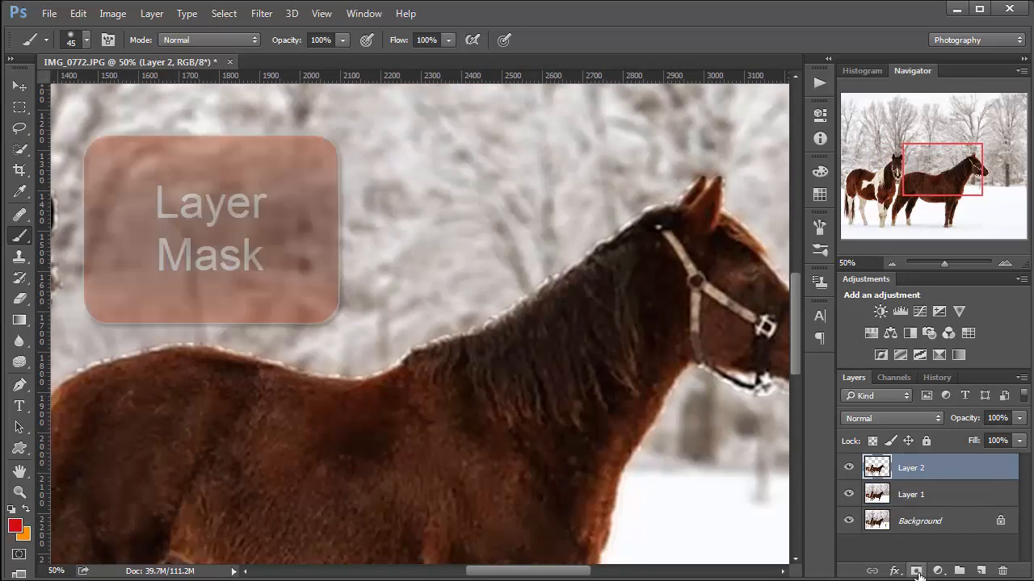
{"action": "left_click", "coordinate": [916, 571]}
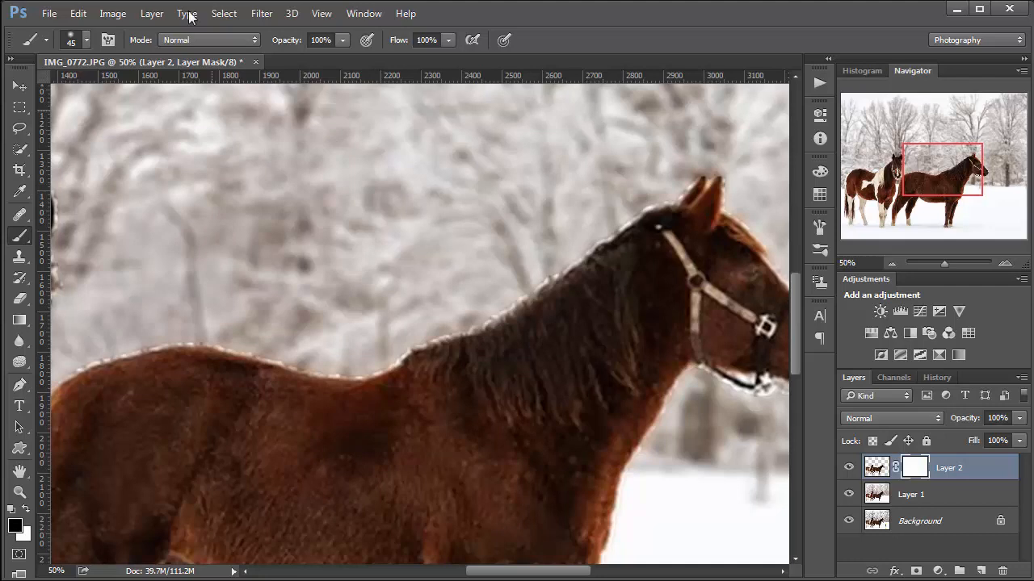
Try masking the fringe along the dark horse's mane and back with a 0% hardness black brush, enlarging it to 80 px
{"action": "left_click", "coordinate": [79, 42]}
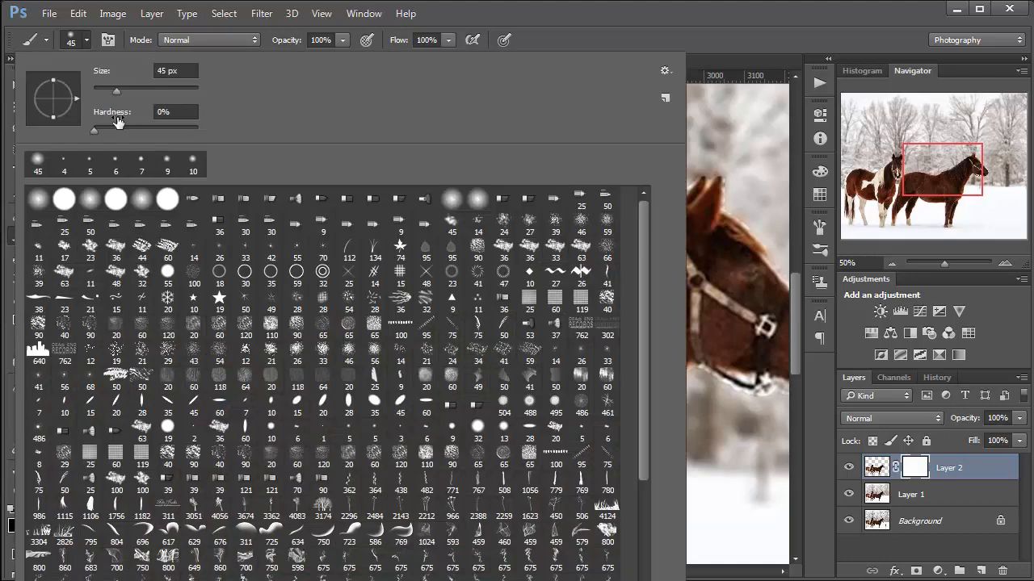
{"action": "left_click", "coordinate": [588, 14]}
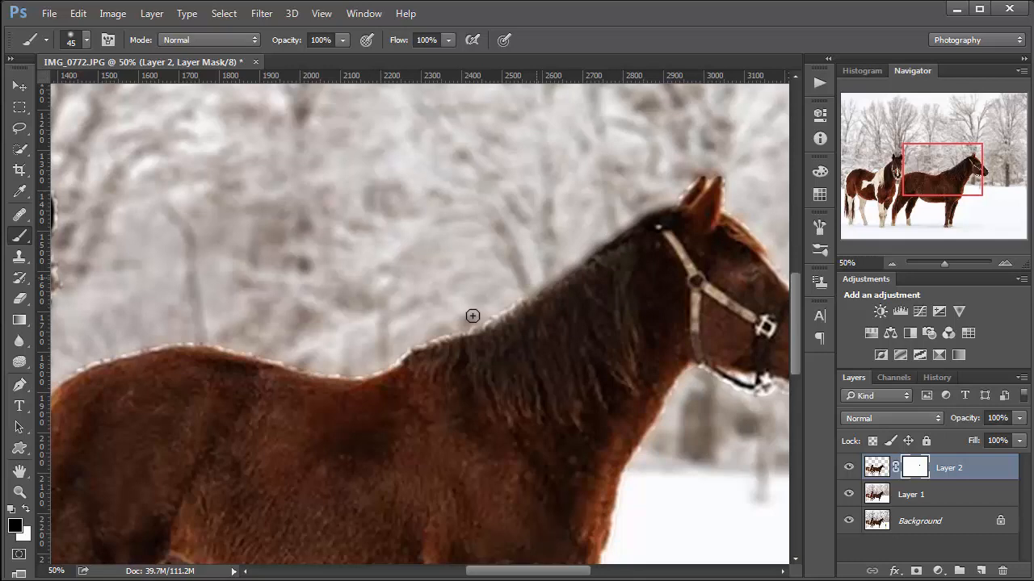
{"action": "mouse_move", "coordinate": [472, 316]}
{"action": "left_mouse_down"}
{"action": "mouse_move", "coordinate": [455, 321]}
{"action": "mouse_move", "coordinate": [486, 302]}
{"action": "left_mouse_up"}
{"action": "key", "text": "bracketright"}
{"action": "key", "text": "bracketright"}
{"action": "key", "text": "bracketright"}
{"action": "key", "text": "bracketright"}
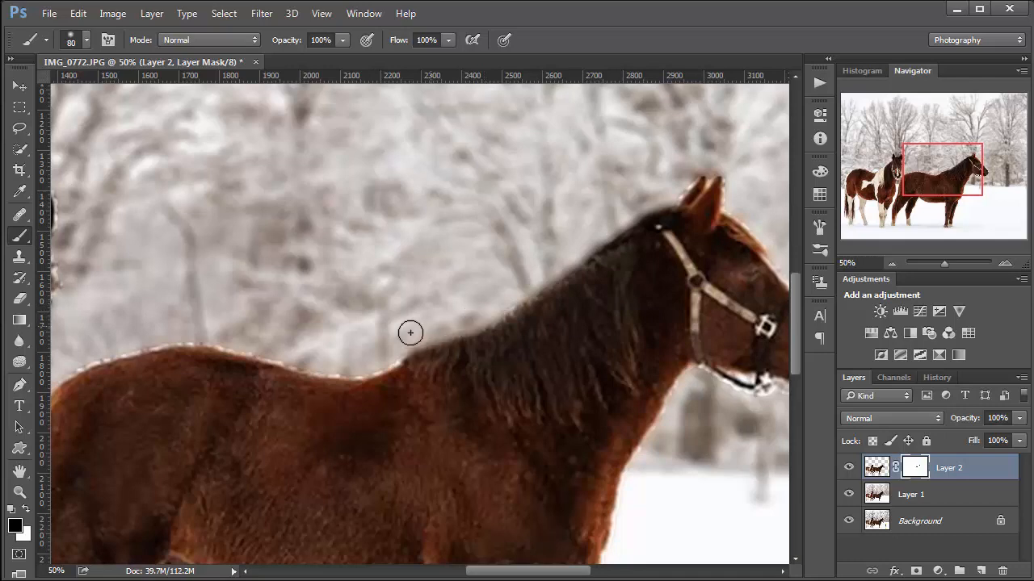
{"action": "mouse_move", "coordinate": [409, 332]}
{"action": "left_mouse_down"}
{"action": "mouse_move", "coordinate": [346, 357]}
{"action": "mouse_move", "coordinate": [377, 347]}
{"action": "mouse_move", "coordinate": [330, 357]}
{"action": "mouse_move", "coordinate": [213, 322]}
{"action": "mouse_move", "coordinate": [200, 333]}
{"action": "mouse_move", "coordinate": [102, 338]}
{"action": "mouse_move", "coordinate": [222, 320]}
{"action": "left_mouse_up"}
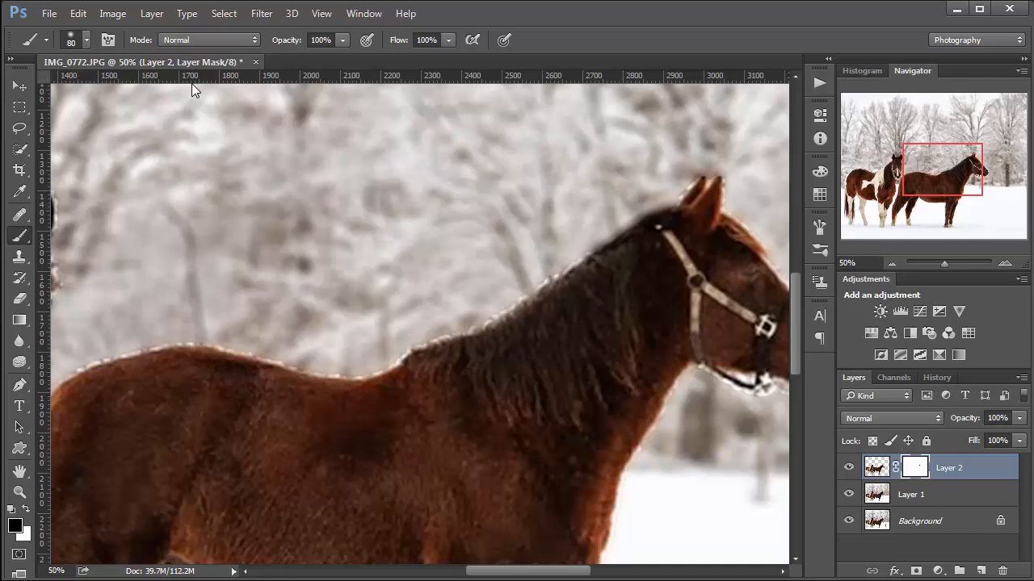
Raise the brush hardness and mask out the sharp fringe along the dark horse's neck, back and rump
{"action": "left_click", "coordinate": [86, 42]}
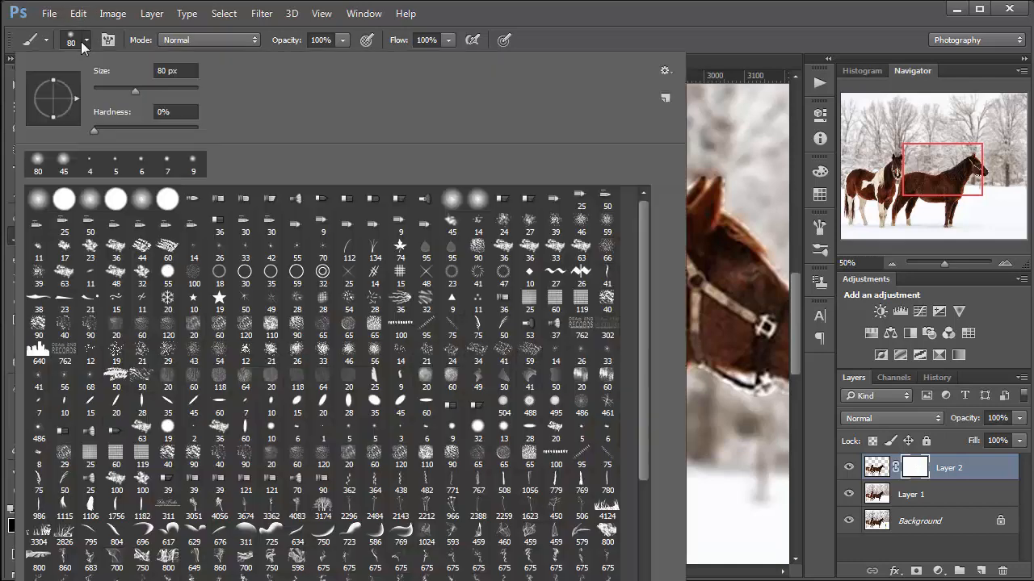
{"action": "left_click", "coordinate": [136, 127]}
{"action": "left_click", "coordinate": [500, 27]}
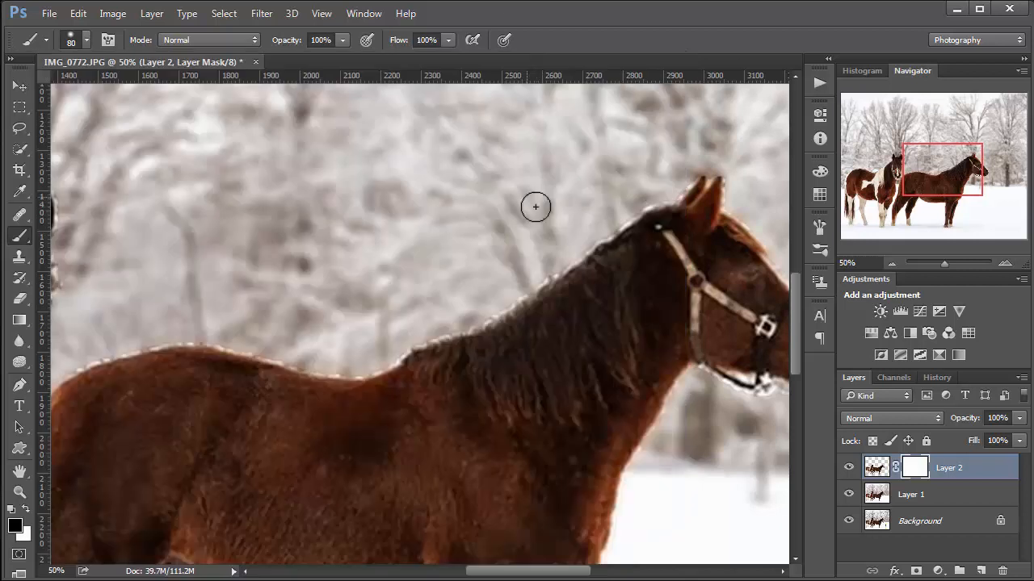
{"action": "mouse_move", "coordinate": [619, 200]}
{"action": "left_mouse_down"}
{"action": "mouse_move", "coordinate": [501, 290]}
{"action": "mouse_move", "coordinate": [549, 265]}
{"action": "mouse_move", "coordinate": [496, 293]}
{"action": "mouse_move", "coordinate": [514, 295]}
{"action": "mouse_move", "coordinate": [398, 334]}
{"action": "mouse_move", "coordinate": [445, 321]}
{"action": "mouse_move", "coordinate": [414, 327]}
{"action": "mouse_move", "coordinate": [344, 362]}
{"action": "mouse_move", "coordinate": [381, 358]}
{"action": "mouse_move", "coordinate": [336, 359]}
{"action": "mouse_move", "coordinate": [185, 325]}
{"action": "mouse_move", "coordinate": [81, 334]}
{"action": "left_mouse_up"}
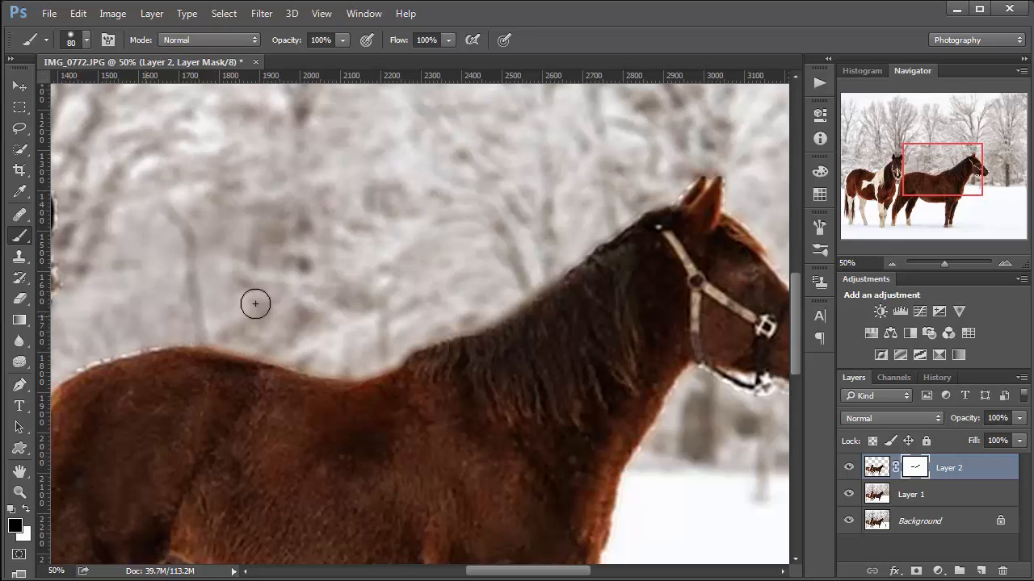
{"action": "scroll", "coordinate": [407, 299], "scroll_direction": "left", "scroll_amount": 5}
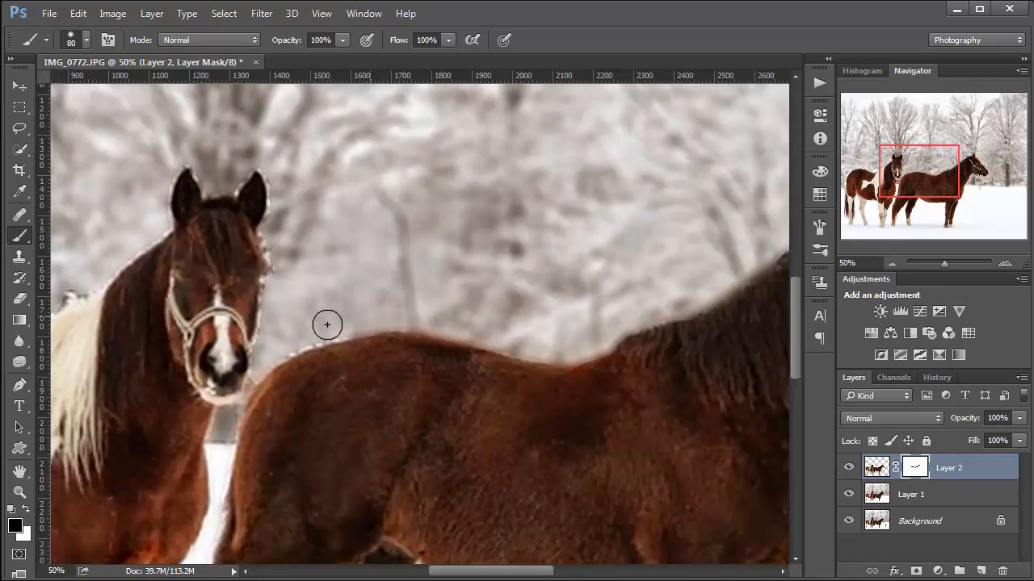
{"action": "mouse_move", "coordinate": [327, 324]}
{"action": "left_mouse_down"}
{"action": "mouse_move", "coordinate": [302, 323]}
{"action": "mouse_move", "coordinate": [293, 337]}
{"action": "mouse_move", "coordinate": [307, 332]}
{"action": "left_mouse_up"}
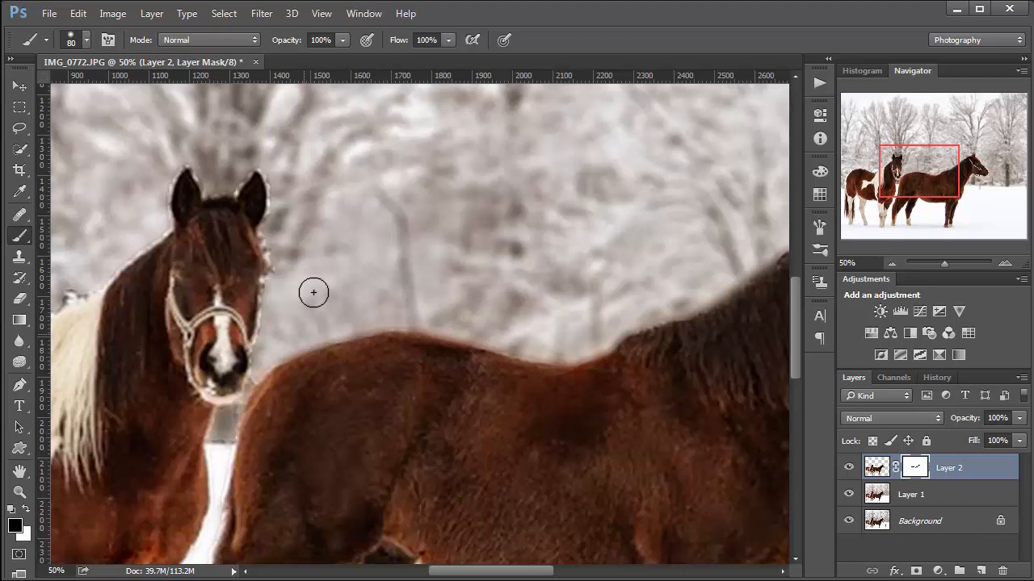
Reduce the brush to 60 px and mask out the fringe around the brown-and-white horse's face, ears and neck
{"action": "key", "text": "bracketleft"}
{"action": "key", "text": "bracketleft"}
{"action": "mouse_move", "coordinate": [268, 164]}
{"action": "left_mouse_down"}
{"action": "mouse_move", "coordinate": [280, 200]}
{"action": "mouse_move", "coordinate": [267, 237]}
{"action": "mouse_move", "coordinate": [282, 253]}
{"action": "mouse_move", "coordinate": [274, 249]}
{"action": "mouse_move", "coordinate": [261, 357]}
{"action": "left_mouse_up"}
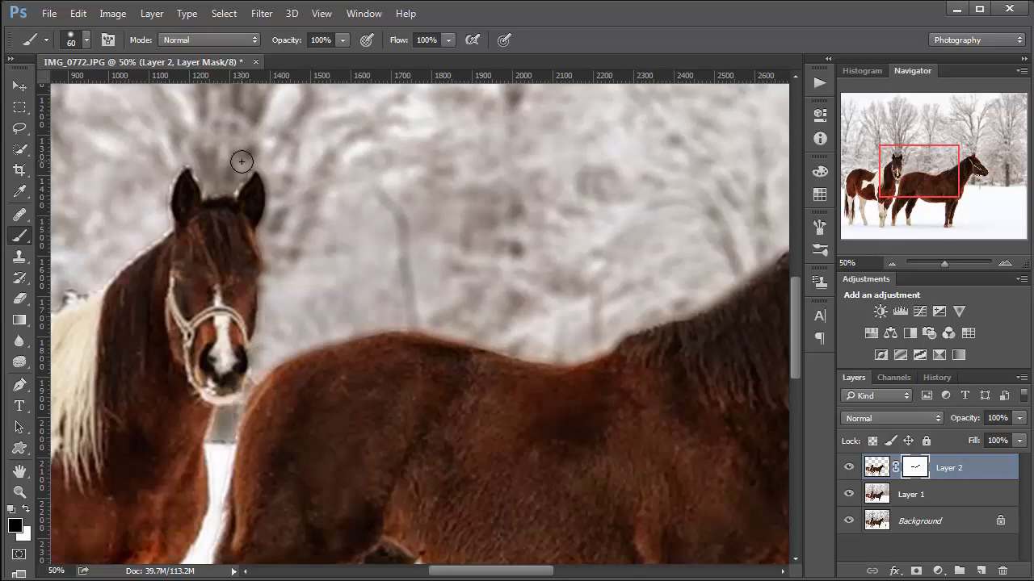
{"action": "mouse_move", "coordinate": [239, 172]}
{"action": "left_mouse_down"}
{"action": "mouse_move", "coordinate": [225, 187]}
{"action": "mouse_move", "coordinate": [200, 165]}
{"action": "mouse_move", "coordinate": [166, 171]}
{"action": "mouse_move", "coordinate": [154, 226]}
{"action": "mouse_move", "coordinate": [95, 282]}
{"action": "mouse_move", "coordinate": [60, 285]}
{"action": "left_mouse_up"}
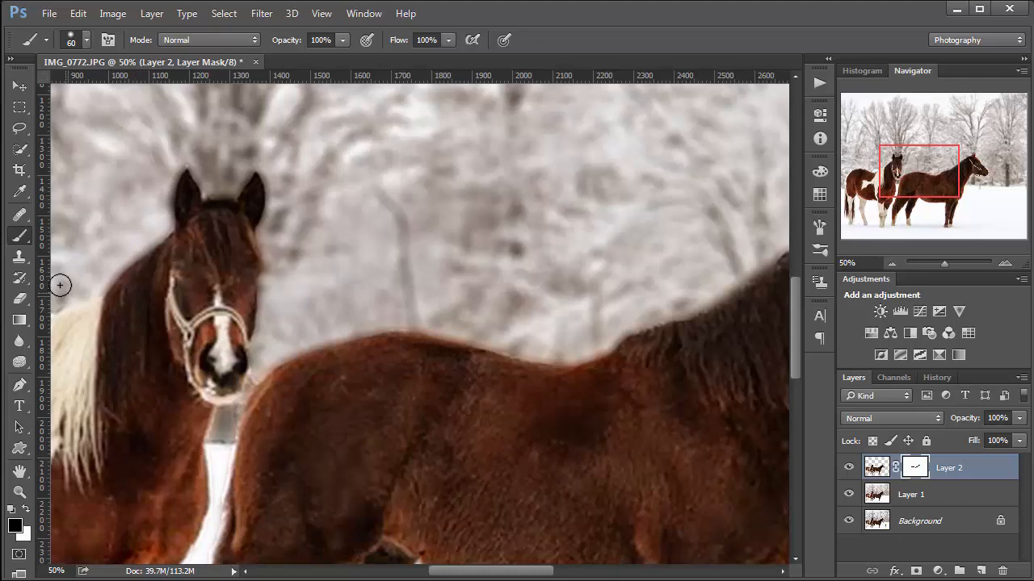
Mask out the fringe along the brown-and-white horse's back, rump and upper tail
{"action": "scroll", "coordinate": [219, 272], "scroll_direction": "left", "scroll_amount": 10}
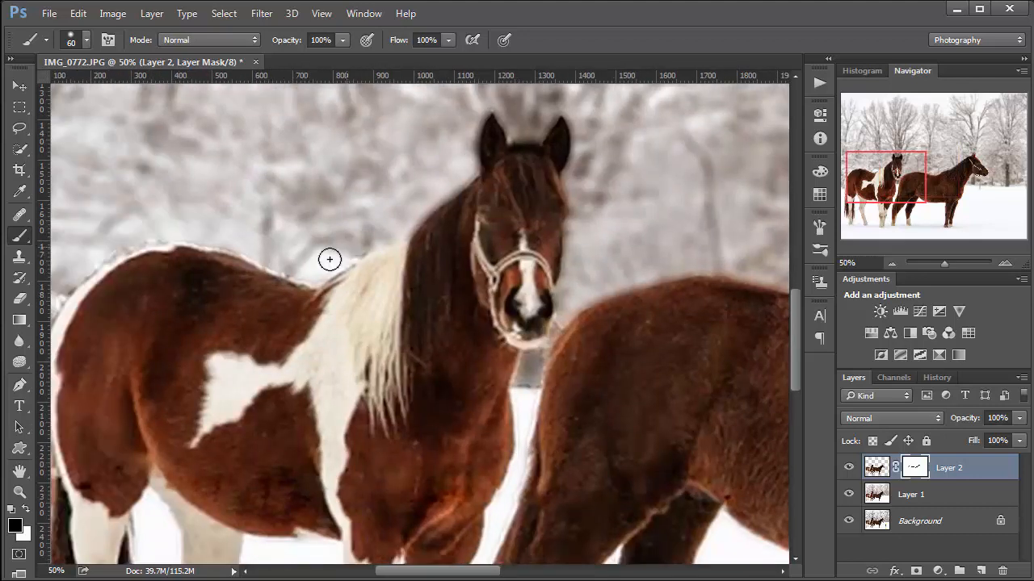
{"action": "mouse_move", "coordinate": [330, 259]}
{"action": "left_mouse_down"}
{"action": "mouse_move", "coordinate": [288, 268]}
{"action": "mouse_move", "coordinate": [228, 241]}
{"action": "mouse_move", "coordinate": [152, 231]}
{"action": "mouse_move", "coordinate": [106, 245]}
{"action": "mouse_move", "coordinate": [72, 276]}
{"action": "left_mouse_up"}
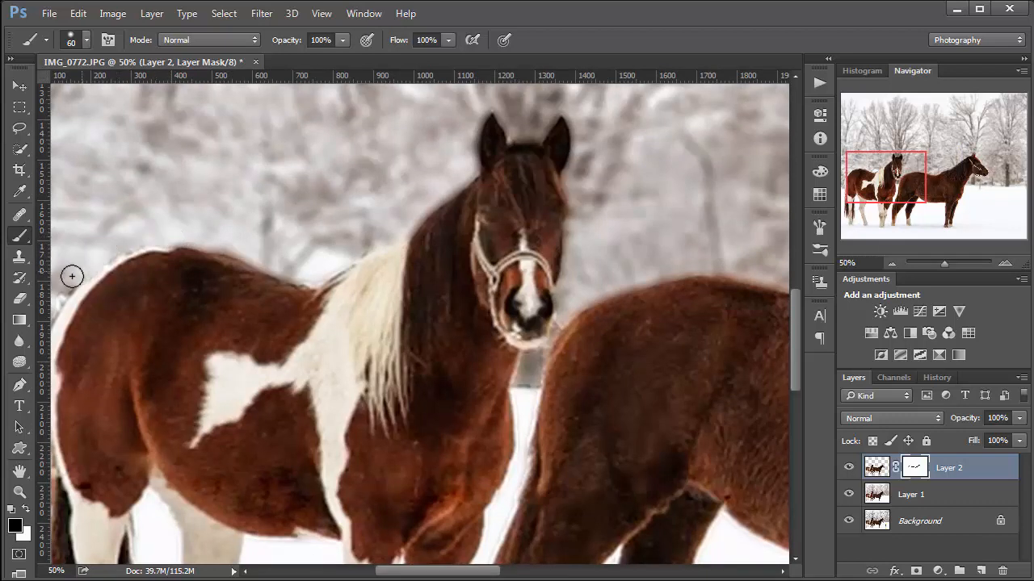
{"action": "scroll", "coordinate": [291, 202], "scroll_direction": "left", "scroll_amount": 5}
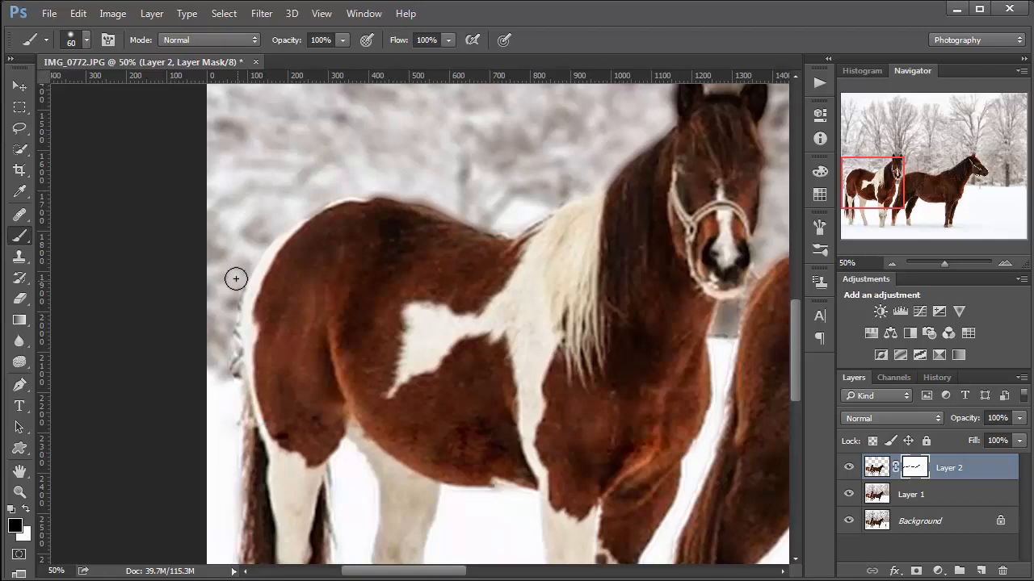
{"action": "left_click_drag", "start_coordinate": [222, 351], "coordinate": [229, 481]}
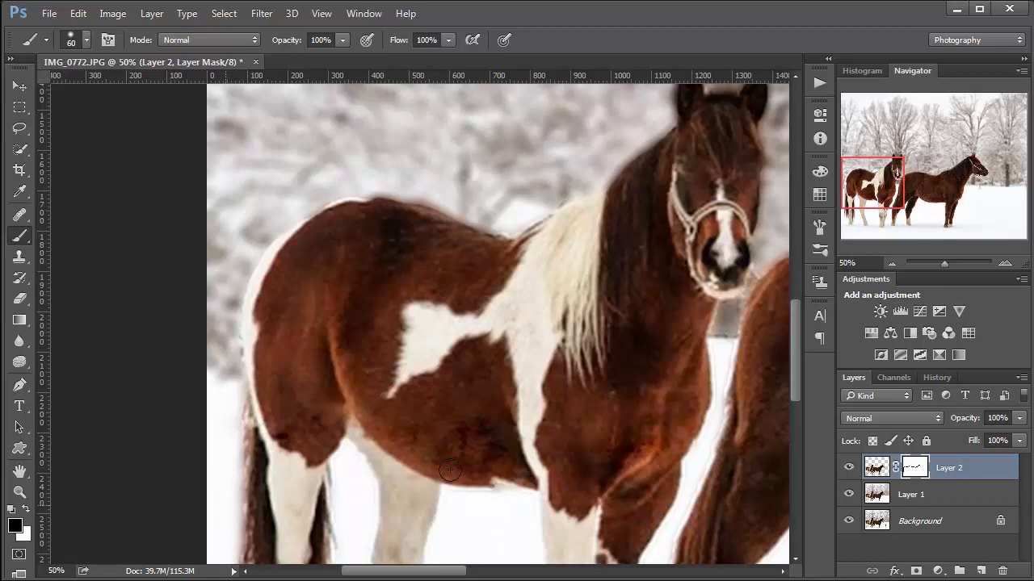
Reduce the brush to 35 px and mask out the edge fringe along both sides of the snowy gap between the horses
{"action": "mouse_move", "coordinate": [556, 394]}
{"action": "left_mouse_down"}
{"action": "mouse_move", "coordinate": [339, 264]}
{"action": "mouse_move", "coordinate": [331, 241]}
{"action": "left_mouse_up"}
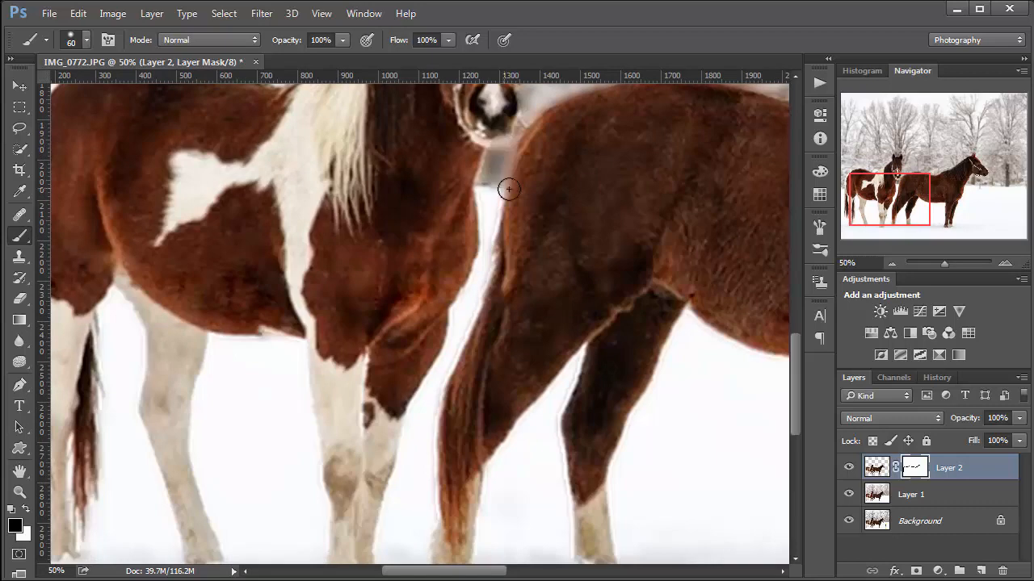
{"action": "mouse_move", "coordinate": [504, 202]}
{"action": "left_mouse_down"}
{"action": "mouse_move", "coordinate": [495, 166]}
{"action": "mouse_move", "coordinate": [491, 212]}
{"action": "mouse_move", "coordinate": [496, 191]}
{"action": "left_mouse_up"}
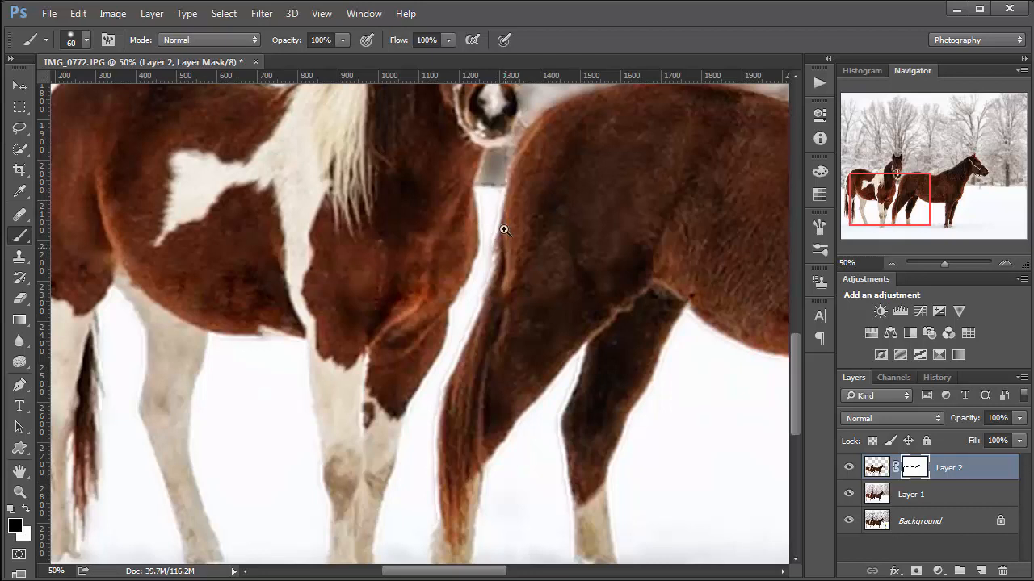
{"action": "scroll", "coordinate": [503, 228], "scroll_direction": "up", "scroll_amount": 1}
{"action": "scroll", "coordinate": [498, 210], "scroll_direction": "up", "scroll_amount": 1}
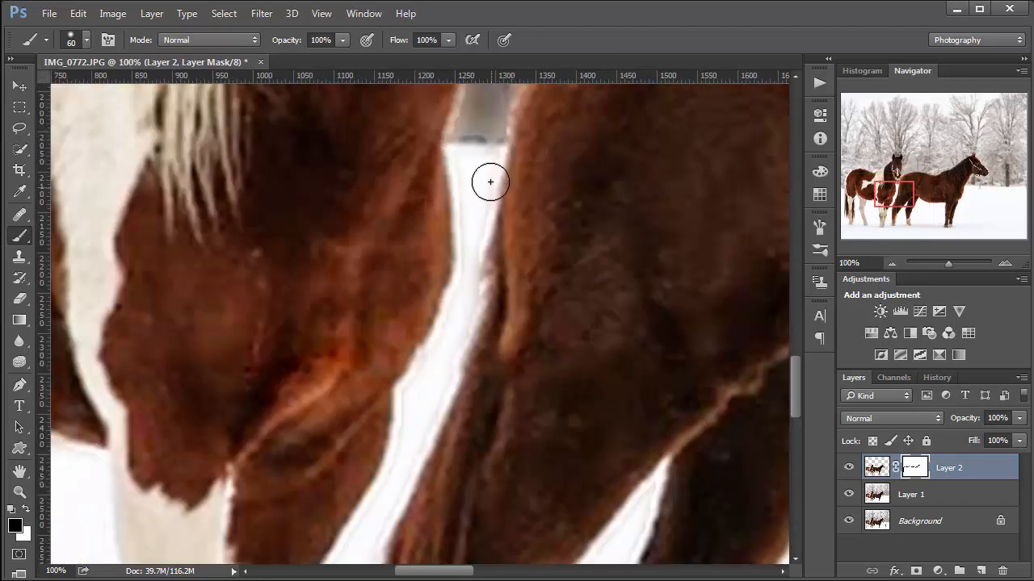
{"action": "key", "text": "bracketleft"}
{"action": "key", "text": "bracketleft"}
{"action": "key", "text": "bracketleft"}
{"action": "key", "text": "bracketleft"}
{"action": "key", "text": "bracketleft"}
{"action": "mouse_move", "coordinate": [491, 156]}
{"action": "left_mouse_down"}
{"action": "mouse_move", "coordinate": [473, 291]}
{"action": "mouse_move", "coordinate": [435, 384]}
{"action": "mouse_move", "coordinate": [467, 372]}
{"action": "mouse_move", "coordinate": [448, 366]}
{"action": "mouse_move", "coordinate": [382, 511]}
{"action": "mouse_move", "coordinate": [390, 498]}
{"action": "mouse_move", "coordinate": [381, 528]}
{"action": "left_mouse_up"}
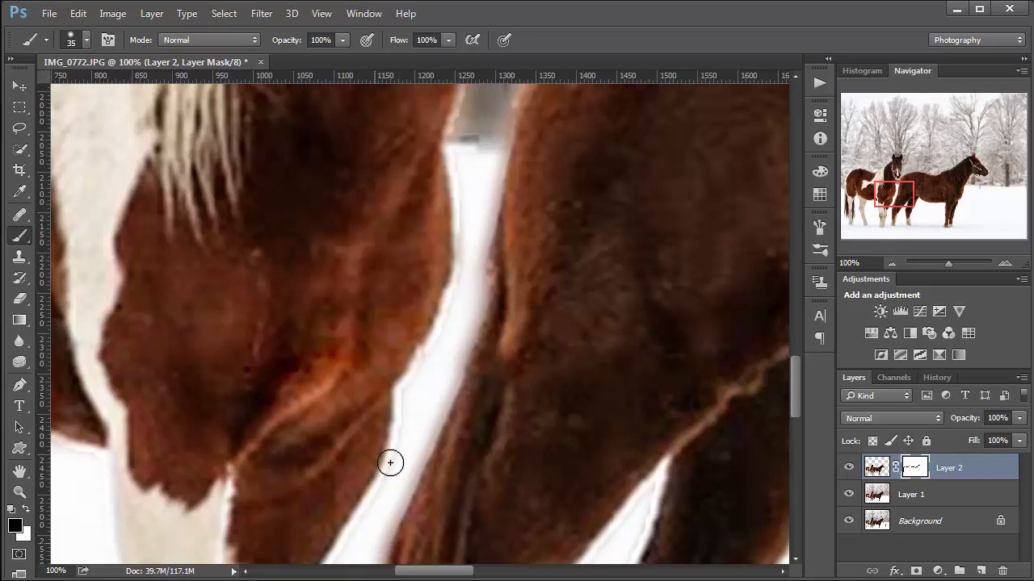
{"action": "mouse_move", "coordinate": [405, 386]}
{"action": "left_mouse_down"}
{"action": "mouse_move", "coordinate": [400, 447]}
{"action": "mouse_move", "coordinate": [370, 522]}
{"action": "left_mouse_up"}
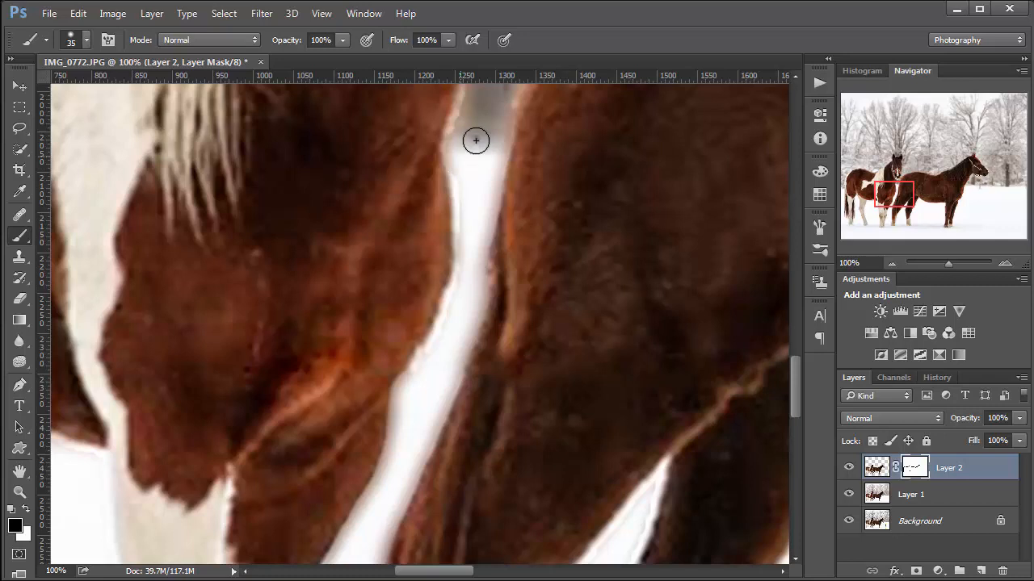
{"action": "mouse_move", "coordinate": [463, 187]}
{"action": "left_mouse_down"}
{"action": "mouse_move", "coordinate": [463, 264]}
{"action": "mouse_move", "coordinate": [428, 357]}
{"action": "left_mouse_up"}
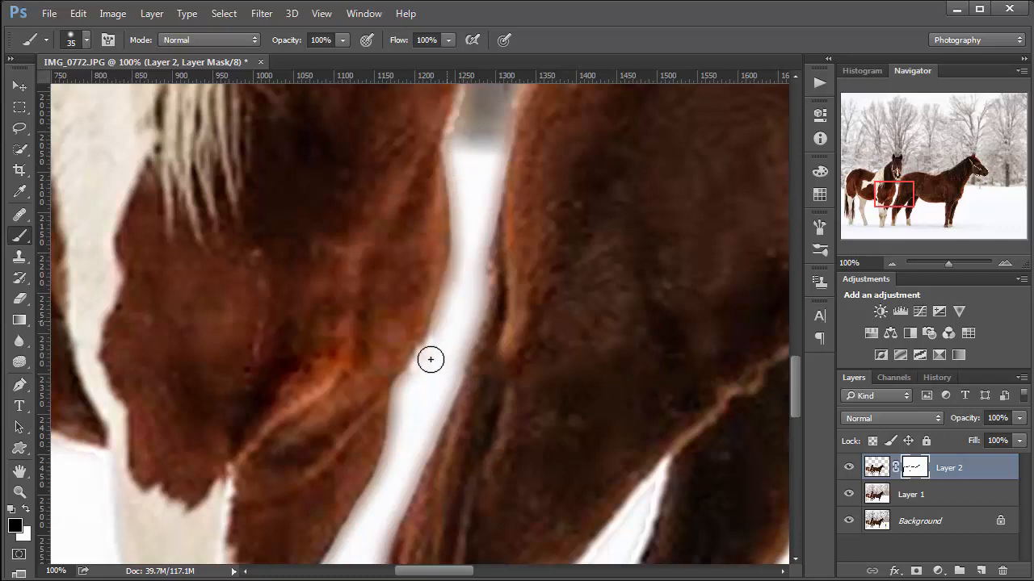
Mask out the remaining fringe below and beside the brown-and-white horse's muzzle, and return to the full image
{"action": "mouse_move", "coordinate": [465, 78]}
{"action": "left_mouse_down"}
{"action": "mouse_move", "coordinate": [474, 84]}
{"action": "mouse_move", "coordinate": [474, 44]}
{"action": "mouse_move", "coordinate": [484, 40]}
{"action": "left_mouse_up"}
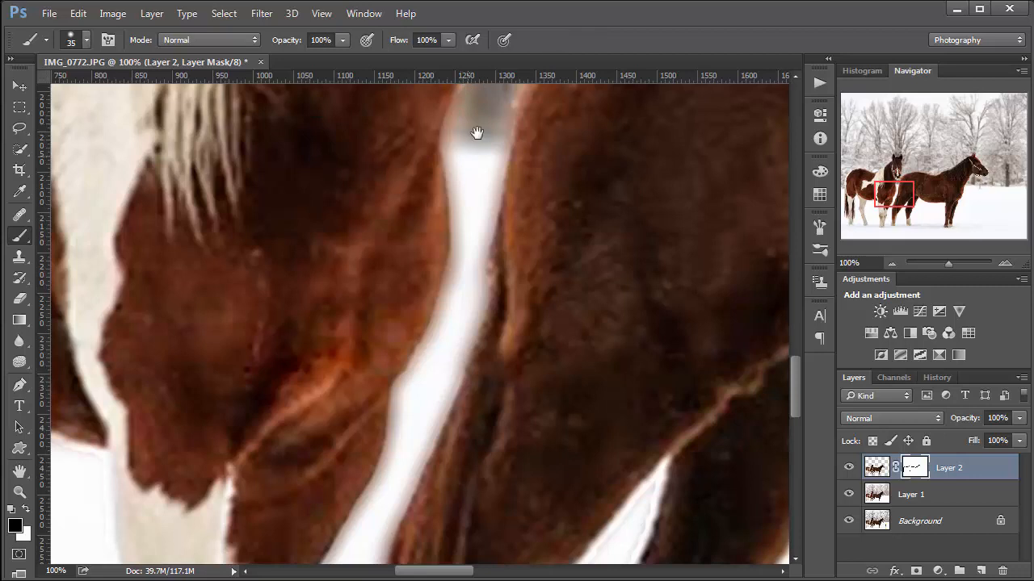
{"action": "left_click_drag", "start_coordinate": [475, 132], "coordinate": [452, 307]}
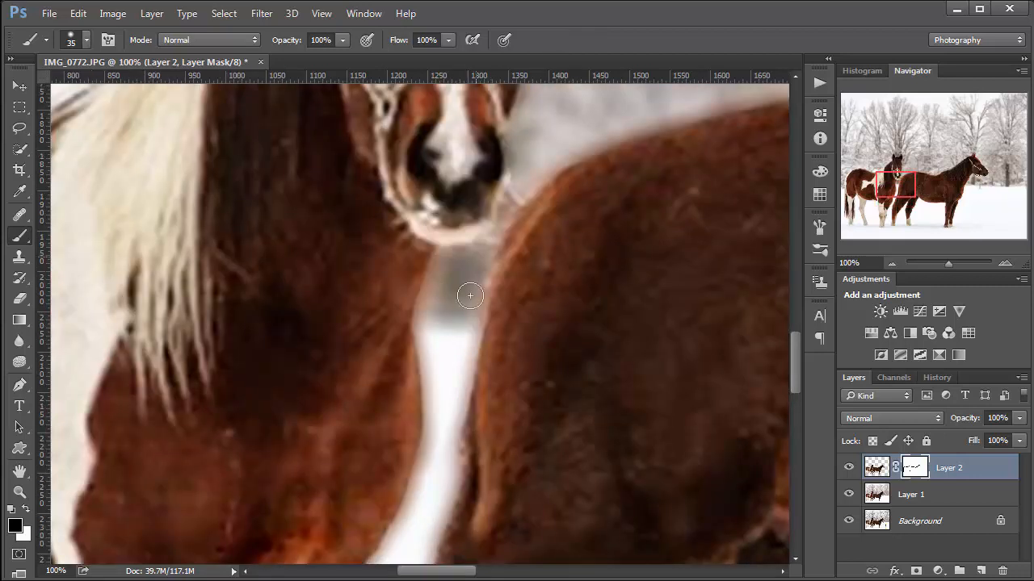
{"action": "left_click_drag", "start_coordinate": [517, 192], "coordinate": [525, 184]}
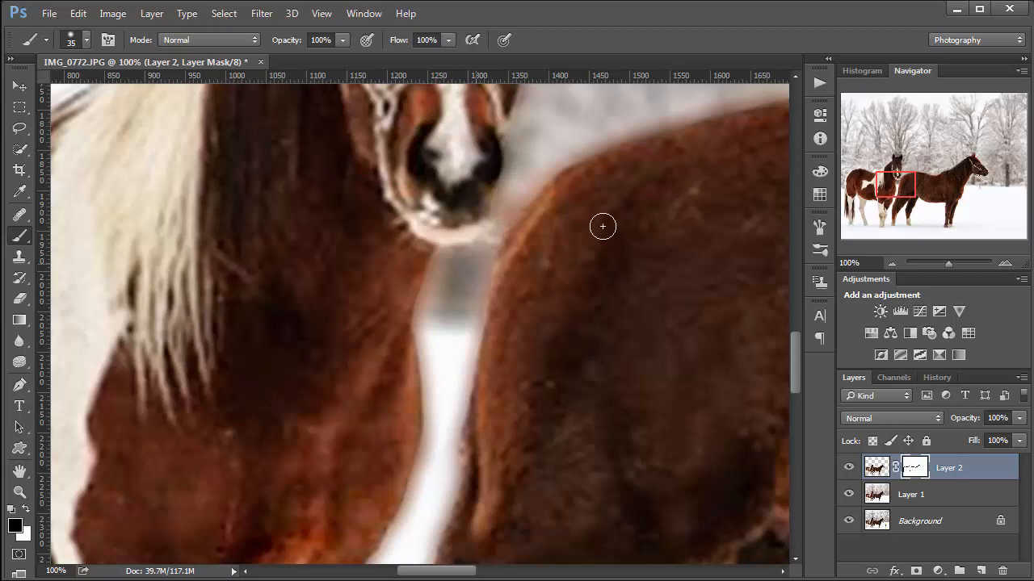
{"action": "left_click_drag", "start_coordinate": [619, 252], "coordinate": [528, 250]}
{"action": "key", "text": "ctrl+minus"}
{"action": "key", "text": "ctrl+minus"}
{"action": "key", "text": "ctrl+minus"}
{"action": "key", "text": "ctrl+minus"}
{"action": "key", "text": "ctrl+minus"}
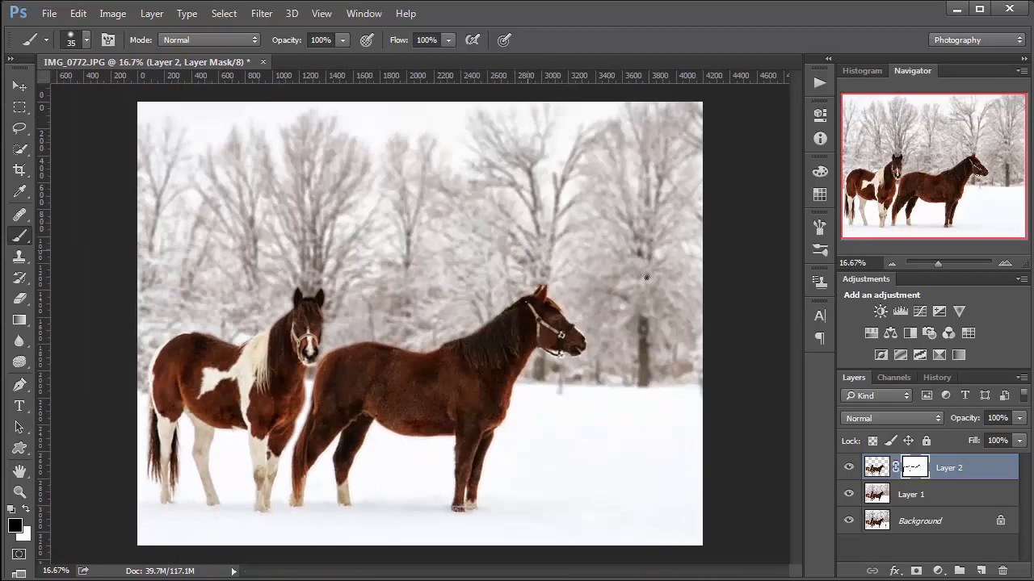
Mask out the fringe down the brown horse's front leg and around the hooves
{"action": "left_click", "coordinate": [216, 447], "text": "ctrl"}
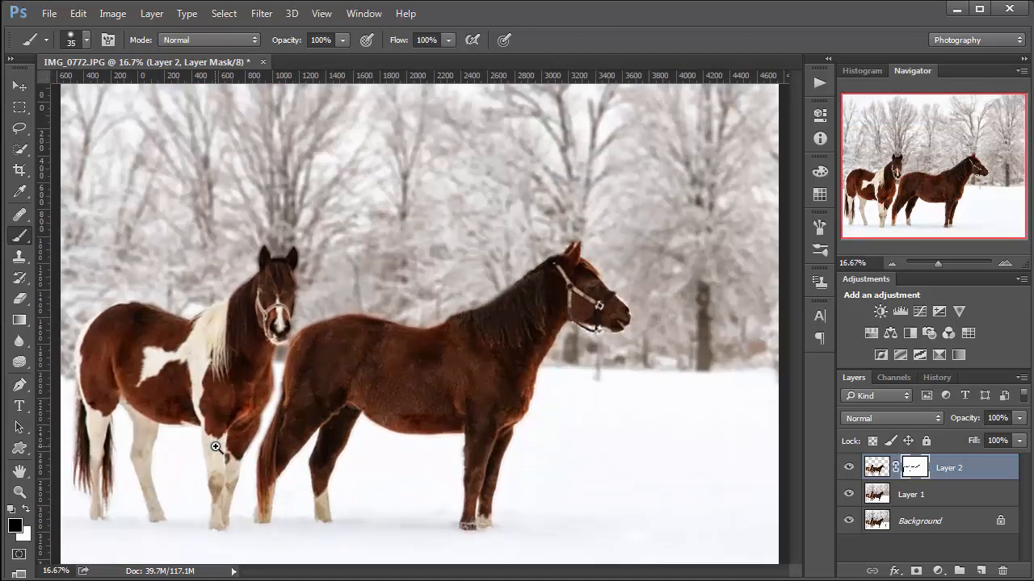
{"action": "left_click", "coordinate": [217, 446], "text": "ctrl"}
{"action": "left_click", "coordinate": [219, 448], "text": "ctrl"}
{"action": "mouse_move", "coordinate": [629, 392]}
{"action": "left_mouse_down"}
{"action": "mouse_move", "coordinate": [521, 351]}
{"action": "mouse_move", "coordinate": [339, 418]}
{"action": "mouse_move", "coordinate": [363, 364]}
{"action": "left_mouse_up"}
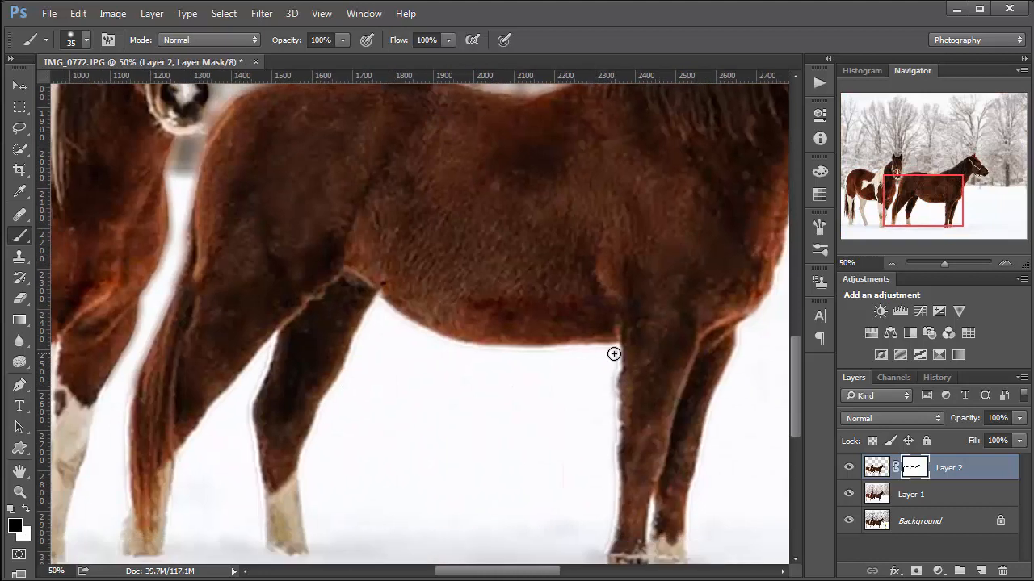
{"action": "mouse_move", "coordinate": [614, 353]}
{"action": "left_mouse_down"}
{"action": "mouse_move", "coordinate": [614, 482]}
{"action": "mouse_move", "coordinate": [599, 564]}
{"action": "left_mouse_up"}
{"action": "left_click_drag", "start_coordinate": [658, 535], "coordinate": [683, 538]}
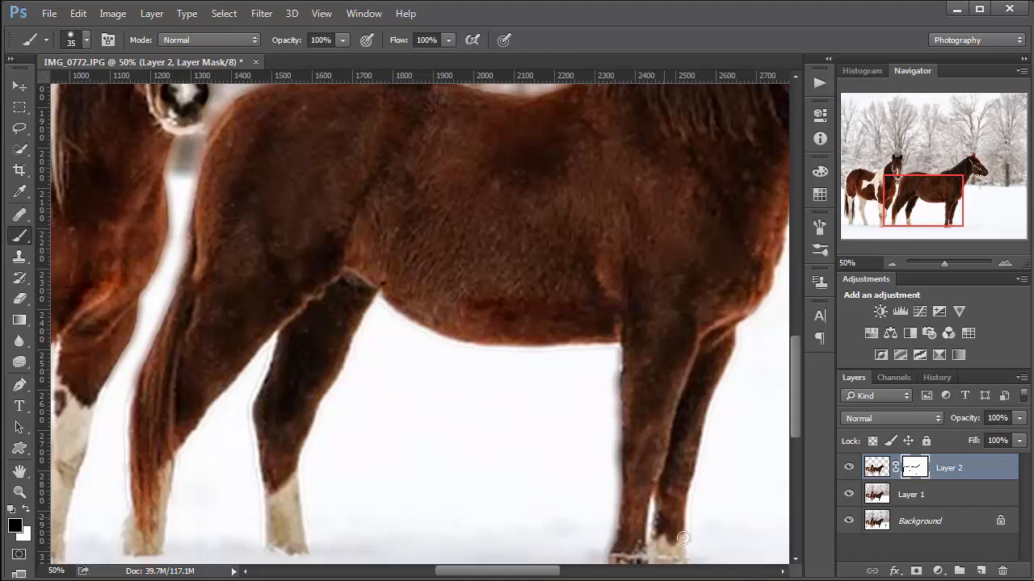
Mask out the fringe along the brown horse's hind legs down to the hooves
{"action": "scroll", "coordinate": [703, 450], "scroll_direction": "down", "scroll_amount": 3}
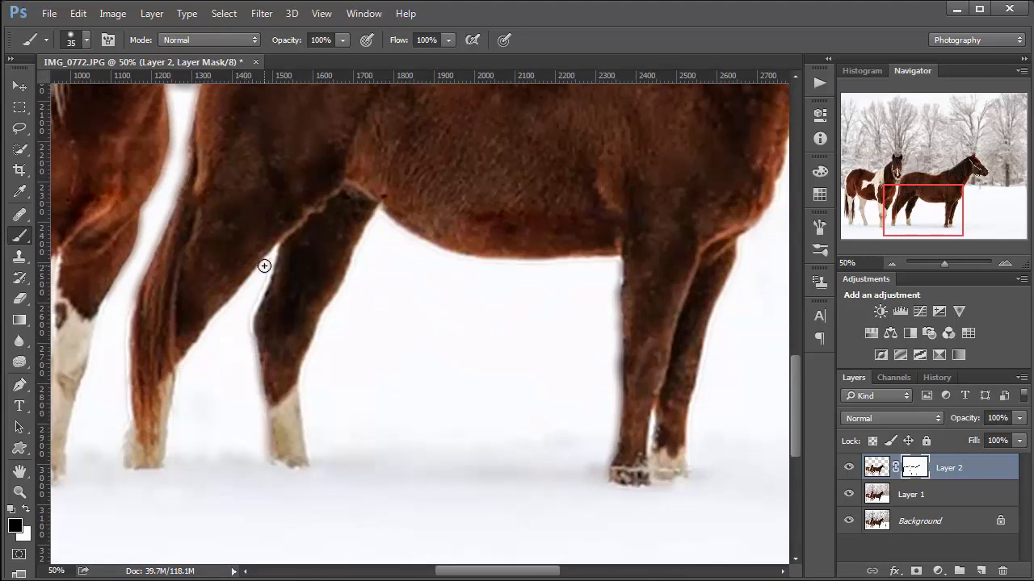
{"action": "left_click_drag", "start_coordinate": [264, 266], "coordinate": [245, 328]}
{"action": "left_click_drag", "start_coordinate": [275, 370], "coordinate": [386, 352]}
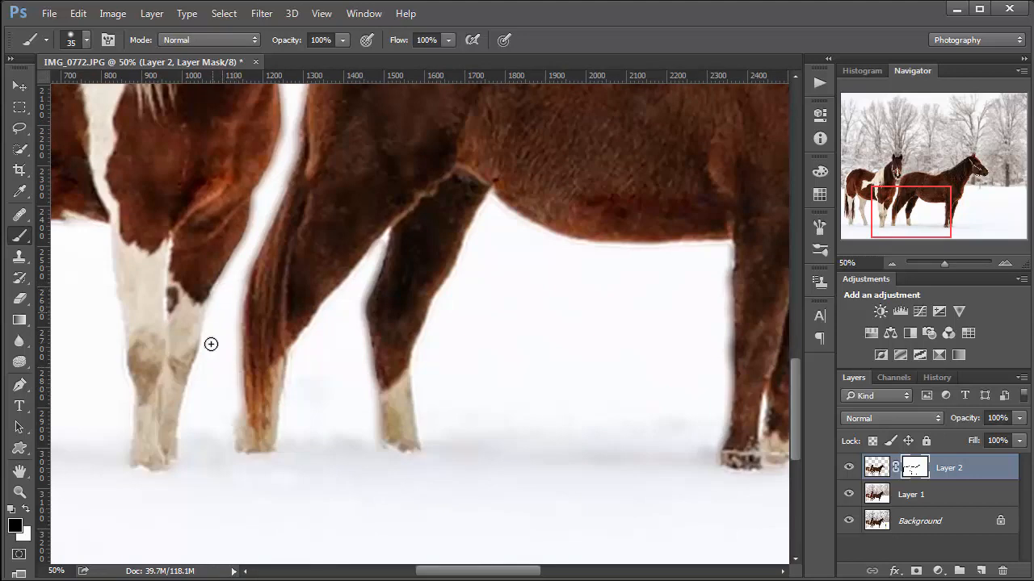
Mask out the fringe around the brown-and-white horse's legs and lower tail
{"action": "left_click_drag", "start_coordinate": [112, 357], "coordinate": [253, 360]}
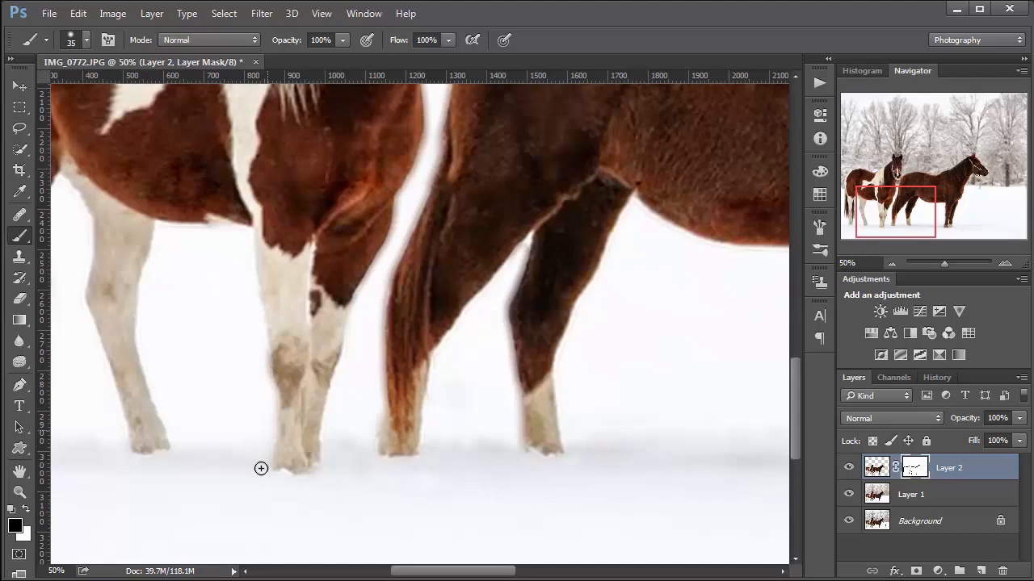
{"action": "left_click_drag", "start_coordinate": [231, 404], "coordinate": [469, 422]}
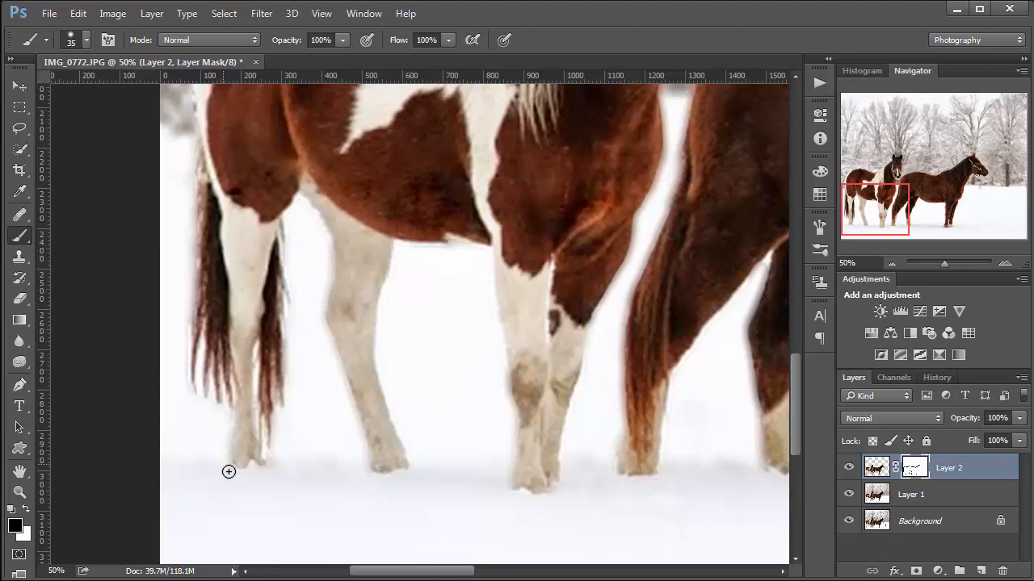
{"action": "left_click_drag", "start_coordinate": [657, 384], "coordinate": [548, 402]}
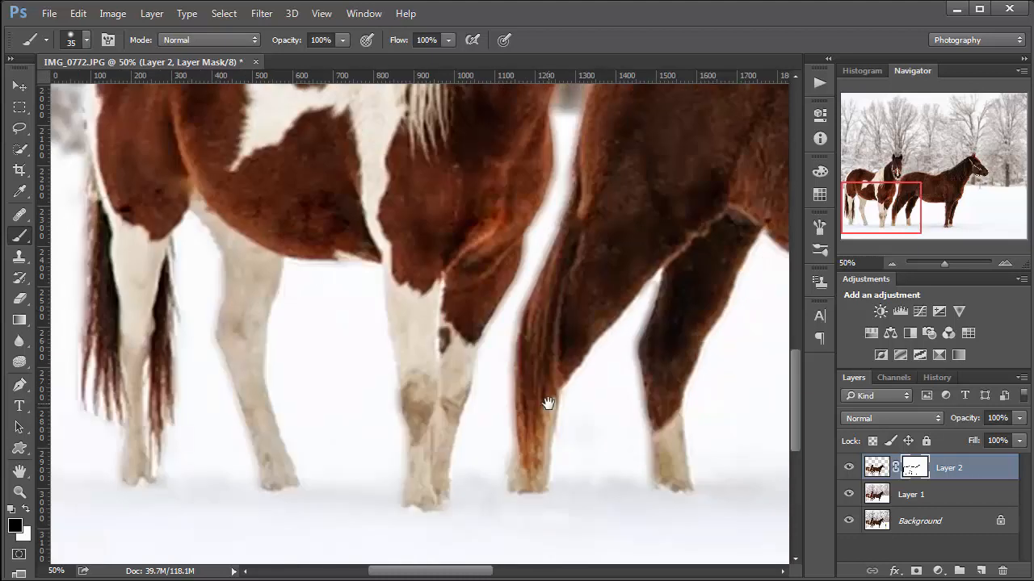
Mask out the leftover fringe in the narrow upper gap between the brown horse's hind legs with a 10 px brush
{"action": "key", "text": "bracketleft"}
{"action": "scroll", "coordinate": [645, 288], "scroll_direction": "up", "scroll_amount": 5}
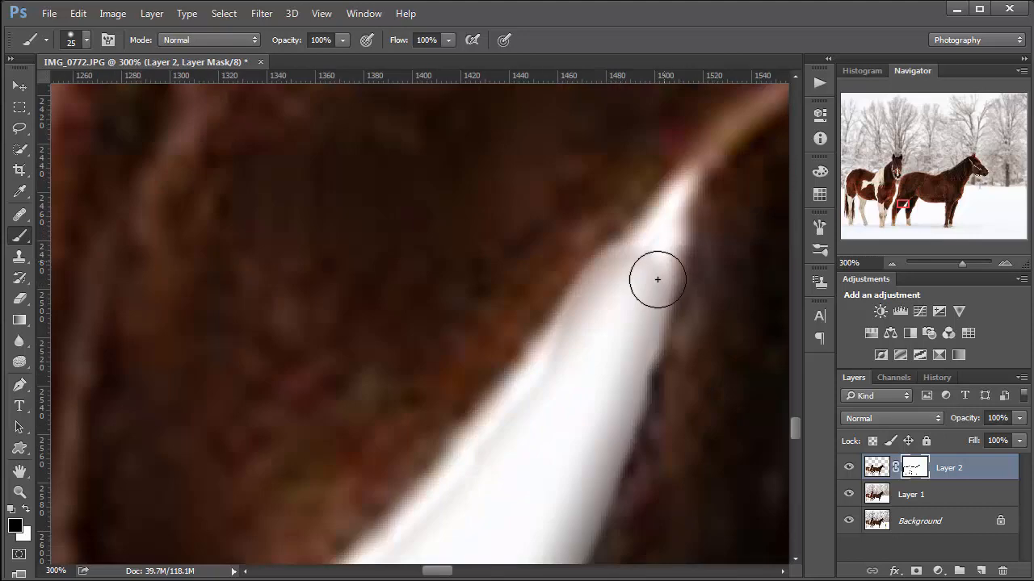
{"action": "key", "text": "bracketleft"}
{"action": "key", "text": "bracketleft"}
{"action": "key", "text": "bracketleft"}
{"action": "left_click", "coordinate": [674, 204]}
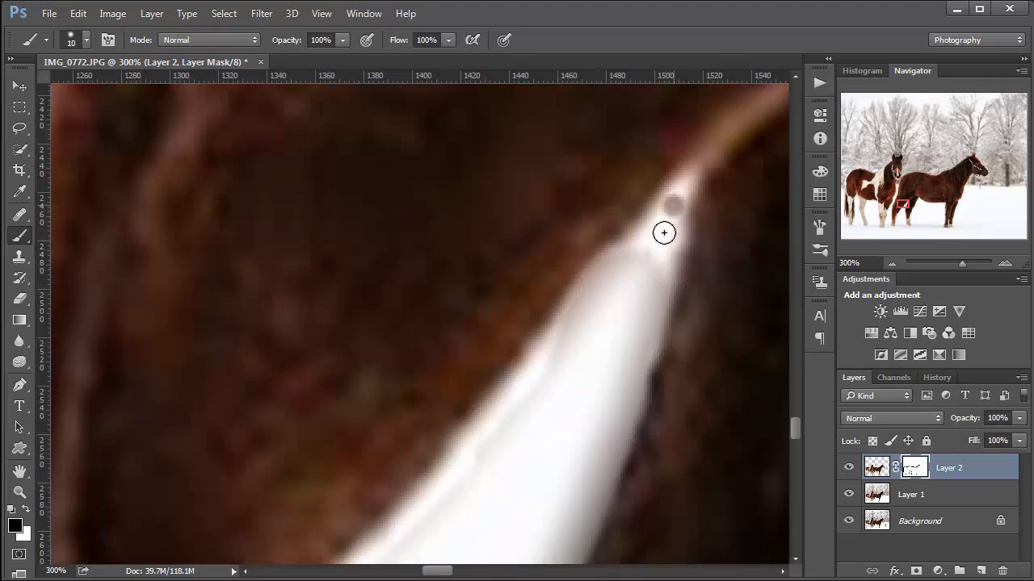
{"action": "mouse_move", "coordinate": [663, 233]}
{"action": "left_mouse_down"}
{"action": "mouse_move", "coordinate": [657, 271]}
{"action": "mouse_move", "coordinate": [680, 195]}
{"action": "mouse_move", "coordinate": [451, 477]}
{"action": "mouse_move", "coordinate": [503, 431]}
{"action": "mouse_move", "coordinate": [399, 537]}
{"action": "mouse_move", "coordinate": [539, 364]}
{"action": "mouse_move", "coordinate": [548, 390]}
{"action": "left_mouse_up"}
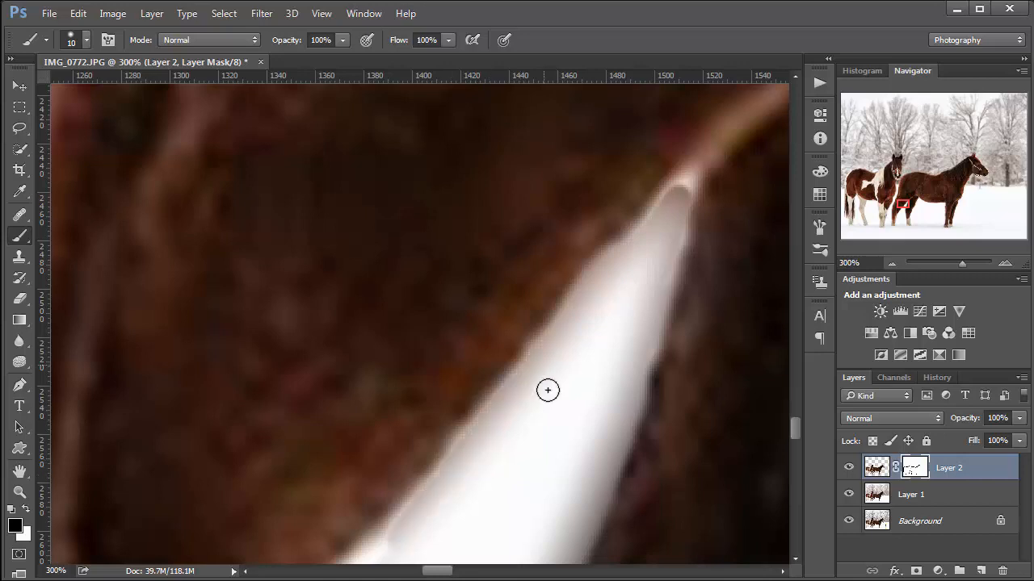
{"action": "key", "text": "bracketright"}
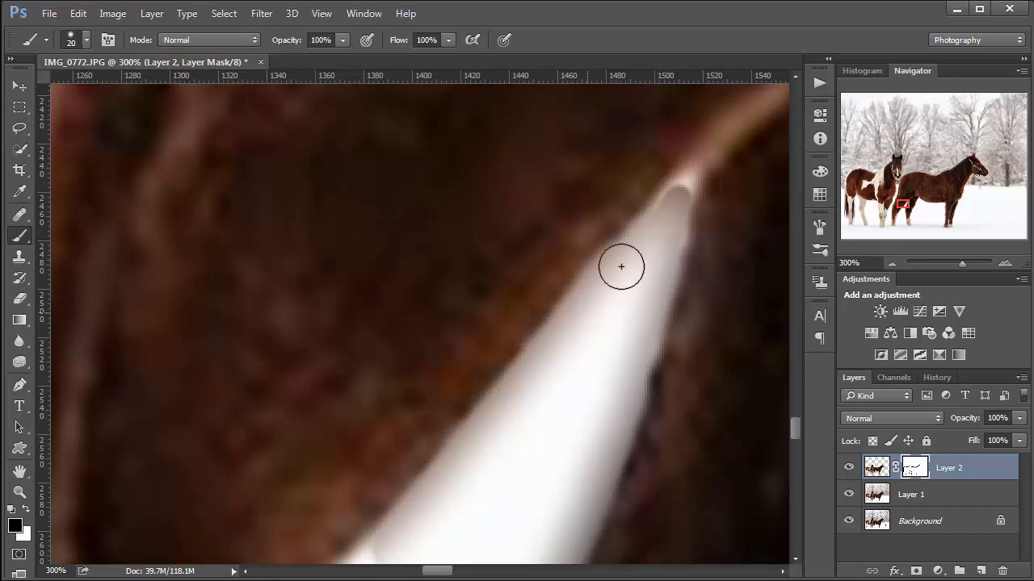
{"action": "key", "text": "bracketleft"}
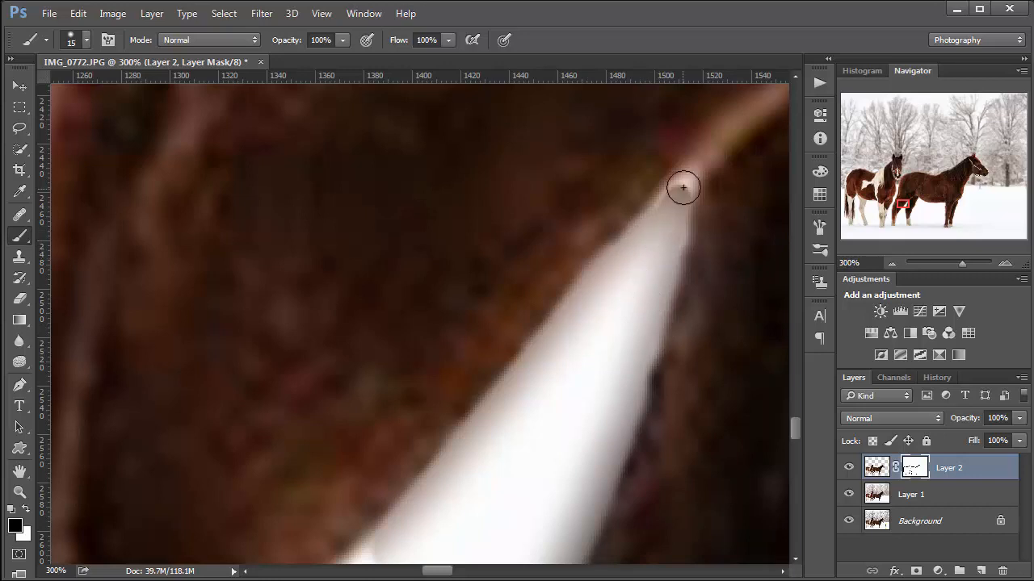
Enlarge the brush to 30 px and mask out the fringe down the inner edge of the brown horse's tail-side hind leg
{"action": "left_click_drag", "start_coordinate": [577, 369], "coordinate": [661, 164]}
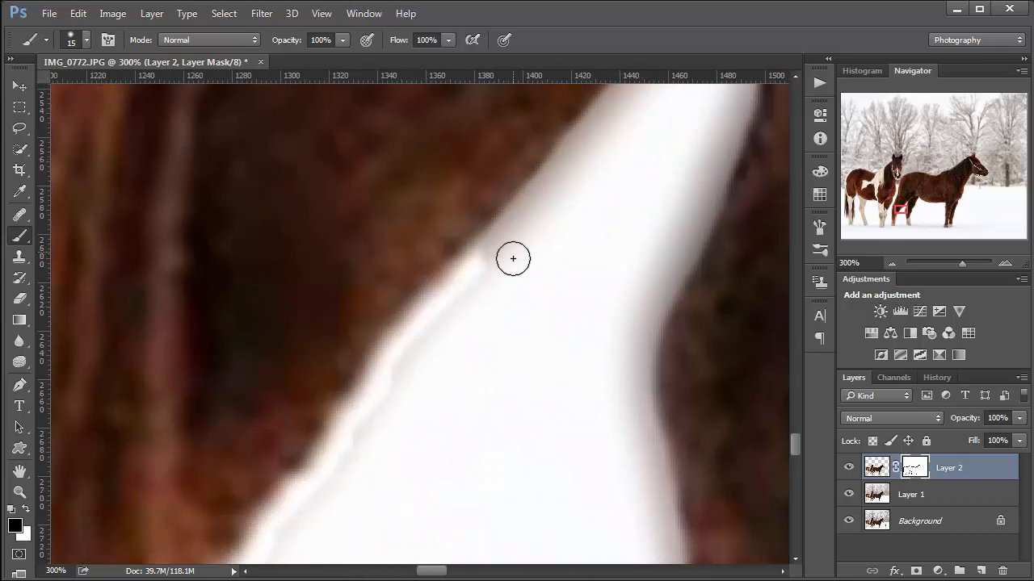
{"action": "key", "text": "bracketright"}
{"action": "key", "text": "bracketright"}
{"action": "key", "text": "bracketright"}
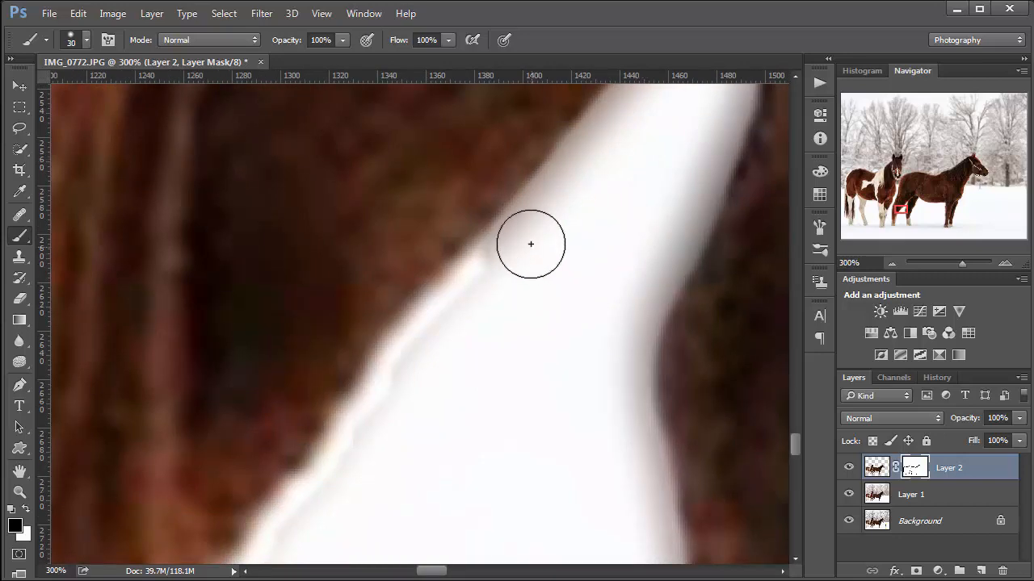
{"action": "left_click_drag", "start_coordinate": [294, 536], "coordinate": [380, 415]}
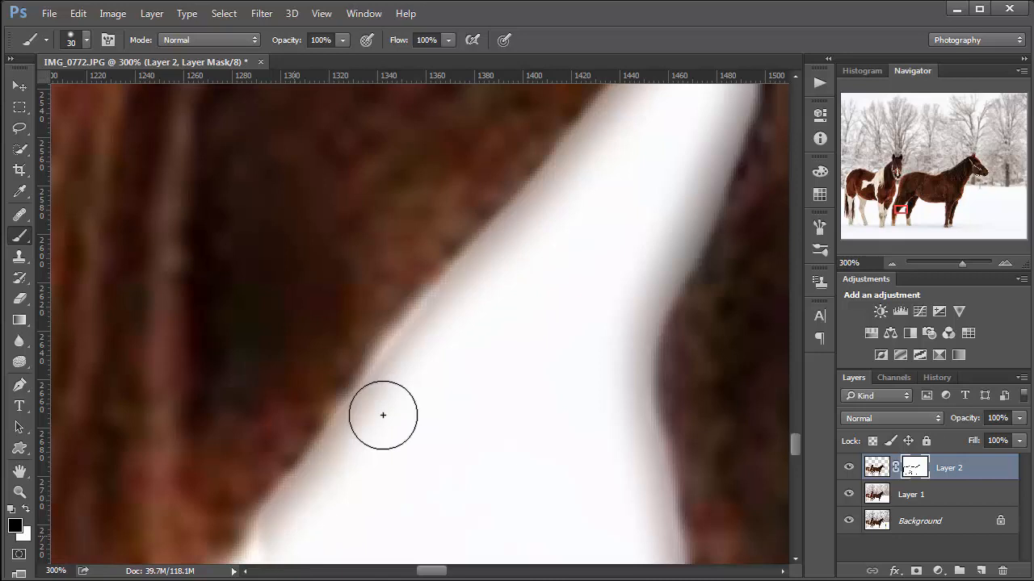
{"action": "left_click_drag", "start_coordinate": [496, 364], "coordinate": [554, 223]}
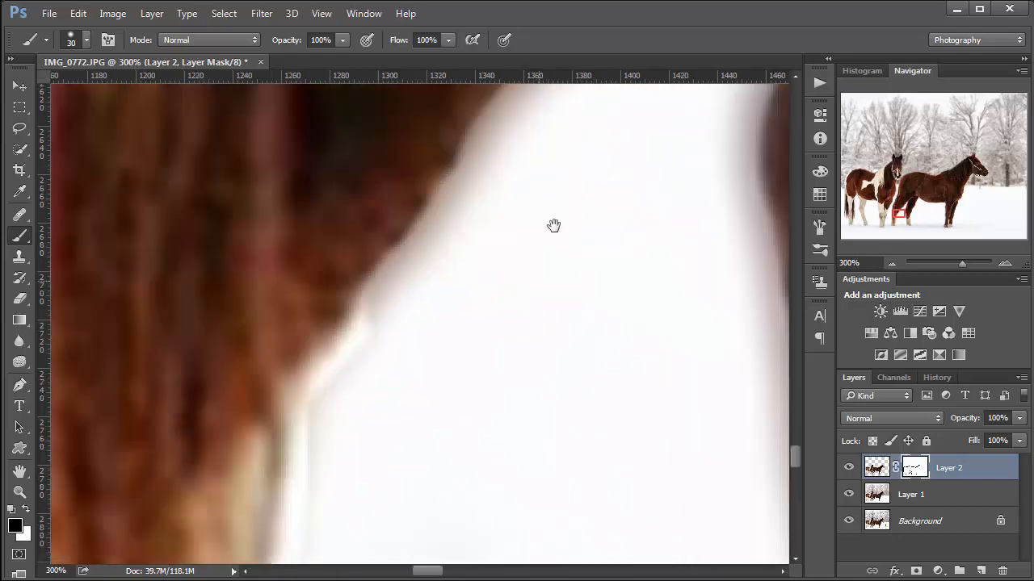
{"action": "left_click_drag", "start_coordinate": [349, 416], "coordinate": [344, 367]}
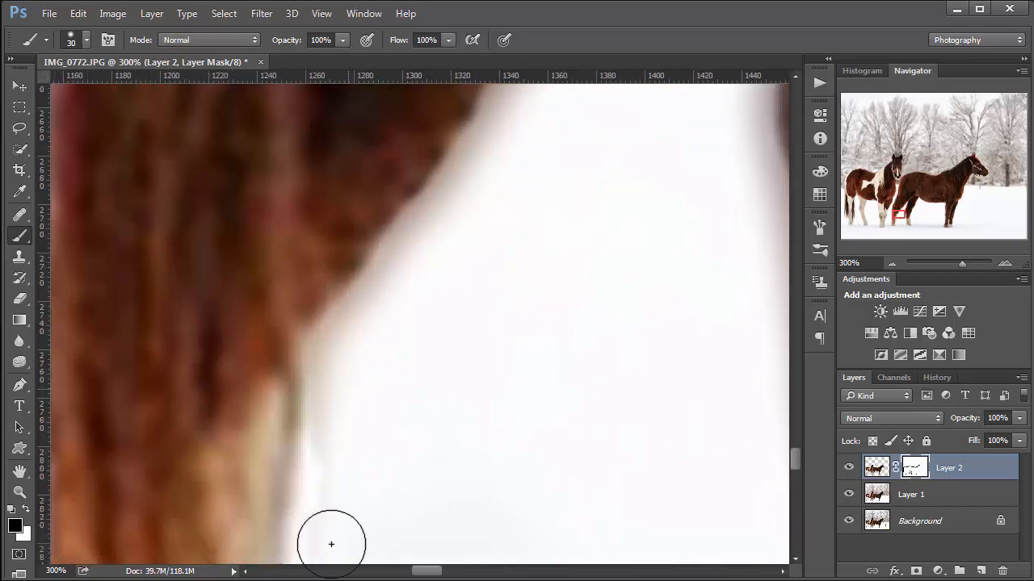
Set the brush hardness to 0% and mask out the fringe along the lower part and hoof of that hind leg
{"action": "left_click", "coordinate": [73, 44]}
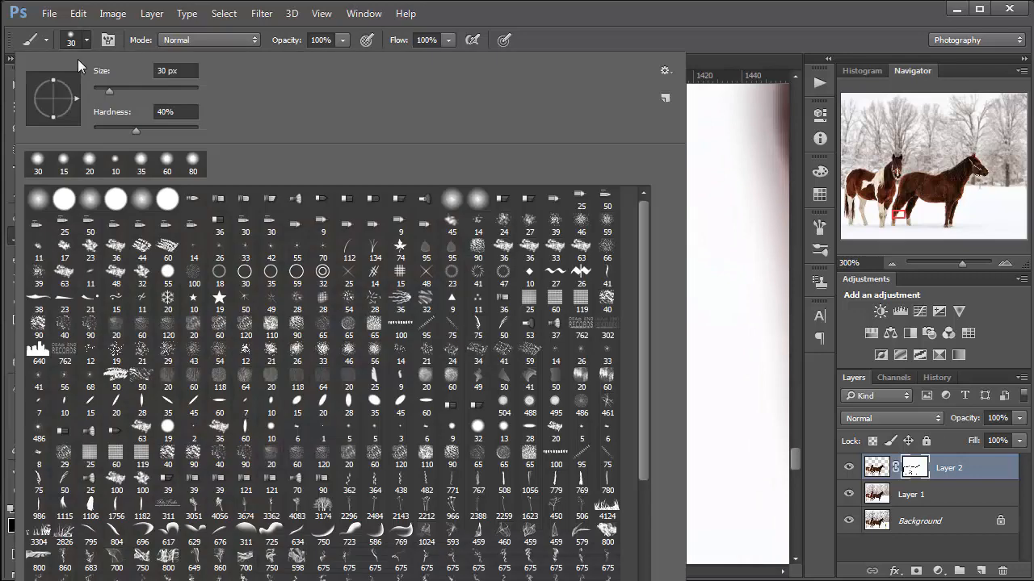
{"action": "left_click", "coordinate": [95, 130]}
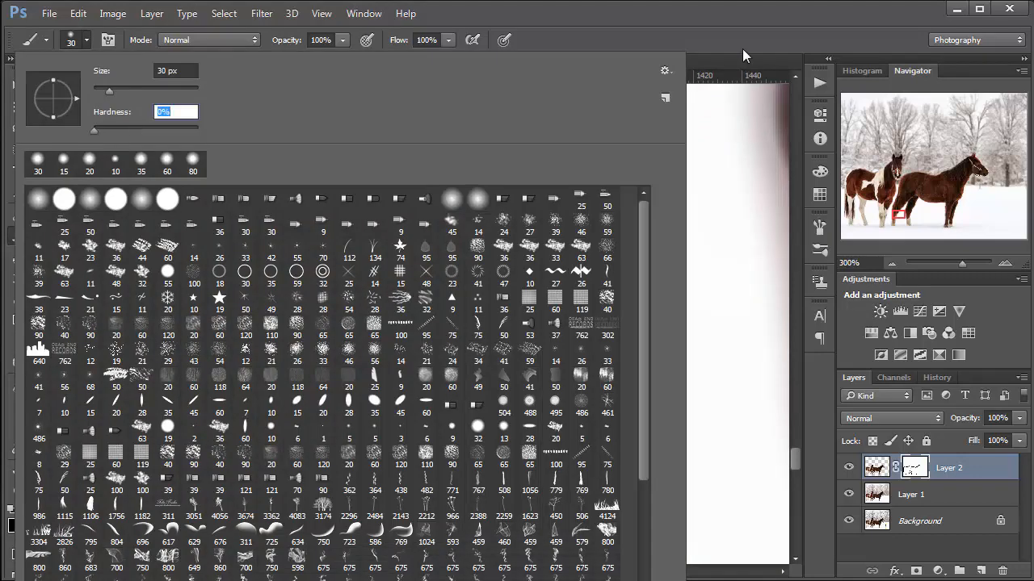
{"action": "key", "text": "Return"}
{"action": "left_click_drag", "start_coordinate": [404, 235], "coordinate": [422, 120]}
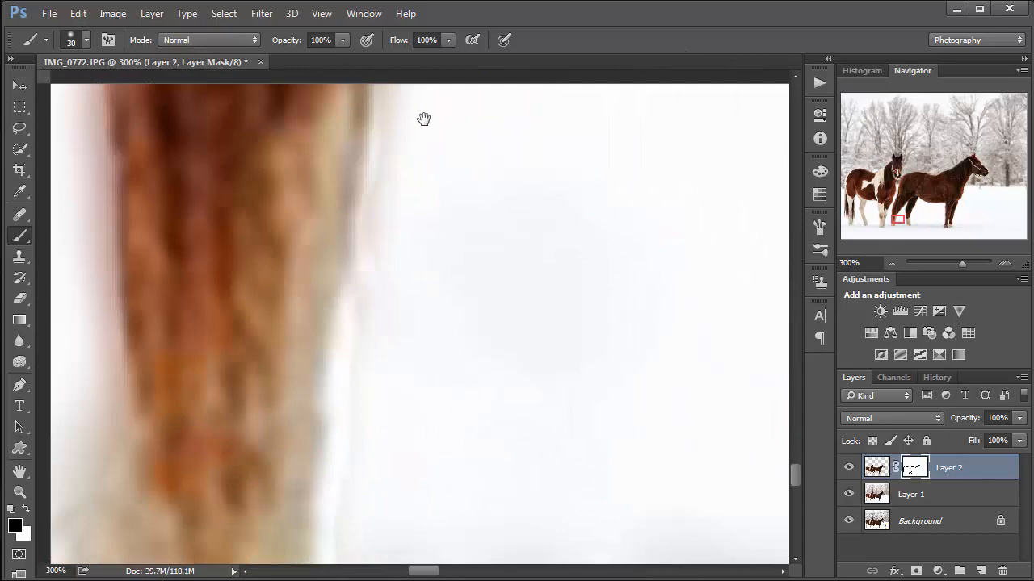
{"action": "mouse_move", "coordinate": [460, 283]}
{"action": "left_mouse_down"}
{"action": "mouse_move", "coordinate": [487, 493]}
{"action": "mouse_move", "coordinate": [530, 166]}
{"action": "left_mouse_up"}
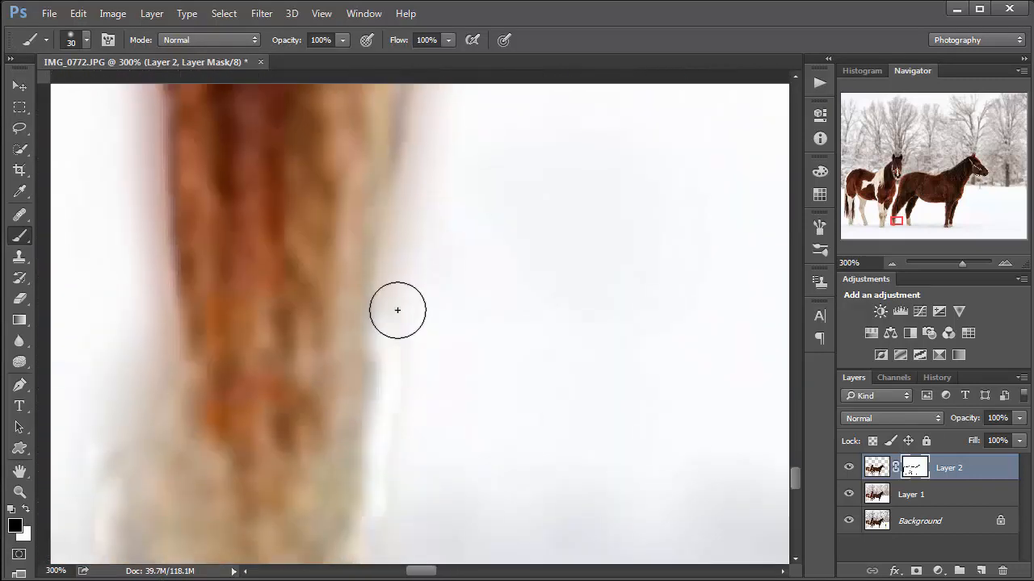
{"action": "mouse_move", "coordinate": [397, 309]}
{"action": "left_mouse_down"}
{"action": "mouse_move", "coordinate": [401, 515]}
{"action": "mouse_move", "coordinate": [439, 533]}
{"action": "left_mouse_up"}
{"action": "left_click_drag", "start_coordinate": [492, 347], "coordinate": [510, 227]}
{"action": "left_click_drag", "start_coordinate": [449, 398], "coordinate": [483, 251]}
{"action": "mouse_move", "coordinate": [417, 357]}
{"action": "left_mouse_down"}
{"action": "mouse_move", "coordinate": [334, 381]}
{"action": "mouse_move", "coordinate": [186, 392]}
{"action": "mouse_move", "coordinate": [128, 284]}
{"action": "mouse_move", "coordinate": [133, 201]}
{"action": "left_mouse_up"}
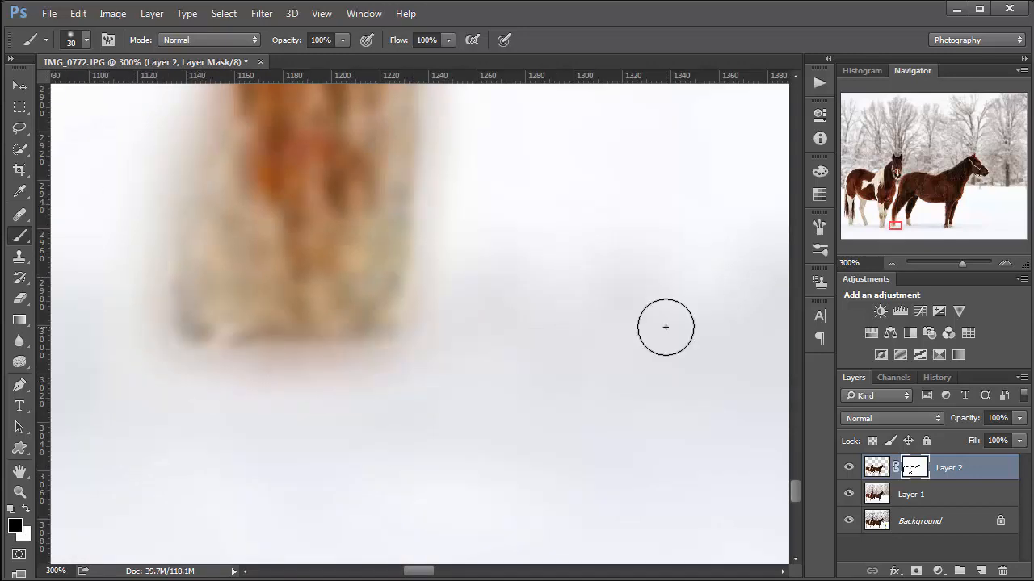
Fit the image to the window and toggle Layer 1's visibility to compare the blurred background with the original
{"action": "key", "text": "ctrl+0"}
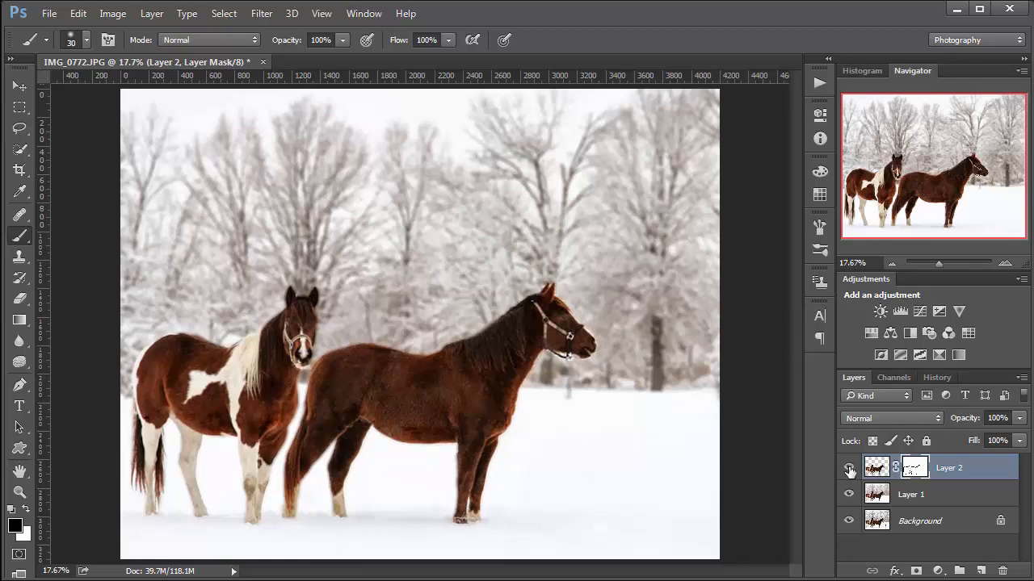
{"action": "left_click", "coordinate": [848, 495]}
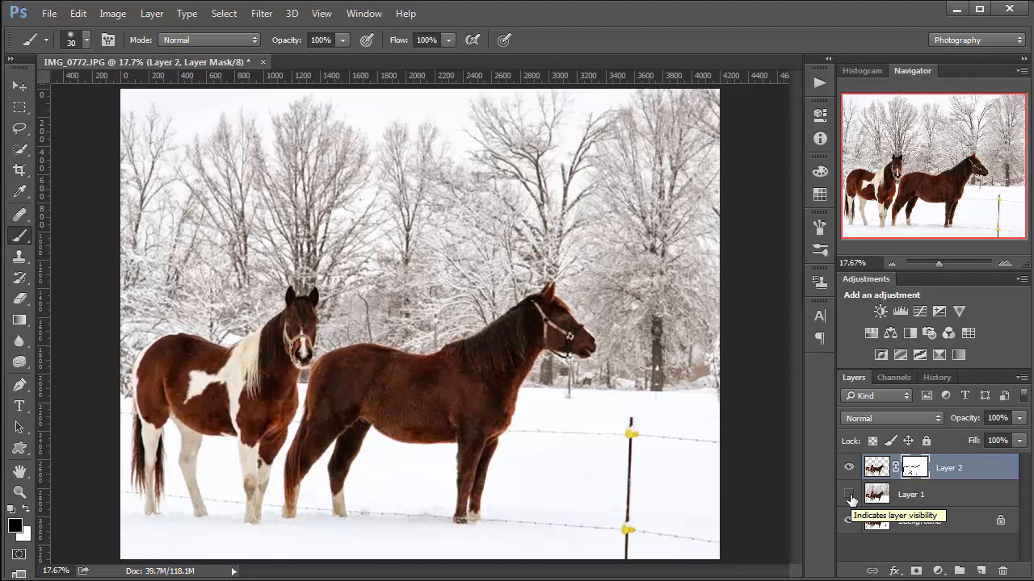
{"action": "left_click", "coordinate": [849, 494]}
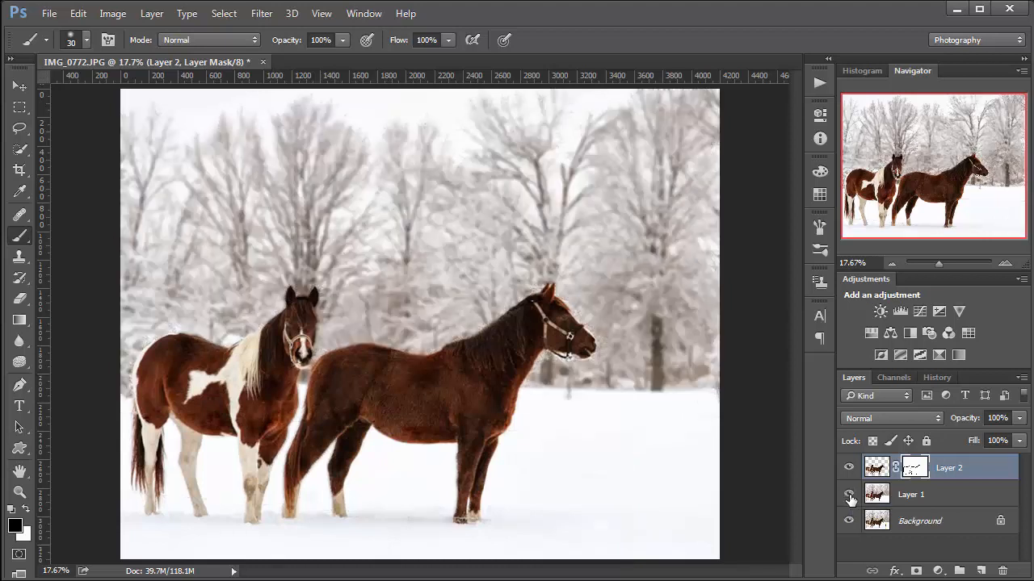
{"action": "left_click", "coordinate": [849, 494]}
{"action": "left_click", "coordinate": [849, 494]}
{"action": "left_click", "coordinate": [849, 494]}
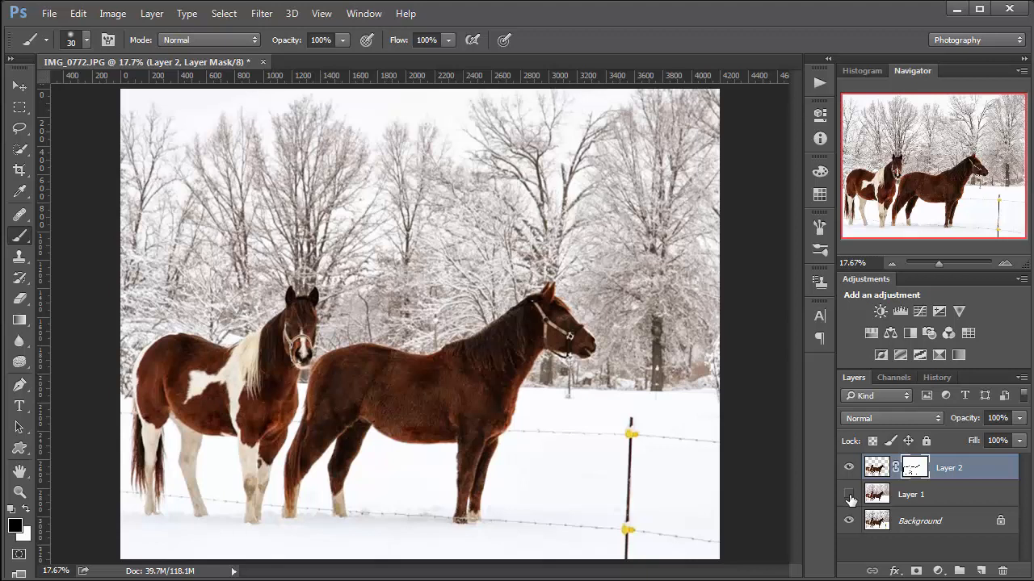
{"action": "left_click", "coordinate": [849, 494]}
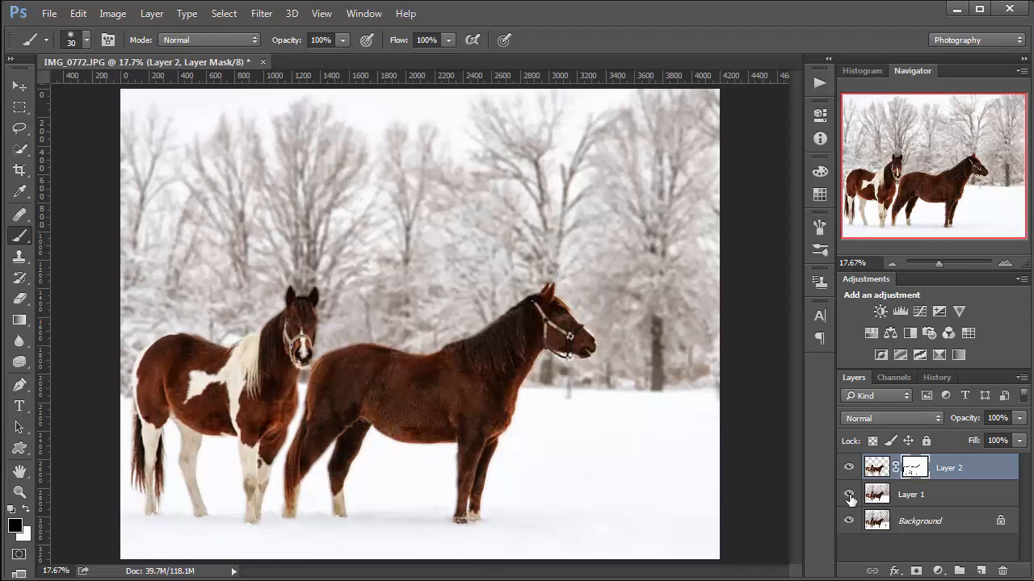
{"action": "left_click", "coordinate": [849, 495]}
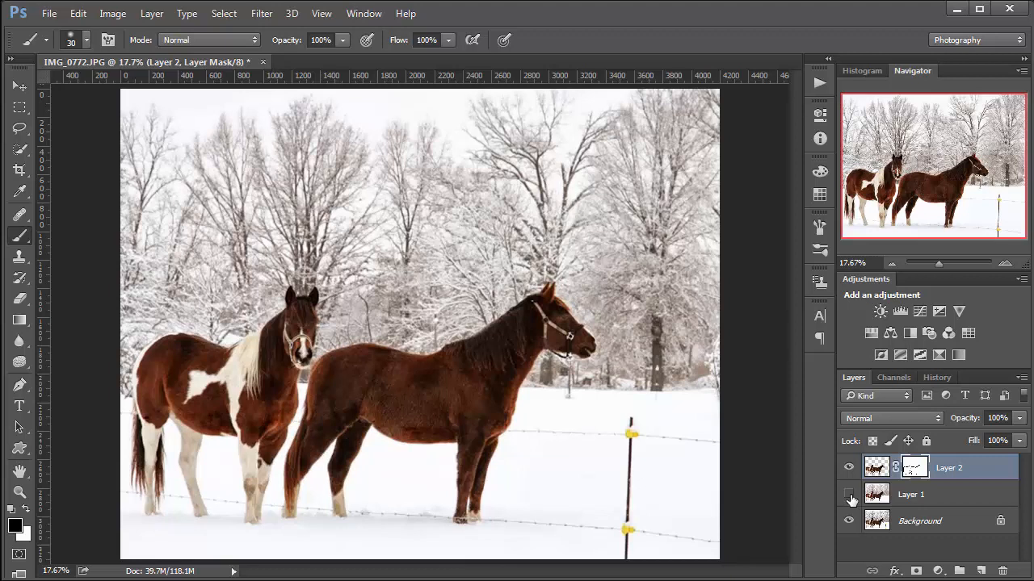
{"action": "left_click", "coordinate": [848, 495]}
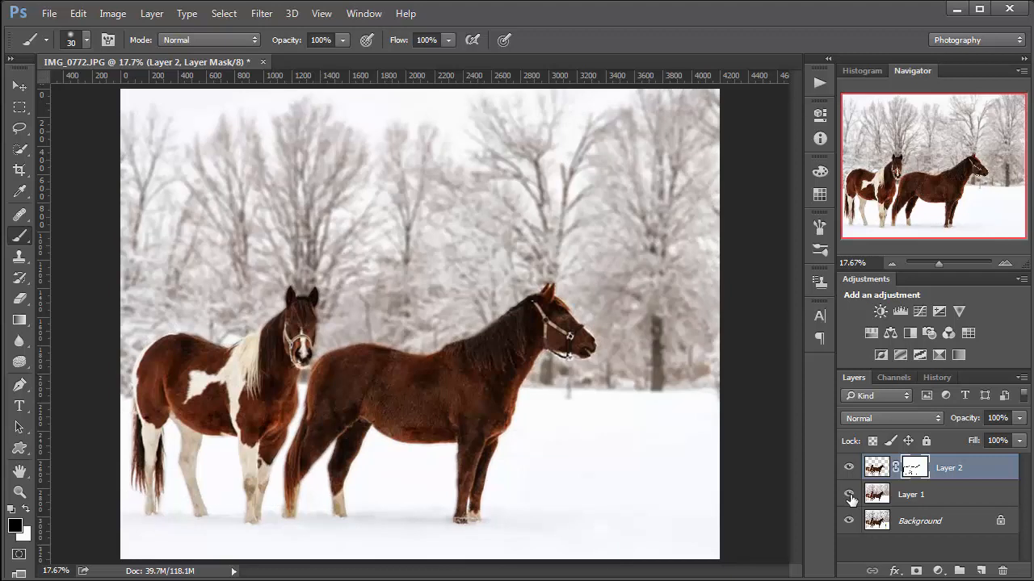
{"action": "left_click", "coordinate": [848, 495]}
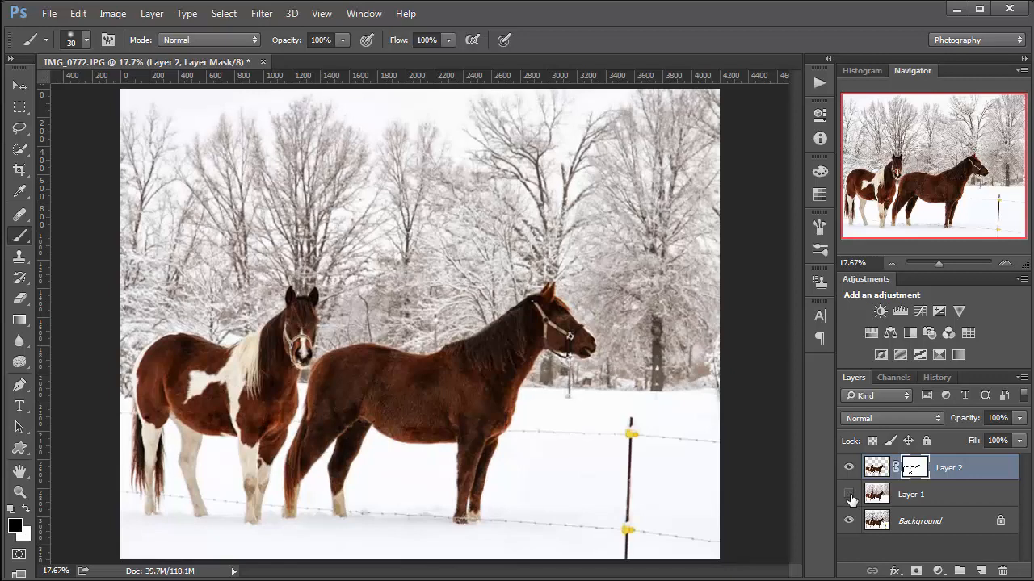
{"action": "left_click", "coordinate": [849, 496]}
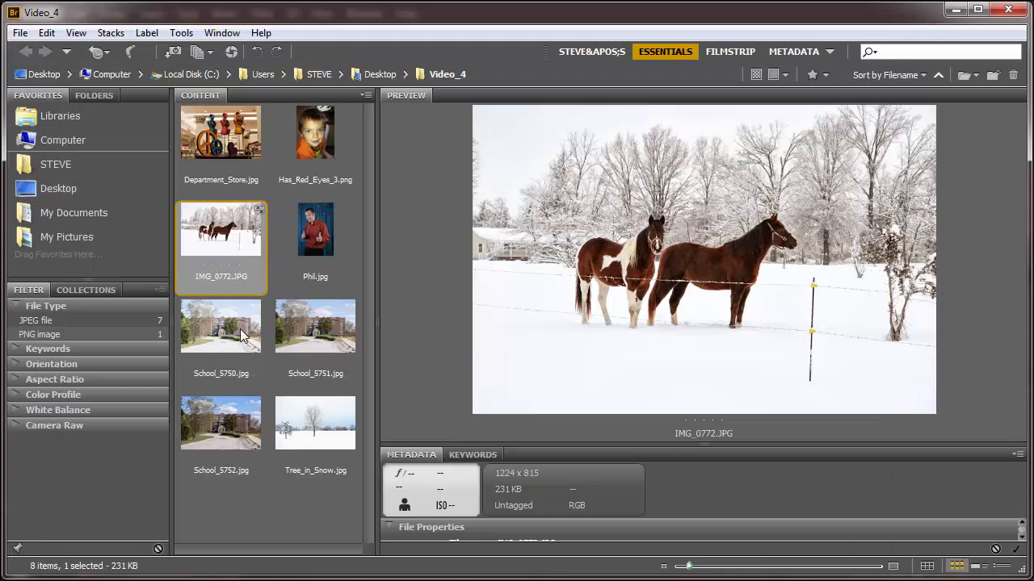
Switch to Bridge and preview School_5750.jpg, School_5751.jpg and School_5752.jpg to compare their exposures
{"action": "left_click", "coordinate": [242, 338]}
{"action": "key", "text": "Right"}
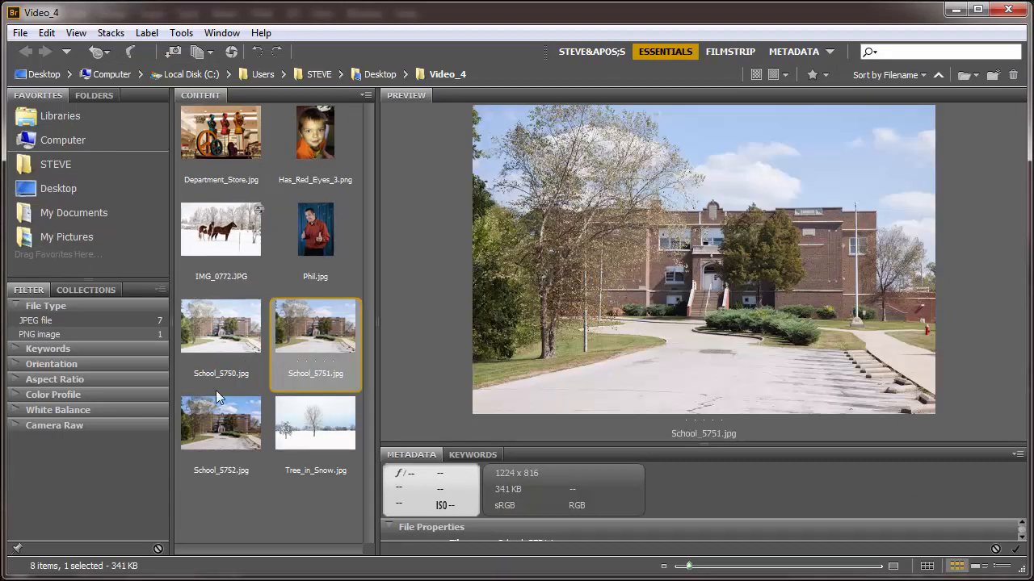
{"action": "key", "text": "Right"}
{"action": "left_click", "coordinate": [230, 339]}
{"action": "left_click", "coordinate": [305, 348]}
{"action": "left_click", "coordinate": [240, 436]}
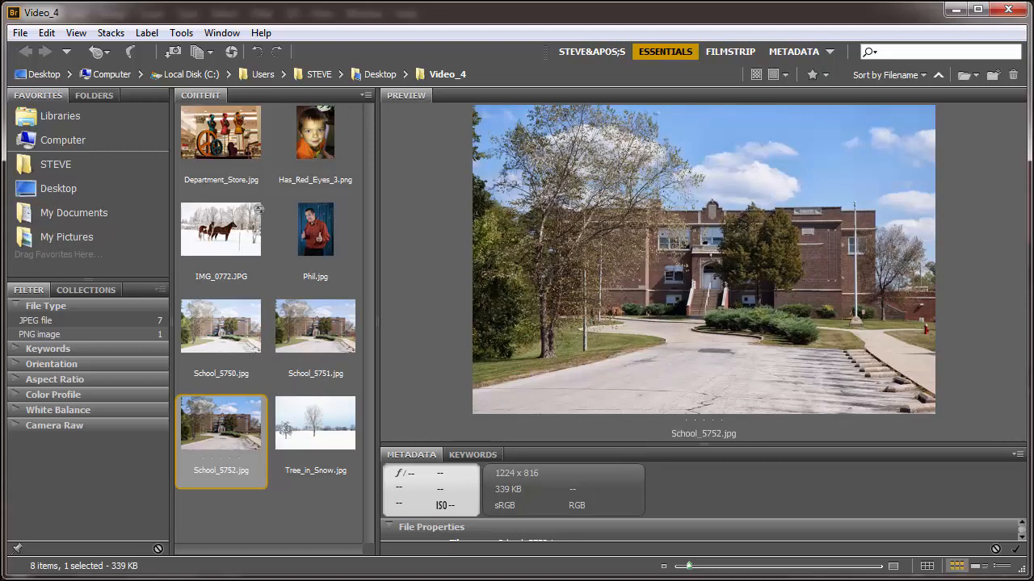
{"action": "key", "text": "shift+Up"}
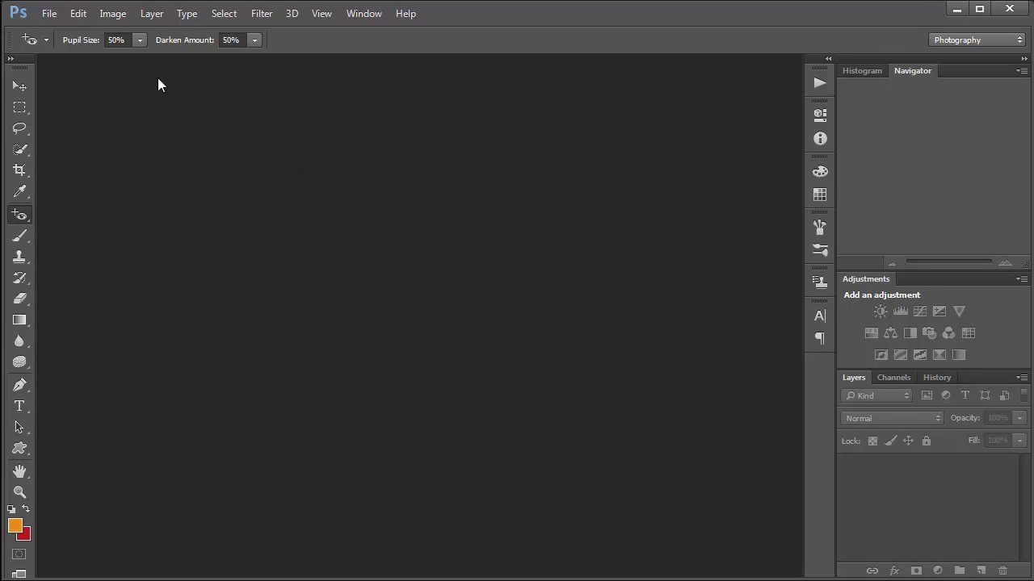
Switch to Photoshop and start Merge to HDR Pro with School_5750.jpg, School_5751.jpg and School_5752.jpg as source files
{"action": "left_click", "coordinate": [53, 18]}
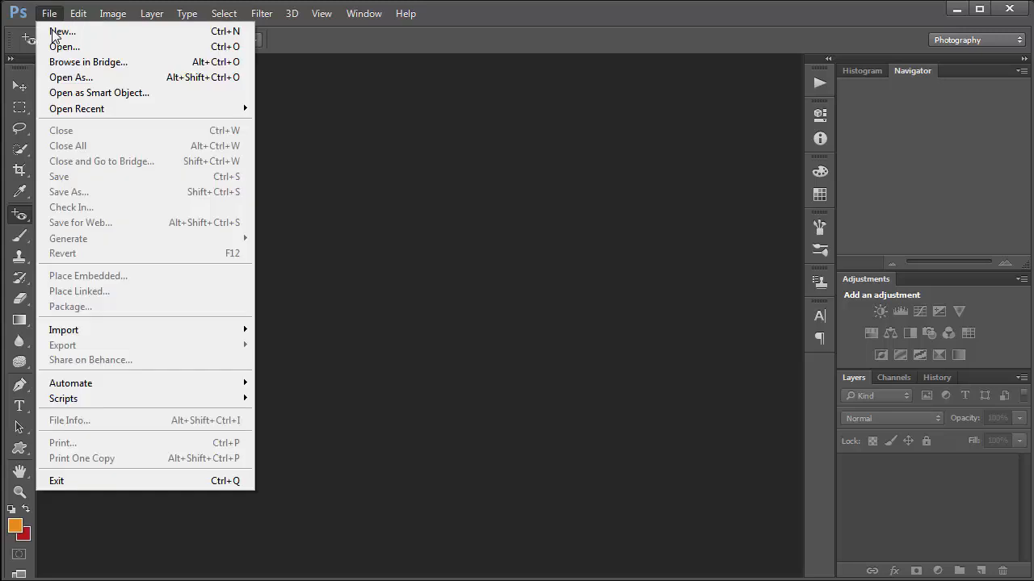
{"action": "mouse_move", "coordinate": [80, 389]}
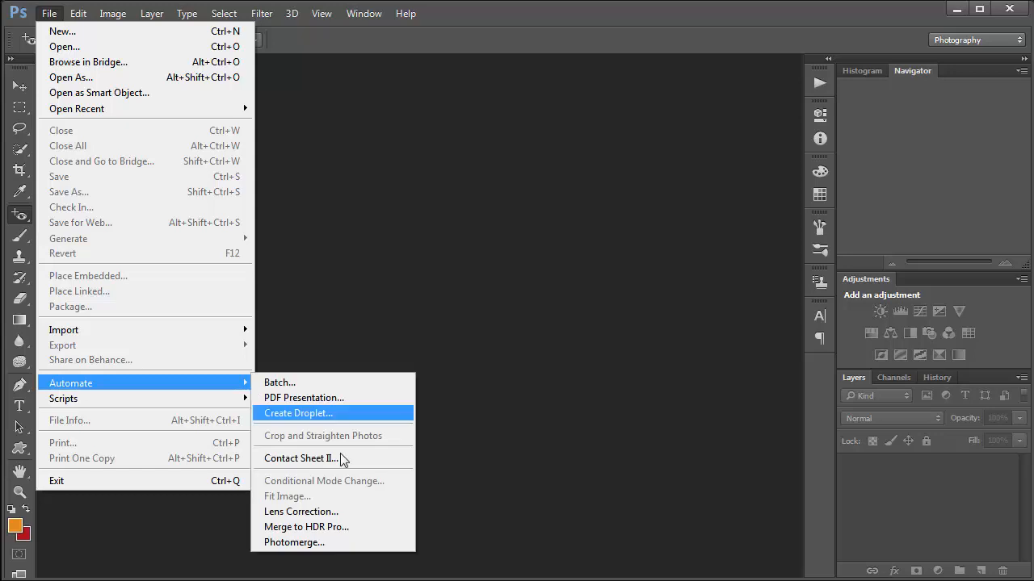
{"action": "left_click", "coordinate": [374, 526]}
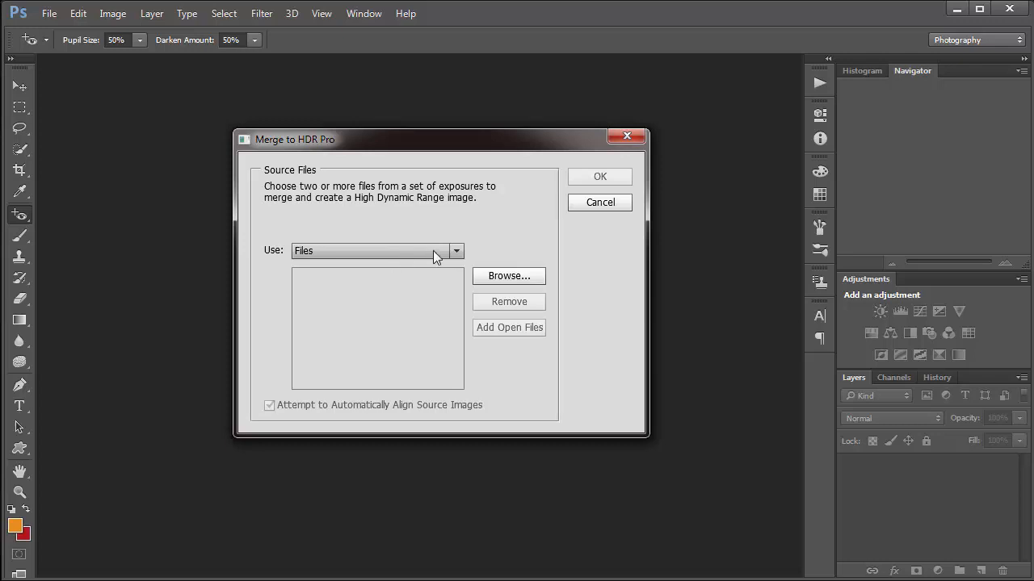
{"action": "left_click", "coordinate": [508, 277]}
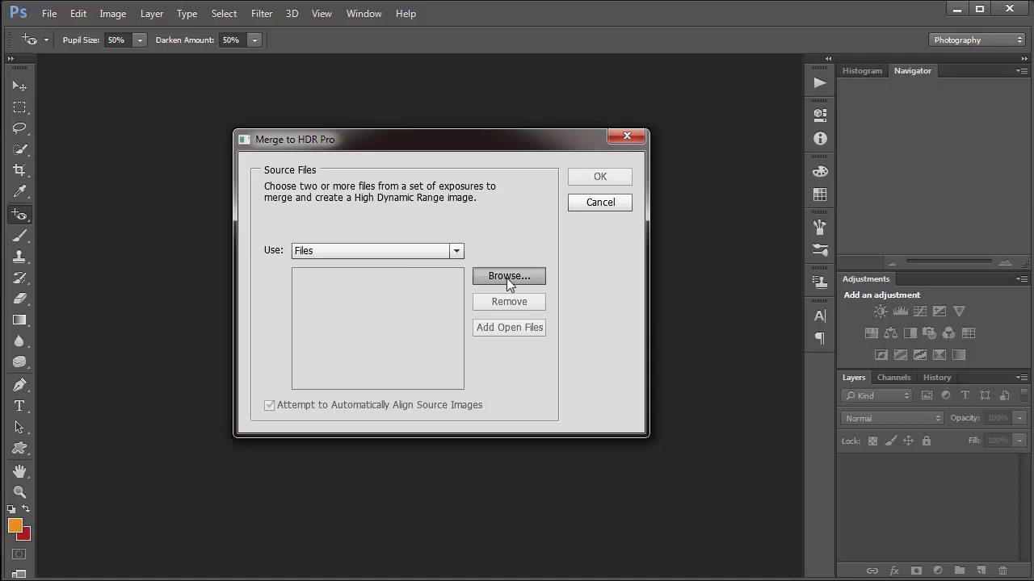
{"action": "left_click_drag", "start_coordinate": [630, 113], "coordinate": [547, 23]}
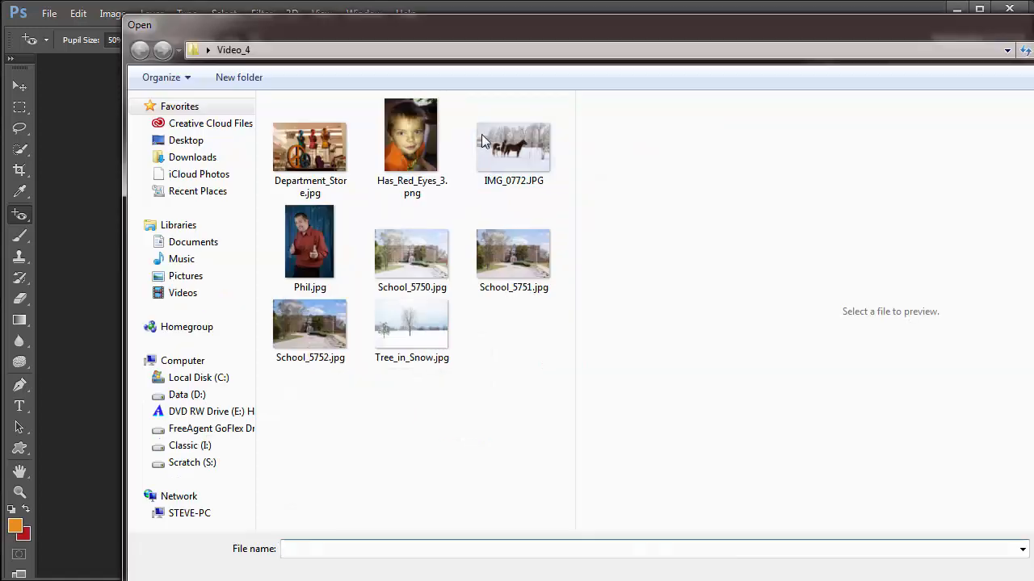
{"action": "left_click", "coordinate": [309, 331]}
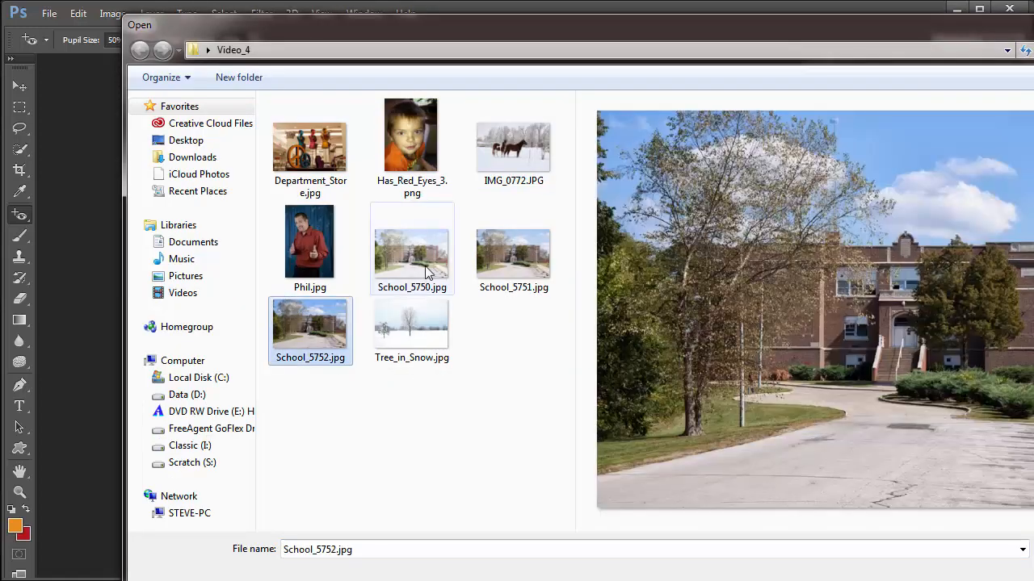
{"action": "mouse_move", "coordinate": [418, 252]}
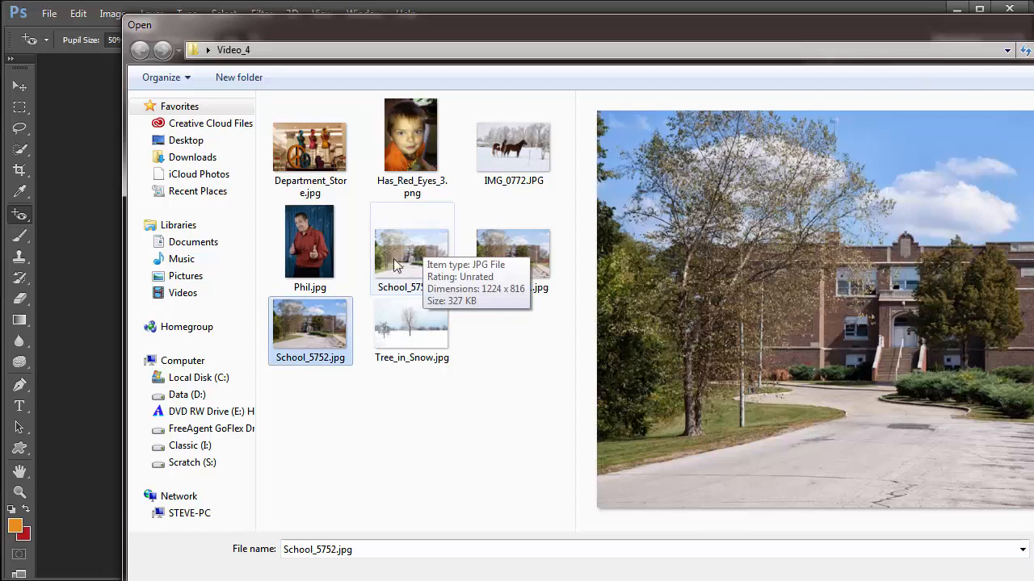
{"action": "left_click", "coordinate": [413, 266], "text": "ctrl"}
{"action": "left_click", "coordinate": [496, 266], "text": "ctrl"}
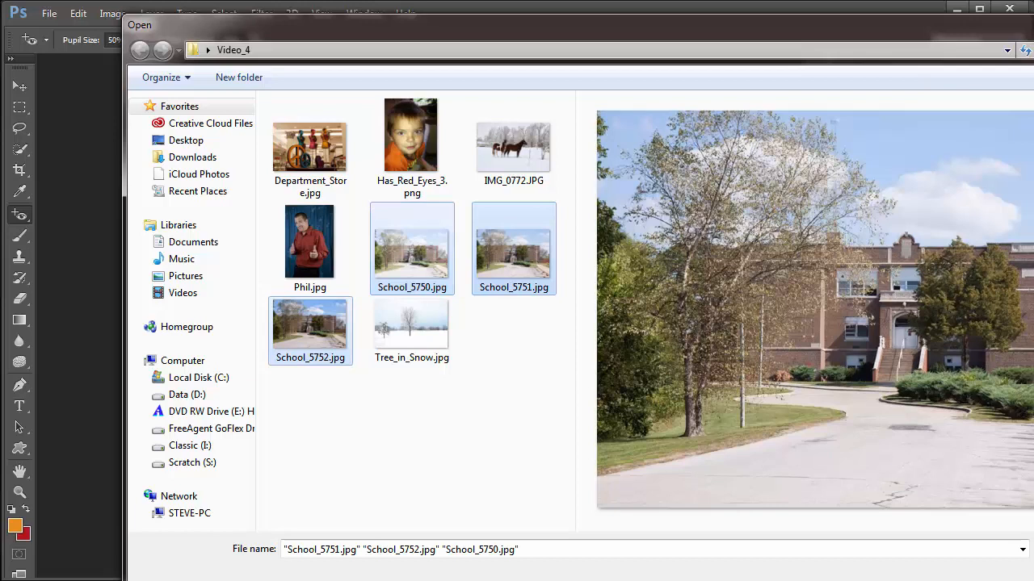
{"action": "left_click_drag", "start_coordinate": [919, 26], "coordinate": [819, 14]}
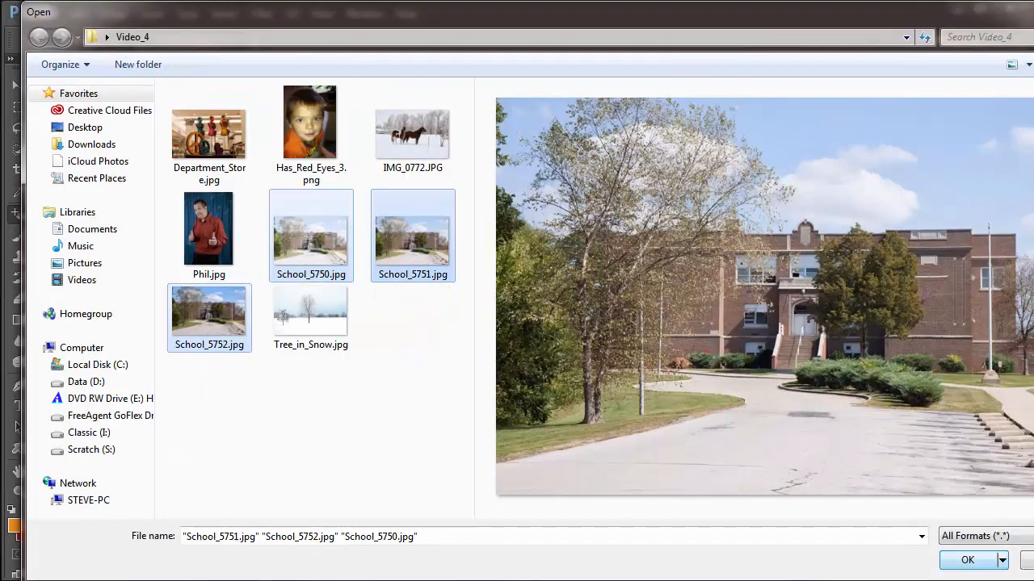
{"action": "left_click", "coordinate": [966, 560]}
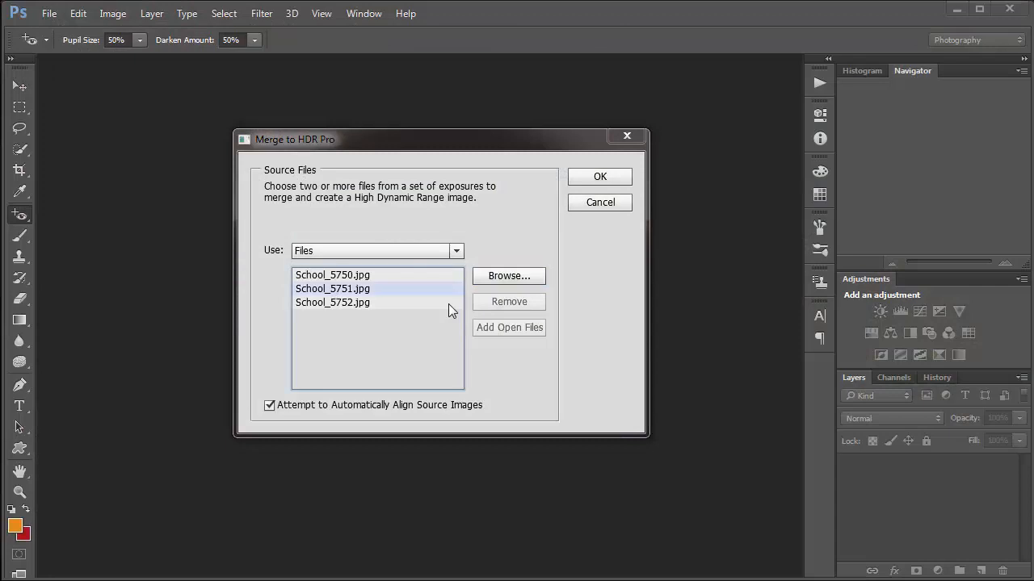
Run the merge with automatic alignment, go through all three exposures in Manually Set EV, and accept the values
{"action": "left_click", "coordinate": [601, 178]}
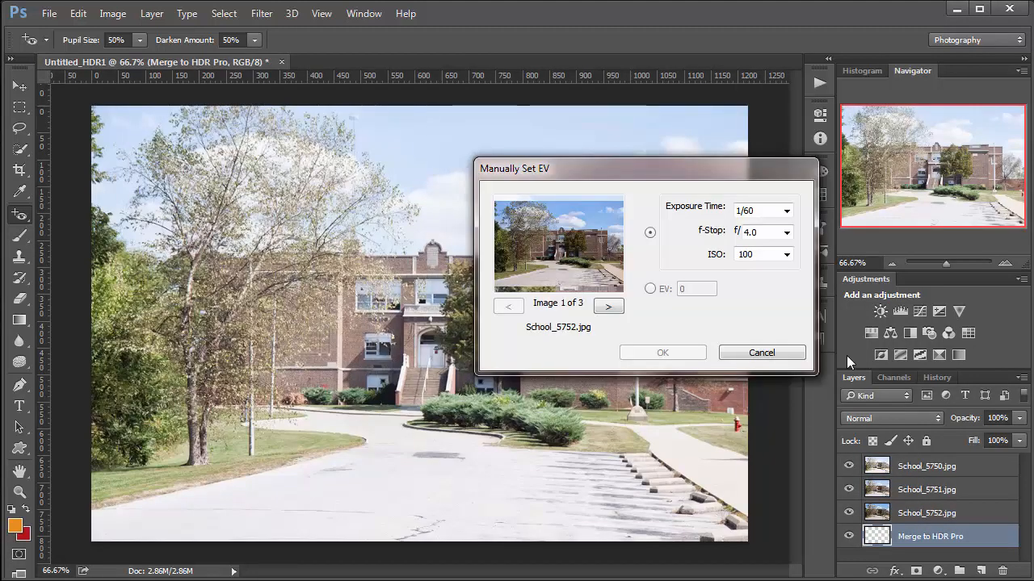
{"action": "left_click", "coordinate": [607, 305]}
{"action": "left_click", "coordinate": [607, 306]}
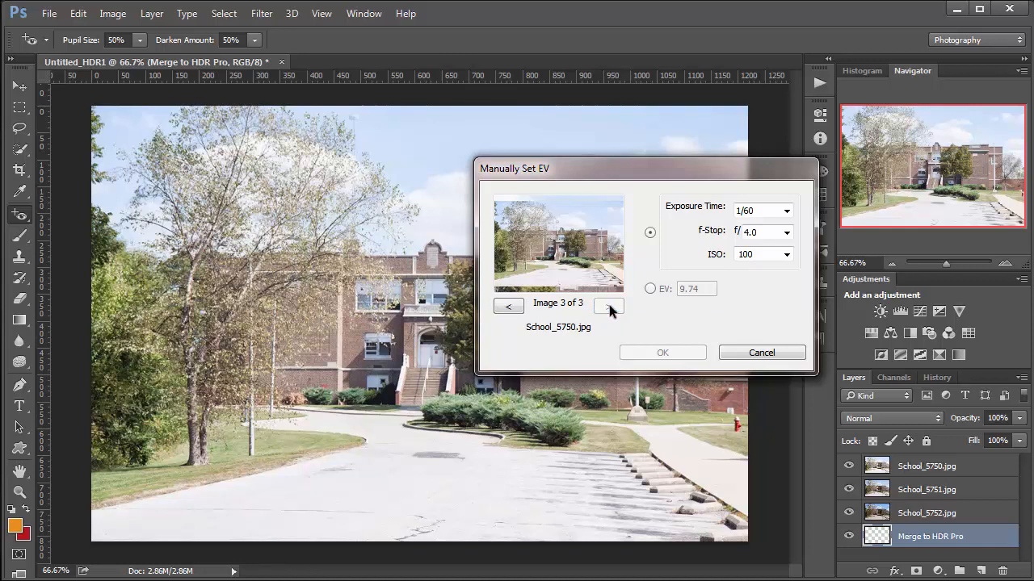
{"action": "left_click", "coordinate": [510, 305]}
{"action": "left_click", "coordinate": [510, 305]}
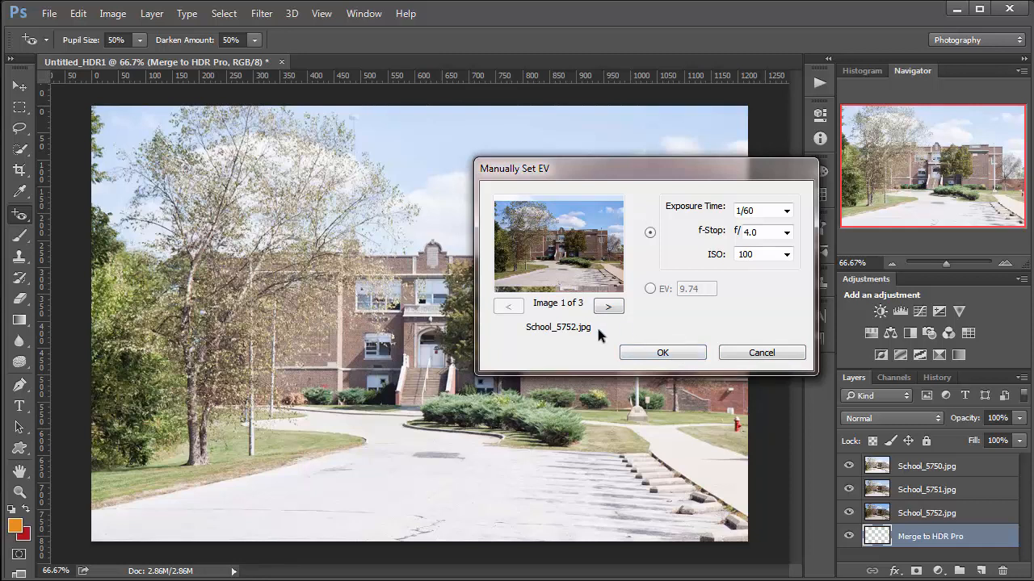
{"action": "left_click", "coordinate": [668, 351]}
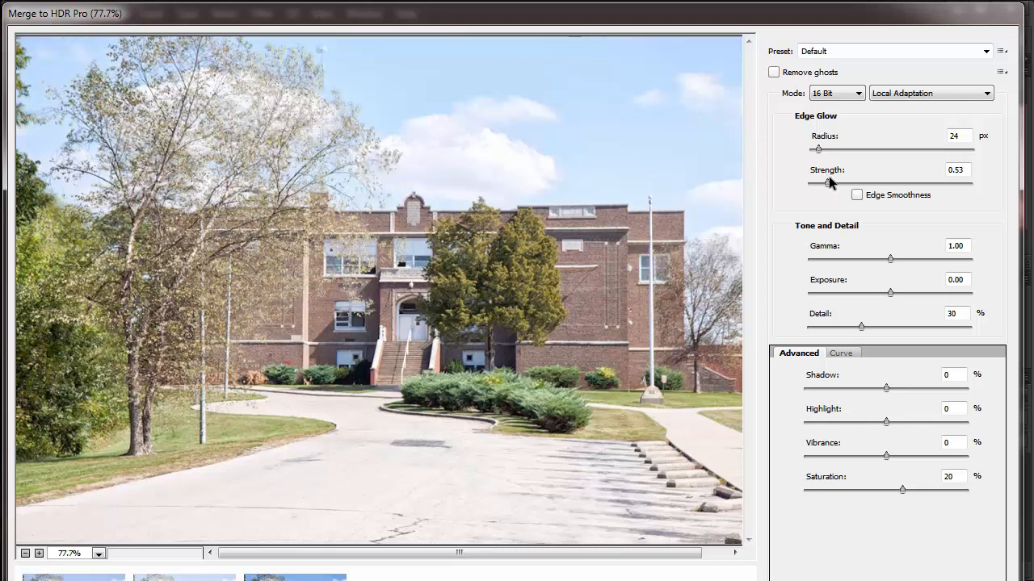
Set the HDR mode to 8 Bit, and try ghost removal before turning it back off
{"action": "left_click", "coordinate": [856, 93]}
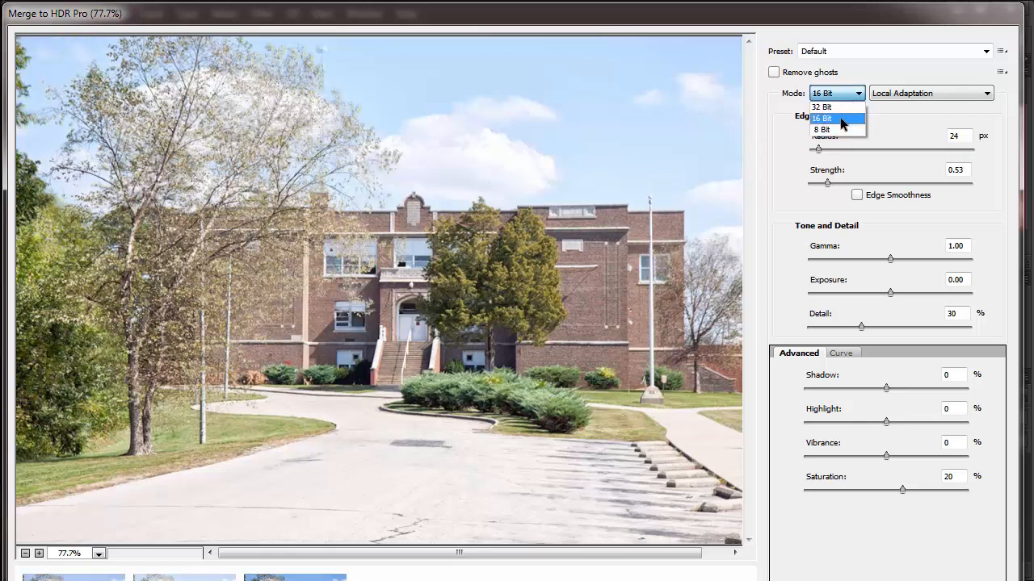
{"action": "left_click", "coordinate": [839, 129]}
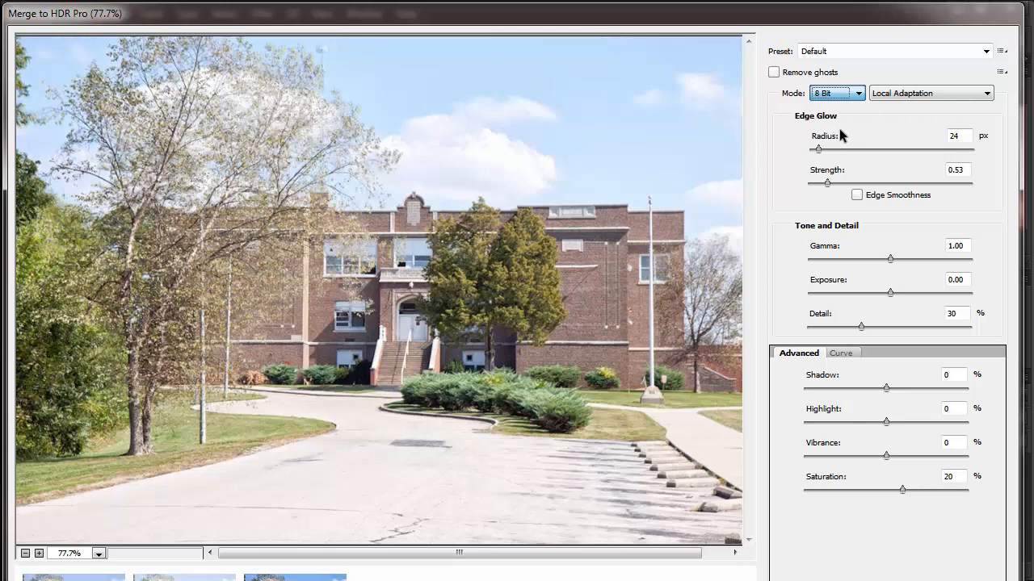
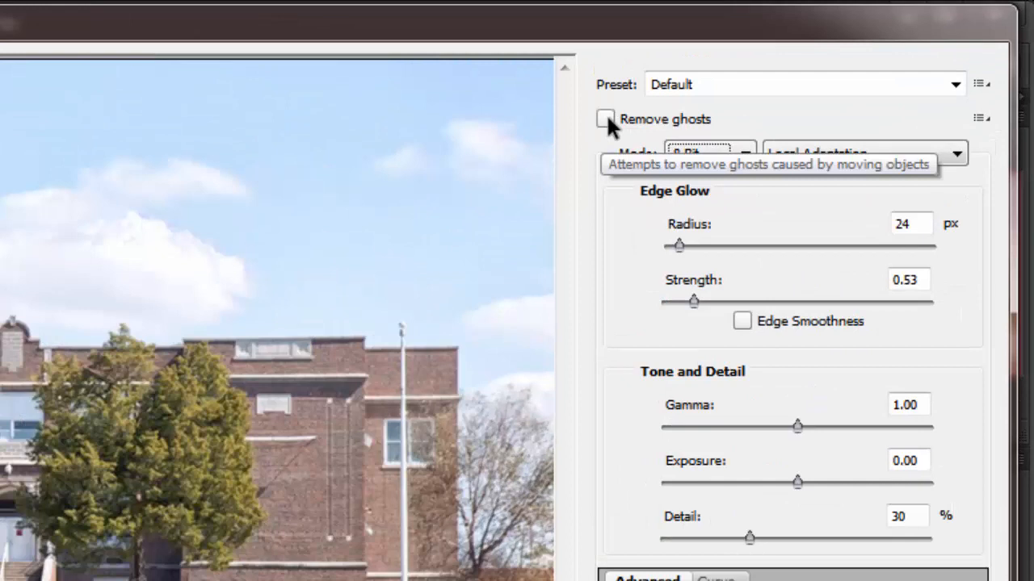
{"action": "left_click", "coordinate": [605, 119]}
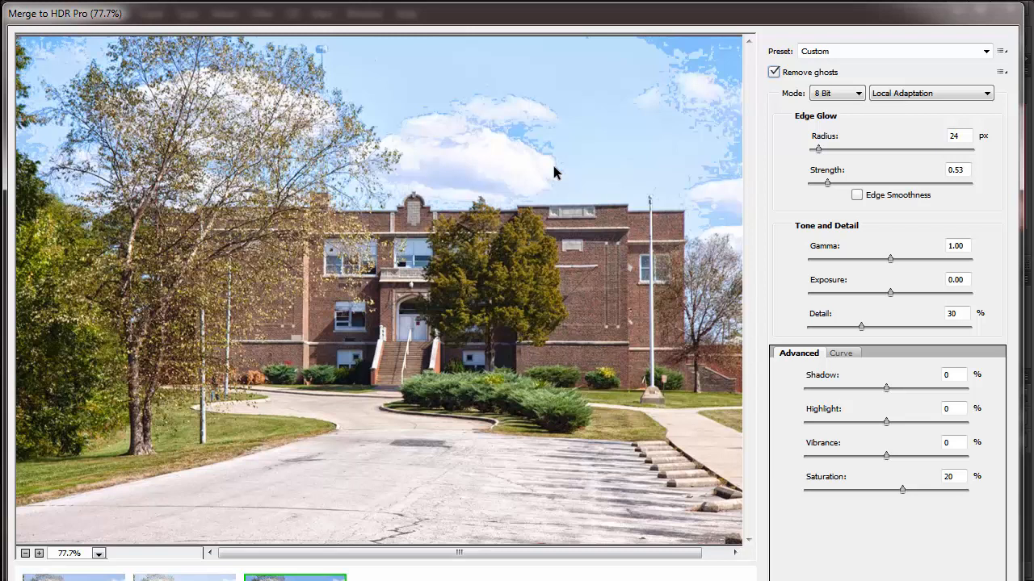
{"action": "left_click", "coordinate": [775, 72]}
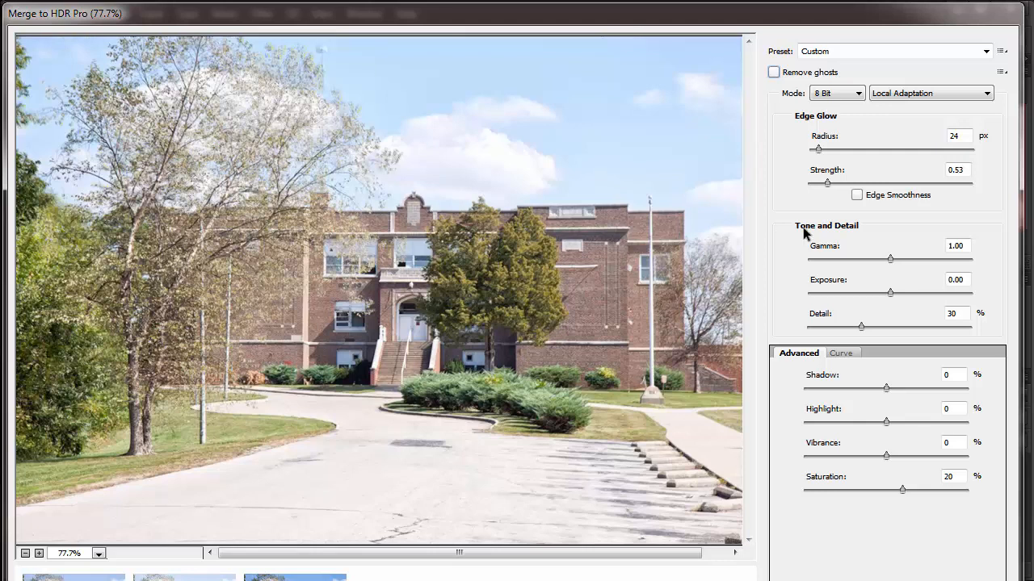
Set the HDR tone's Gamma to 1.38 and Exposure to -0.55
{"action": "left_click", "coordinate": [868, 258]}
{"action": "left_click", "coordinate": [905, 259]}
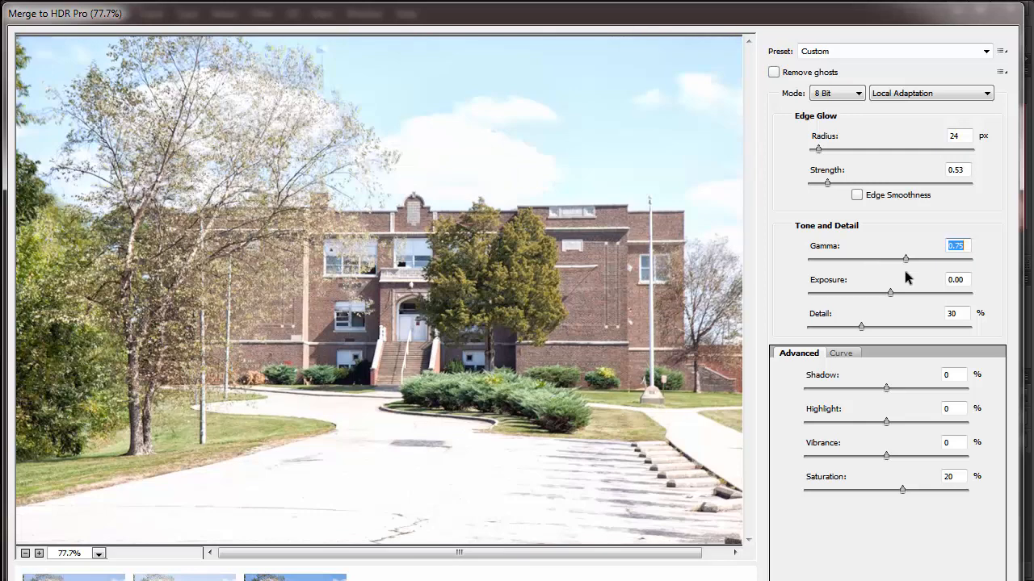
{"action": "left_click", "coordinate": [881, 292]}
{"action": "left_click", "coordinate": [884, 259]}
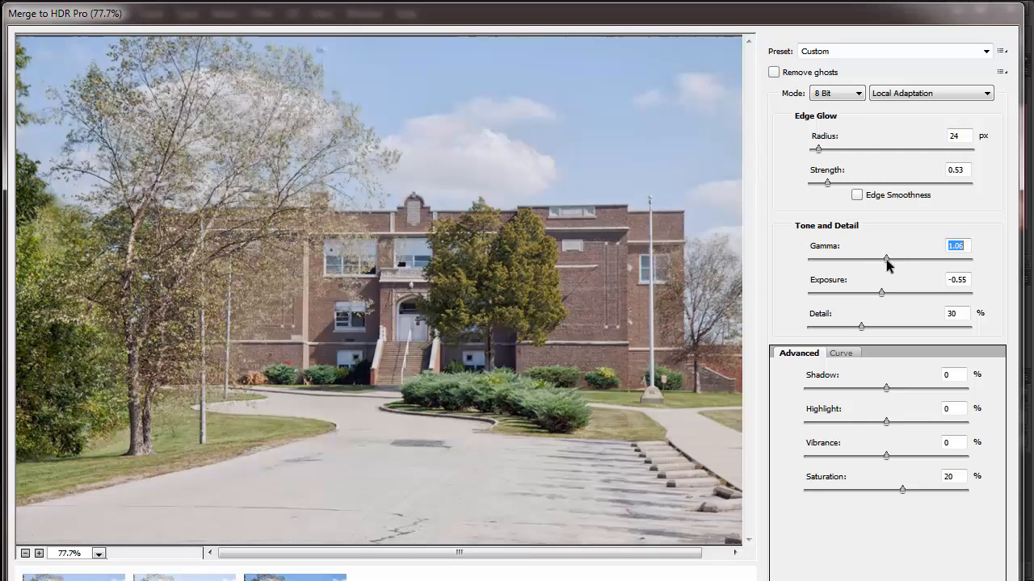
{"action": "left_click", "coordinate": [873, 259]}
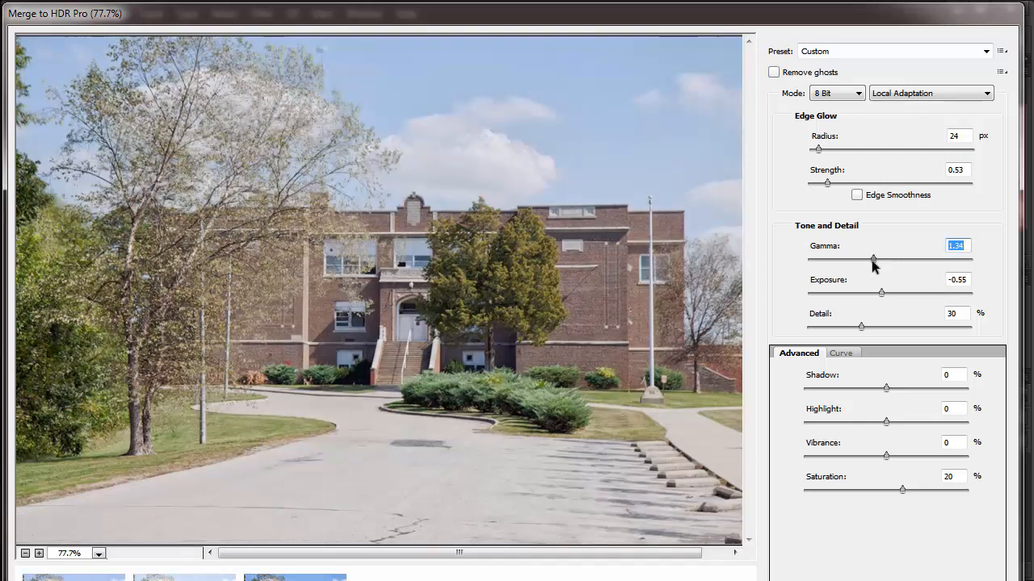
Set the HDR image's Shadow to -21%, Highlight to -1% and Vibrance to 49%
{"action": "left_click", "coordinate": [868, 388]}
{"action": "left_click", "coordinate": [869, 421]}
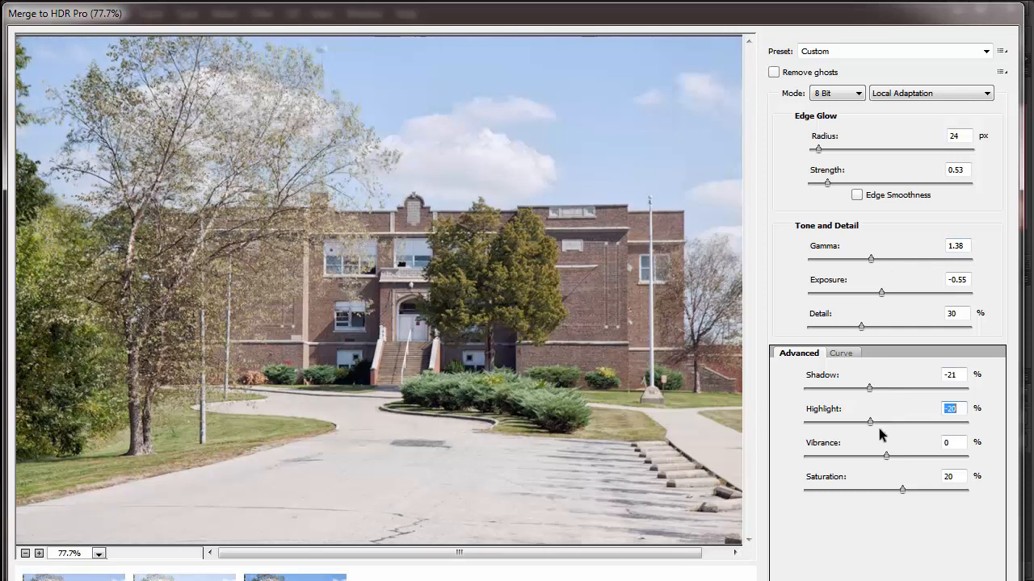
{"action": "left_click", "coordinate": [884, 422]}
{"action": "left_click", "coordinate": [901, 491]}
{"action": "left_click", "coordinate": [924, 457]}
Set Exposure to -0.40 and Detail to 110%, and finish the HDR merge
{"action": "left_click", "coordinate": [898, 294]}
{"action": "left_click", "coordinate": [885, 295]}
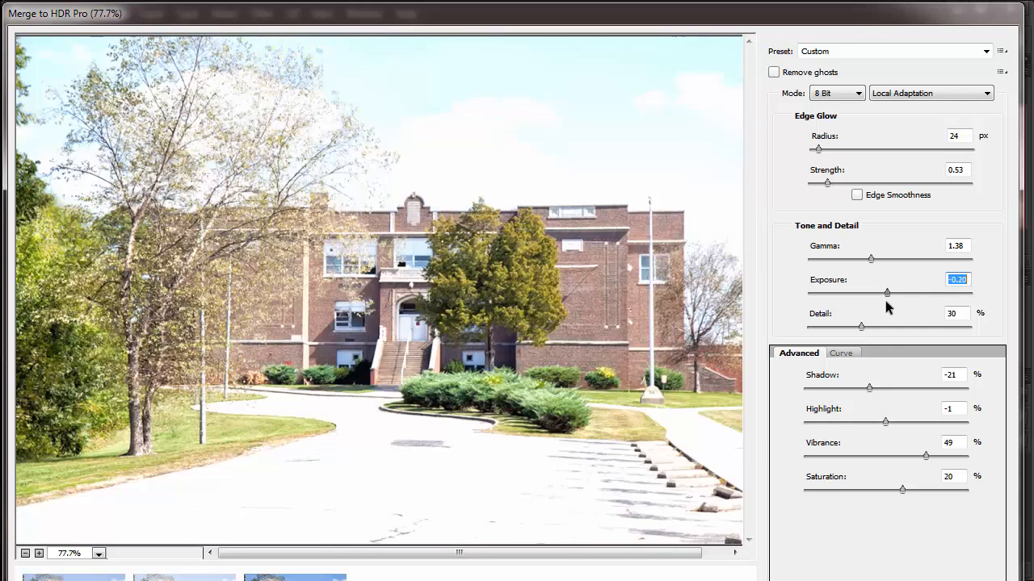
{"action": "left_click_drag", "start_coordinate": [863, 325], "coordinate": [888, 327]}
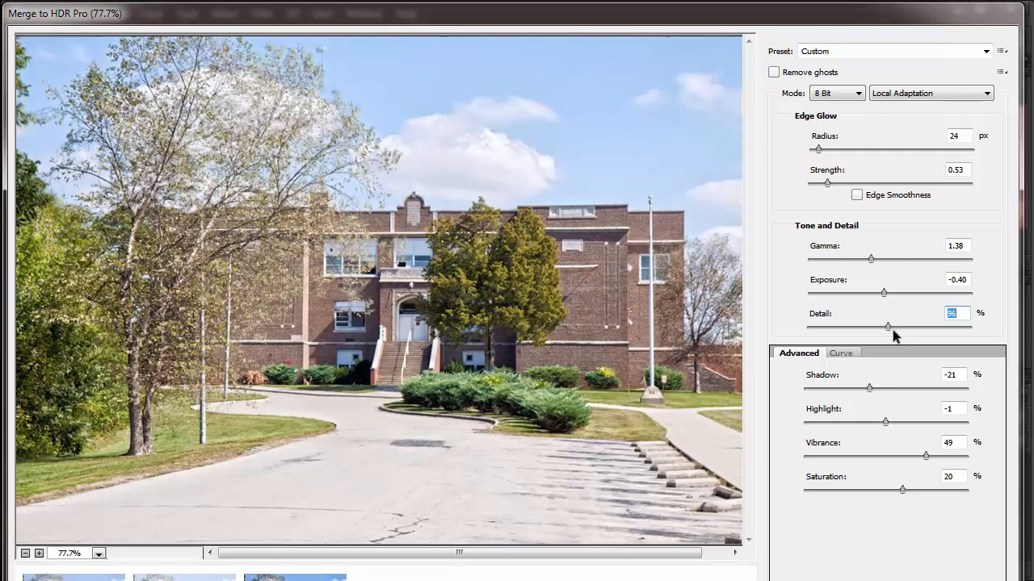
{"action": "left_click", "coordinate": [892, 325]}
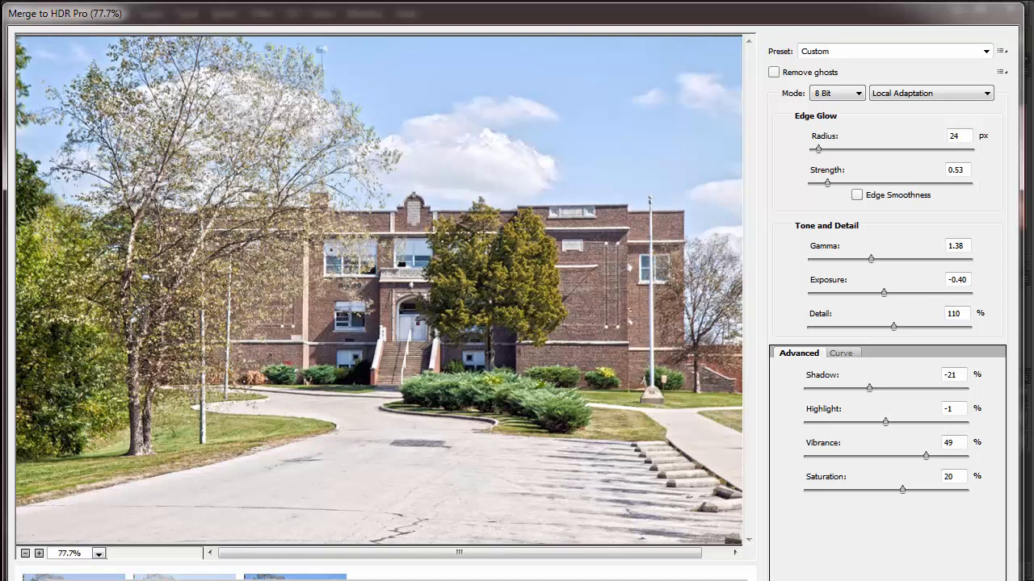
{"action": "left_click", "coordinate": [899, 578]}
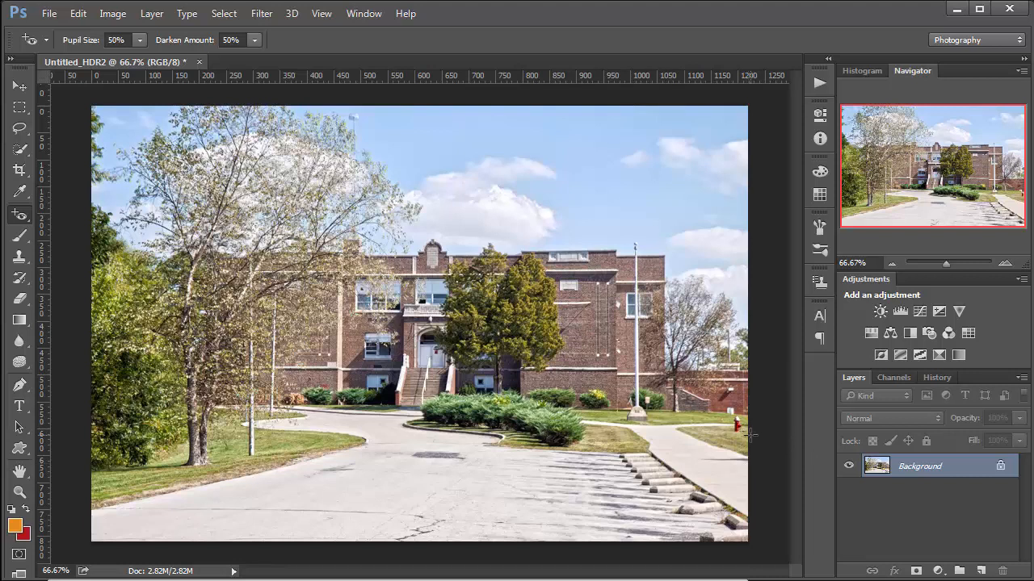
Close the merged HDR image without saving it and start Merge to HDR Pro again
{"action": "left_click", "coordinate": [198, 59]}
{"action": "left_click", "coordinate": [512, 241]}
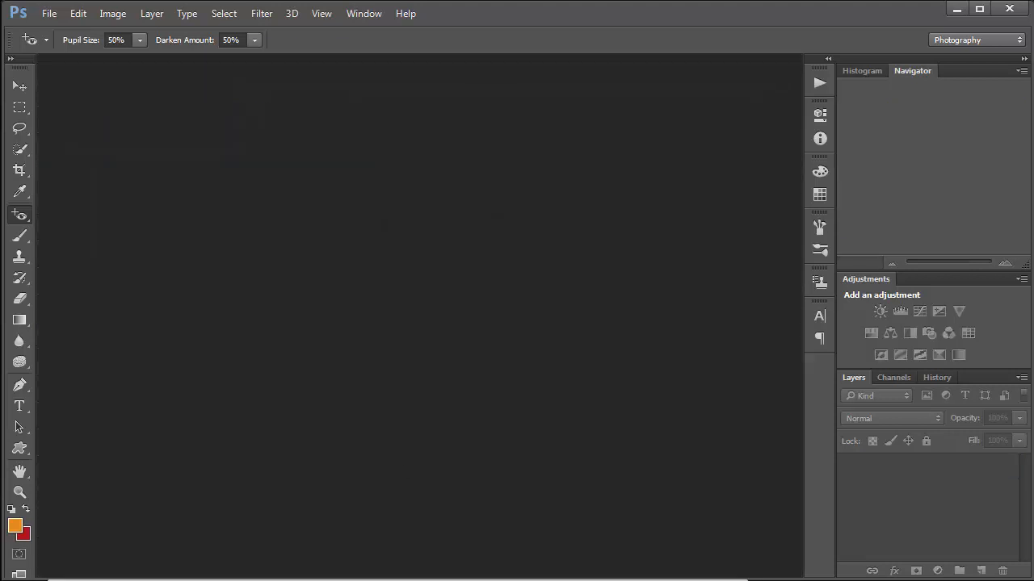
{"action": "left_click", "coordinate": [49, 14]}
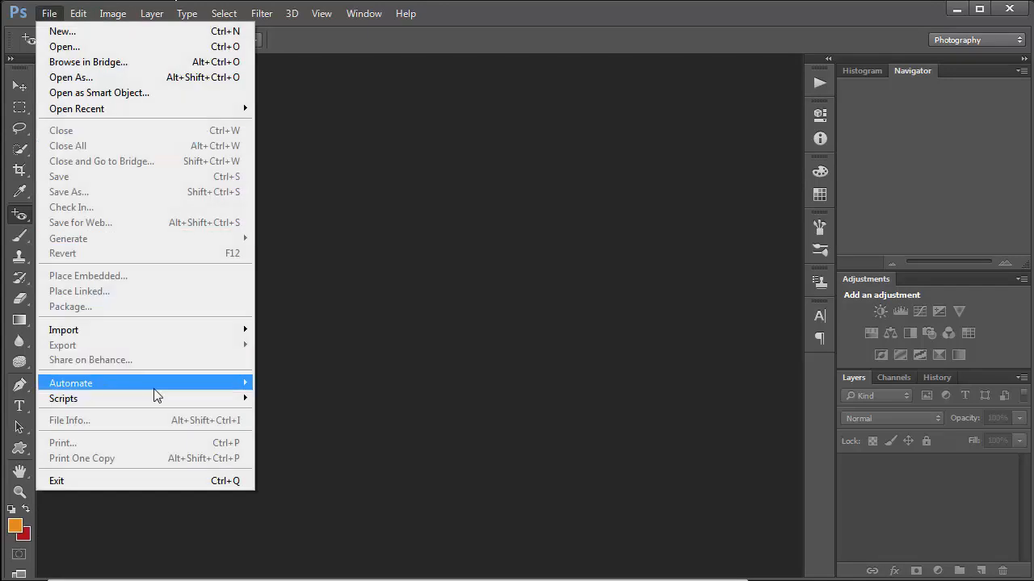
{"action": "mouse_move", "coordinate": [153, 389]}
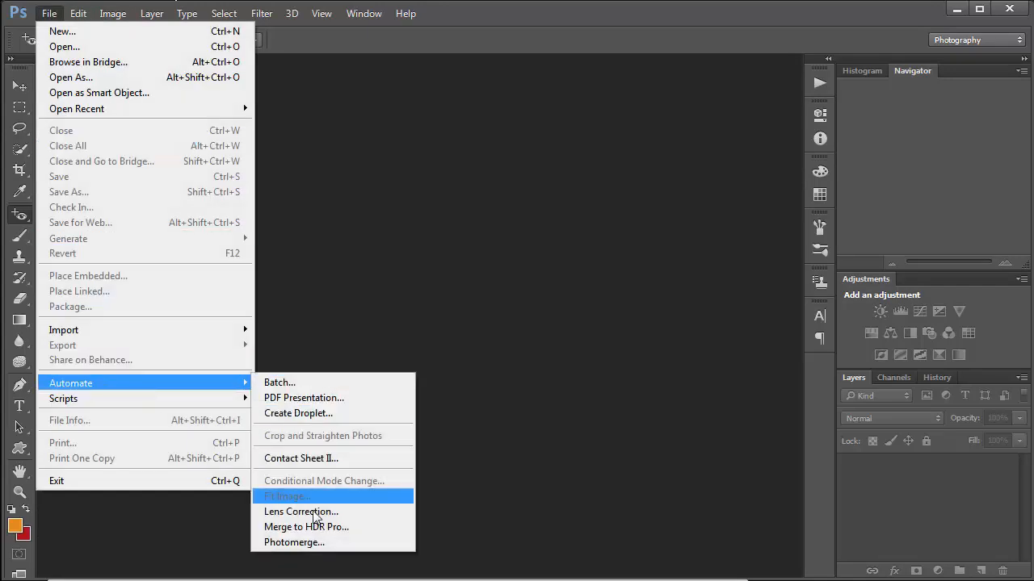
{"action": "mouse_move", "coordinate": [242, 385]}
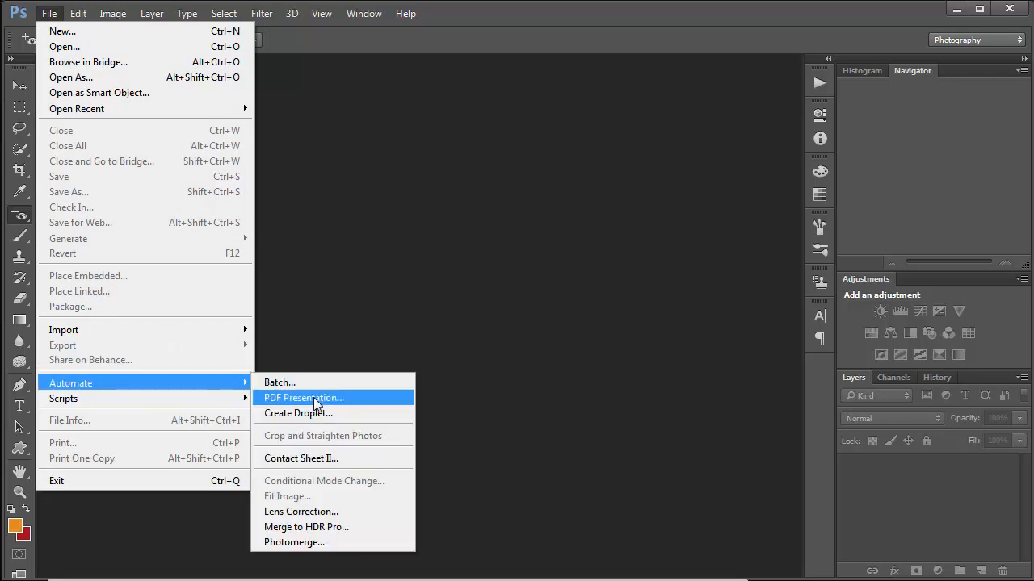
{"action": "left_click", "coordinate": [315, 529]}
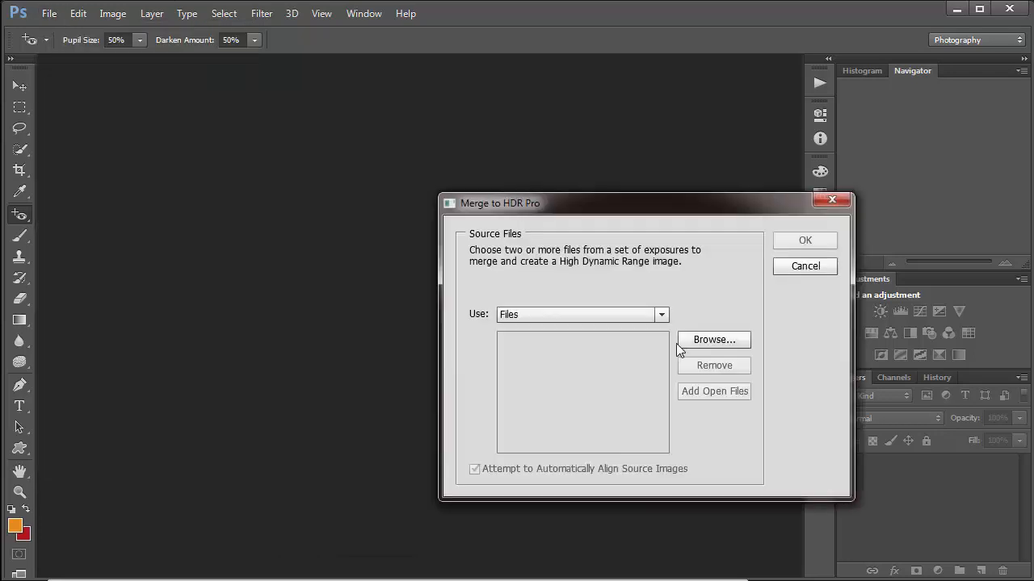
Load School_5750.jpg, School_5751.jpg and School_5752.jpg as source files and start the merge with automatic alignment
{"action": "left_click", "coordinate": [697, 340]}
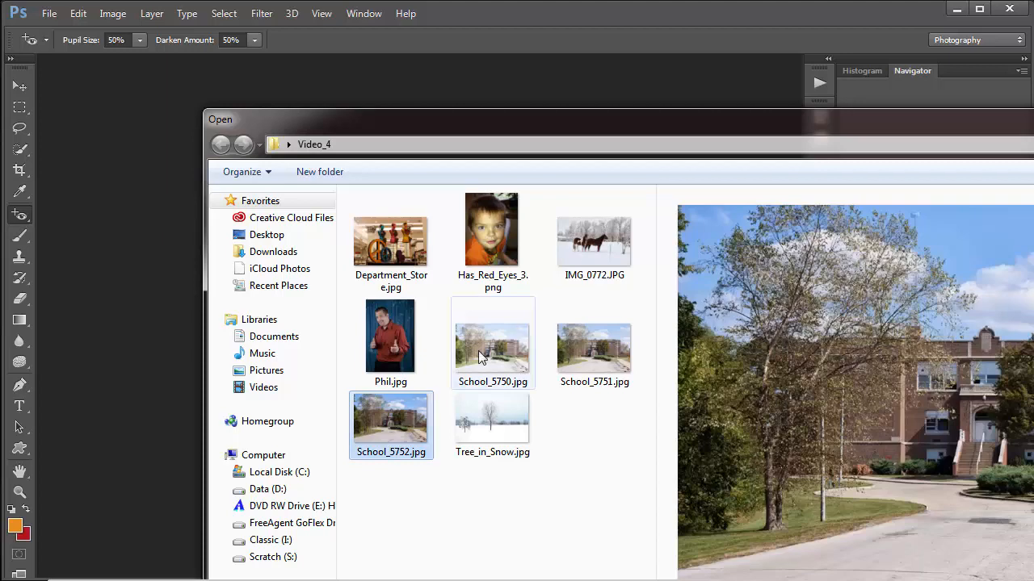
{"action": "left_click", "coordinate": [481, 355], "text": "ctrl"}
{"action": "left_click", "coordinate": [587, 350], "text": "ctrl"}
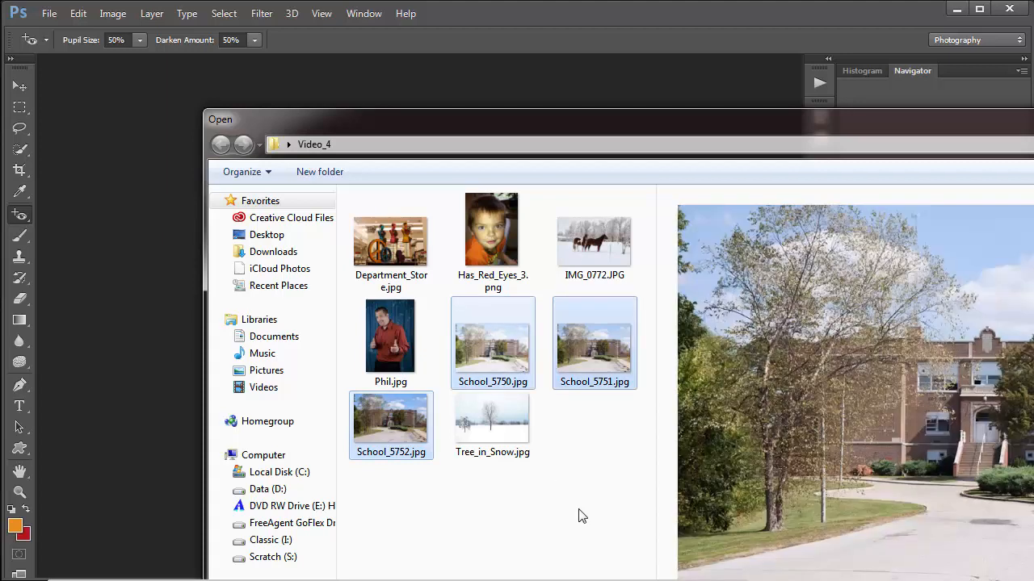
{"action": "left_click_drag", "start_coordinate": [741, 118], "coordinate": [741, 115]}
{"action": "left_click_drag", "start_coordinate": [629, 44], "coordinate": [561, 31]}
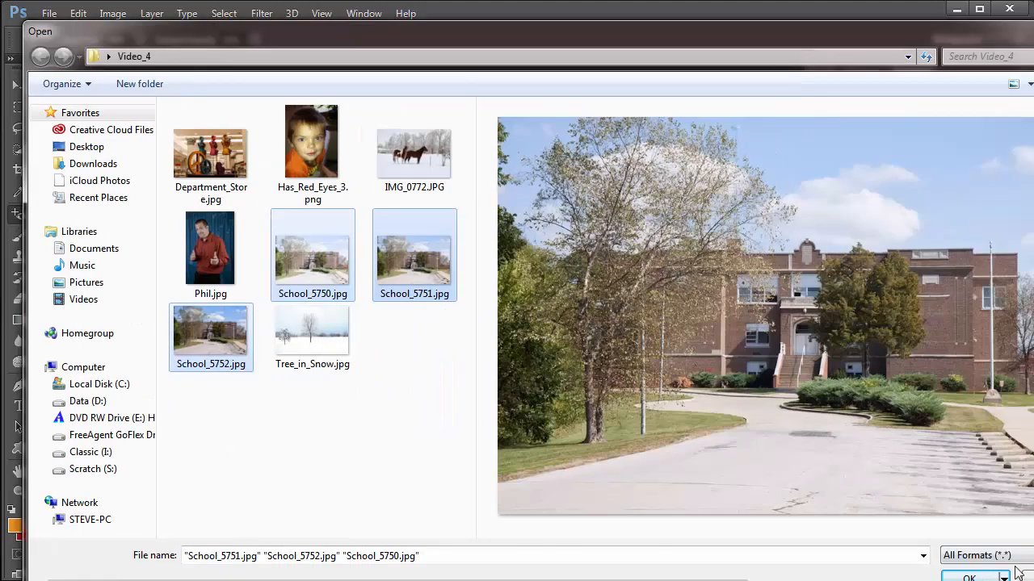
{"action": "left_click", "coordinate": [969, 575]}
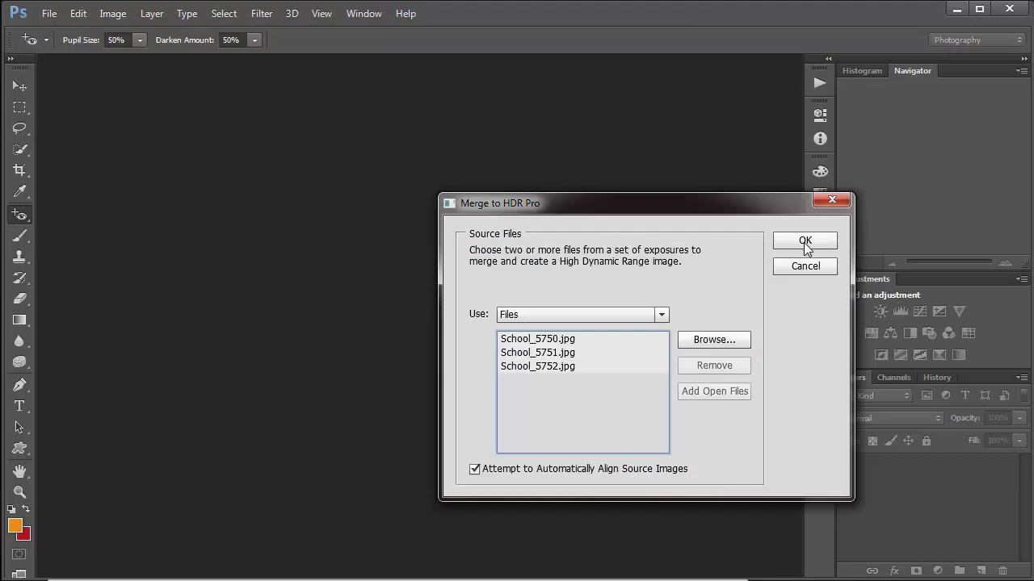
{"action": "left_click", "coordinate": [803, 239]}
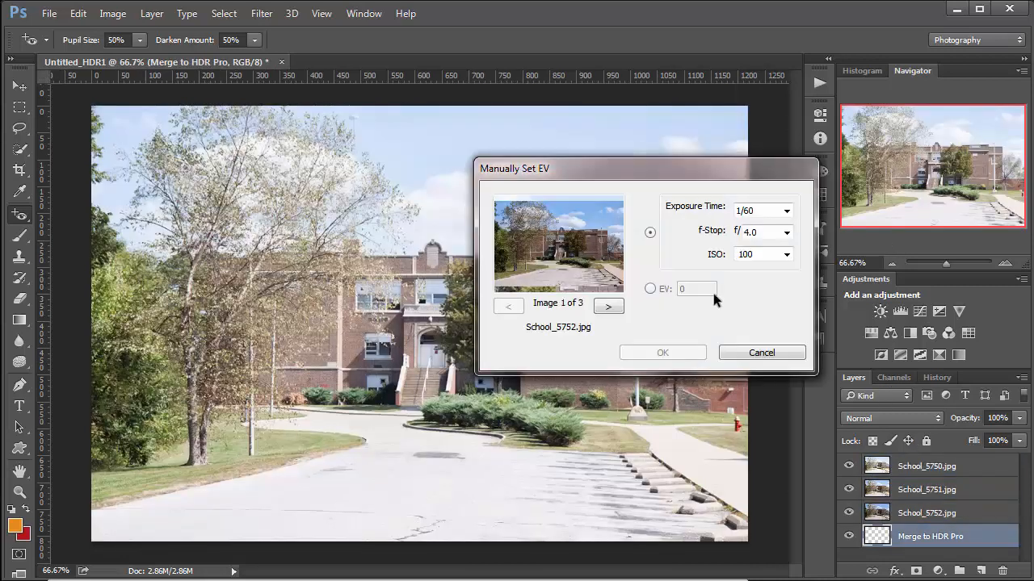
Review the exposure settings of the three School images and accept them for the merge
{"action": "left_click", "coordinate": [599, 308]}
{"action": "left_click", "coordinate": [603, 305]}
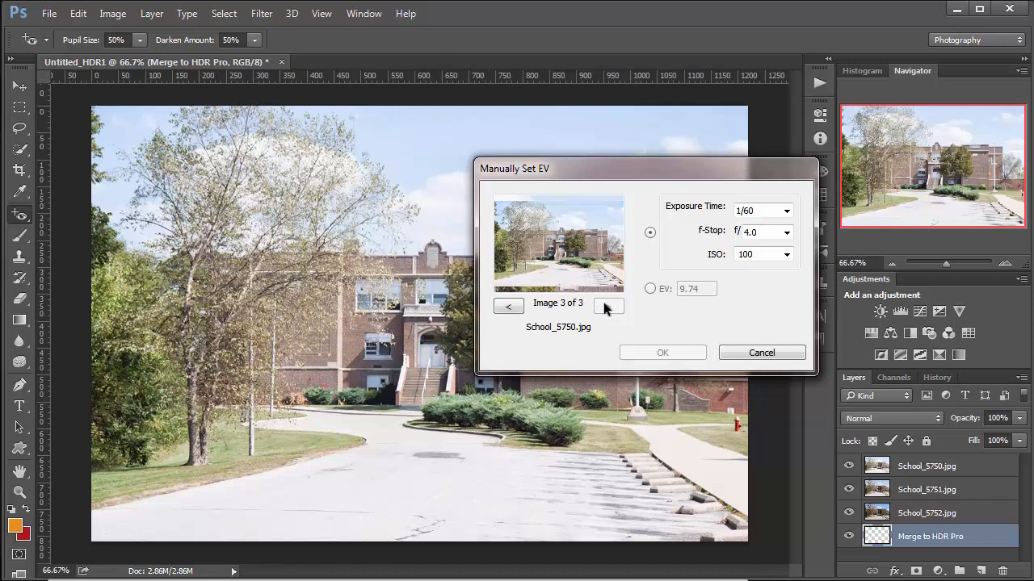
{"action": "left_click", "coordinate": [508, 306]}
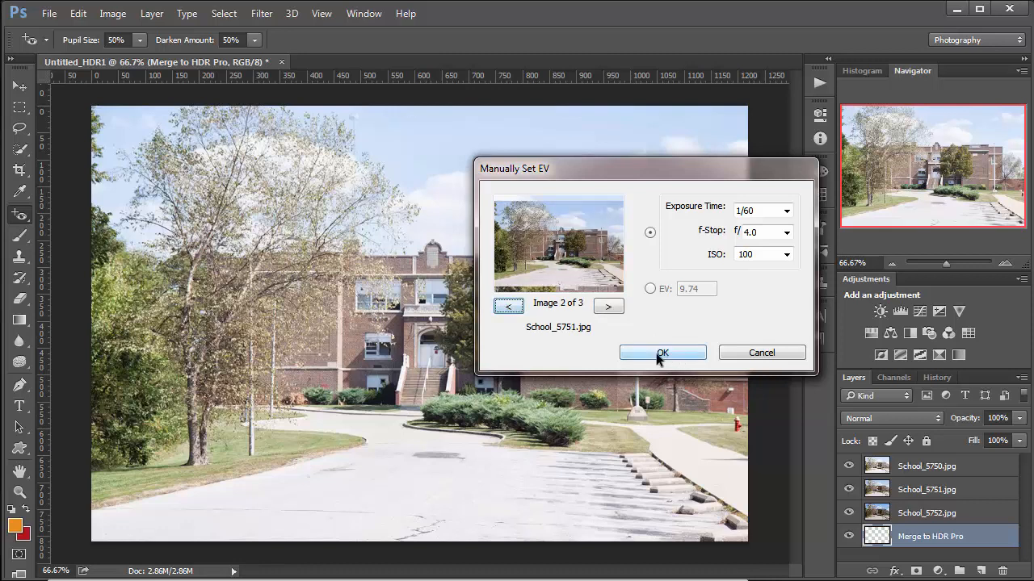
{"action": "left_click", "coordinate": [656, 353]}
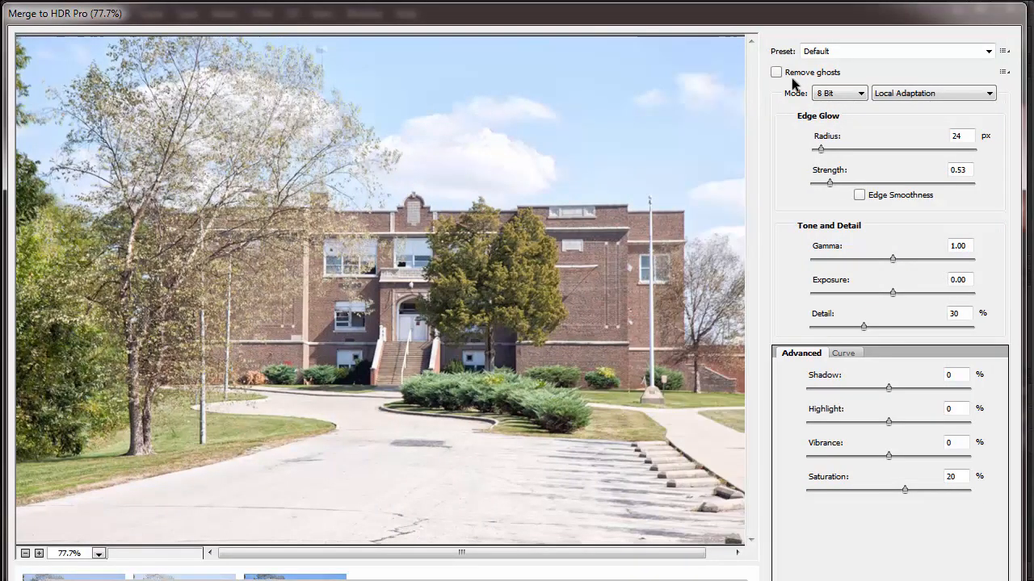
Set the HDR mode to 32 Bit and continue to toning in Adobe Camera Raw
{"action": "left_click", "coordinate": [833, 94]}
{"action": "left_click", "coordinate": [835, 99]}
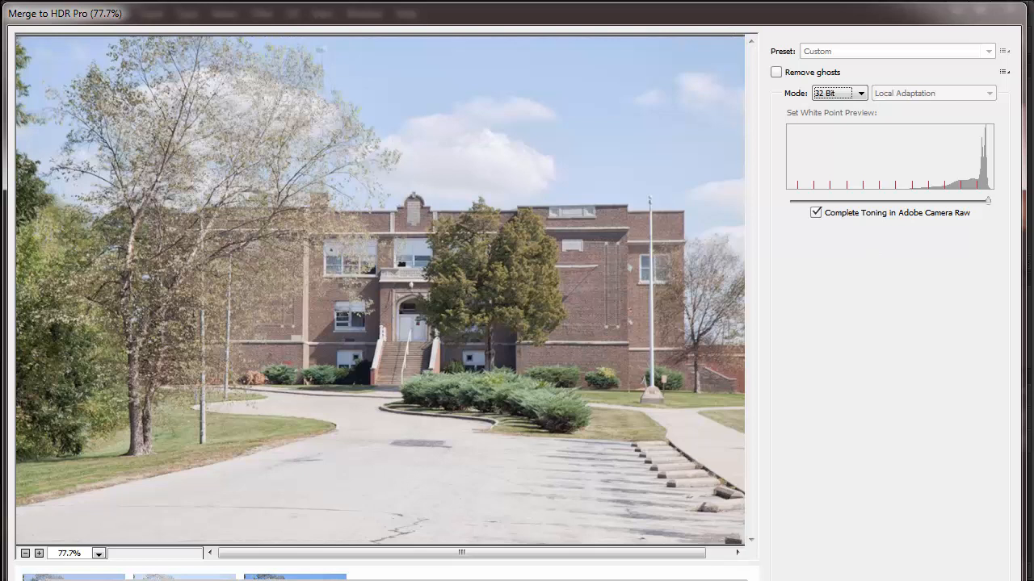
{"action": "left_click_drag", "start_coordinate": [1026, 580], "coordinate": [1033, 580]}
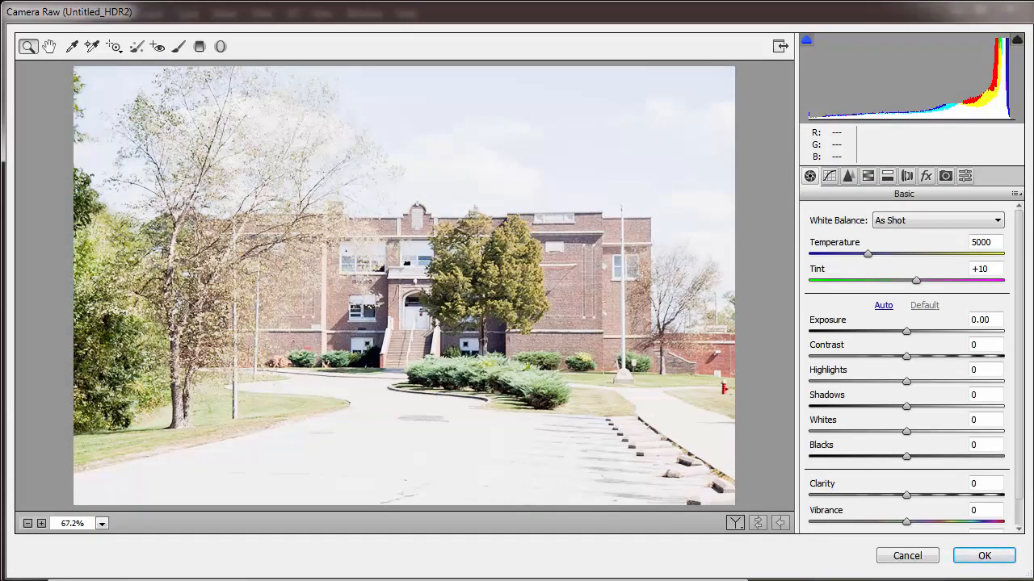
Set the HDR image's Exposure to -1.00 and Contrast to +24
{"action": "left_click", "coordinate": [907, 333]}
{"action": "left_click_drag", "start_coordinate": [923, 331], "coordinate": [932, 373]}
{"action": "key", "text": "Tab"}
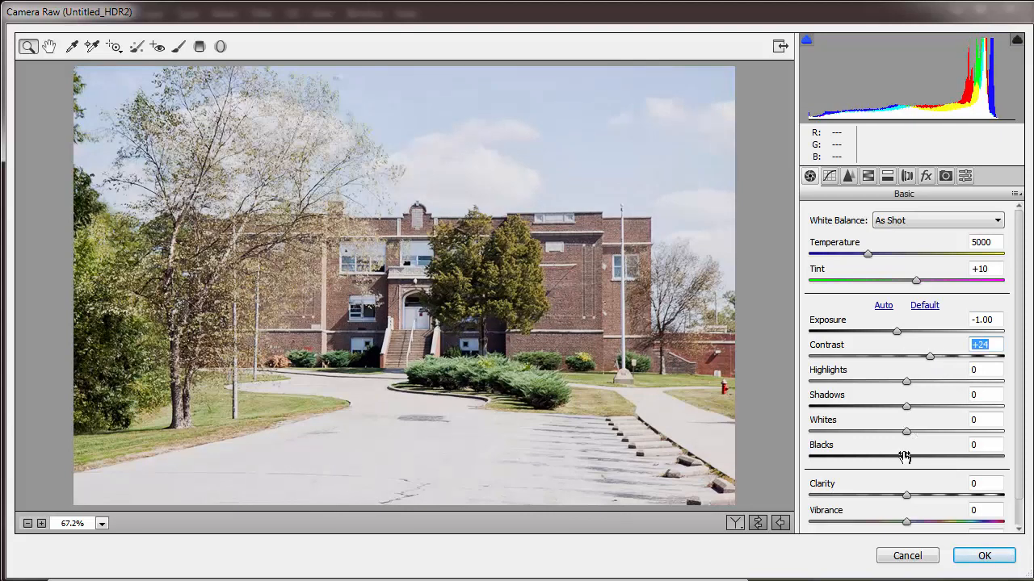
Set Blacks to +27, Shadows to +40 and Highlights to +27
{"action": "left_click_drag", "start_coordinate": [904, 457], "coordinate": [932, 464]}
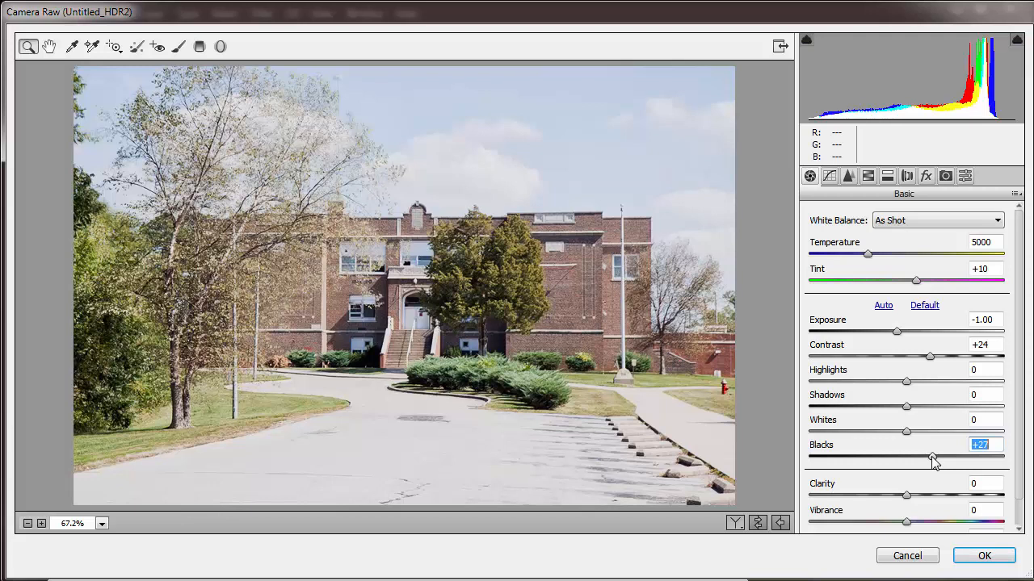
{"action": "left_click_drag", "start_coordinate": [905, 404], "coordinate": [926, 406]}
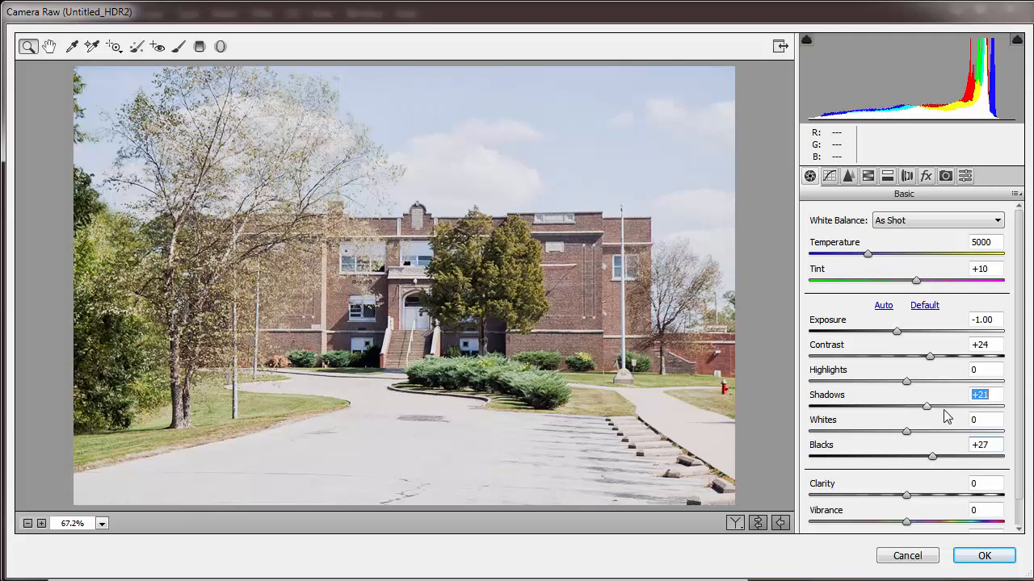
{"action": "left_click", "coordinate": [946, 416]}
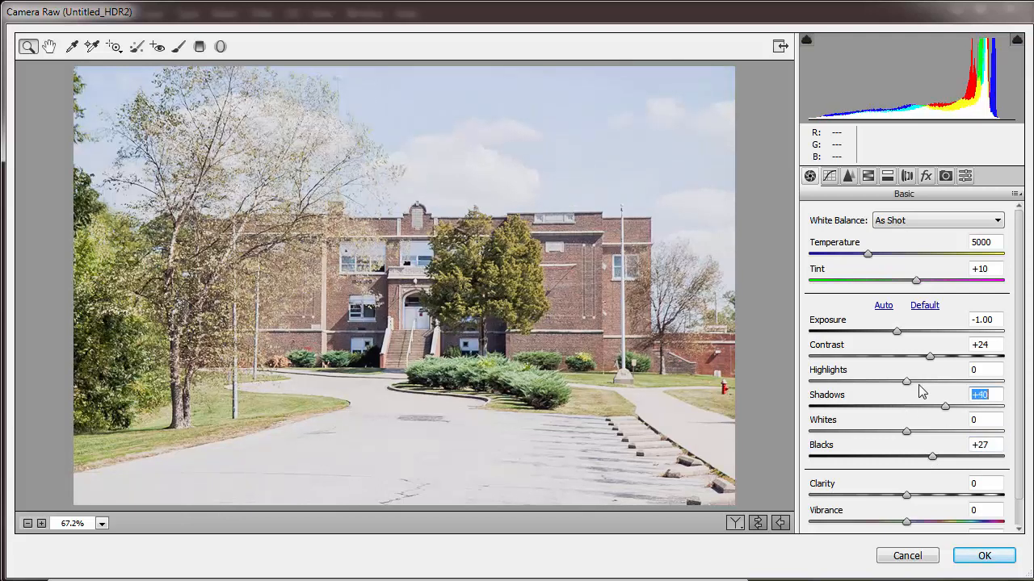
{"action": "left_click_drag", "start_coordinate": [912, 386], "coordinate": [932, 392]}
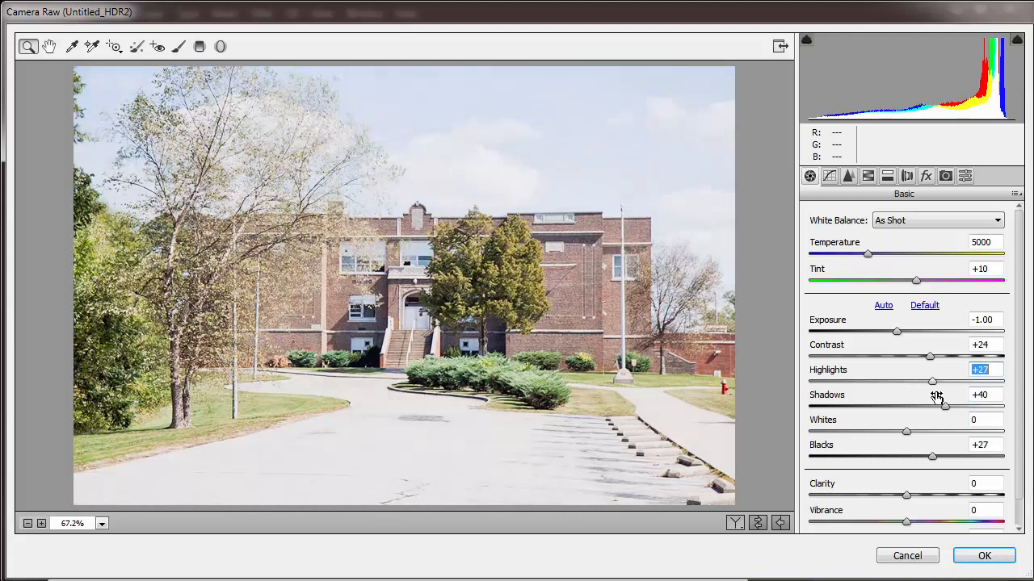
Raise the image's Clarity to +41 and Vibrance to +43
{"action": "left_click", "coordinate": [907, 497]}
{"action": "left_click", "coordinate": [946, 496]}
{"action": "left_click", "coordinate": [908, 523]}
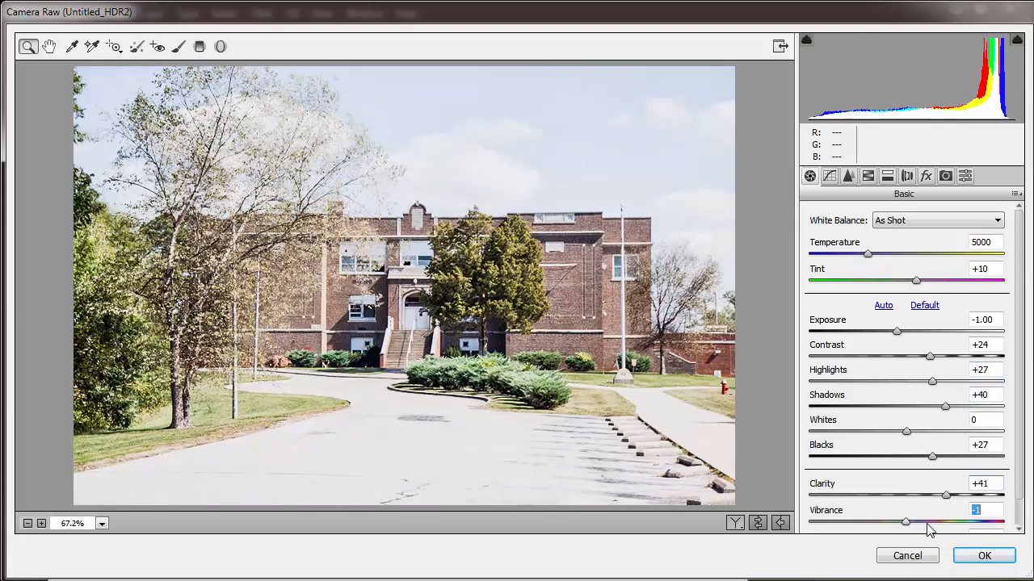
{"action": "left_click_drag", "start_coordinate": [927, 525], "coordinate": [948, 524]}
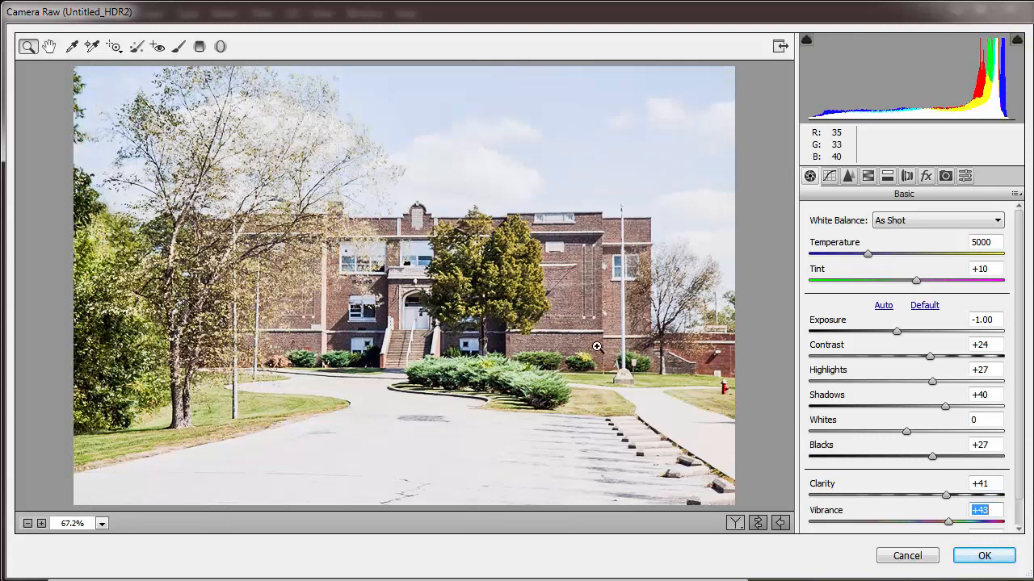
Set the white balance to Temperature 4750 and Tint +17, and lower Exposure to -1.25
{"action": "left_click_drag", "start_coordinate": [1016, 346], "coordinate": [1016, 360]}
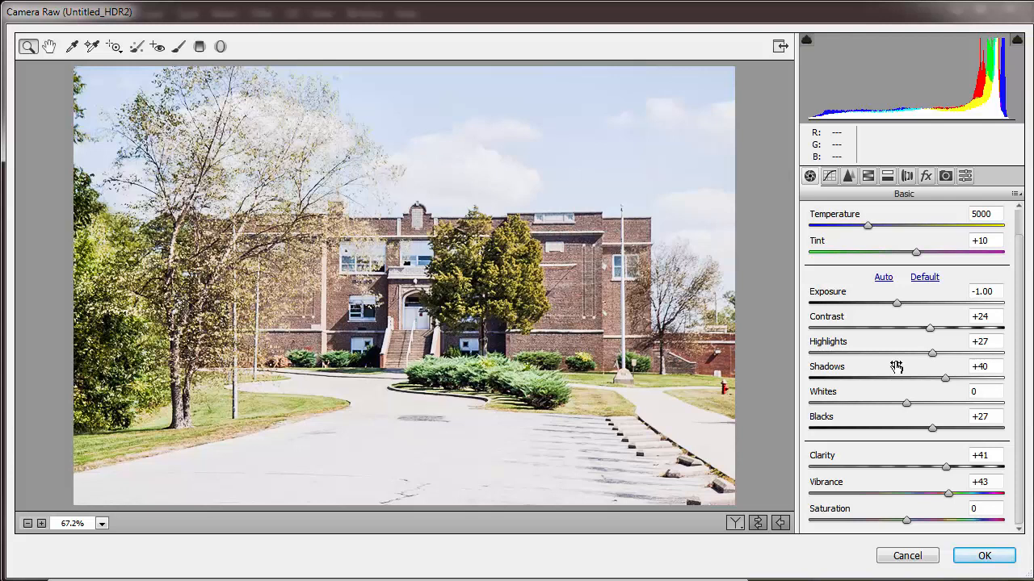
{"action": "left_click", "coordinate": [863, 228]}
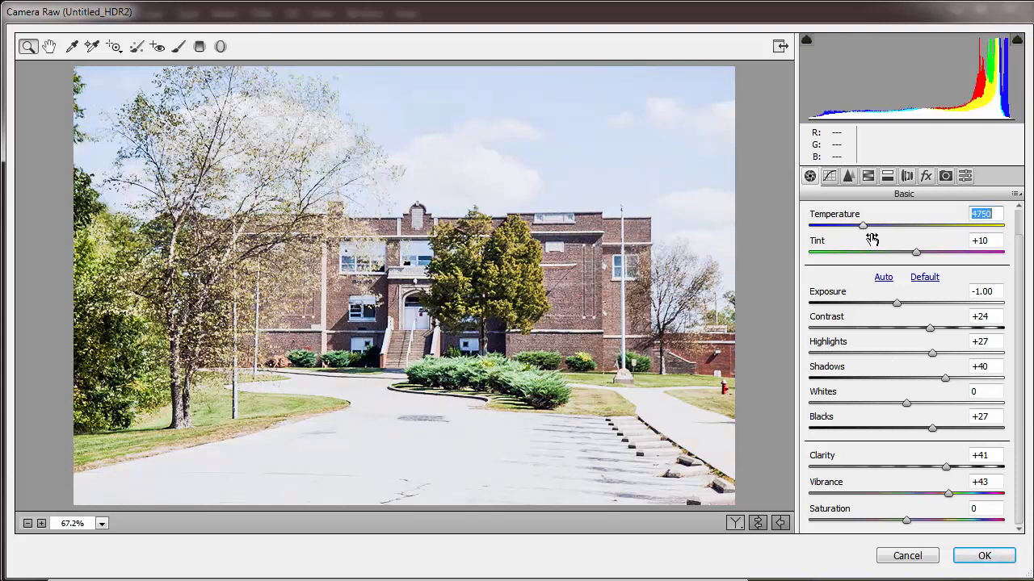
{"action": "left_click_drag", "start_coordinate": [916, 253], "coordinate": [926, 256]}
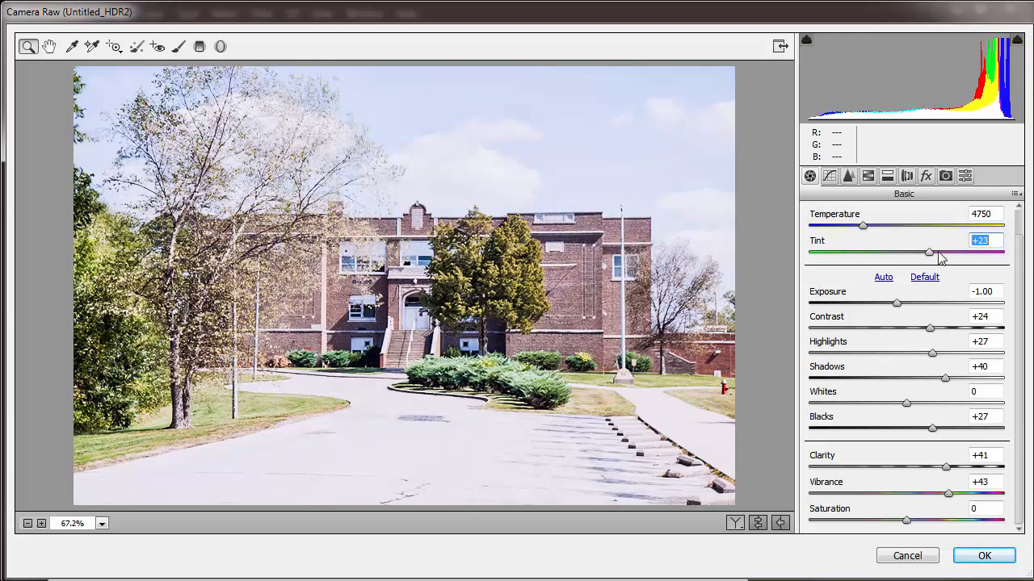
{"action": "left_click_drag", "start_coordinate": [924, 257], "coordinate": [920, 256]}
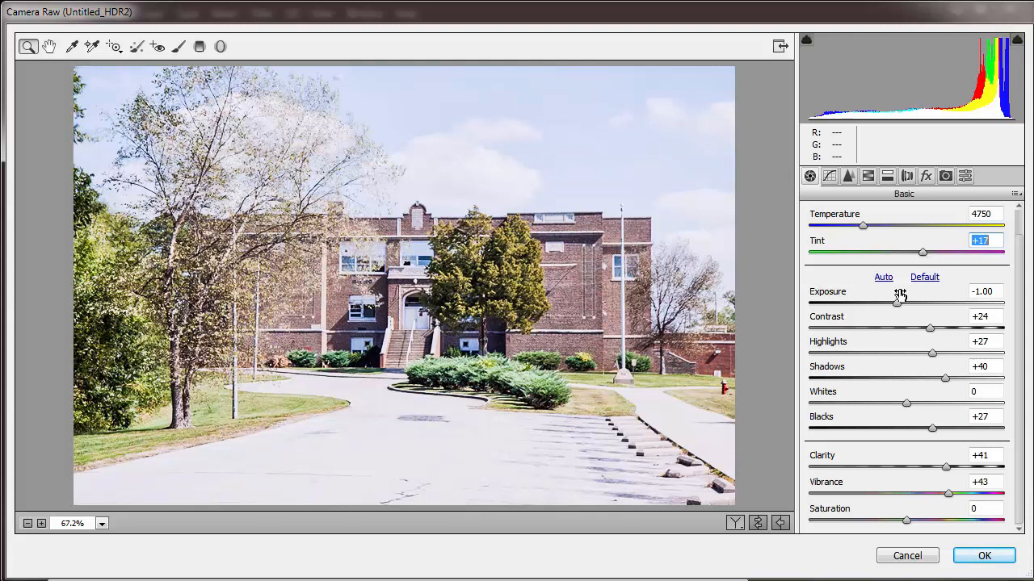
{"action": "left_click_drag", "start_coordinate": [897, 303], "coordinate": [894, 307]}
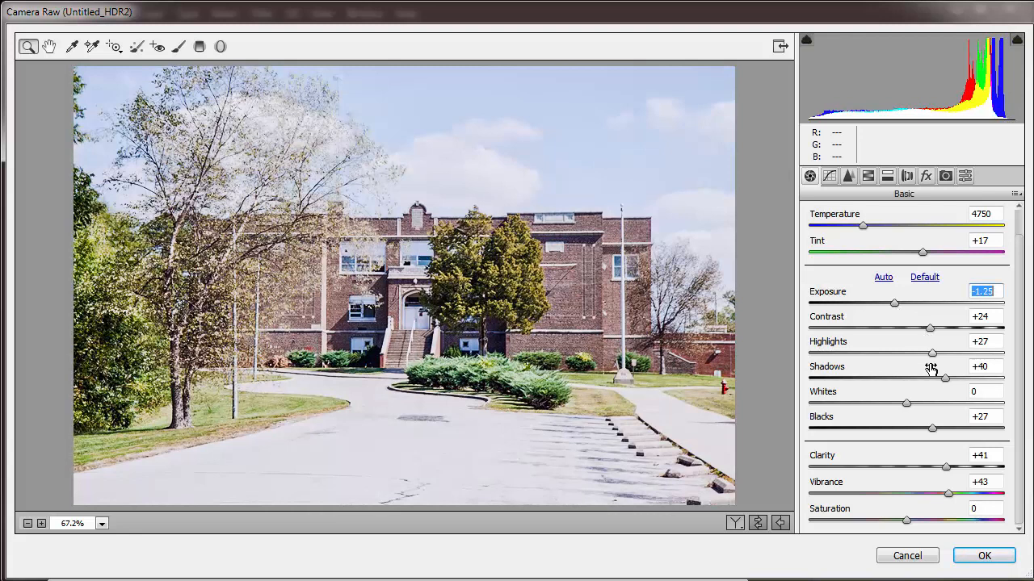
Set Shadows to +67, Whites to +35 and Blacks to -14
{"action": "left_click_drag", "start_coordinate": [943, 379], "coordinate": [971, 388]}
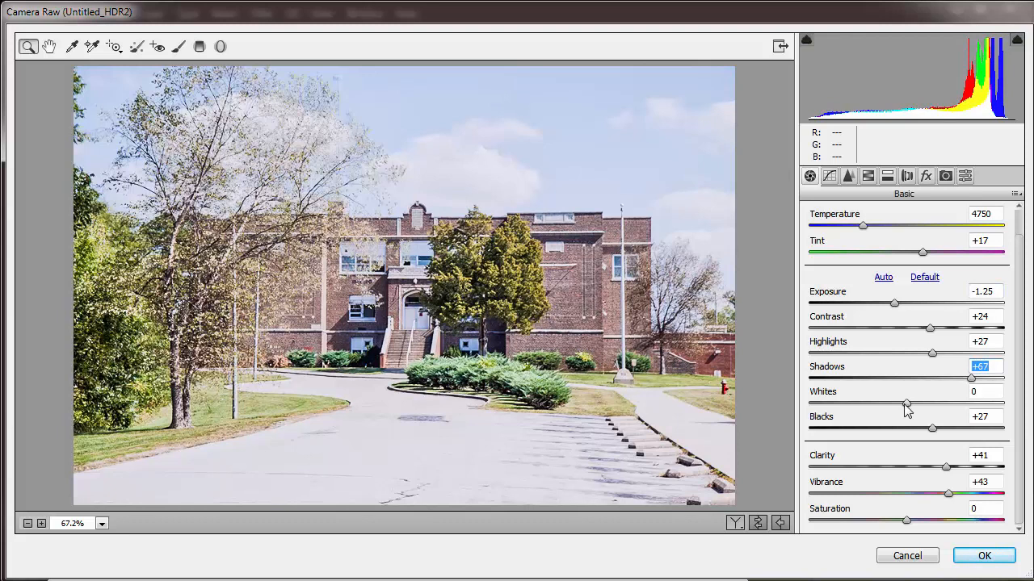
{"action": "left_click_drag", "start_coordinate": [904, 407], "coordinate": [873, 430]}
{"action": "left_click_drag", "start_coordinate": [950, 437], "coordinate": [893, 437]}
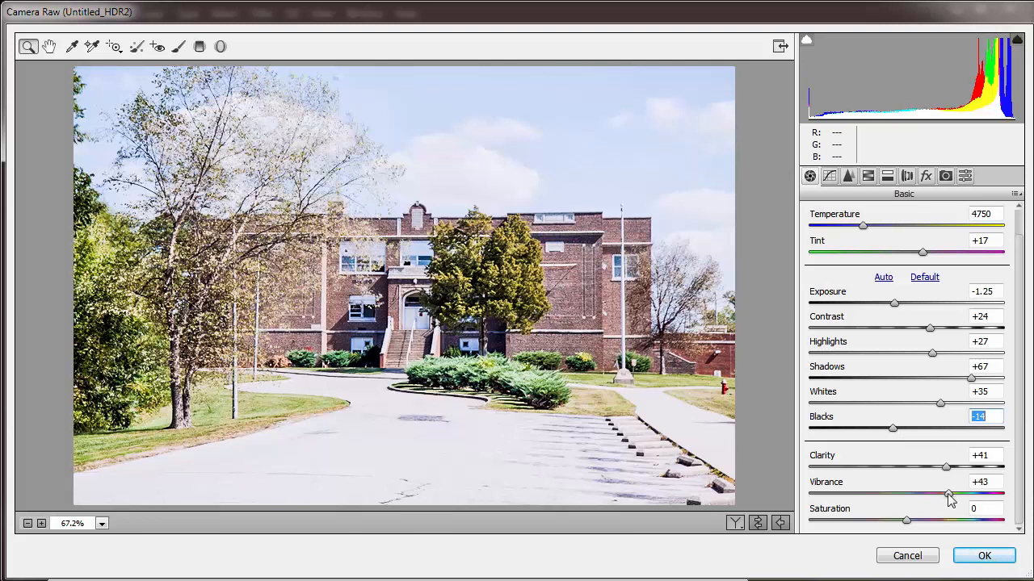
Raise Vibrance to +73 and shift the white balance to Tint +24 and Temperature 5150
{"action": "left_click_drag", "start_coordinate": [947, 495], "coordinate": [965, 495]}
{"action": "left_click", "coordinate": [981, 493]}
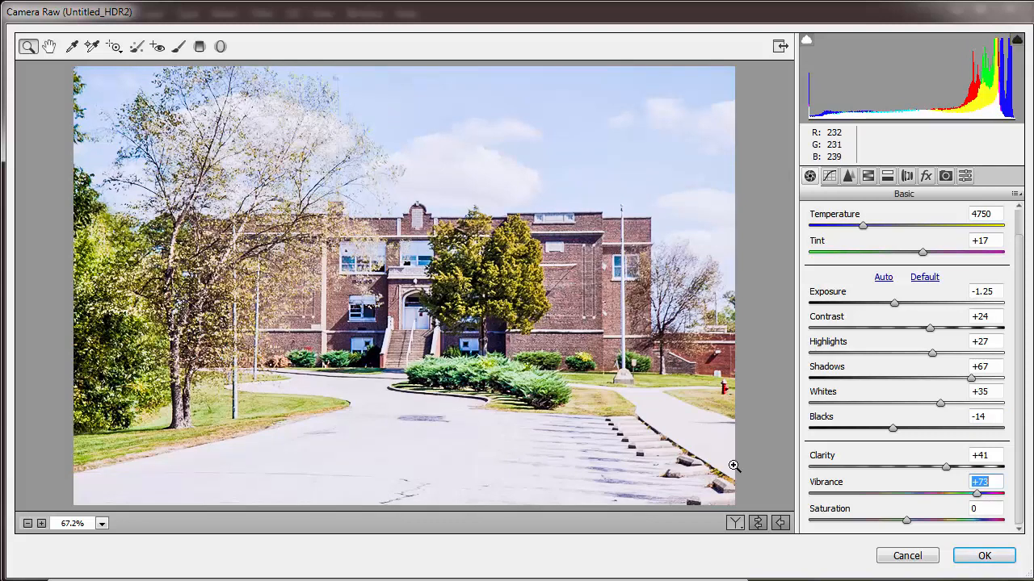
{"action": "mouse_move", "coordinate": [922, 252]}
{"action": "left_mouse_down"}
{"action": "mouse_move", "coordinate": [893, 256]}
{"action": "mouse_move", "coordinate": [927, 257]}
{"action": "left_mouse_up"}
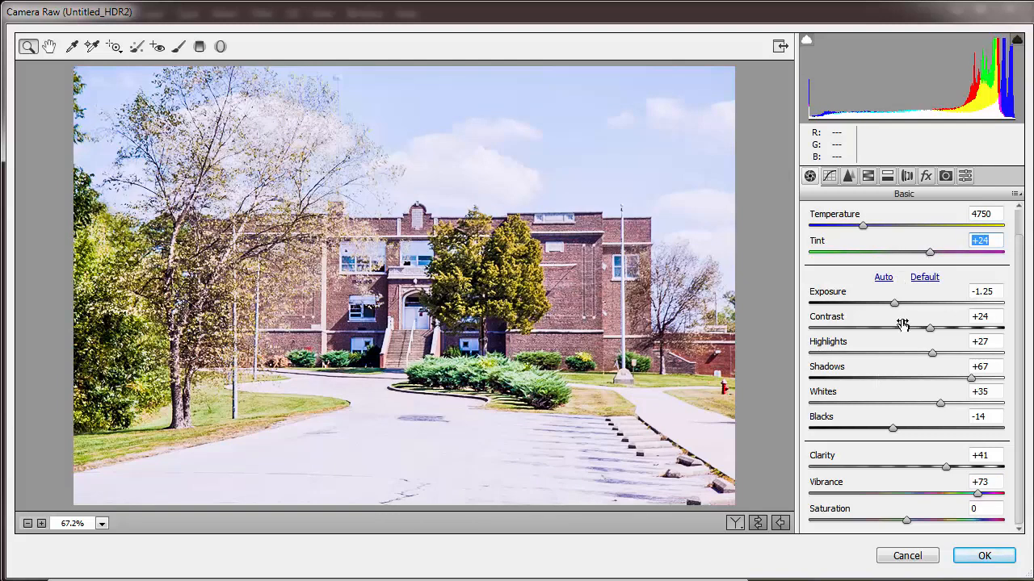
{"action": "left_click_drag", "start_coordinate": [867, 228], "coordinate": [872, 232]}
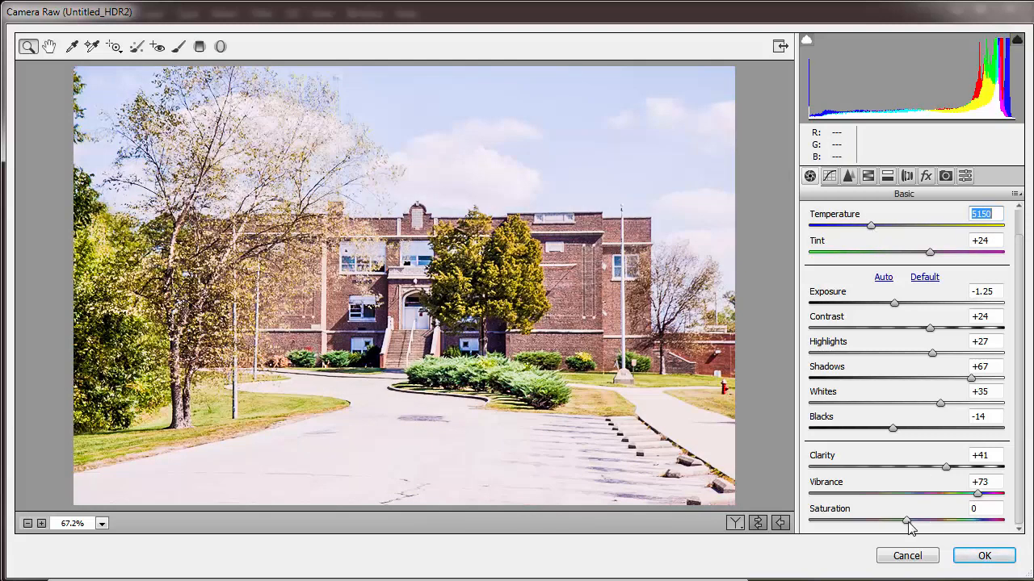
Reduce Saturation to -13, Clarity to +20 and Whites to +19
{"action": "mouse_move", "coordinate": [908, 522]}
{"action": "left_mouse_down"}
{"action": "mouse_move", "coordinate": [944, 525]}
{"action": "mouse_move", "coordinate": [870, 528]}
{"action": "mouse_move", "coordinate": [895, 526]}
{"action": "left_mouse_up"}
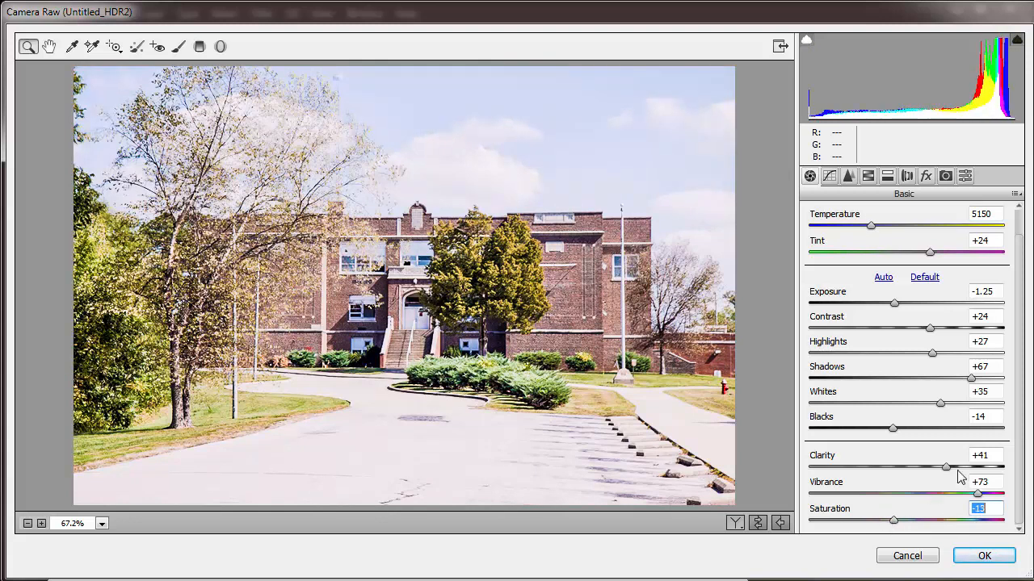
{"action": "mouse_move", "coordinate": [936, 472]}
{"action": "left_mouse_down"}
{"action": "mouse_move", "coordinate": [916, 476]}
{"action": "mouse_move", "coordinate": [926, 473]}
{"action": "left_mouse_up"}
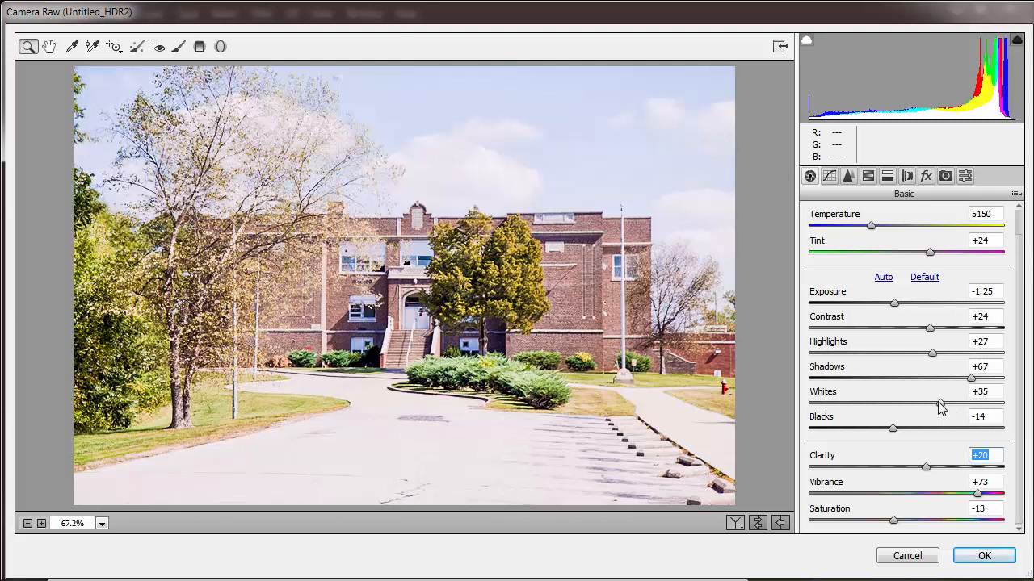
{"action": "mouse_move", "coordinate": [941, 407]}
{"action": "left_mouse_down"}
{"action": "mouse_move", "coordinate": [913, 410]}
{"action": "mouse_move", "coordinate": [938, 412]}
{"action": "mouse_move", "coordinate": [923, 410]}
{"action": "left_mouse_up"}
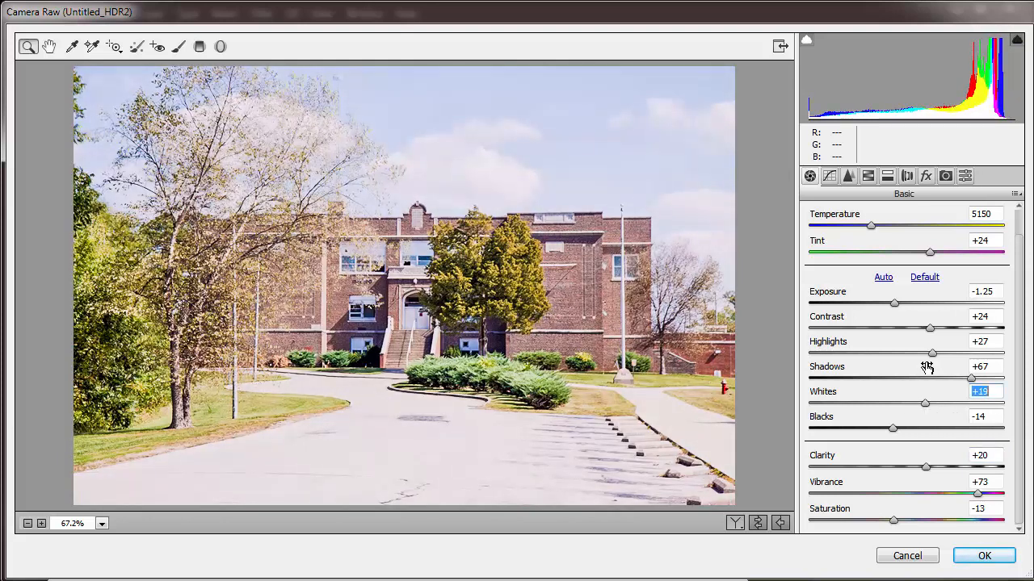
Raise Contrast to +37 and Highlights to +28, and apply the Camera Raw filter
{"action": "mouse_move", "coordinate": [932, 353]}
{"action": "left_mouse_down"}
{"action": "mouse_move", "coordinate": [925, 362]}
{"action": "mouse_move", "coordinate": [946, 362]}
{"action": "mouse_move", "coordinate": [899, 329]}
{"action": "mouse_move", "coordinate": [955, 334]}
{"action": "mouse_move", "coordinate": [941, 337]}
{"action": "left_mouse_up"}
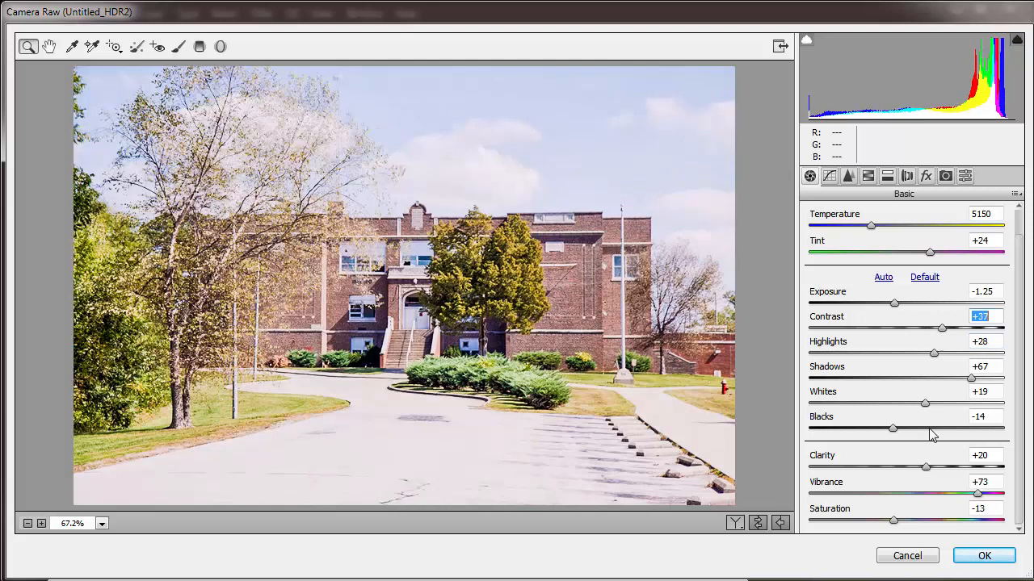
{"action": "left_click", "coordinate": [980, 556]}
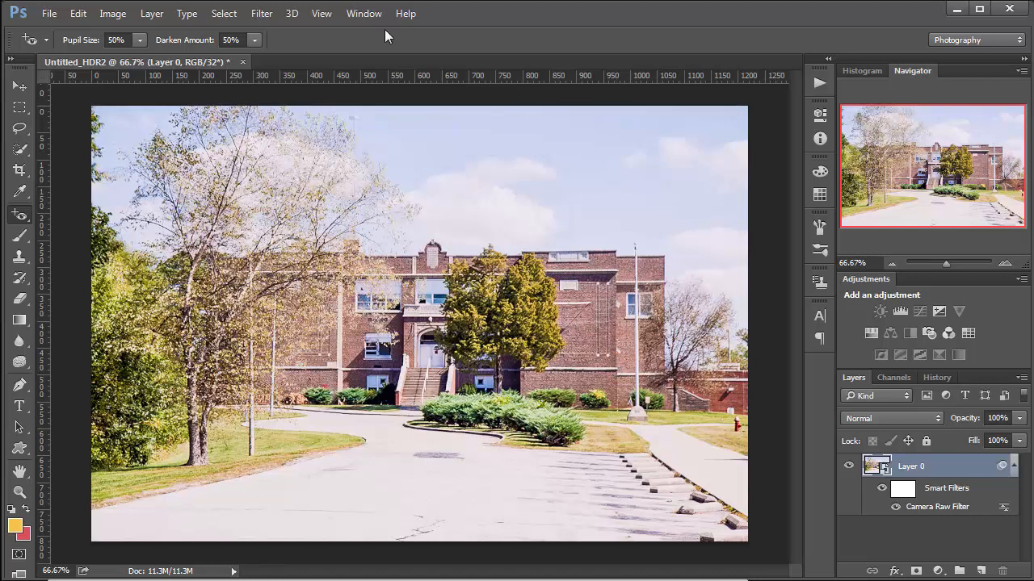
{"action": "left_click", "coordinate": [113, 13]}
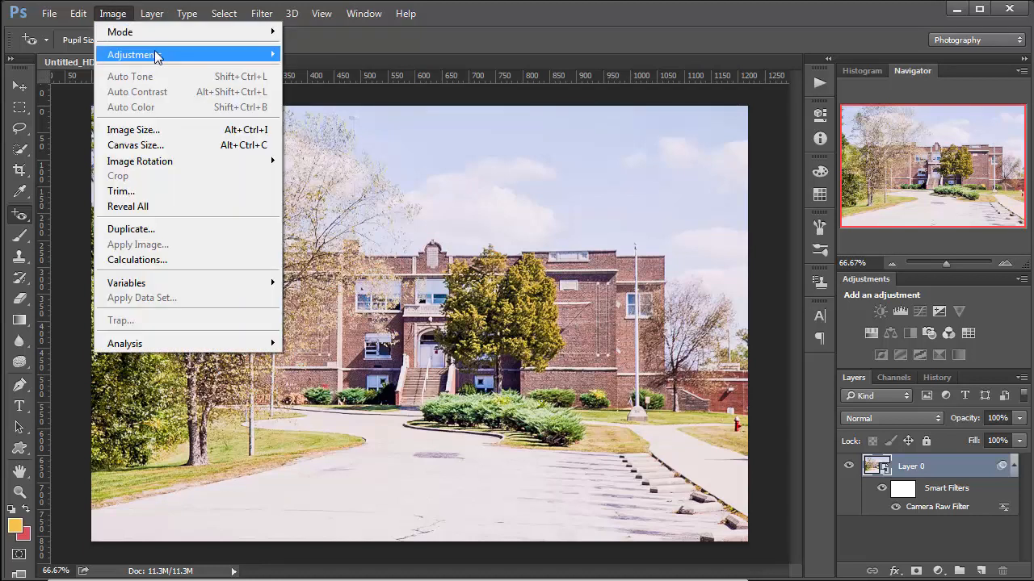
{"action": "mouse_move", "coordinate": [154, 54]}
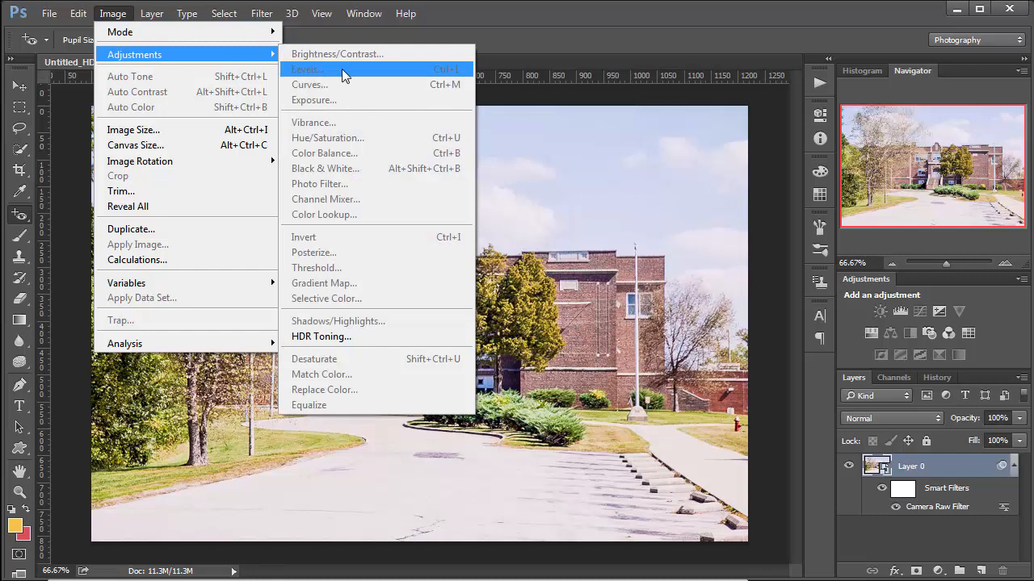
{"action": "left_click", "coordinate": [910, 478]}
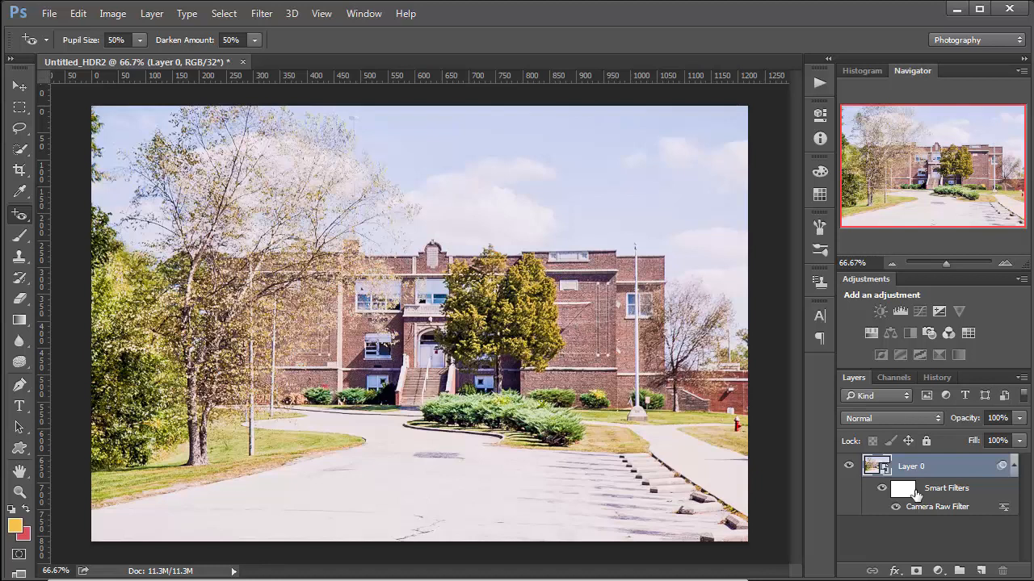
Duplicate the smart object layer, place a new empty layer beneath the copy, and merge the copy down into it
{"action": "key", "text": "ctrl+j"}
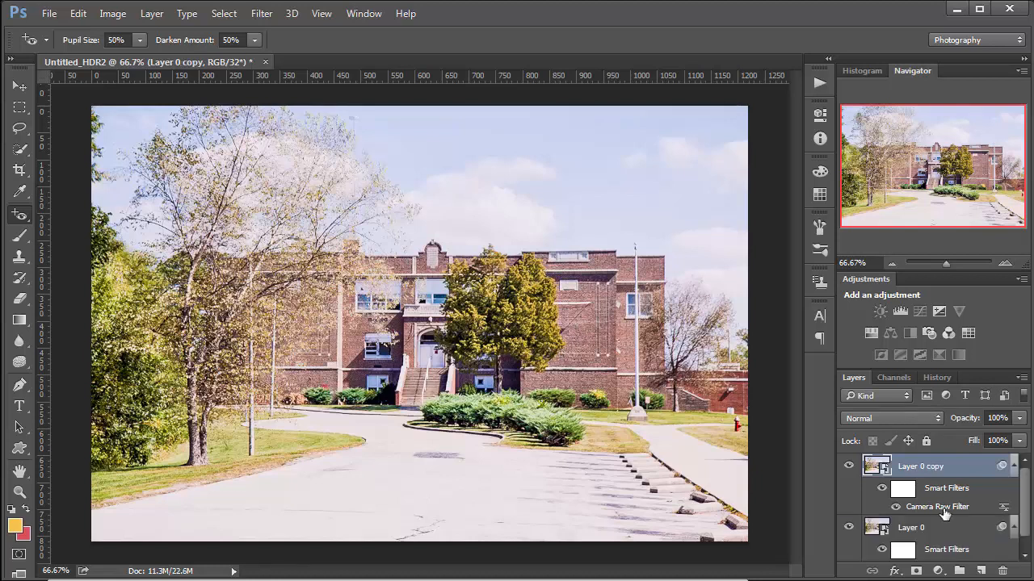
{"action": "left_click", "coordinate": [980, 571]}
{"action": "left_click_drag", "start_coordinate": [904, 472], "coordinate": [904, 539]}
{"action": "left_click", "coordinate": [893, 470]}
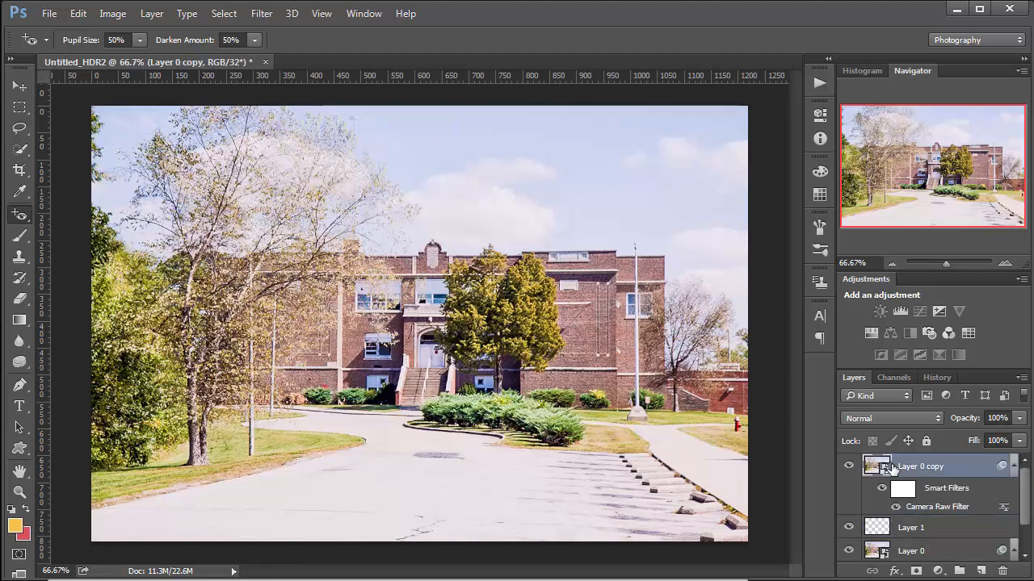
{"action": "key", "text": "ctrl+e"}
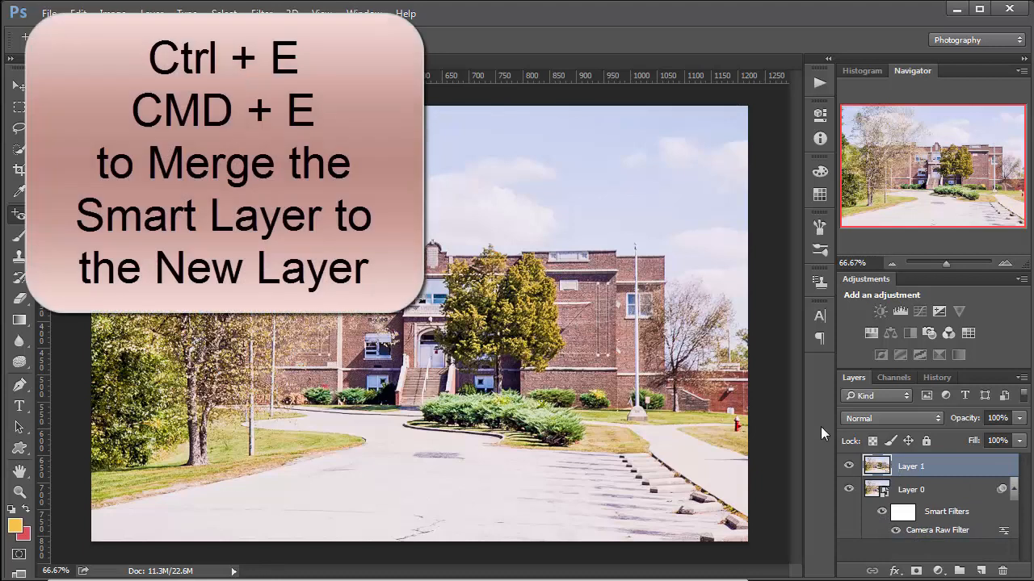
Apply Levels to the merged layer with the white input at 228 and the midtone at 0.61
{"action": "key", "text": "ctrl+l"}
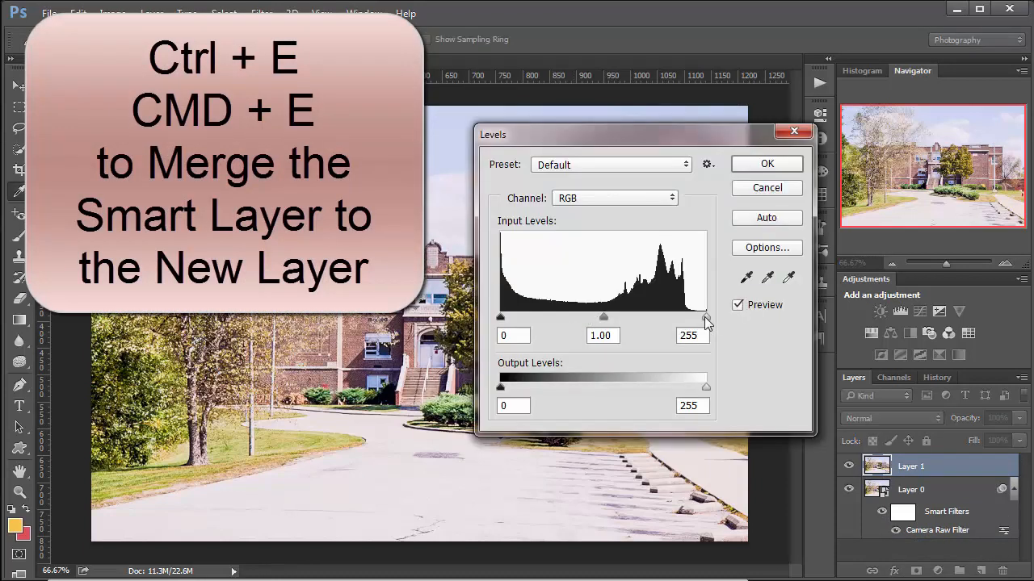
{"action": "left_click_drag", "start_coordinate": [704, 316], "coordinate": [685, 317]}
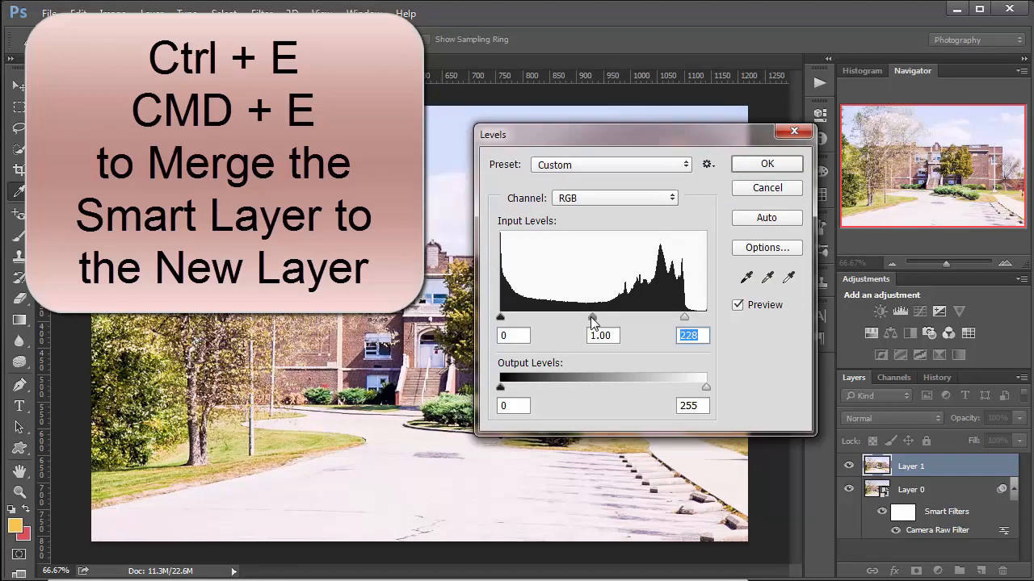
{"action": "left_click_drag", "start_coordinate": [618, 319], "coordinate": [606, 320]}
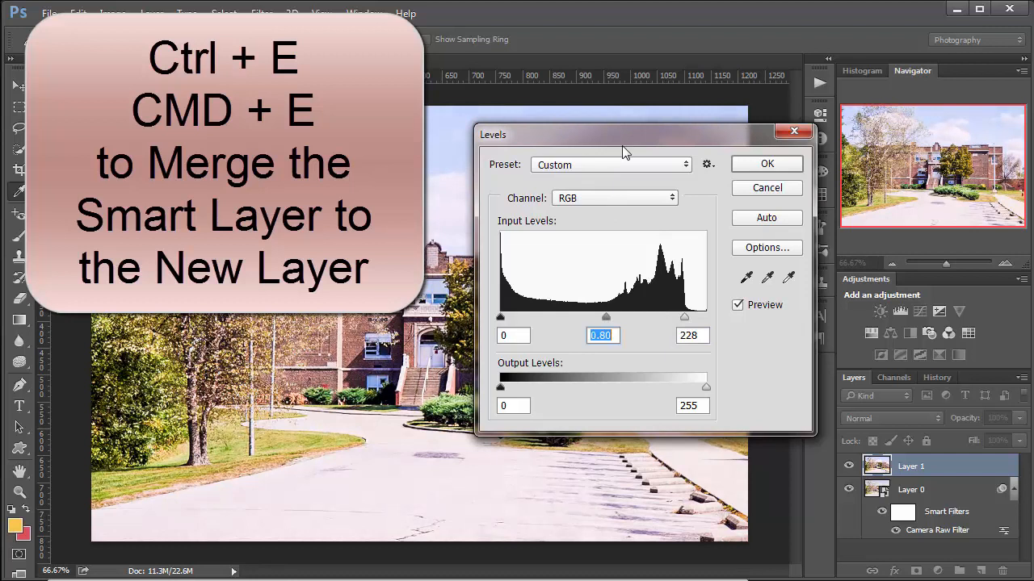
{"action": "left_click_drag", "start_coordinate": [626, 135], "coordinate": [871, 173]}
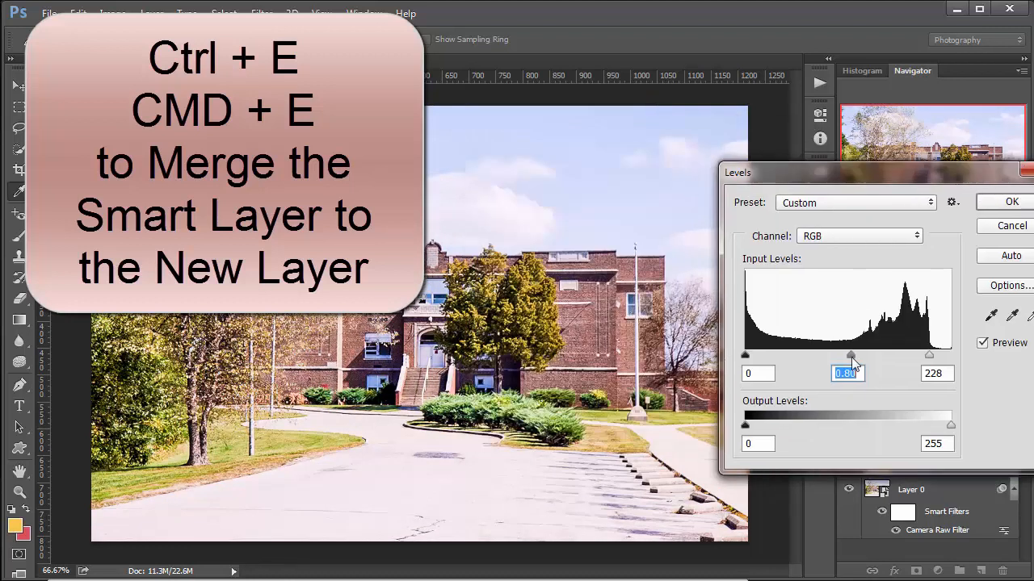
{"action": "left_click_drag", "start_coordinate": [879, 360], "coordinate": [866, 360]}
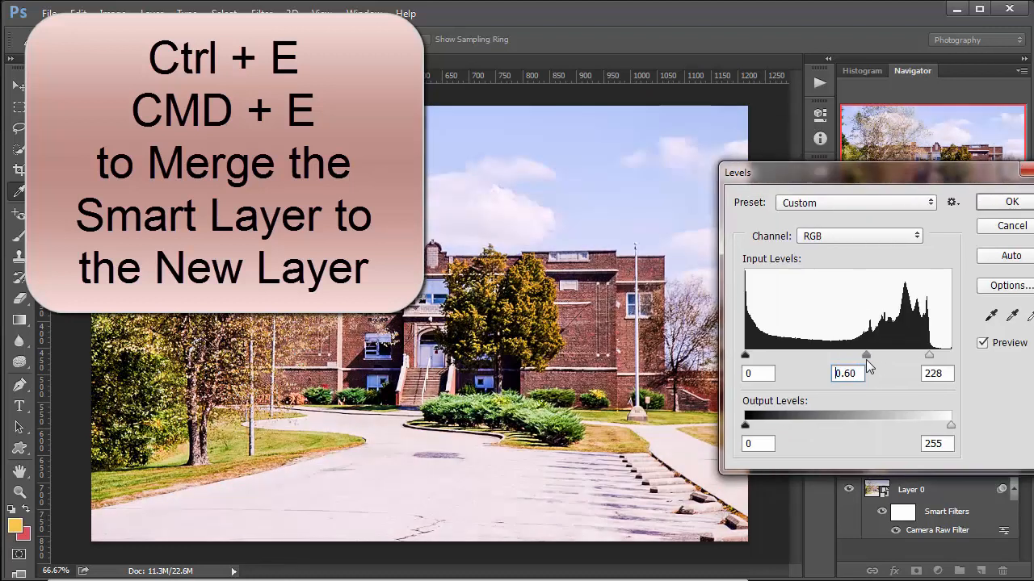
{"action": "left_click", "coordinate": [865, 359]}
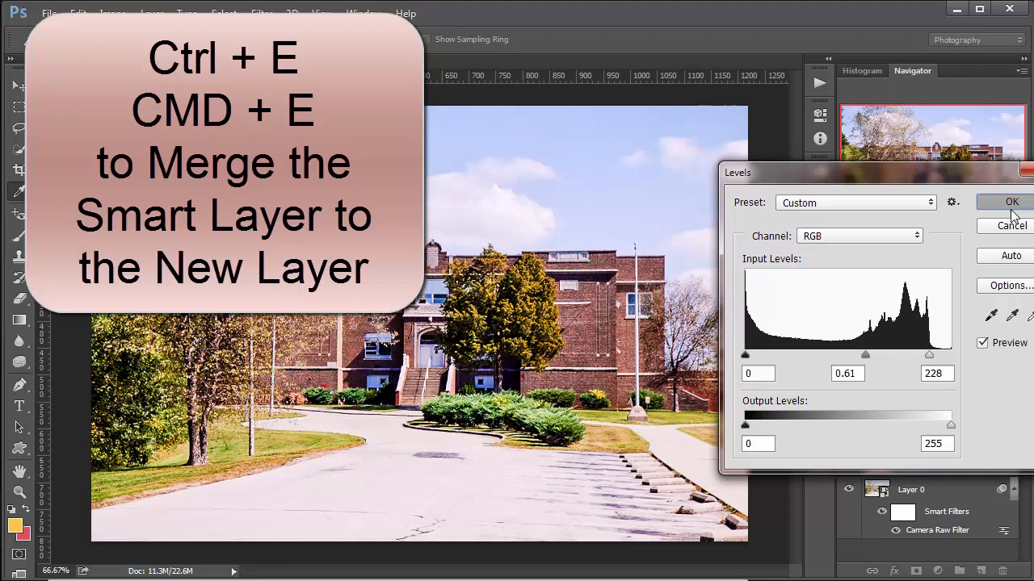
{"action": "left_click", "coordinate": [1011, 202]}
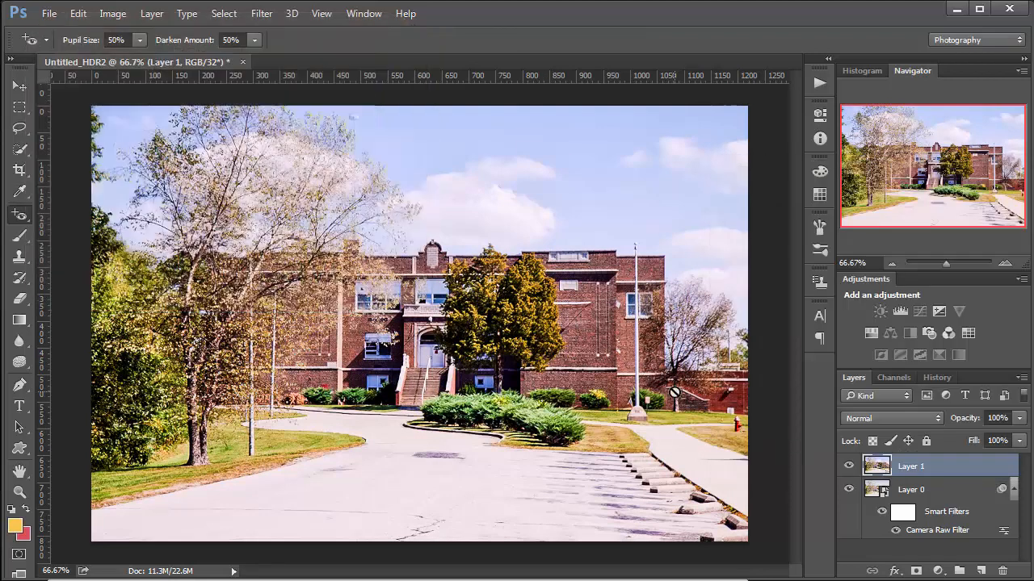
View the toned image in both full-screen modes and return to the standard screen mode
{"action": "scroll", "coordinate": [674, 393], "scroll_direction": "up", "scroll_amount": 1}
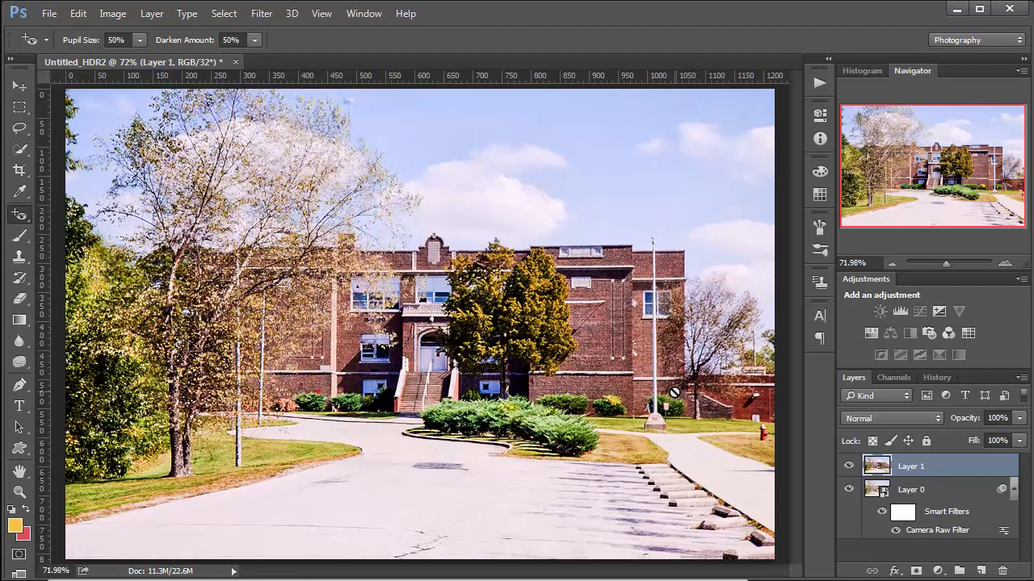
{"action": "key", "text": "f"}
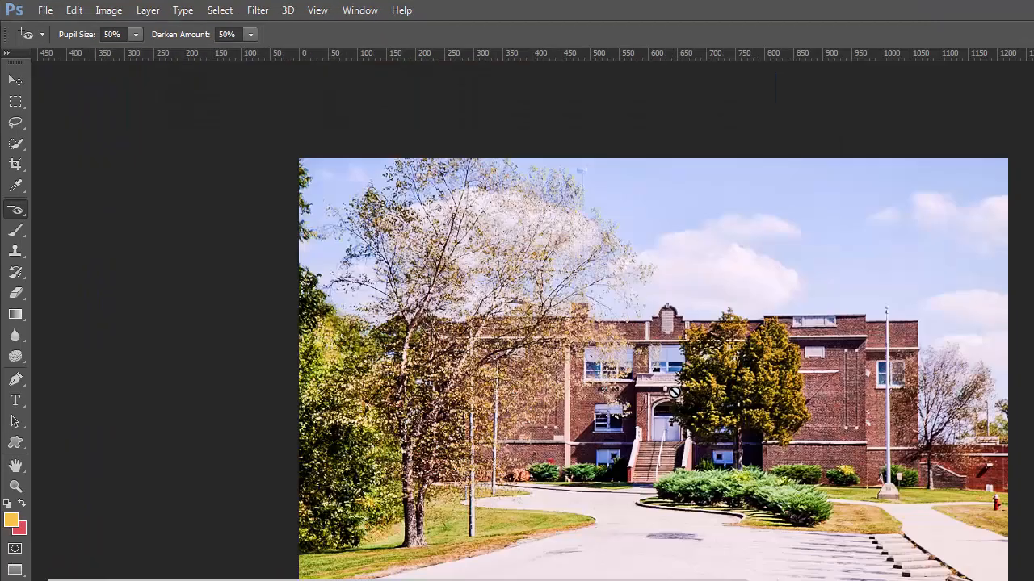
{"action": "key", "text": "f"}
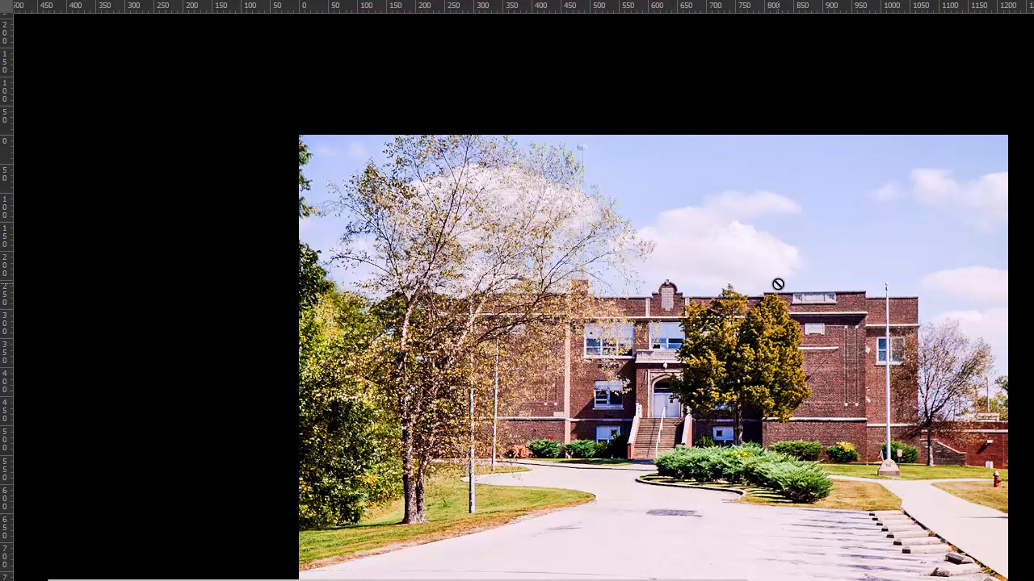
{"action": "key", "text": "f"}
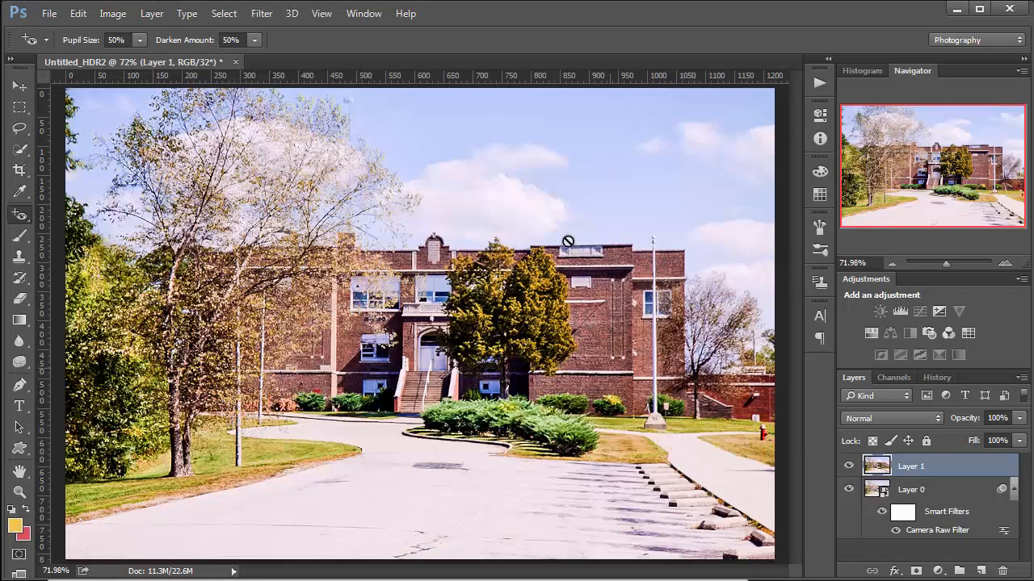
Close the HDR document, switch to Bridge and open School_5752.jpg through Camera Raw in Photoshop
{"action": "left_click", "coordinate": [235, 62]}
{"action": "left_click", "coordinate": [510, 243]}
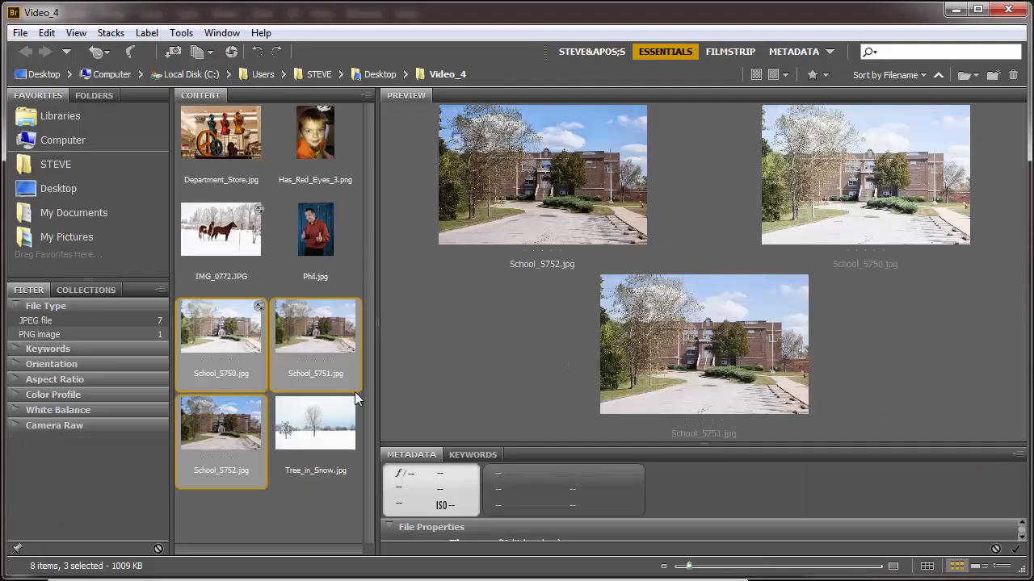
{"action": "left_click", "coordinate": [231, 423]}
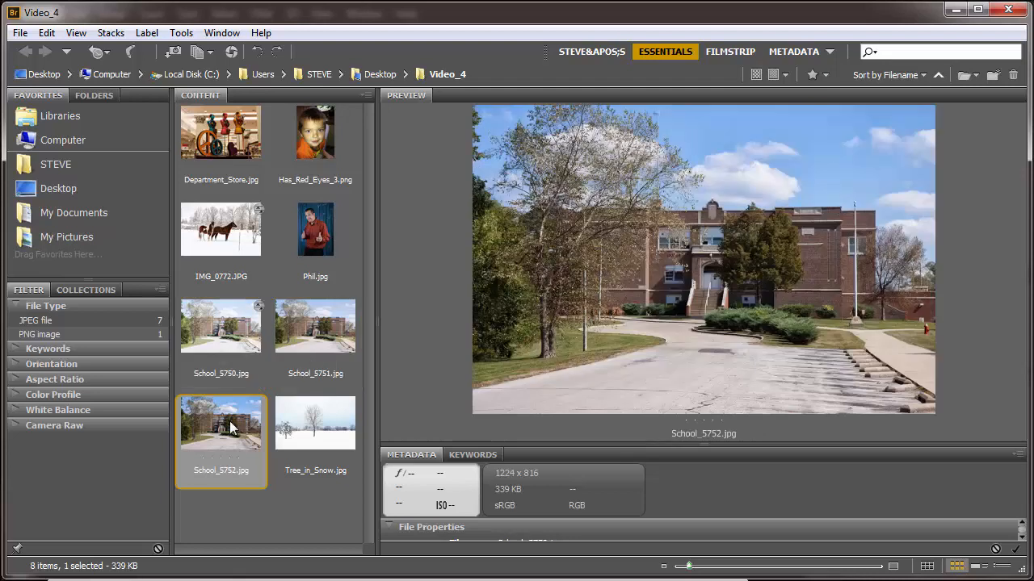
{"action": "double_click", "coordinate": [229, 421]}
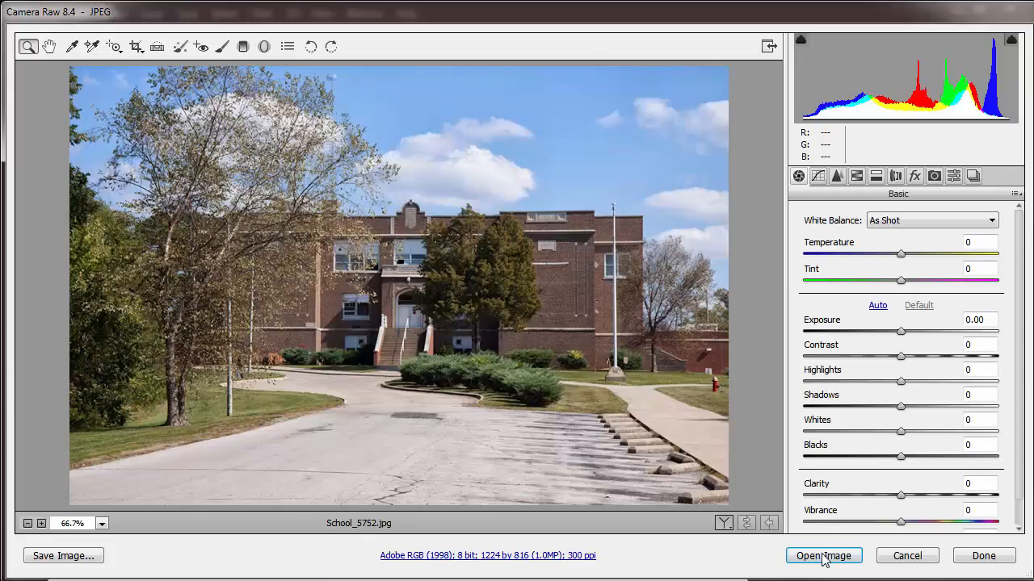
{"action": "left_click", "coordinate": [824, 556]}
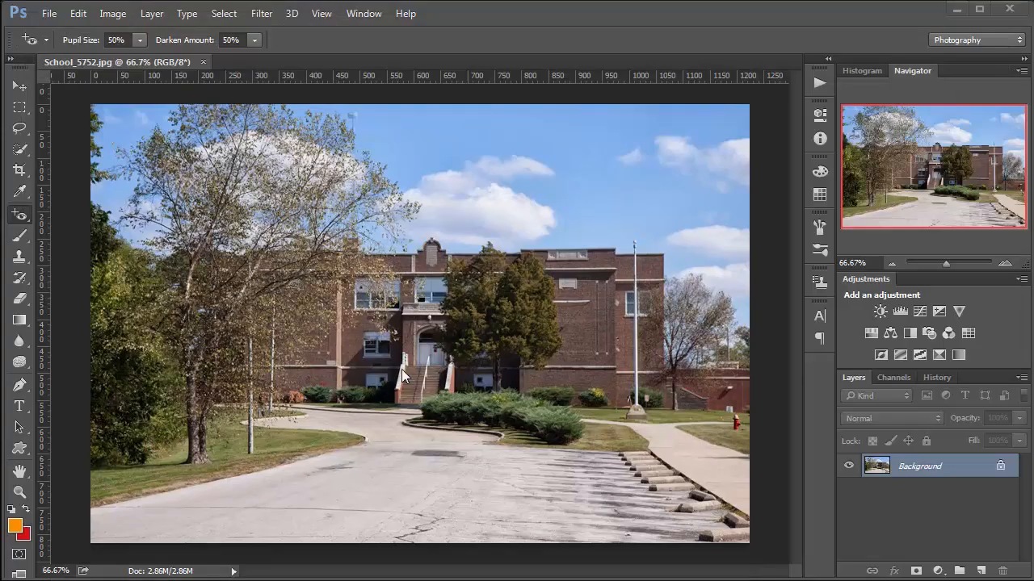
Start HDR Toning on the School image and set Shadow to -17, Highlight to -15, Vibrance to +17 and Saturation to +8
{"action": "left_click", "coordinate": [113, 13]}
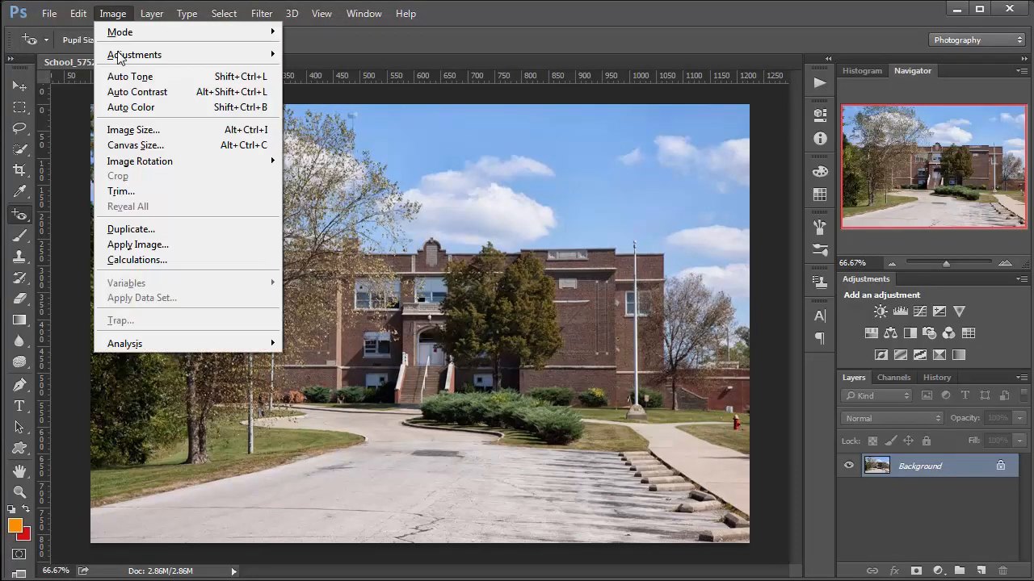
{"action": "mouse_move", "coordinate": [119, 55]}
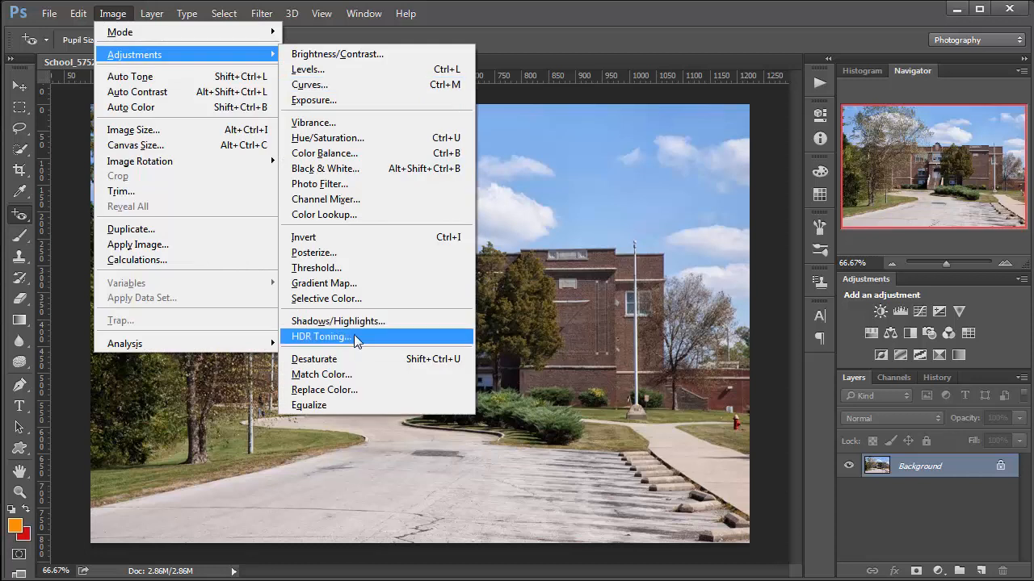
{"action": "left_click", "coordinate": [357, 338]}
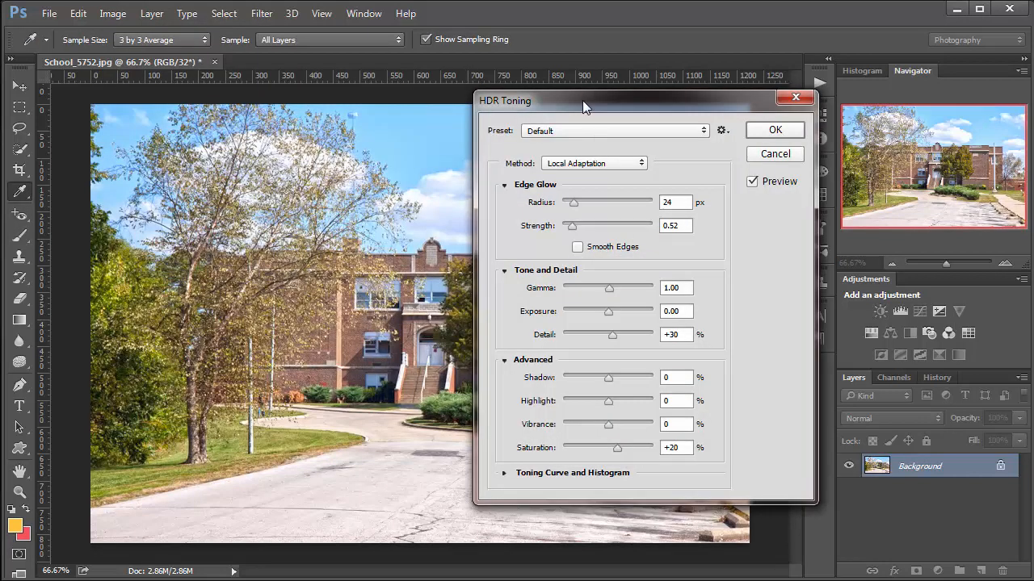
{"action": "left_click_drag", "start_coordinate": [581, 102], "coordinate": [865, 131]}
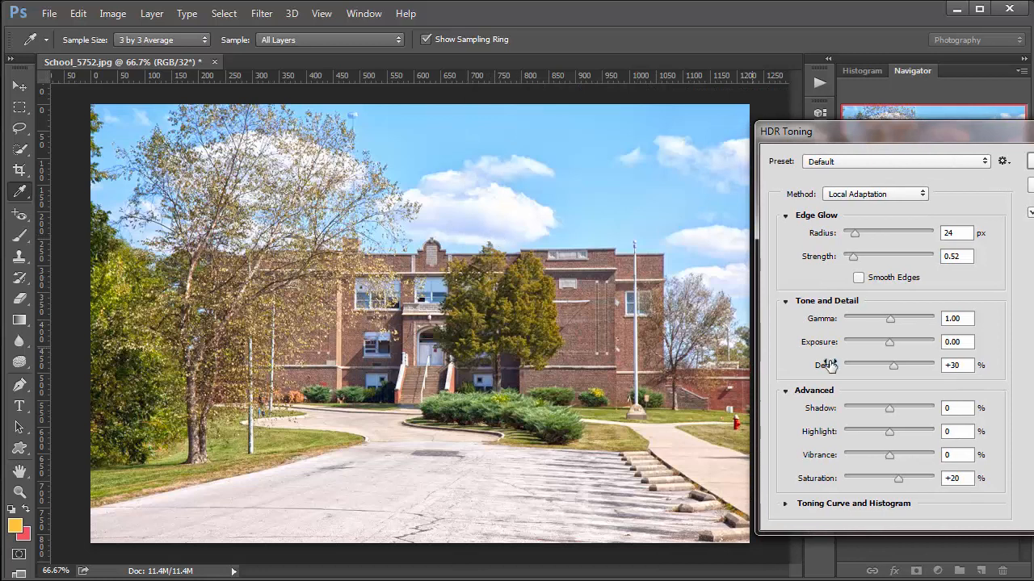
{"action": "left_click_drag", "start_coordinate": [885, 412], "coordinate": [881, 439]}
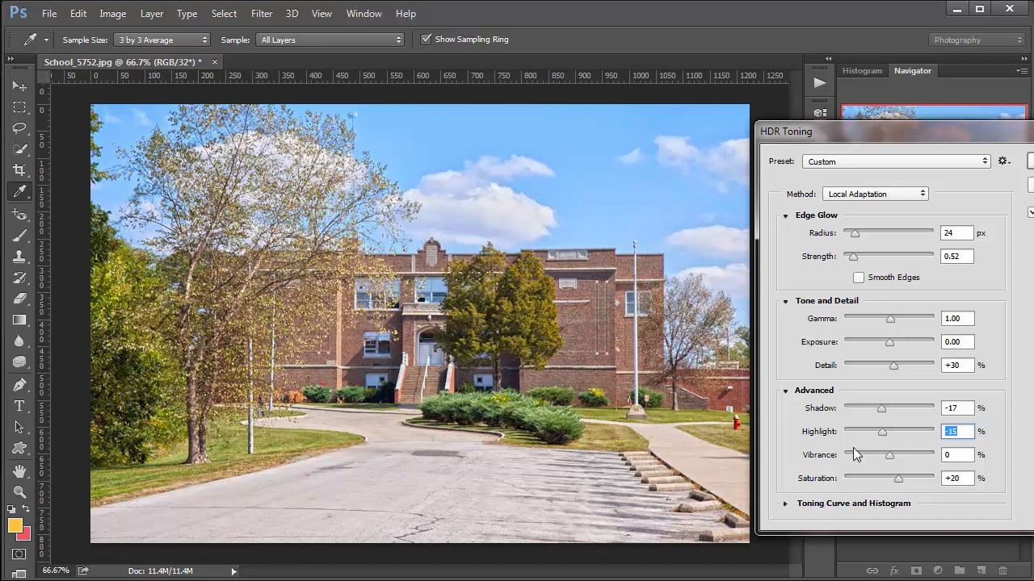
{"action": "mouse_move", "coordinate": [887, 456]}
{"action": "left_mouse_down"}
{"action": "mouse_move", "coordinate": [879, 459]}
{"action": "mouse_move", "coordinate": [896, 459]}
{"action": "left_mouse_up"}
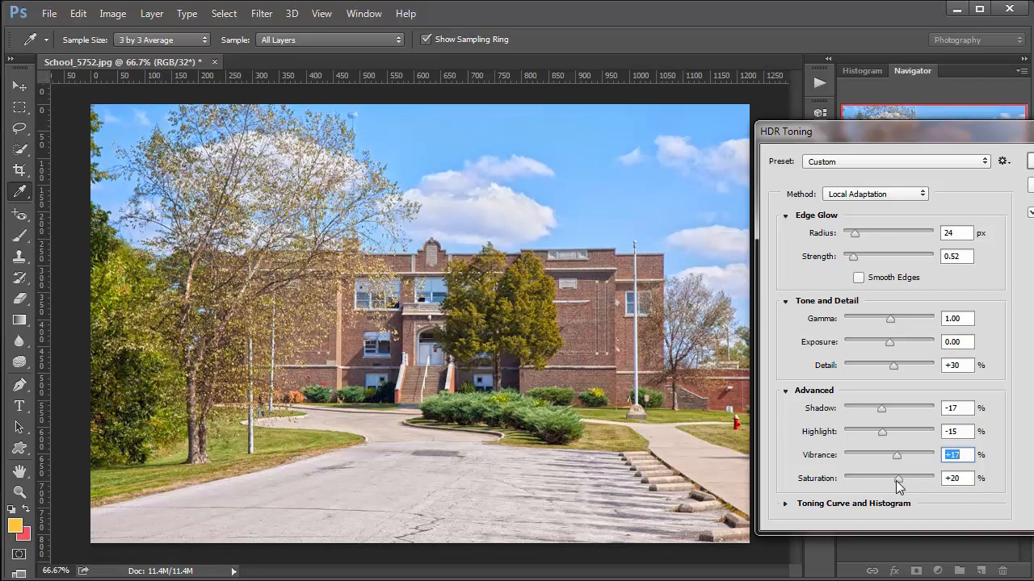
{"action": "left_click_drag", "start_coordinate": [899, 483], "coordinate": [893, 476]}
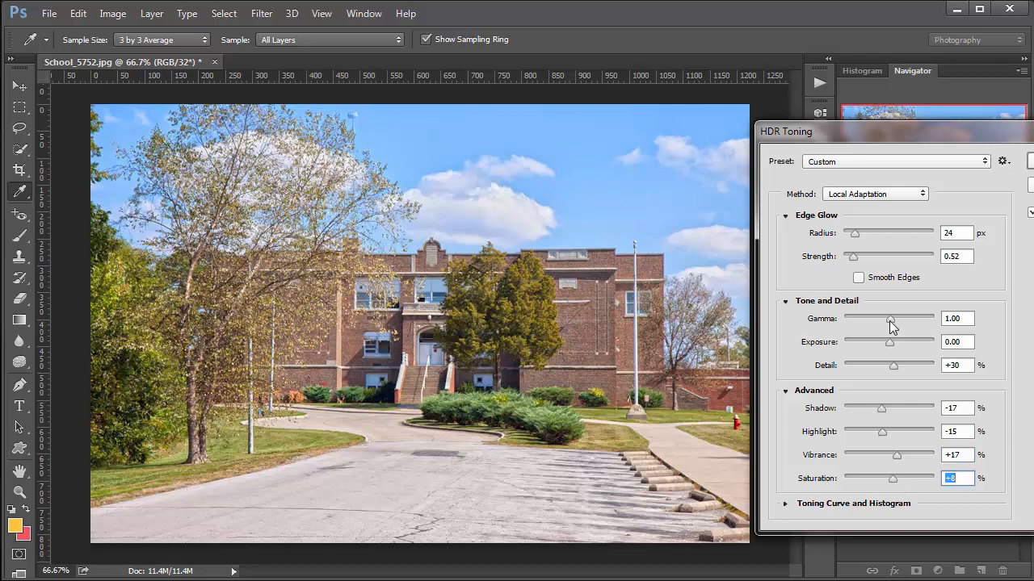
Set Gamma to 1.33, Exposure to -0.23 and Detail to +111, and apply the HDR Toning
{"action": "left_click_drag", "start_coordinate": [889, 321], "coordinate": [887, 343]}
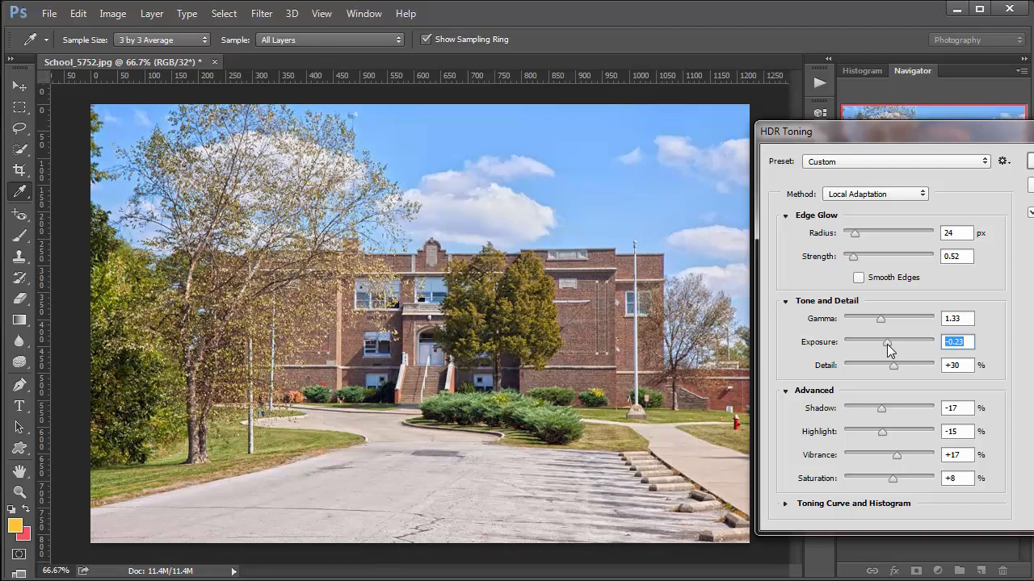
{"action": "left_click", "coordinate": [905, 366]}
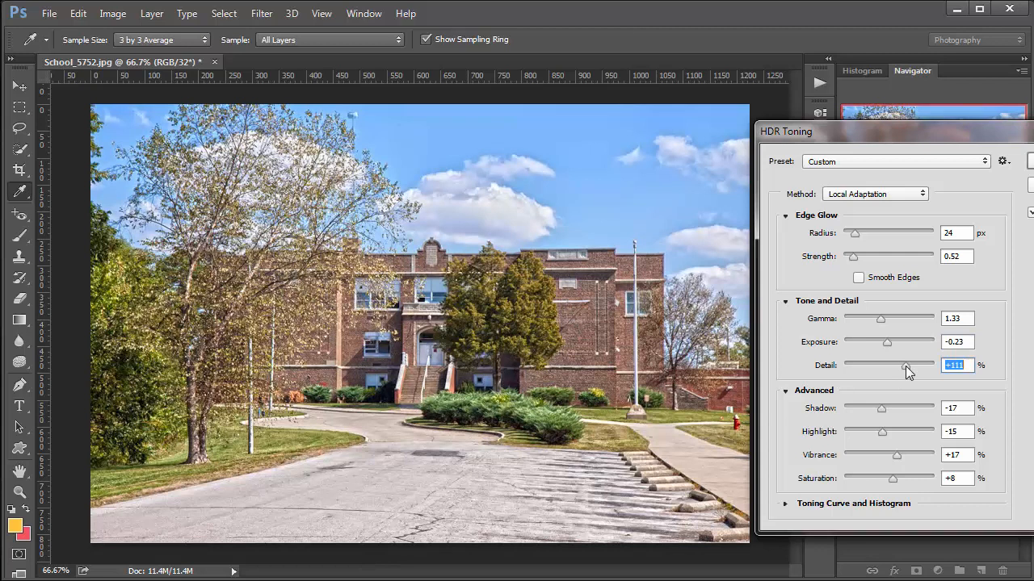
{"action": "left_click", "coordinate": [1030, 160]}
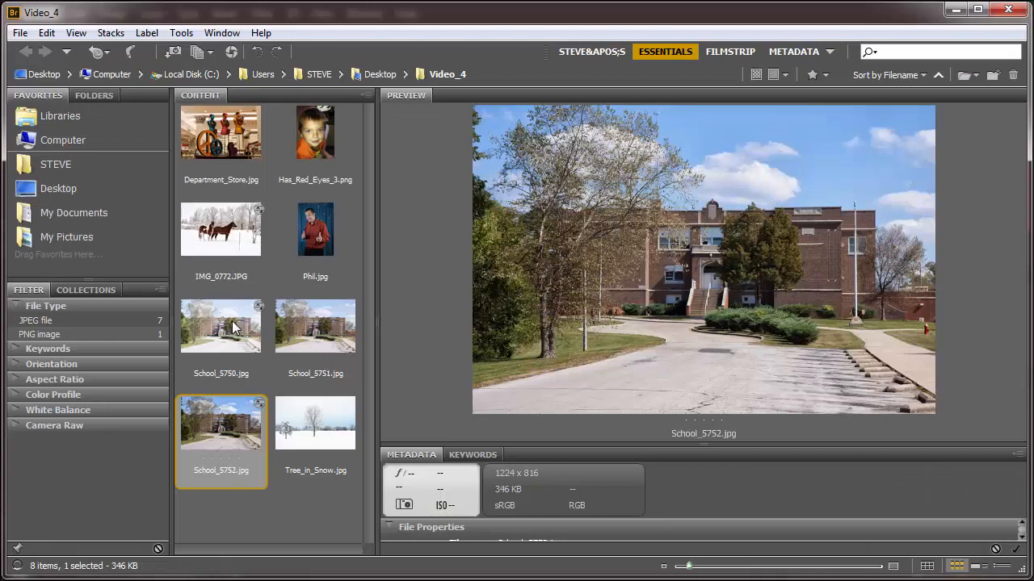
Switch to Bridge and preview School_5750.jpg, School_5751.jpg and School_5752.jpg in turn
{"action": "left_click", "coordinate": [235, 327]}
{"action": "left_click", "coordinate": [299, 339]}
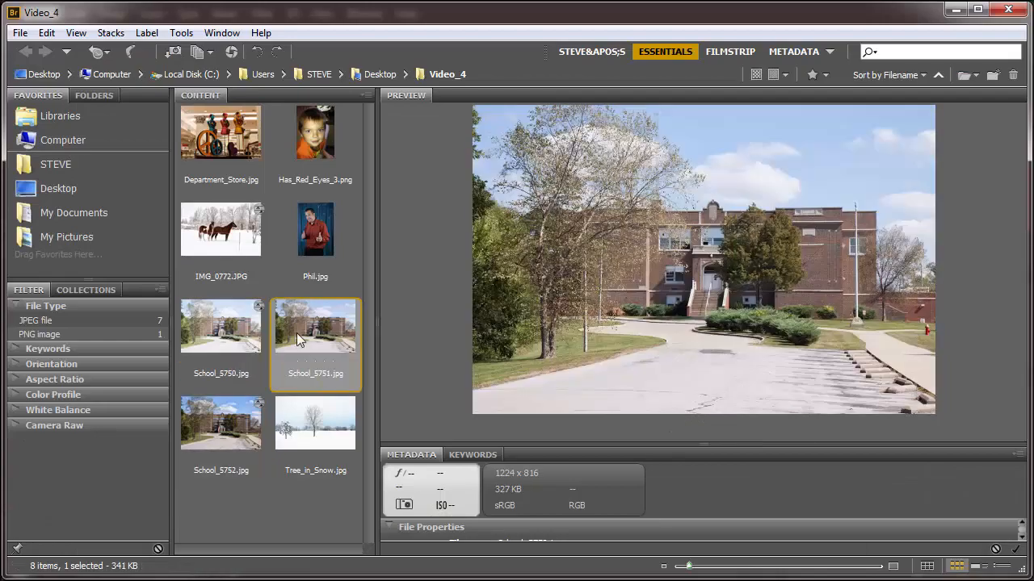
{"action": "left_click", "coordinate": [242, 420]}
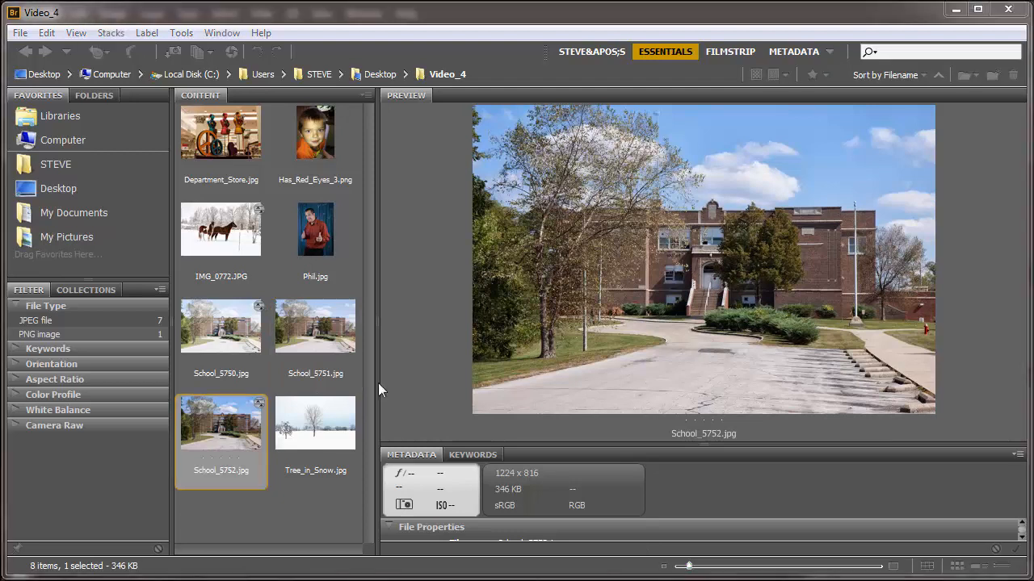
Open Tree_in_Snow.jpg through Camera Raw into Photoshop with Temperature +20, Tint -15, Clarity +8 and Vibrance +33
{"action": "left_click", "coordinate": [311, 434]}
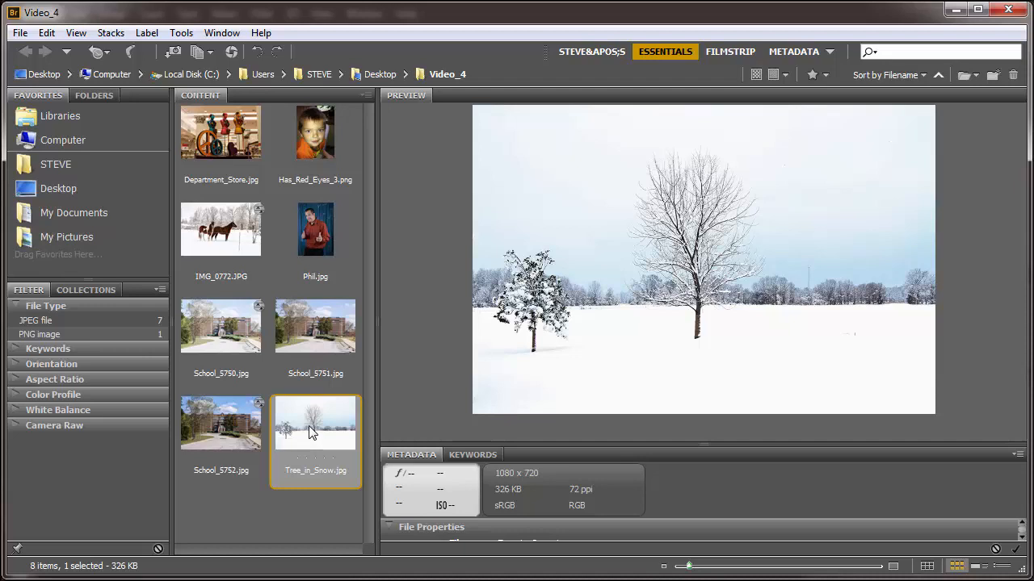
{"action": "double_click", "coordinate": [311, 434]}
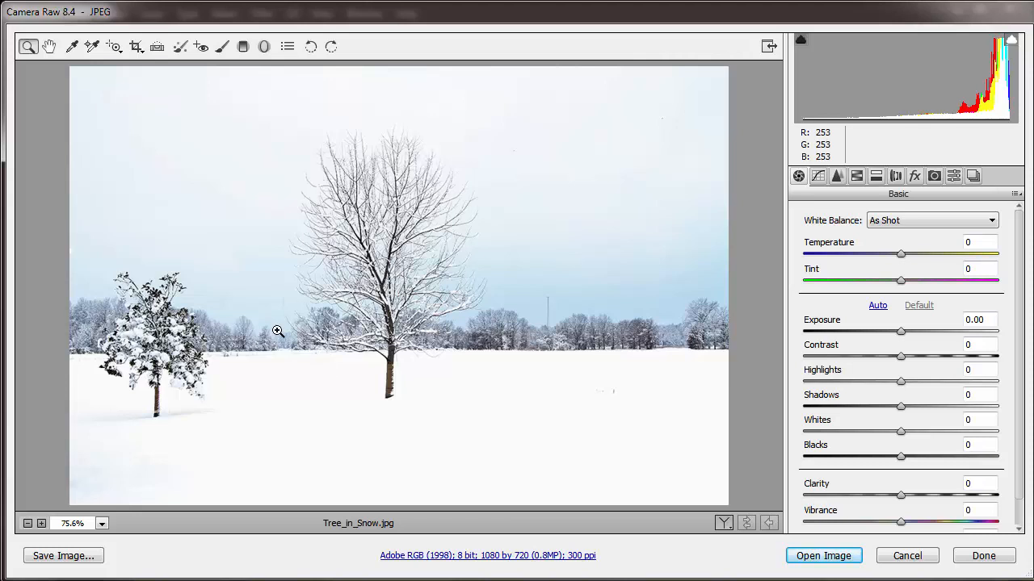
{"action": "left_click_drag", "start_coordinate": [898, 256], "coordinate": [887, 287]}
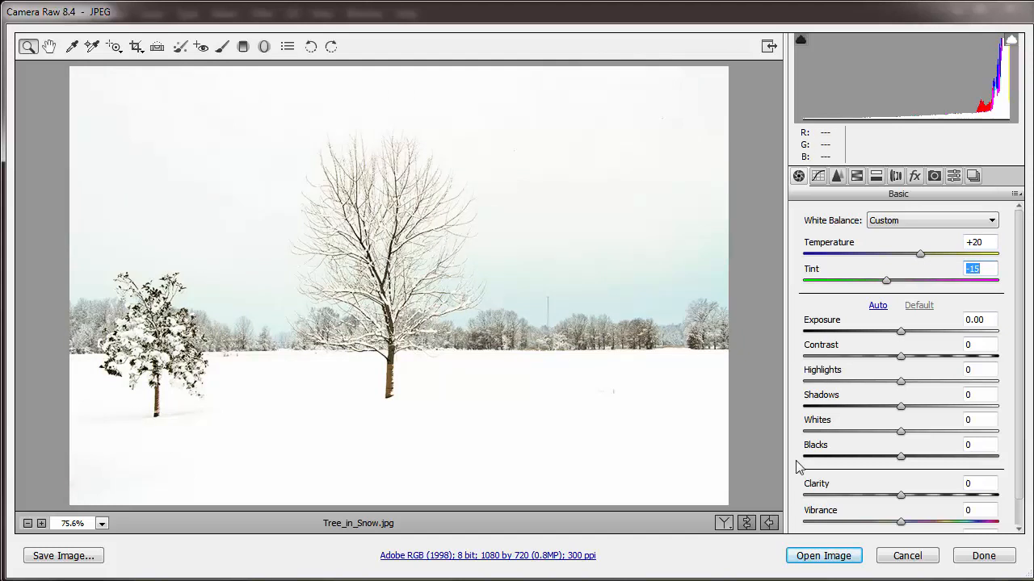
{"action": "left_click_drag", "start_coordinate": [902, 496], "coordinate": [932, 520]}
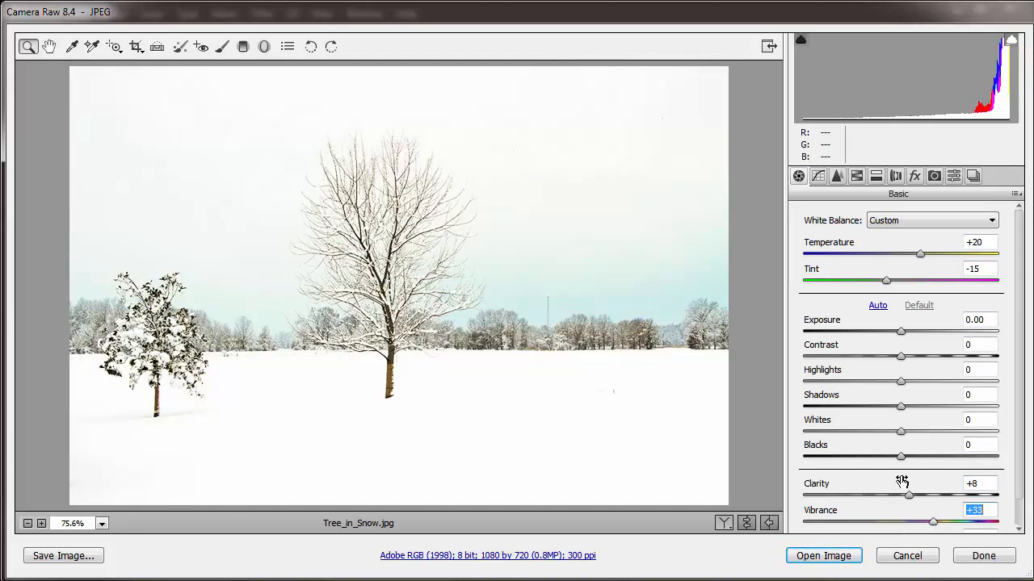
{"action": "left_click", "coordinate": [832, 556]}
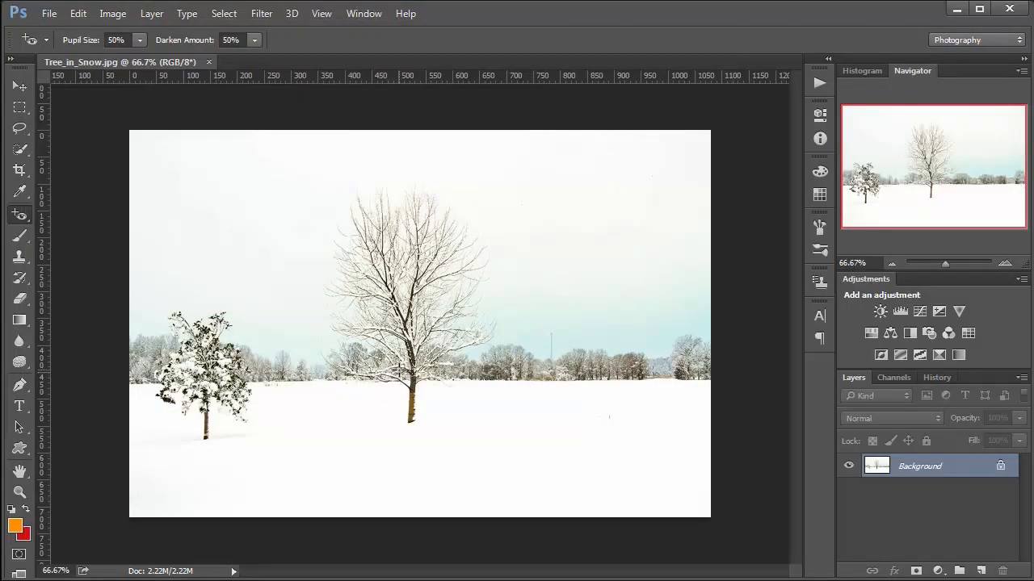
Relocate the small snowy tree to the right of the large tree with Content-Aware Move, and undo the move and deselect
{"action": "key", "text": "ctrl+0"}
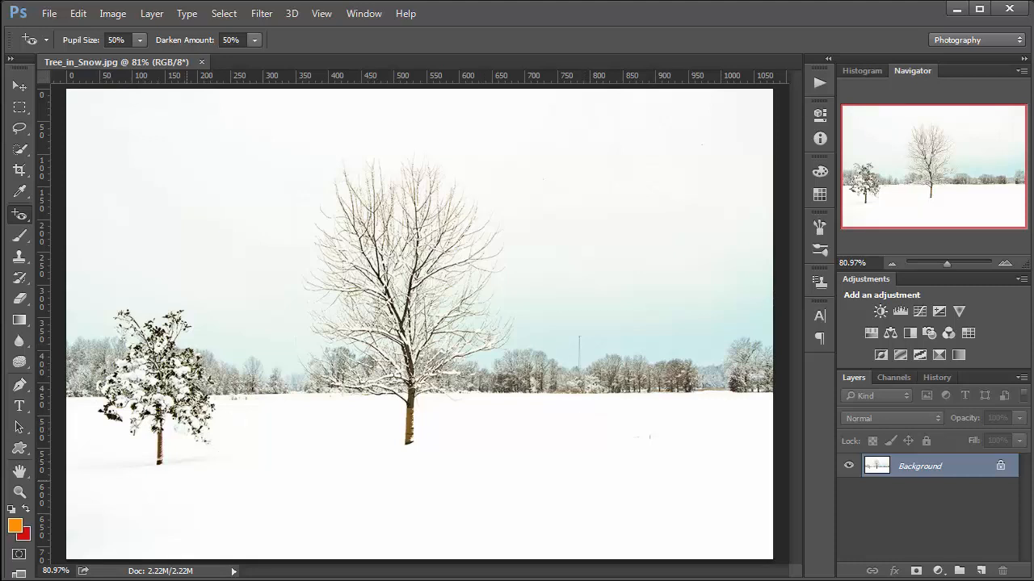
{"action": "right_click", "coordinate": [27, 213]}
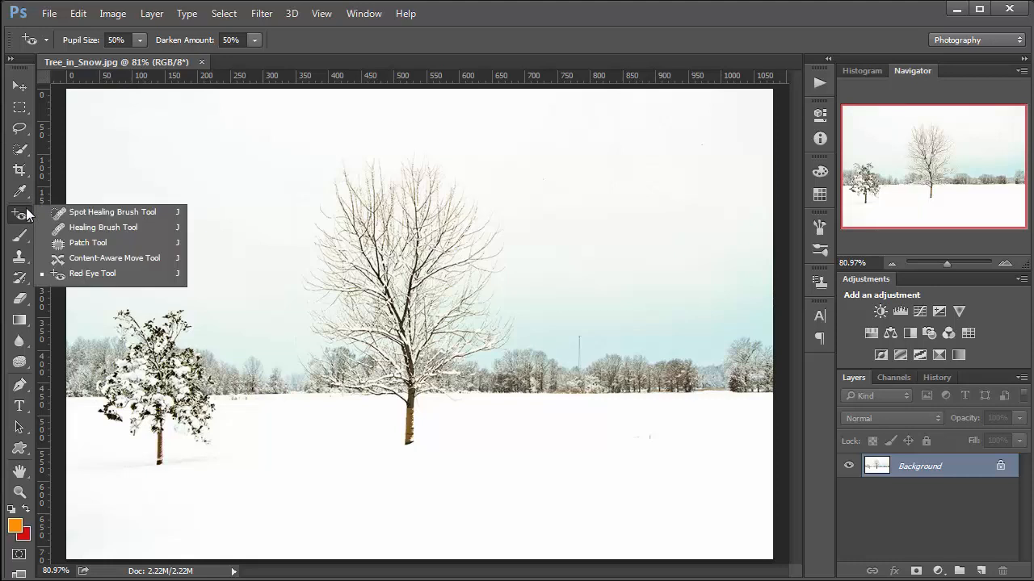
{"action": "left_click", "coordinate": [93, 258]}
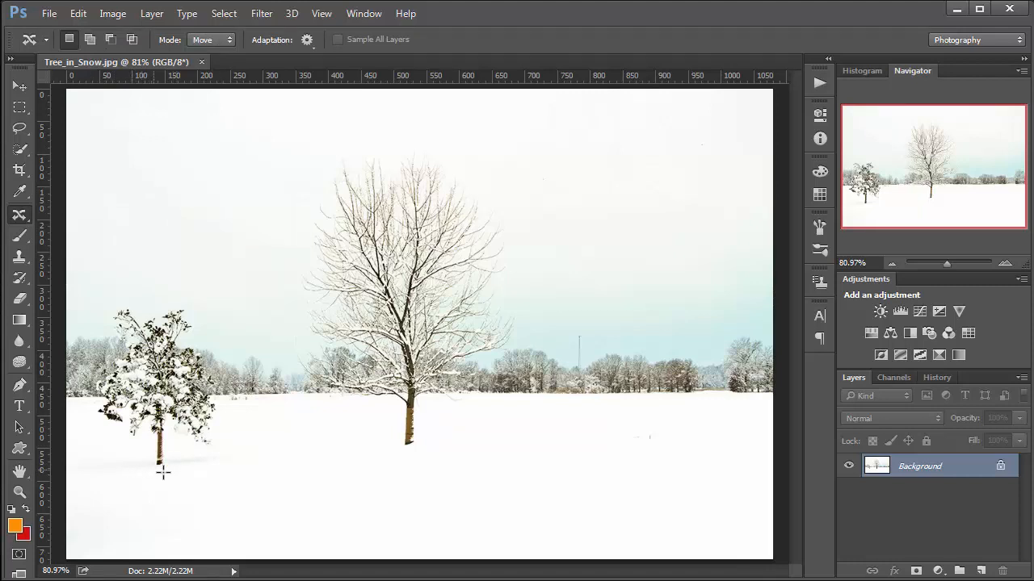
{"action": "mouse_move", "coordinate": [165, 470]}
{"action": "left_mouse_down"}
{"action": "mouse_move", "coordinate": [176, 435]}
{"action": "mouse_move", "coordinate": [188, 451]}
{"action": "mouse_move", "coordinate": [218, 444]}
{"action": "mouse_move", "coordinate": [218, 378]}
{"action": "mouse_move", "coordinate": [186, 344]}
{"action": "mouse_move", "coordinate": [194, 321]}
{"action": "mouse_move", "coordinate": [185, 309]}
{"action": "mouse_move", "coordinate": [111, 307]}
{"action": "mouse_move", "coordinate": [120, 345]}
{"action": "mouse_move", "coordinate": [95, 376]}
{"action": "mouse_move", "coordinate": [94, 410]}
{"action": "mouse_move", "coordinate": [158, 473]}
{"action": "left_mouse_up"}
{"action": "left_click_drag", "start_coordinate": [218, 392], "coordinate": [591, 378]}
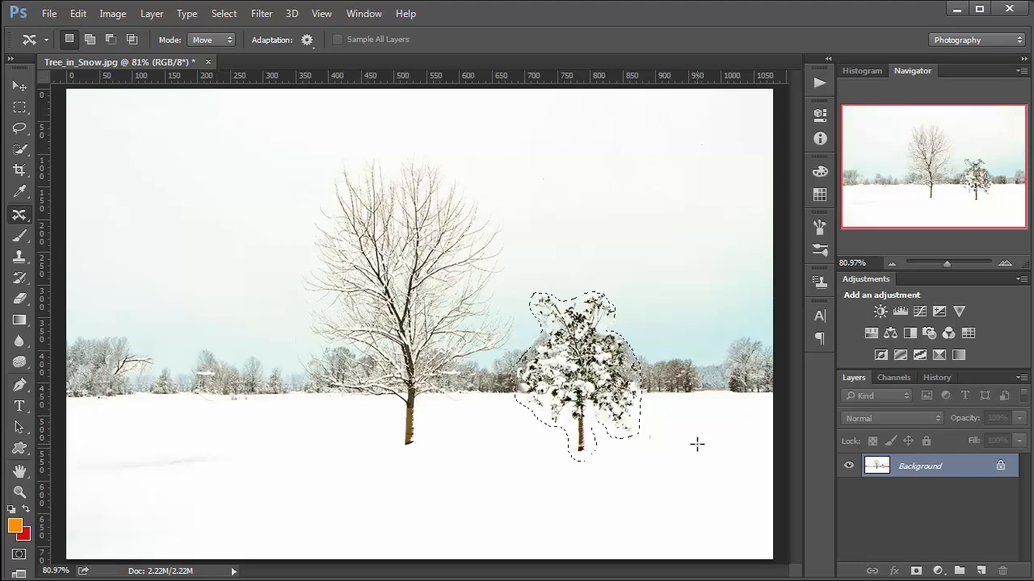
{"action": "key", "text": "ctrl+d"}
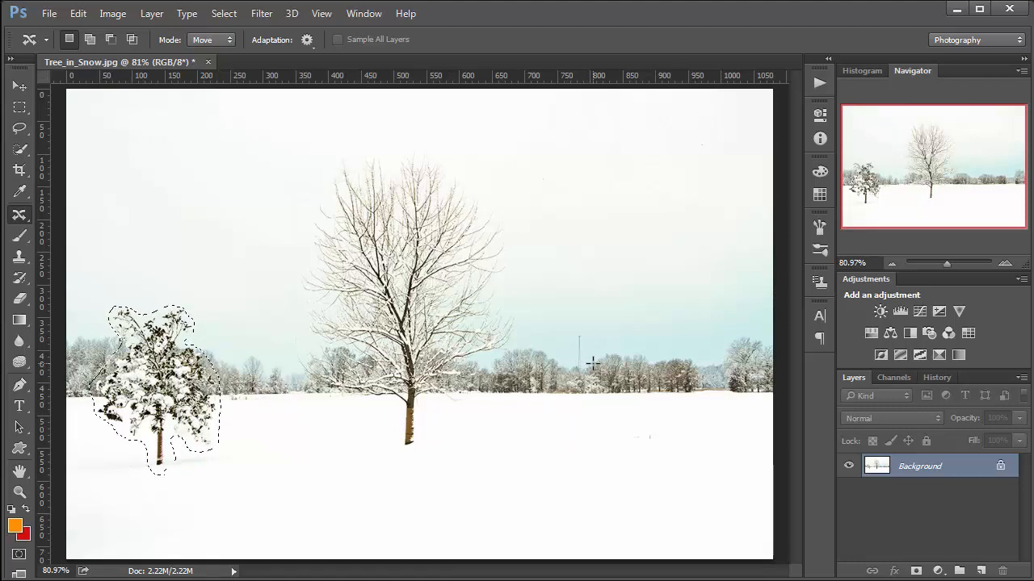
{"action": "key", "text": "ctrl+d"}
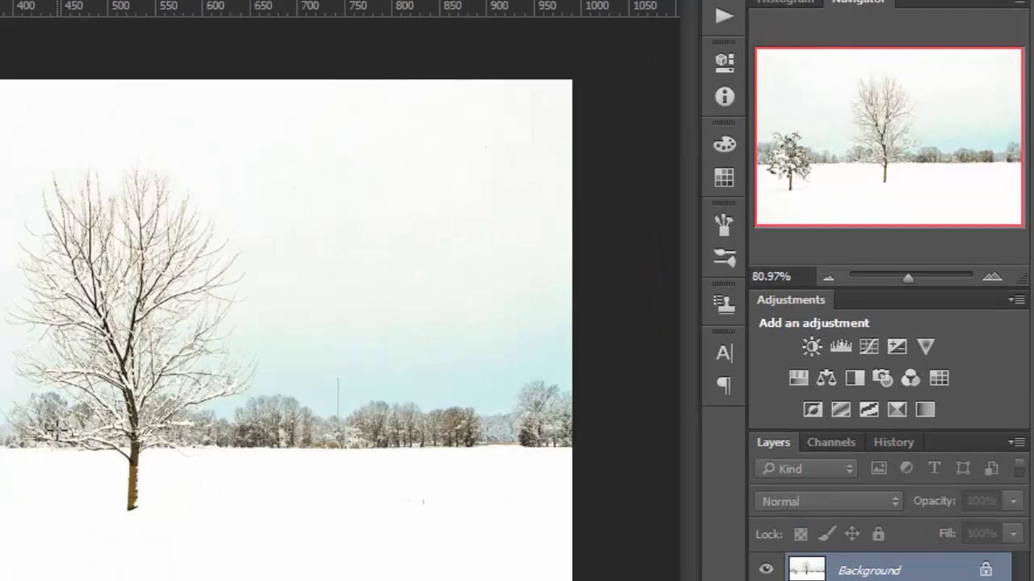
Use Content-Aware Move to shift the thin tower on the horizon into the gap beside the rightmost trees, and deselect
{"action": "key", "text": "ctrl+minus"}
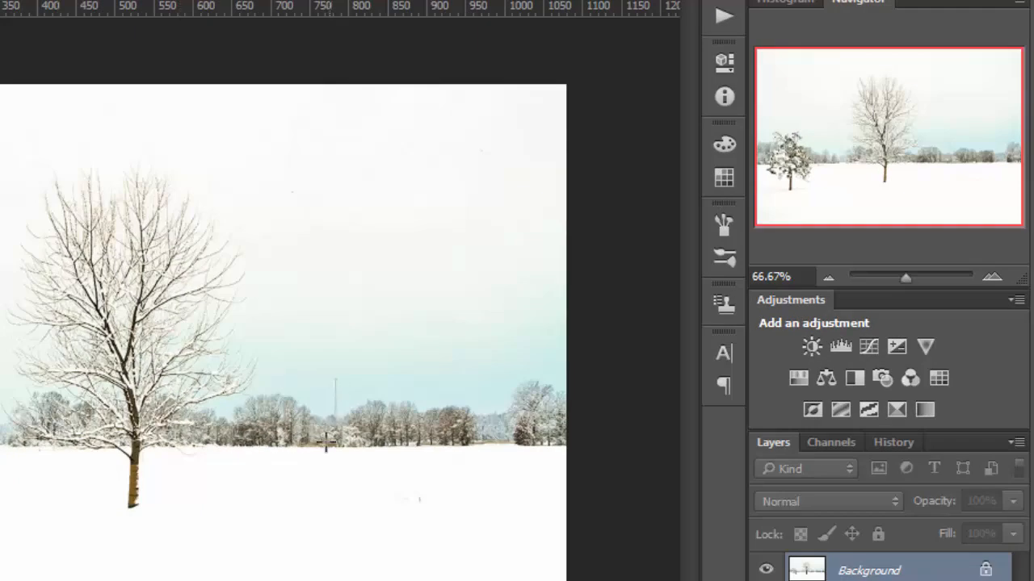
{"action": "mouse_move", "coordinate": [342, 422]}
{"action": "left_mouse_down"}
{"action": "mouse_move", "coordinate": [334, 374]}
{"action": "mouse_move", "coordinate": [328, 421]}
{"action": "mouse_move", "coordinate": [344, 430]}
{"action": "mouse_move", "coordinate": [366, 402]}
{"action": "mouse_move", "coordinate": [492, 418]}
{"action": "left_mouse_up"}
{"action": "key", "text": "ctrl+d"}
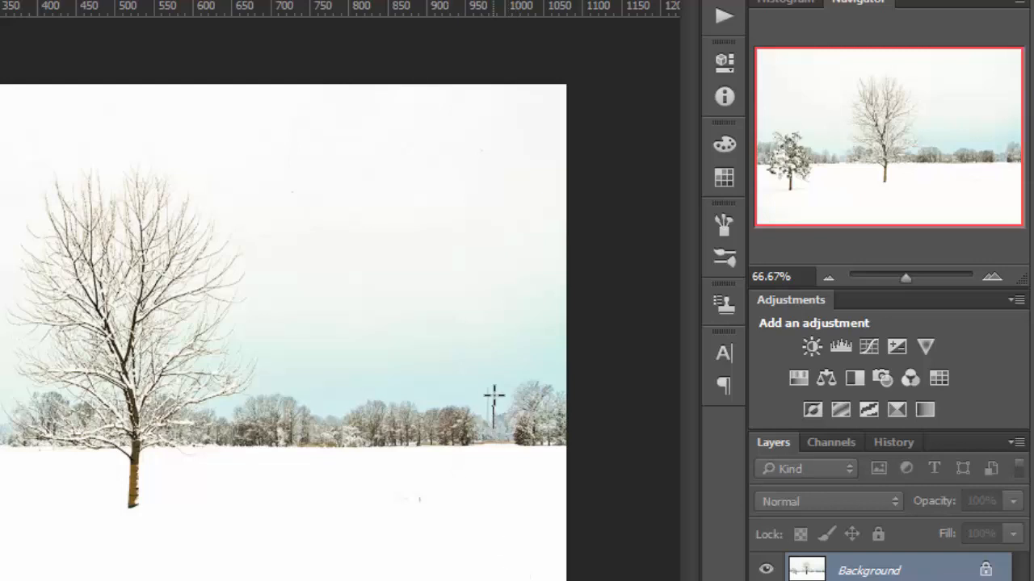
Try to move the thin tower off the image's right edge with Content-Aware Move, and clear the selection
{"action": "left_click_drag", "start_coordinate": [487, 385], "coordinate": [686, 436]}
{"action": "key", "text": "ctrl+d"}
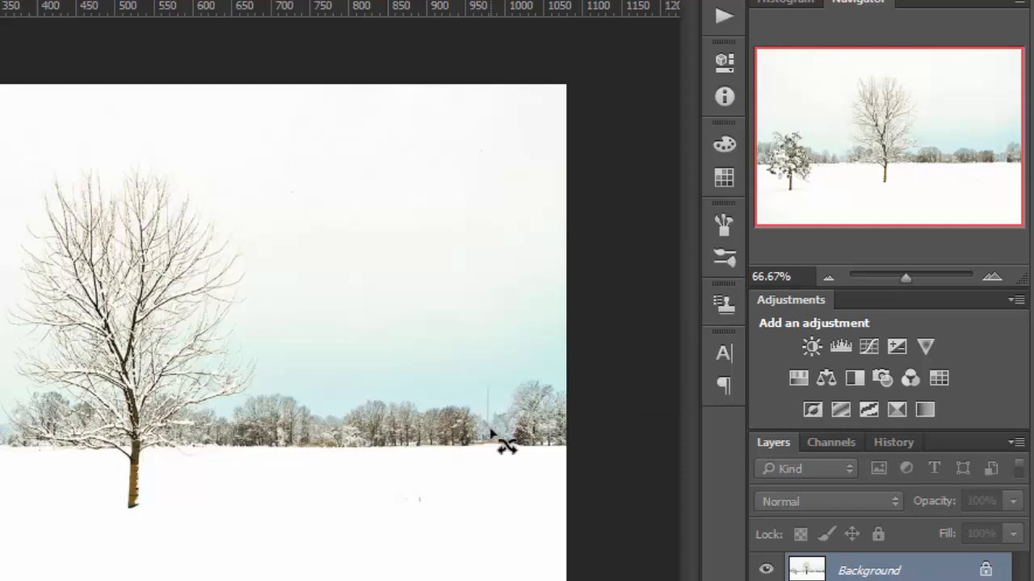
{"action": "mouse_move", "coordinate": [488, 379]}
{"action": "left_mouse_down"}
{"action": "mouse_move", "coordinate": [492, 425]}
{"action": "mouse_move", "coordinate": [597, 416]}
{"action": "mouse_move", "coordinate": [623, 433]}
{"action": "left_mouse_up"}
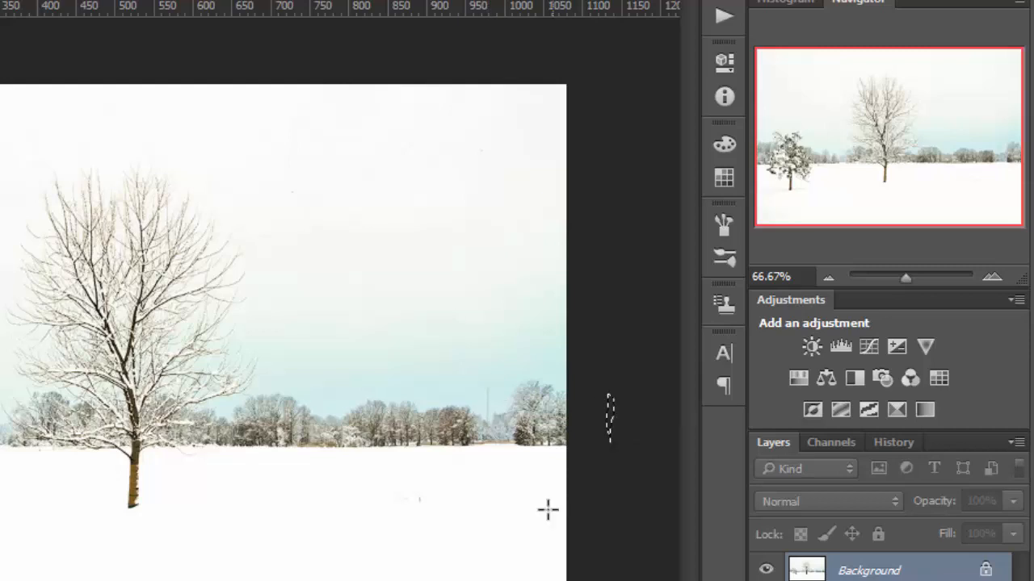
{"action": "key", "text": "ctrl+d"}
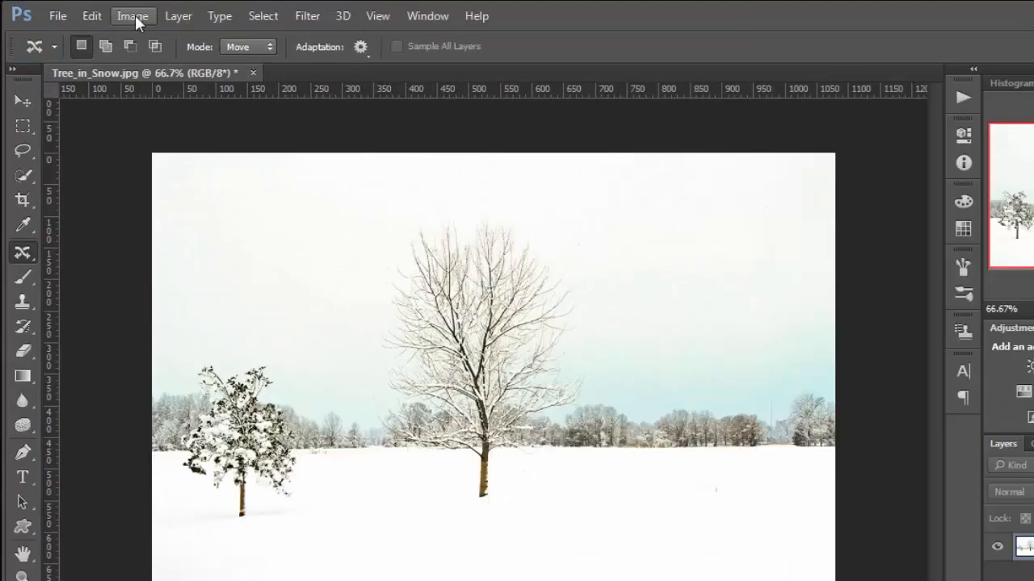
Extend the canvas on the image's right side to a width of 5.6 inches, anchored at the middle left
{"action": "left_click", "coordinate": [113, 14]}
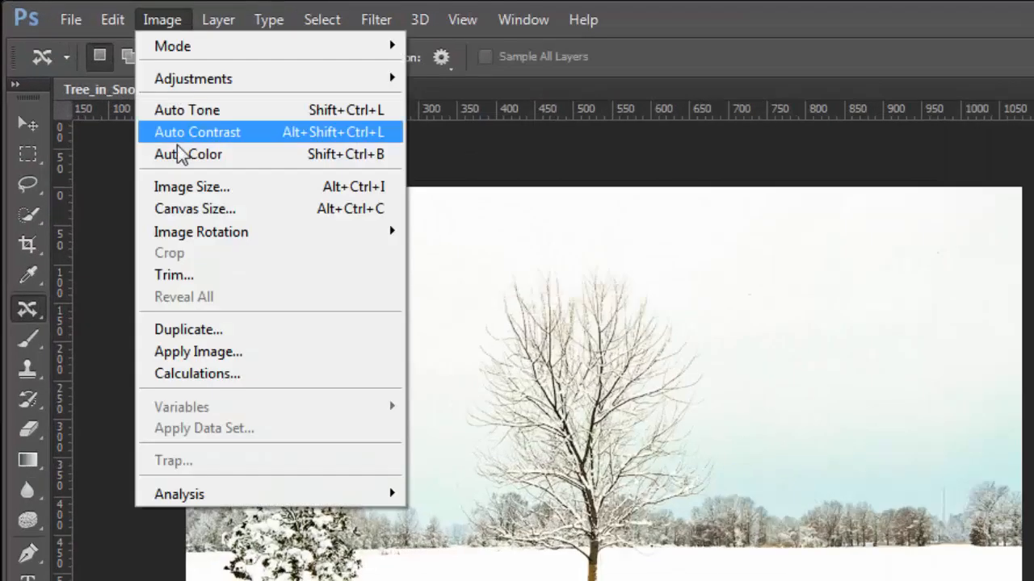
{"action": "left_click", "coordinate": [194, 208]}
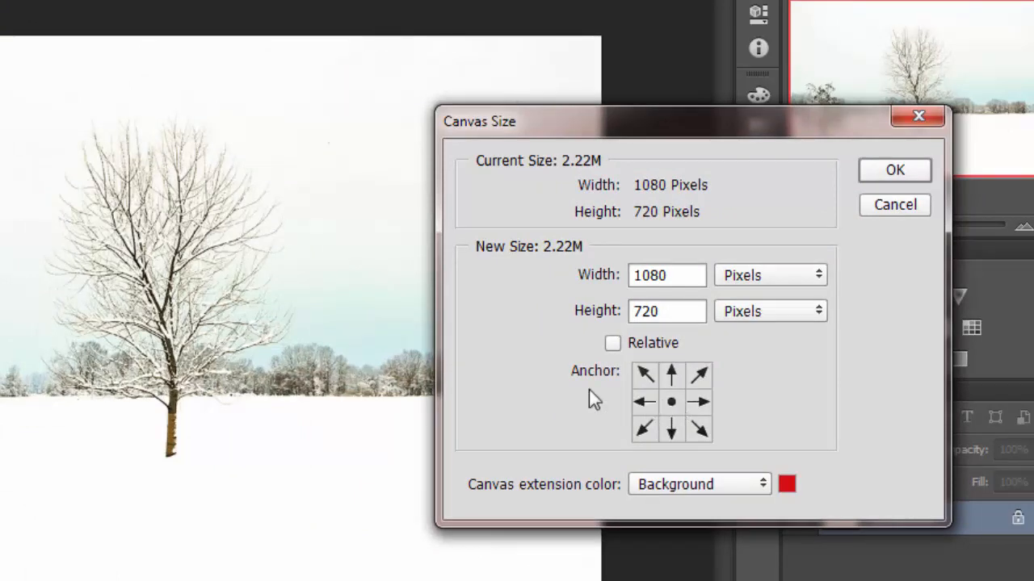
{"action": "left_click", "coordinate": [643, 403]}
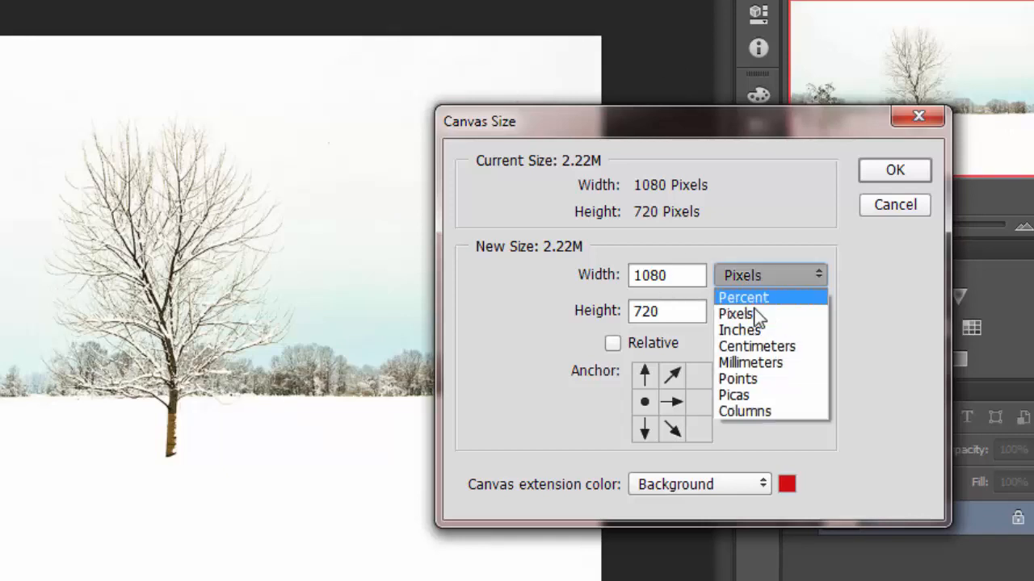
{"action": "left_click", "coordinate": [758, 328]}
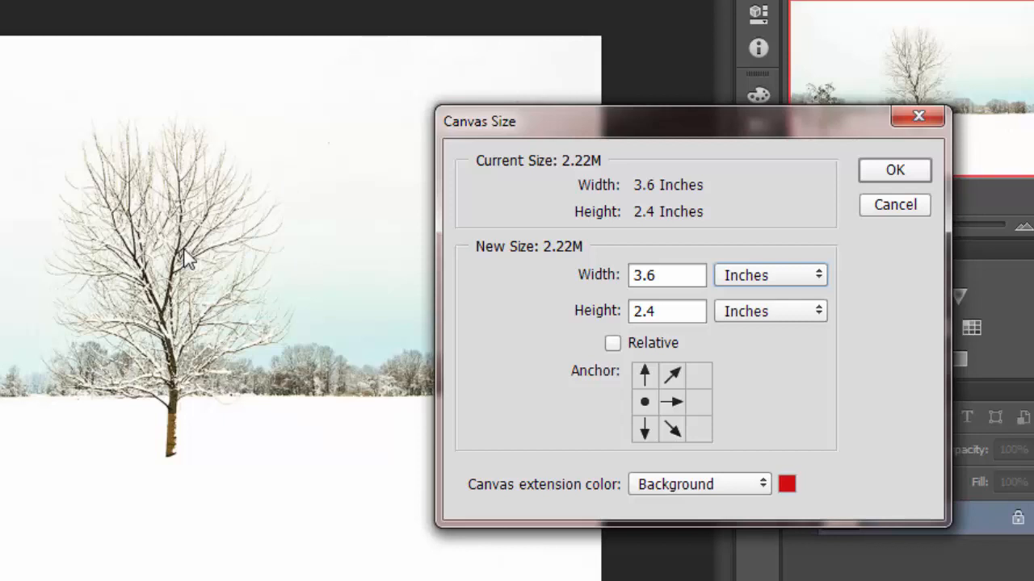
{"action": "left_click", "coordinate": [669, 276]}
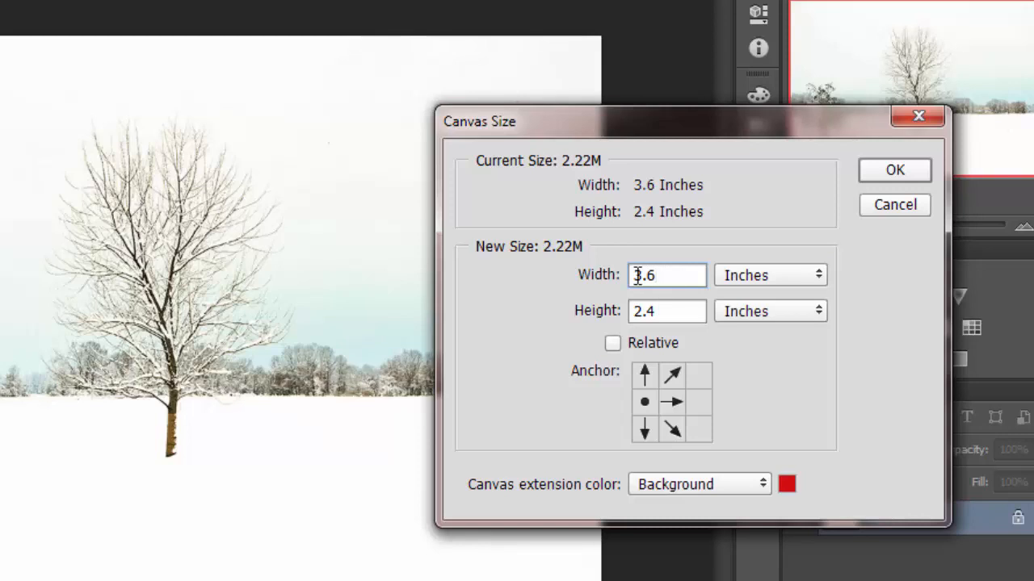
{"action": "left_click_drag", "start_coordinate": [638, 275], "coordinate": [607, 274]}
{"action": "type", "text": "5"}
{"action": "left_click", "coordinate": [888, 174]}
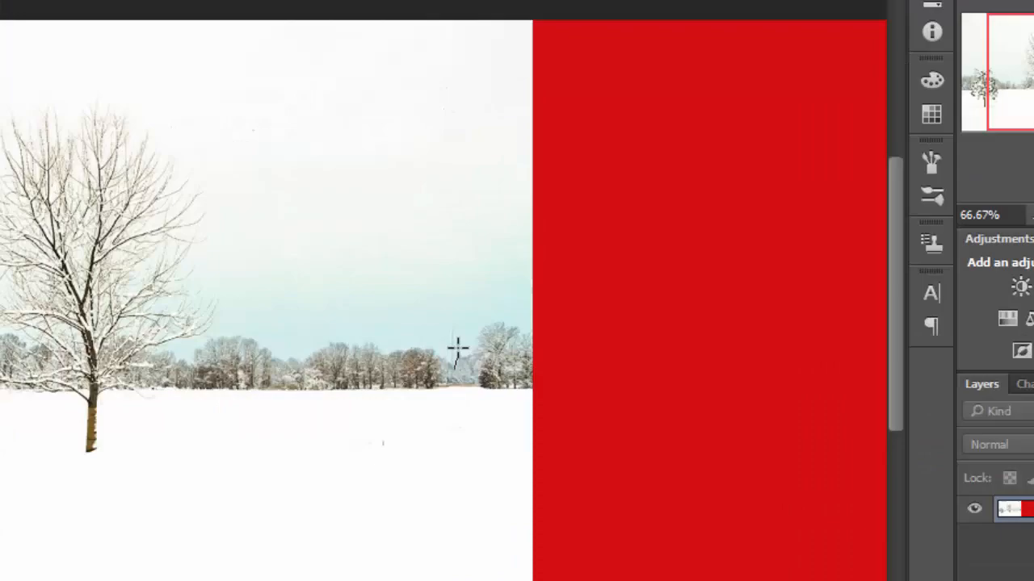
Outline the thin tower and move it onto the red canvas extension with Content-Aware Move
{"action": "mouse_move", "coordinate": [489, 365]}
{"action": "left_mouse_down"}
{"action": "mouse_move", "coordinate": [489, 326]}
{"action": "mouse_move", "coordinate": [481, 351]}
{"action": "left_mouse_up"}
{"action": "left_click_drag", "start_coordinate": [375, 341], "coordinate": [391, 371]}
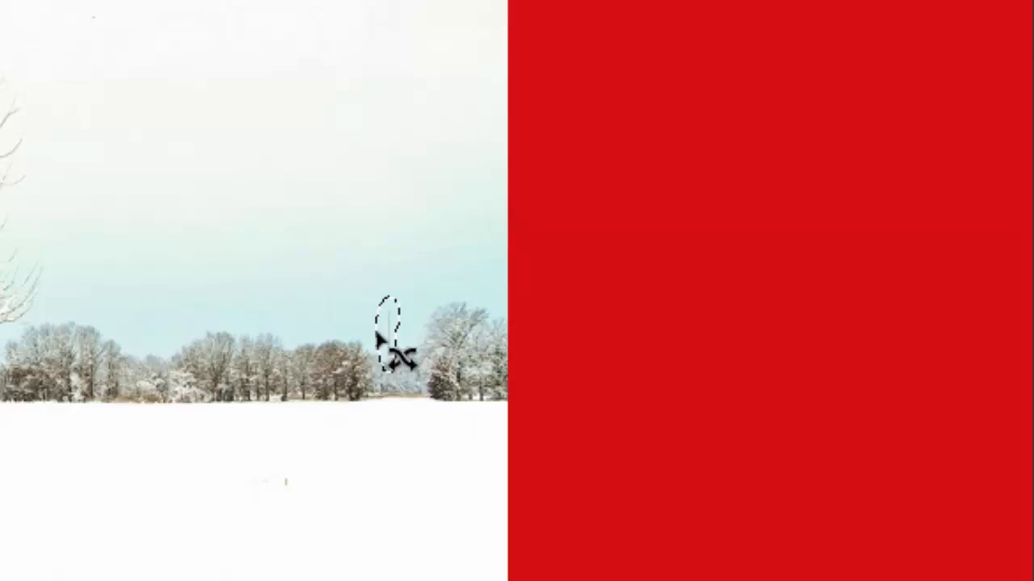
{"action": "mouse_move", "coordinate": [385, 331]}
{"action": "left_mouse_down"}
{"action": "mouse_move", "coordinate": [450, 341]}
{"action": "mouse_move", "coordinate": [607, 334]}
{"action": "left_mouse_up"}
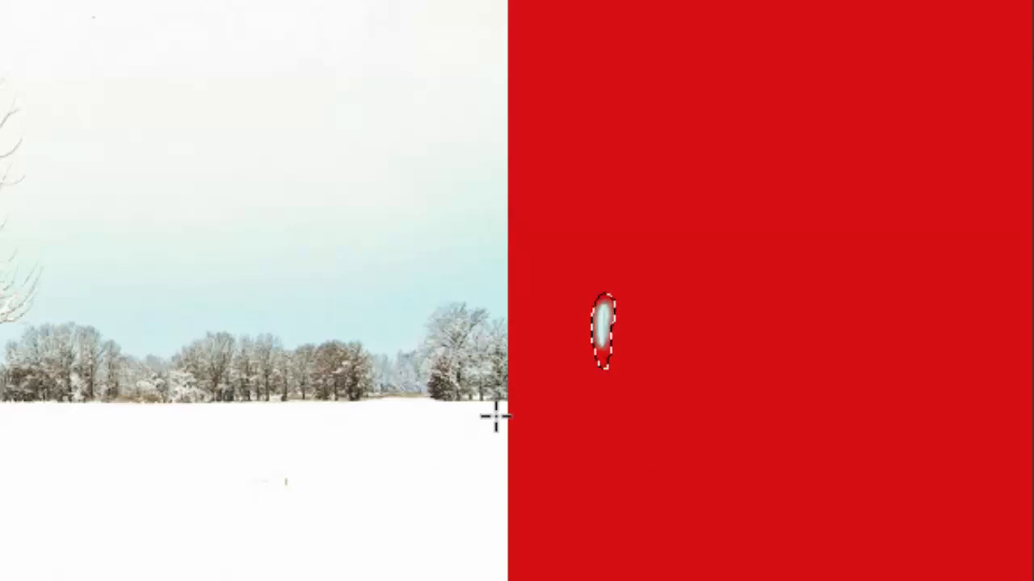
Try to crop the image back to the snow scene's right edge, cutting away the red canvas extension
{"action": "key", "text": "ctrl+minus"}
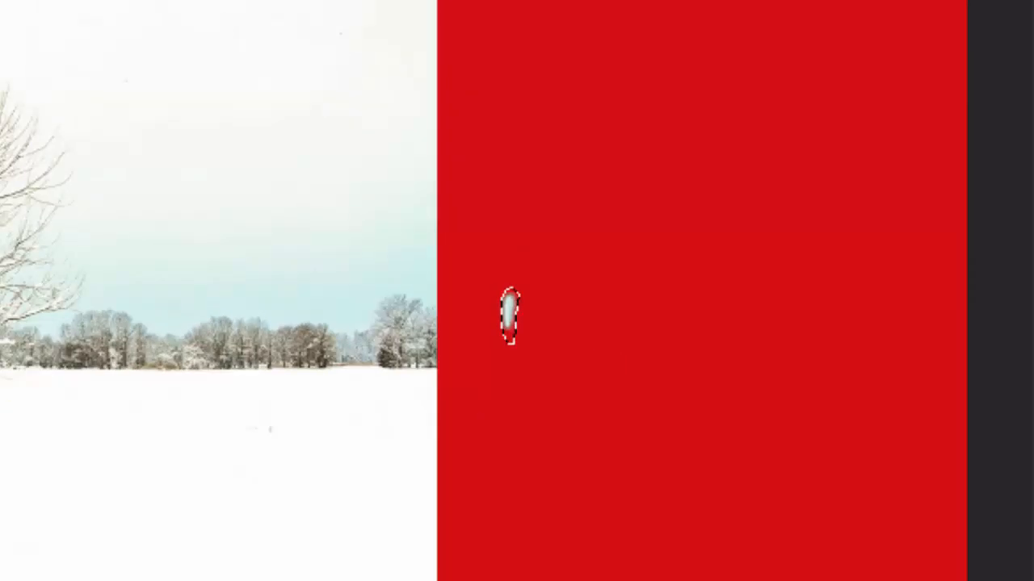
{"action": "key", "text": "c"}
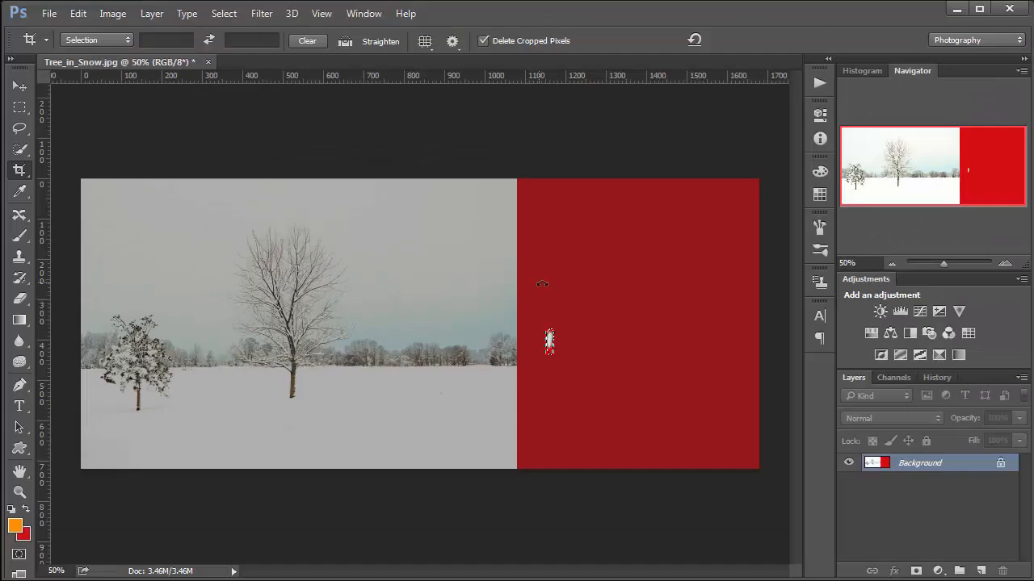
{"action": "key", "text": "Return"}
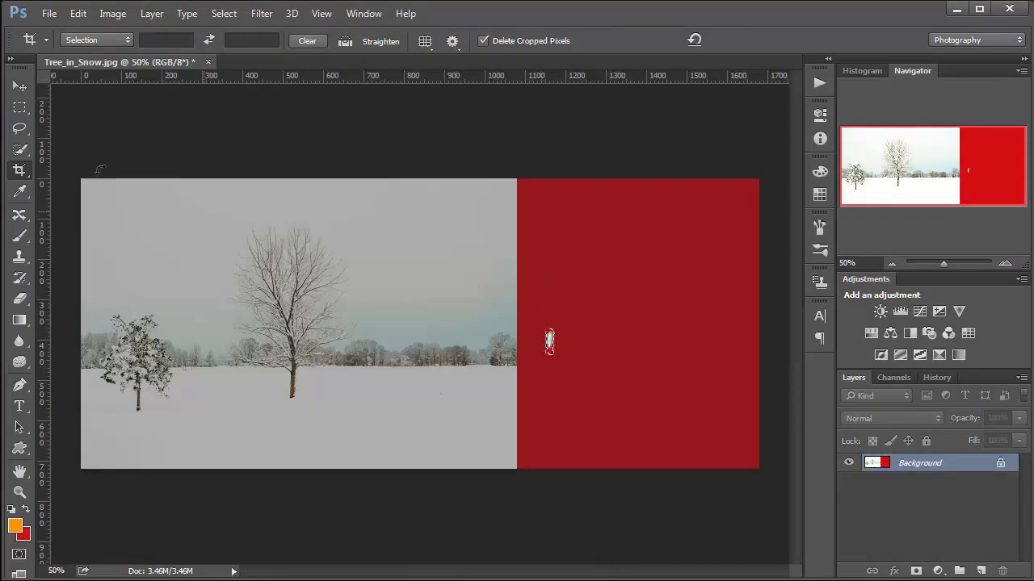
{"action": "left_click", "coordinate": [19, 86]}
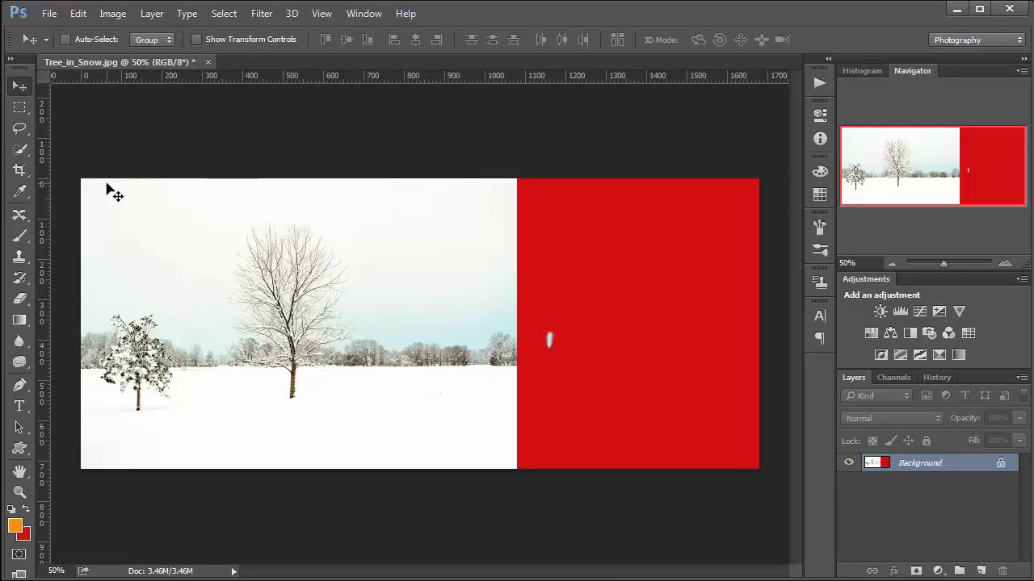
{"action": "key", "text": "c"}
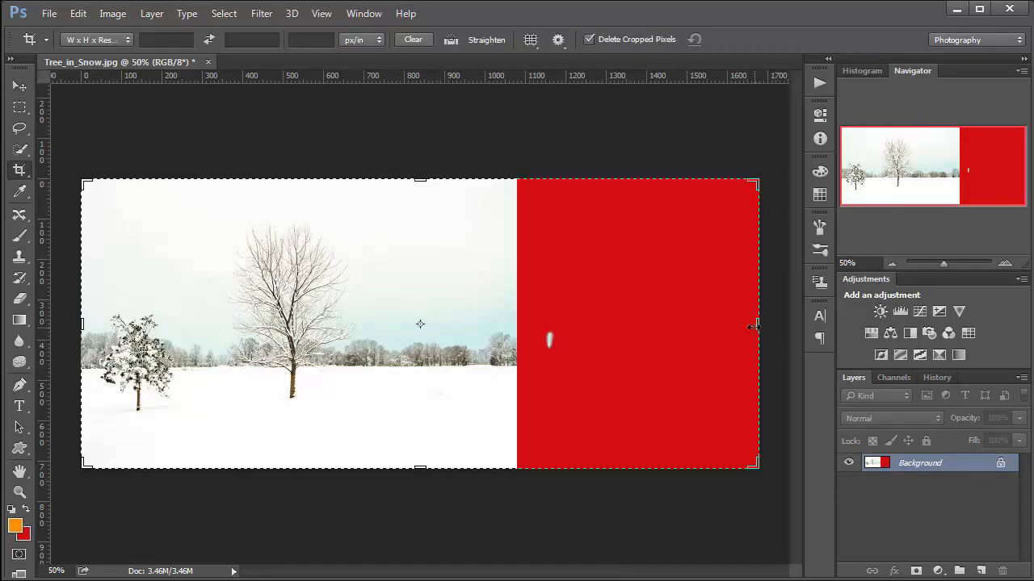
{"action": "left_click_drag", "start_coordinate": [752, 327], "coordinate": [632, 338]}
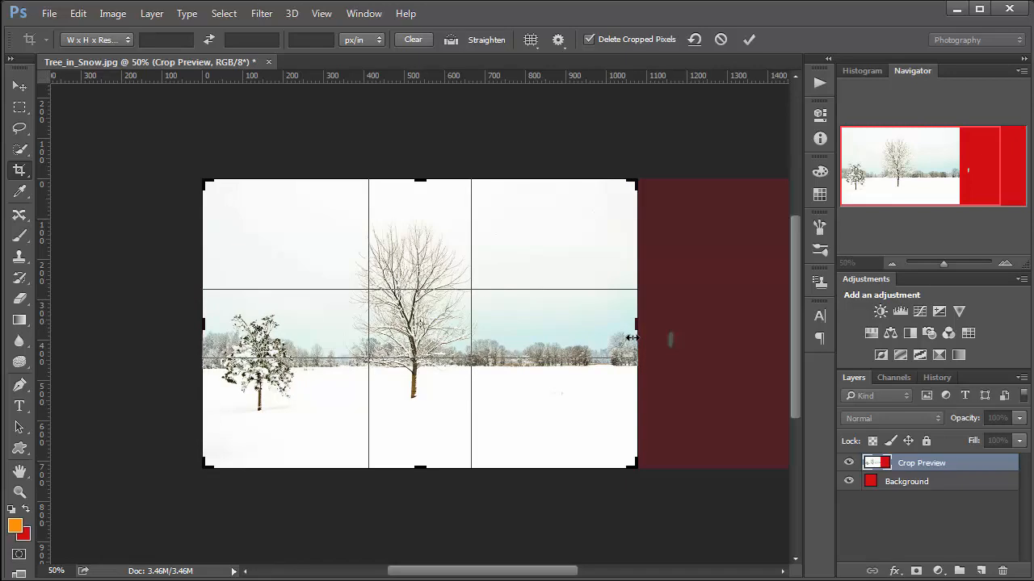
{"action": "key", "text": "Return"}
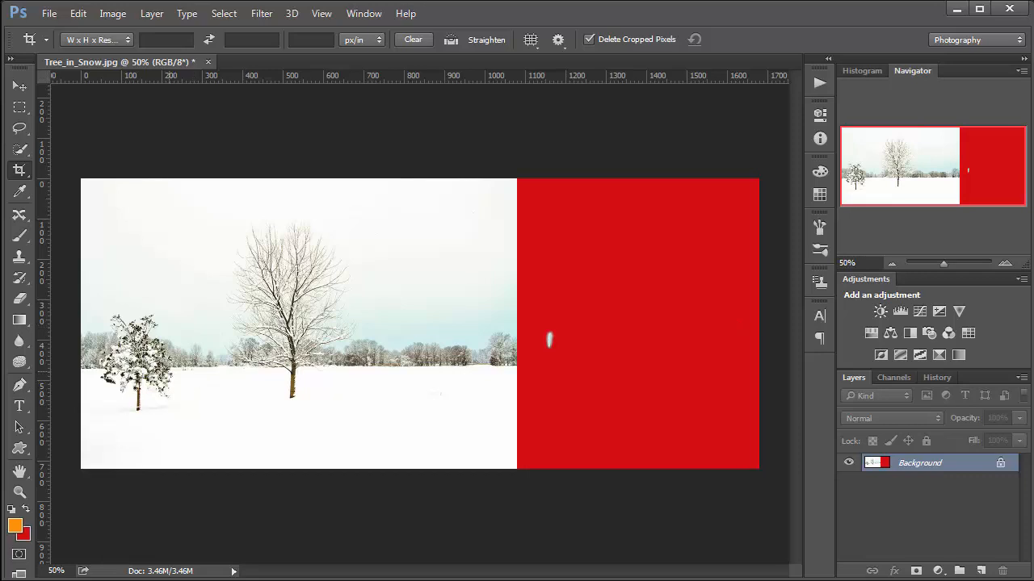
Switch back to the Content-Aware Move tool for the snow scene
{"action": "left_click", "coordinate": [20, 216]}
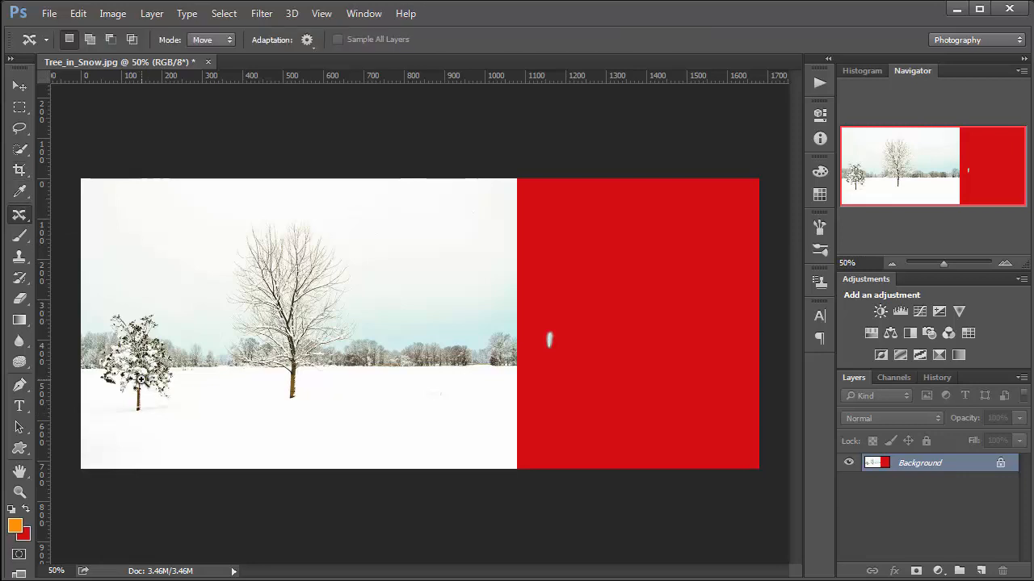
Outline the small snowy tree with the Content-Aware Move tool and move it onto the red canvas area
{"action": "scroll", "coordinate": [142, 380], "scroll_direction": "up", "scroll_amount": 1}
{"action": "mouse_move", "coordinate": [145, 422]}
{"action": "left_mouse_down"}
{"action": "mouse_move", "coordinate": [144, 392]}
{"action": "mouse_move", "coordinate": [175, 413]}
{"action": "mouse_move", "coordinate": [184, 405]}
{"action": "mouse_move", "coordinate": [184, 350]}
{"action": "mouse_move", "coordinate": [154, 288]}
{"action": "mouse_move", "coordinate": [105, 291]}
{"action": "mouse_move", "coordinate": [84, 376]}
{"action": "mouse_move", "coordinate": [125, 394]}
{"action": "mouse_move", "coordinate": [134, 424]}
{"action": "mouse_move", "coordinate": [176, 412]}
{"action": "left_mouse_up"}
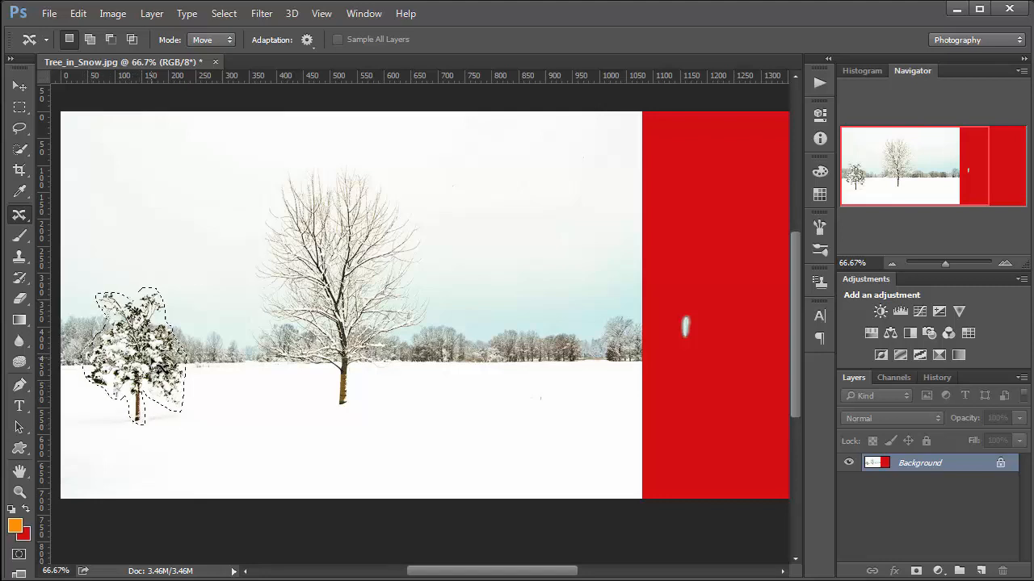
{"action": "left_click_drag", "start_coordinate": [165, 367], "coordinate": [739, 363]}
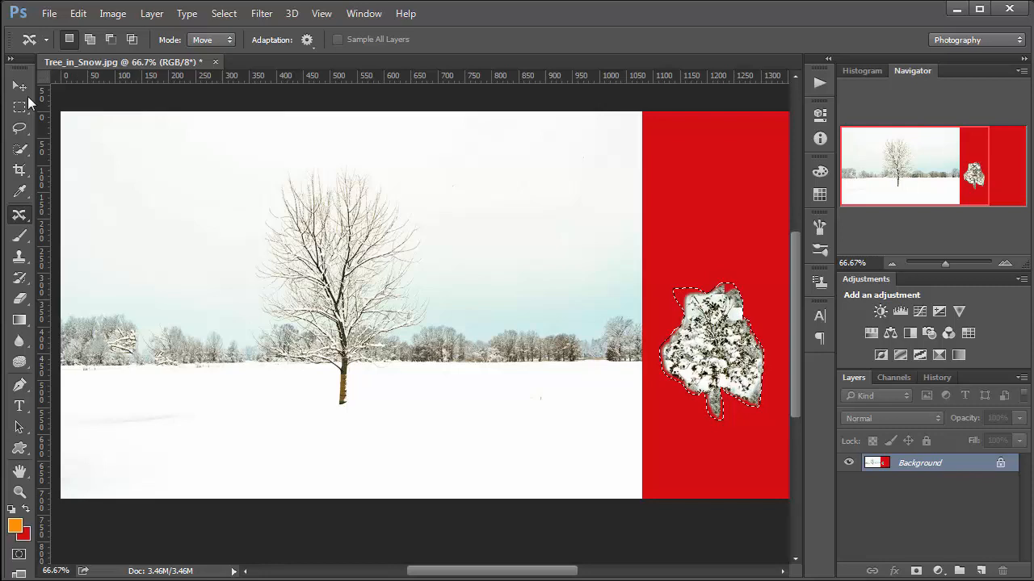
{"action": "left_click", "coordinate": [21, 171]}
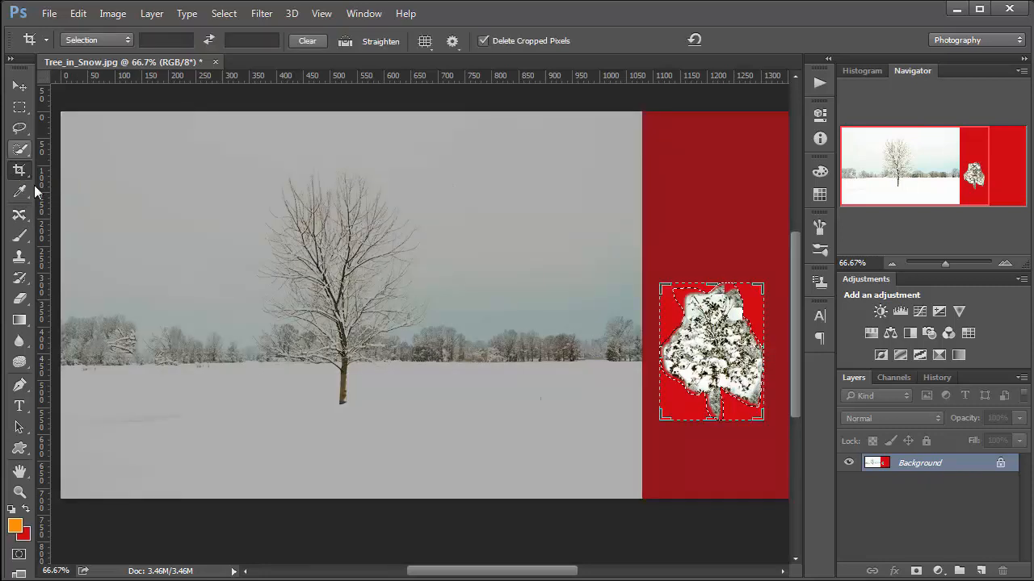
{"action": "key", "text": "Escape"}
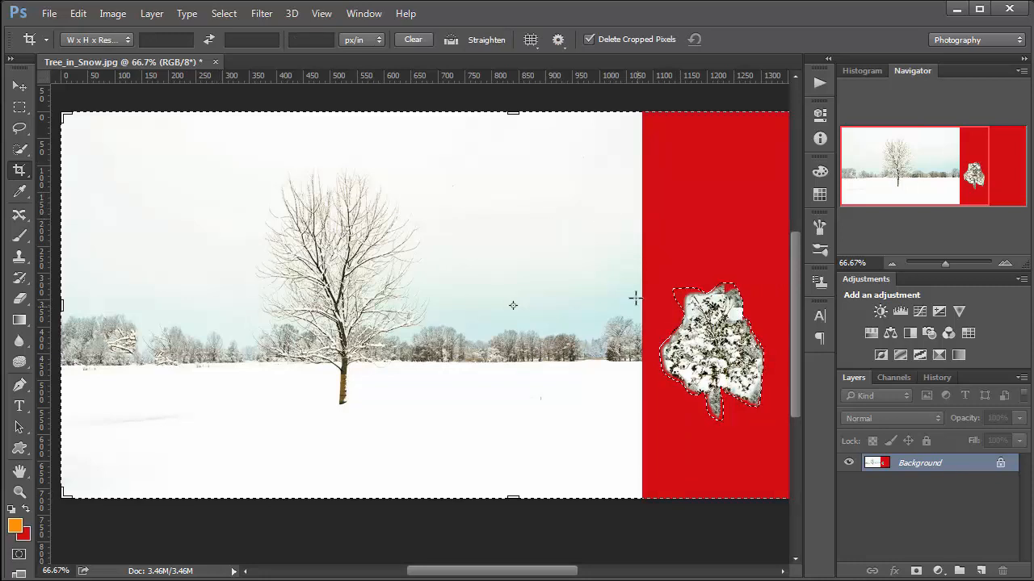
{"action": "left_click", "coordinate": [672, 252]}
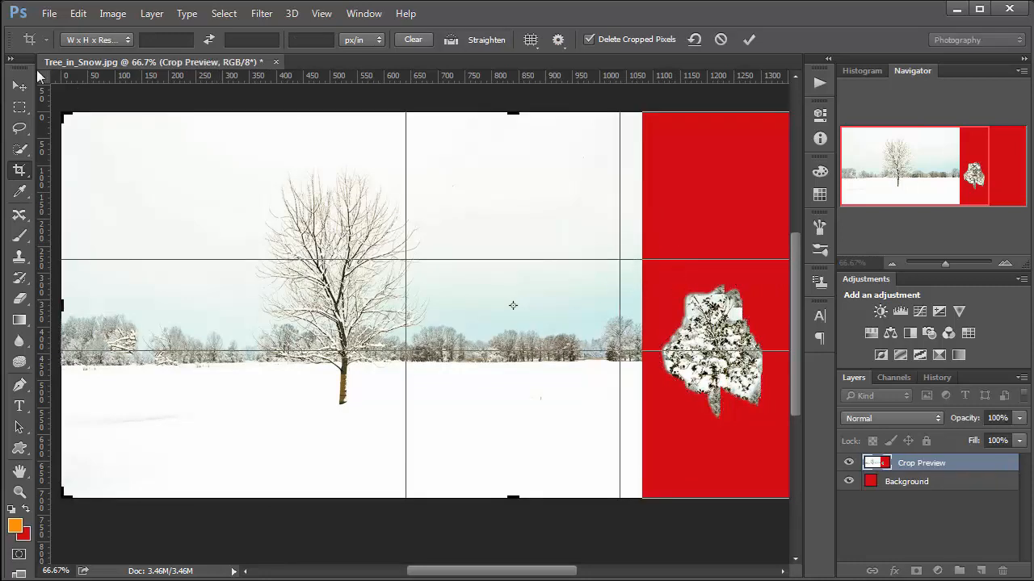
{"action": "left_click", "coordinate": [20, 85]}
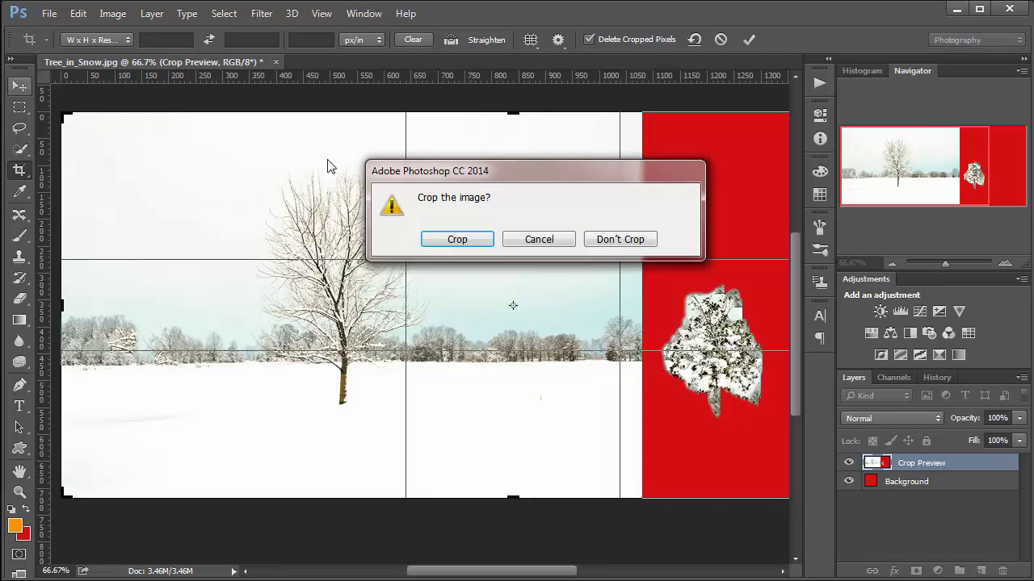
{"action": "left_click", "coordinate": [607, 239]}
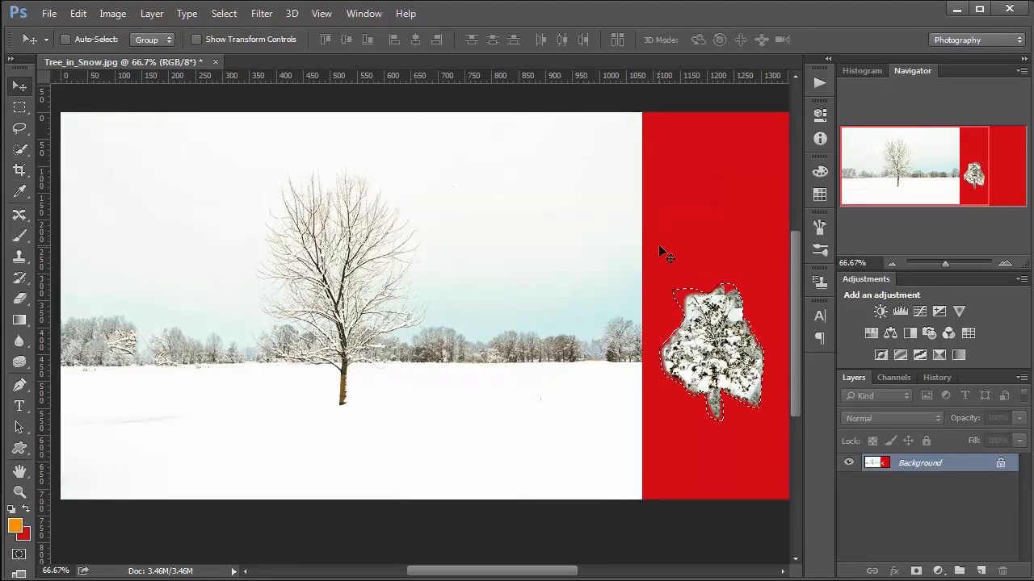
Deselect the moved tree and crop the canvas to the photo, cutting off the red extension
{"action": "key", "text": "ctrl+d"}
{"action": "key", "text": "c"}
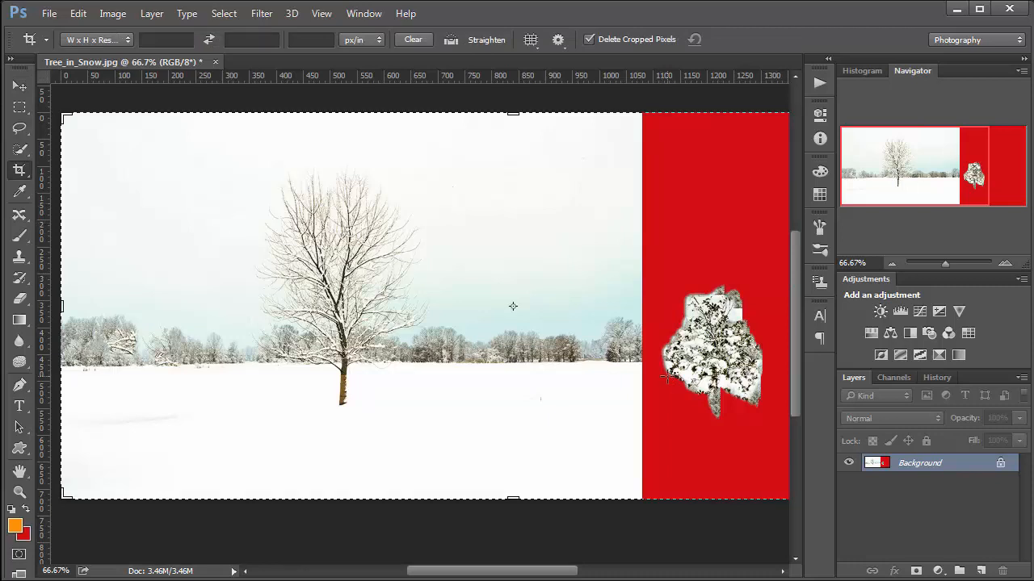
{"action": "key", "text": "ctrl"}
{"action": "key", "text": "ctrl+minus"}
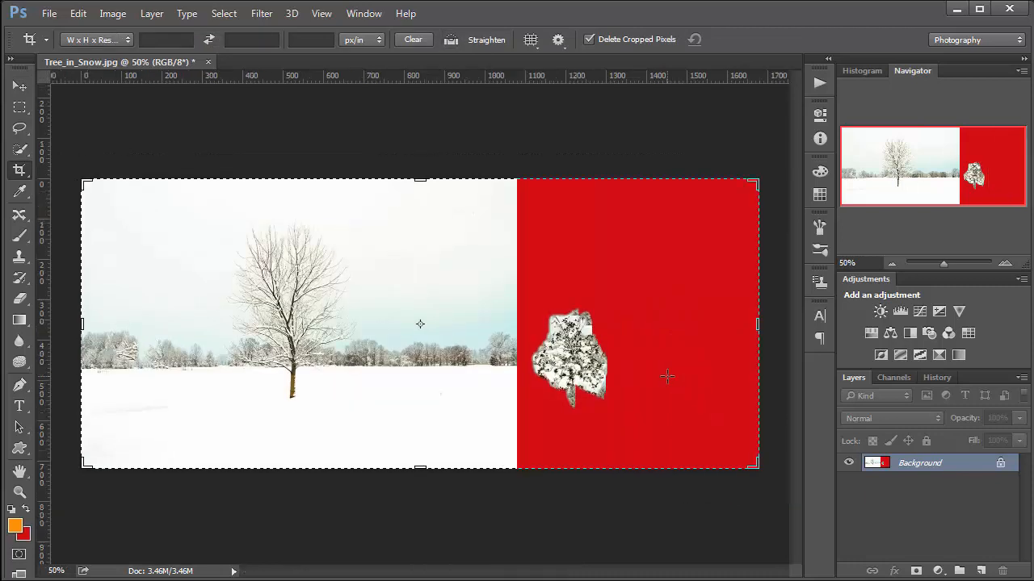
{"action": "left_click_drag", "start_coordinate": [753, 326], "coordinate": [637, 346]}
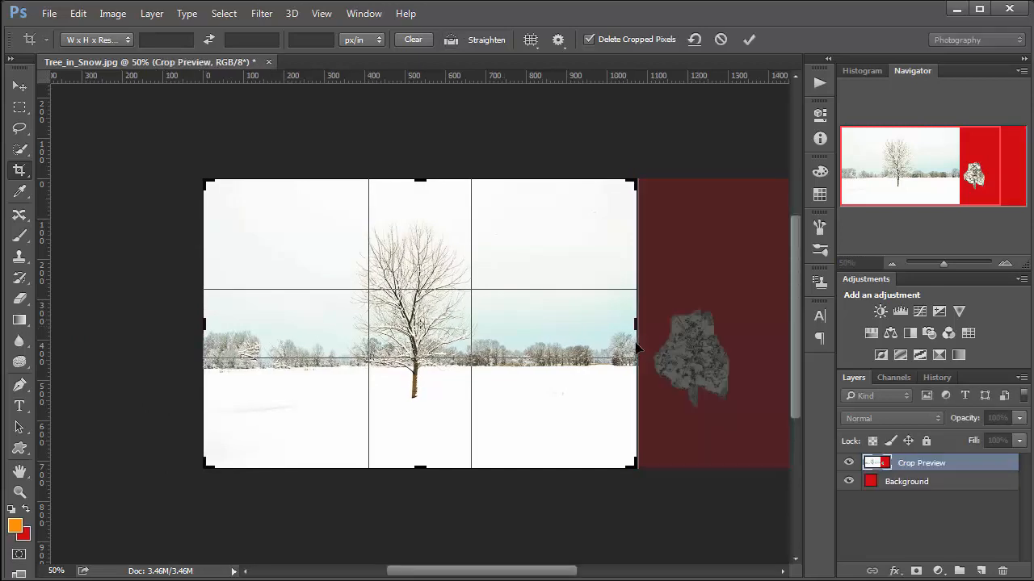
{"action": "key", "text": "Return"}
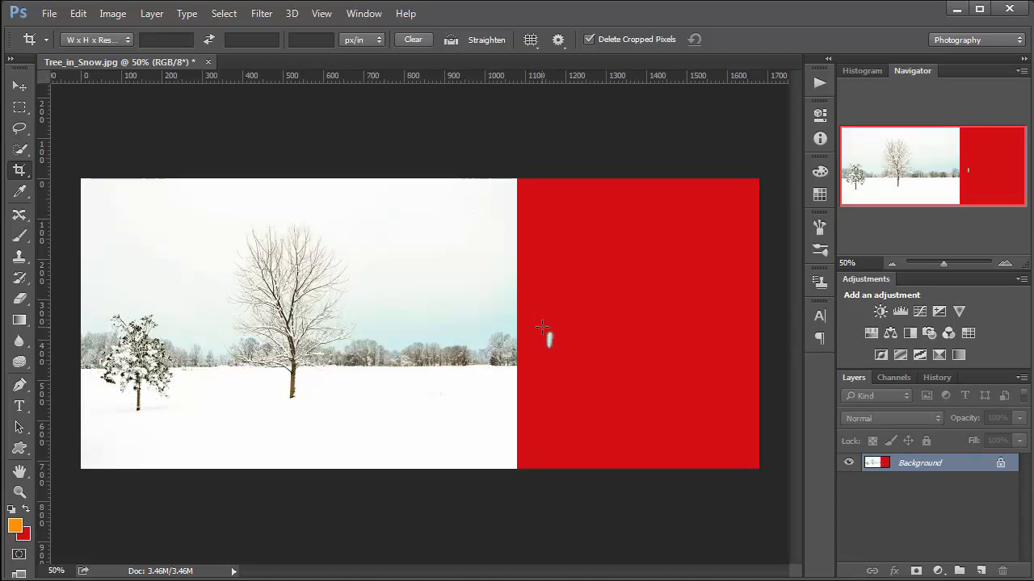
Revert Tree_in_Snow.jpg to its last saved version and check the revert entry in the history
{"action": "left_click", "coordinate": [48, 13]}
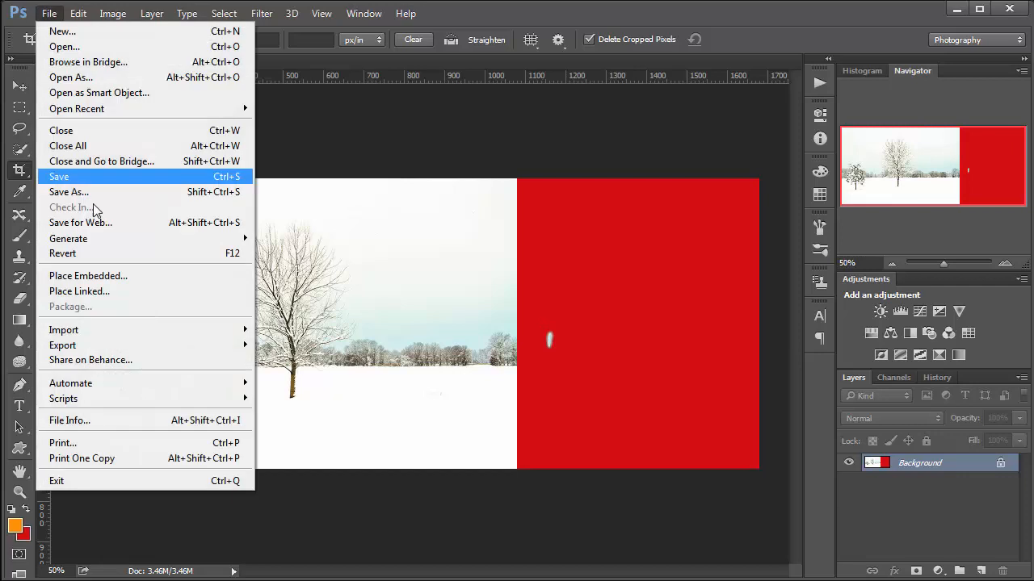
{"action": "left_click", "coordinate": [98, 254]}
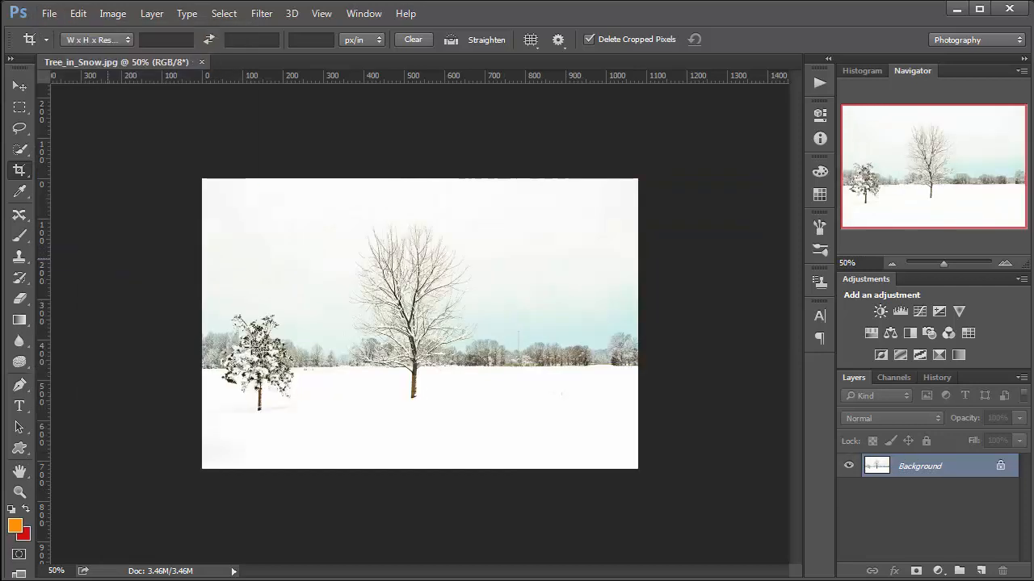
{"action": "left_click", "coordinate": [50, 14]}
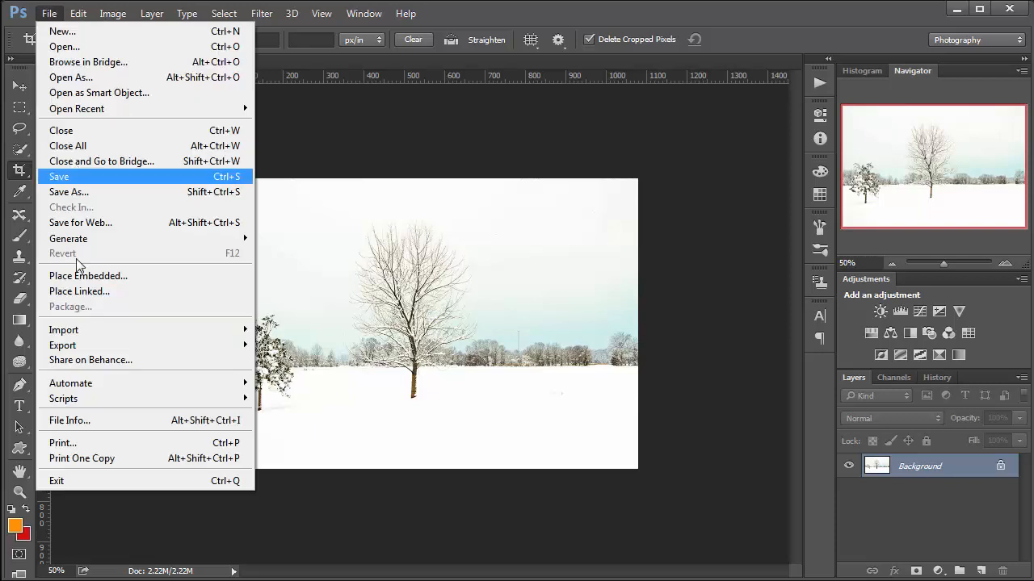
{"action": "left_click", "coordinate": [407, 289]}
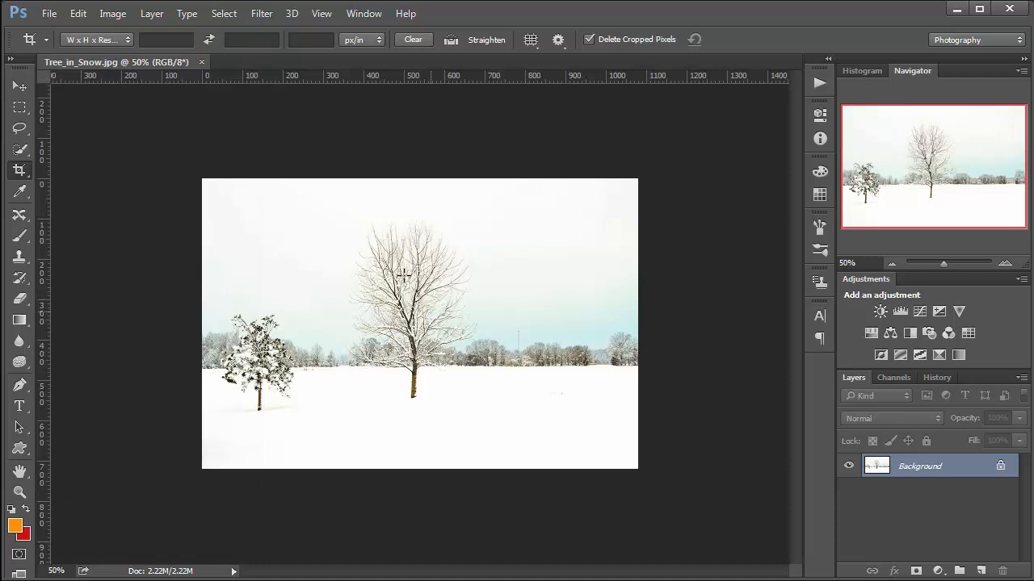
{"action": "left_click", "coordinate": [933, 378]}
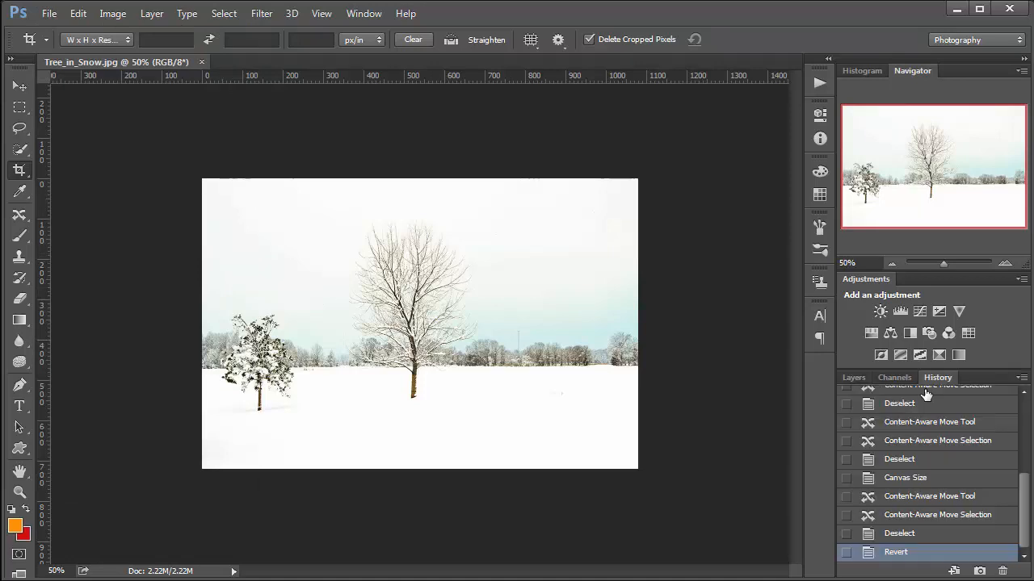
{"action": "left_click", "coordinate": [854, 377]}
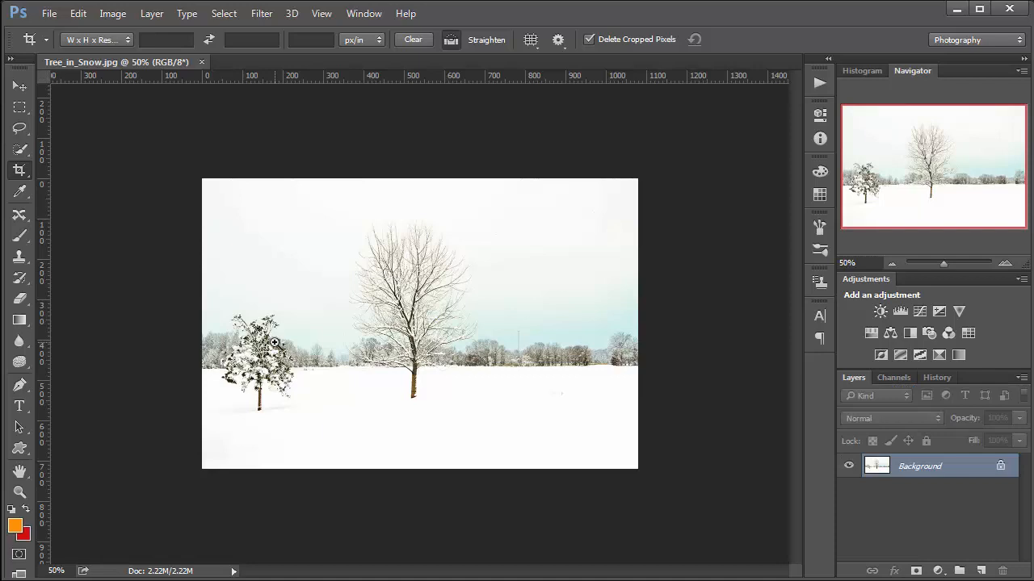
Draw a freehand lasso selection closely around the small snowy tree, including its trunk
{"action": "left_click", "coordinate": [274, 343], "text": "ctrl"}
{"action": "left_click", "coordinate": [244, 353], "text": "ctrl"}
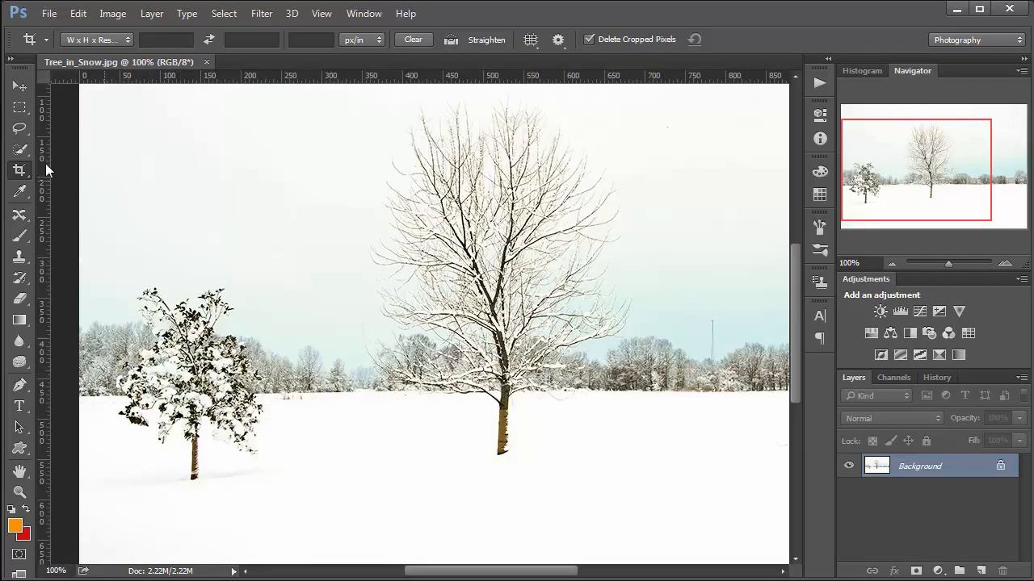
{"action": "left_click", "coordinate": [19, 128]}
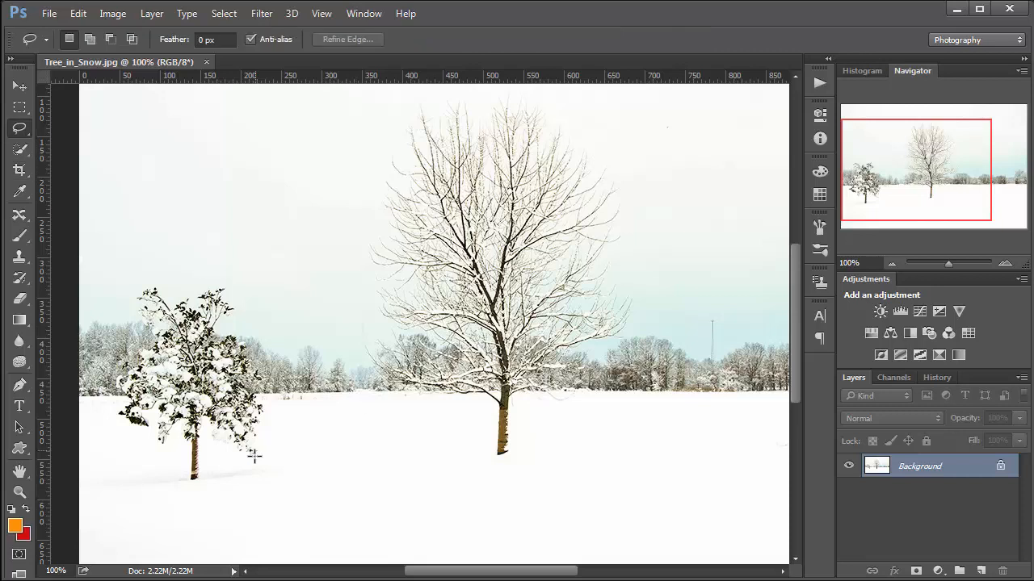
{"action": "mouse_move", "coordinate": [254, 457]}
{"action": "left_mouse_down"}
{"action": "mouse_move", "coordinate": [272, 412]}
{"action": "mouse_move", "coordinate": [252, 346]}
{"action": "mouse_move", "coordinate": [225, 331]}
{"action": "mouse_move", "coordinate": [236, 301]}
{"action": "mouse_move", "coordinate": [227, 287]}
{"action": "mouse_move", "coordinate": [136, 287]}
{"action": "mouse_move", "coordinate": [143, 336]}
{"action": "mouse_move", "coordinate": [106, 416]}
{"action": "mouse_move", "coordinate": [165, 455]}
{"action": "mouse_move", "coordinate": [181, 449]}
{"action": "mouse_move", "coordinate": [183, 472]}
{"action": "mouse_move", "coordinate": [201, 484]}
{"action": "mouse_move", "coordinate": [209, 457]}
{"action": "mouse_move", "coordinate": [259, 461]}
{"action": "left_mouse_up"}
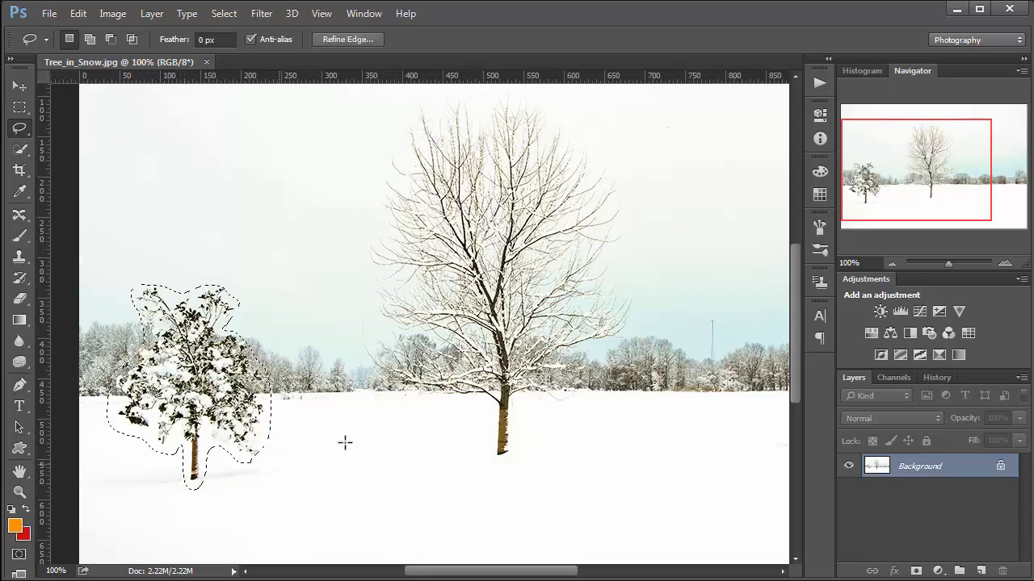
Fill the small tree's selection using Content-Aware with Color Adaptation, Normal mode and 100% opacity, and deselect
{"action": "left_click", "coordinate": [78, 14]}
{"action": "left_click", "coordinate": [33, 239]}
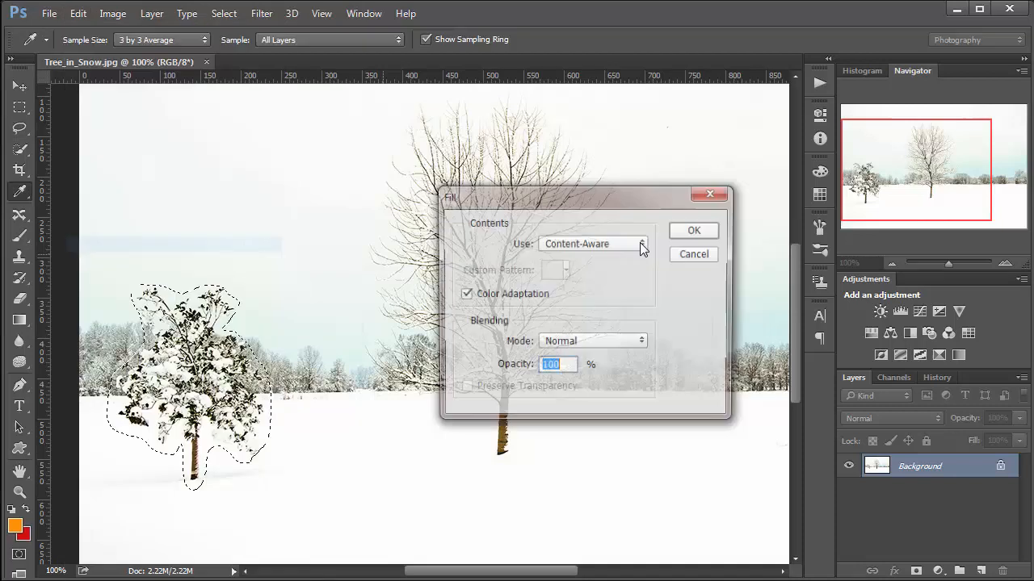
{"action": "left_click", "coordinate": [696, 233]}
{"action": "key", "text": "ctrl+d"}
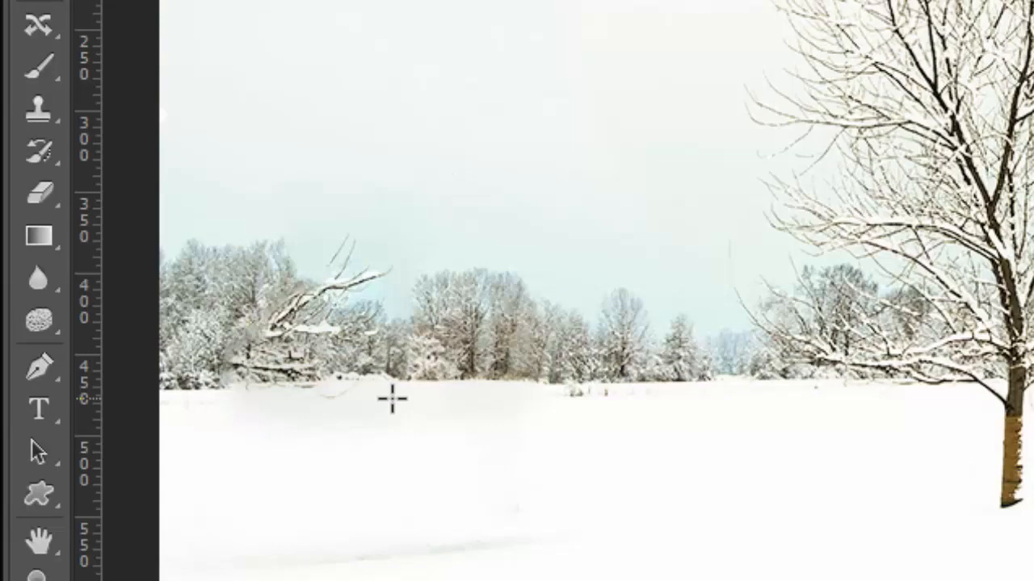
Undo the deselection and the content-aware fill of the small tree
{"action": "key", "text": "ctrl+alt+z"}
{"action": "key", "text": "ctrl+alt+z"}
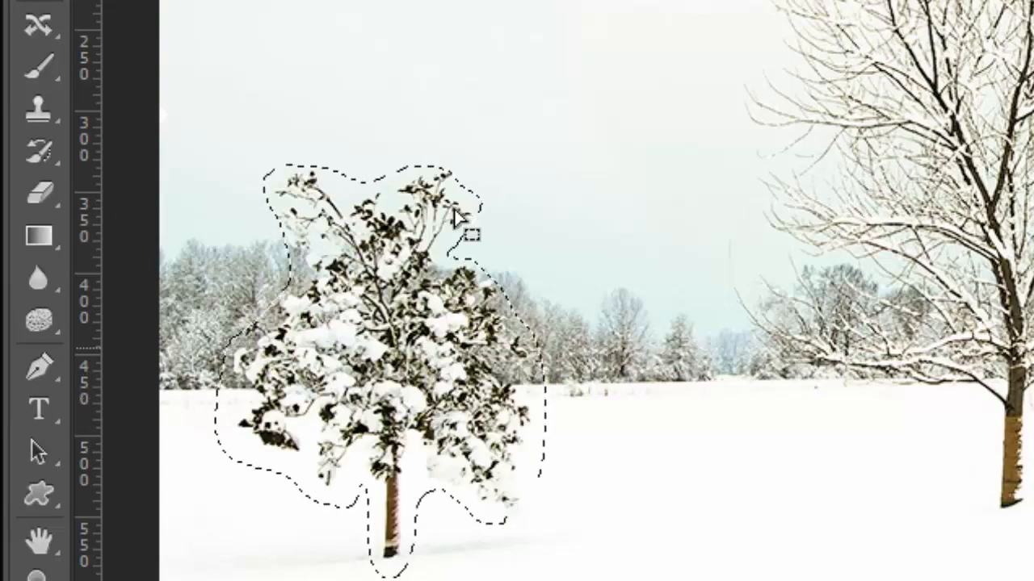
{"action": "key", "text": "alt+e"}
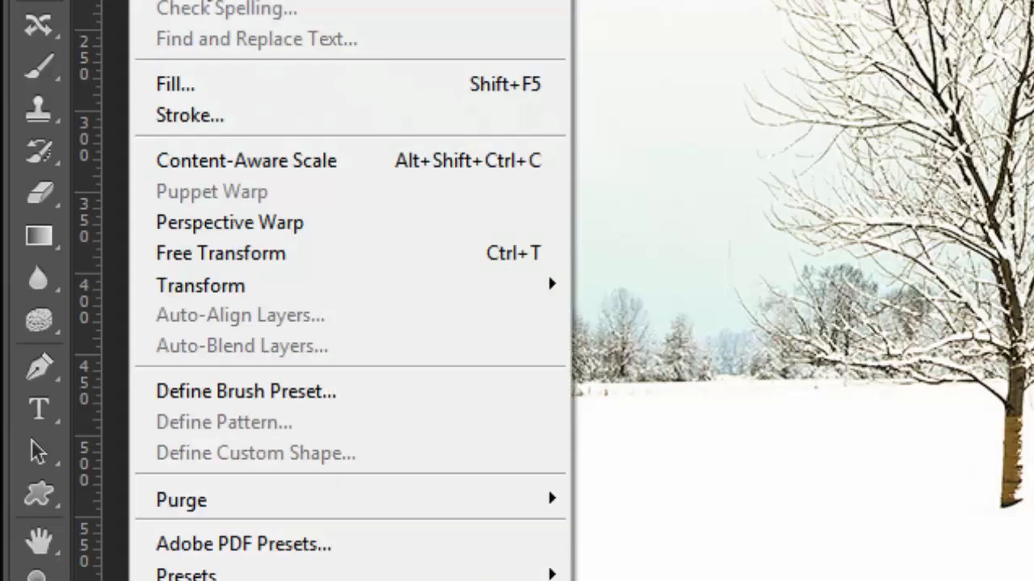
{"action": "left_click", "coordinate": [712, 103]}
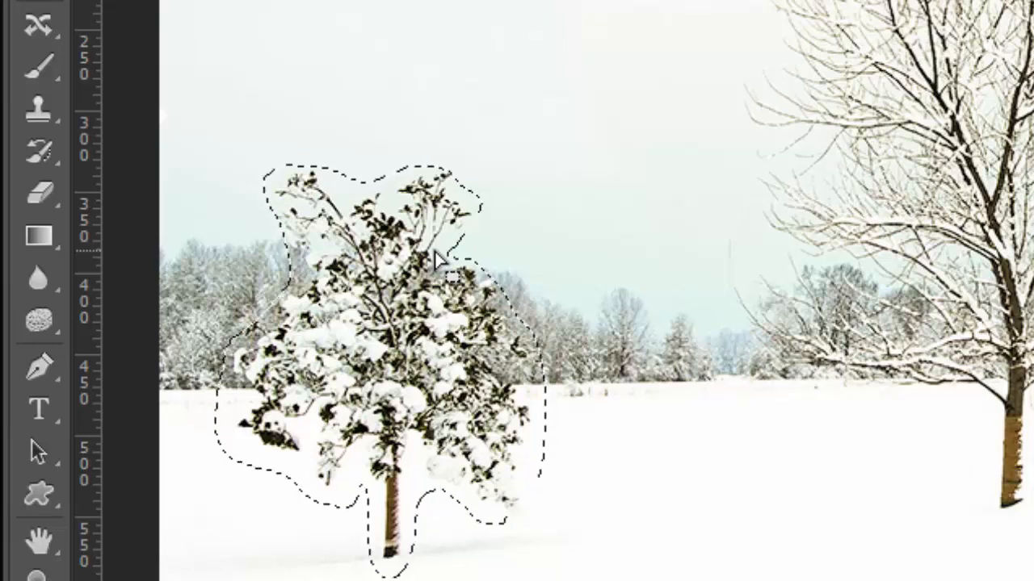
Hide the selection outline around the small tree while keeping the selection active
{"action": "key", "text": "ctrl+d"}
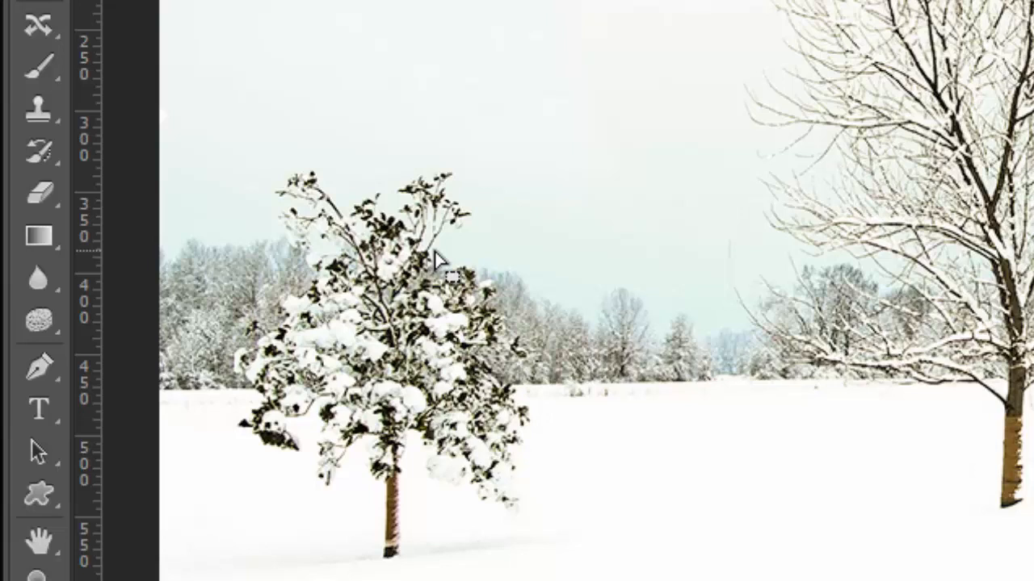
{"action": "key", "text": "ctrl+h"}
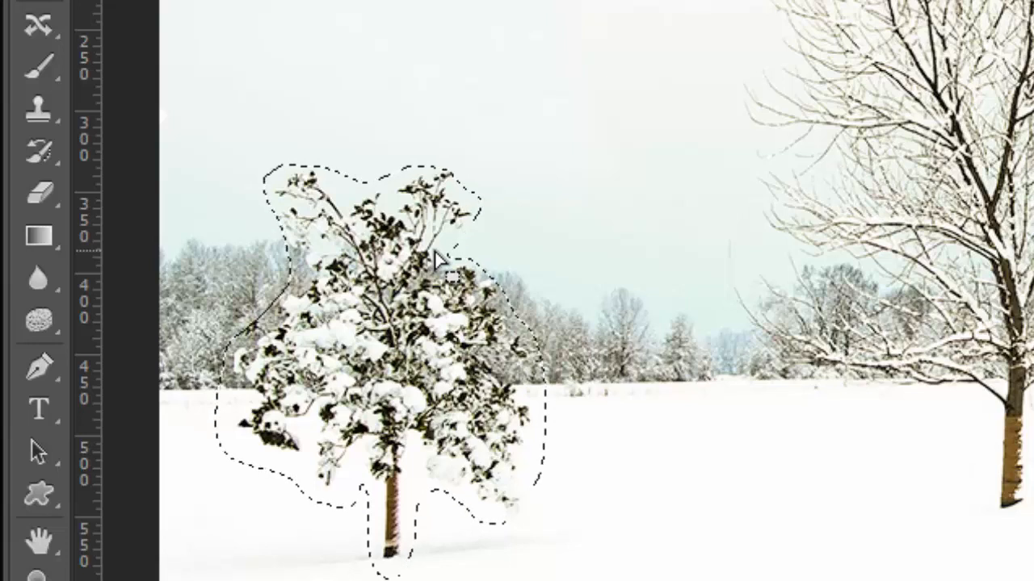
{"action": "key", "text": "ctrl+h"}
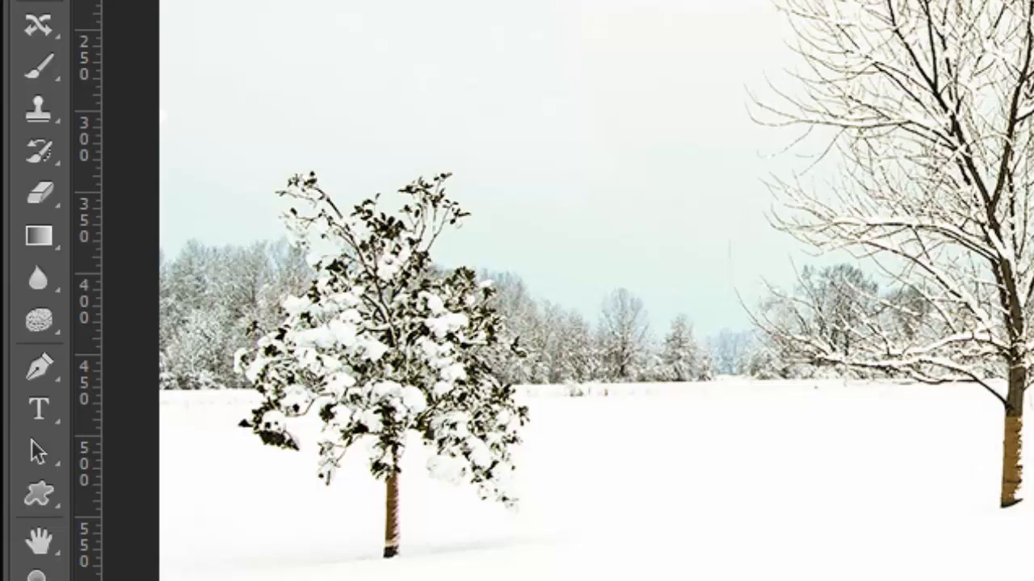
Try a content-aware fill on the small tree with its selection outline hidden, and undo it
{"action": "left_click", "coordinate": [91, 0]}
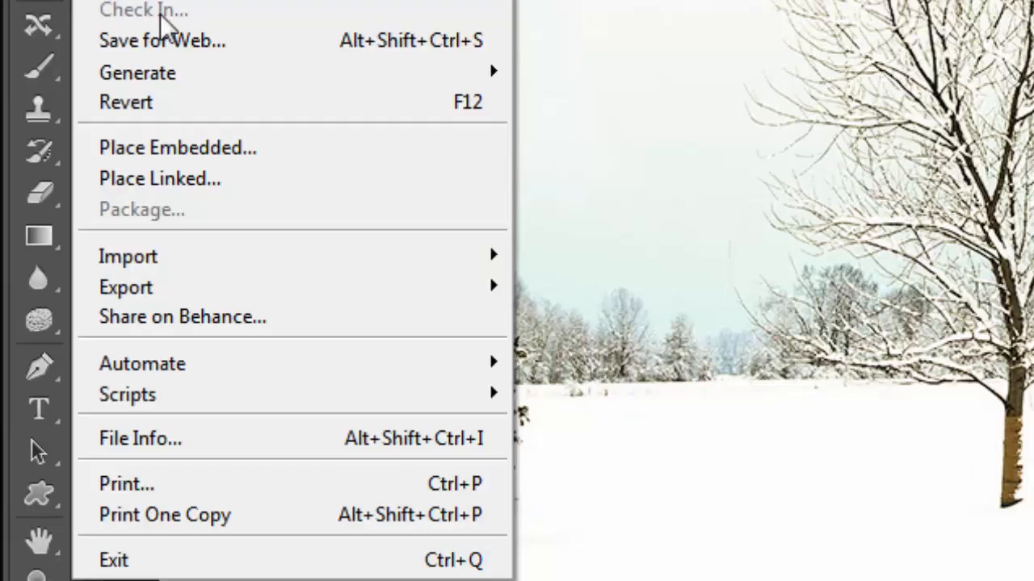
{"action": "mouse_move", "coordinate": [158, 1]}
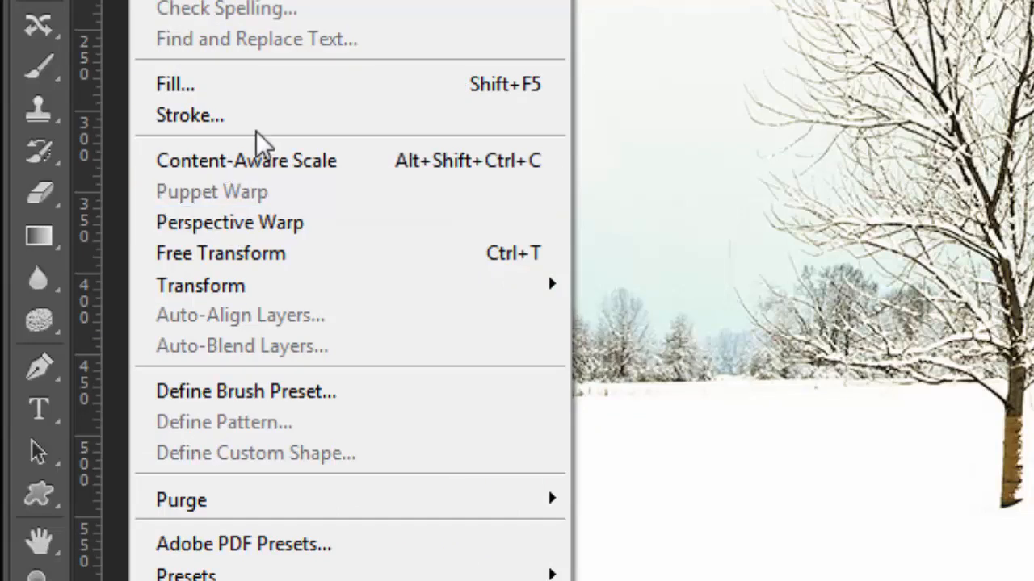
{"action": "left_click", "coordinate": [233, 91]}
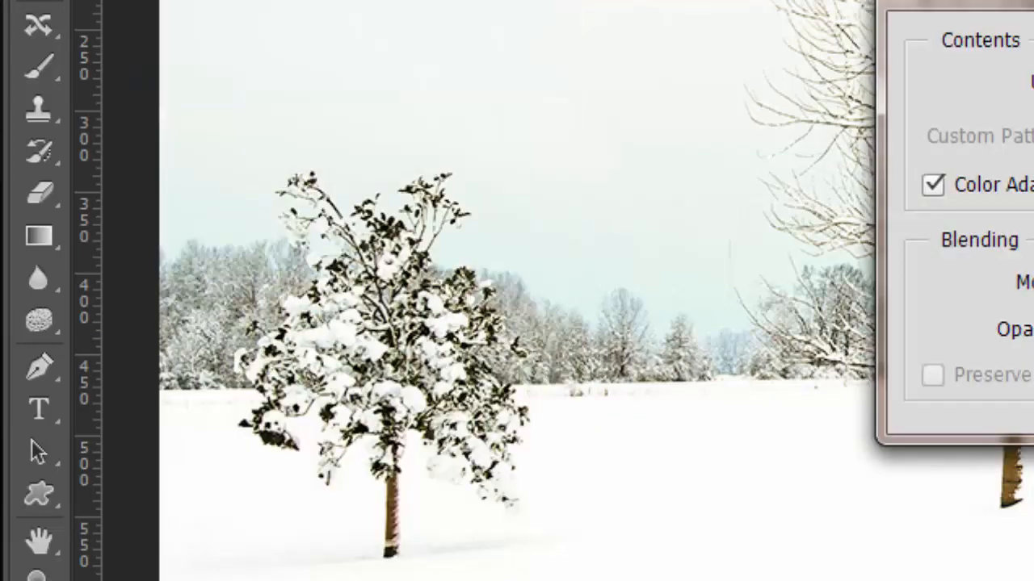
{"action": "key", "text": "Return"}
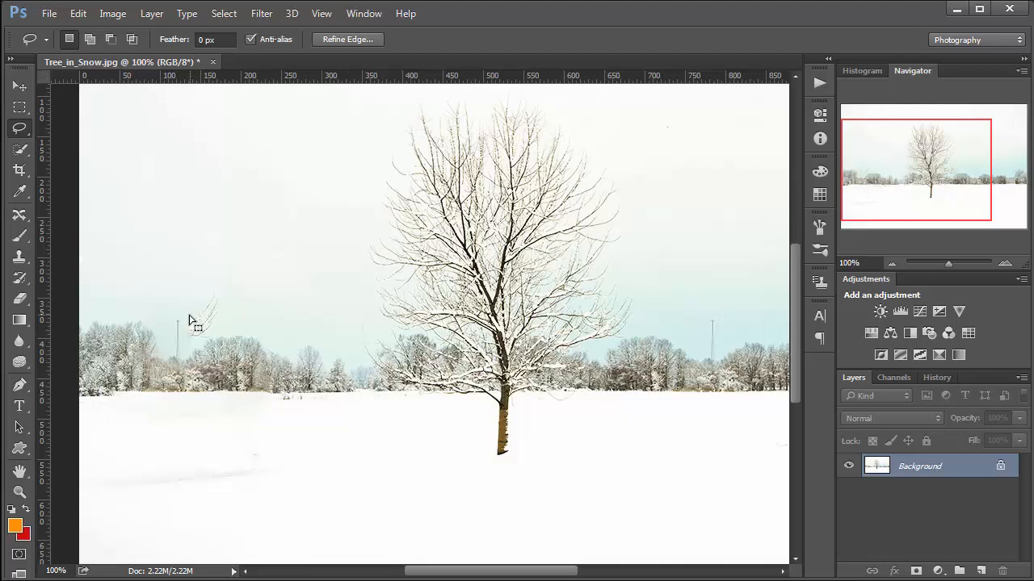
{"action": "key", "text": "ctrl+alt+z"}
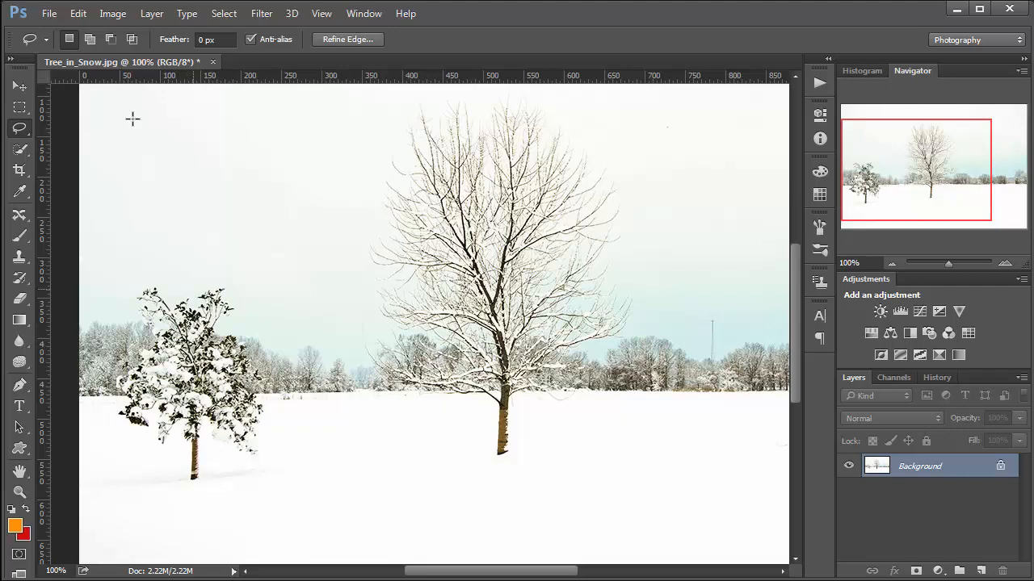
Fill the hidden selection around the small tree using Content-Aware
{"action": "left_click", "coordinate": [79, 15]}
{"action": "left_click", "coordinate": [267, 245]}
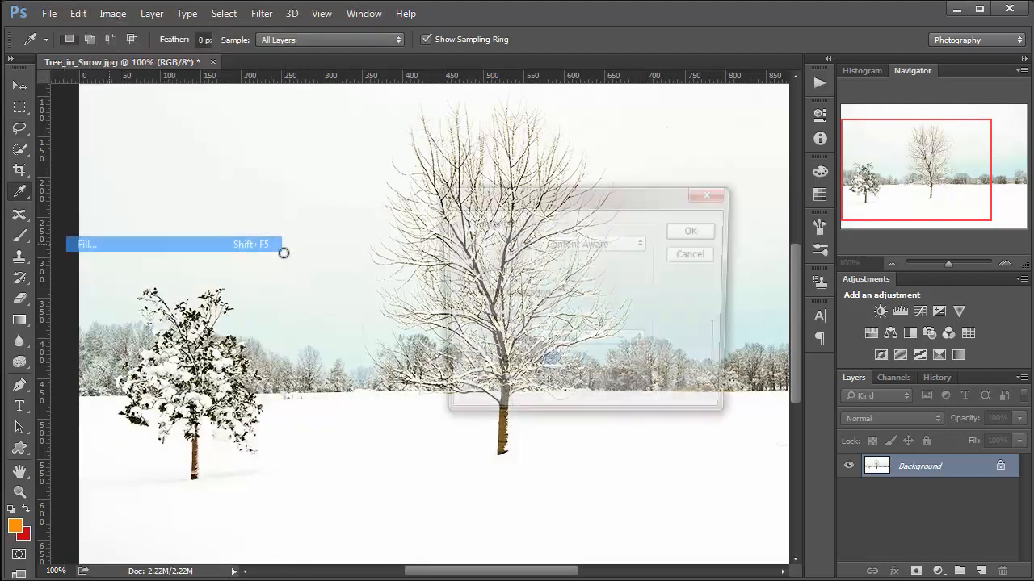
{"action": "left_click", "coordinate": [689, 232]}
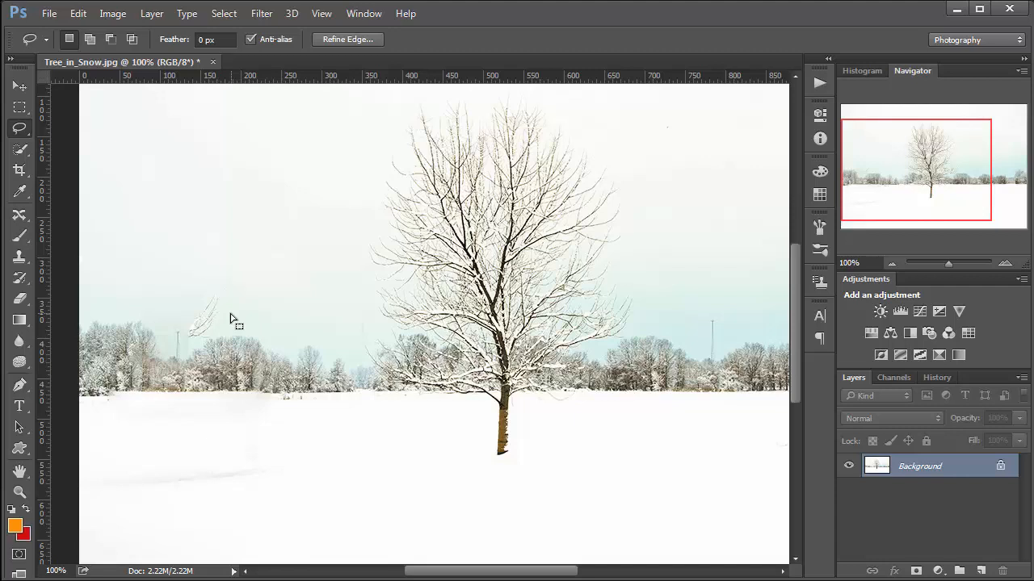
Undo the last content-aware fill, clear the hidden selection, and draw a new lasso selection around the small tree
{"action": "key", "text": "ctrl+z"}
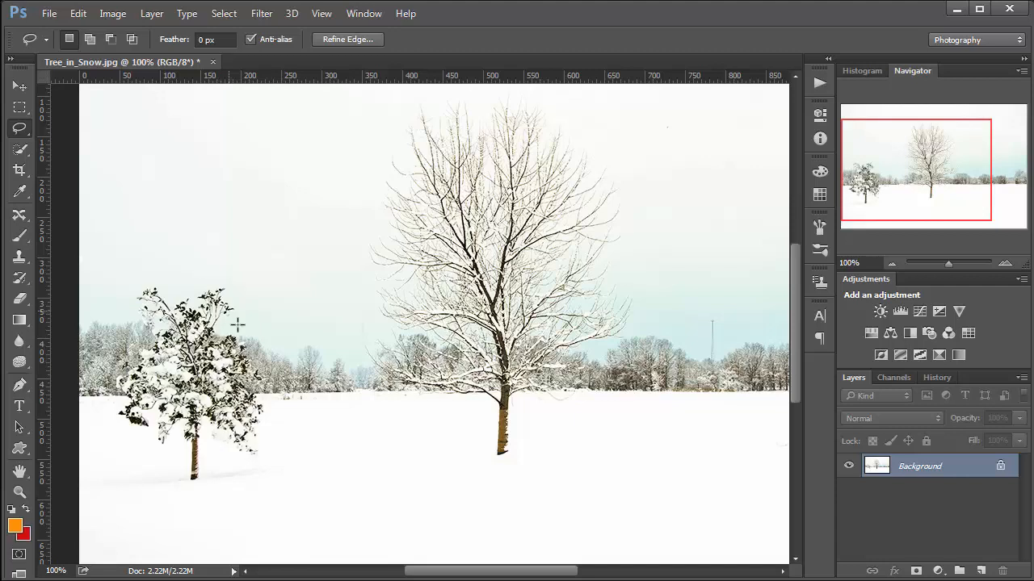
{"action": "key", "text": "ctrl+d"}
{"action": "mouse_move", "coordinate": [237, 319]}
{"action": "left_mouse_down"}
{"action": "mouse_move", "coordinate": [222, 283]}
{"action": "mouse_move", "coordinate": [176, 294]}
{"action": "mouse_move", "coordinate": [142, 281]}
{"action": "mouse_move", "coordinate": [134, 294]}
{"action": "mouse_move", "coordinate": [141, 329]}
{"action": "mouse_move", "coordinate": [127, 358]}
{"action": "mouse_move", "coordinate": [126, 431]}
{"action": "mouse_move", "coordinate": [179, 470]}
{"action": "mouse_move", "coordinate": [186, 495]}
{"action": "mouse_move", "coordinate": [273, 455]}
{"action": "mouse_move", "coordinate": [267, 462]}
{"action": "mouse_move", "coordinate": [275, 371]}
{"action": "mouse_move", "coordinate": [241, 323]}
{"action": "left_mouse_up"}
Fill the new selection around the small tree using Content-Aware with Normal blending at 100% opacity, and deselect
{"action": "left_click", "coordinate": [77, 12]}
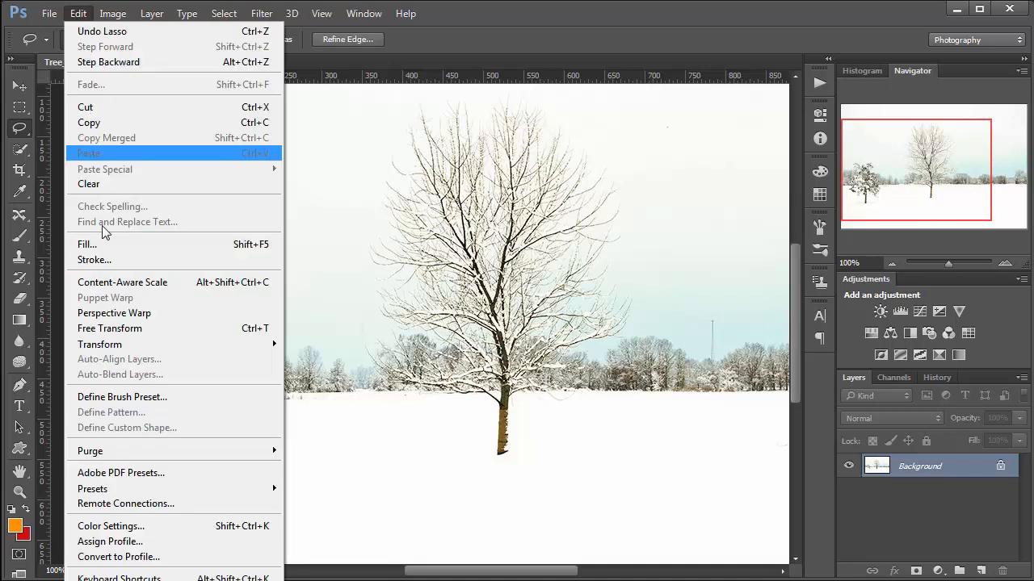
{"action": "left_click", "coordinate": [113, 242]}
{"action": "left_click", "coordinate": [693, 230]}
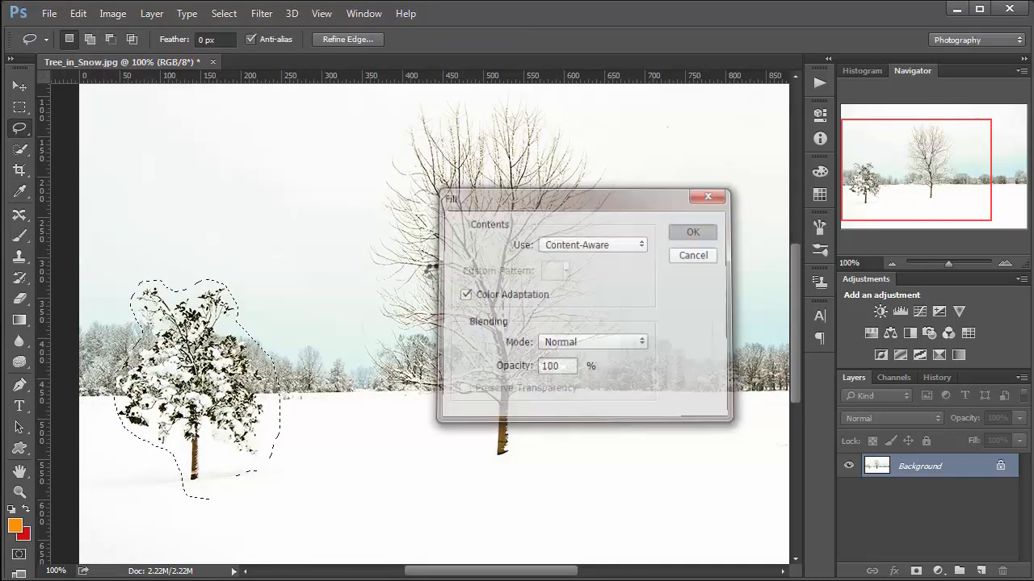
{"action": "key", "text": "ctrl+d"}
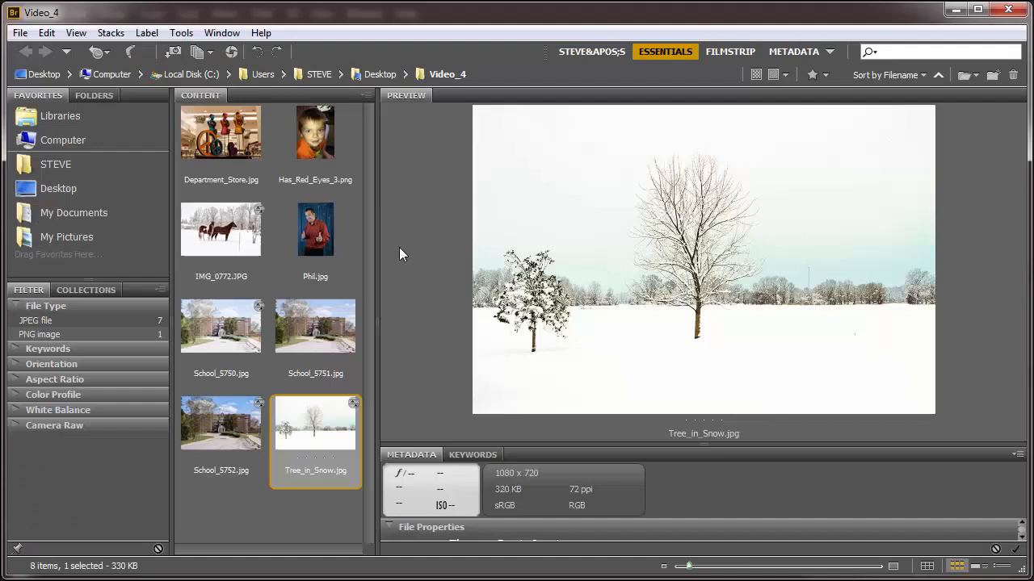
Switch to Bridge and open the portrait of the man in the red shirt in Camera Raw
{"action": "left_click", "coordinate": [315, 235]}
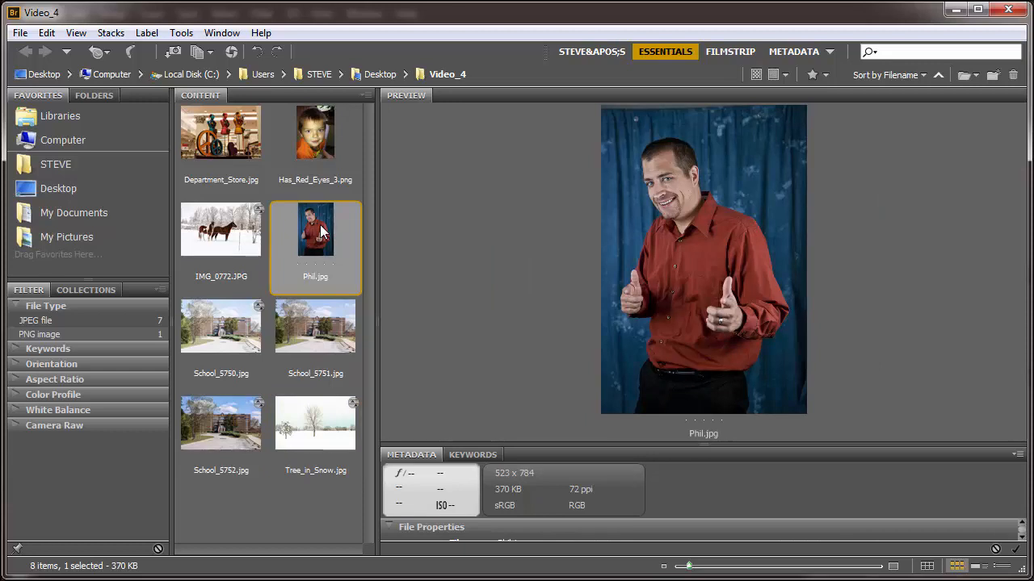
{"action": "double_click", "coordinate": [340, 224]}
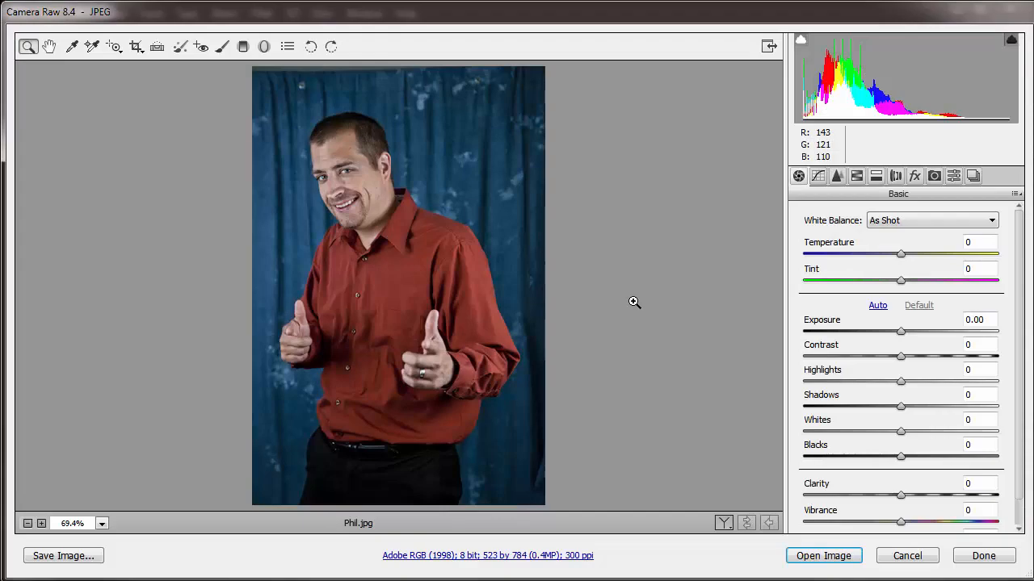
Adjust the portrait's white balance, setting Temperature to +6 and Tint to -11
{"action": "left_click", "coordinate": [912, 254]}
{"action": "left_click_drag", "start_coordinate": [912, 257], "coordinate": [907, 257]}
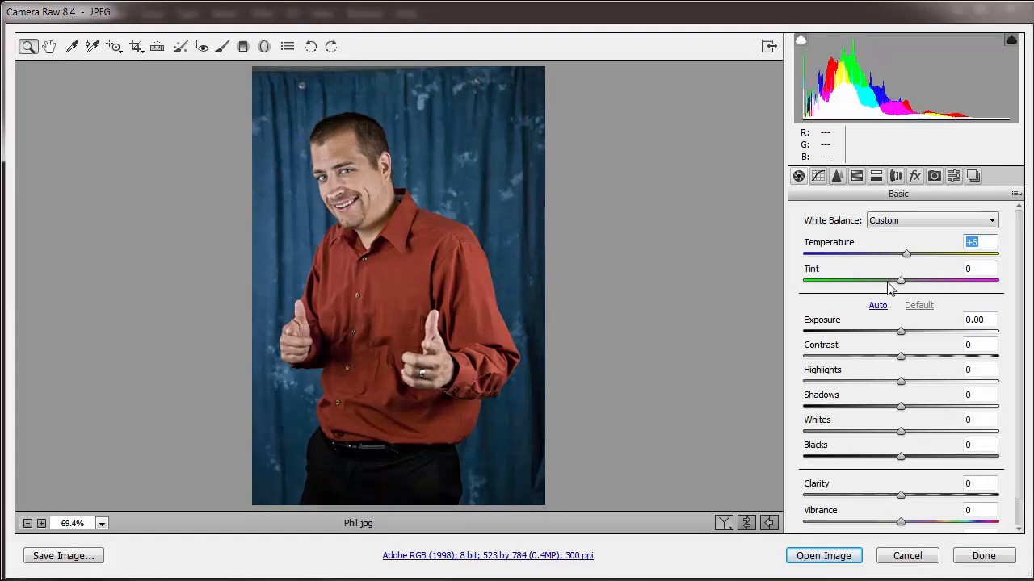
{"action": "left_click", "coordinate": [888, 282]}
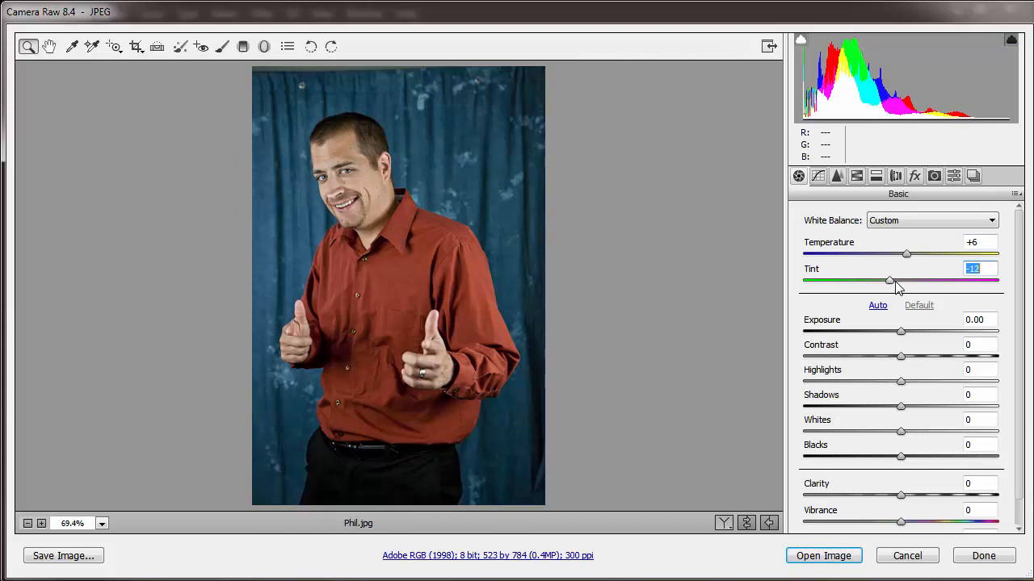
Set the portrait's Exposure to +0.60, Clarity to +12 and Vibrance to +23
{"action": "left_click_drag", "start_coordinate": [901, 332], "coordinate": [908, 335]}
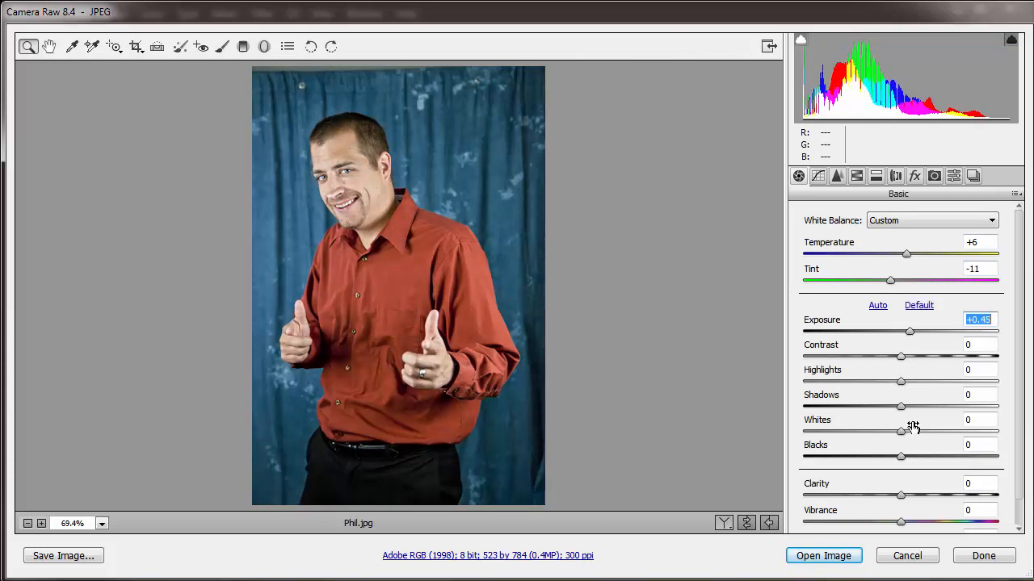
{"action": "left_click_drag", "start_coordinate": [901, 495], "coordinate": [924, 525]}
{"action": "left_click", "coordinate": [924, 522]}
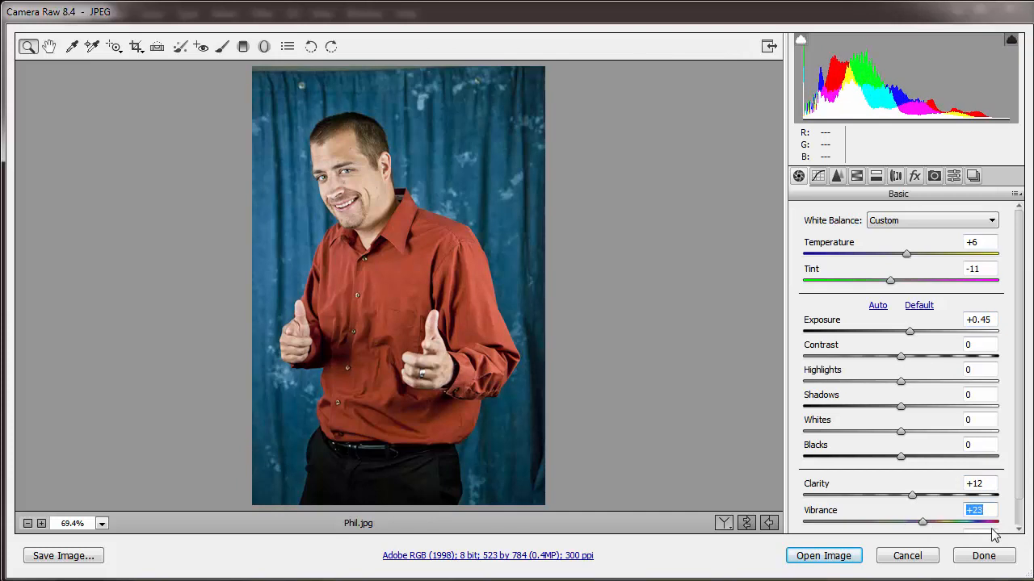
{"action": "left_click_drag", "start_coordinate": [1022, 499], "coordinate": [1019, 517]}
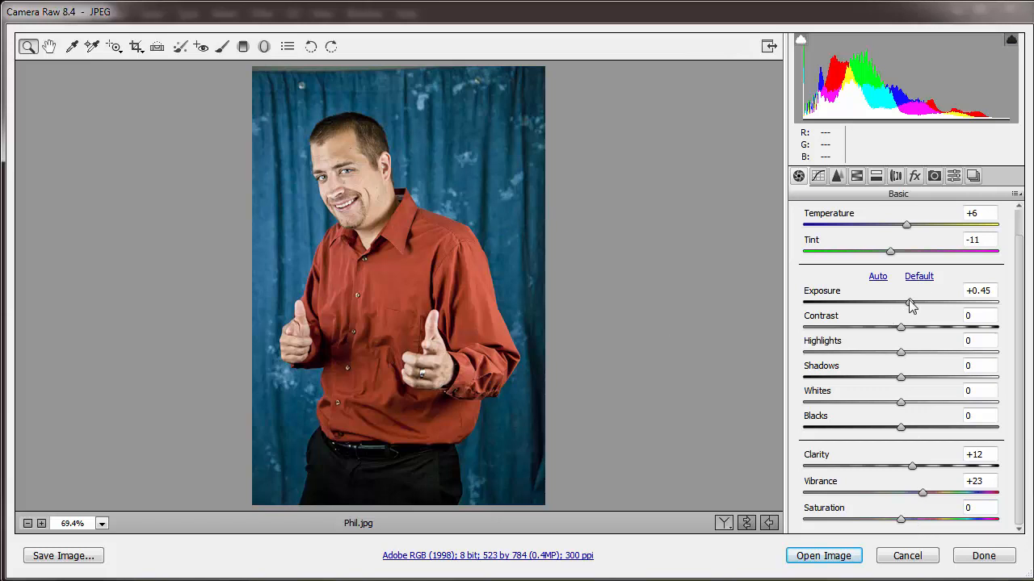
{"action": "left_click_drag", "start_coordinate": [908, 303], "coordinate": [912, 306]}
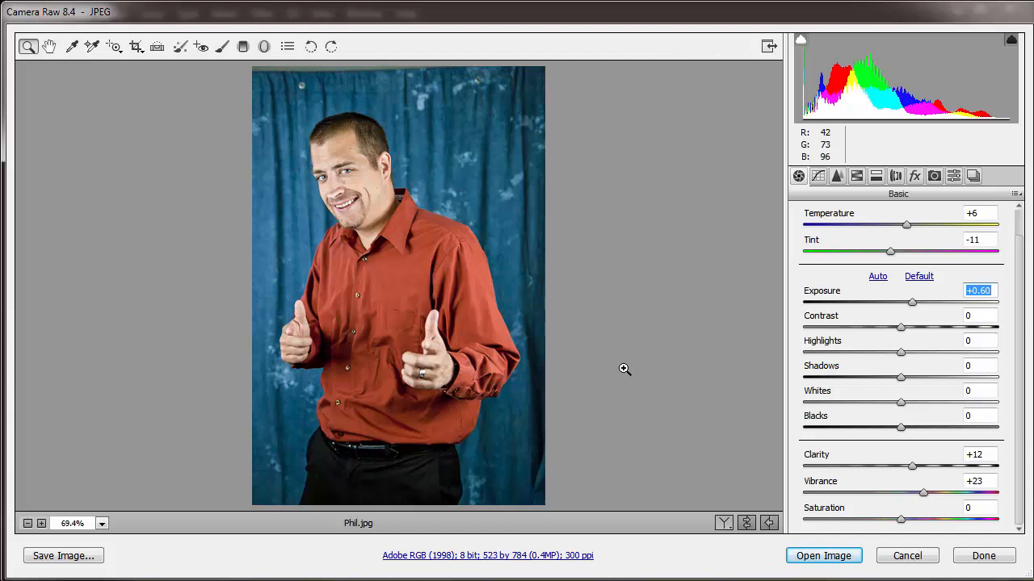
Check the adjusted portrait at 100% magnification and open it in Photoshop
{"action": "left_click", "coordinate": [822, 556]}
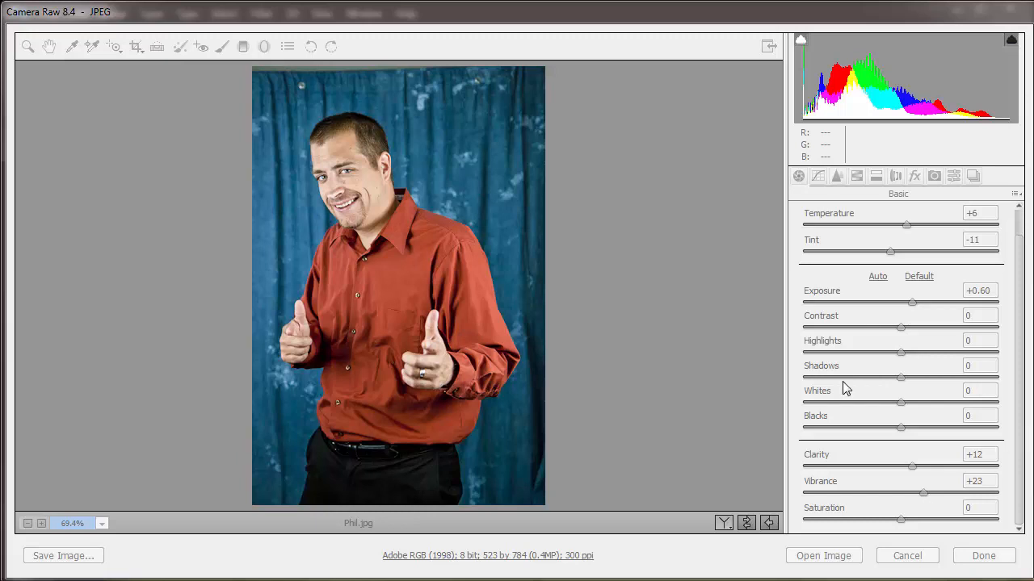
{"action": "left_click", "coordinate": [721, 379]}
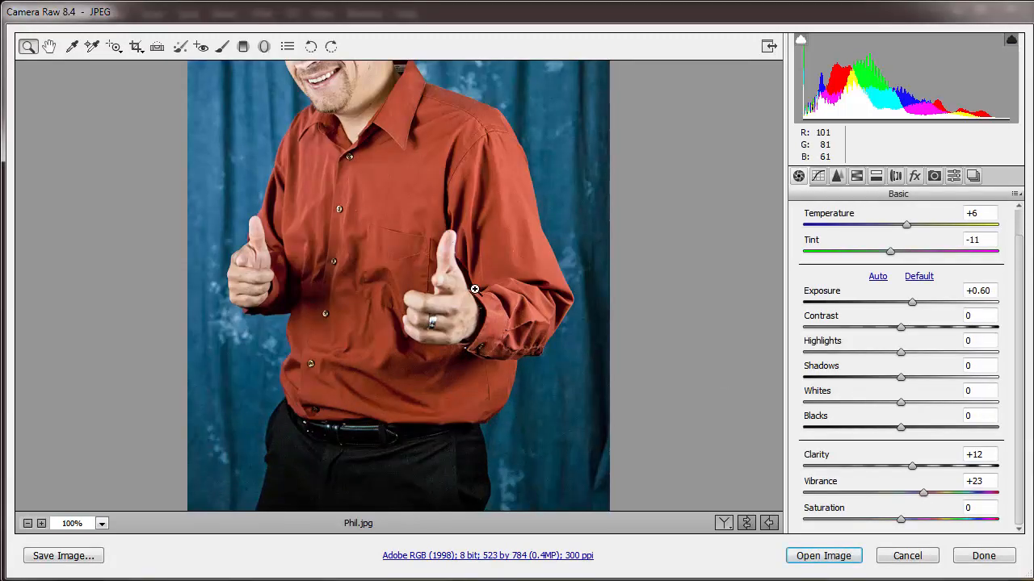
{"action": "scroll", "coordinate": [474, 289], "scroll_direction": "up", "scroll_amount": 3}
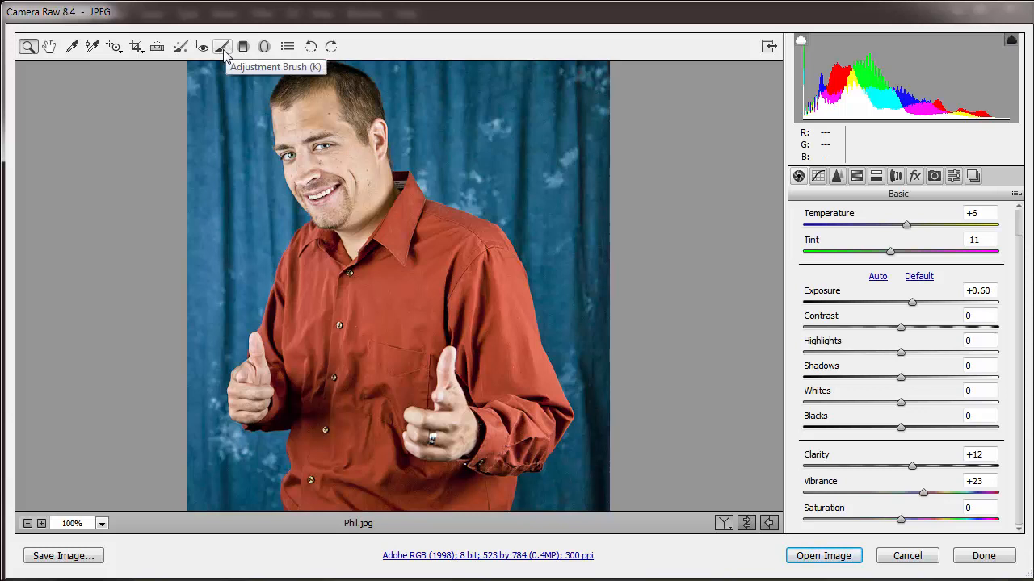
{"action": "left_click", "coordinate": [832, 553]}
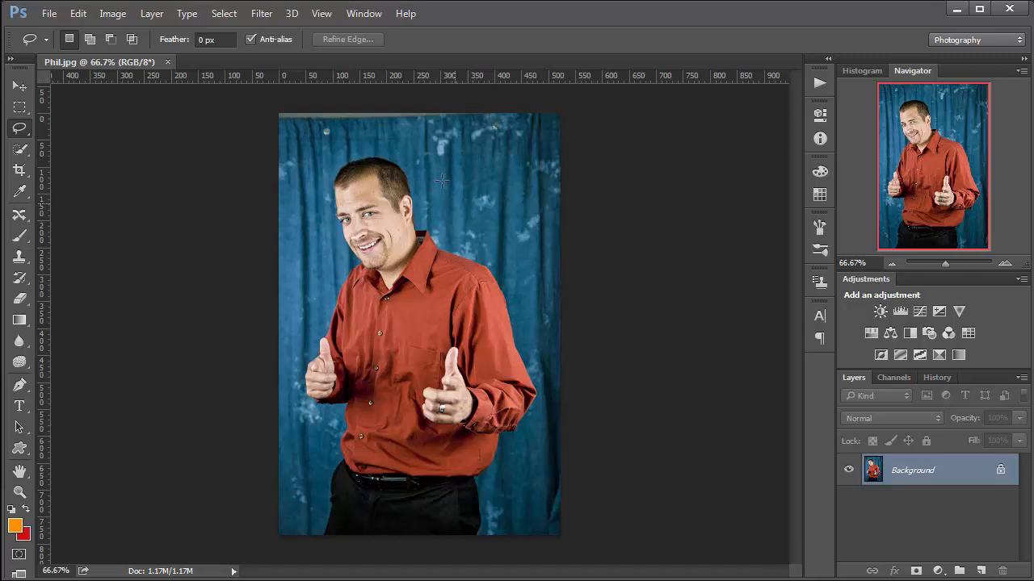
Draw a lasso selection around the iris of the green eye farther from the visible ear
{"action": "scroll", "coordinate": [366, 220], "scroll_direction": "up", "scroll_amount": 1}
{"action": "scroll", "coordinate": [366, 220], "scroll_direction": "up", "scroll_amount": 2}
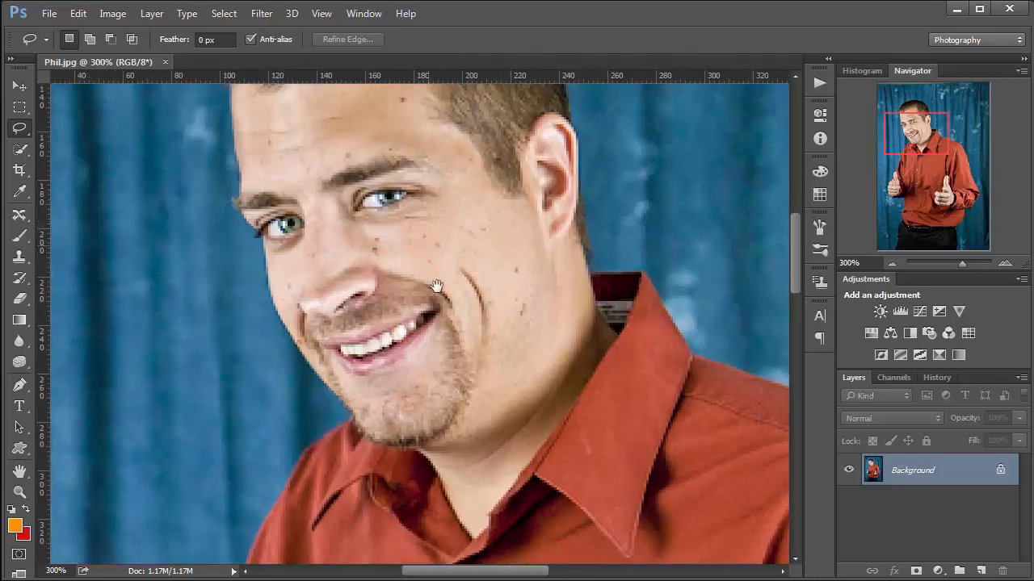
{"action": "left_click_drag", "start_coordinate": [396, 225], "coordinate": [404, 266]}
{"action": "scroll", "coordinate": [404, 266], "scroll_direction": "up", "scroll_amount": 1}
{"action": "scroll", "coordinate": [403, 266], "scroll_direction": "up", "scroll_amount": 1}
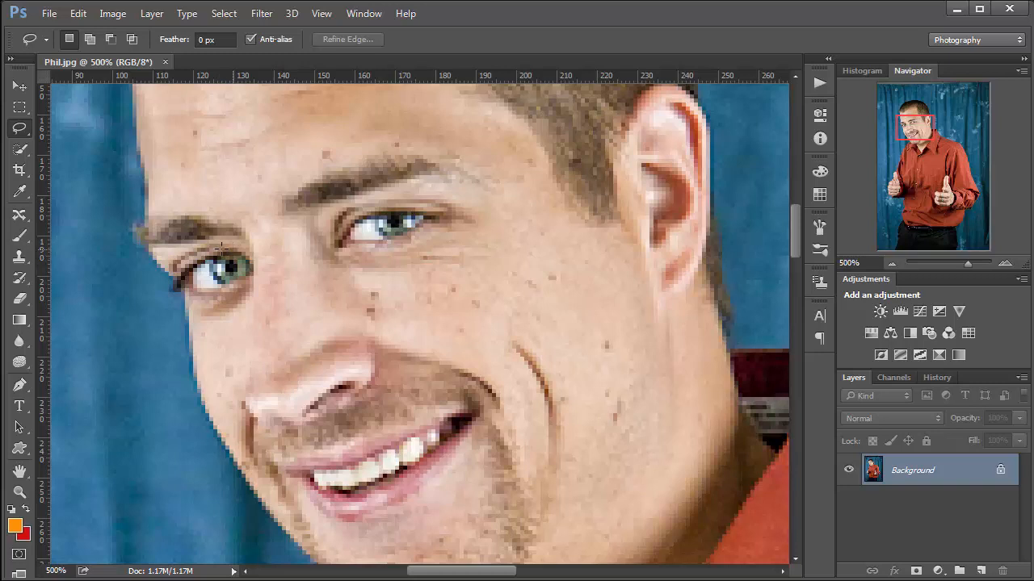
{"action": "mouse_move", "coordinate": [221, 248]}
{"action": "left_mouse_down"}
{"action": "mouse_move", "coordinate": [206, 266]}
{"action": "mouse_move", "coordinate": [212, 282]}
{"action": "mouse_move", "coordinate": [232, 291]}
{"action": "mouse_move", "coordinate": [255, 280]}
{"action": "mouse_move", "coordinate": [249, 248]}
{"action": "mouse_move", "coordinate": [209, 247]}
{"action": "left_mouse_up"}
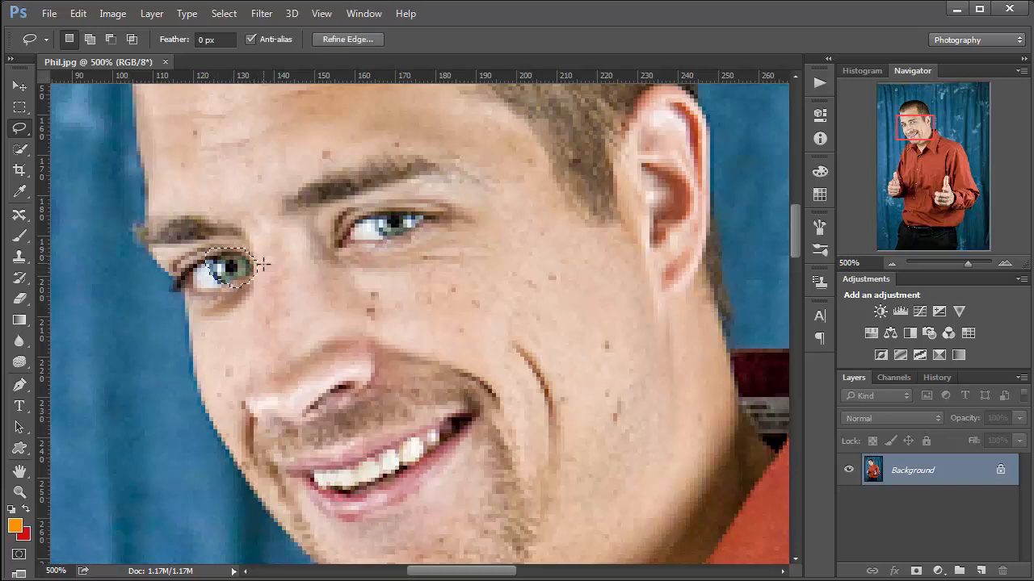
Subtract the surplus skin and eyelid areas around the iris from the selection
{"action": "key", "text": "alt"}
{"action": "key", "text": "alt"}
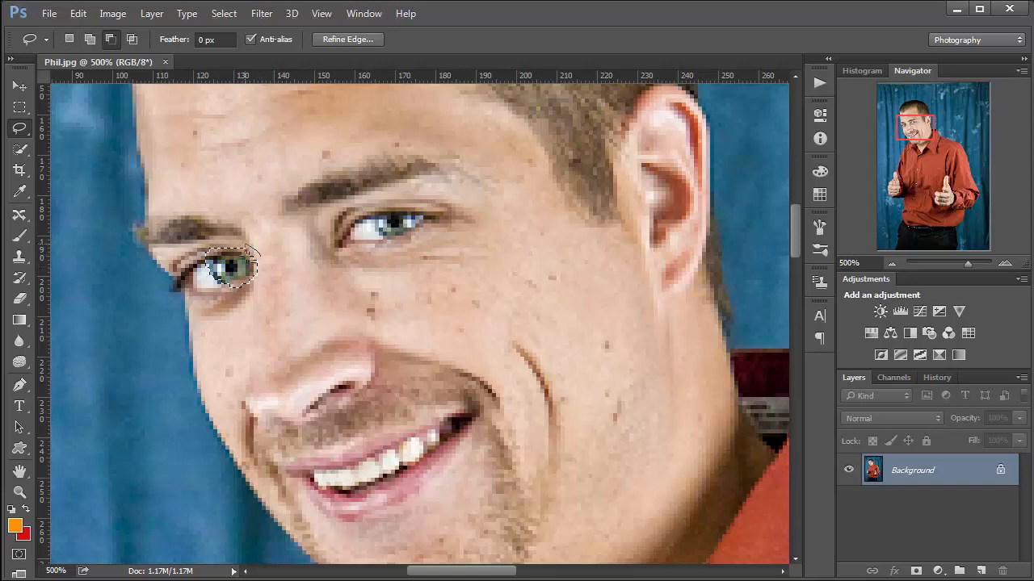
{"action": "mouse_move", "coordinate": [265, 259]}
{"action": "left_mouse_down"}
{"action": "mouse_move", "coordinate": [251, 282]}
{"action": "mouse_move", "coordinate": [274, 293]}
{"action": "left_mouse_up"}
{"action": "left_click_drag", "start_coordinate": [210, 236], "coordinate": [204, 247]}
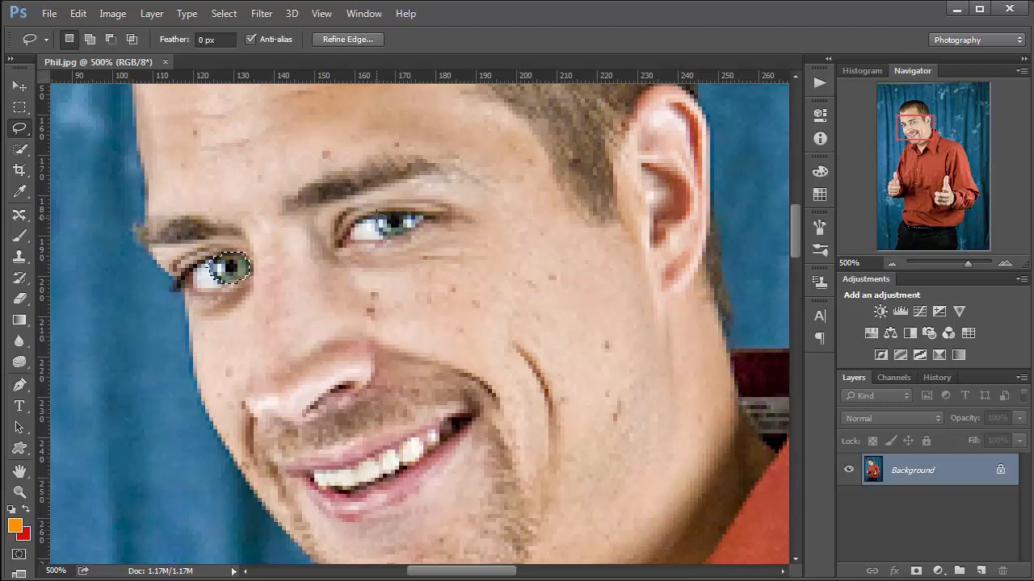
Add the iris of the eye nearer the ear to the existing selection
{"action": "key", "text": "shift"}
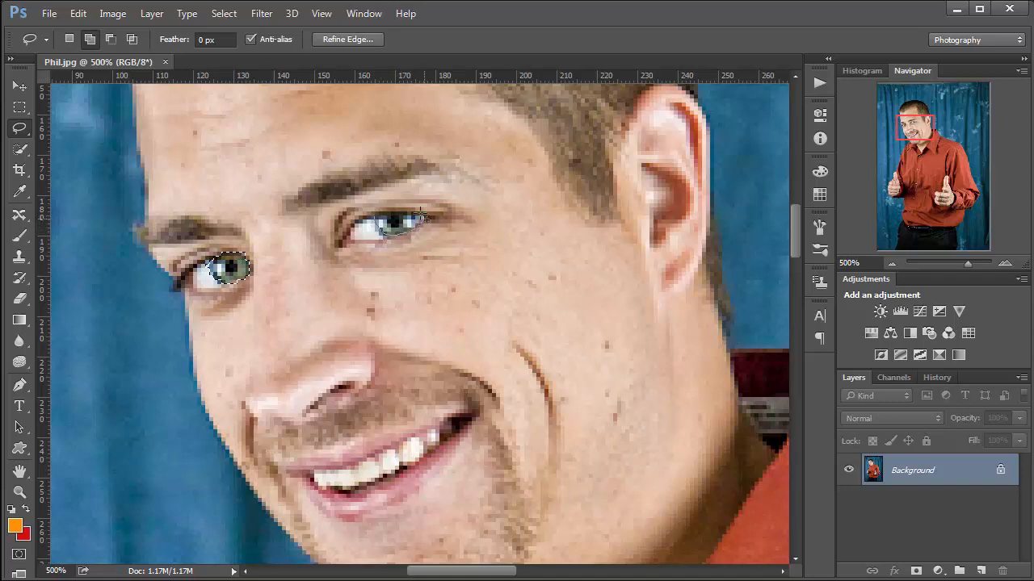
{"action": "mouse_move", "coordinate": [421, 216]}
{"action": "left_mouse_down"}
{"action": "mouse_move", "coordinate": [379, 211]}
{"action": "mouse_move", "coordinate": [368, 221]}
{"action": "mouse_move", "coordinate": [402, 240]}
{"action": "left_mouse_up"}
{"action": "key", "text": "alt"}
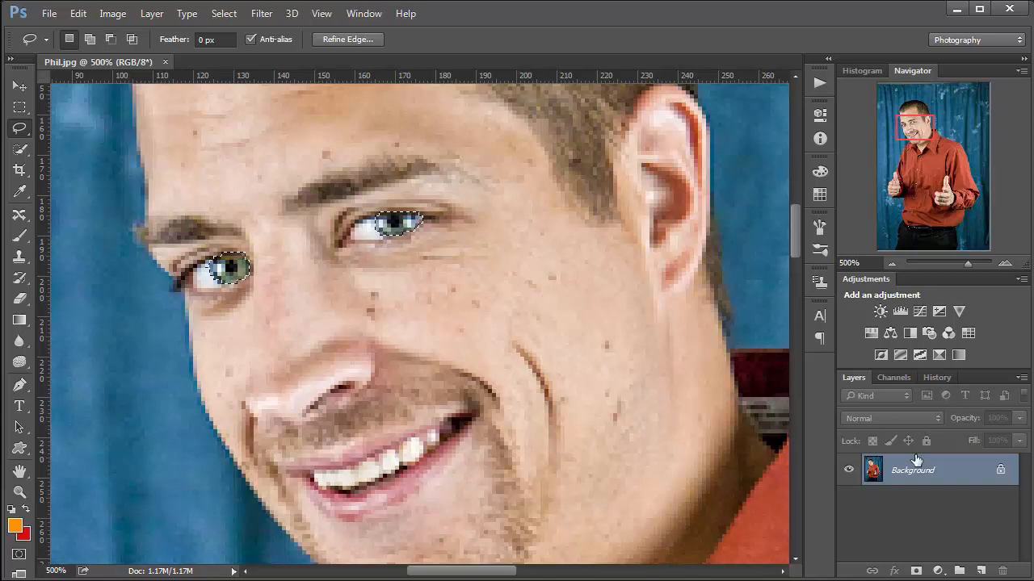
Copy both selected irises to a new layer and check it by briefly hiding the Background layer
{"action": "key", "text": "ctrl+j"}
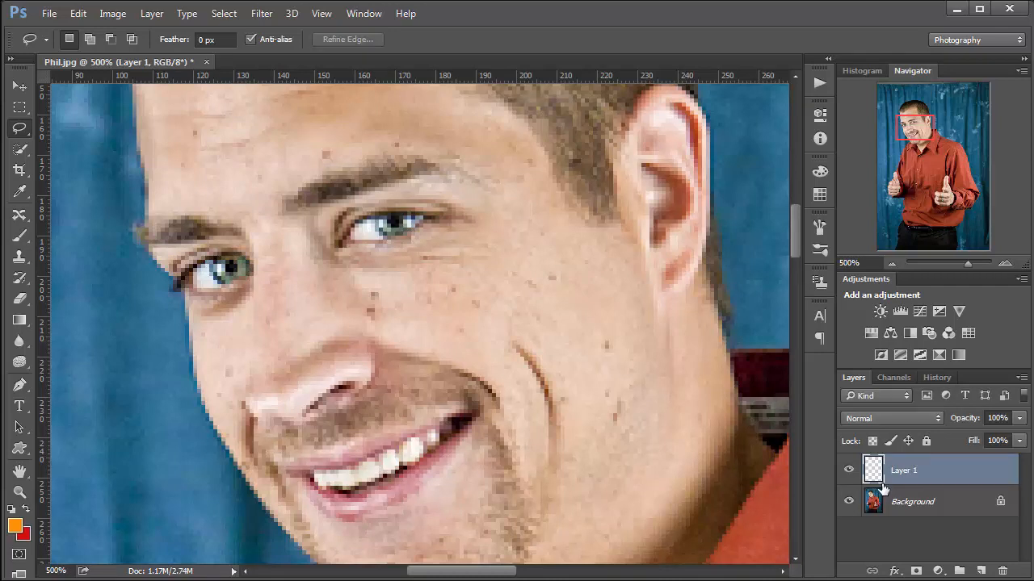
{"action": "left_click", "coordinate": [848, 502]}
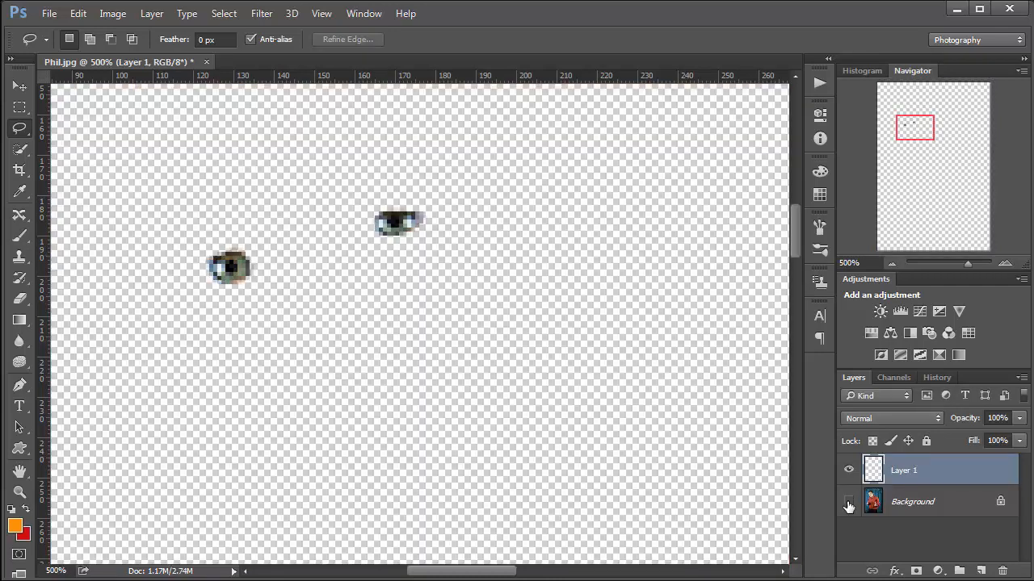
{"action": "left_click", "coordinate": [848, 502]}
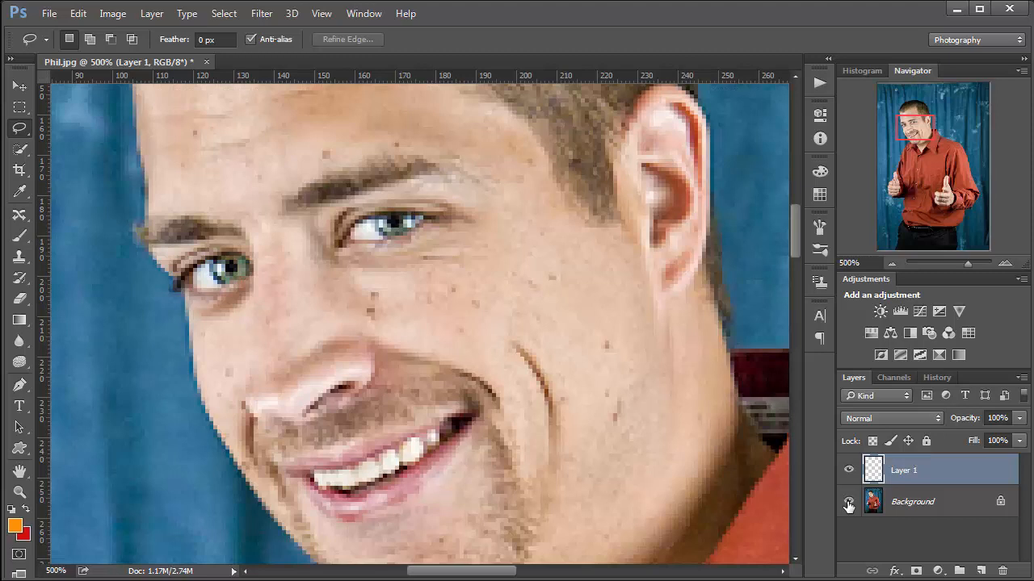
Open the Unsharp Mask filter for the iris layer and move its dialog clear of the eyes
{"action": "left_click", "coordinate": [260, 15]}
{"action": "mouse_move", "coordinate": [388, 268]}
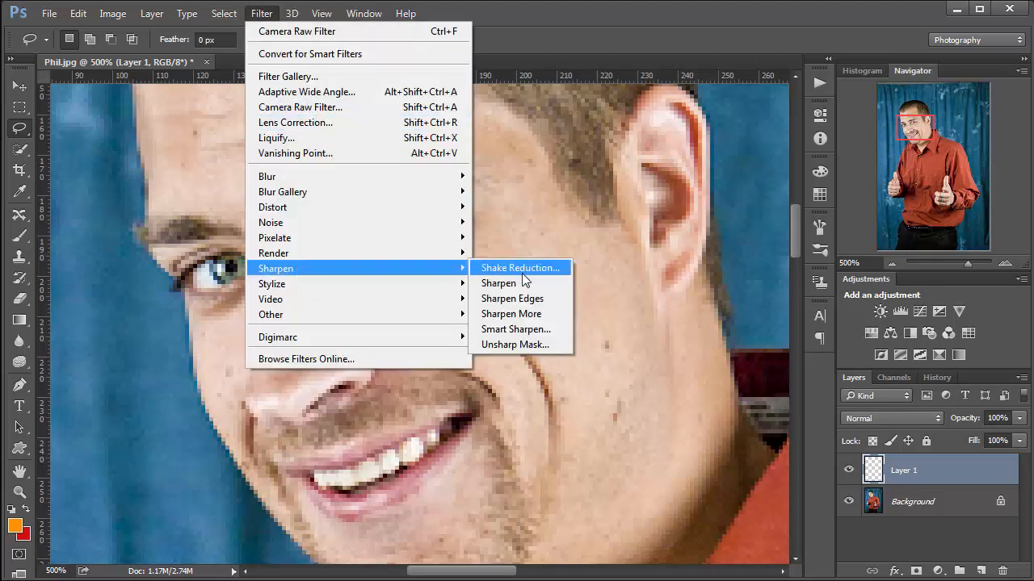
{"action": "left_click", "coordinate": [514, 344]}
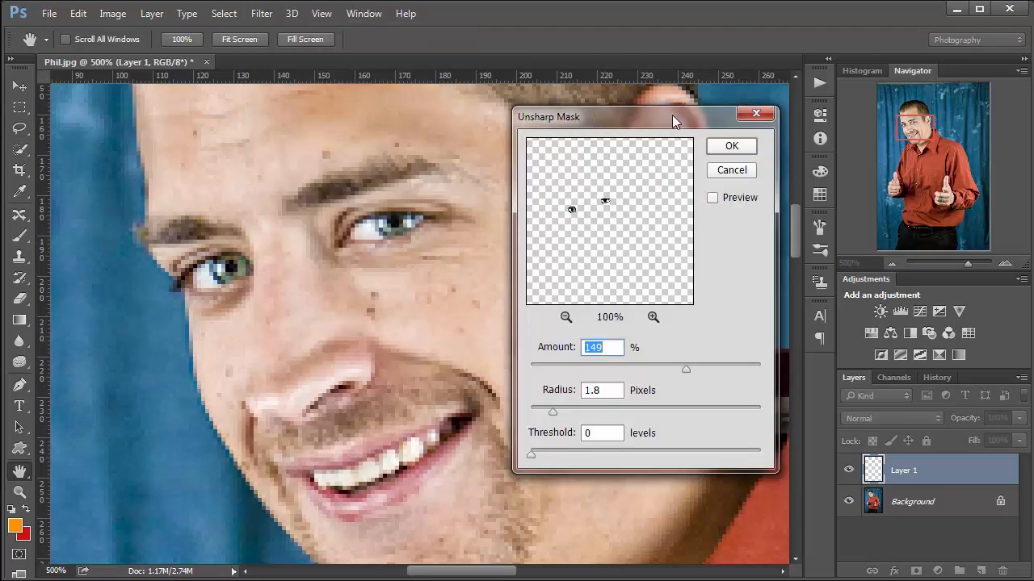
{"action": "left_click_drag", "start_coordinate": [672, 115], "coordinate": [760, 115]}
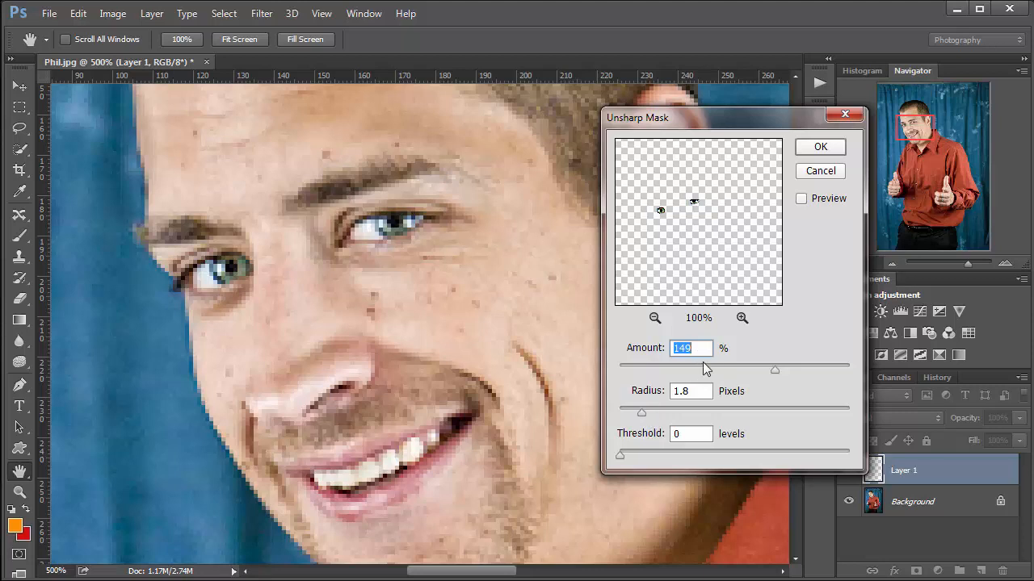
Try several Unsharp Mask amounts on the irises, ending at 20%
{"action": "left_click_drag", "start_coordinate": [702, 362], "coordinate": [622, 370]}
{"action": "left_click", "coordinate": [781, 368]}
{"action": "mouse_move", "coordinate": [635, 118]}
{"action": "left_mouse_down"}
{"action": "mouse_move", "coordinate": [523, 119]}
{"action": "mouse_move", "coordinate": [615, 122]}
{"action": "left_mouse_up"}
{"action": "mouse_move", "coordinate": [792, 371]}
{"action": "left_mouse_down"}
{"action": "mouse_move", "coordinate": [832, 383]}
{"action": "mouse_move", "coordinate": [806, 375]}
{"action": "left_mouse_up"}
{"action": "left_click", "coordinate": [624, 373]}
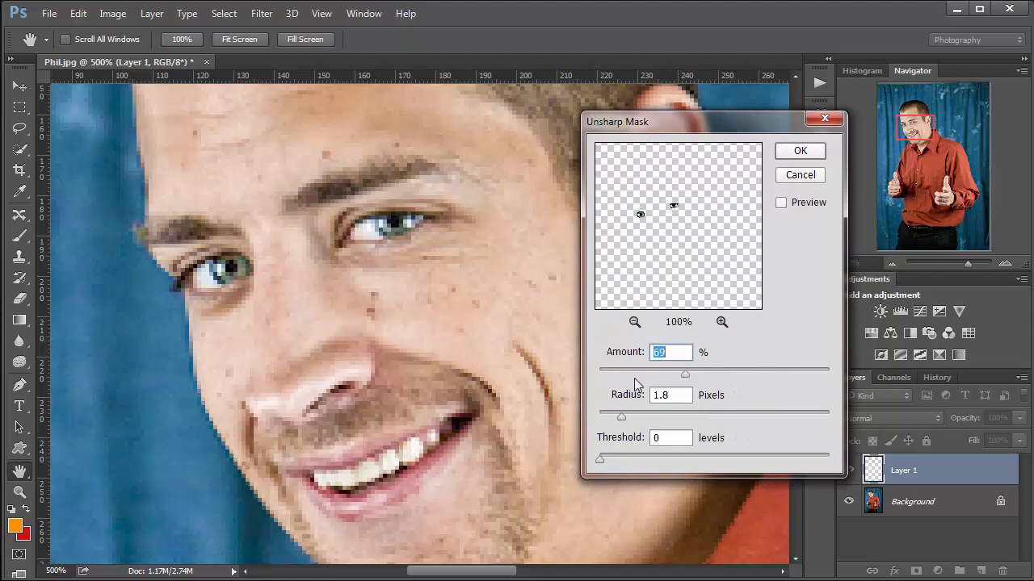
Apply Unsharp Mask to the irises with an amount of 222%, a radius of 13.2 pixels and a threshold of 66 levels
{"action": "left_click", "coordinate": [682, 454]}
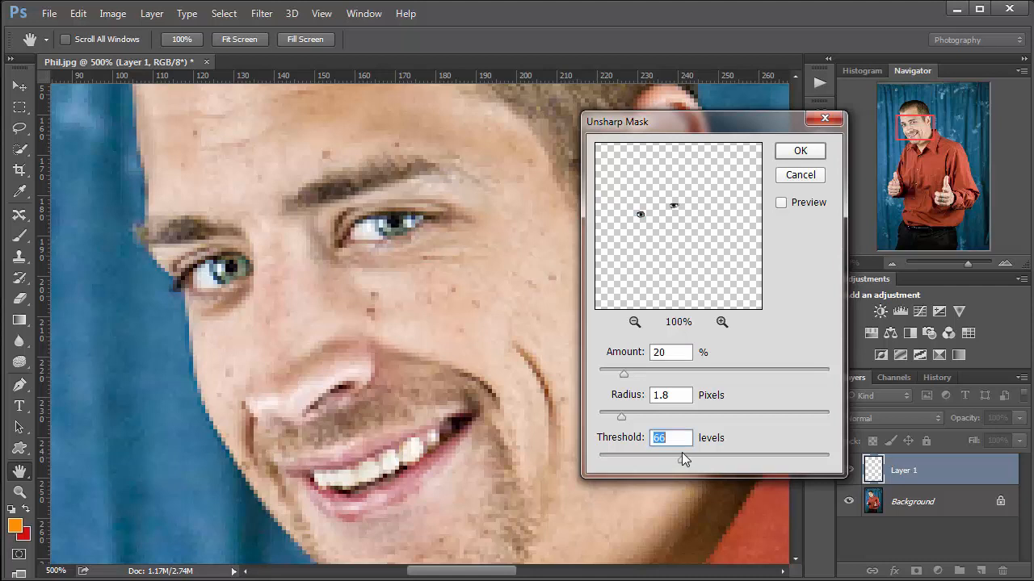
{"action": "left_click", "coordinate": [791, 369]}
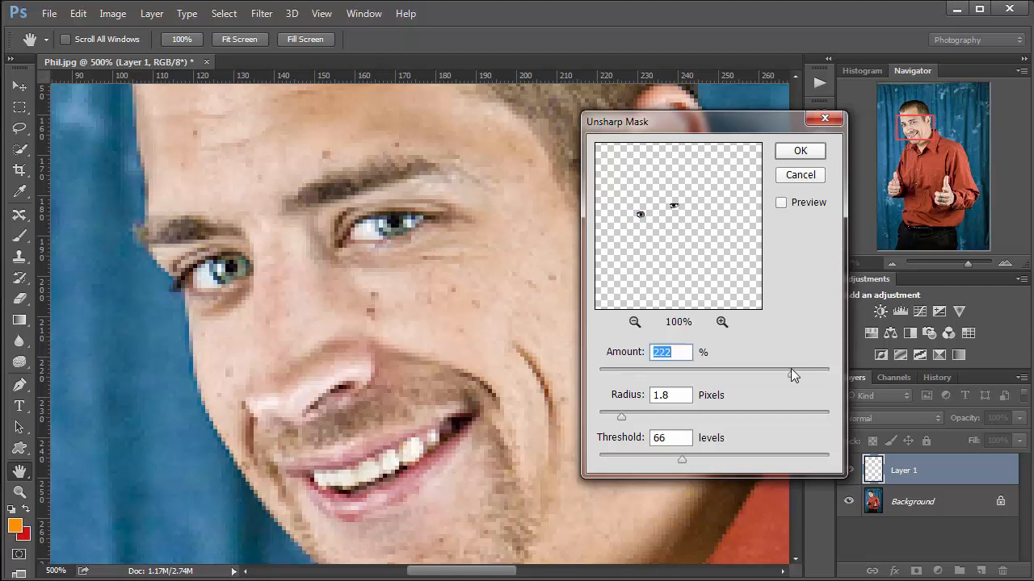
{"action": "left_click", "coordinate": [694, 414]}
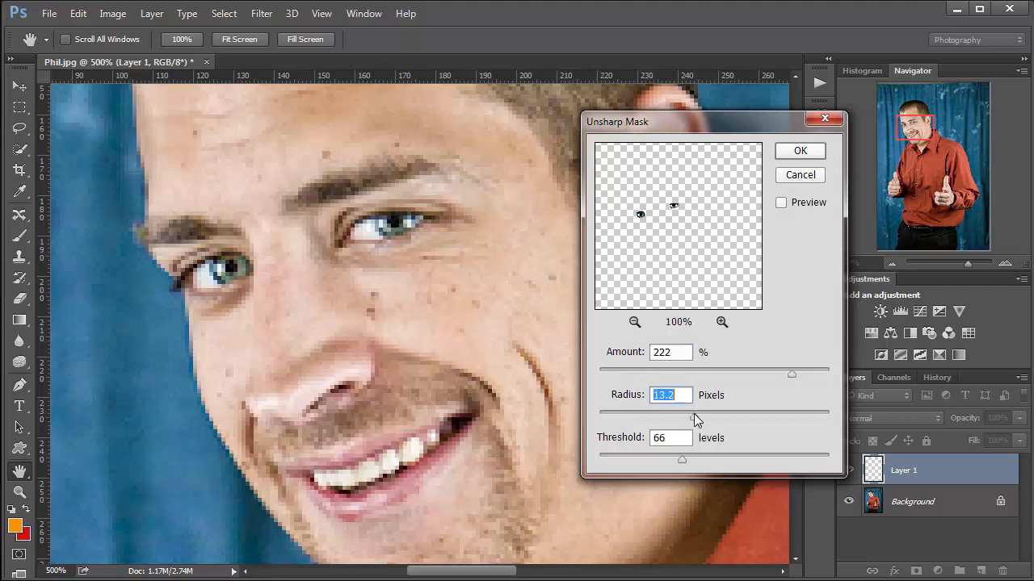
{"action": "left_click", "coordinate": [799, 152]}
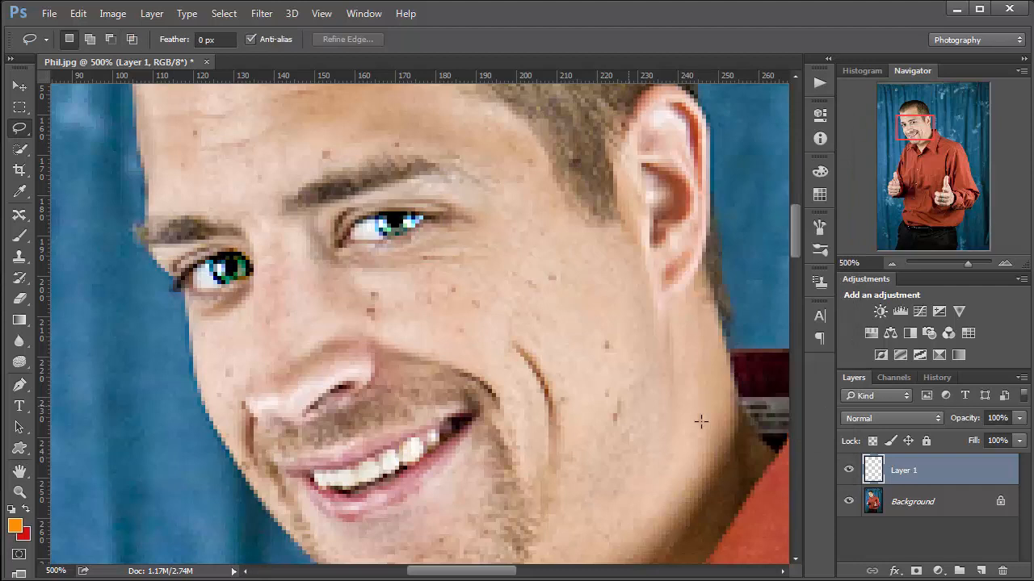
Fade the Unsharp Mask on the iris layer to 38% opacity in Normal mode
{"action": "left_click", "coordinate": [78, 14]}
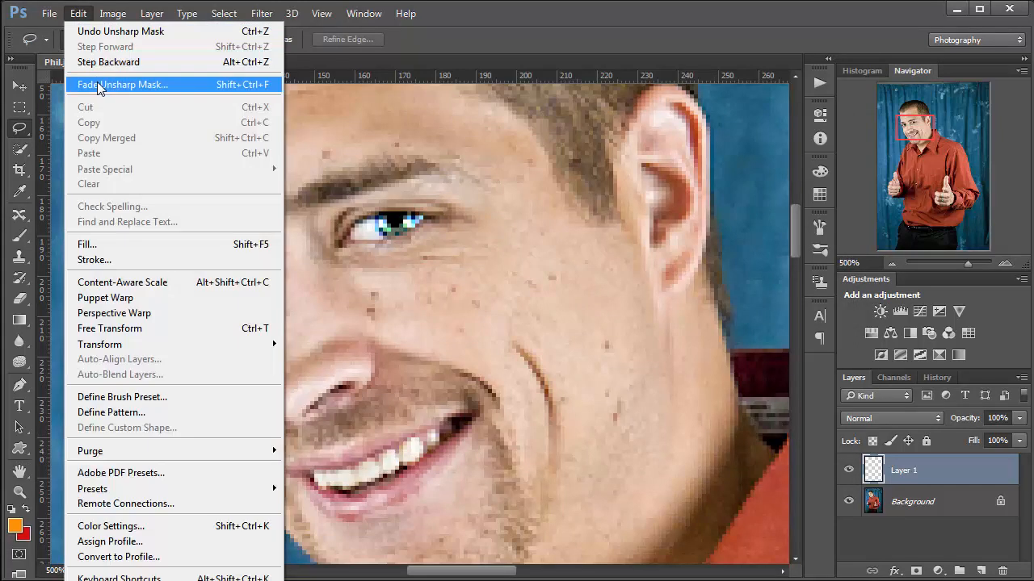
{"action": "left_click", "coordinate": [98, 84]}
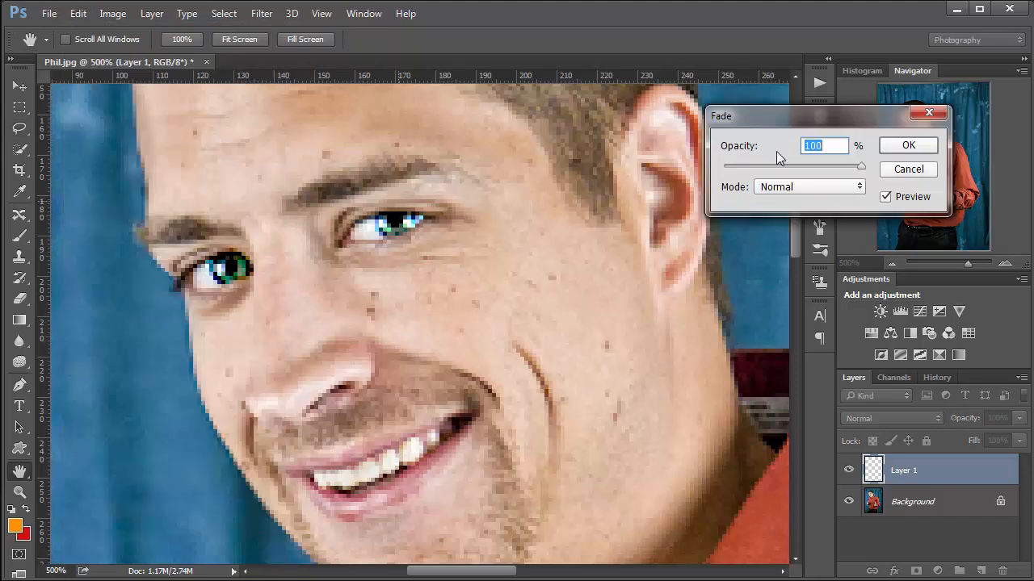
{"action": "left_click_drag", "start_coordinate": [862, 174], "coordinate": [779, 170]}
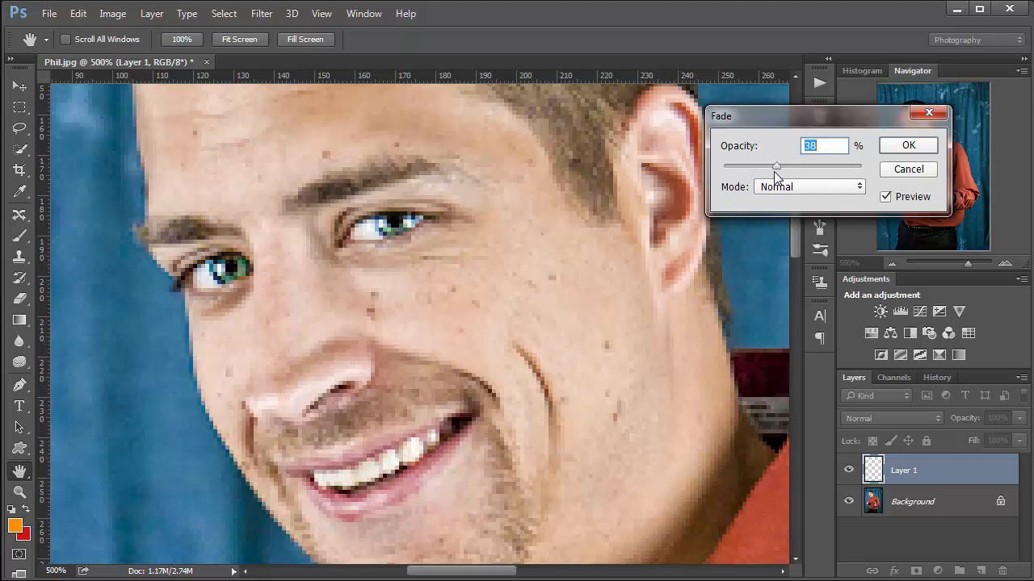
{"action": "left_click", "coordinate": [909, 146]}
{"action": "key", "text": "l"}
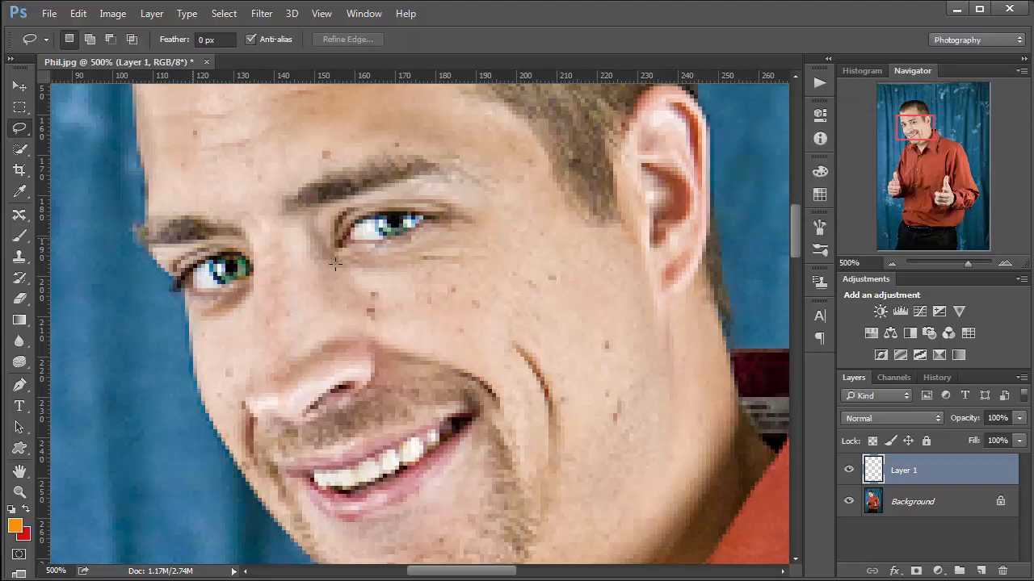
Fade the irises' Unsharp Mask a second time, lowering its opacity further
{"action": "left_click", "coordinate": [78, 14]}
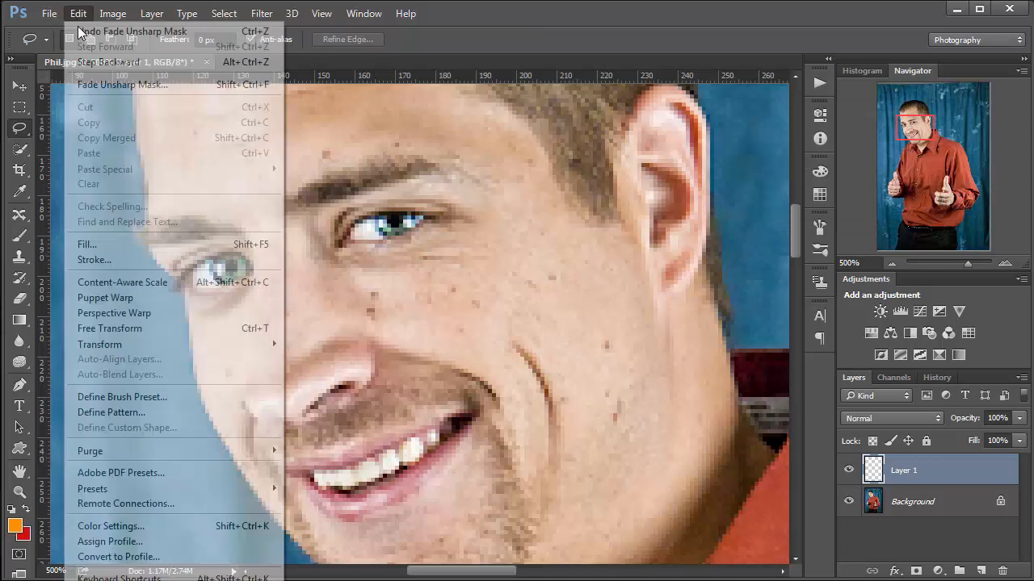
{"action": "left_click", "coordinate": [91, 84]}
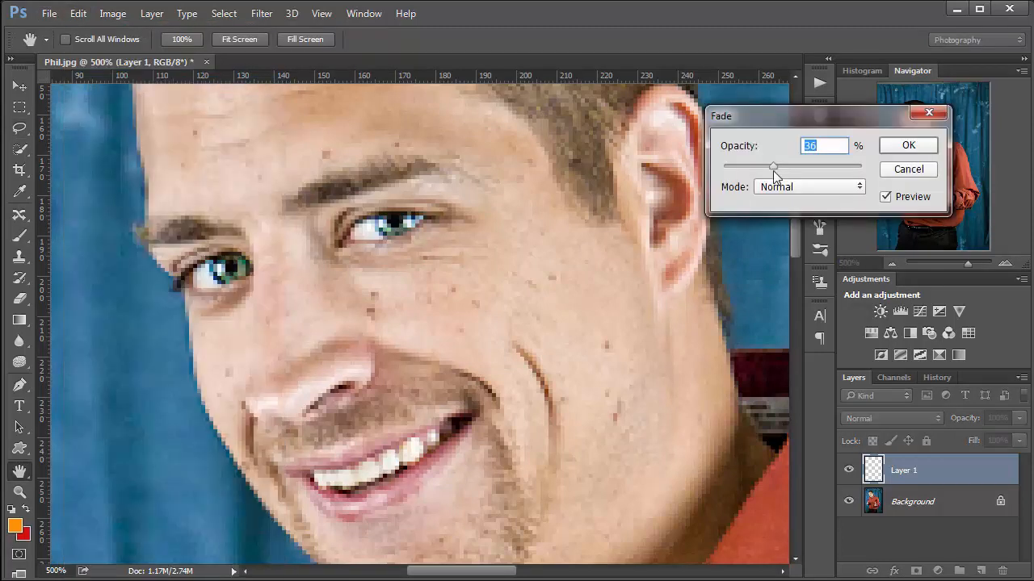
{"action": "left_click_drag", "start_coordinate": [754, 170], "coordinate": [742, 166]}
{"action": "left_click", "coordinate": [904, 145]}
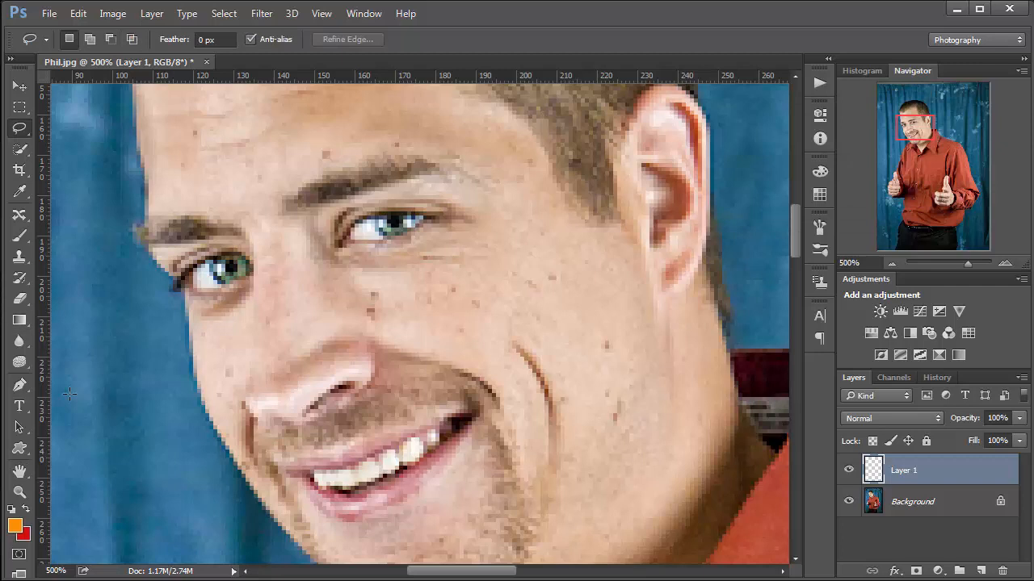
Choose the Sponge tool and reduce its brush size to 10 for working on the irises
{"action": "left_click", "coordinate": [25, 368]}
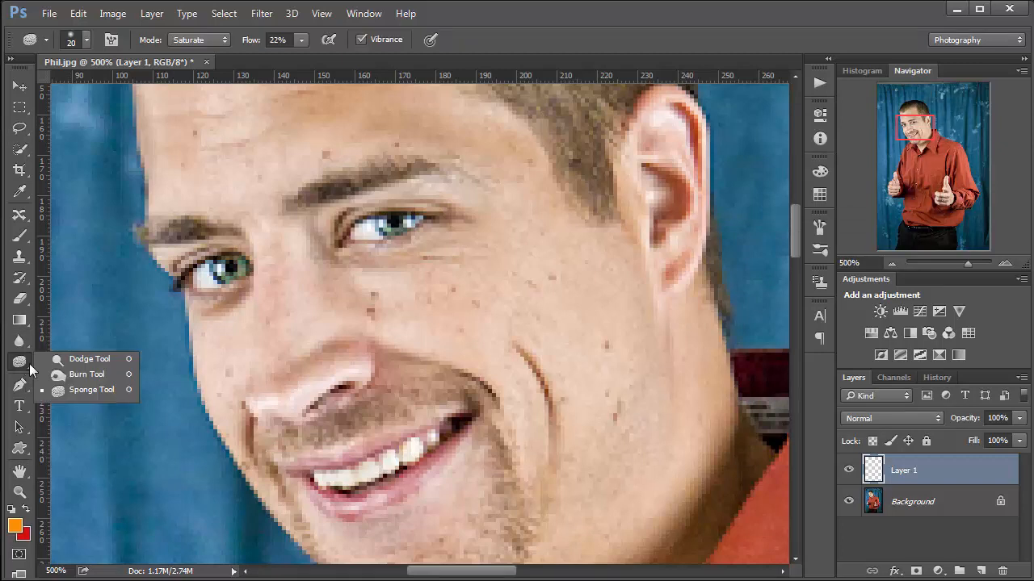
{"action": "left_click", "coordinate": [81, 391]}
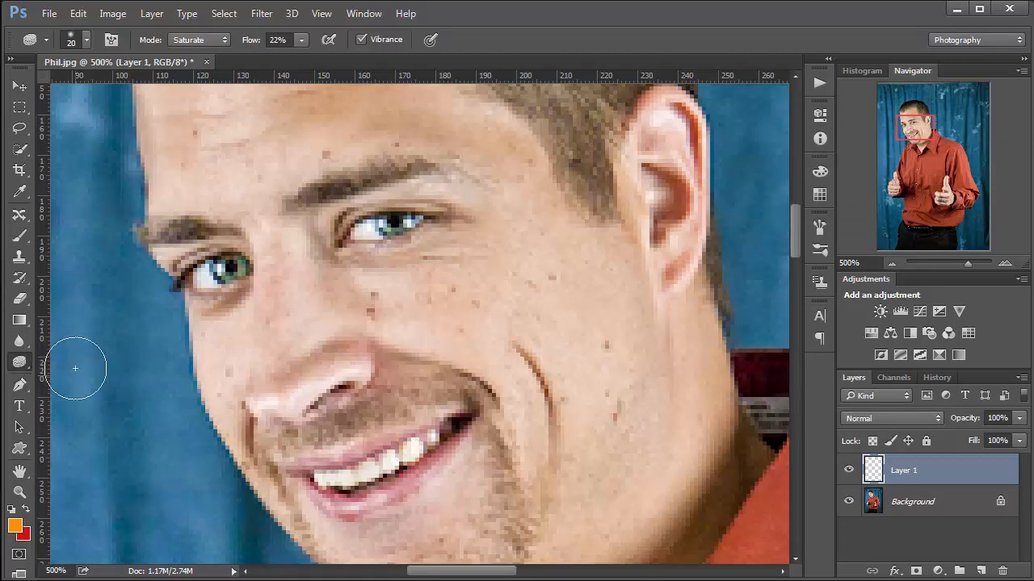
{"action": "left_click", "coordinate": [18, 367]}
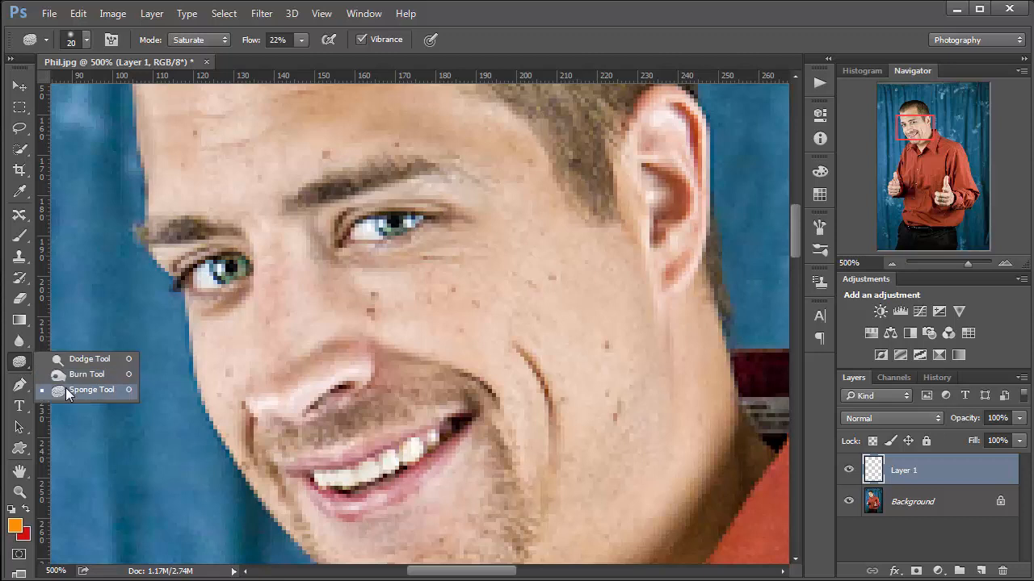
{"action": "left_click", "coordinate": [67, 393]}
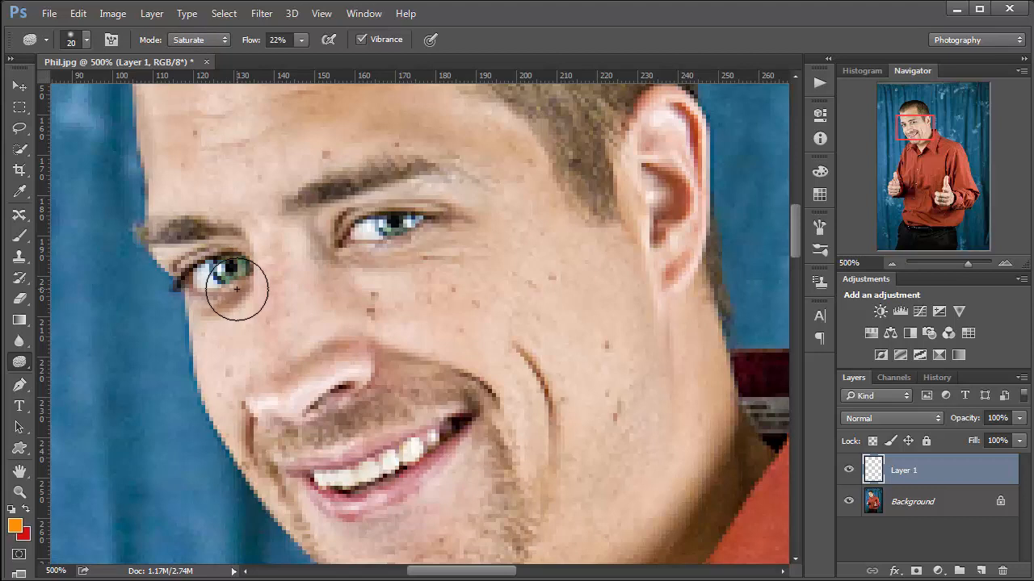
{"action": "key", "text": "ctrl+plus"}
{"action": "key", "text": "ctrl+plus"}
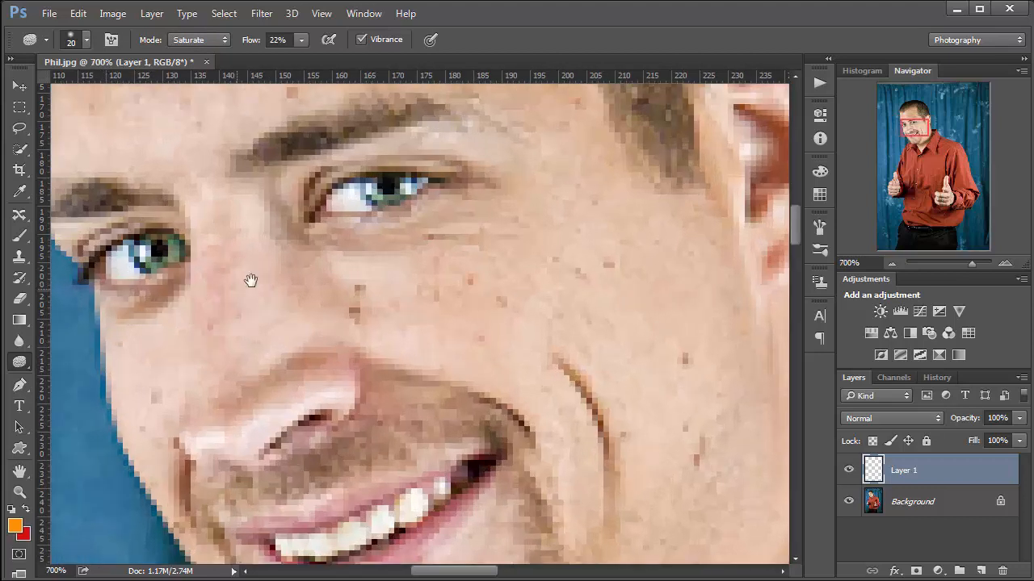
{"action": "left_click_drag", "start_coordinate": [249, 280], "coordinate": [368, 344]}
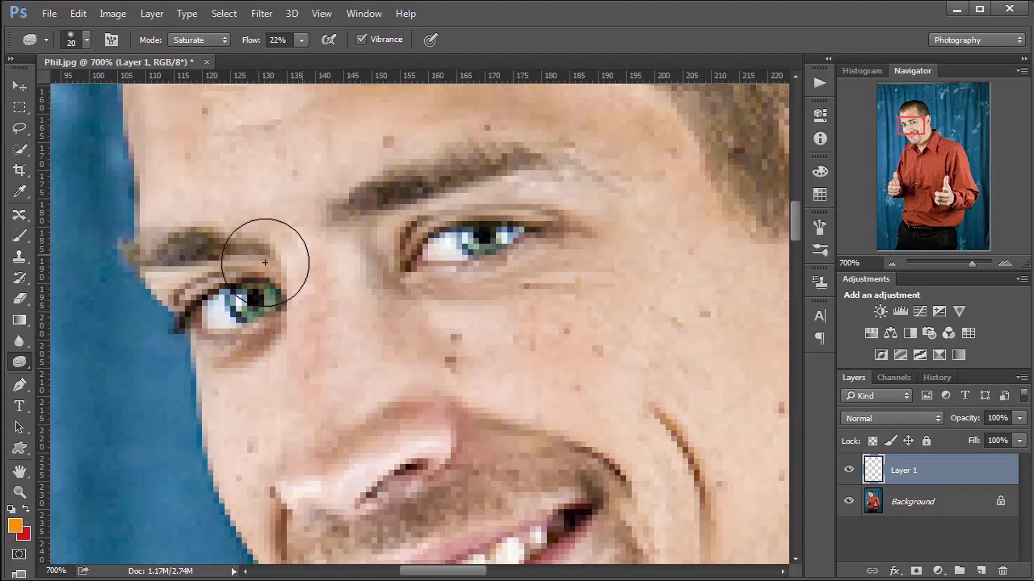
{"action": "key", "text": "bracketright"}
{"action": "key", "text": "bracketleft"}
{"action": "key", "text": "bracketleft"}
{"action": "key", "text": "bracketleft"}
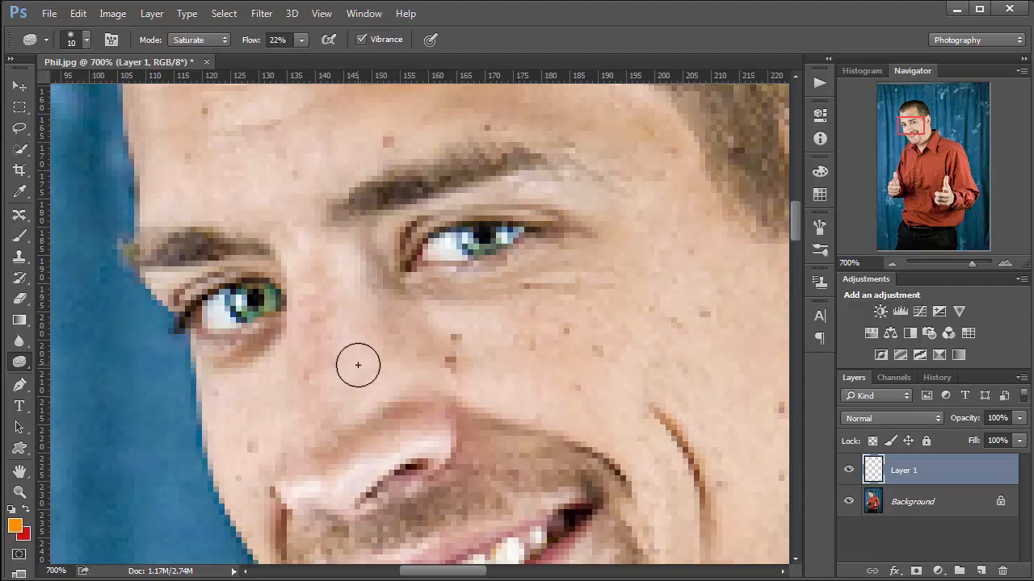
Compare the eyes with and without the retouching by hiding and showing Layer 1
{"action": "key", "text": "ctrl+minus"}
{"action": "key", "text": "ctrl+minus"}
{"action": "key", "text": "ctrl+minus"}
{"action": "key", "text": "ctrl+minus"}
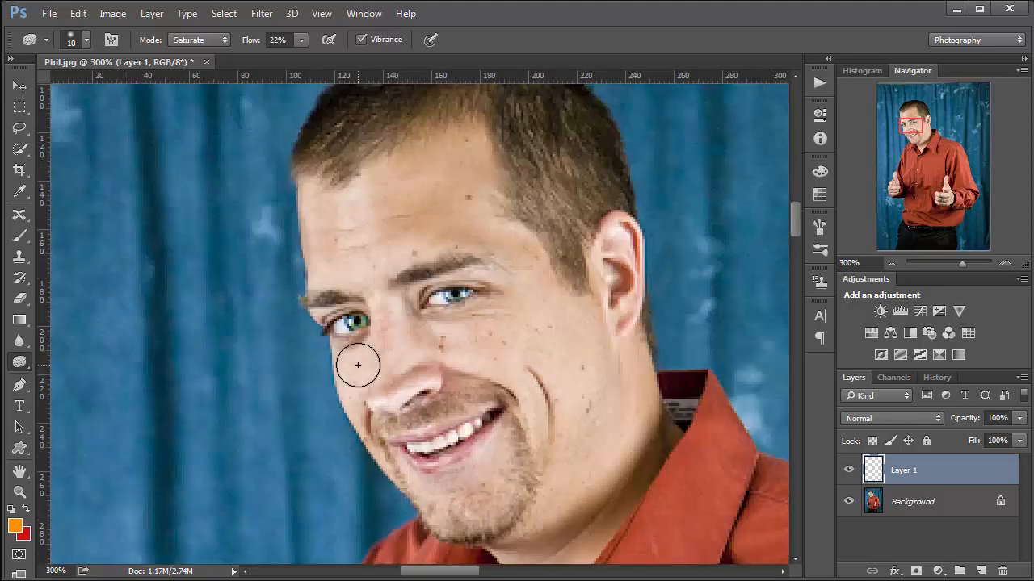
{"action": "key", "text": "ctrl+minus"}
{"action": "key", "text": "ctrl+minus"}
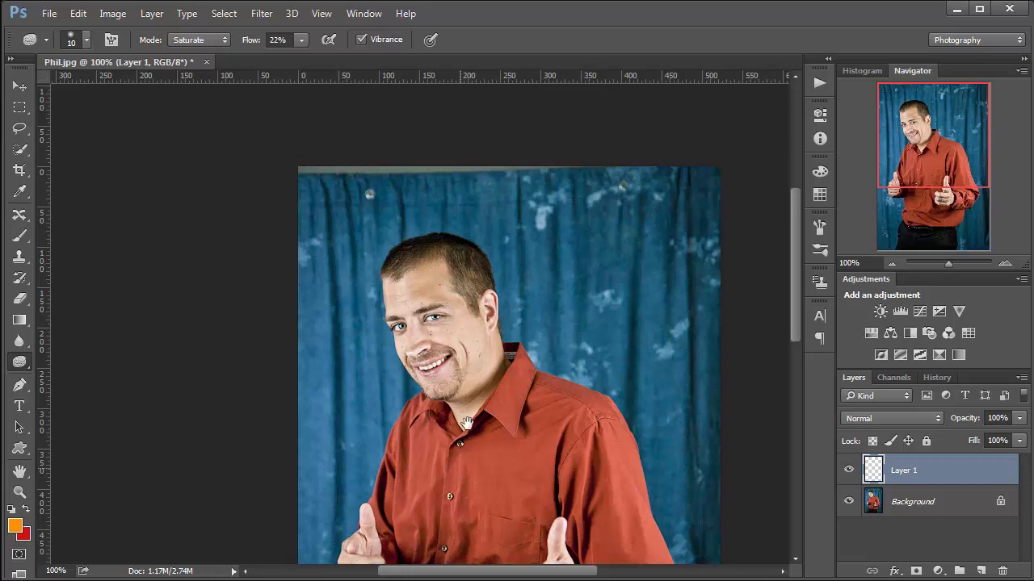
{"action": "left_click_drag", "start_coordinate": [467, 424], "coordinate": [420, 337]}
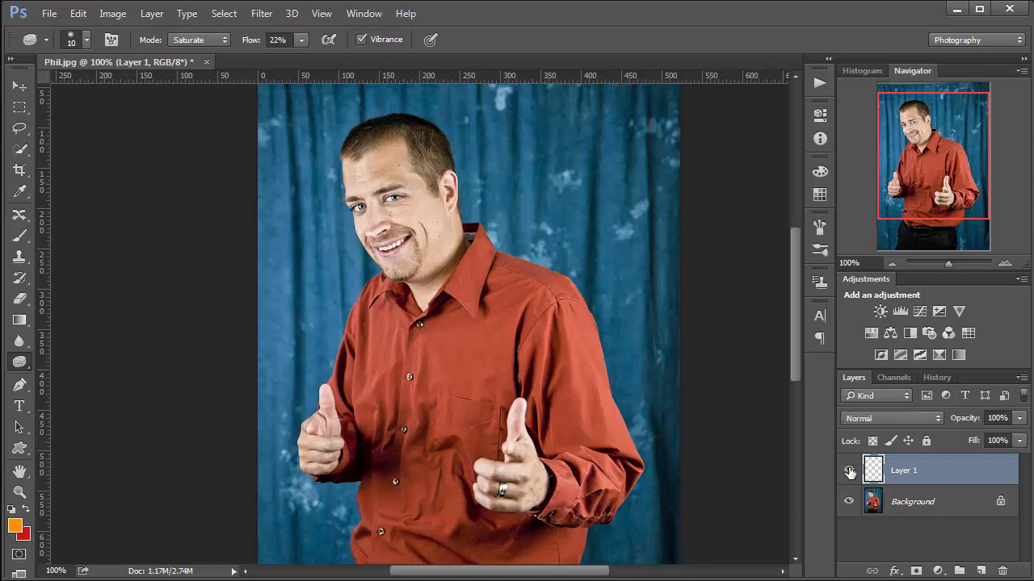
{"action": "left_click", "coordinate": [375, 207], "text": "ctrl"}
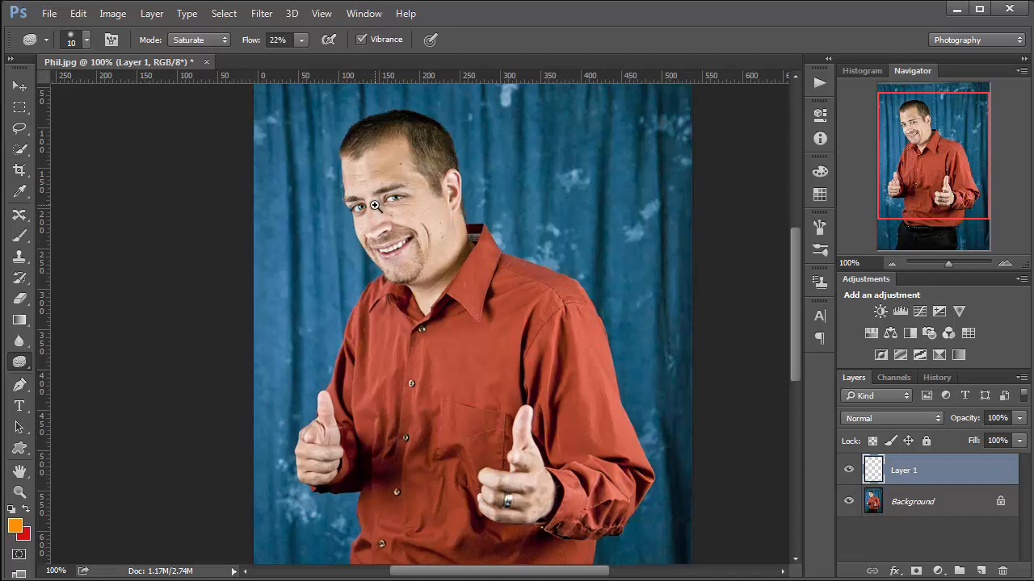
{"action": "left_click", "coordinate": [848, 471]}
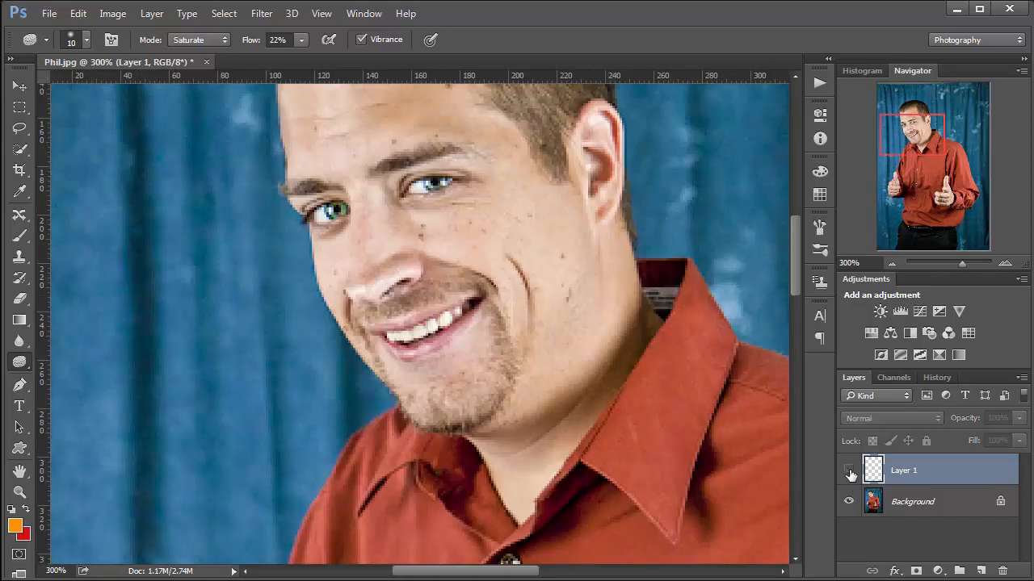
{"action": "left_click", "coordinate": [848, 472]}
{"action": "left_click", "coordinate": [848, 472]}
{"action": "left_click", "coordinate": [849, 473]}
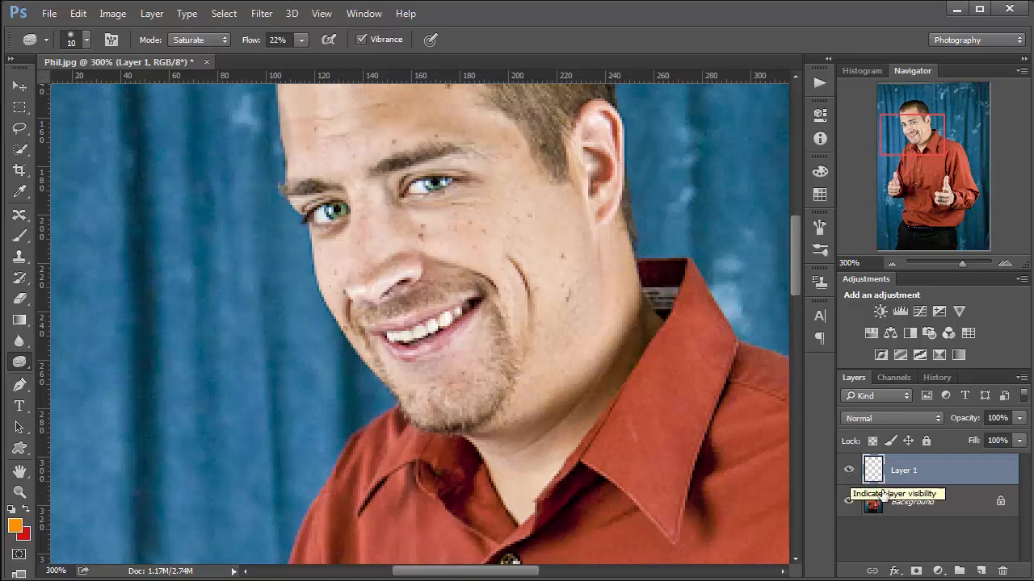
Merge the iris layer down into the Background layer
{"action": "key", "text": "ctrl+e"}
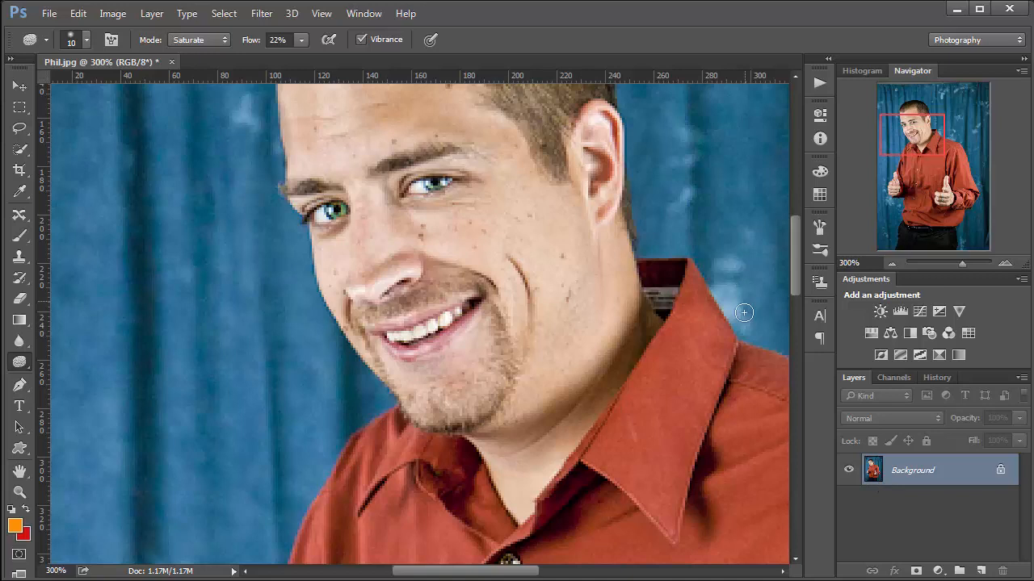
{"action": "key", "text": "ctrl+minus"}
{"action": "key", "text": "ctrl+minus"}
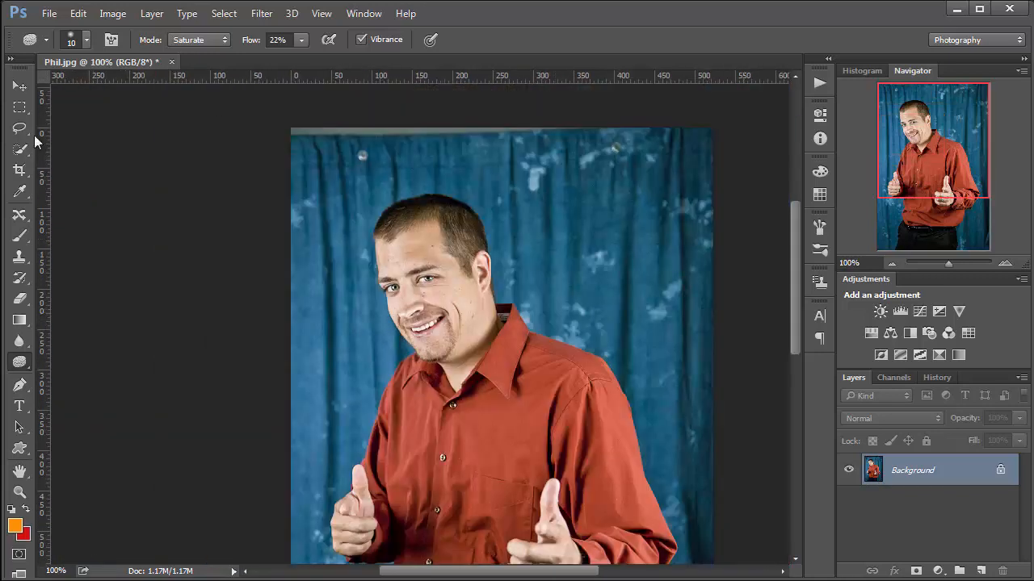
Select the whole man, from hair to trousers and including both hands, with the Quick Selection tool
{"action": "left_click", "coordinate": [20, 150]}
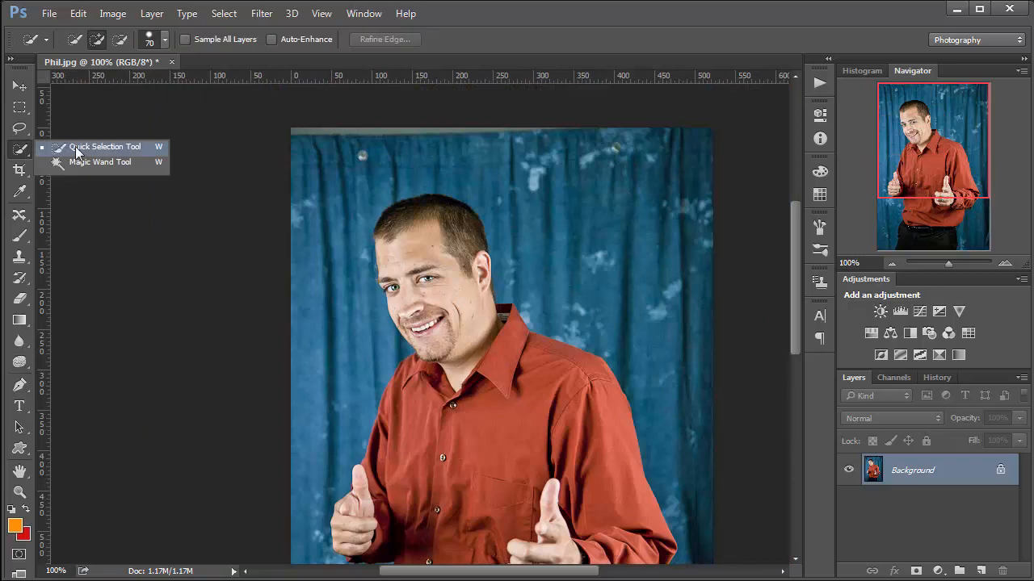
{"action": "left_click", "coordinate": [77, 148]}
{"action": "mouse_move", "coordinate": [445, 255]}
{"action": "left_mouse_down"}
{"action": "mouse_move", "coordinate": [472, 442]}
{"action": "mouse_move", "coordinate": [509, 492]}
{"action": "mouse_move", "coordinate": [556, 471]}
{"action": "mouse_move", "coordinate": [580, 498]}
{"action": "mouse_move", "coordinate": [390, 500]}
{"action": "left_mouse_up"}
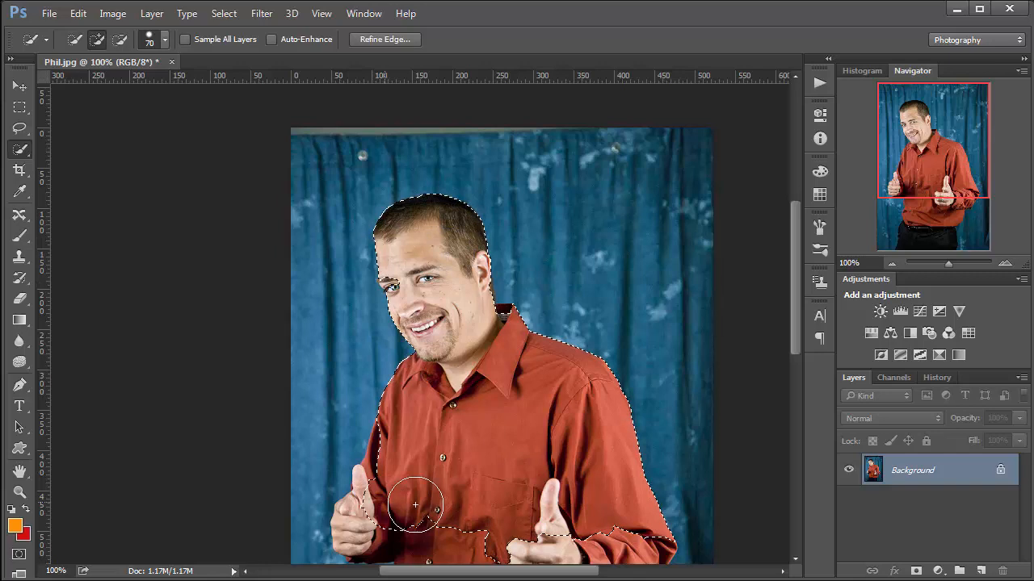
{"action": "scroll", "coordinate": [426, 261], "scroll_direction": "down", "scroll_amount": 3}
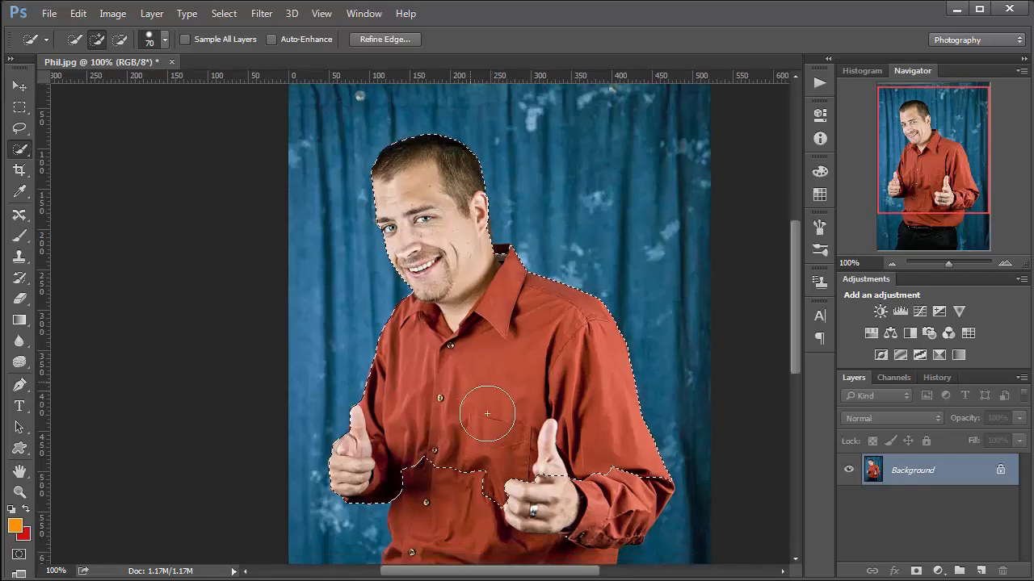
{"action": "key", "text": "space"}
{"action": "left_click_drag", "start_coordinate": [475, 375], "coordinate": [444, 249]}
{"action": "mouse_move", "coordinate": [517, 349]}
{"action": "left_mouse_down"}
{"action": "mouse_move", "coordinate": [460, 462]}
{"action": "mouse_move", "coordinate": [428, 413]}
{"action": "mouse_move", "coordinate": [466, 358]}
{"action": "mouse_move", "coordinate": [476, 286]}
{"action": "left_mouse_up"}
{"action": "key", "text": "space"}
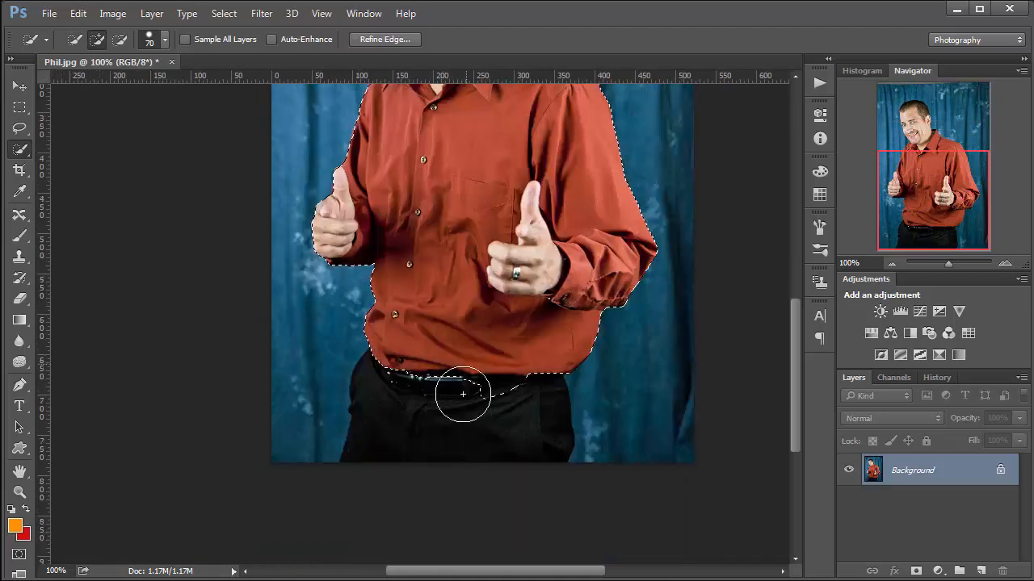
{"action": "left_click_drag", "start_coordinate": [462, 394], "coordinate": [450, 473]}
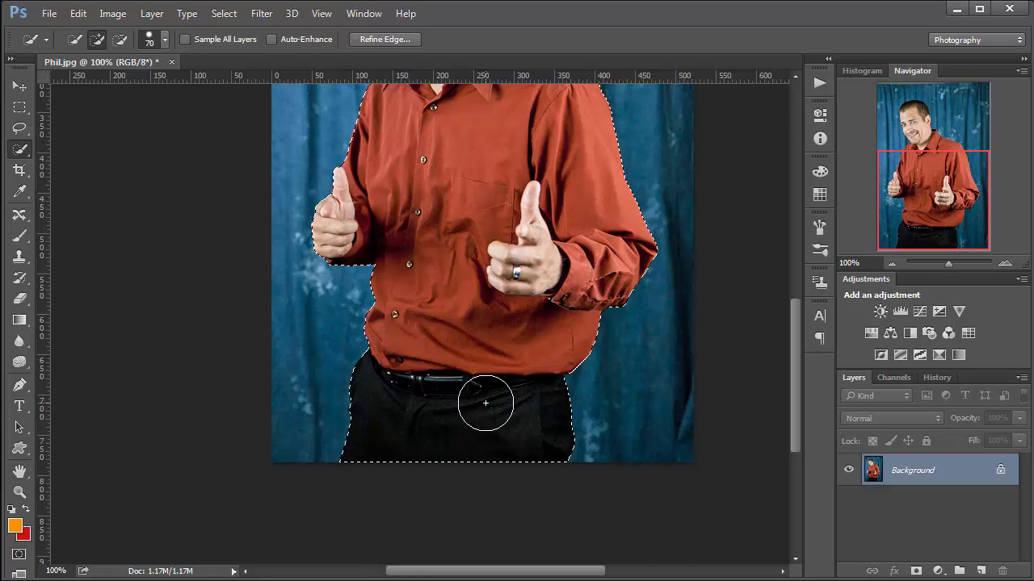
Try refining the man's selection edge with Smart Radius at 19.8 px and refinement strokes around the face and hair
{"action": "key", "text": "ctrl+minus"}
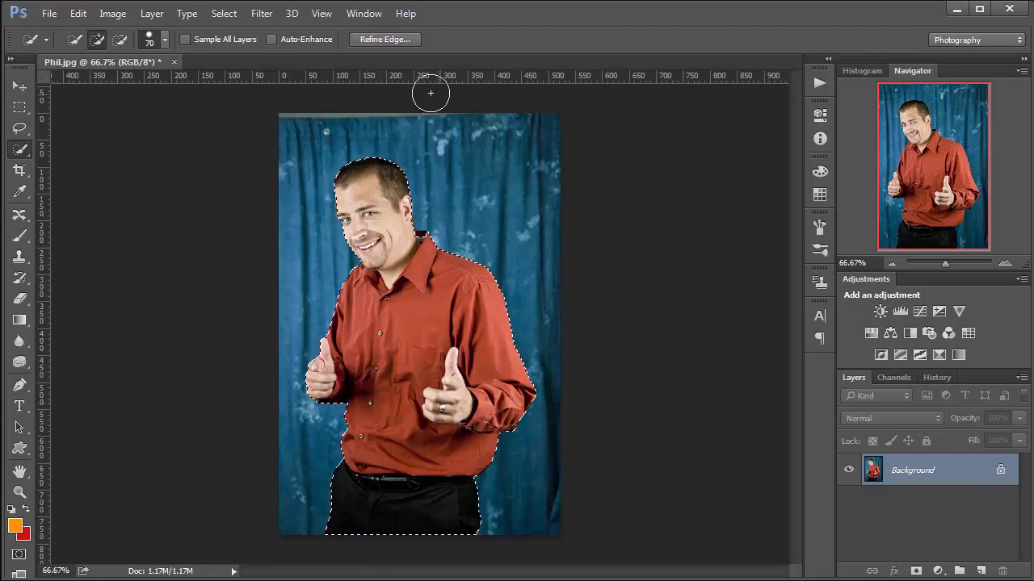
{"action": "left_click", "coordinate": [381, 36]}
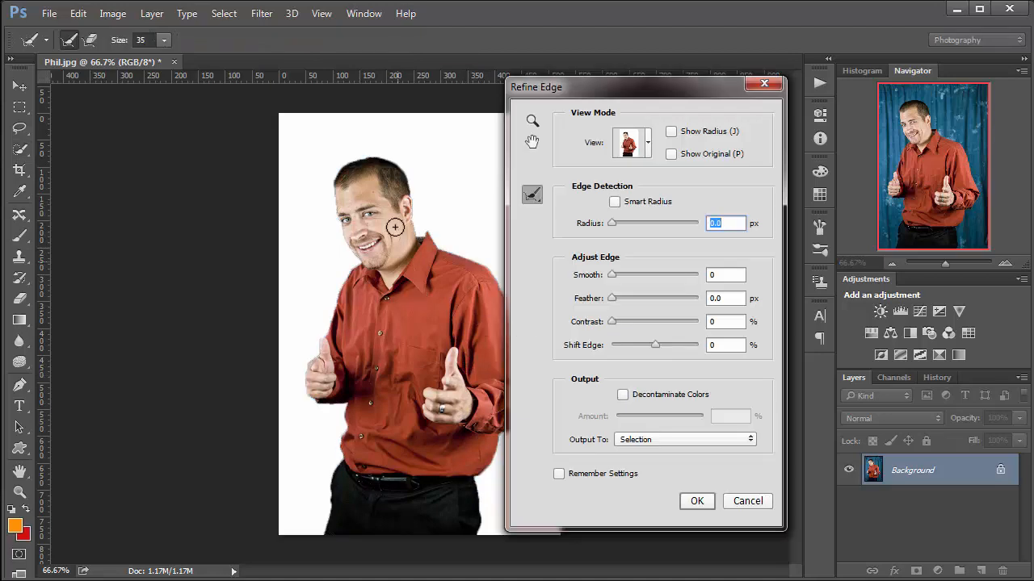
{"action": "left_click", "coordinate": [614, 201]}
{"action": "left_click_drag", "start_coordinate": [612, 223], "coordinate": [655, 229]}
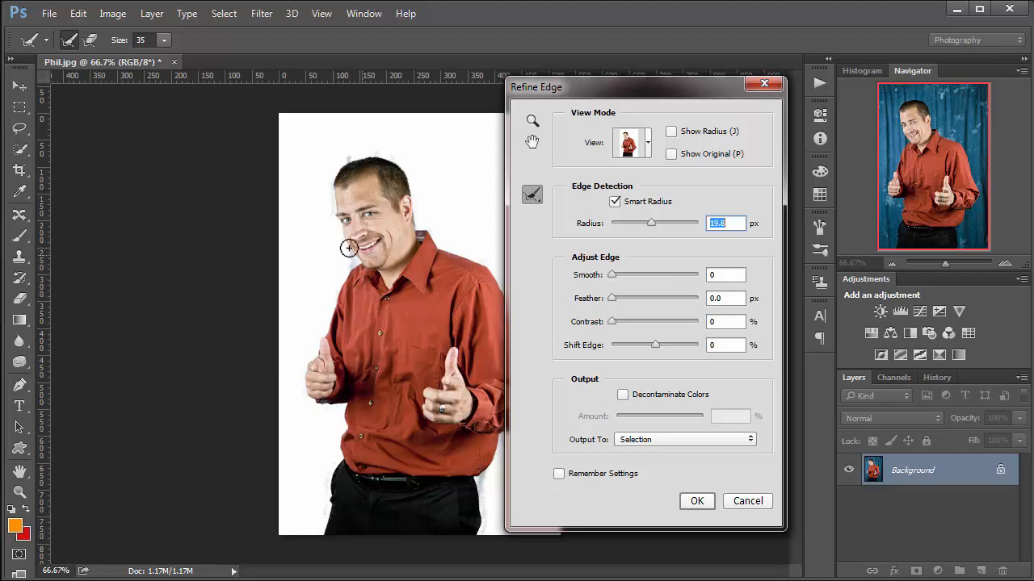
{"action": "left_click_drag", "start_coordinate": [354, 257], "coordinate": [353, 271]}
{"action": "left_click_drag", "start_coordinate": [390, 163], "coordinate": [348, 168]}
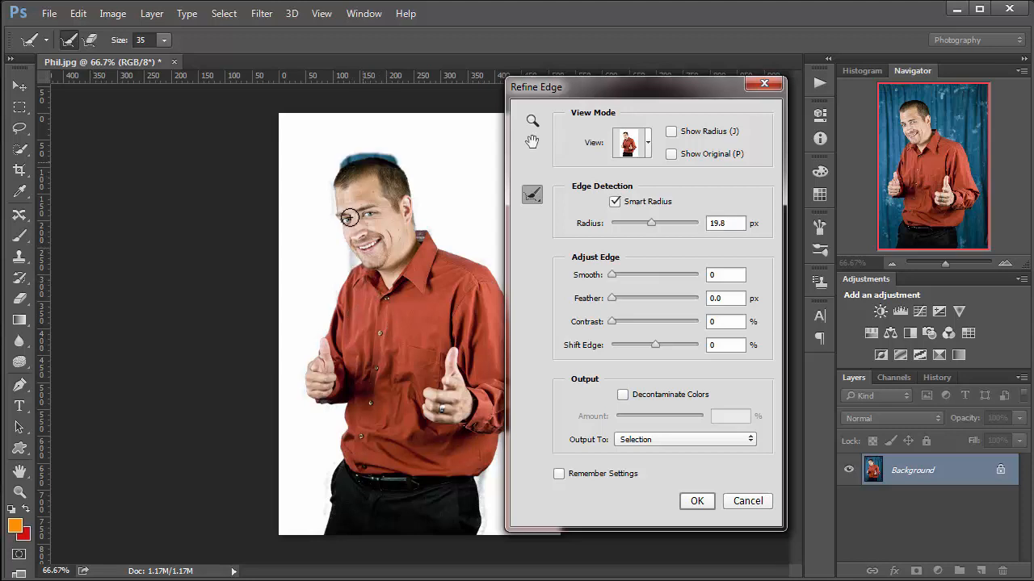
{"action": "left_click", "coordinate": [615, 202]}
{"action": "left_click_drag", "start_coordinate": [651, 223], "coordinate": [590, 223]}
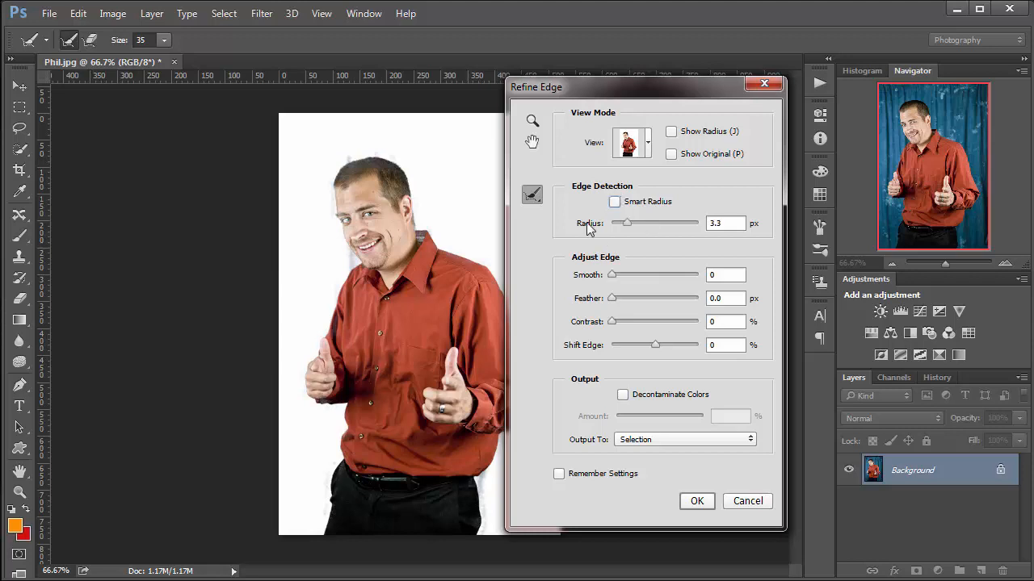
{"action": "left_click", "coordinate": [736, 505]}
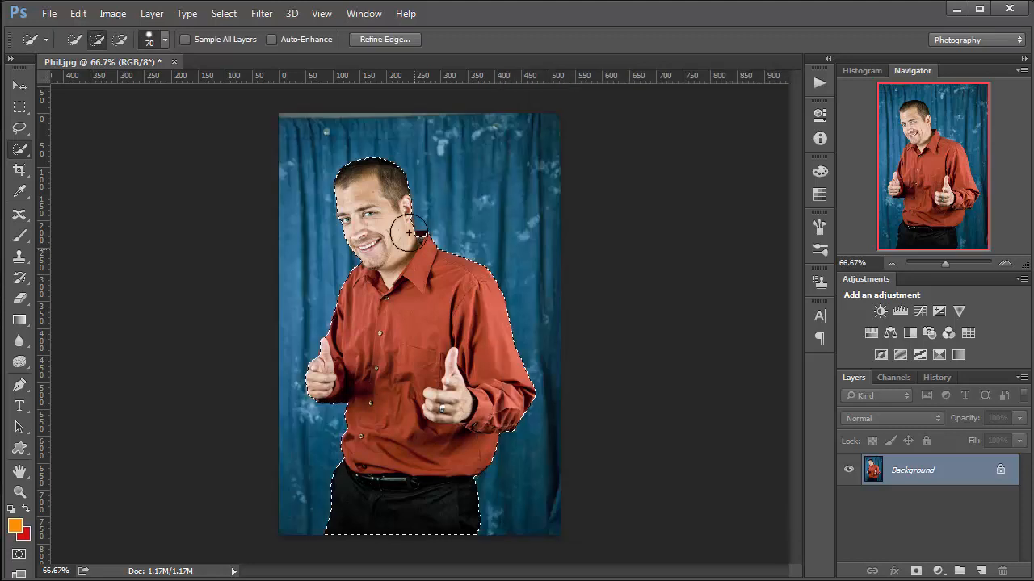
Refine the man's selection edge along the face with Smart Radius at 19.8 px, Decontaminate Colors at 50% and Shift Edge at -25%
{"action": "left_click", "coordinate": [384, 40]}
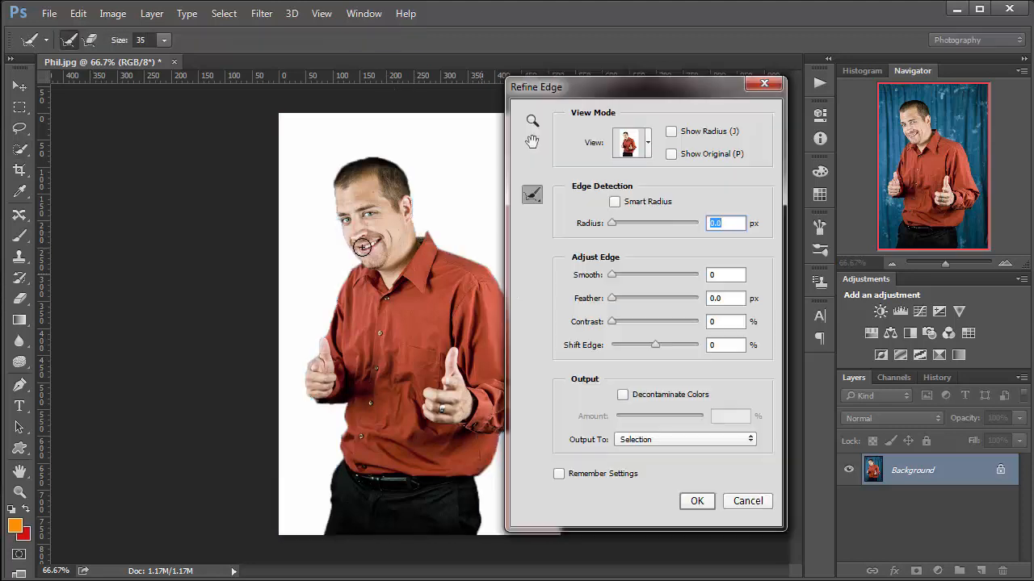
{"action": "scroll", "coordinate": [356, 241], "scroll_direction": "up", "scroll_amount": 1}
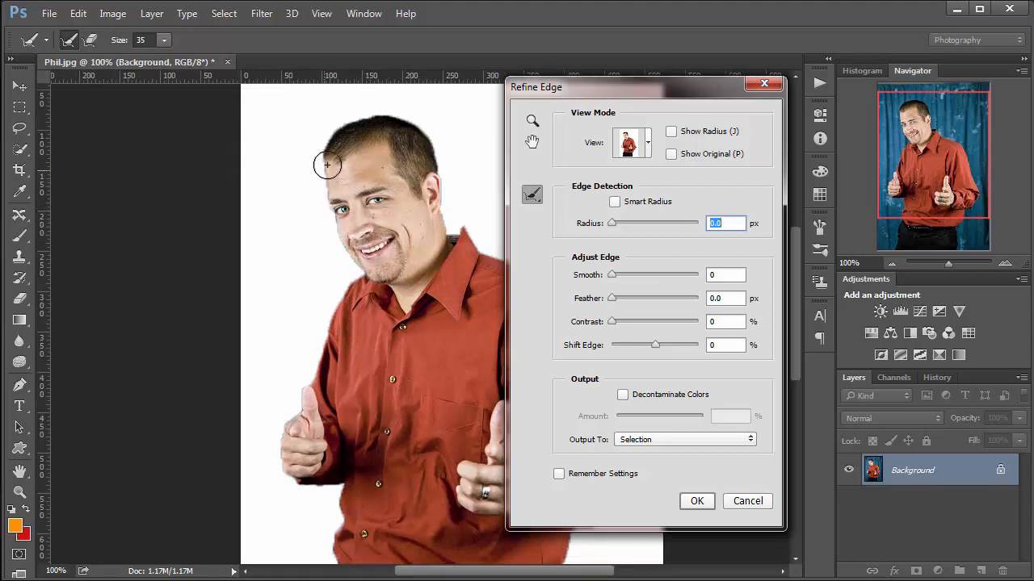
{"action": "left_click_drag", "start_coordinate": [325, 162], "coordinate": [362, 260]}
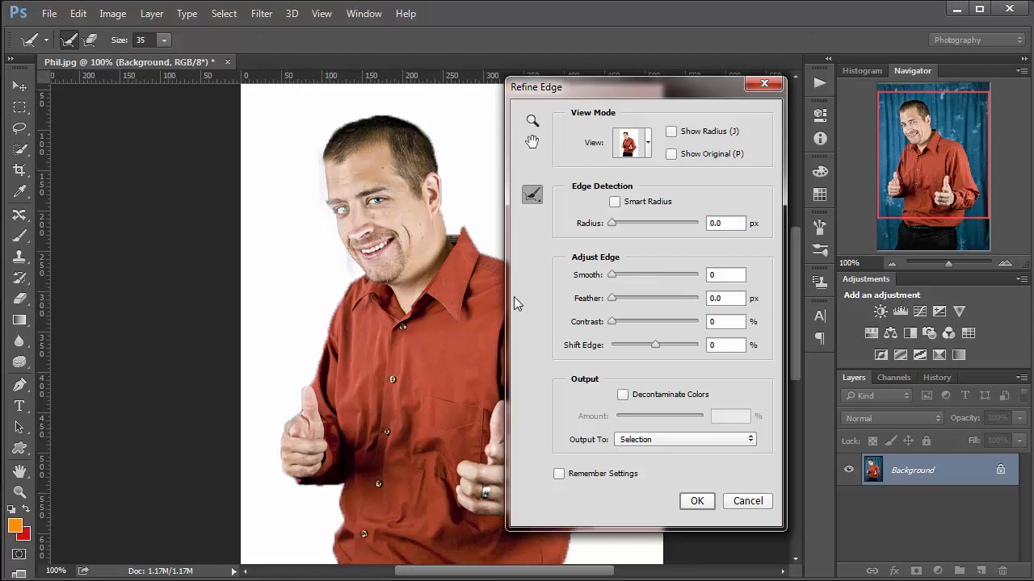
{"action": "left_click", "coordinate": [650, 223]}
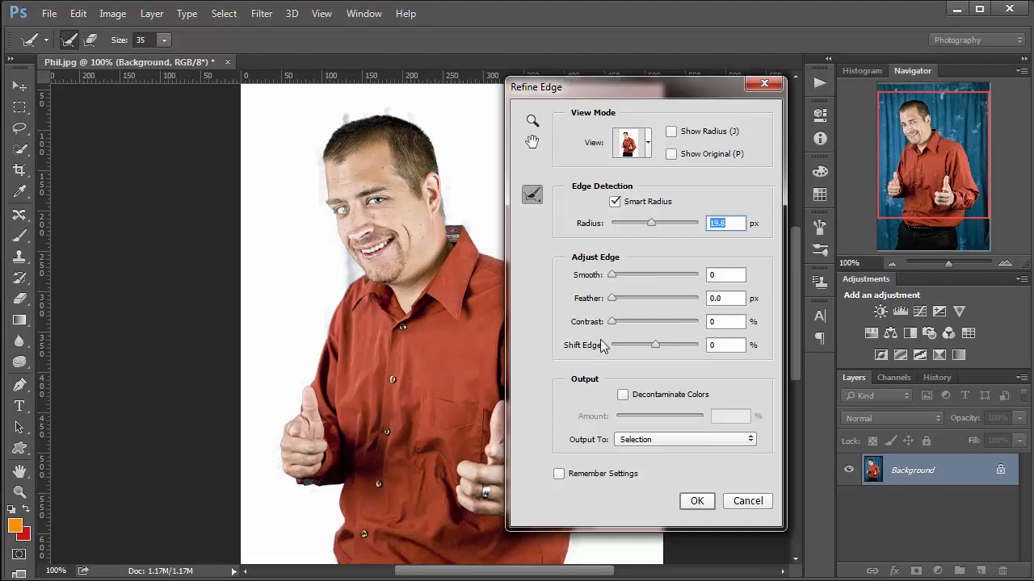
{"action": "left_click", "coordinate": [623, 395]}
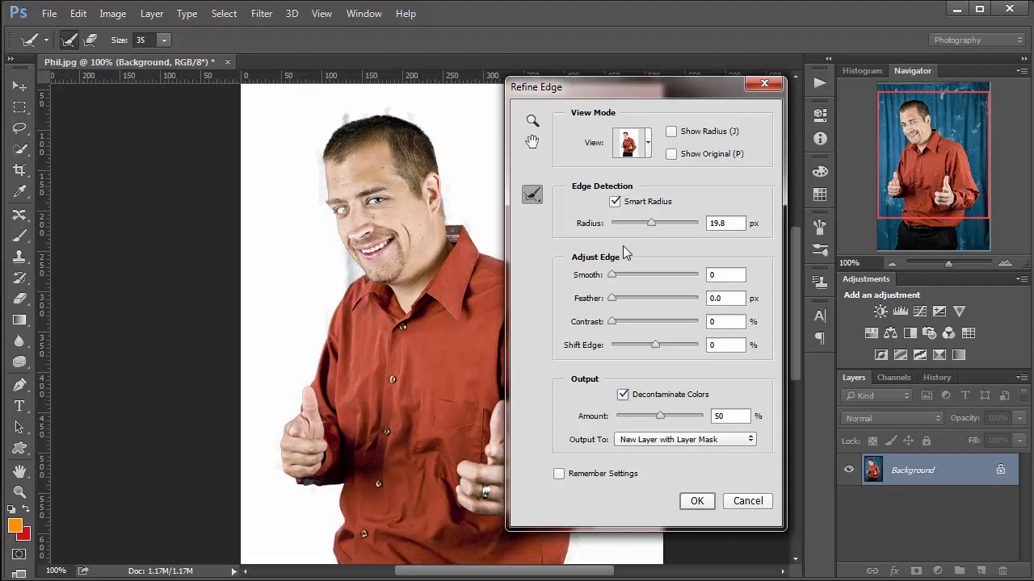
{"action": "left_click", "coordinate": [643, 346]}
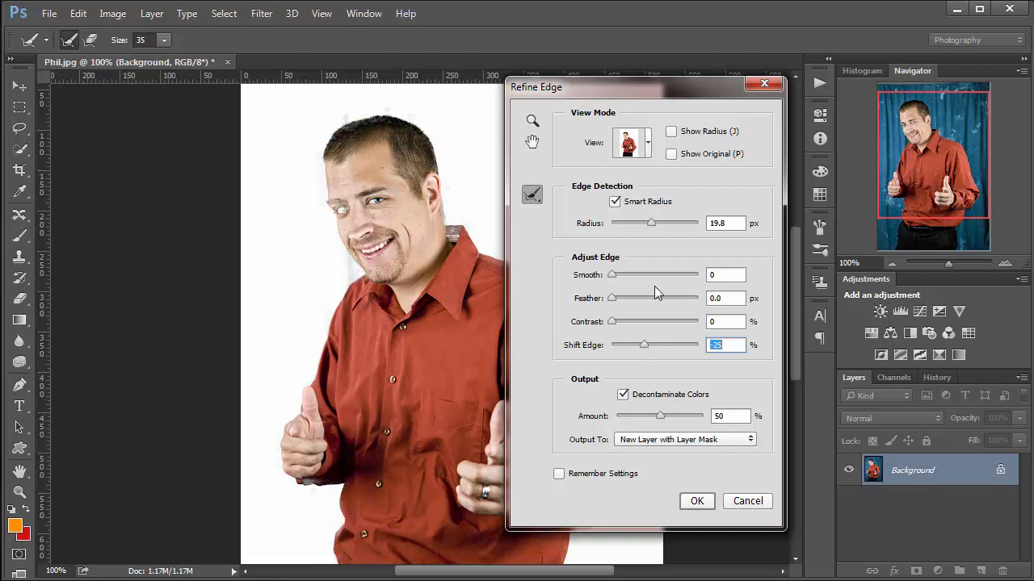
Erase the edge refinements along the man's face and the top of his hair with the Erase Refinements Tool
{"action": "left_click", "coordinate": [532, 199]}
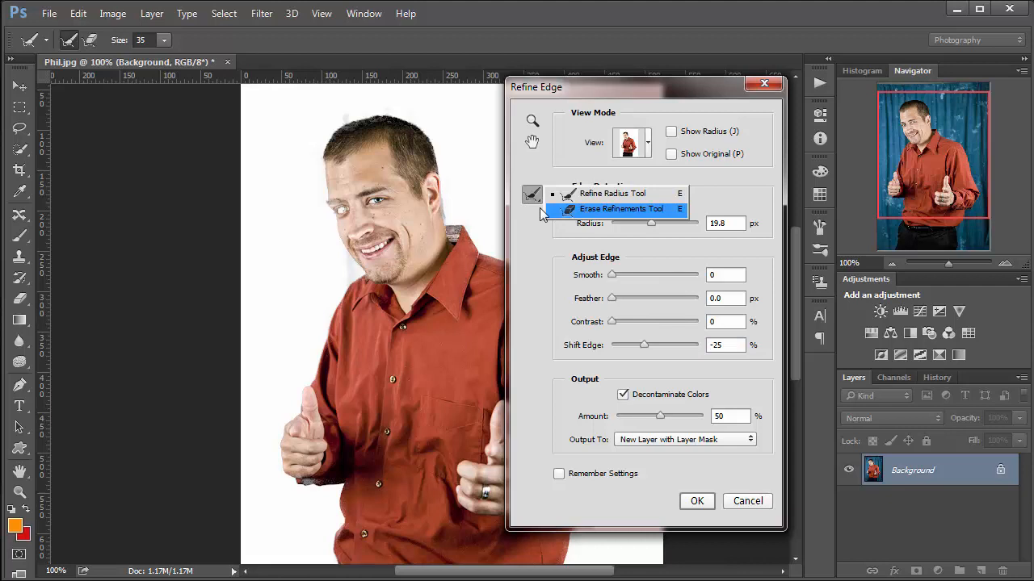
{"action": "left_click", "coordinate": [589, 211]}
{"action": "mouse_move", "coordinate": [340, 195]}
{"action": "left_mouse_down"}
{"action": "mouse_move", "coordinate": [355, 217]}
{"action": "mouse_move", "coordinate": [338, 197]}
{"action": "mouse_move", "coordinate": [339, 217]}
{"action": "mouse_move", "coordinate": [411, 249]}
{"action": "mouse_move", "coordinate": [360, 213]}
{"action": "mouse_move", "coordinate": [357, 191]}
{"action": "mouse_move", "coordinate": [344, 236]}
{"action": "mouse_move", "coordinate": [361, 279]}
{"action": "left_mouse_up"}
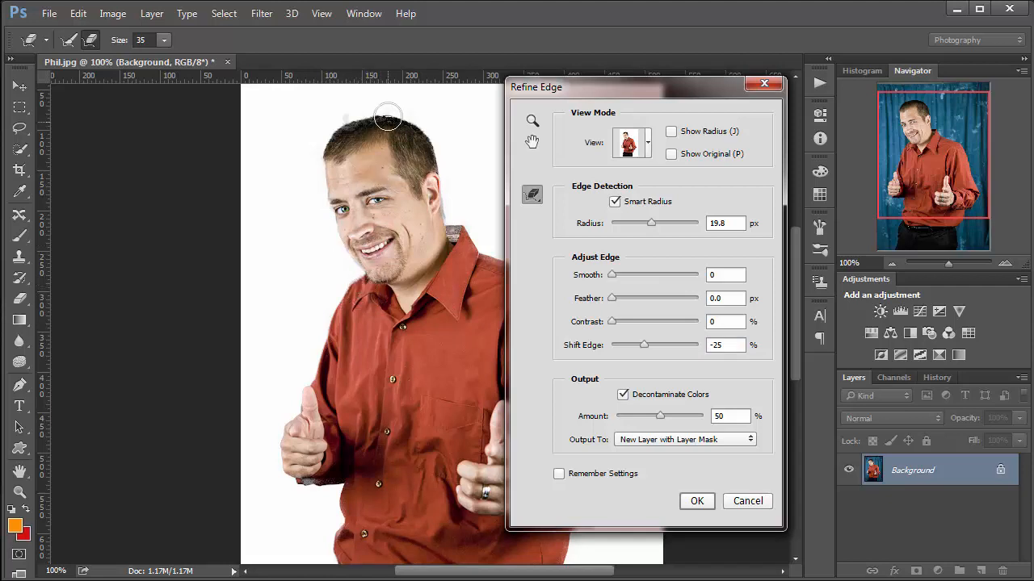
{"action": "left_click_drag", "start_coordinate": [385, 120], "coordinate": [335, 139]}
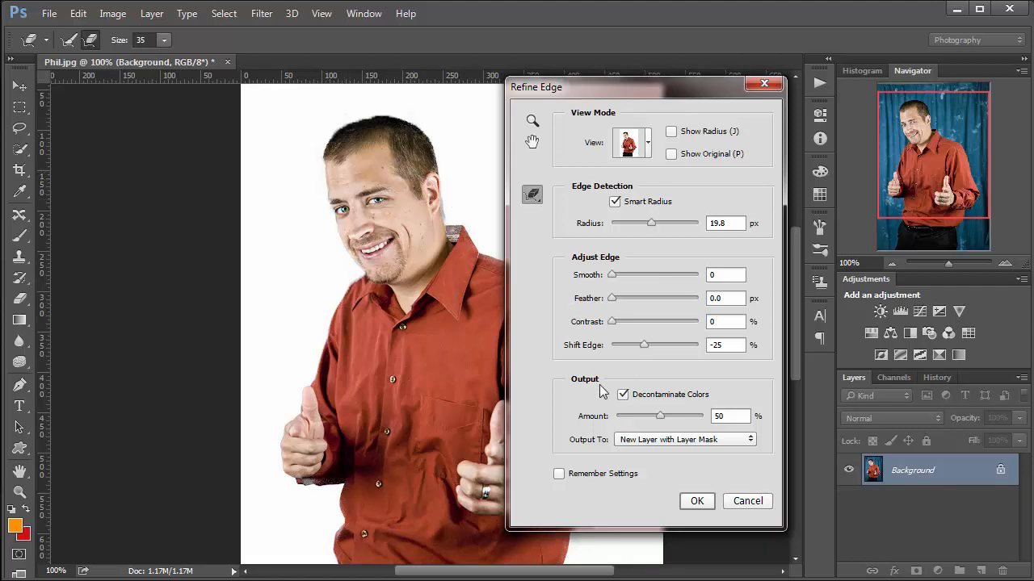
Erase the refinements around the hand, lower sleeve and collar, and output the cutout as a new layer with layer mask
{"action": "left_click_drag", "start_coordinate": [303, 481], "coordinate": [331, 483]}
{"action": "left_click_drag", "start_coordinate": [622, 92], "coordinate": [781, 88]}
{"action": "left_click_drag", "start_coordinate": [583, 517], "coordinate": [554, 560]}
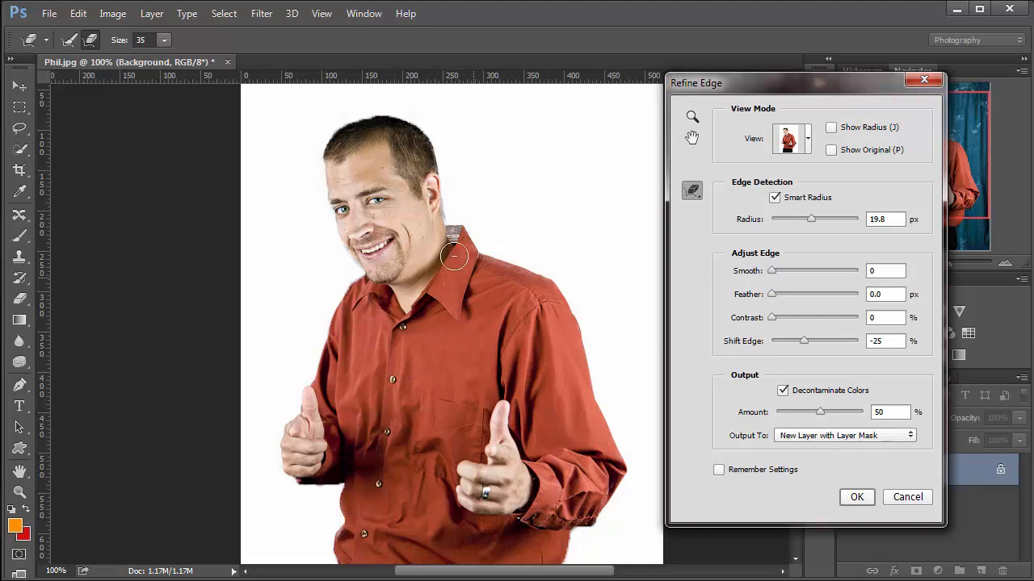
{"action": "mouse_move", "coordinate": [456, 237]}
{"action": "left_mouse_down"}
{"action": "mouse_move", "coordinate": [428, 215]}
{"action": "mouse_move", "coordinate": [437, 200]}
{"action": "mouse_move", "coordinate": [425, 191]}
{"action": "mouse_move", "coordinate": [438, 224]}
{"action": "left_mouse_up"}
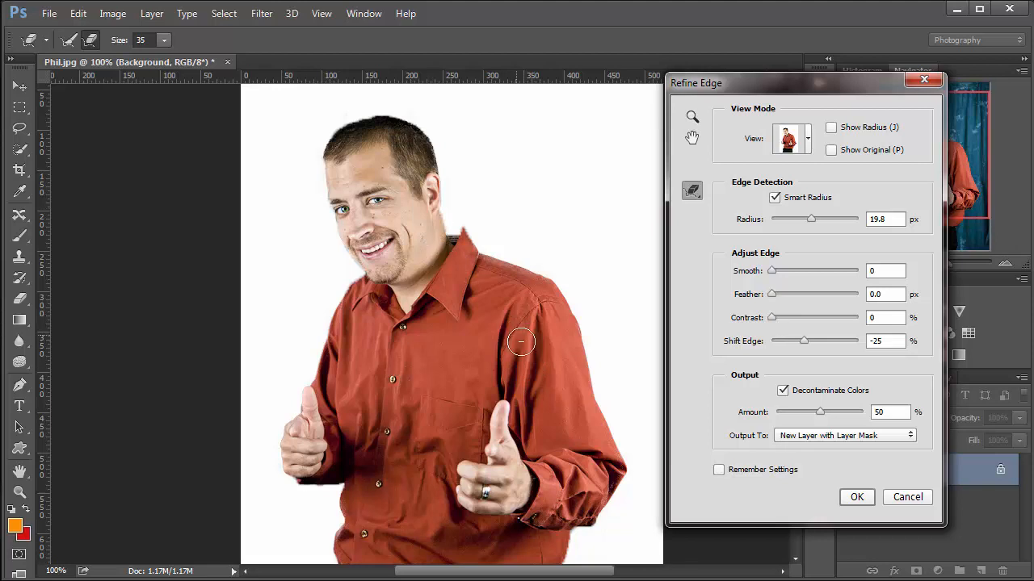
{"action": "left_click", "coordinate": [854, 497]}
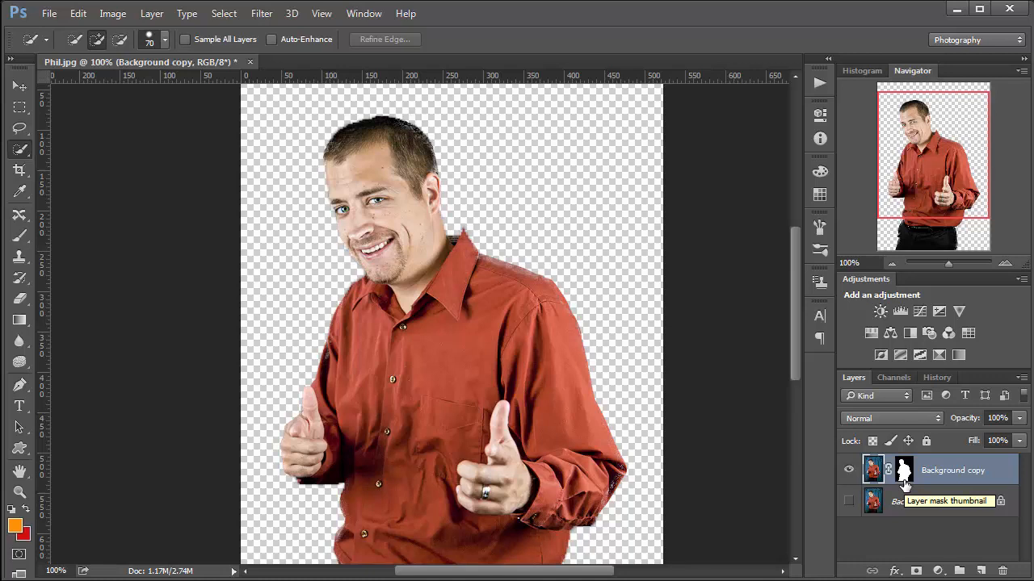
Load the Background copy layer's mask as a selection and delete that layer mask
{"action": "key", "text": "ctrl+minus"}
{"action": "key", "text": "ctrl+minus"}
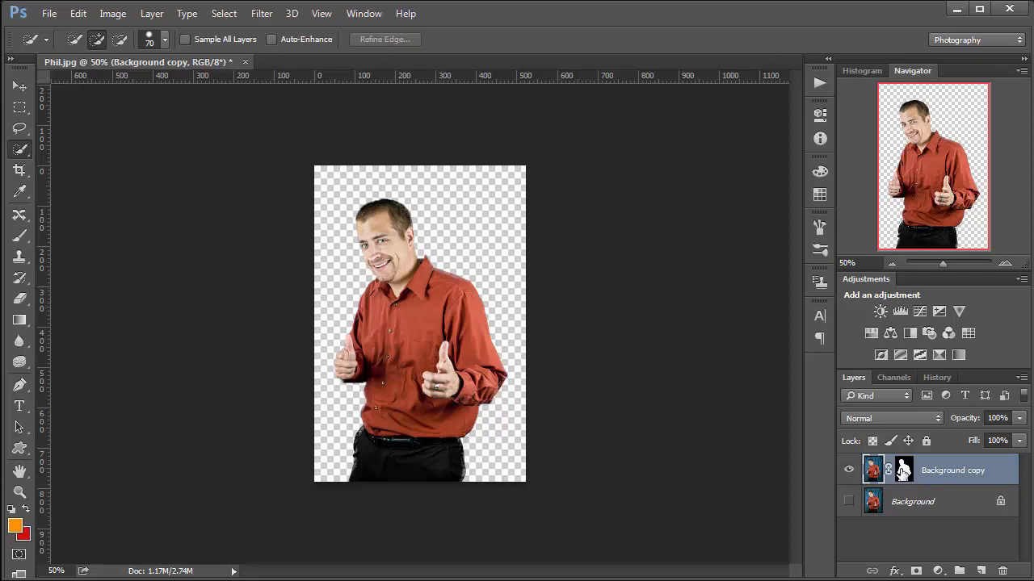
{"action": "left_click_drag", "start_coordinate": [902, 472], "coordinate": [906, 478]}
{"action": "left_click", "coordinate": [905, 476], "text": "ctrl"}
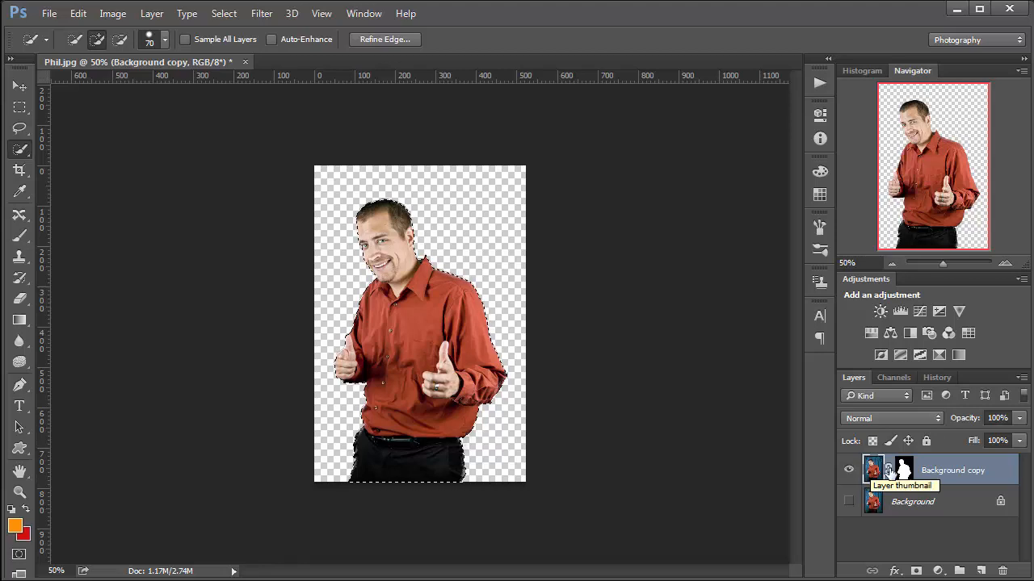
{"action": "right_click", "coordinate": [904, 470]}
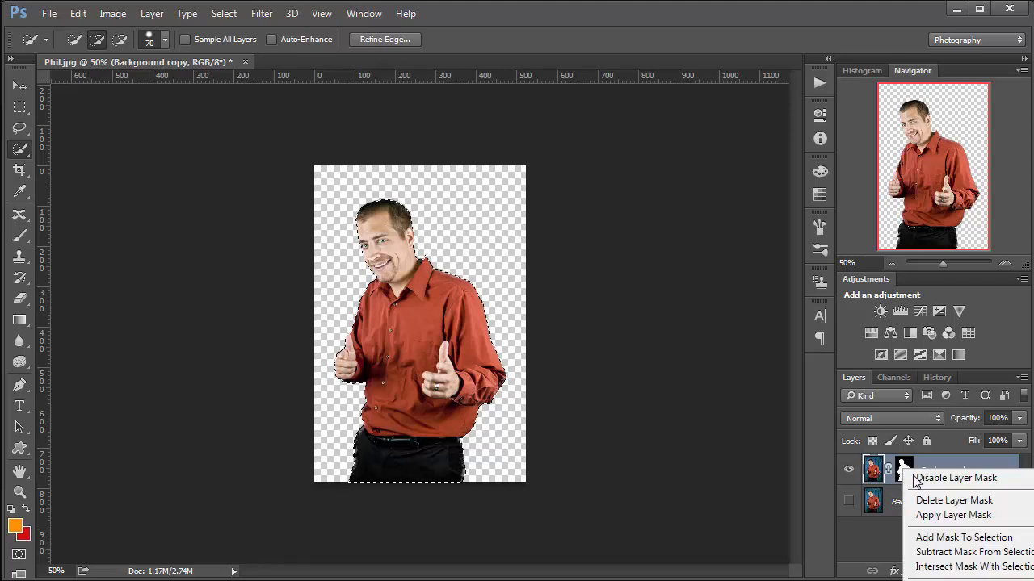
{"action": "left_click", "coordinate": [965, 503]}
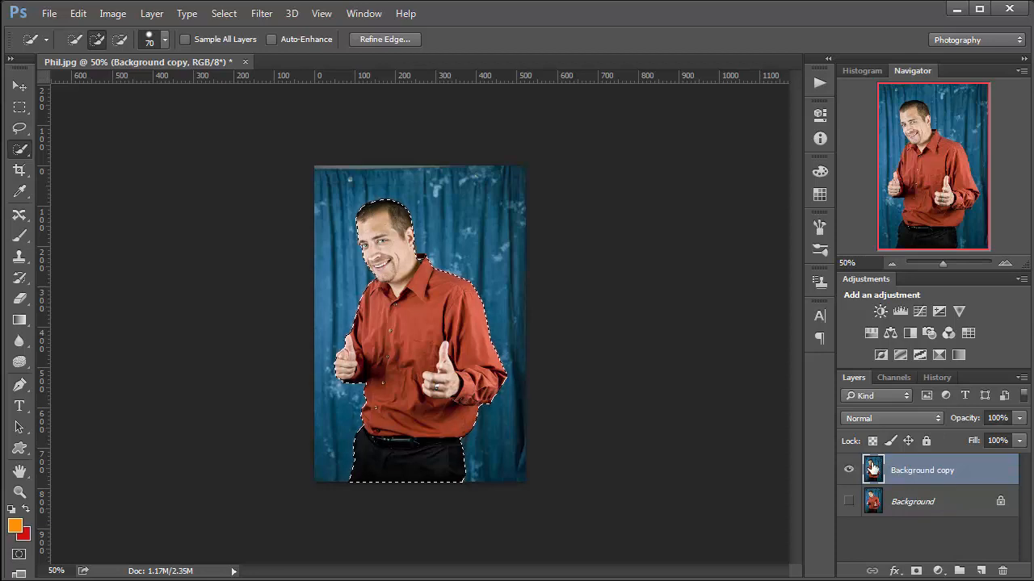
Refine the reloaded selection's edge with a Refine Radius stroke along the outer side of the man's trousers
{"action": "left_click", "coordinate": [384, 38]}
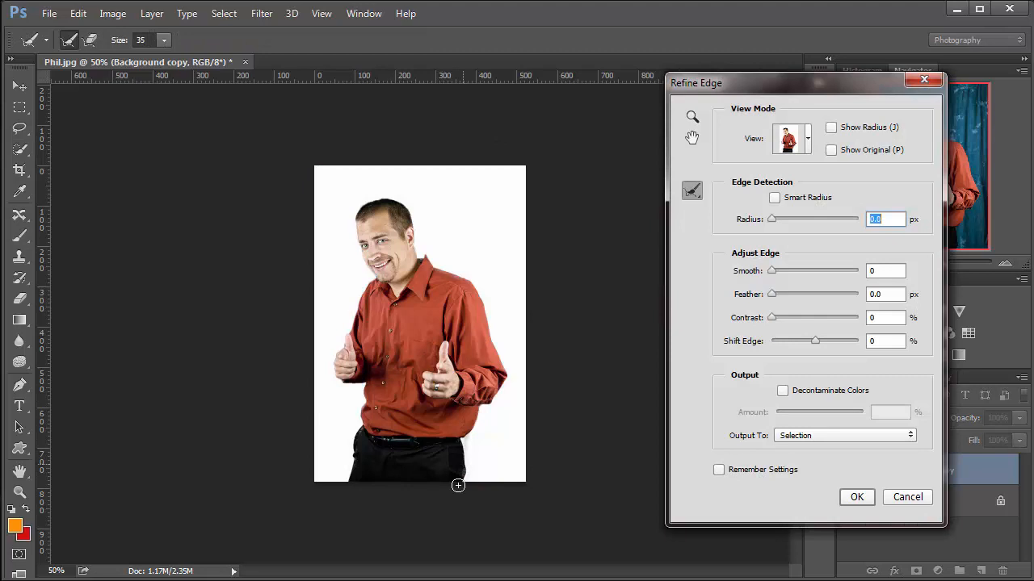
{"action": "left_click_drag", "start_coordinate": [468, 478], "coordinate": [466, 433]}
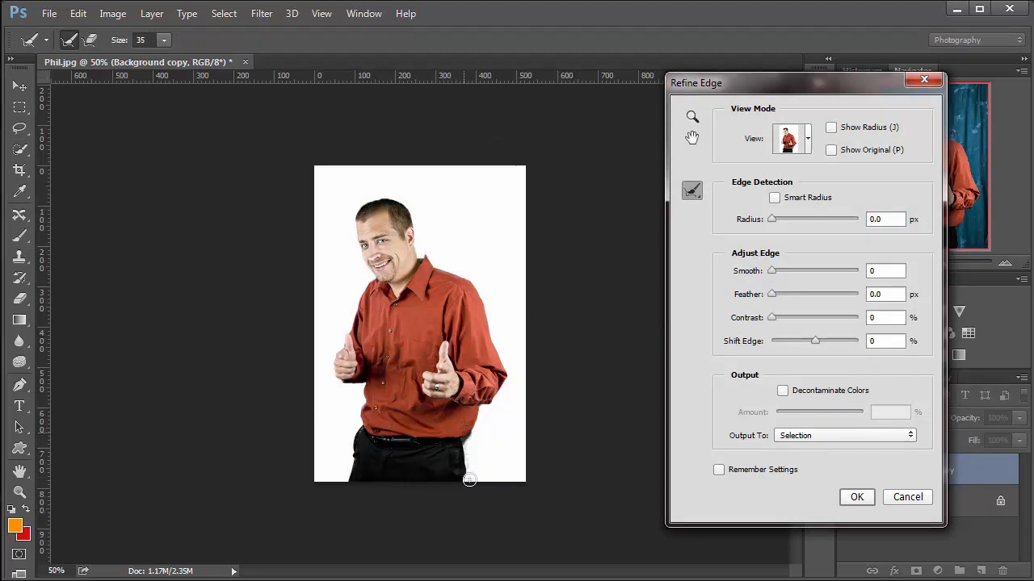
{"action": "left_click", "coordinate": [692, 192]}
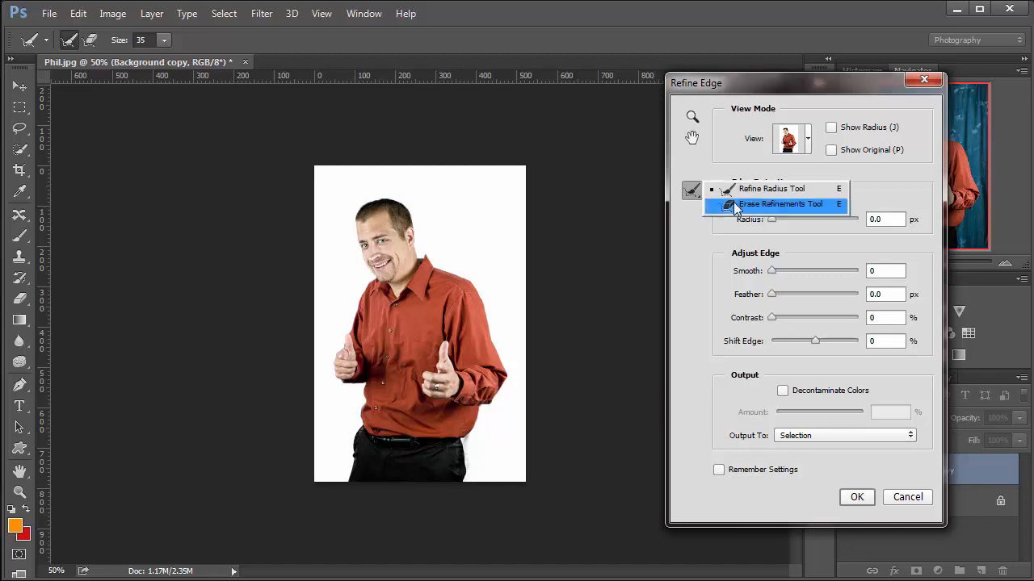
{"action": "left_click", "coordinate": [727, 203]}
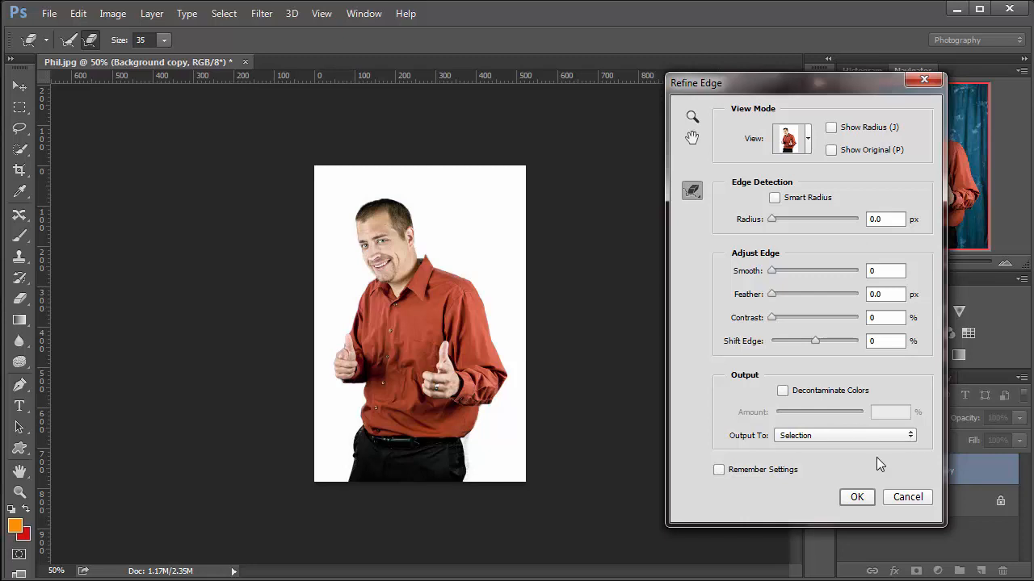
Output the refined selection to a new layer with layer mask and delete the unmasked Background copy layer
{"action": "left_click", "coordinate": [840, 436]}
{"action": "left_click", "coordinate": [840, 480]}
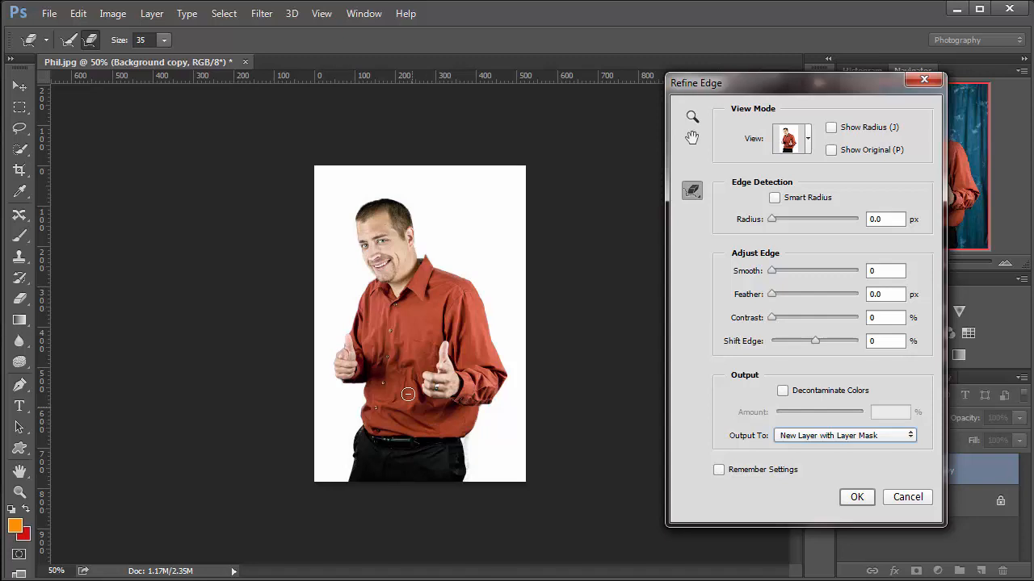
{"action": "left_click", "coordinate": [855, 497]}
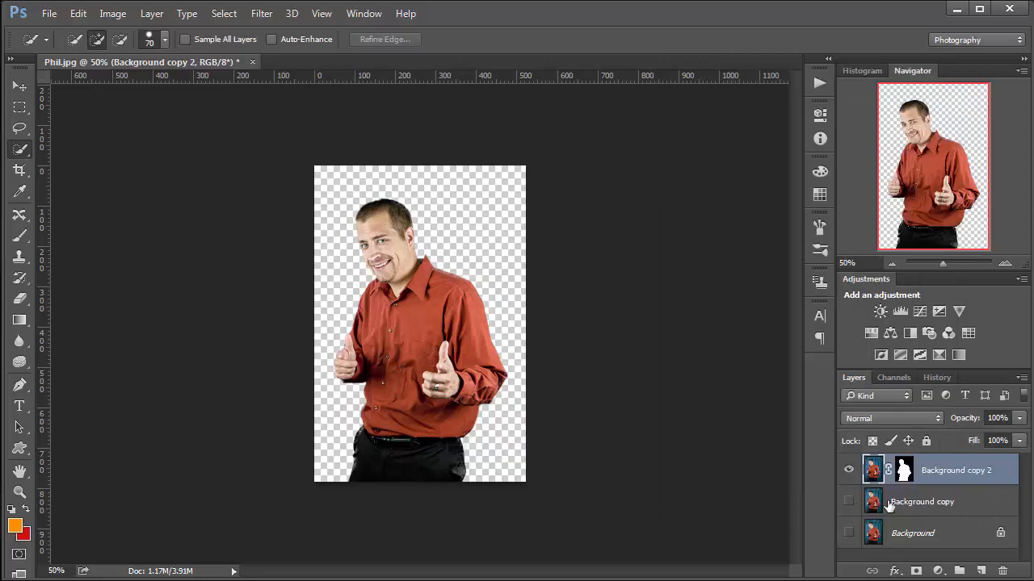
{"action": "left_click_drag", "start_coordinate": [888, 505], "coordinate": [1003, 571]}
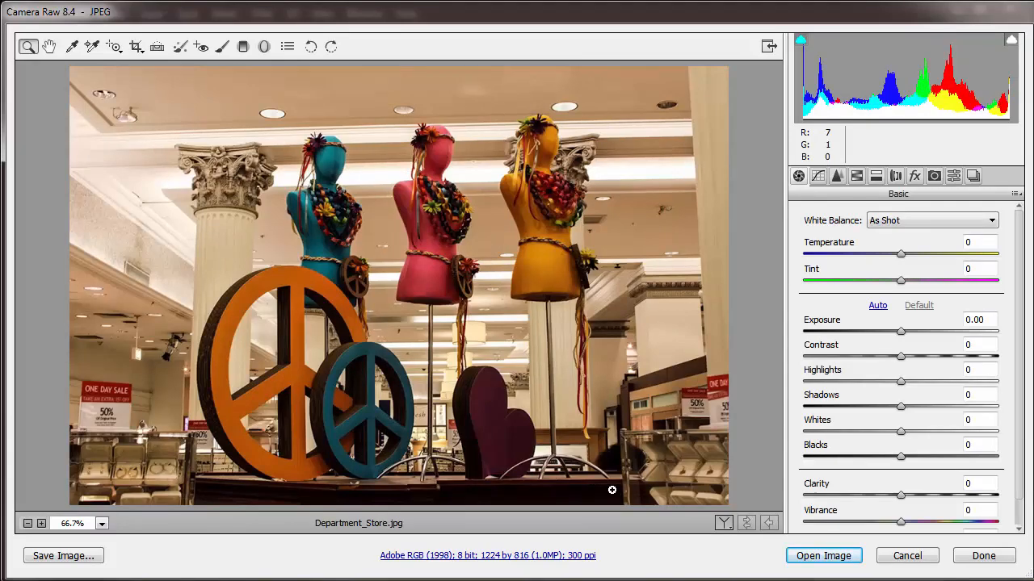
Open Department_Store.jpg from Camera Raw and copy the whole image into Phil.jpg as a new layer
{"action": "left_click", "coordinate": [824, 555]}
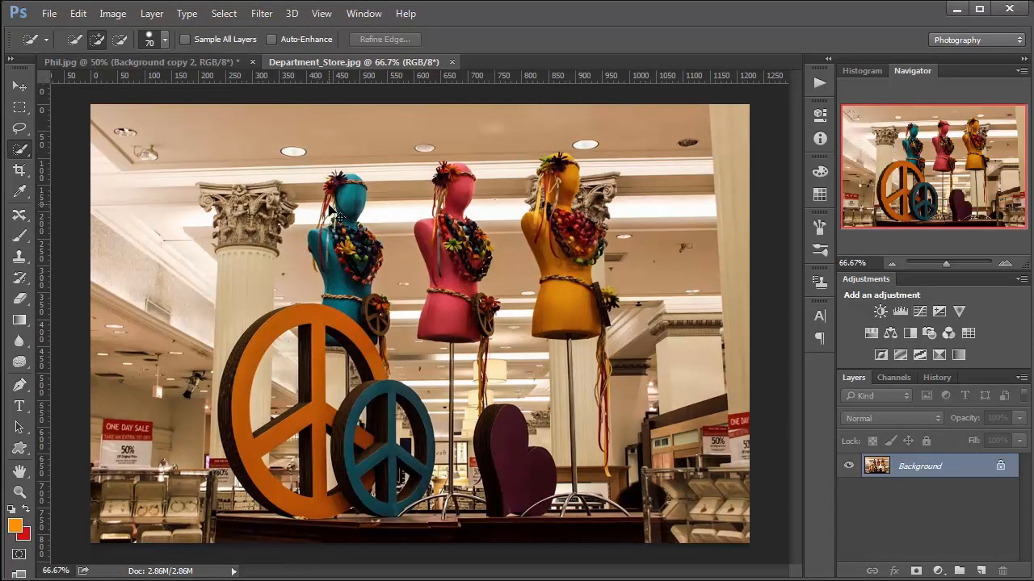
{"action": "key", "text": "ctrl+a"}
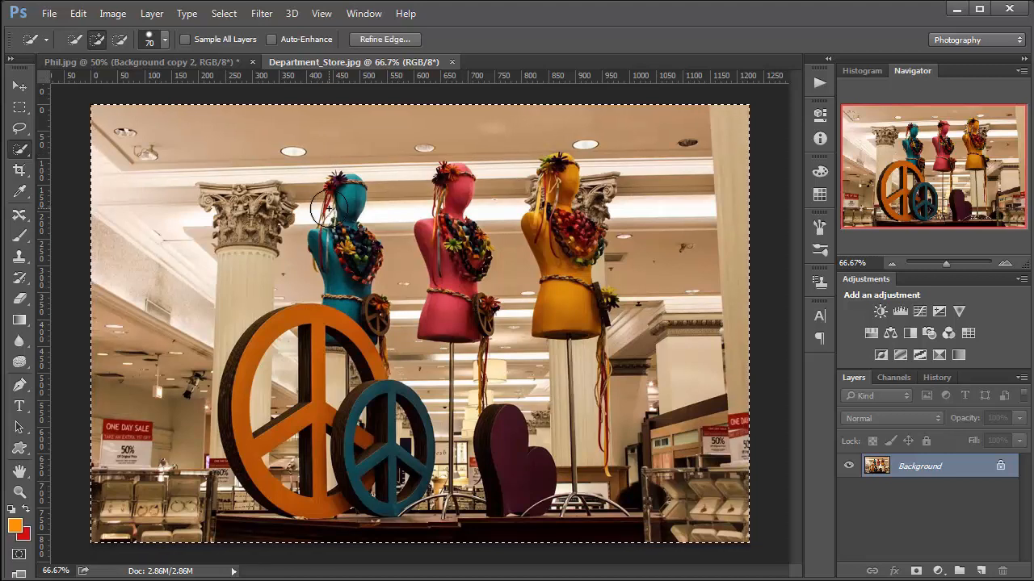
{"action": "left_click", "coordinate": [136, 61]}
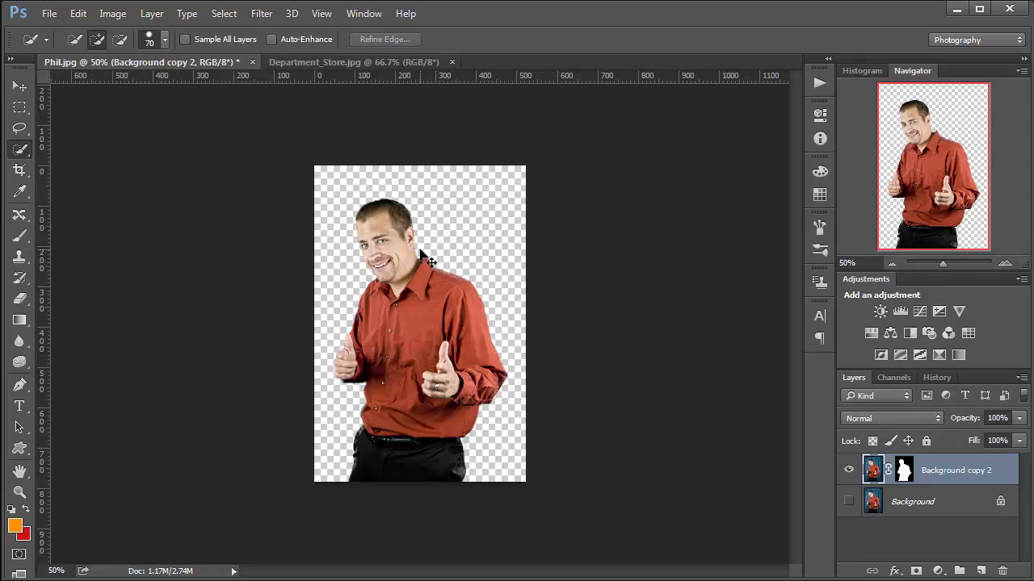
{"action": "left_click_drag", "start_coordinate": [420, 254], "coordinate": [422, 256]}
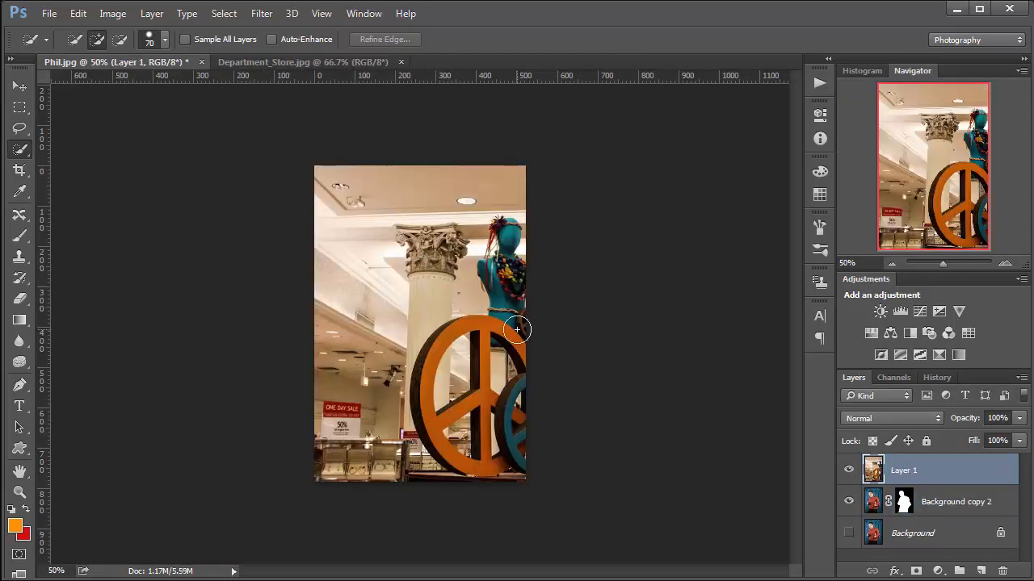
Shift the pasted department store image to the left with the Move tool to bring the mannequins into the canvas
{"action": "key", "text": "v"}
{"action": "left_click_drag", "start_coordinate": [512, 347], "coordinate": [394, 347]}
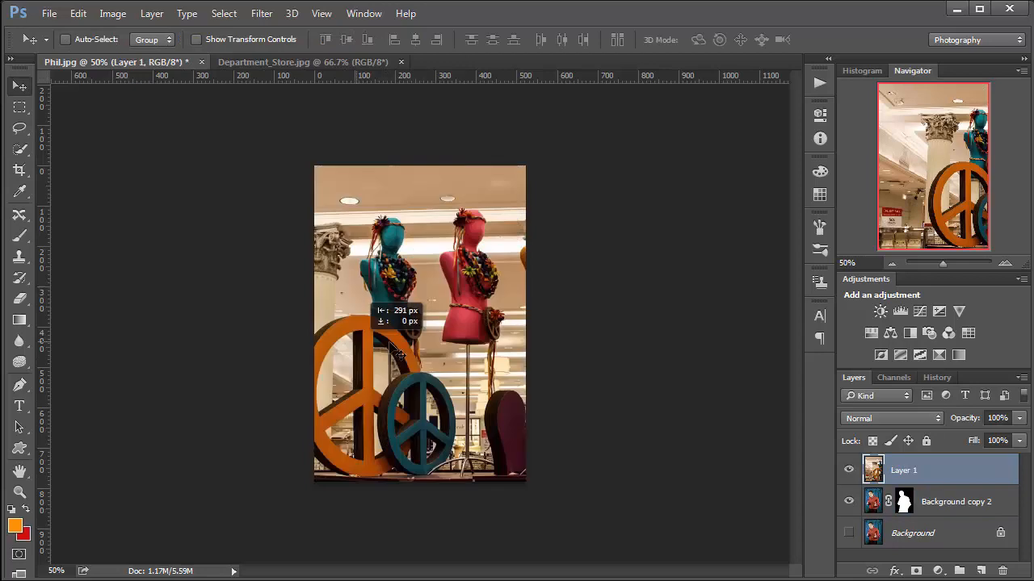
{"action": "left_click_drag", "start_coordinate": [462, 342], "coordinate": [422, 332]}
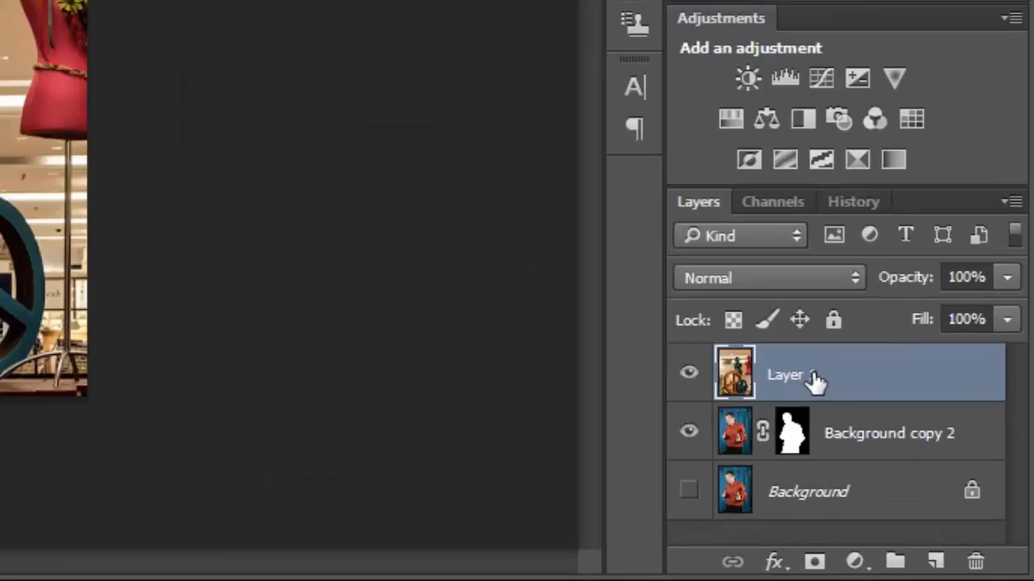
Place Layer 1 beneath Background copy 2 and reposition the store scene farther left behind the man
{"action": "left_click_drag", "start_coordinate": [816, 381], "coordinate": [790, 448]}
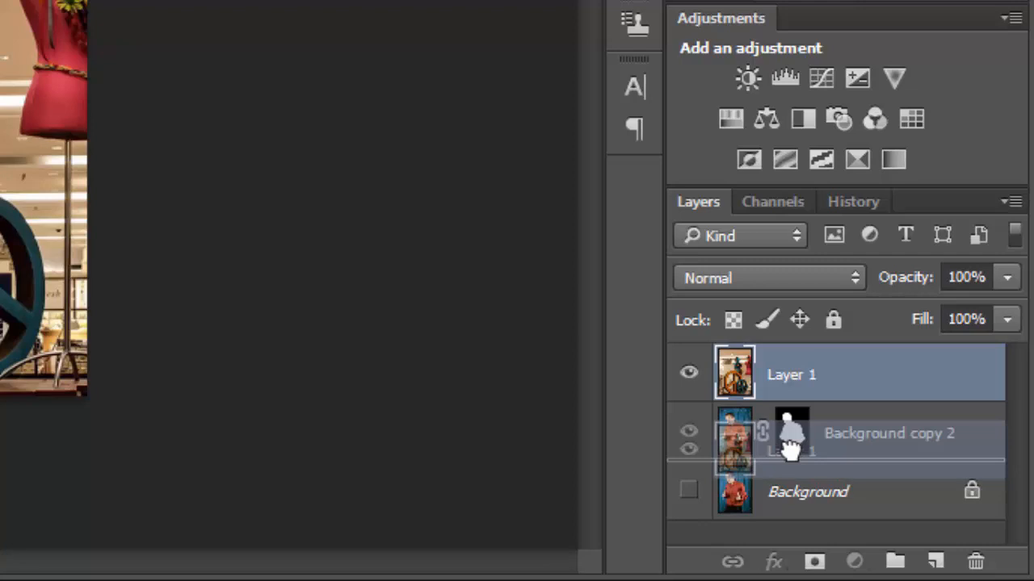
{"action": "left_click_drag", "start_coordinate": [790, 448], "coordinate": [790, 448]}
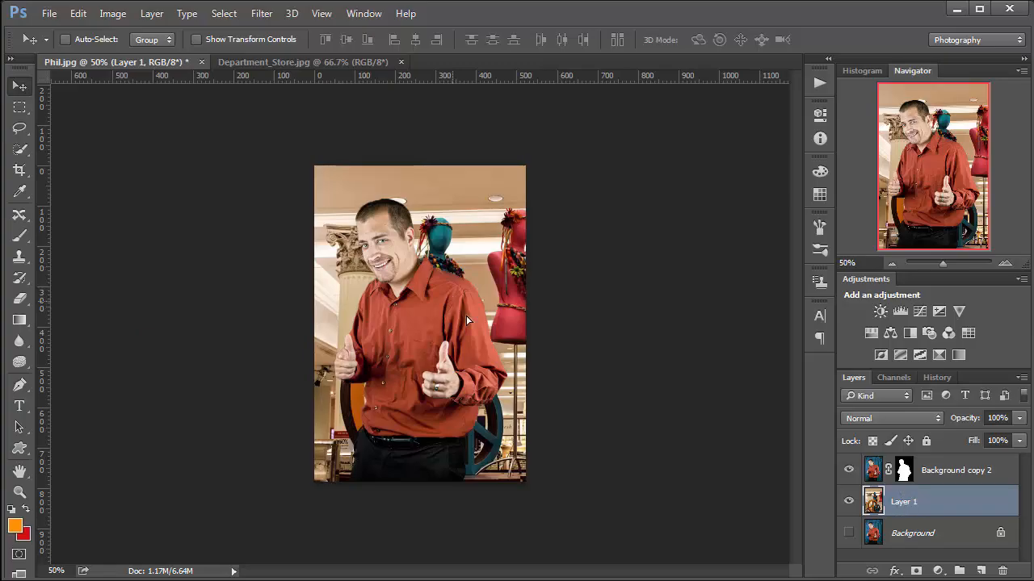
{"action": "left_click_drag", "start_coordinate": [457, 316], "coordinate": [416, 315]}
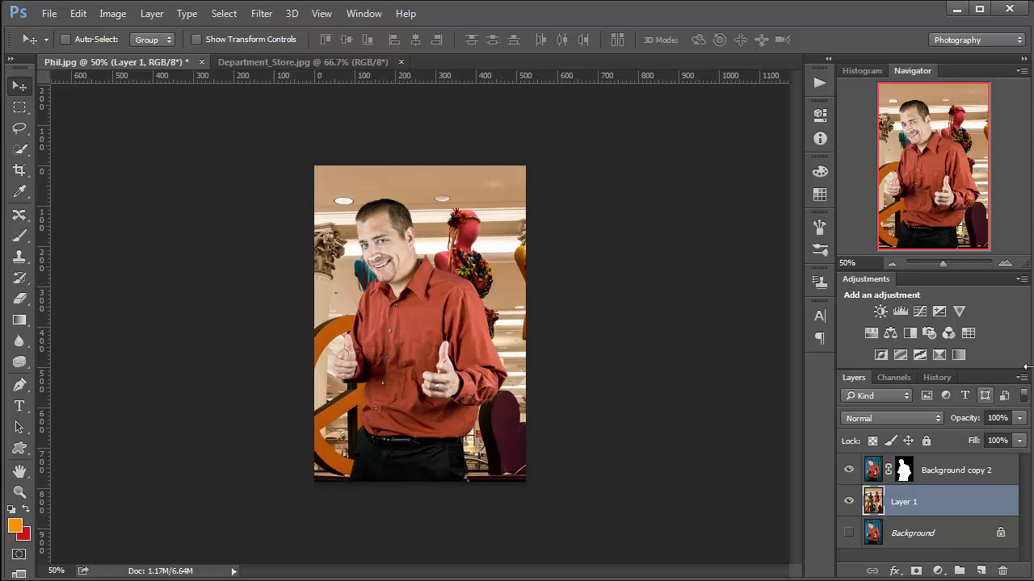
Reduce Layer 1's opacity to 56% and make the Background layer visible beneath it
{"action": "left_click", "coordinate": [1019, 419]}
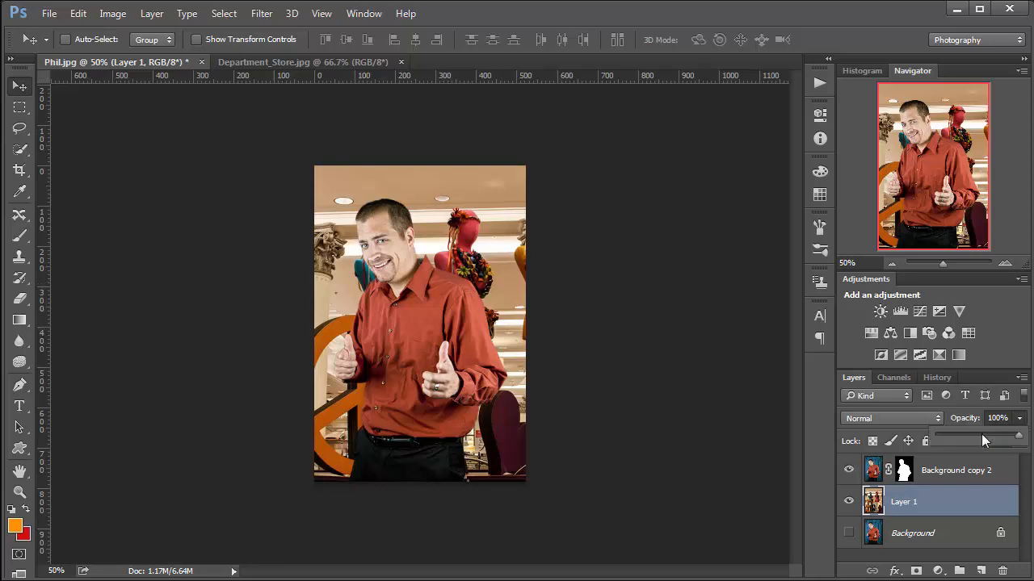
{"action": "left_click", "coordinate": [975, 435]}
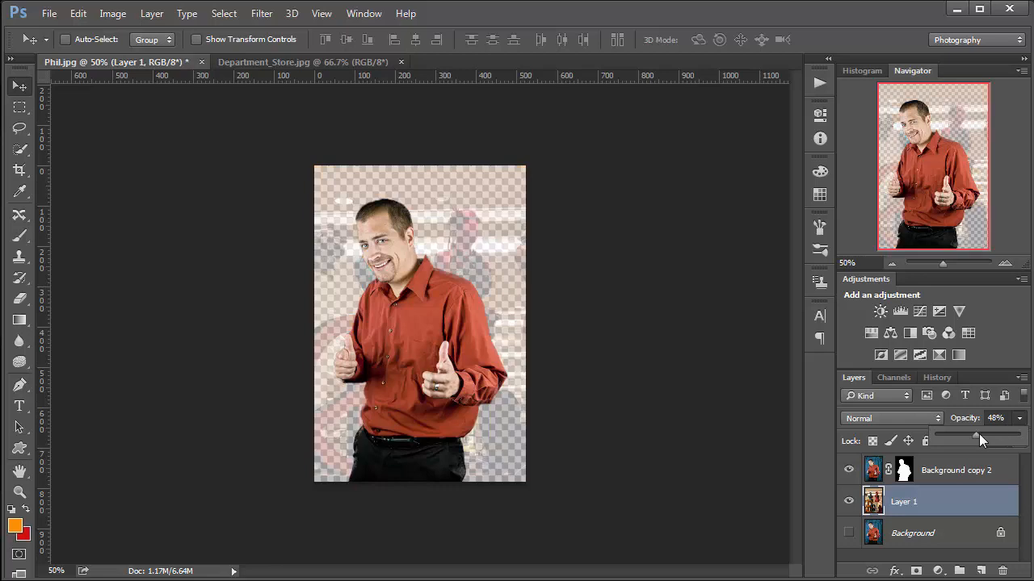
{"action": "left_click_drag", "start_coordinate": [979, 433], "coordinate": [982, 434]}
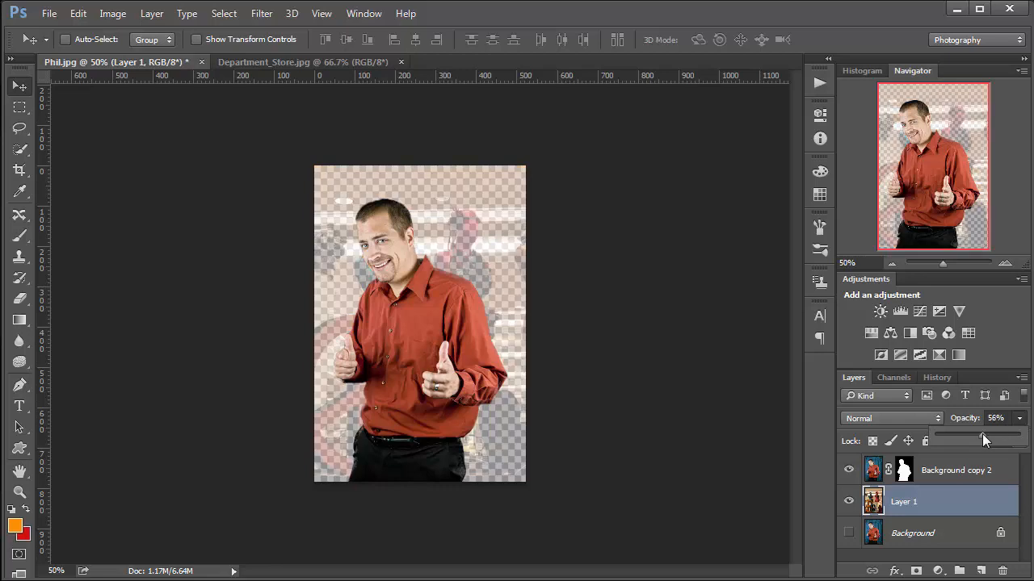
{"action": "left_click", "coordinate": [848, 537]}
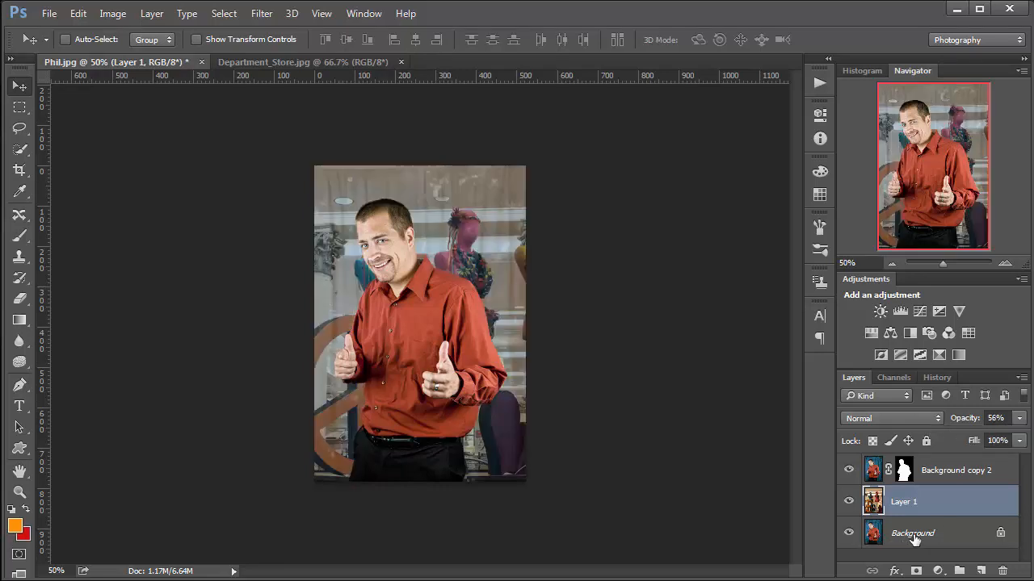
Fill the Background layer with white, using the default colors swapped so that white is the foreground
{"action": "left_click", "coordinate": [913, 539]}
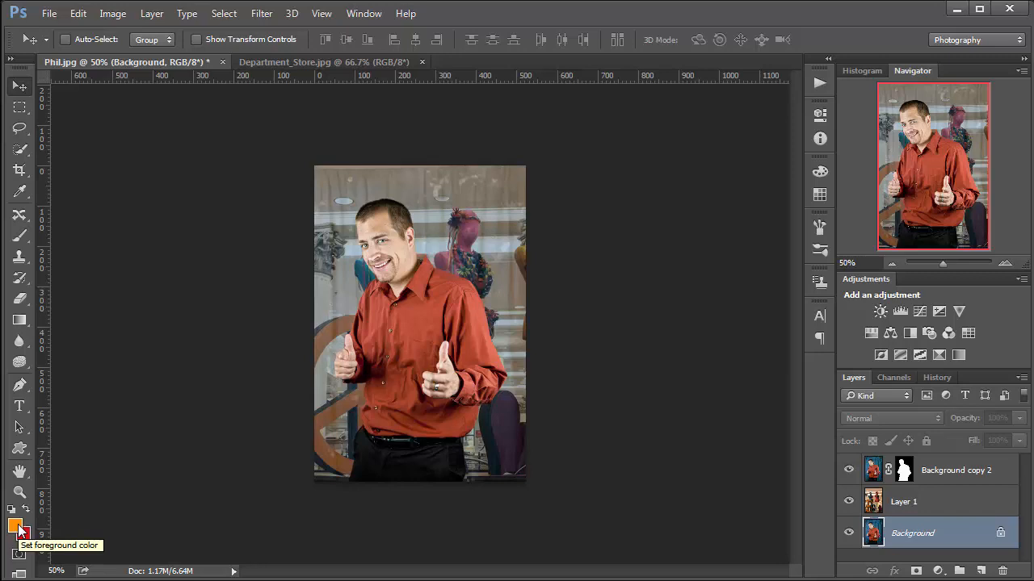
{"action": "key", "text": "d"}
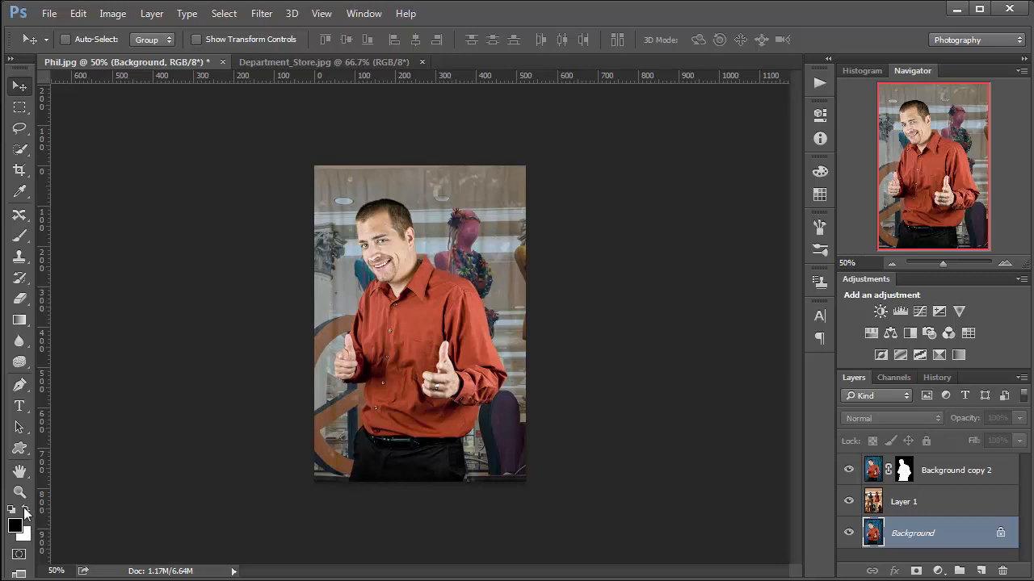
{"action": "left_click", "coordinate": [25, 509]}
{"action": "key", "text": "alt+BackSpace"}
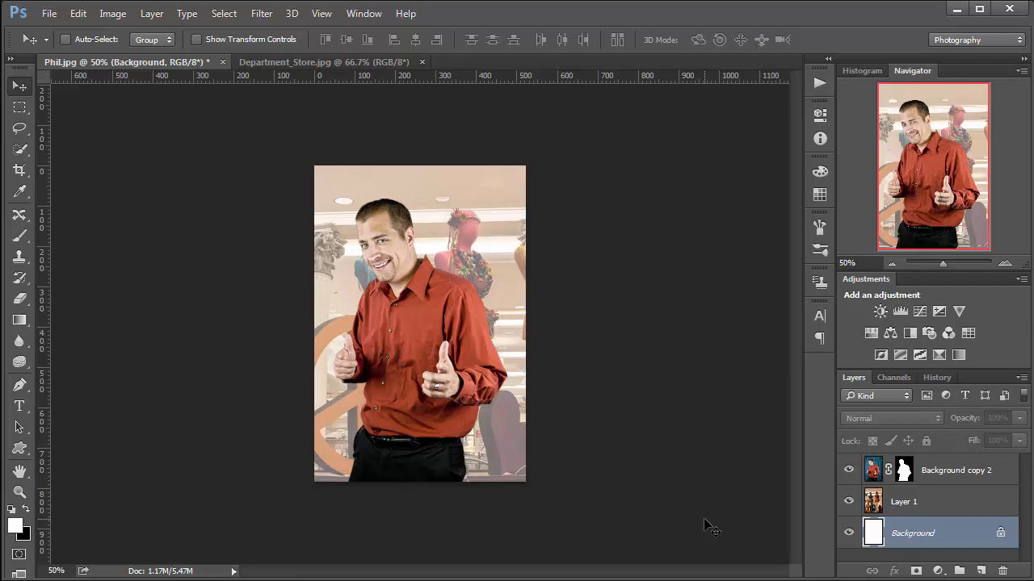
Try a black fill on the Background layer and return it to white
{"action": "key", "text": "ctrl+BackSpace"}
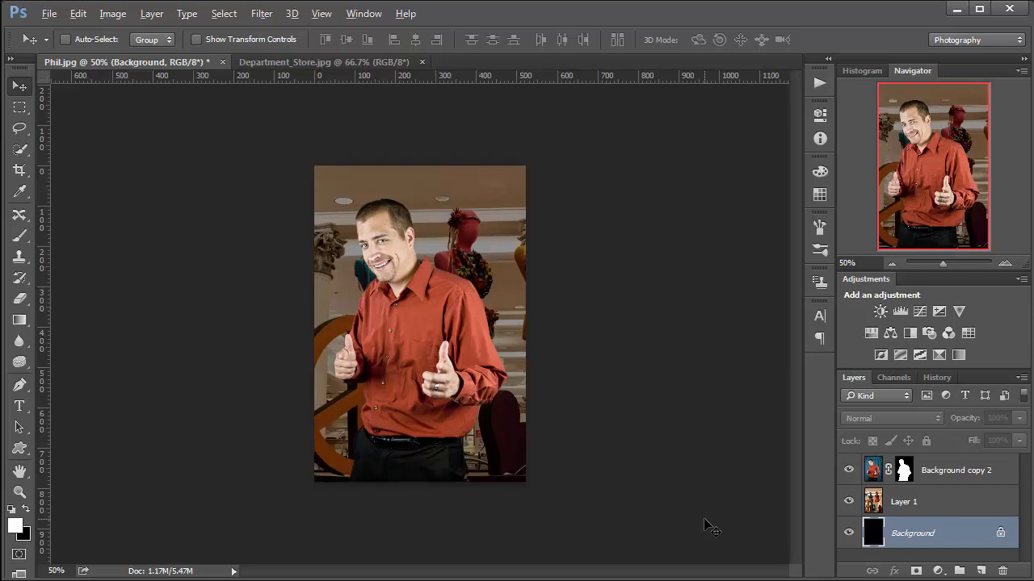
{"action": "key", "text": "alt"}
{"action": "key", "text": "alt"}
{"action": "key", "text": "alt+BackSpace"}
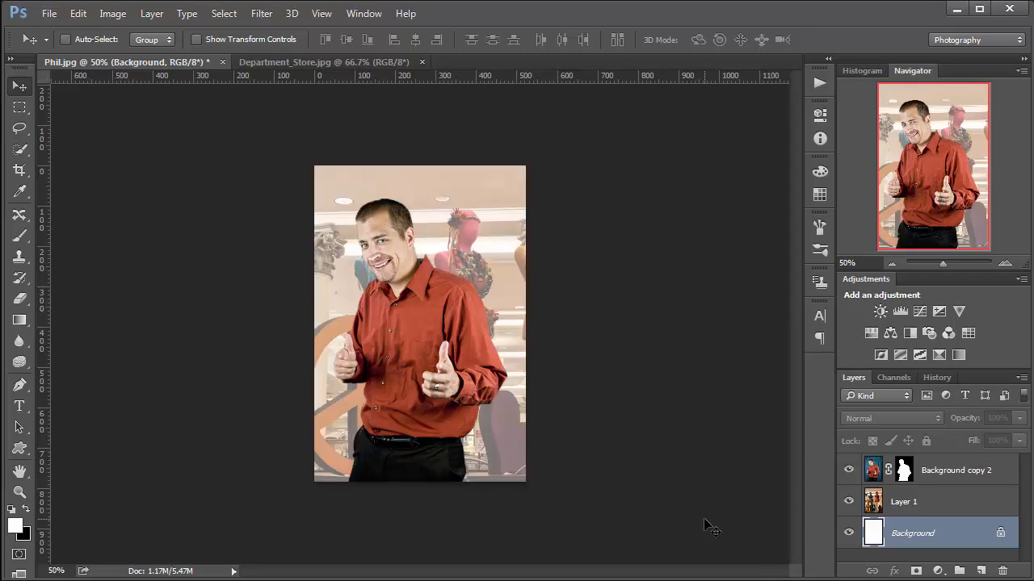
Rename Layer 1 as "Dept. Store" and set its opacity to 40%
{"action": "left_click", "coordinate": [935, 505]}
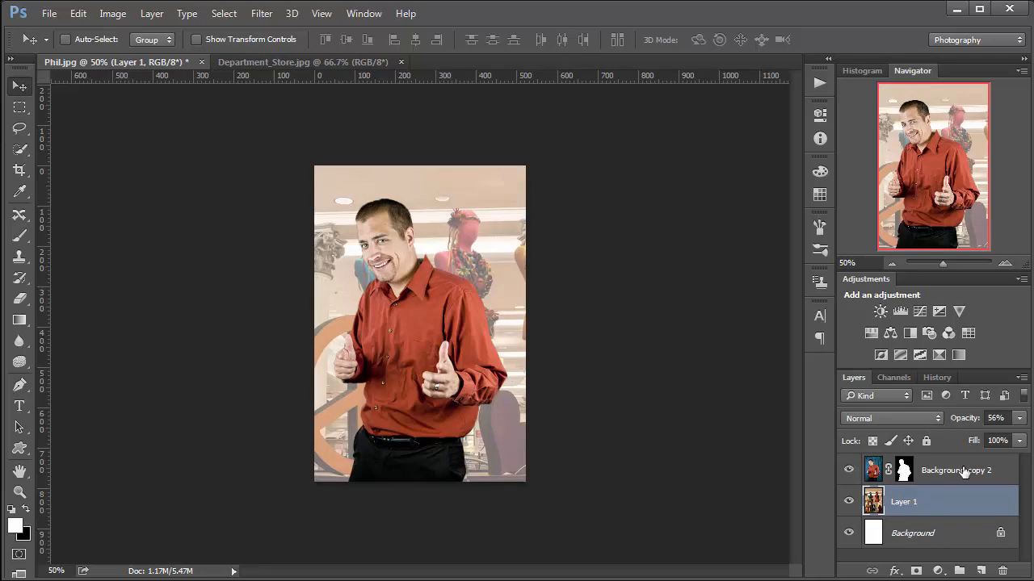
{"action": "double_click", "coordinate": [904, 502]}
{"action": "type", "text": "Dept. Store"}
{"action": "key", "text": "Return"}
{"action": "left_click", "coordinate": [1019, 418]}
{"action": "left_click", "coordinate": [974, 434]}
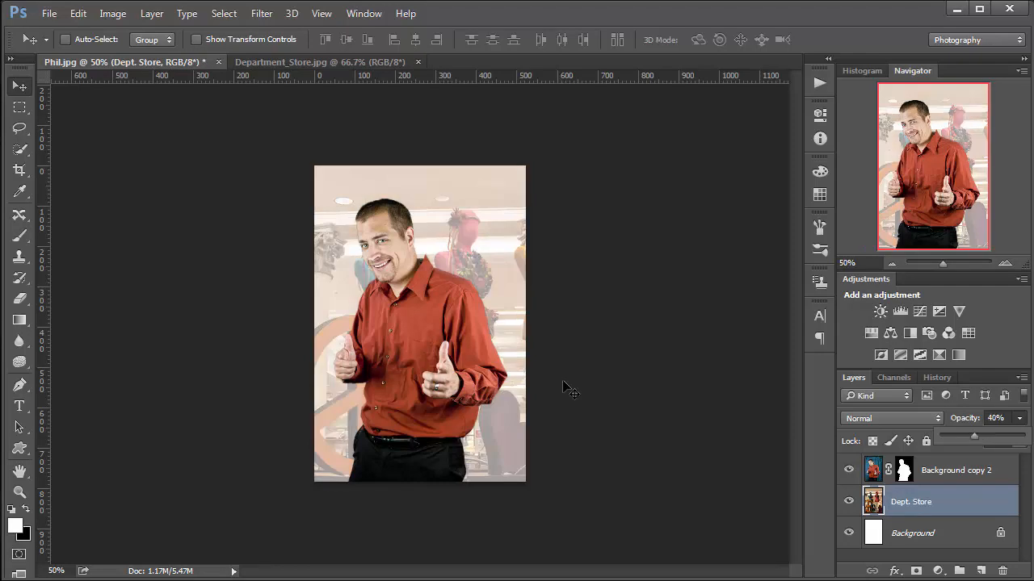
Shift the Dept. Store scene farther left so the mannequins flank the man, and reduce its opacity to 24%
{"action": "left_click_drag", "start_coordinate": [477, 356], "coordinate": [444, 347]}
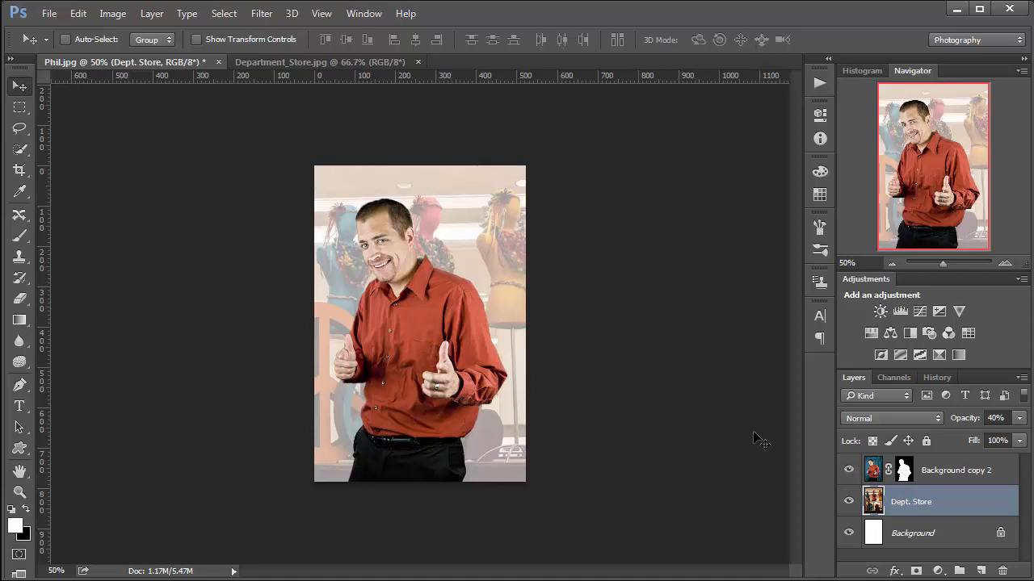
{"action": "left_click", "coordinate": [1019, 419]}
{"action": "left_click_drag", "start_coordinate": [967, 436], "coordinate": [960, 435]}
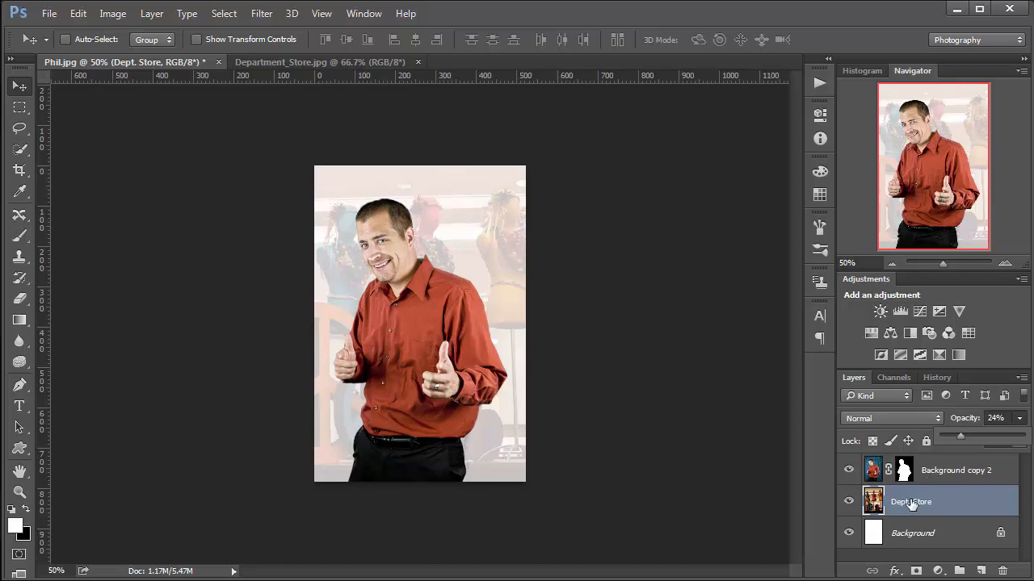
Widen the canvas to 5 inches with the anchor kept at the center
{"action": "left_click", "coordinate": [875, 476]}
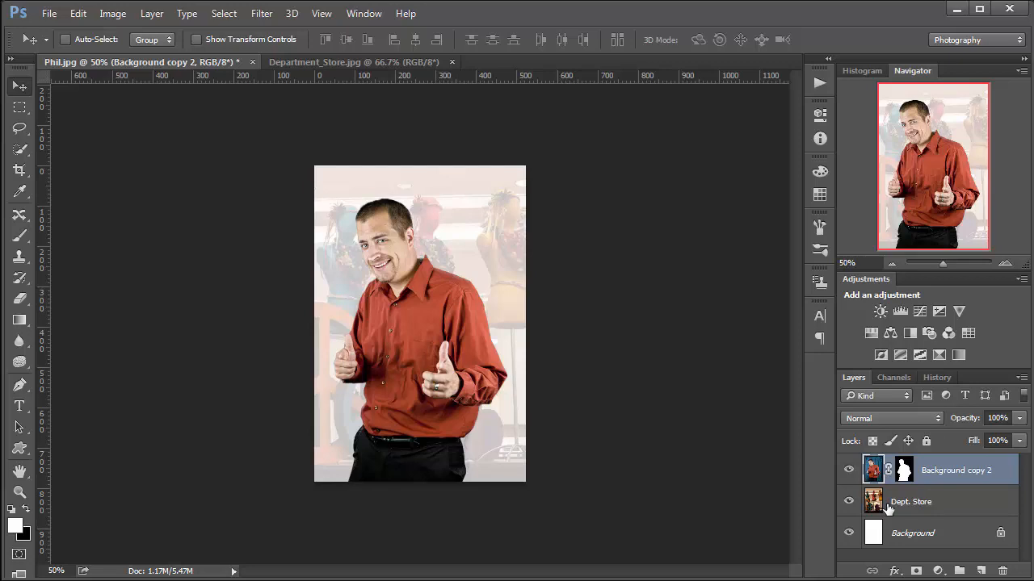
{"action": "left_click", "coordinate": [886, 506]}
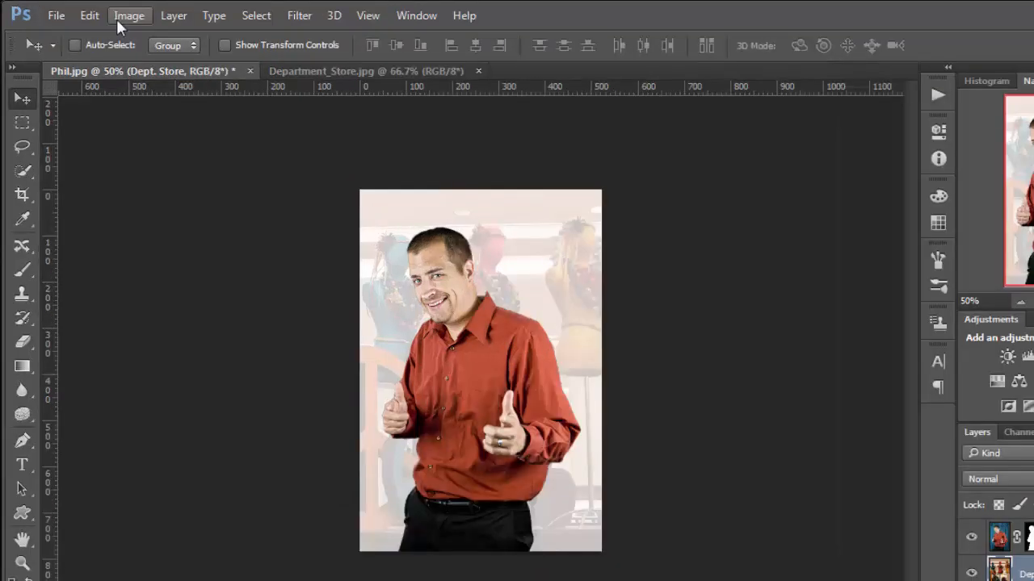
{"action": "left_click", "coordinate": [112, 14]}
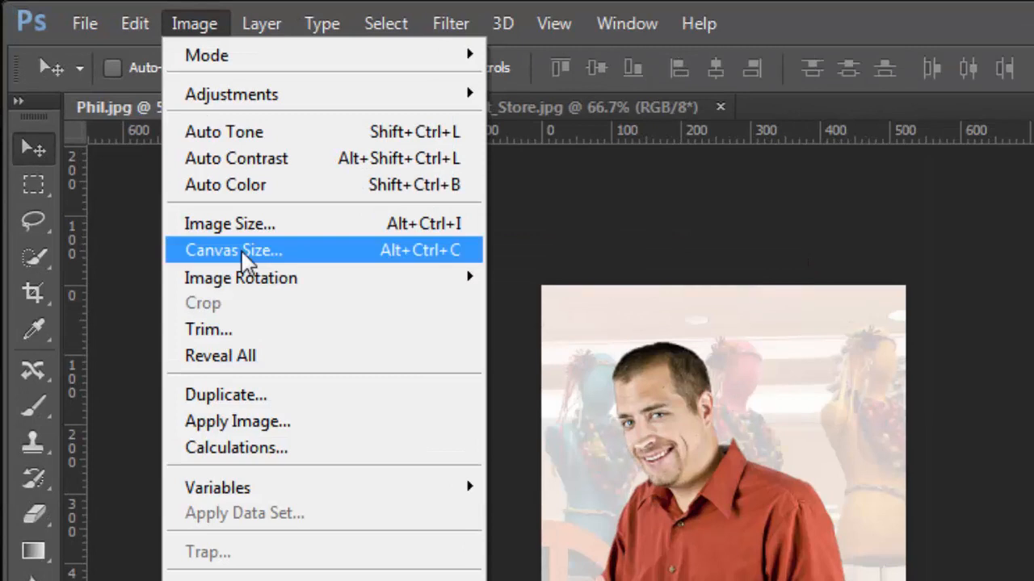
{"action": "left_click", "coordinate": [241, 249]}
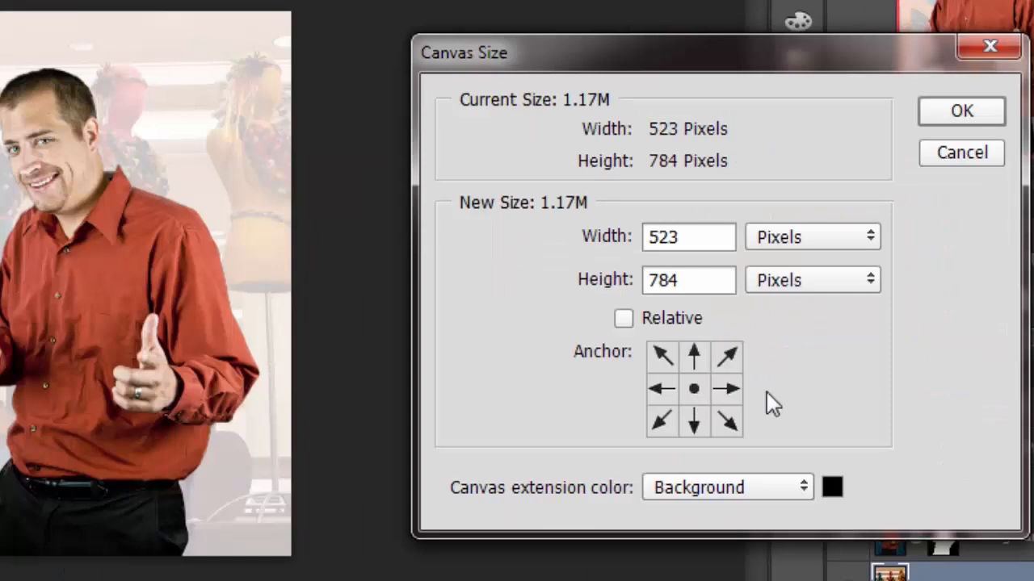
{"action": "left_click", "coordinate": [667, 394]}
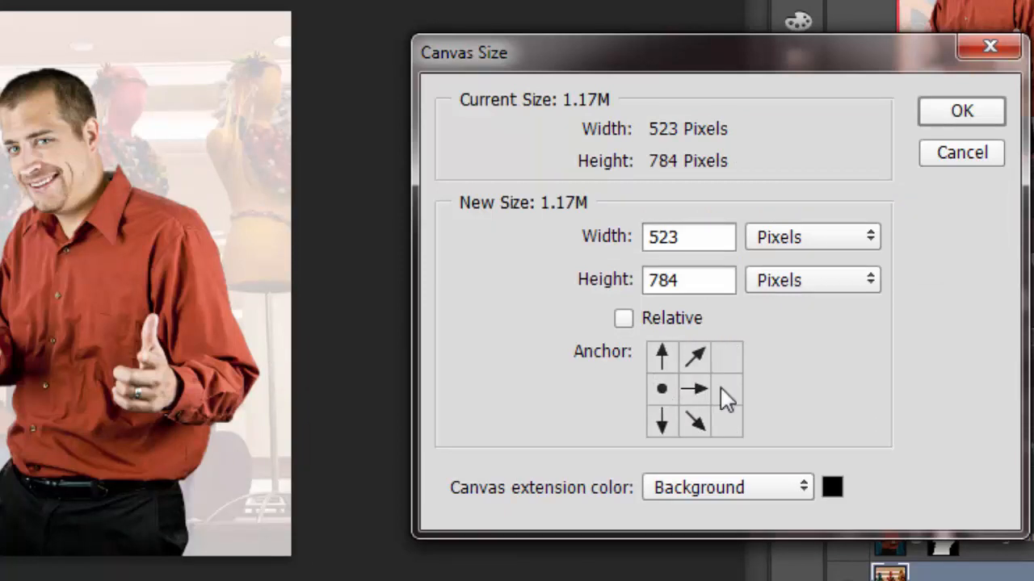
{"action": "left_click", "coordinate": [726, 394]}
{"action": "left_click", "coordinate": [697, 396]}
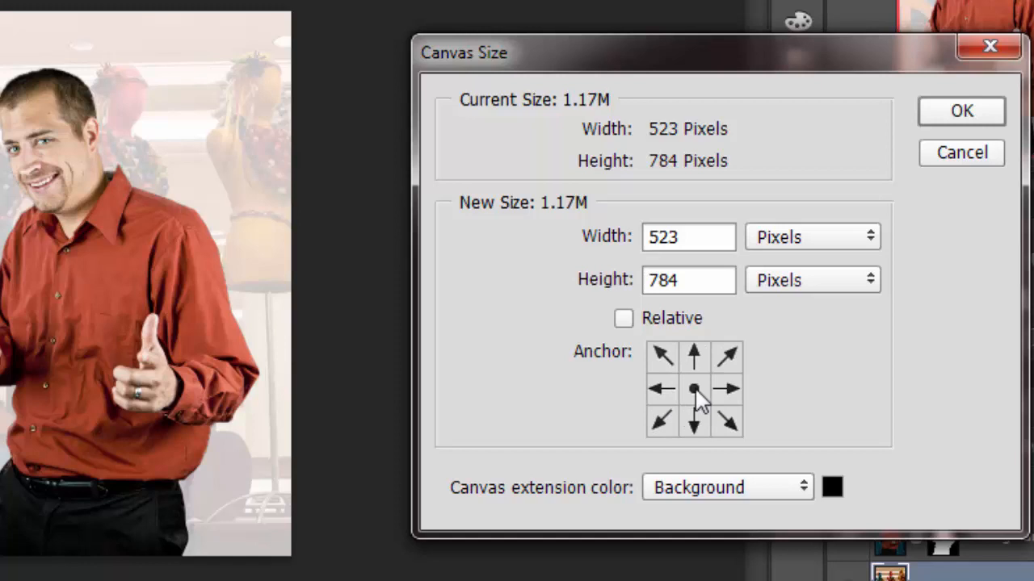
{"action": "left_click", "coordinate": [780, 244]}
{"action": "left_click", "coordinate": [794, 303]}
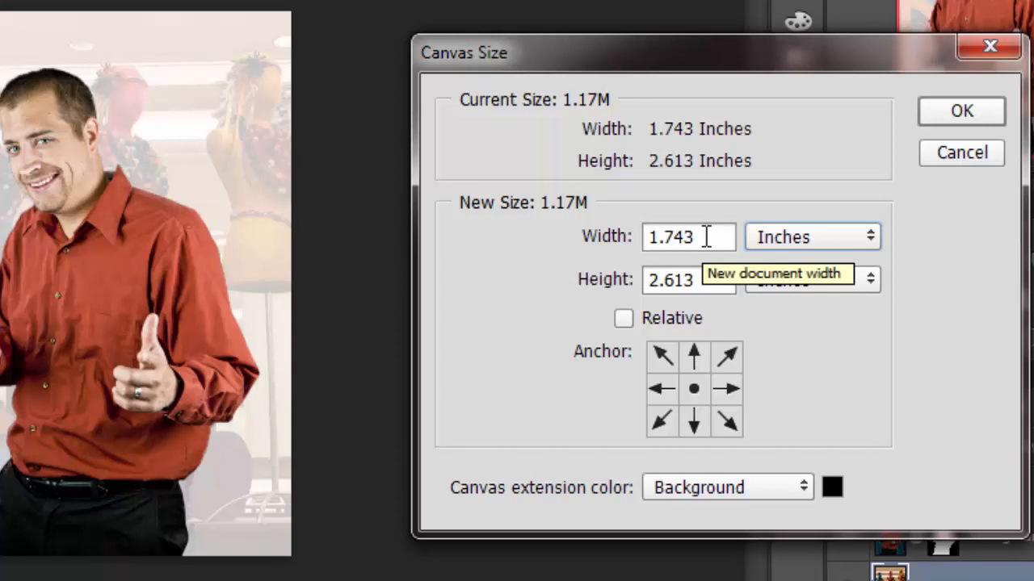
{"action": "left_click", "coordinate": [615, 236]}
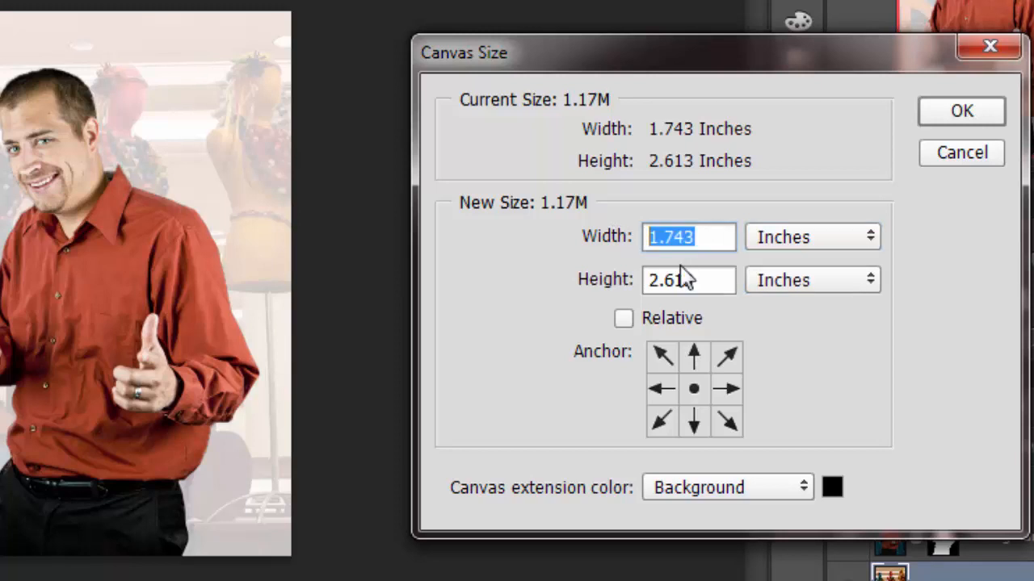
{"action": "type", "text": "5"}
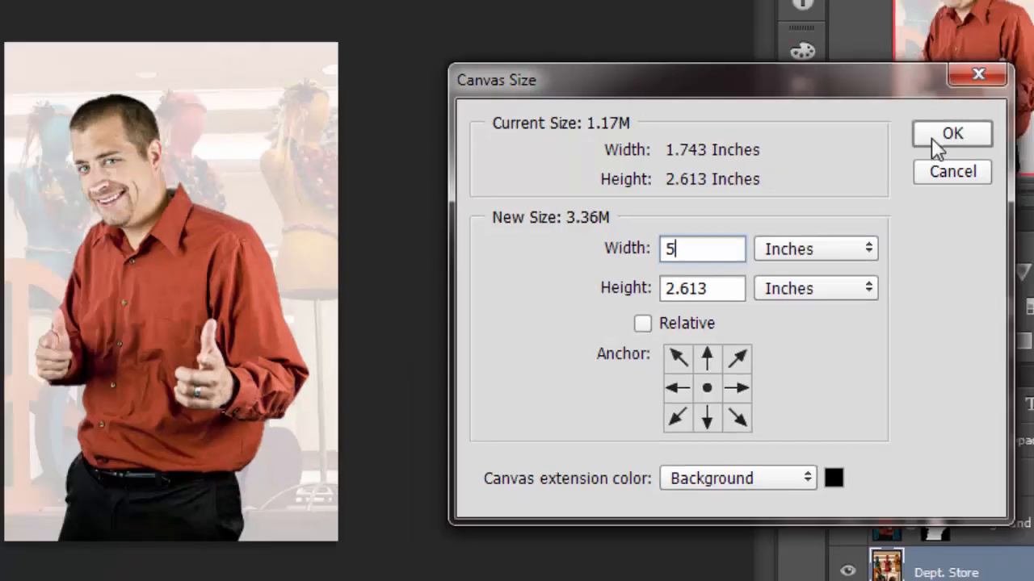
{"action": "left_click", "coordinate": [955, 115]}
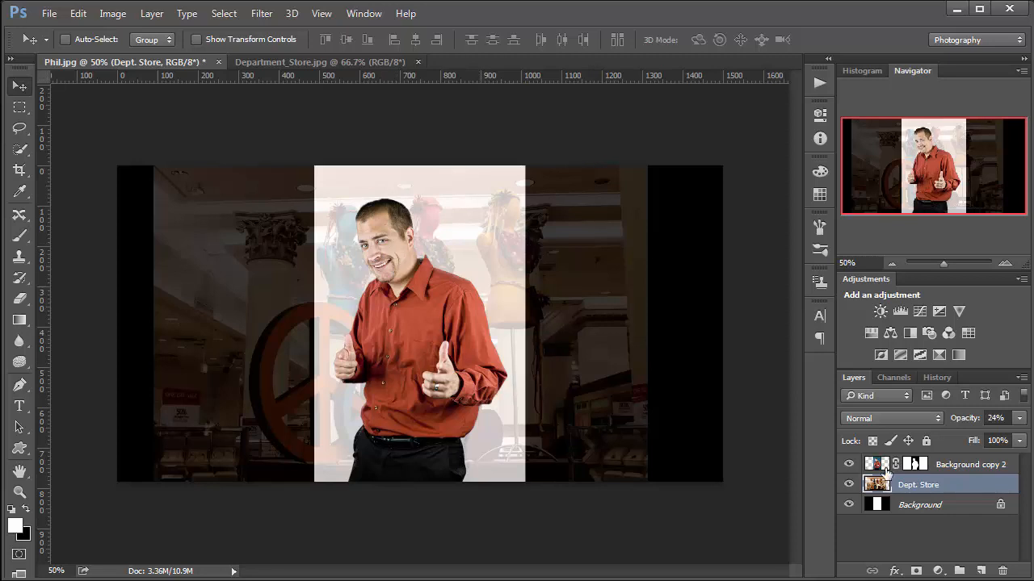
Fill the extended Background layer with white and crop both sides of the canvas to the store photo's edges
{"action": "left_click", "coordinate": [911, 505]}
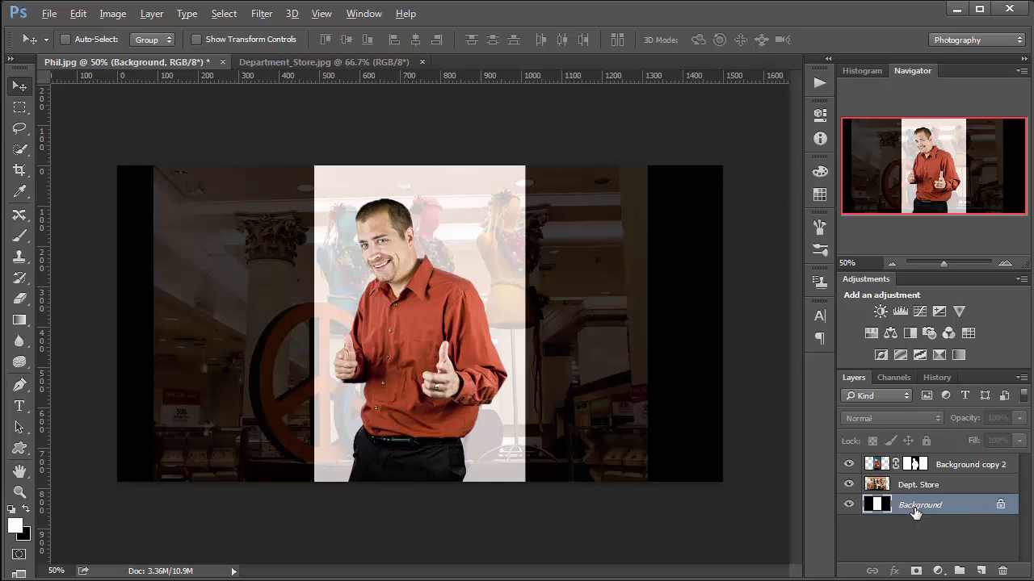
{"action": "key", "text": "alt+BackSpace"}
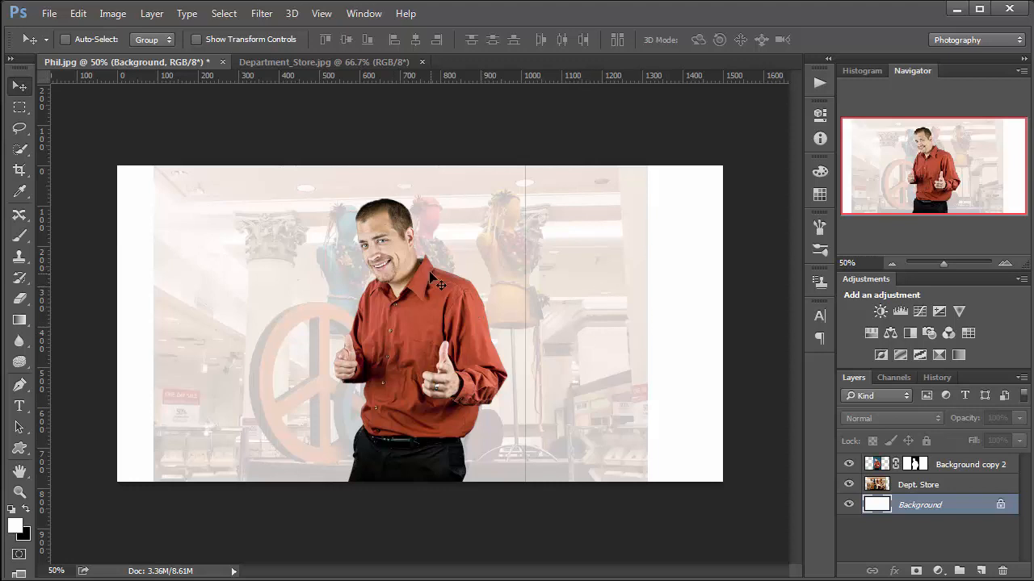
{"action": "key", "text": "c"}
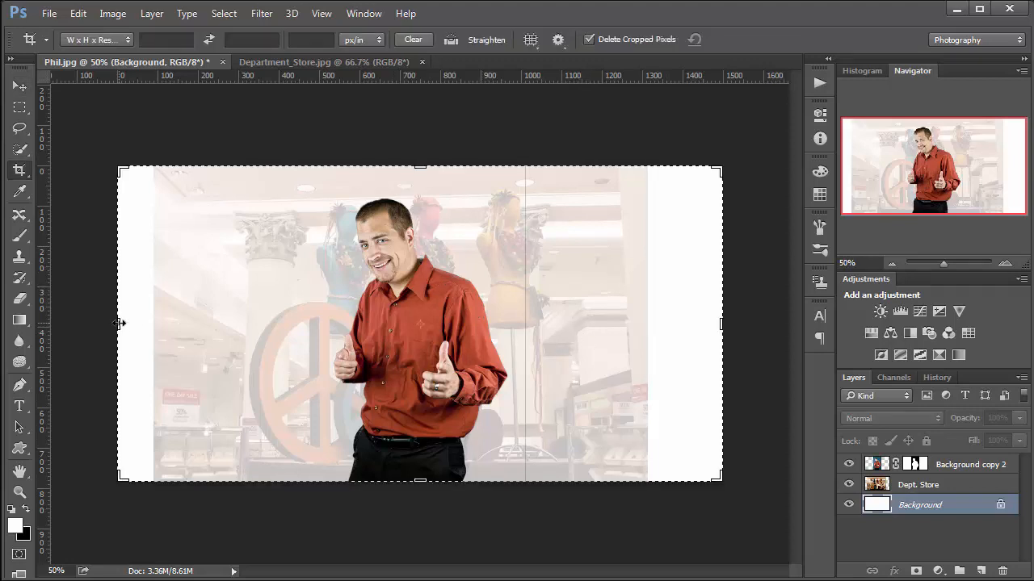
{"action": "left_click_drag", "start_coordinate": [118, 323], "coordinate": [136, 323]}
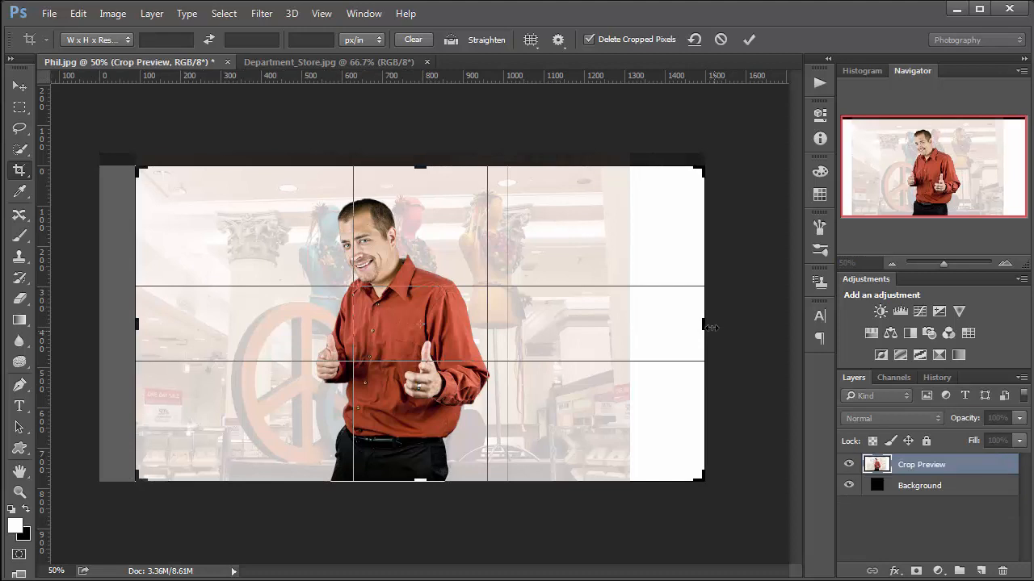
{"action": "left_click_drag", "start_coordinate": [711, 327], "coordinate": [668, 324]}
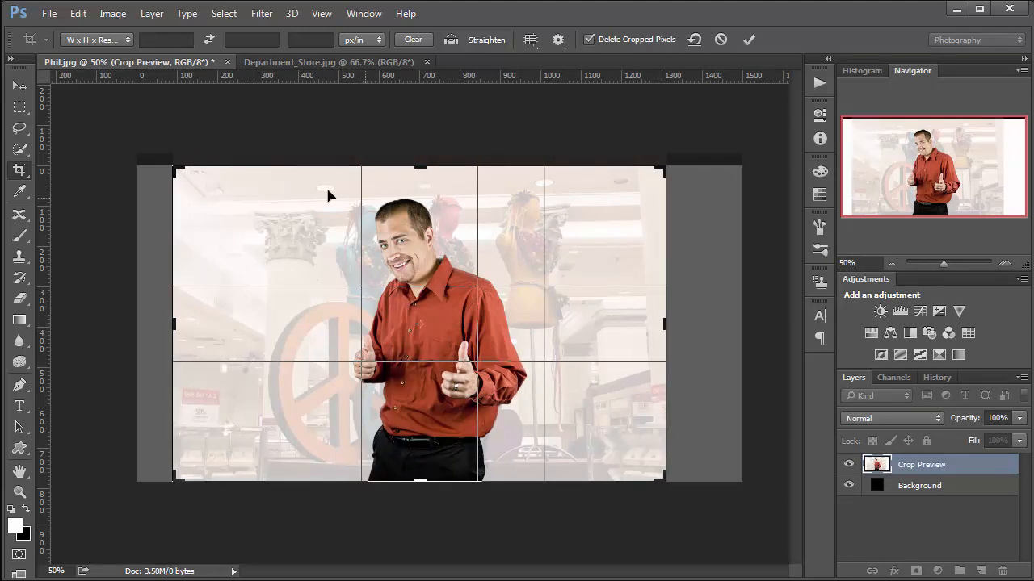
{"action": "key", "text": "Return"}
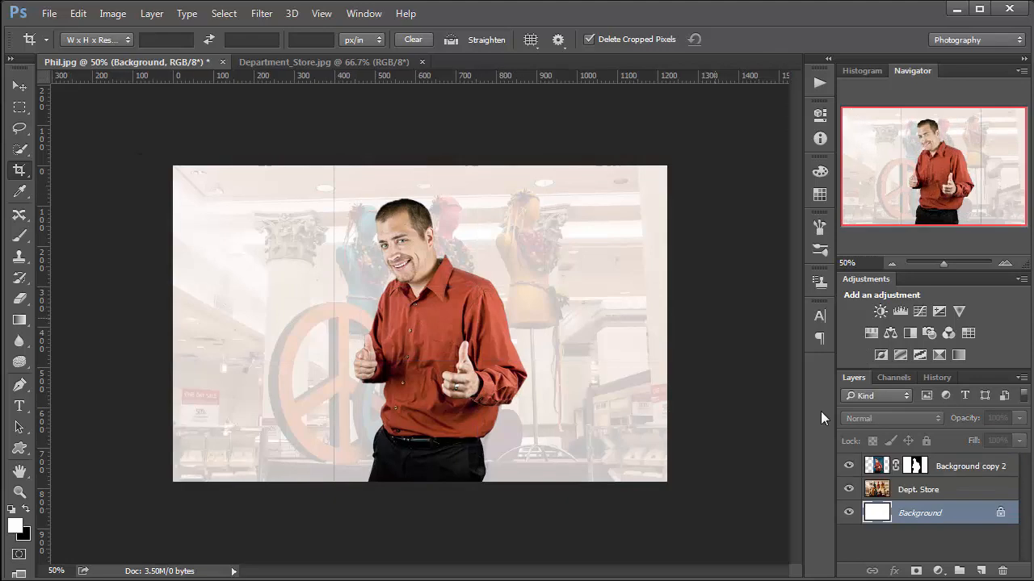
Move the cut-out man on Background copy 2 to the right within the store scene
{"action": "left_click", "coordinate": [878, 466]}
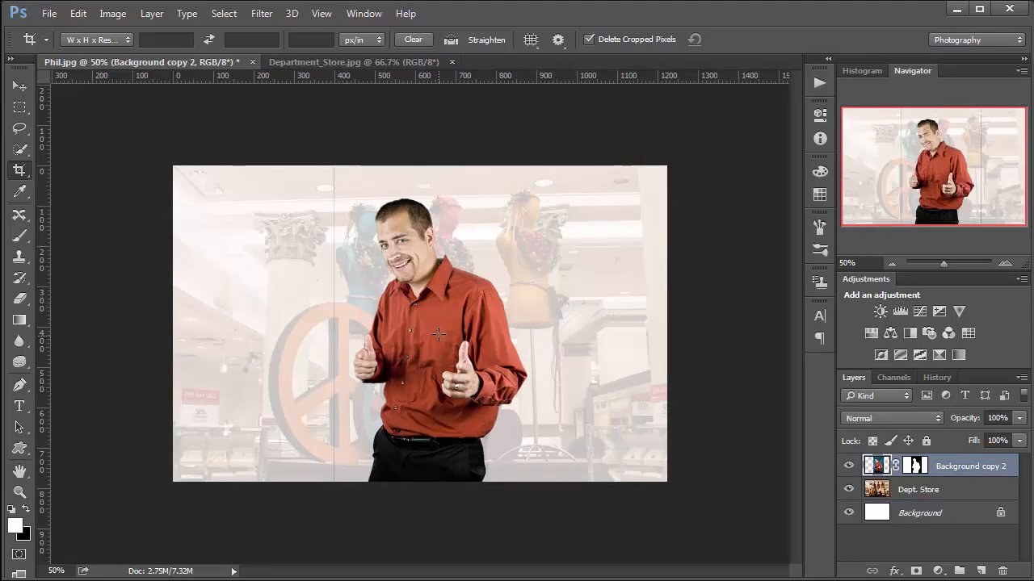
{"action": "key", "text": "v"}
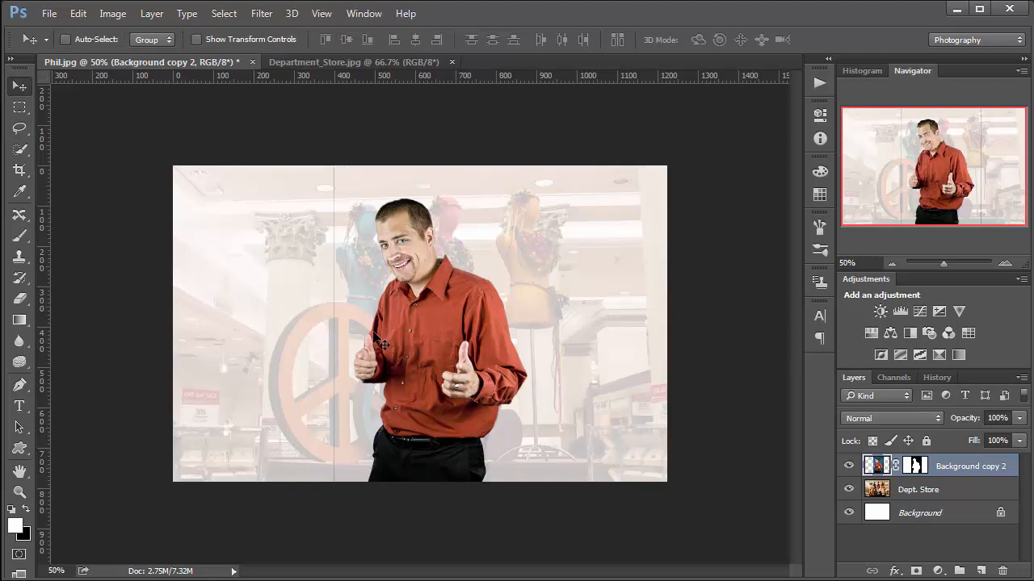
{"action": "left_click_drag", "start_coordinate": [418, 349], "coordinate": [487, 347]}
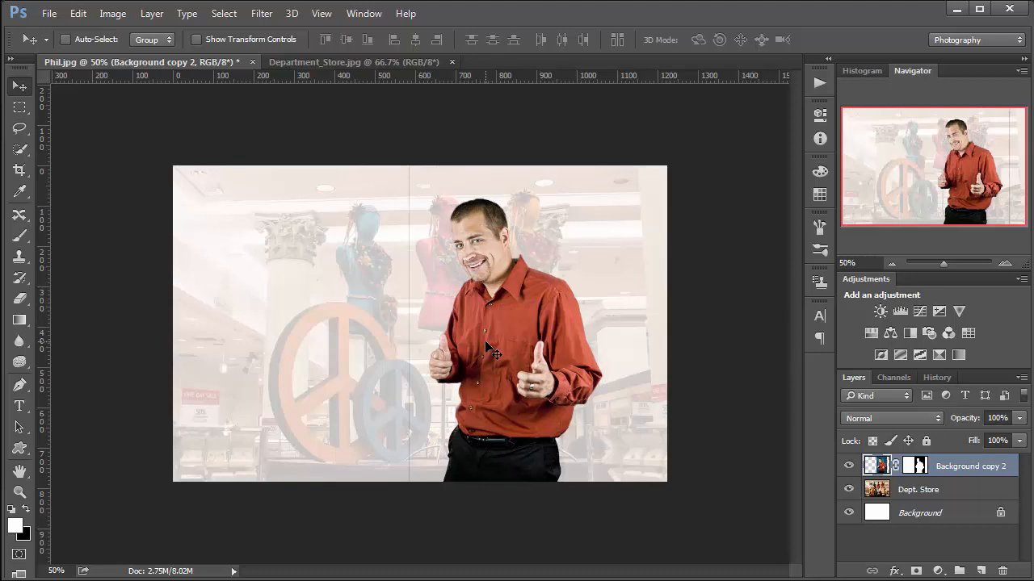
Try flipping the cut-out man horizontally and moving him to the opposite side of the store scene
{"action": "key", "text": "ctrl+t"}
{"action": "right_click", "coordinate": [485, 342]}
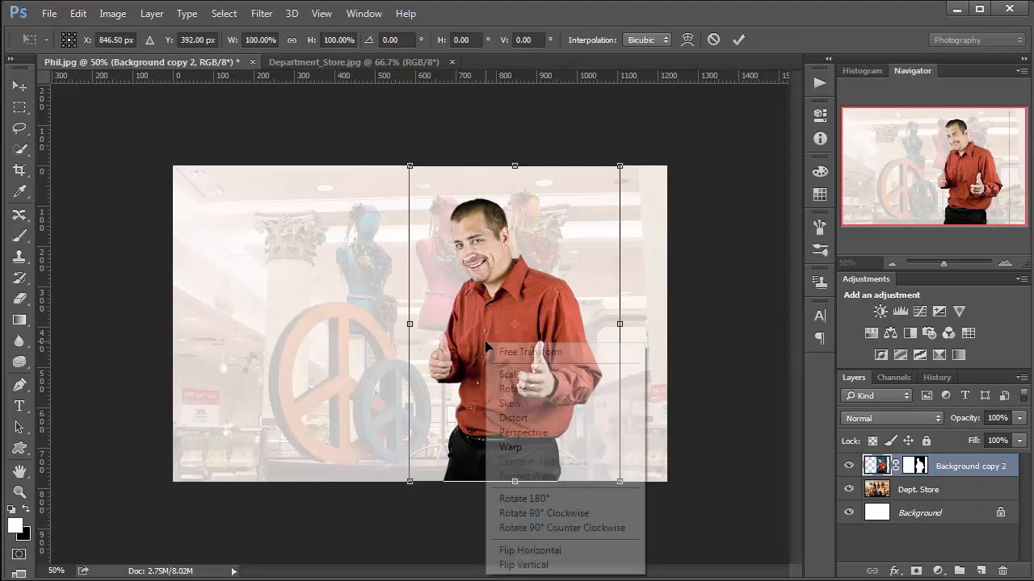
{"action": "left_click", "coordinate": [555, 551]}
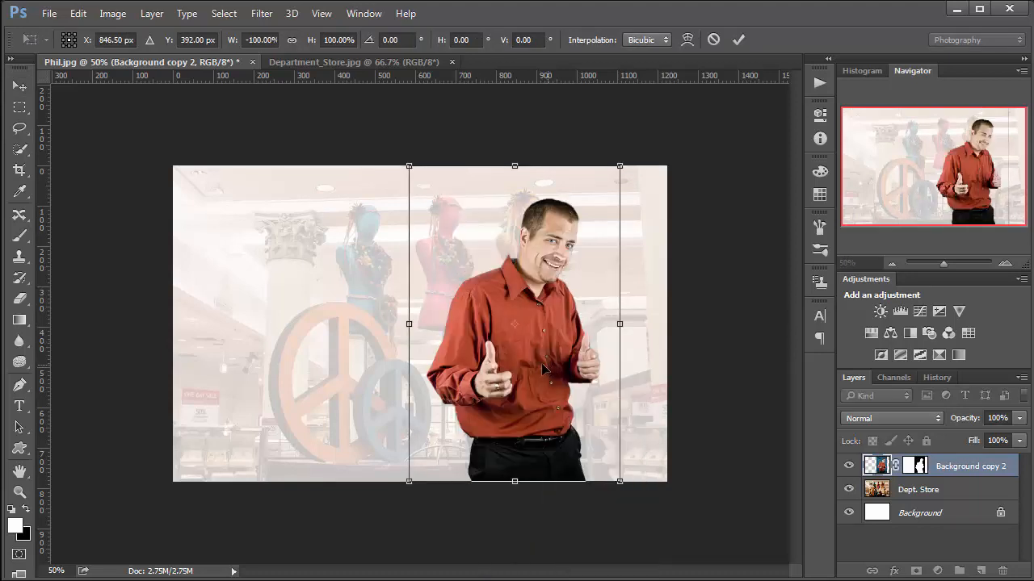
{"action": "left_click_drag", "start_coordinate": [542, 369], "coordinate": [356, 369]}
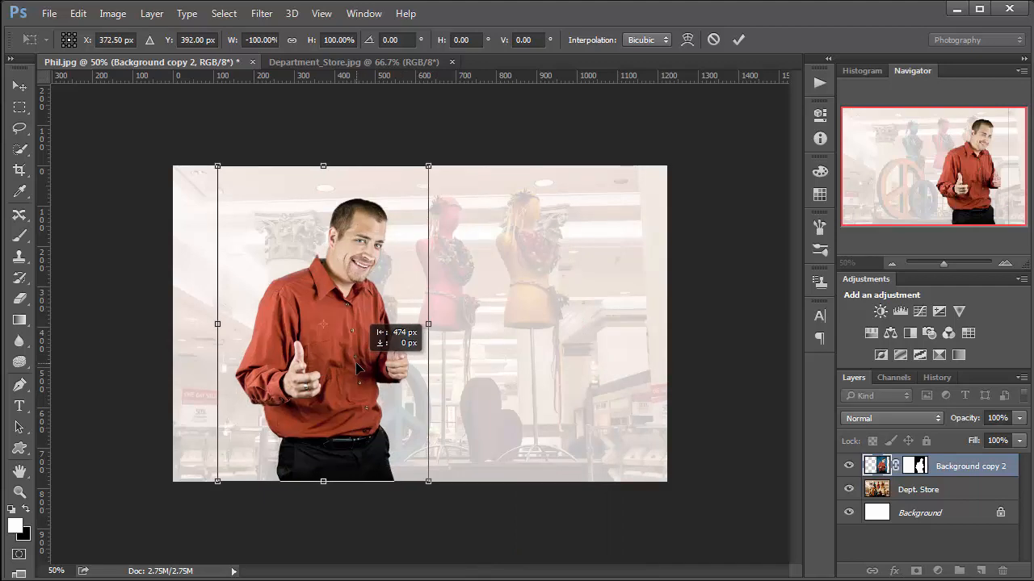
{"action": "left_click_drag", "start_coordinate": [357, 369], "coordinate": [356, 368]}
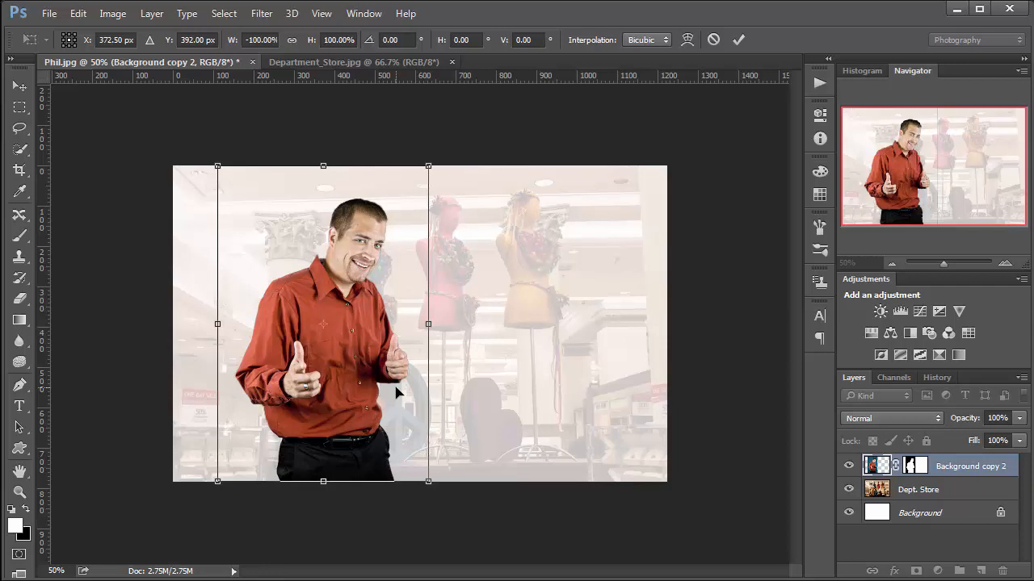
{"action": "key", "text": "Return"}
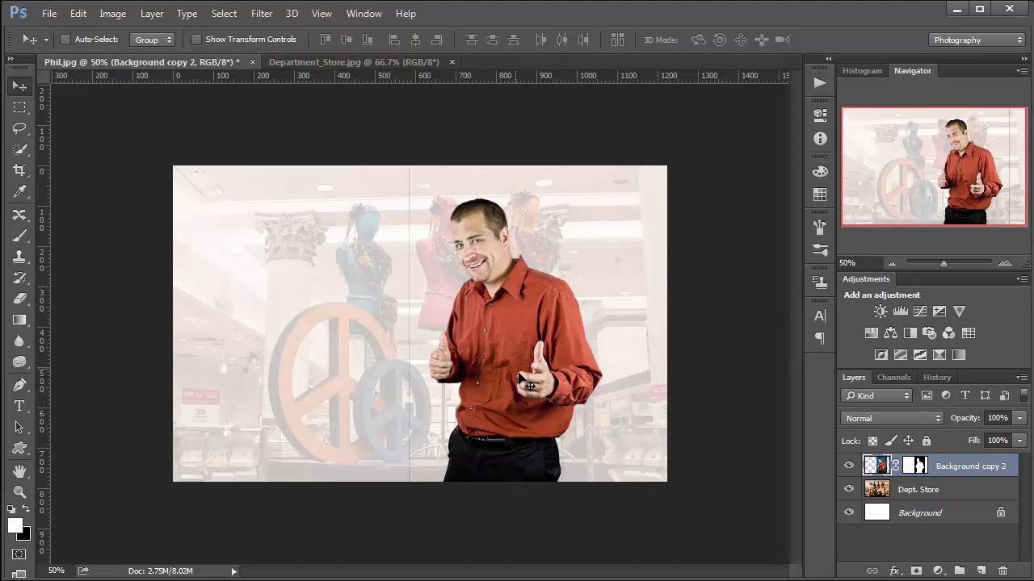
Erase the stray thin vertical line beside the man on the Background copy 2 layer
{"action": "left_click", "coordinate": [848, 490]}
{"action": "left_click", "coordinate": [847, 489]}
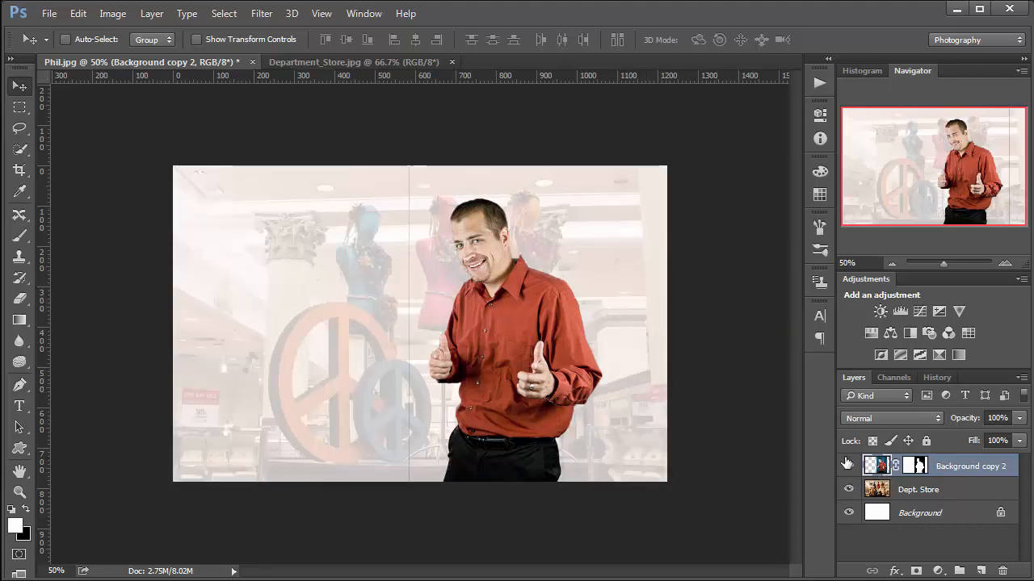
{"action": "left_click", "coordinate": [847, 466]}
{"action": "left_click", "coordinate": [848, 466]}
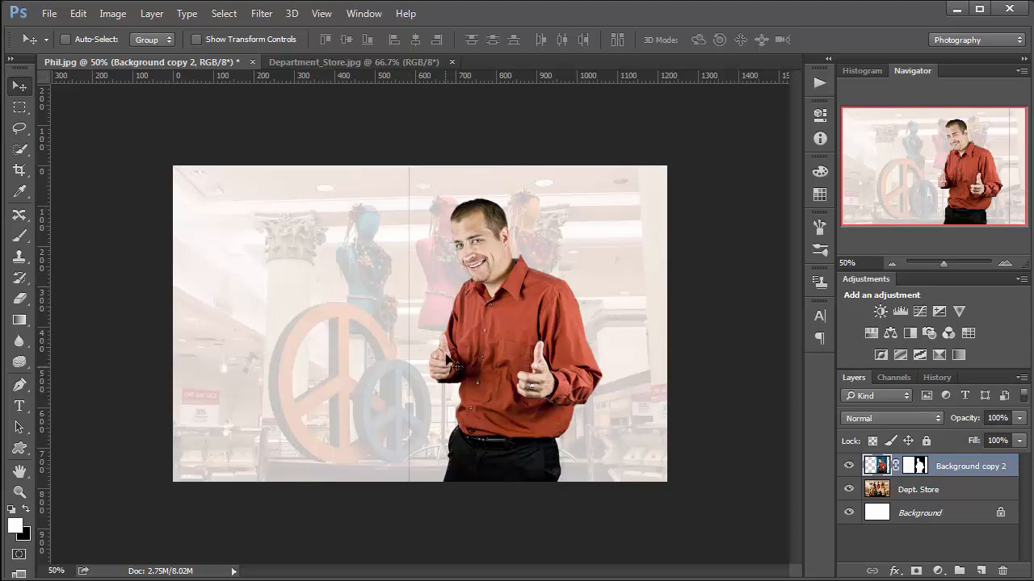
{"action": "left_click", "coordinate": [19, 298]}
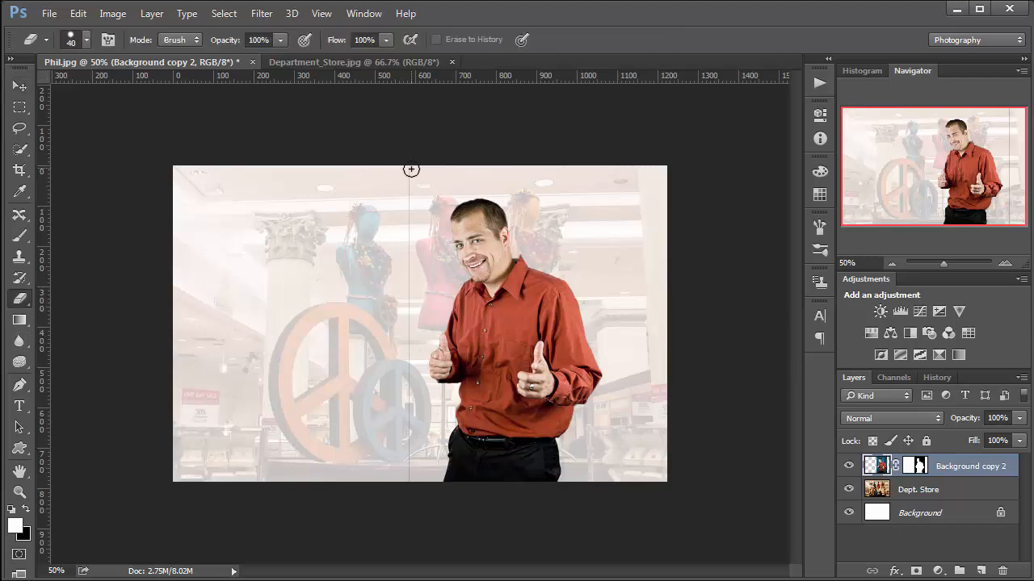
{"action": "left_click_drag", "start_coordinate": [411, 169], "coordinate": [410, 228]}
{"action": "left_click_drag", "start_coordinate": [411, 267], "coordinate": [409, 479]}
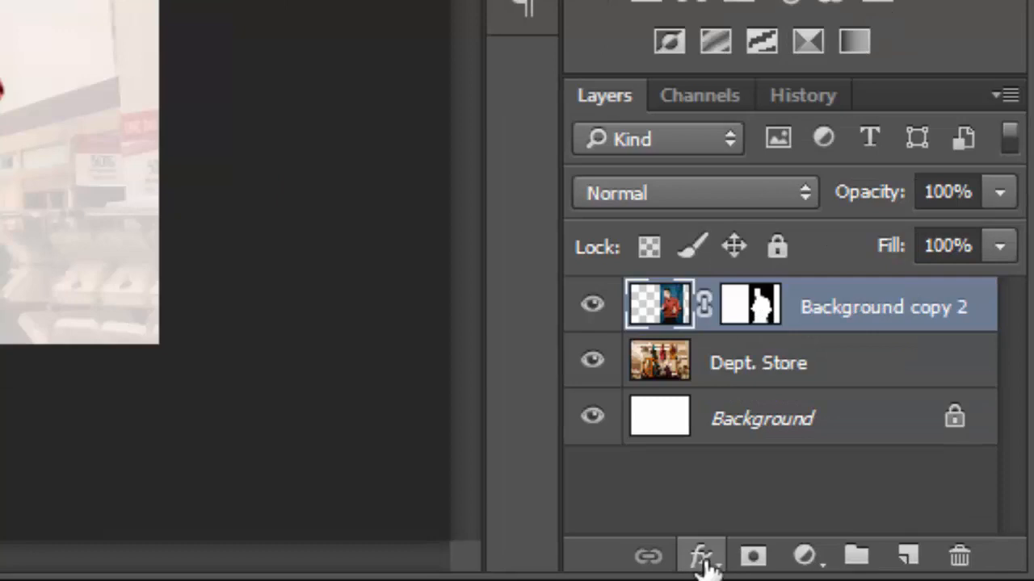
Add a Multiply drop shadow to Background copy 2 with 75% opacity, a 12° angle, 75 px distance and 5 px size
{"action": "left_click", "coordinate": [701, 558]}
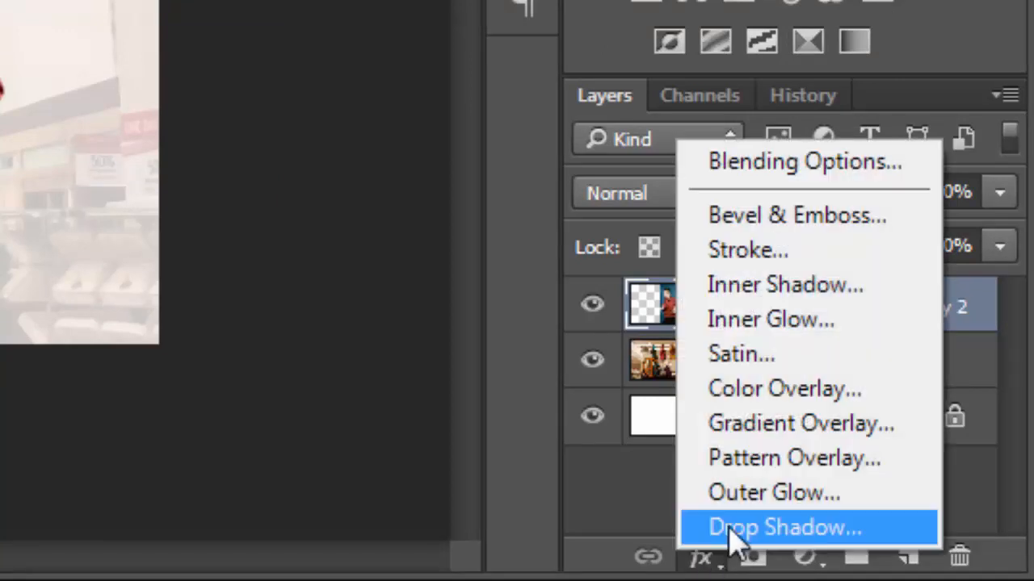
{"action": "left_click", "coordinate": [732, 529]}
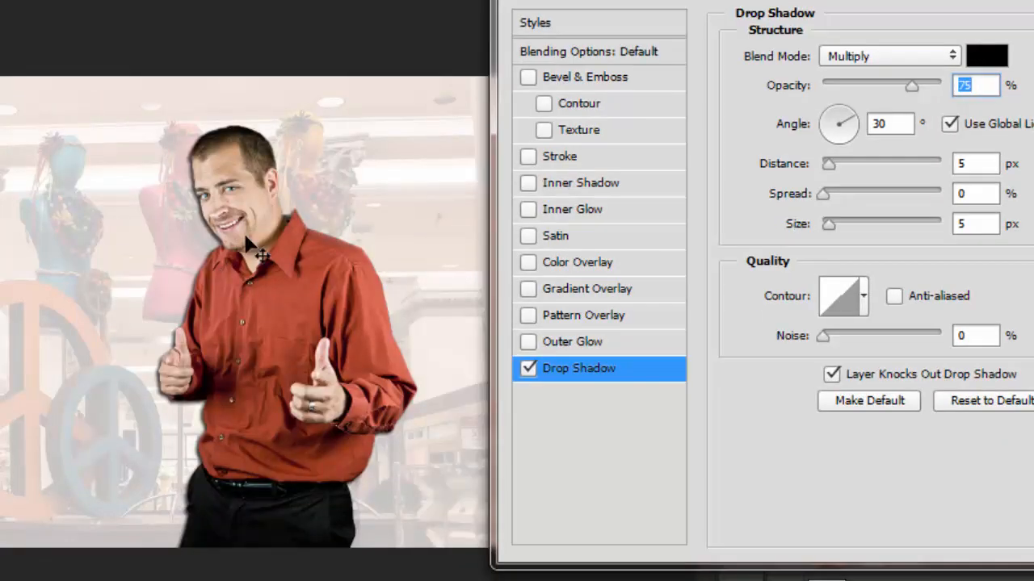
{"action": "mouse_move", "coordinate": [219, 266]}
{"action": "left_mouse_down"}
{"action": "mouse_move", "coordinate": [4, 264]}
{"action": "mouse_move", "coordinate": [180, 261]}
{"action": "mouse_move", "coordinate": [272, 284]}
{"action": "mouse_move", "coordinate": [211, 279]}
{"action": "mouse_move", "coordinate": [230, 279]}
{"action": "left_mouse_up"}
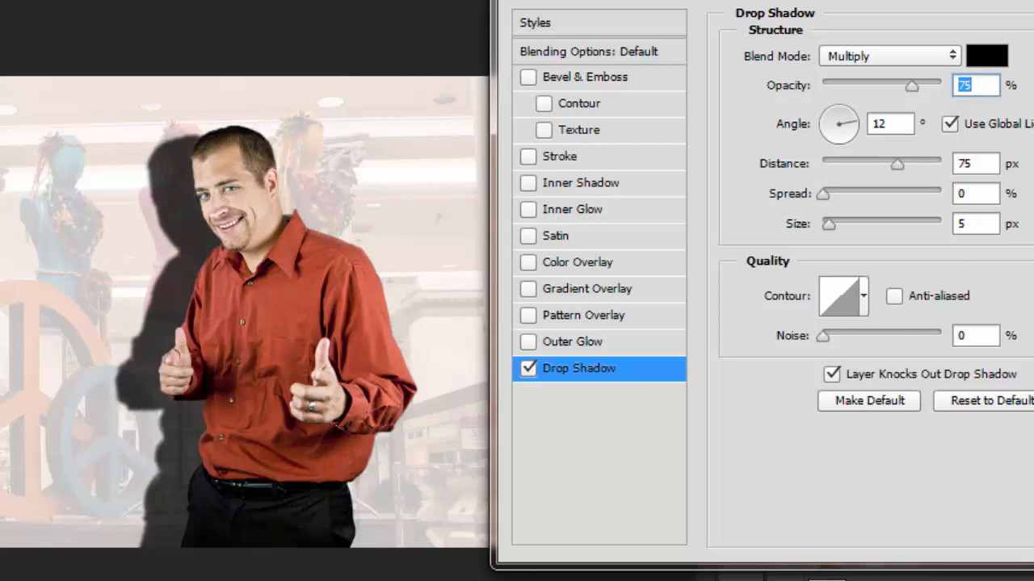
{"action": "left_click_drag", "start_coordinate": [807, 2], "coordinate": [430, 5]}
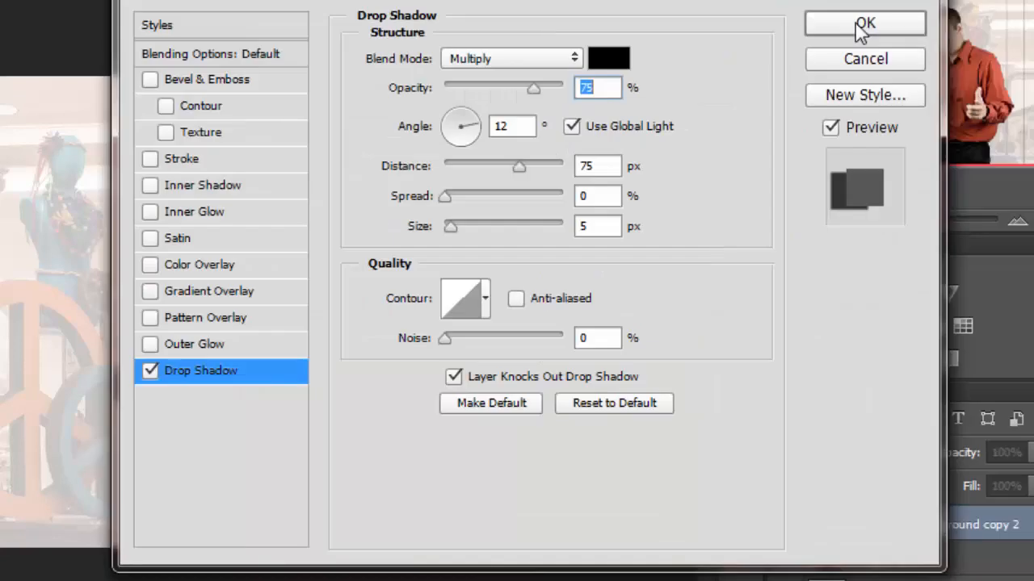
{"action": "left_click", "coordinate": [858, 28]}
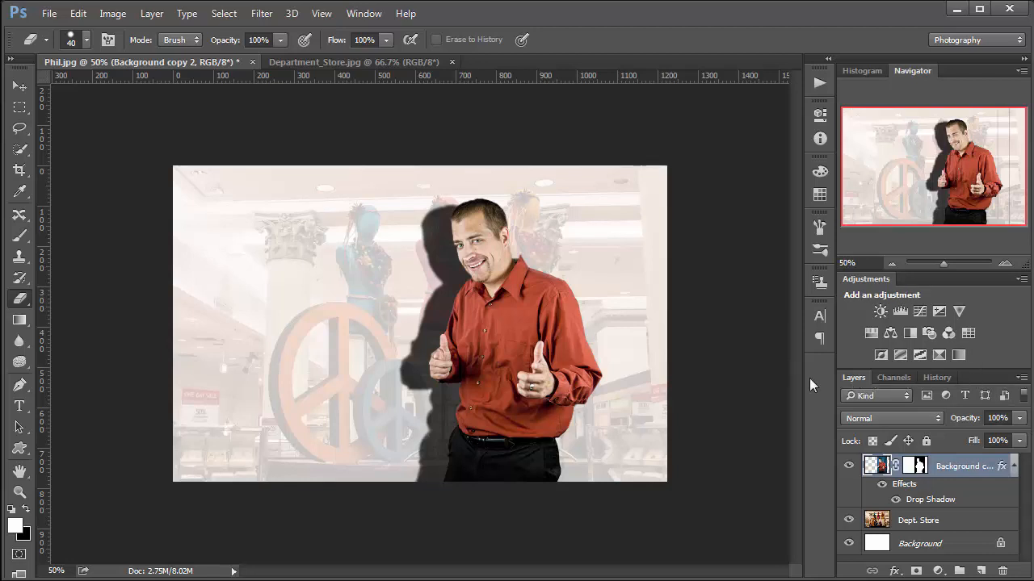
Undock the Layers panel over the canvas and enlarge it enough to show every layer
{"action": "left_click_drag", "start_coordinate": [677, 319], "coordinate": [77, 106]}
{"action": "left_click", "coordinate": [258, 111]}
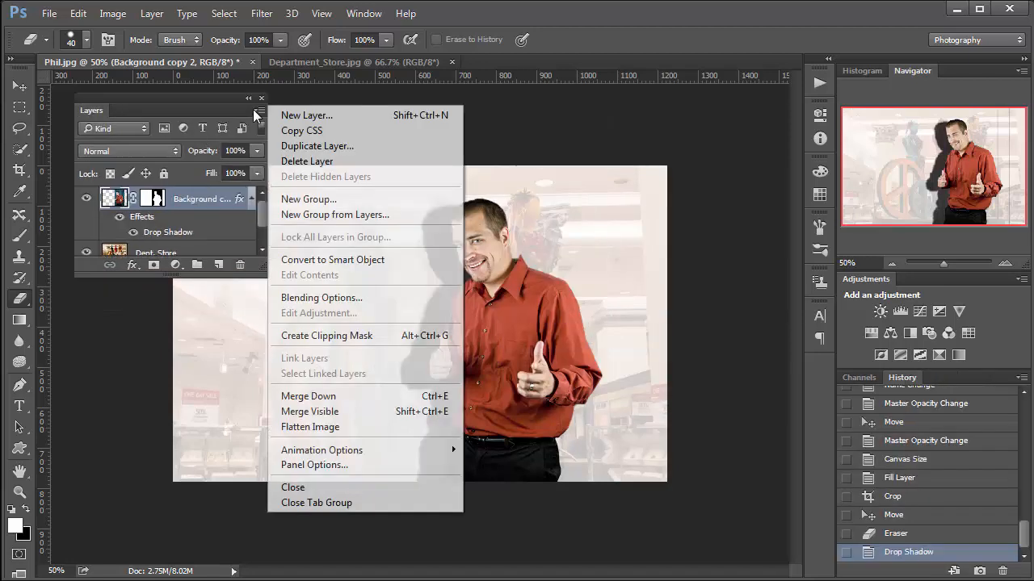
{"action": "left_click", "coordinate": [184, 223]}
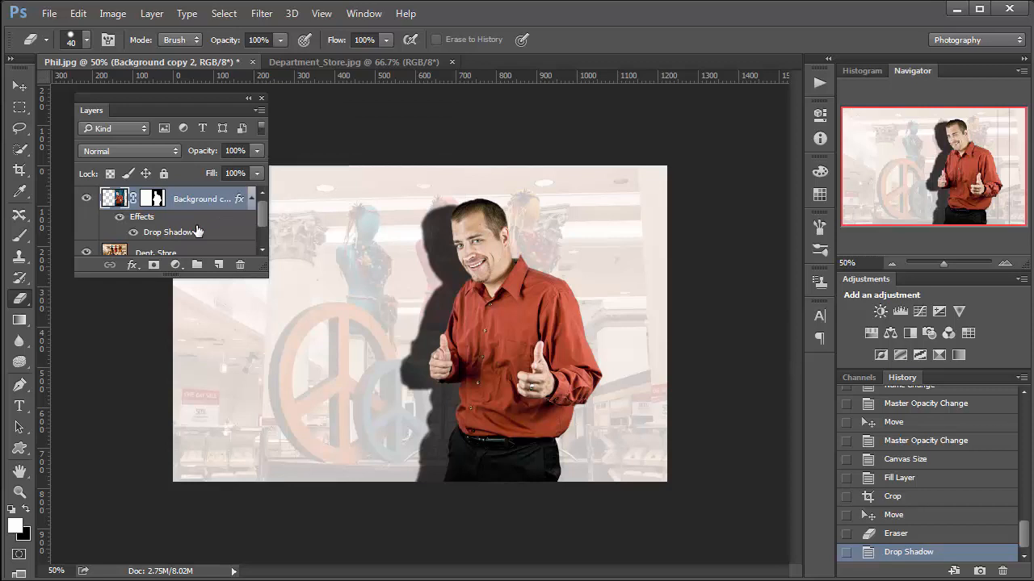
{"action": "left_click_drag", "start_coordinate": [265, 273], "coordinate": [299, 411]}
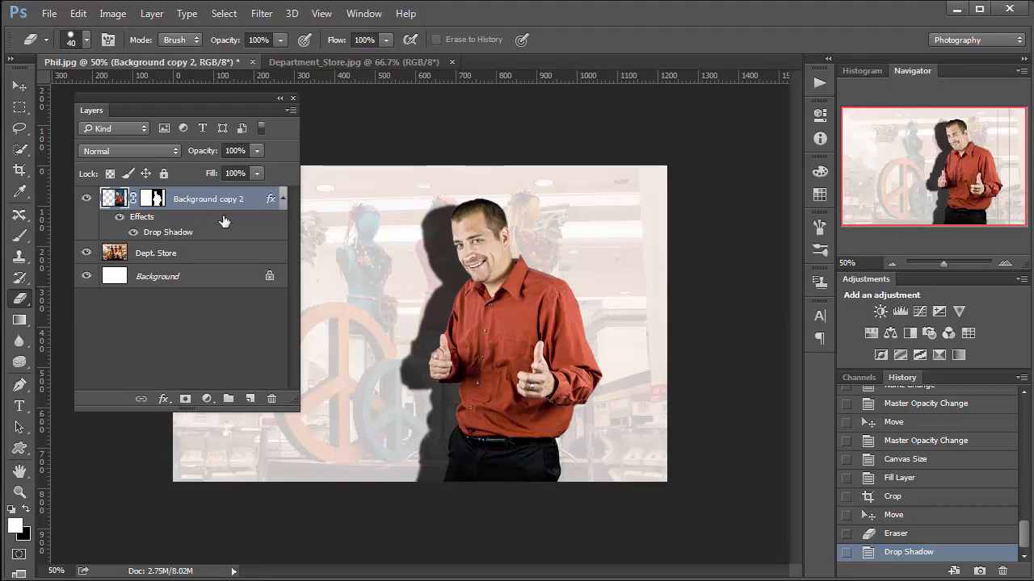
Separate the drop shadow of Background copy 2 into its own layer and redock the Layers panel
{"action": "right_click", "coordinate": [270, 201]}
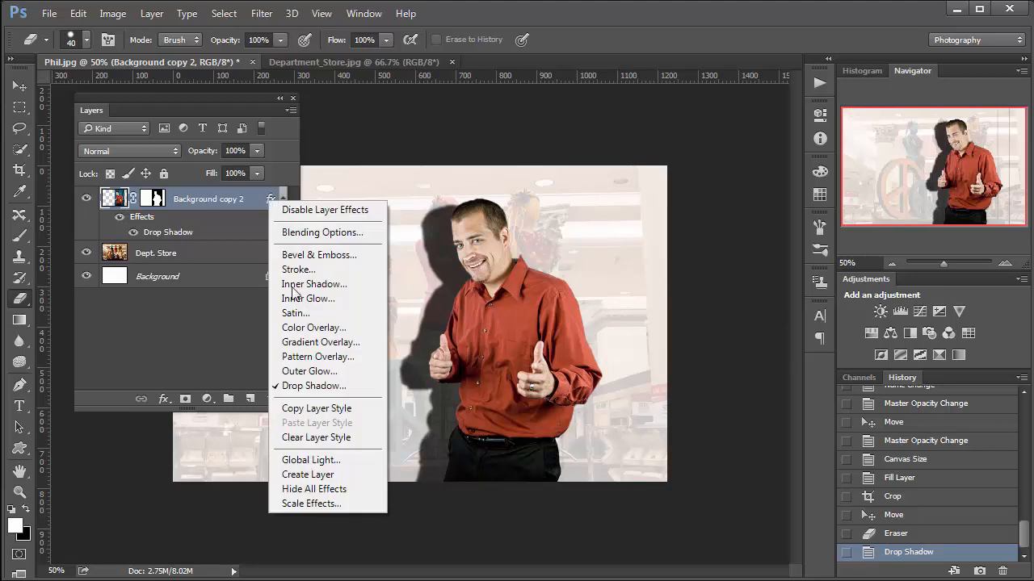
{"action": "left_click", "coordinate": [334, 478]}
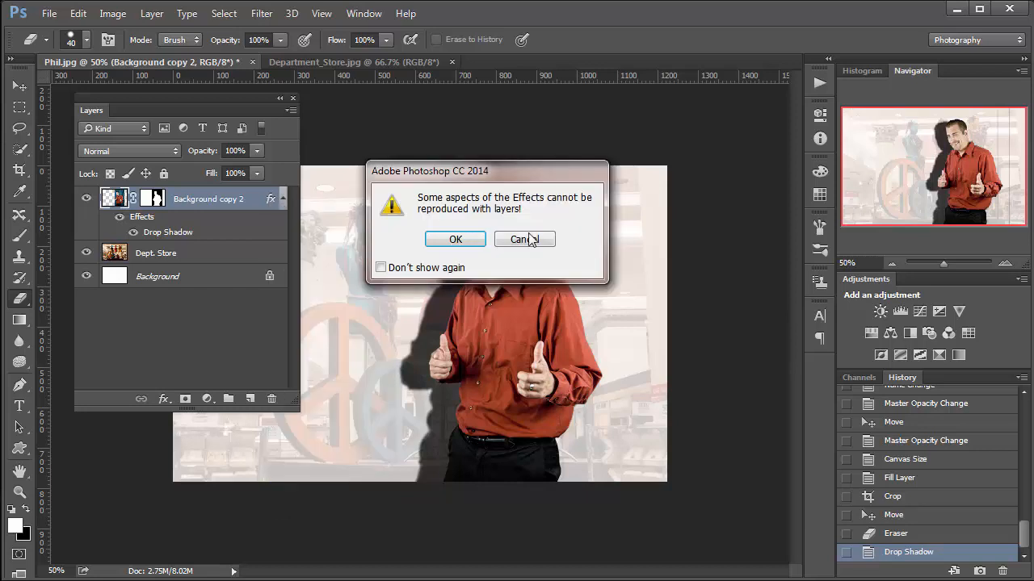
{"action": "left_click", "coordinate": [451, 240]}
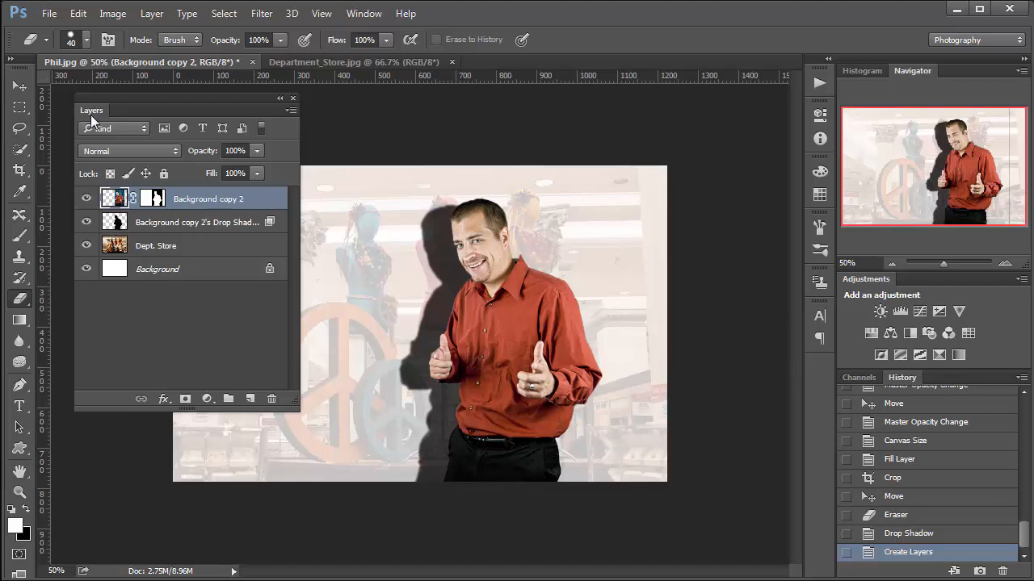
{"action": "left_click_drag", "start_coordinate": [92, 111], "coordinate": [856, 384]}
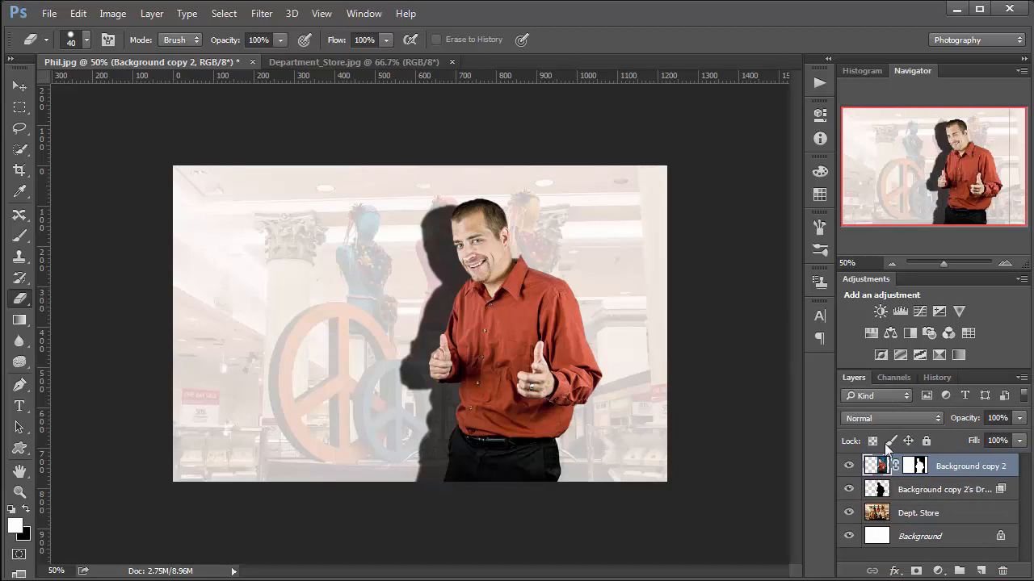
Transform the separated shadow layer into a cast shadow leaning left of the man, about 35% high with a horizontal skew of about 56°
{"action": "left_click", "coordinate": [847, 466]}
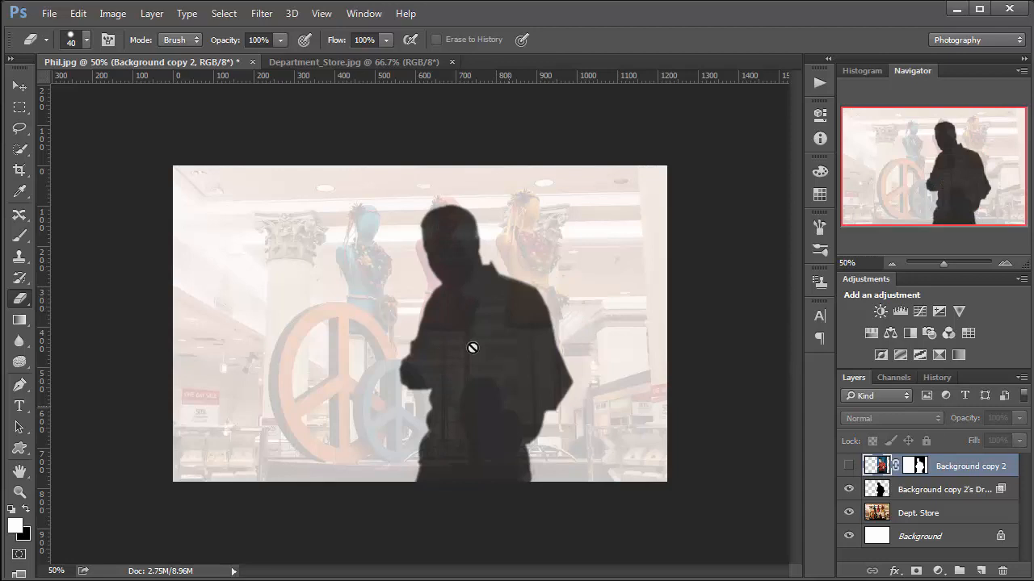
{"action": "left_click", "coordinate": [848, 466]}
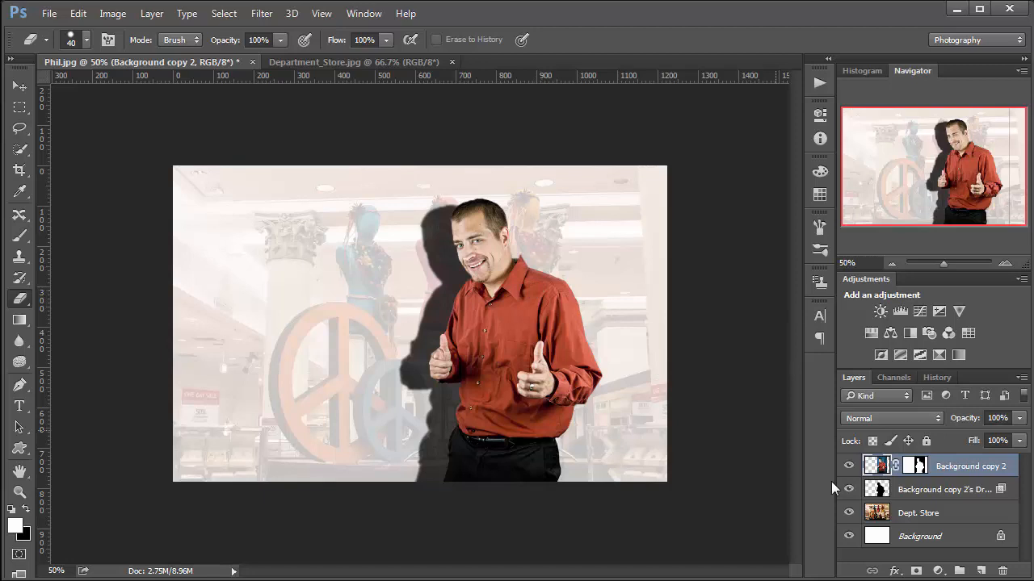
{"action": "left_click", "coordinate": [880, 489]}
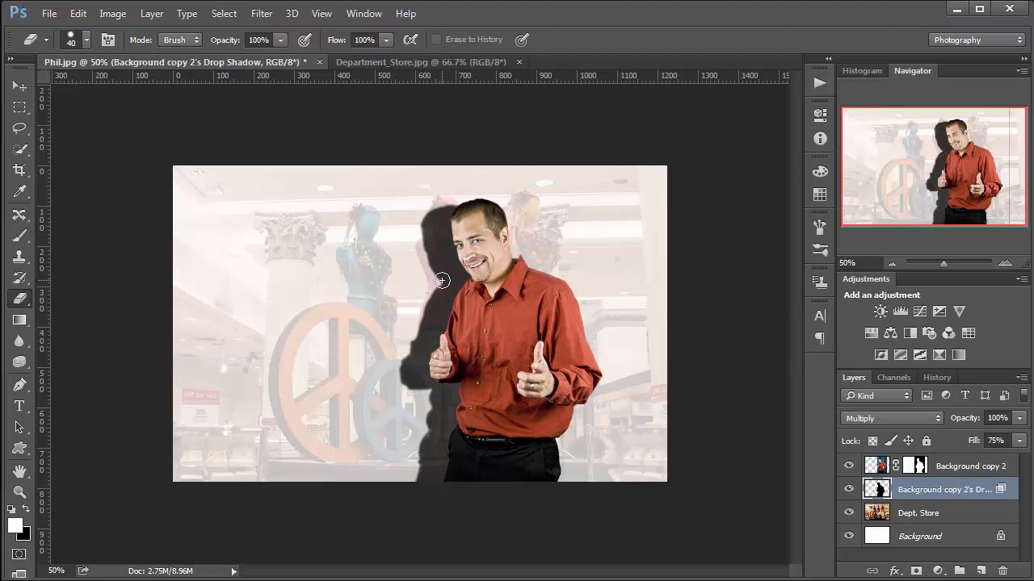
{"action": "key", "text": "ctrl+t"}
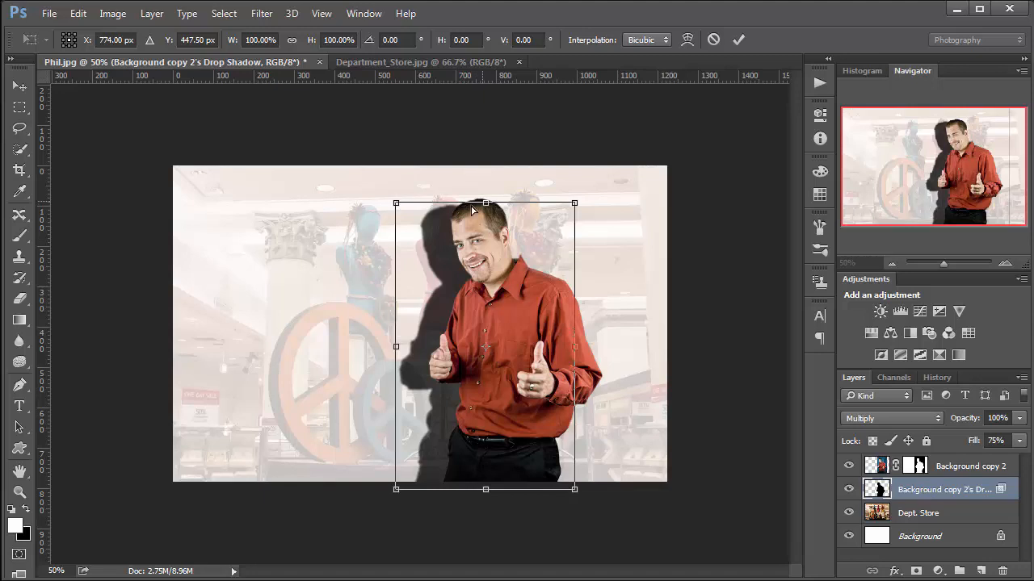
{"action": "left_click_drag", "start_coordinate": [484, 206], "coordinate": [332, 321]}
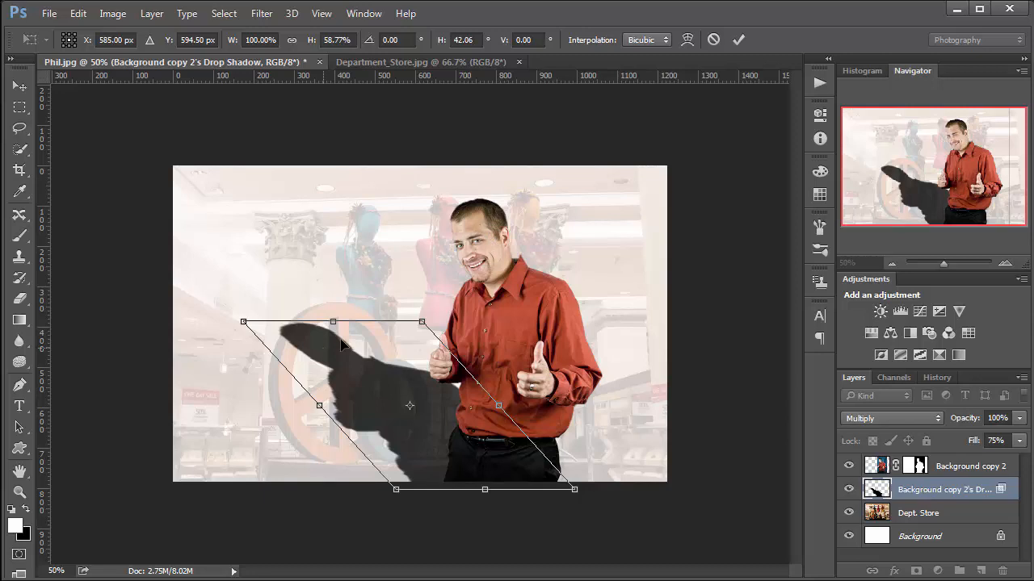
{"action": "left_click_drag", "start_coordinate": [333, 327], "coordinate": [338, 389]}
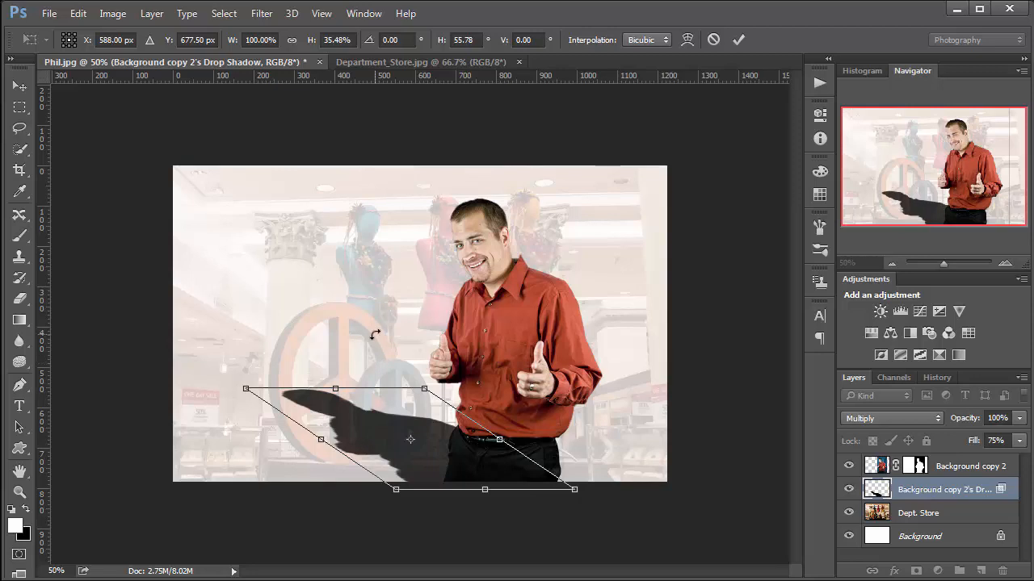
{"action": "key", "text": "Return"}
{"action": "key", "text": "e"}
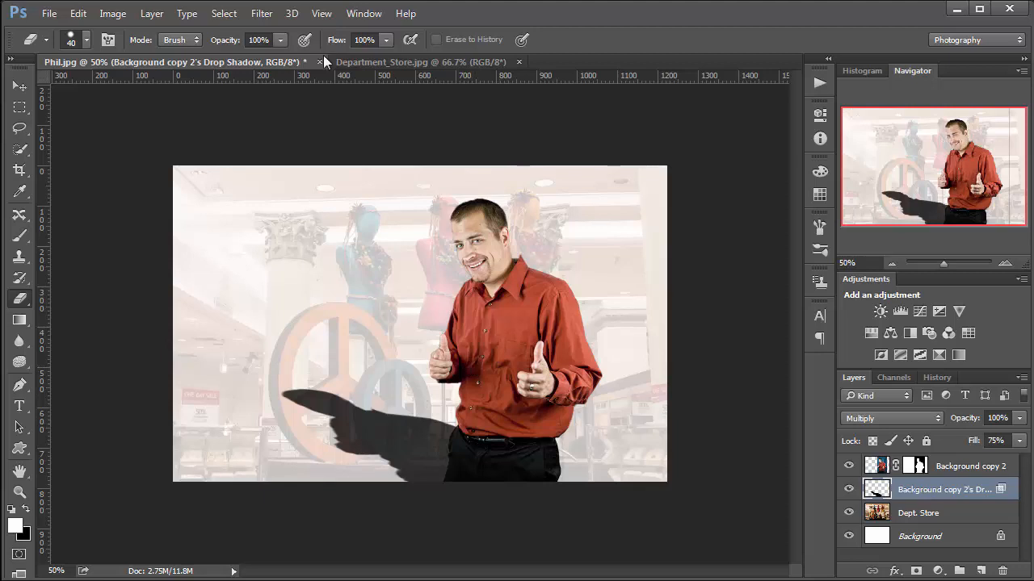
Soften the cast shadow layer with a Gaussian Blur
{"action": "left_click", "coordinate": [261, 14]}
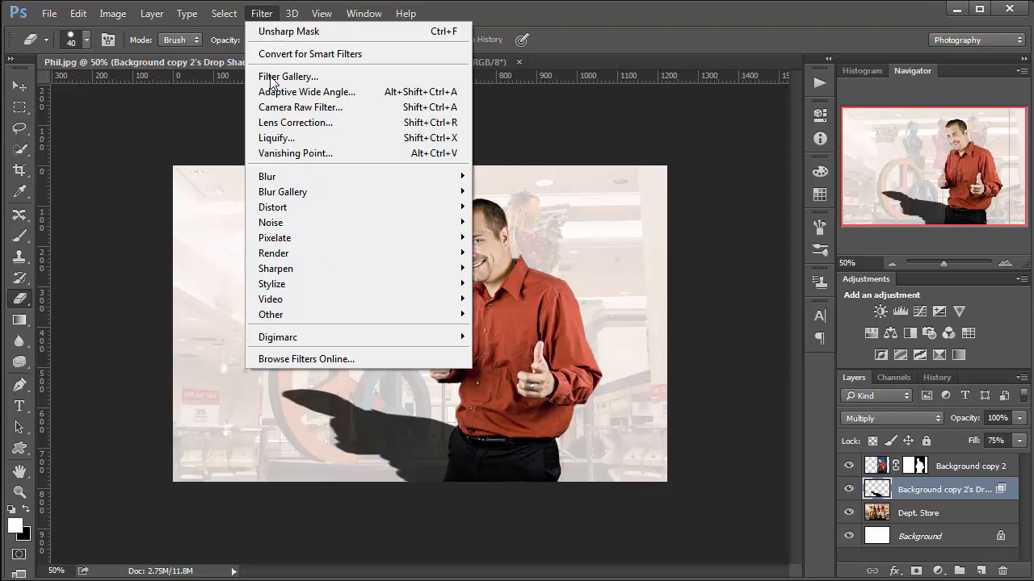
{"action": "mouse_move", "coordinate": [287, 176]}
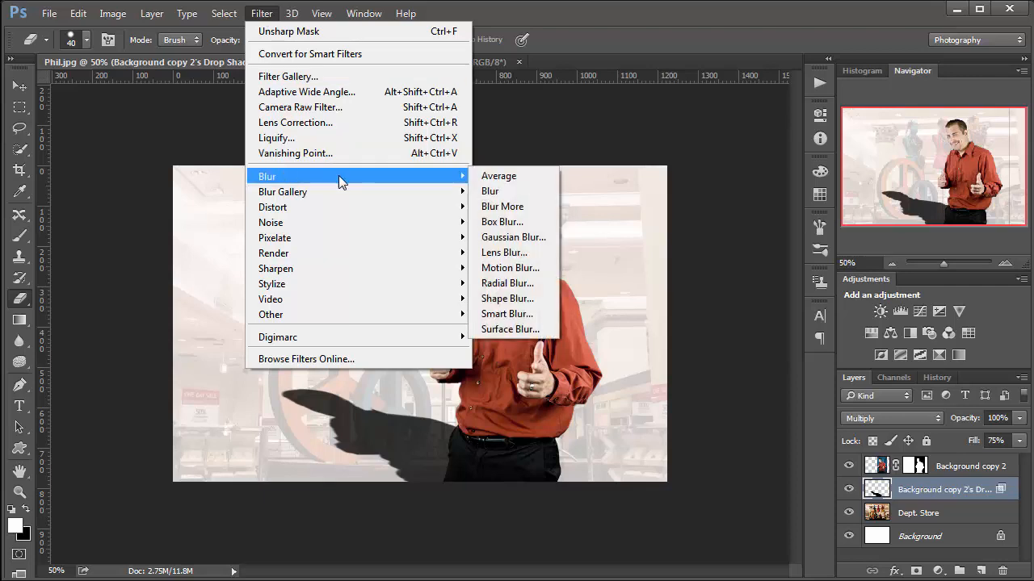
{"action": "left_click", "coordinate": [508, 236]}
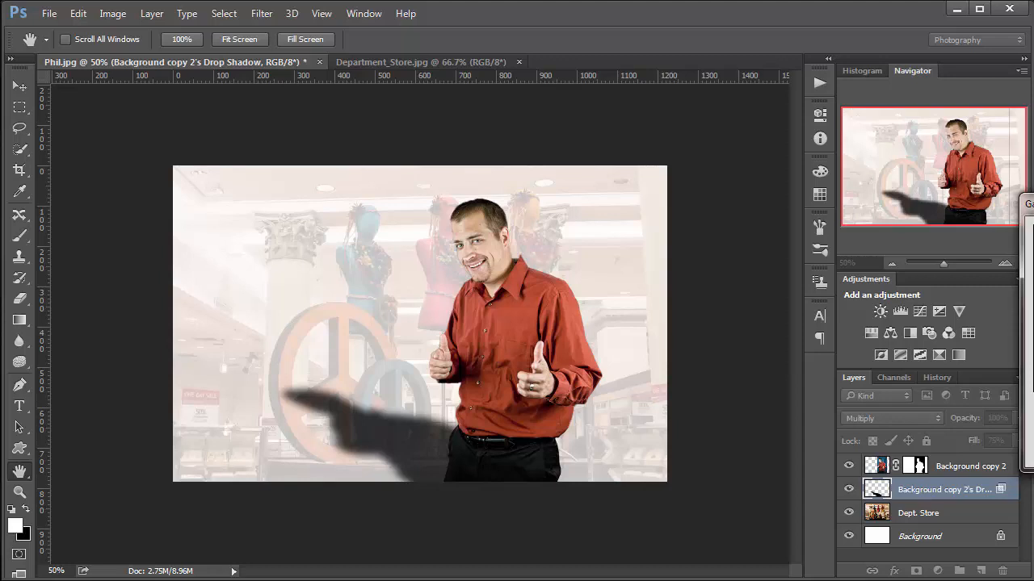
{"action": "key", "text": "Return"}
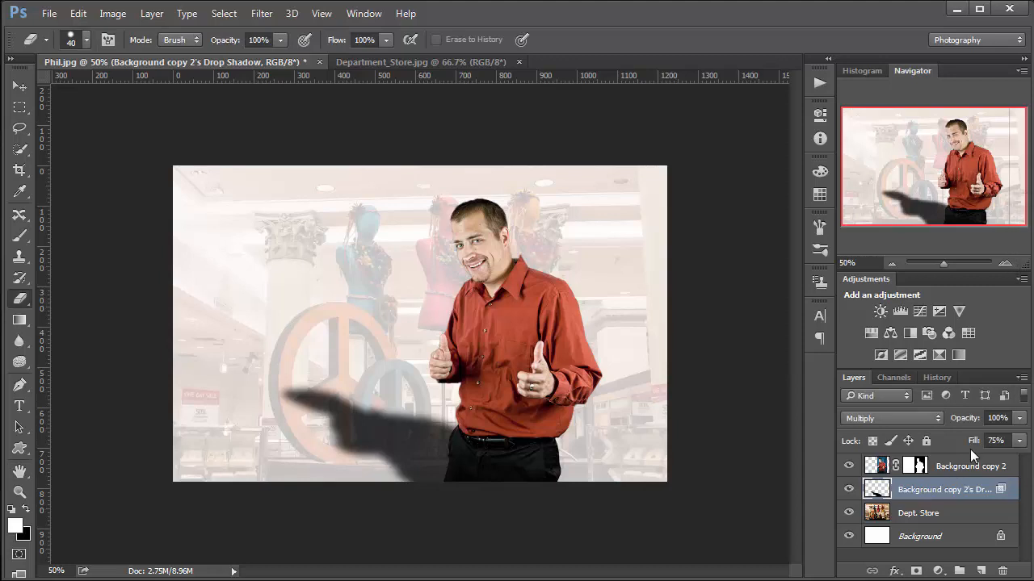
Set the separated drop shadow layer's fill to 100% and its opacity to 50%
{"action": "left_click", "coordinate": [1019, 443]}
{"action": "left_click", "coordinate": [1023, 460]}
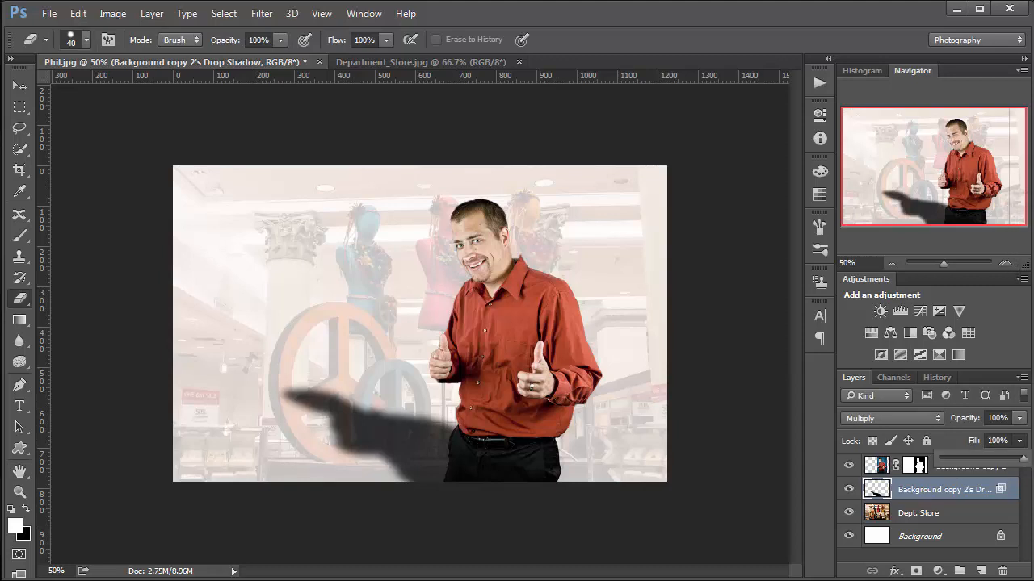
{"action": "left_click", "coordinate": [1019, 441]}
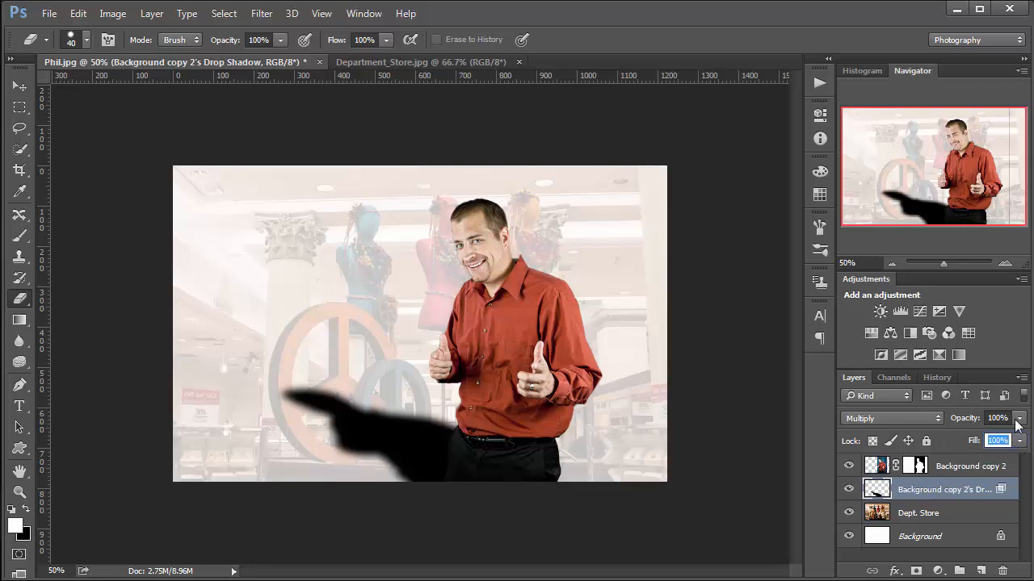
{"action": "left_click", "coordinate": [1018, 419]}
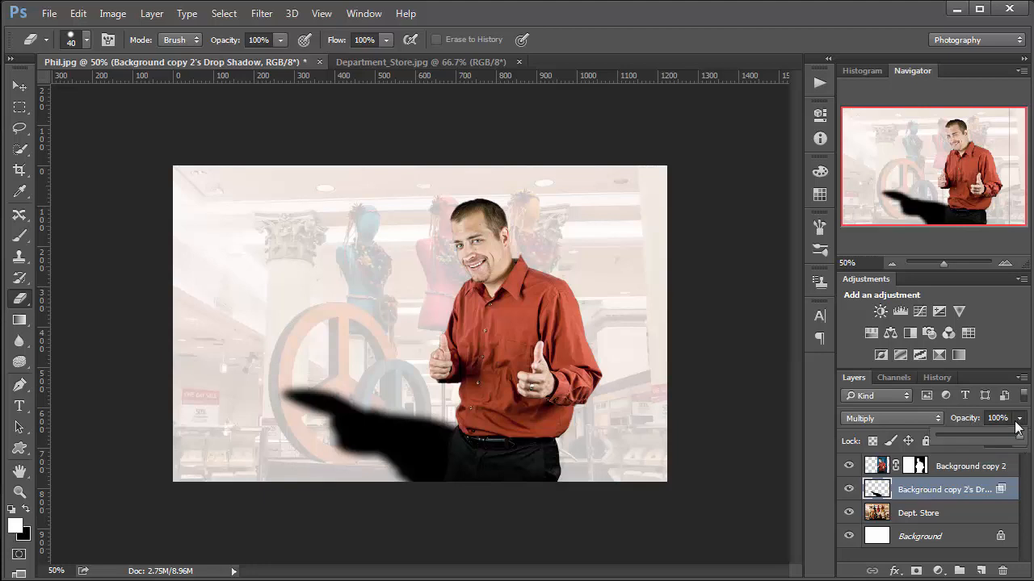
{"action": "left_click", "coordinate": [972, 436]}
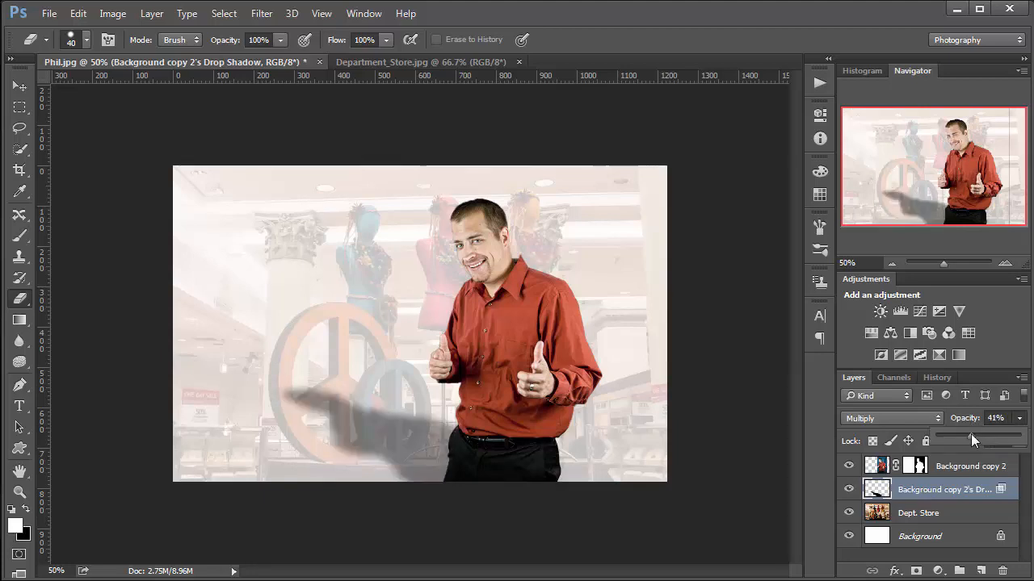
{"action": "left_click_drag", "start_coordinate": [970, 433], "coordinate": [978, 433]}
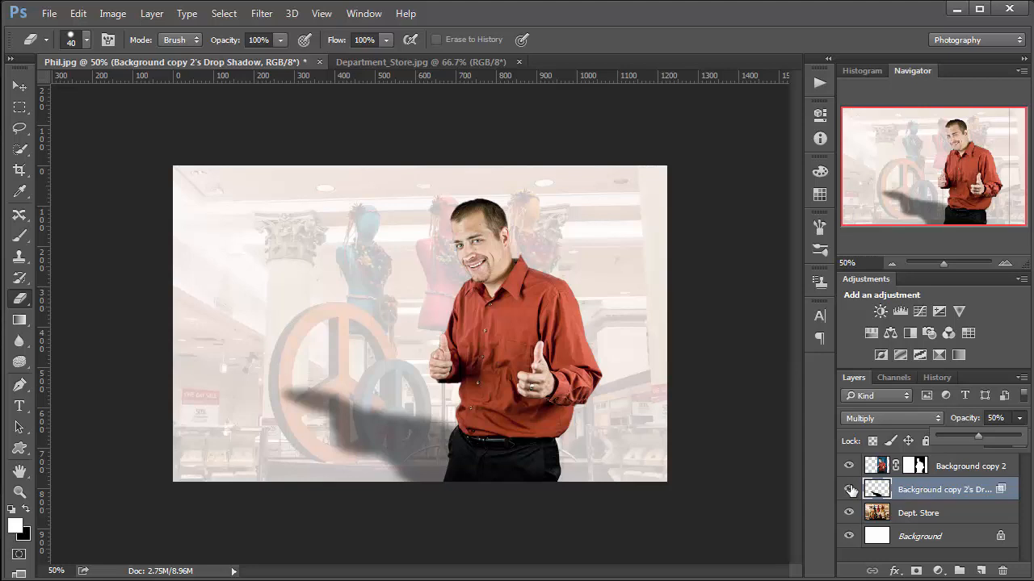
Step back through the shadow edits to restore the upright, unblurred drop shadow behind the man
{"action": "key", "text": "ctrl+alt+z"}
{"action": "key", "text": "ctrl+alt+z"}
{"action": "key", "text": "ctrl+alt+z"}
{"action": "key", "text": "ctrl+alt+z"}
{"action": "key", "text": "ctrl+alt+z"}
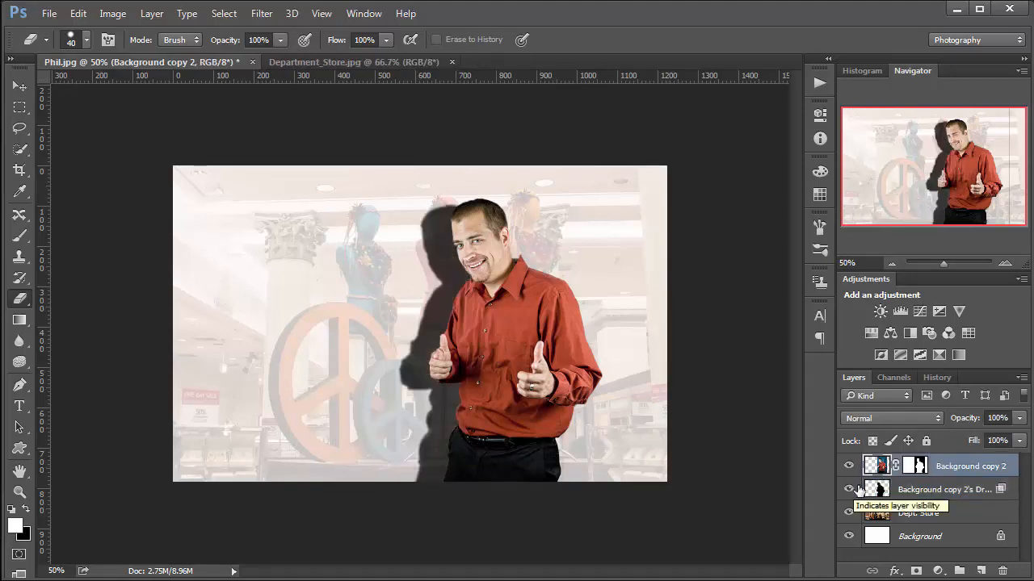
{"action": "key", "text": "ctrl+t"}
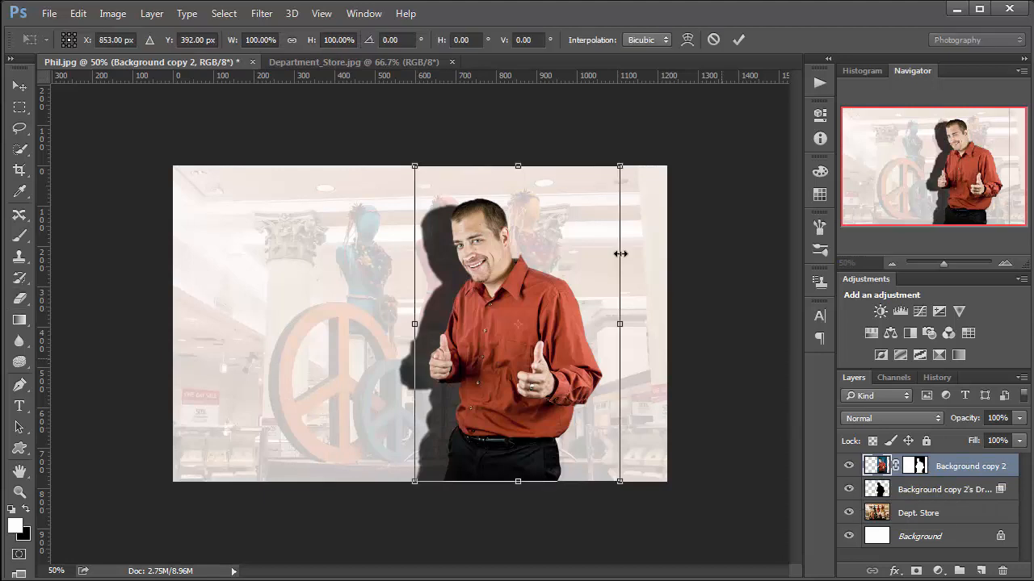
{"action": "left_click_drag", "start_coordinate": [504, 172], "coordinate": [497, 179]}
{"action": "key", "text": "Escape"}
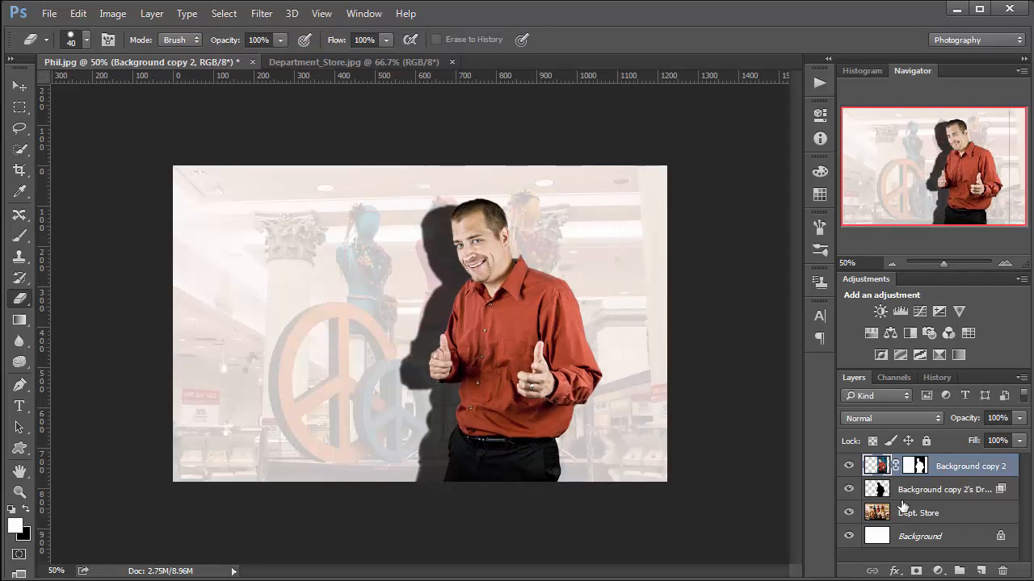
Rename the separated drop shadow layer as Shadow
{"action": "left_click", "coordinate": [879, 490]}
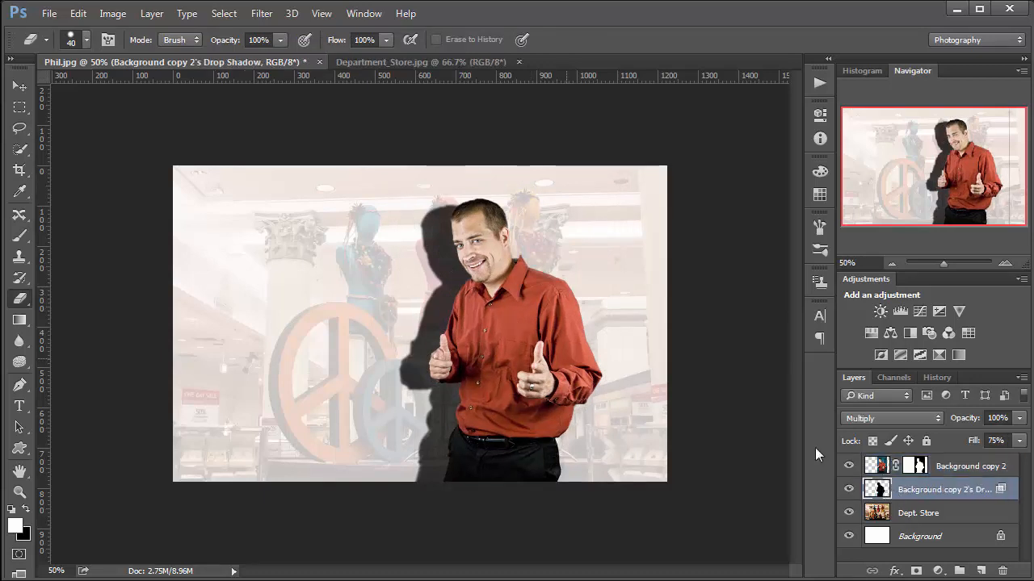
{"action": "double_click", "coordinate": [926, 491]}
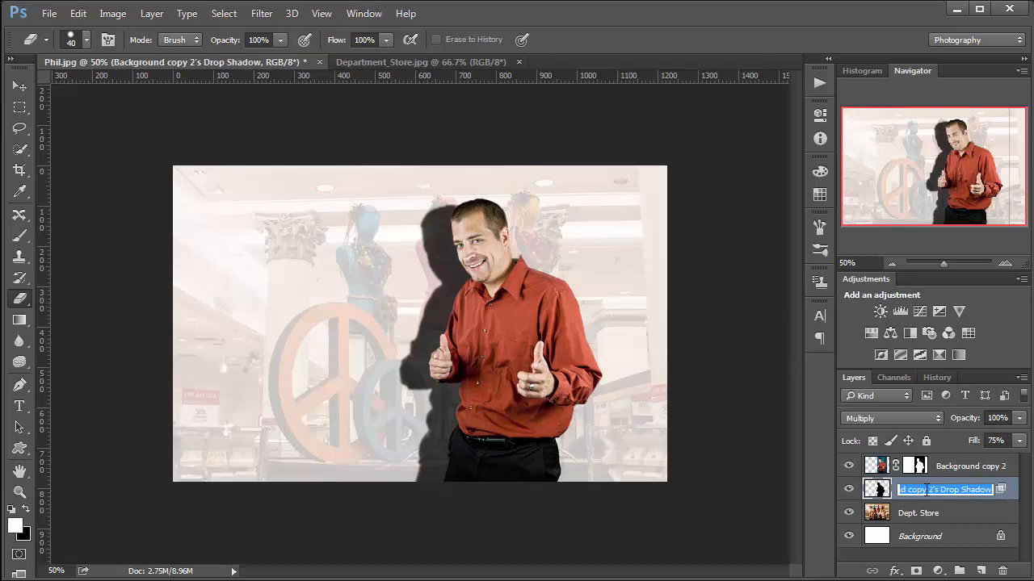
{"action": "type", "text": "Shado"}
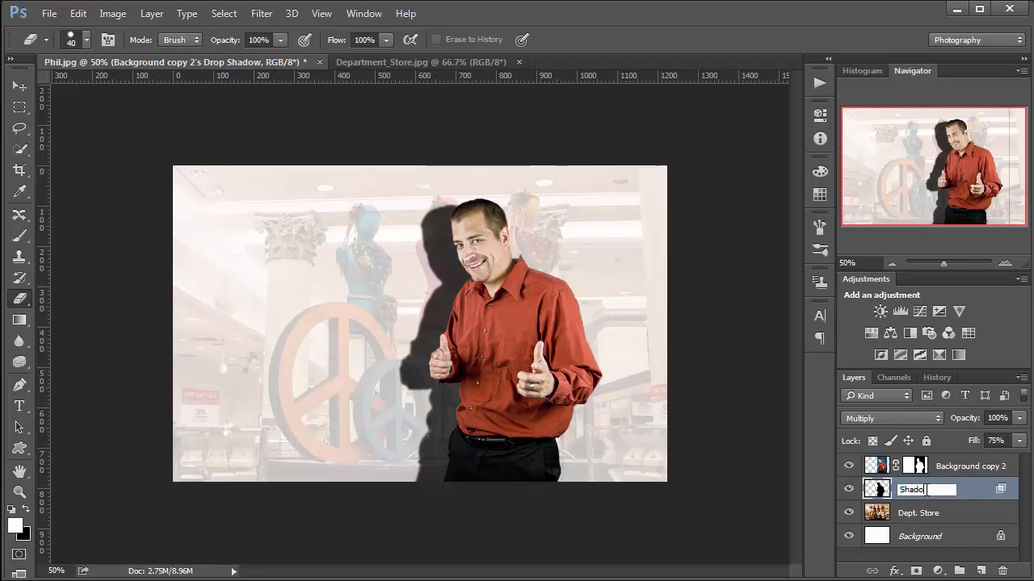
{"action": "type", "text": "w"}
{"action": "key", "text": "Return"}
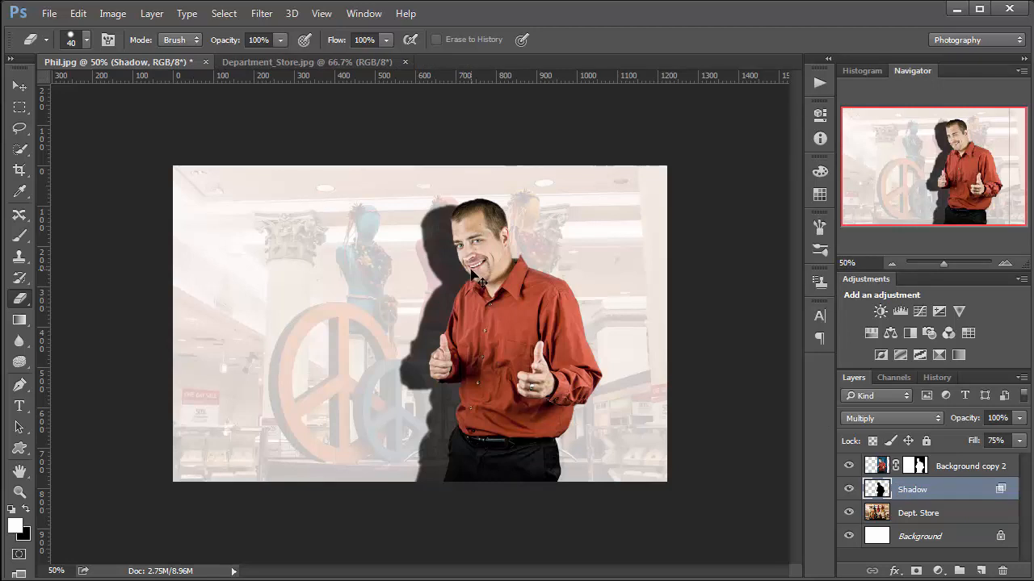
{"action": "key", "text": "ctrl+t"}
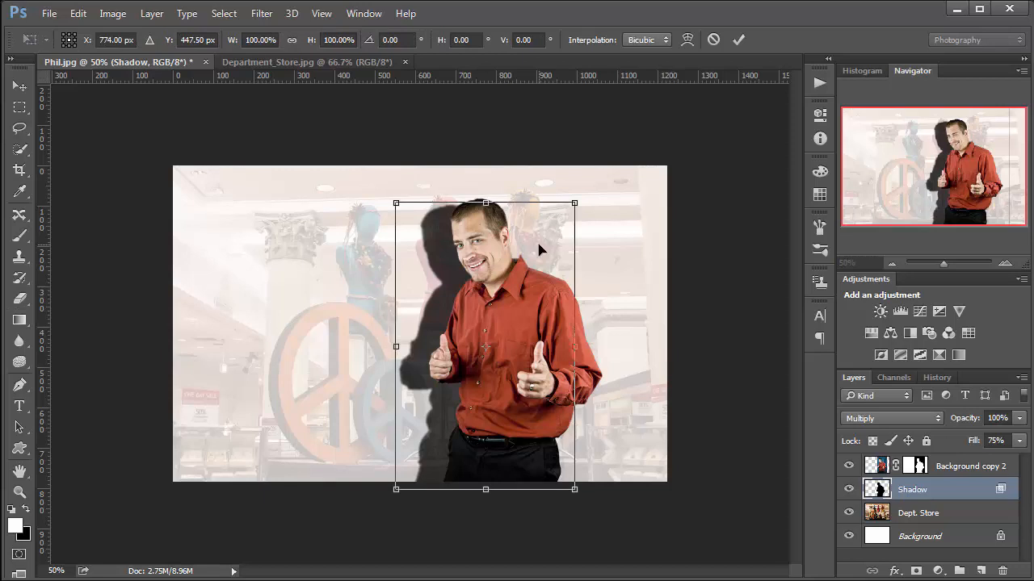
{"action": "key", "text": "Return"}
{"action": "key", "text": "e"}
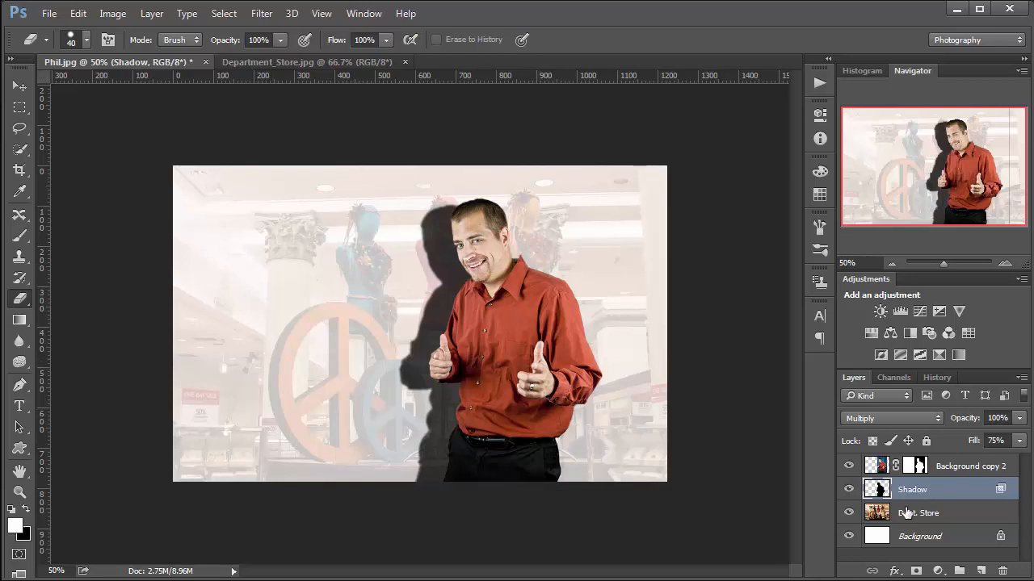
Lower the Shadow layer's opacity to about 59% and soften it with a Gaussian Blur
{"action": "left_click", "coordinate": [1020, 420]}
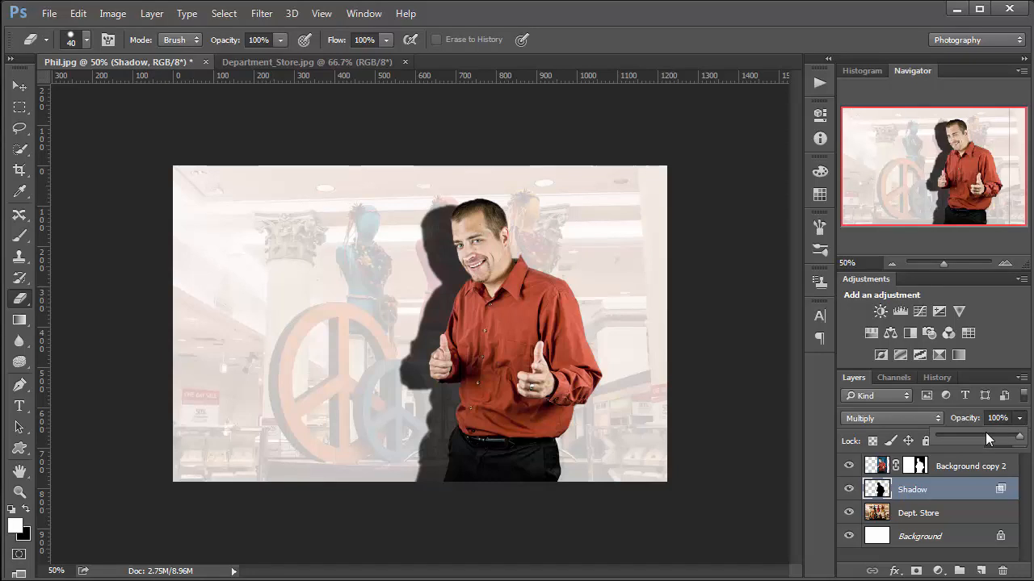
{"action": "left_click", "coordinate": [986, 434]}
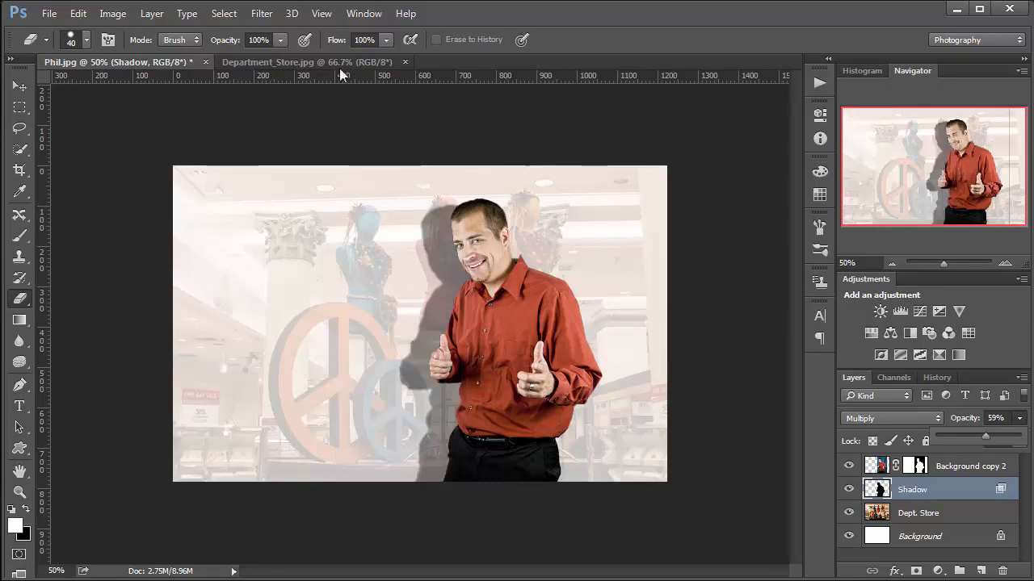
{"action": "left_click", "coordinate": [261, 13]}
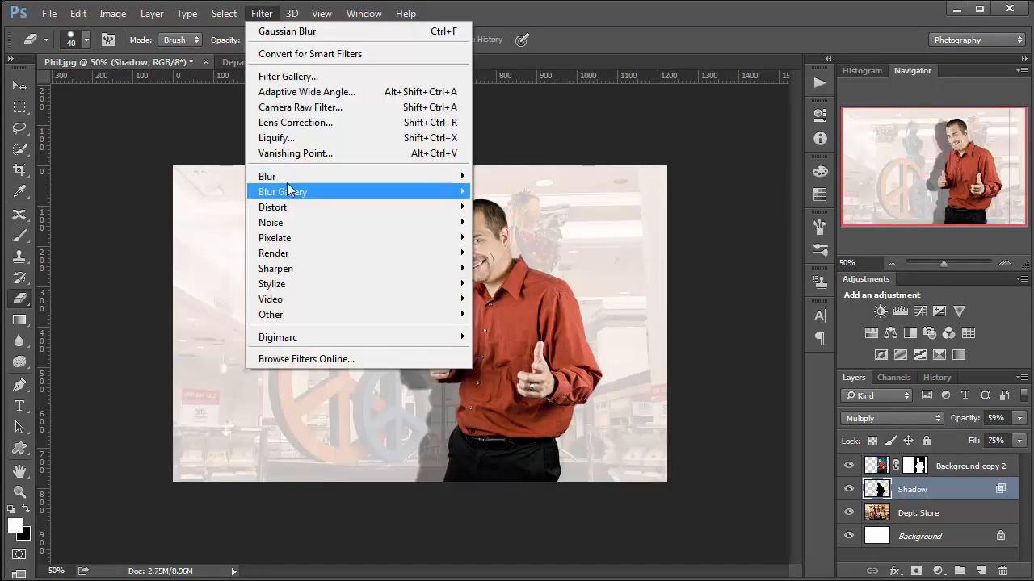
{"action": "mouse_move", "coordinate": [287, 174]}
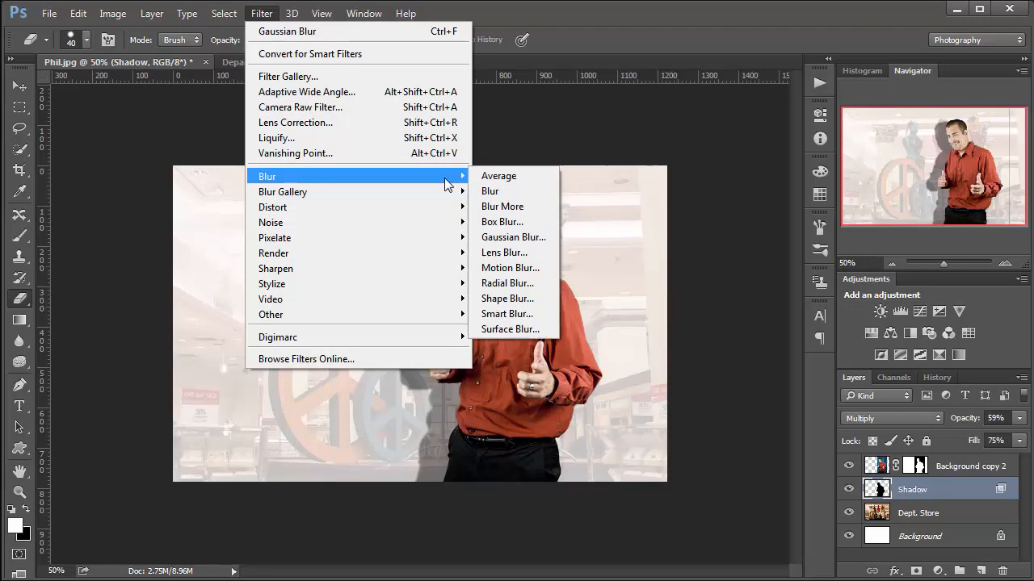
{"action": "left_click", "coordinate": [511, 238]}
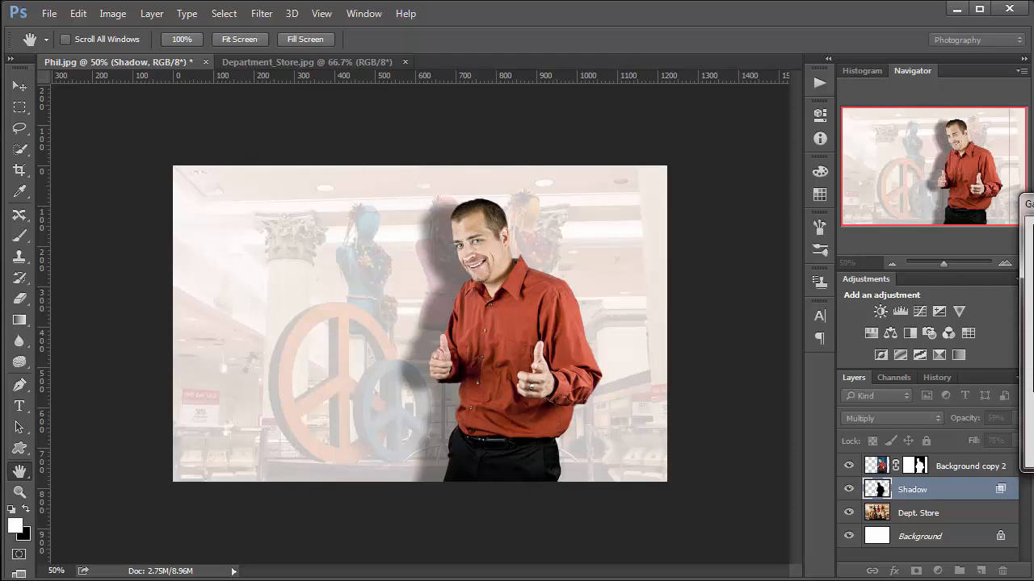
{"action": "key", "text": "e"}
Transform the Shadow layer into a cast shadow leaning left of the man, about 27% high with a horizontal skew of about 60°
{"action": "key", "text": "ctrl+t"}
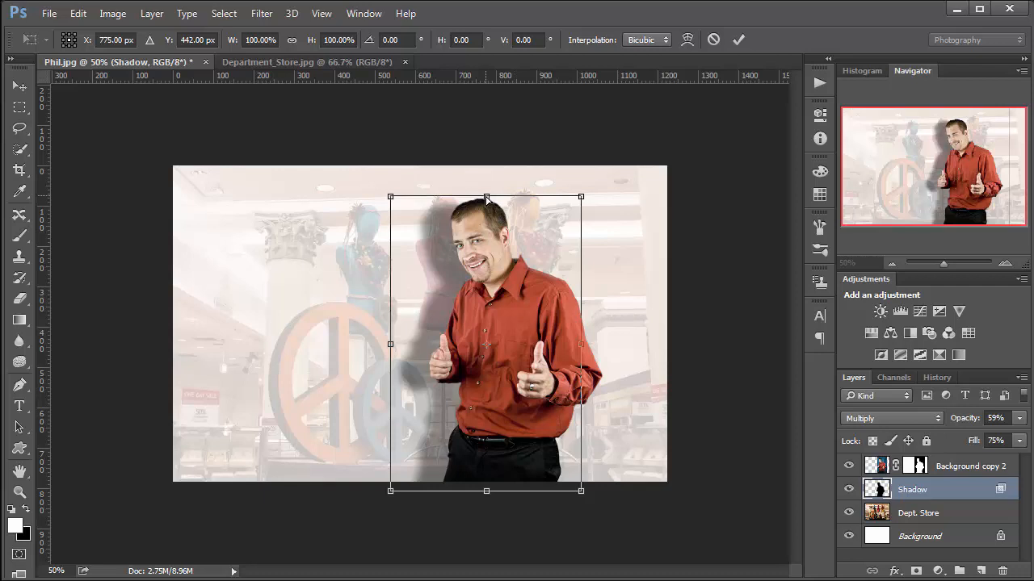
{"action": "left_click_drag", "start_coordinate": [486, 199], "coordinate": [341, 444]}
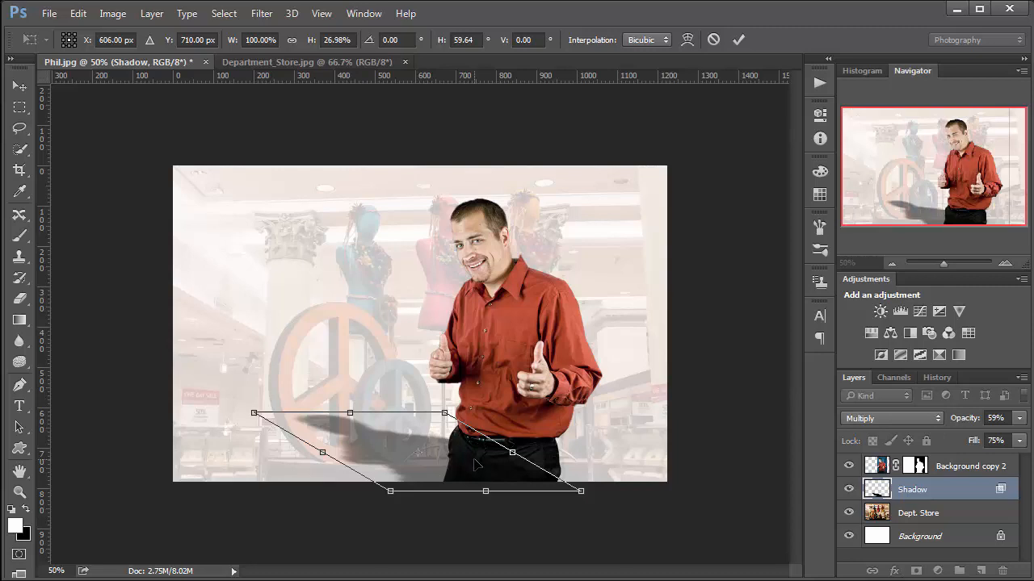
{"action": "key", "text": "Return"}
{"action": "key", "text": "e"}
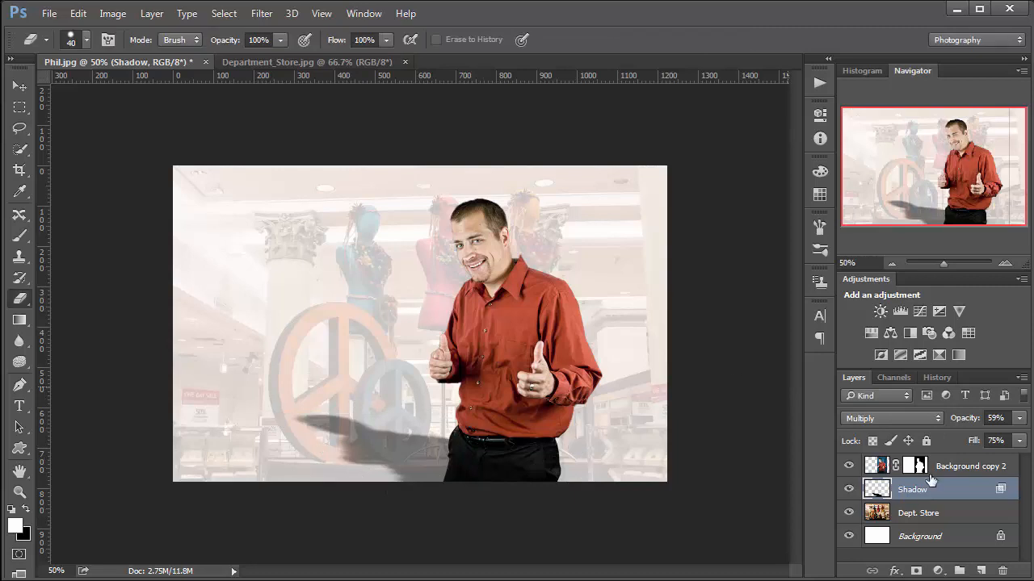
Raise the Dept. Store layer's opacity to 100%
{"action": "left_click", "coordinate": [941, 512]}
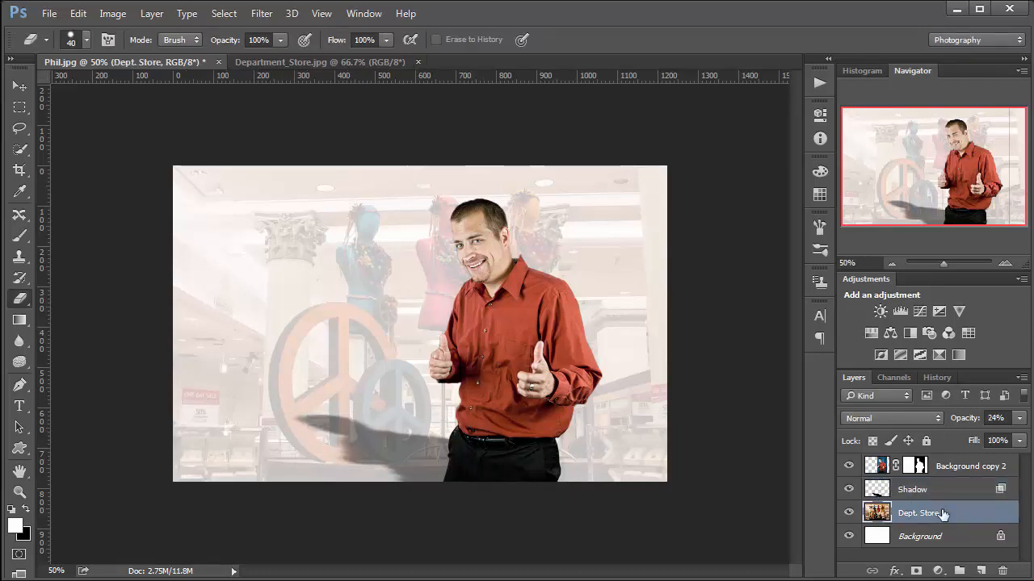
{"action": "left_click", "coordinate": [1019, 419]}
{"action": "left_click_drag", "start_coordinate": [958, 434], "coordinate": [1023, 436]}
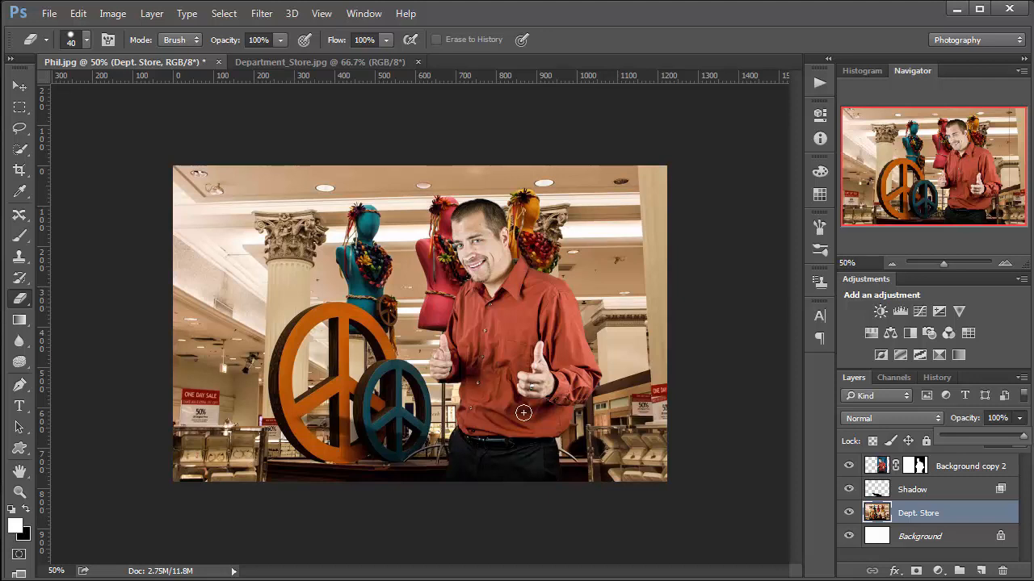
Raise the Shadow layer's opacity to about 85% and reapply the last Gaussian Blur to it
{"action": "double_click", "coordinate": [886, 490]}
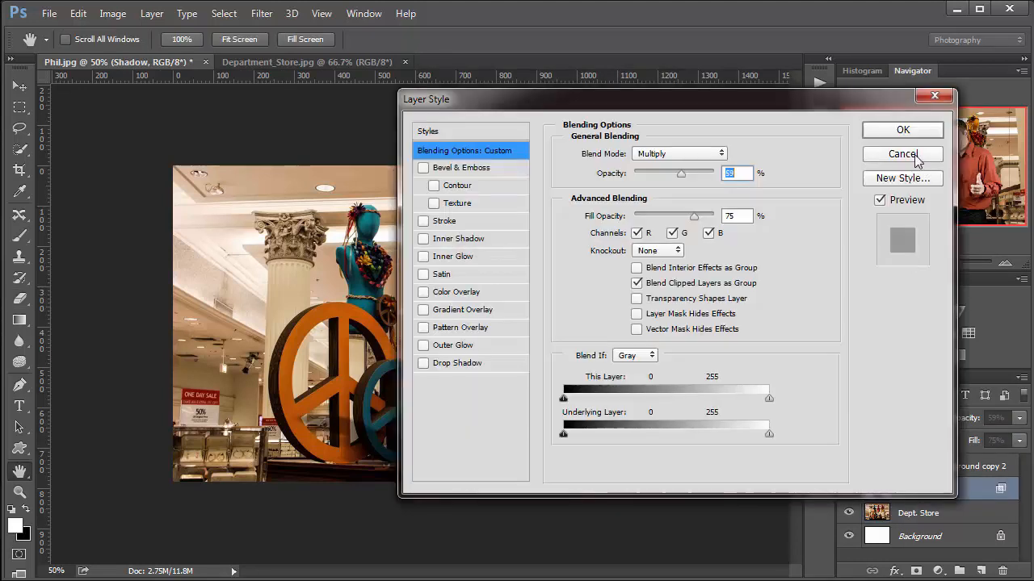
{"action": "left_click", "coordinate": [902, 154]}
{"action": "left_click", "coordinate": [1019, 419]}
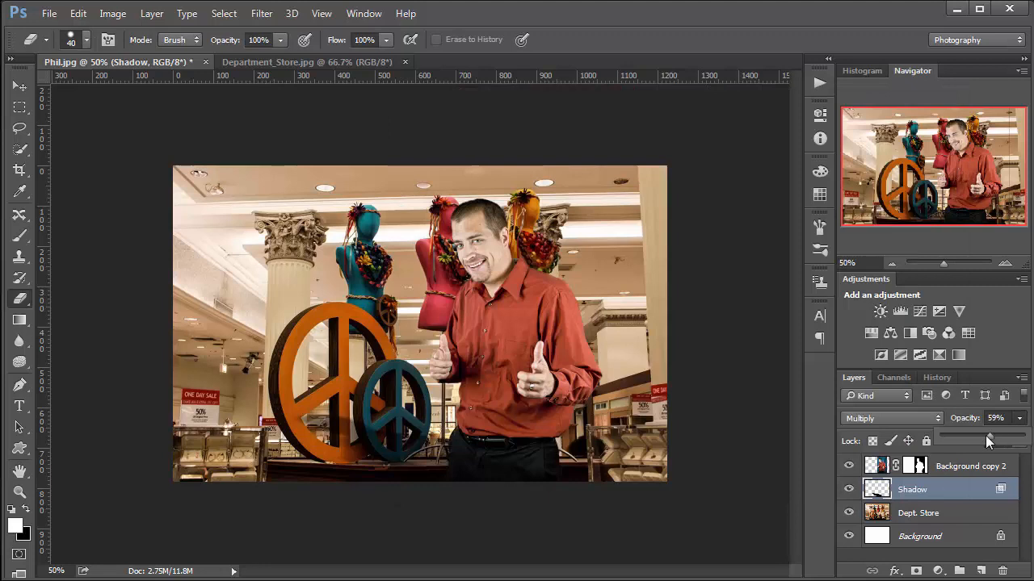
{"action": "left_click_drag", "start_coordinate": [989, 440], "coordinate": [1014, 440]}
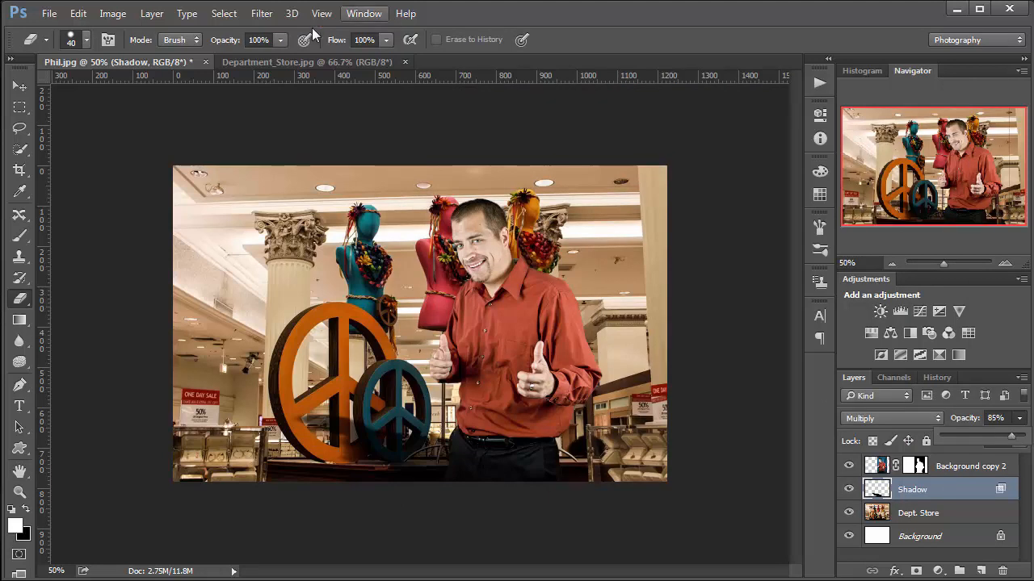
{"action": "left_click", "coordinate": [261, 13]}
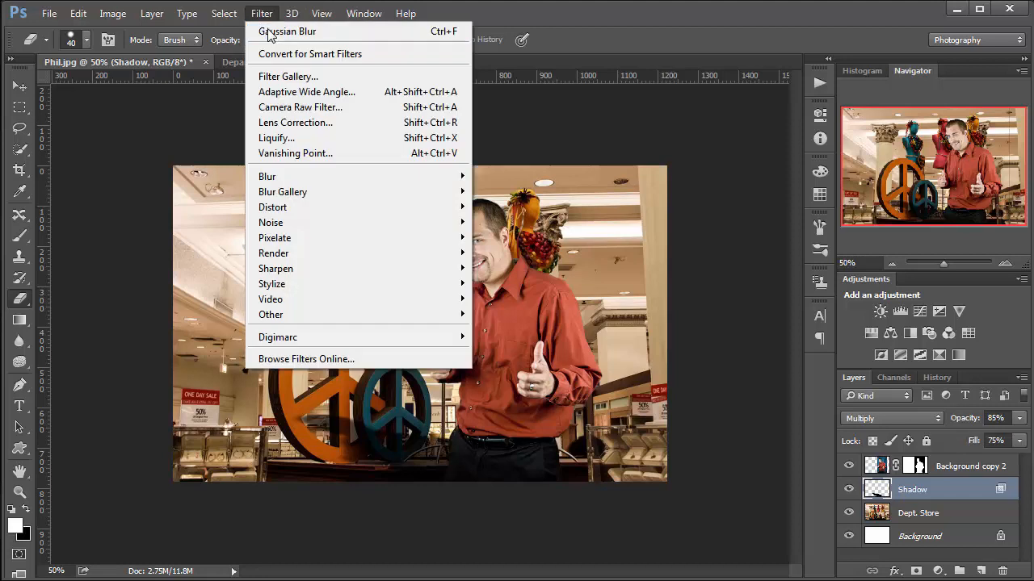
{"action": "left_click", "coordinate": [268, 32]}
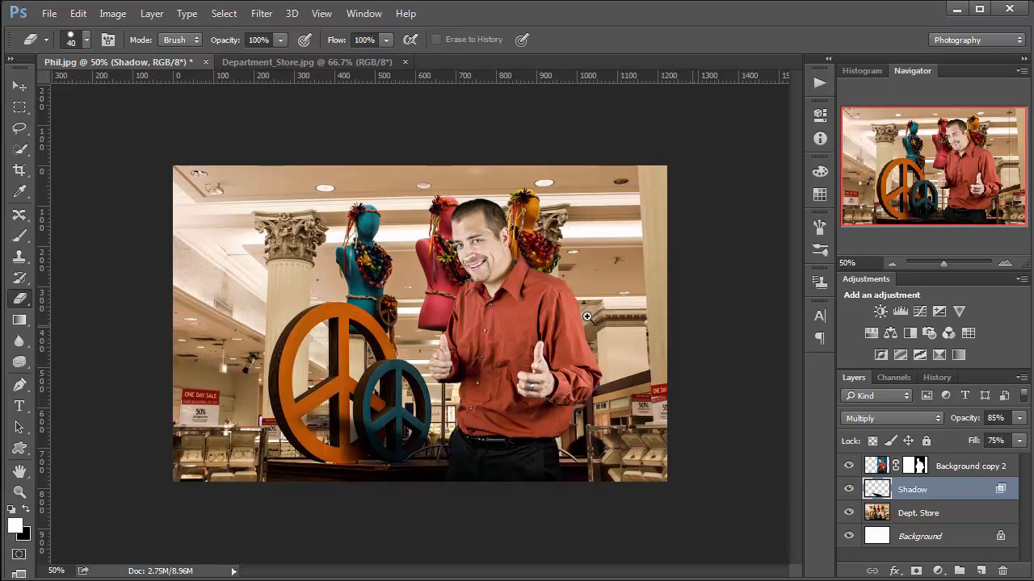
{"action": "key", "text": "ctrl+plus"}
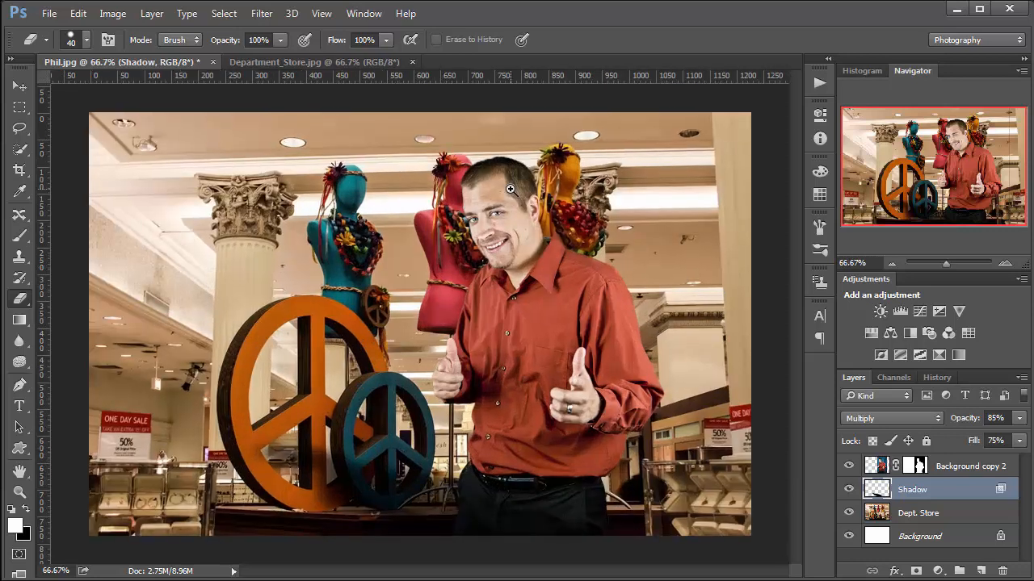
{"action": "left_click", "coordinate": [511, 189], "text": "ctrl"}
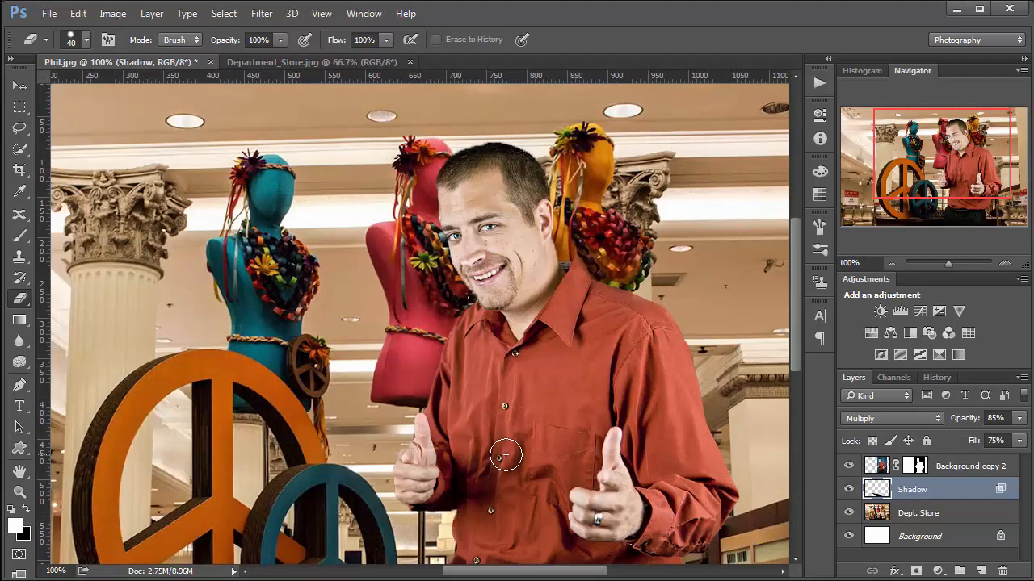
{"action": "key", "text": "ctrl+minus"}
{"action": "key", "text": "ctrl+minus"}
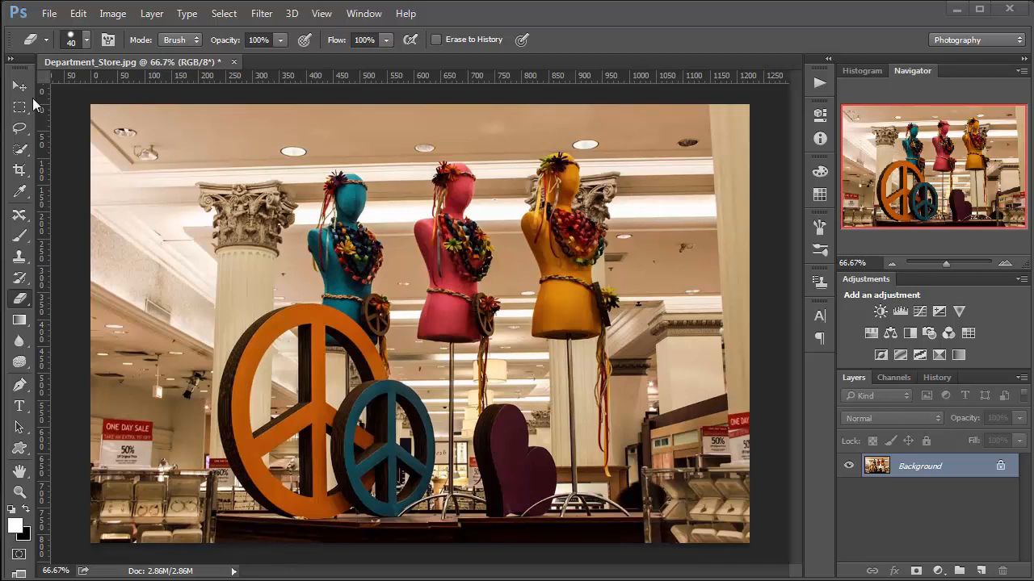
Start Perspective Warp on the store photo and lay out three adjoining full-height planes covering its whole width, snapping the middle plane to its neighbours
{"action": "left_click", "coordinate": [79, 14]}
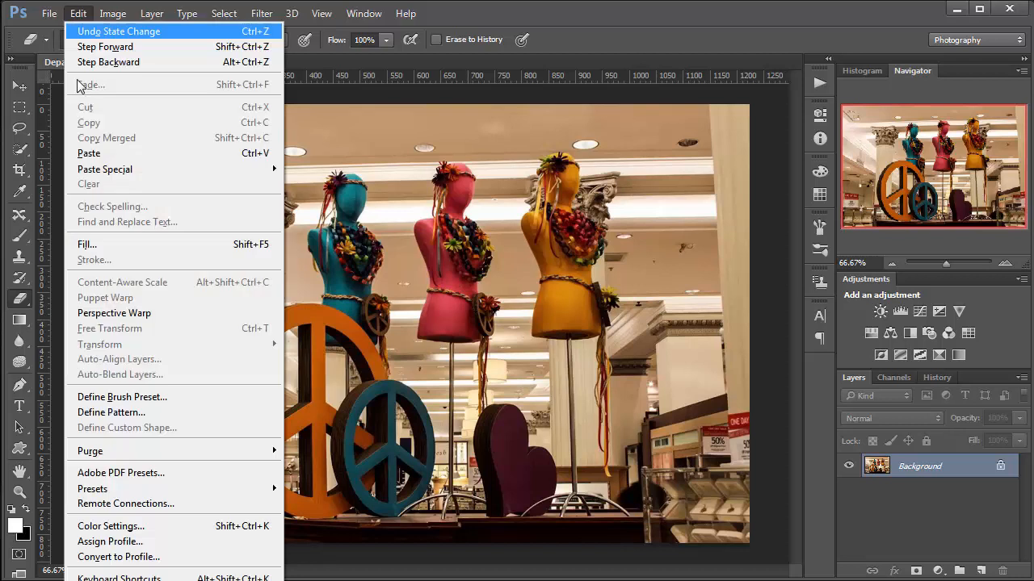
{"action": "left_click", "coordinate": [161, 317]}
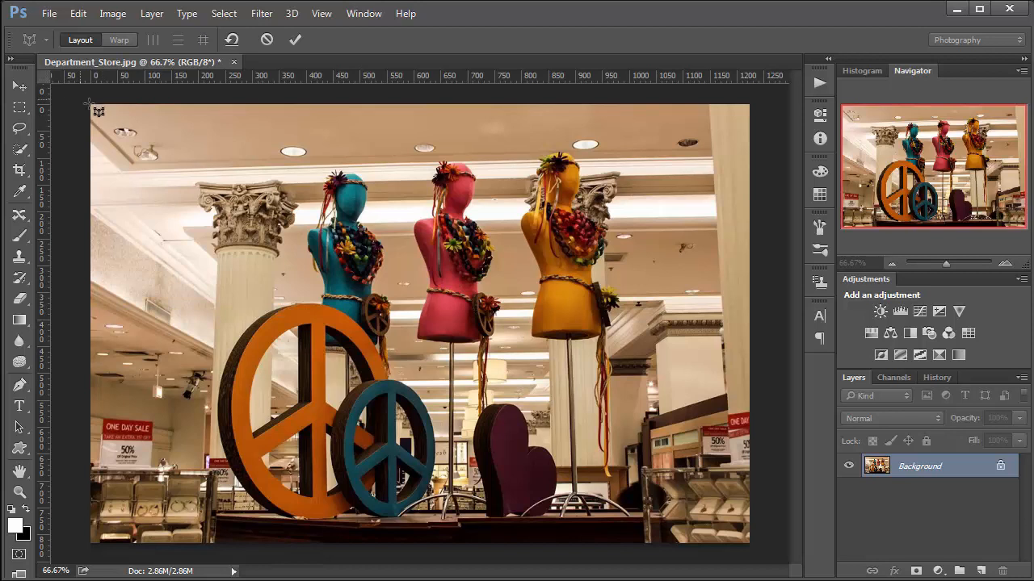
{"action": "left_click_drag", "start_coordinate": [90, 102], "coordinate": [299, 500]}
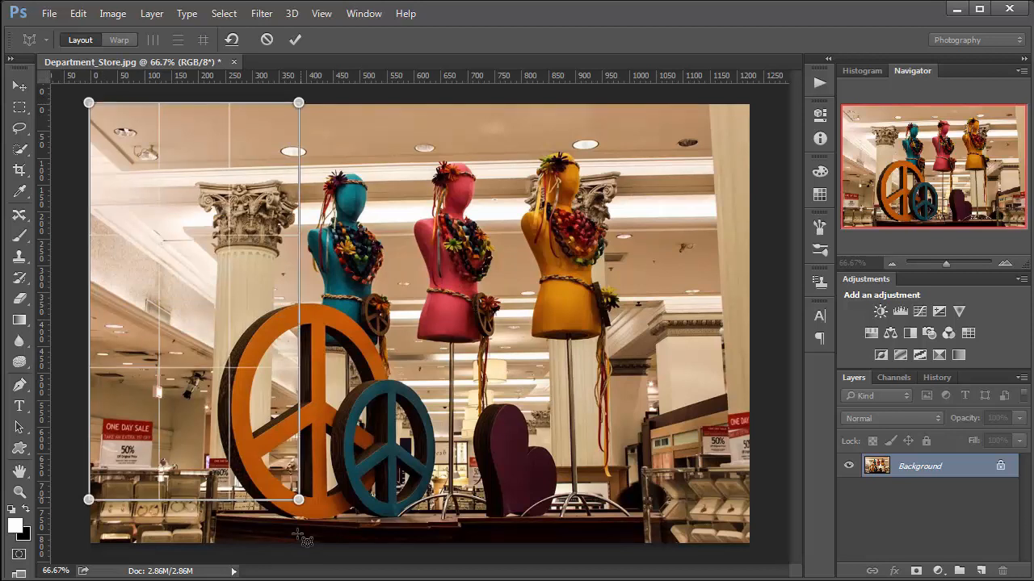
{"action": "left_click_drag", "start_coordinate": [301, 537], "coordinate": [297, 545]}
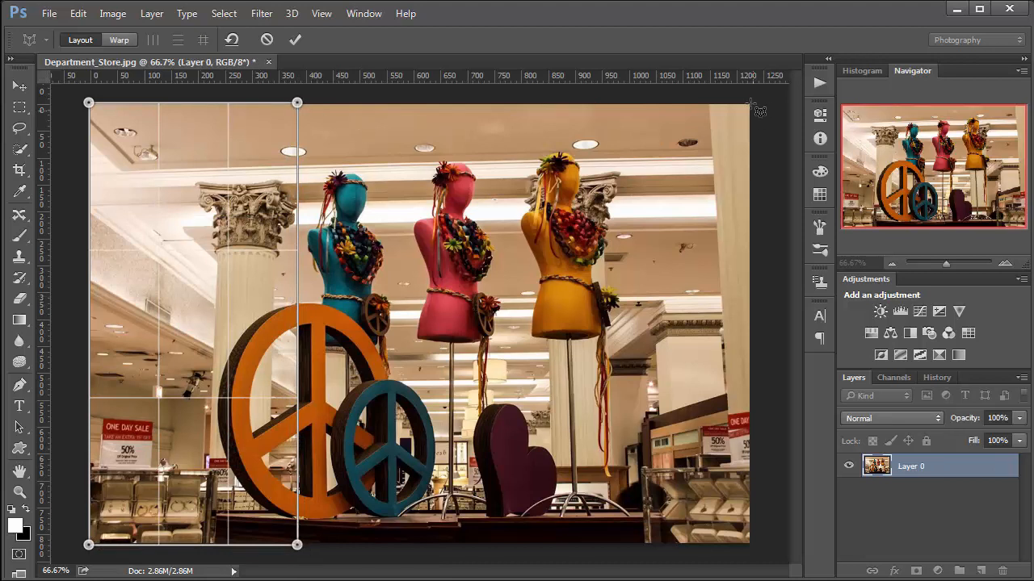
{"action": "left_click_drag", "start_coordinate": [749, 100], "coordinate": [557, 543]}
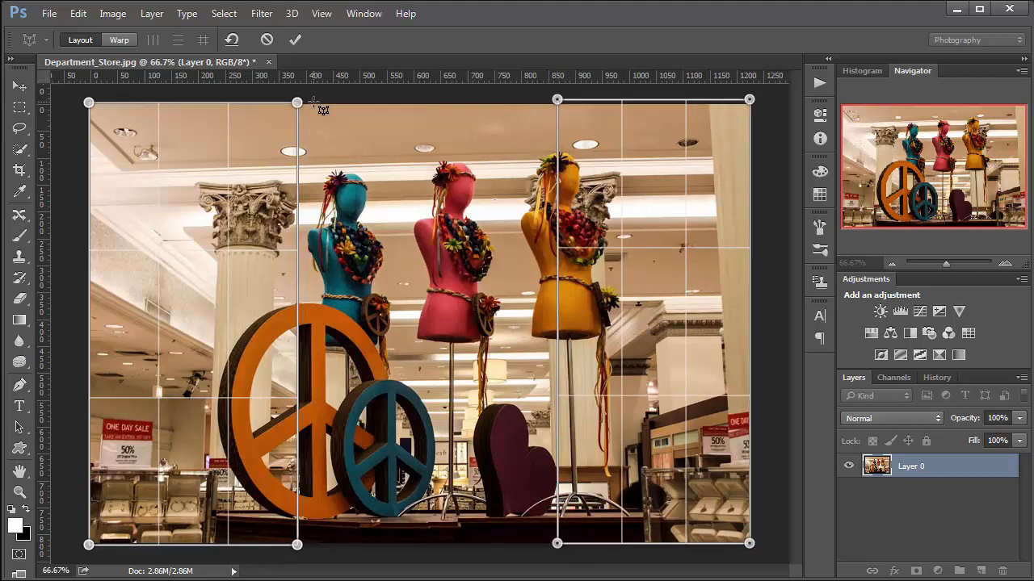
{"action": "left_click_drag", "start_coordinate": [319, 105], "coordinate": [557, 543]}
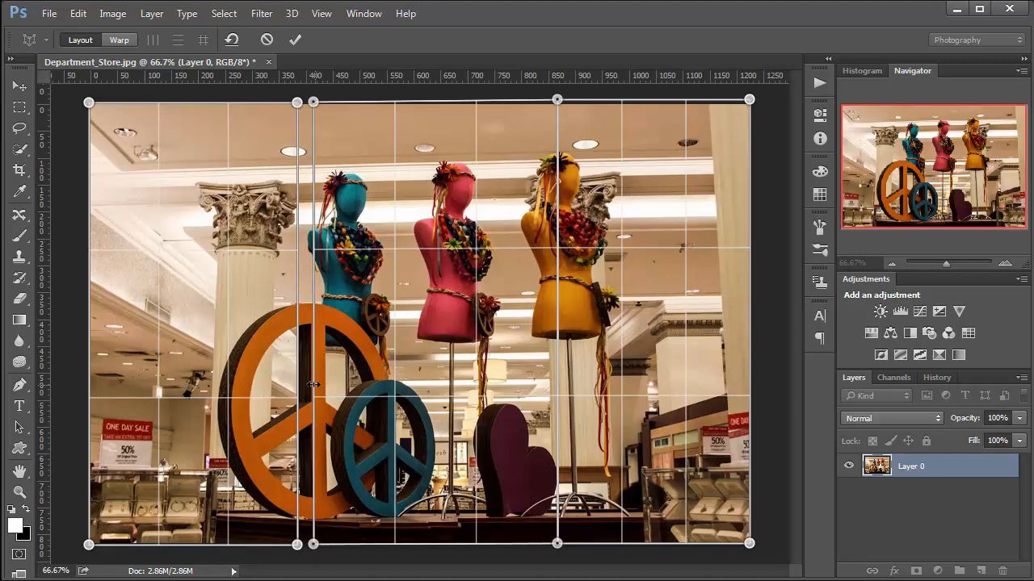
{"action": "left_click_drag", "start_coordinate": [315, 385], "coordinate": [308, 384]}
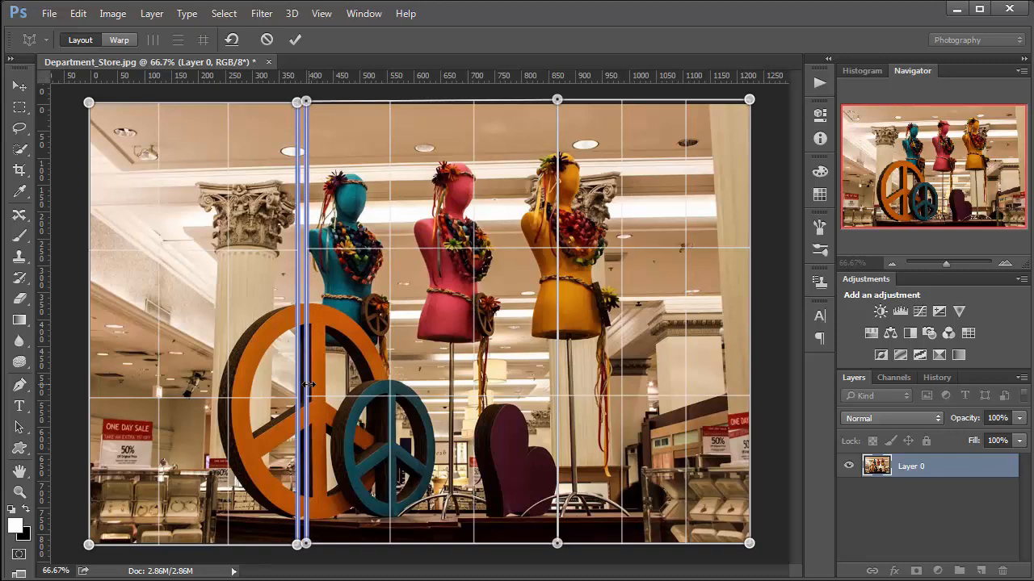
{"action": "left_click_drag", "start_coordinate": [308, 385], "coordinate": [305, 386]}
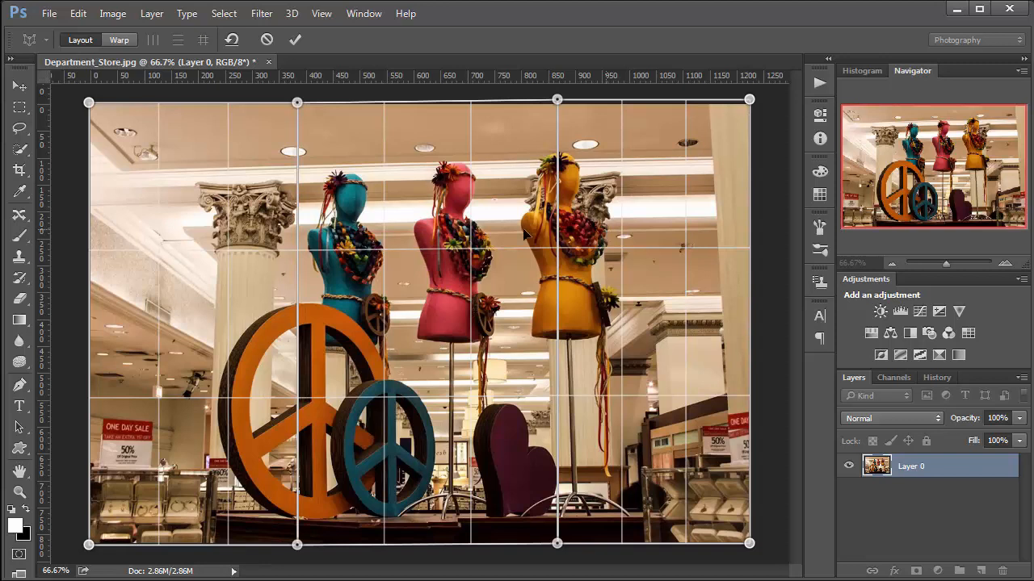
Switch Perspective Warp to Warp mode and pull the photo's two upper outer corner pins outward to straighten the columns
{"action": "key", "text": "w"}
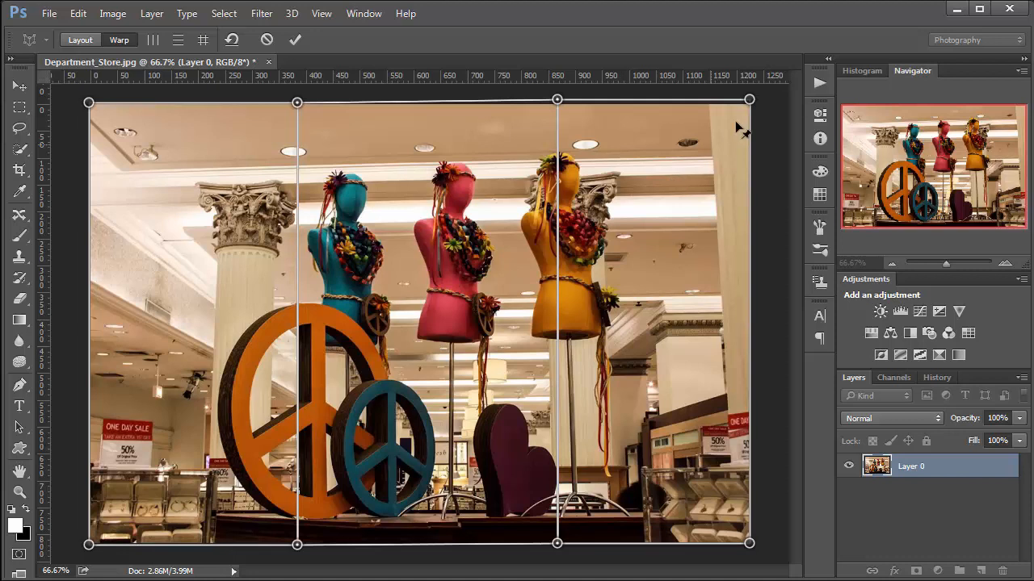
{"action": "left_click_drag", "start_coordinate": [750, 100], "coordinate": [773, 99]}
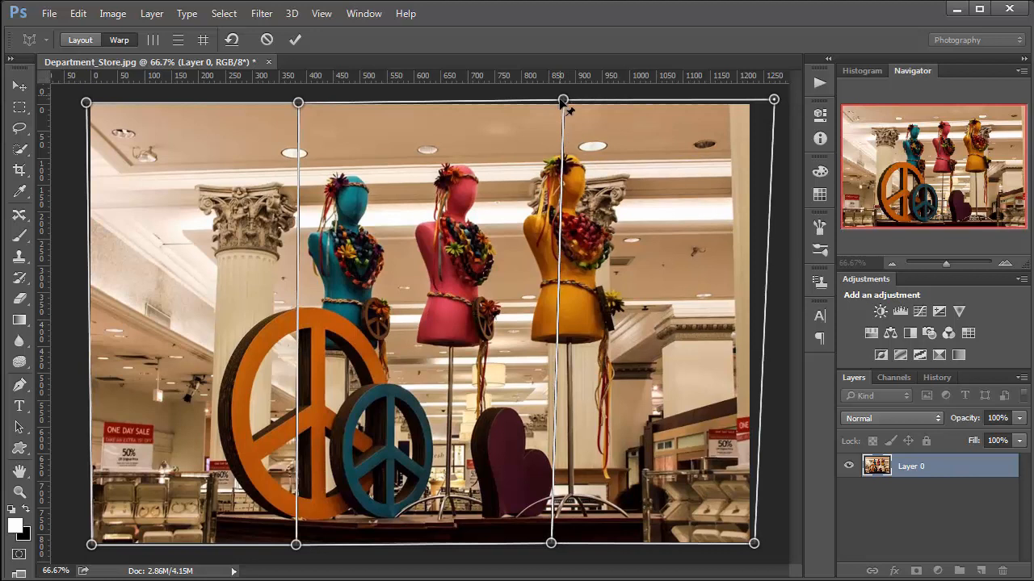
{"action": "left_click_drag", "start_coordinate": [563, 99], "coordinate": [562, 100]}
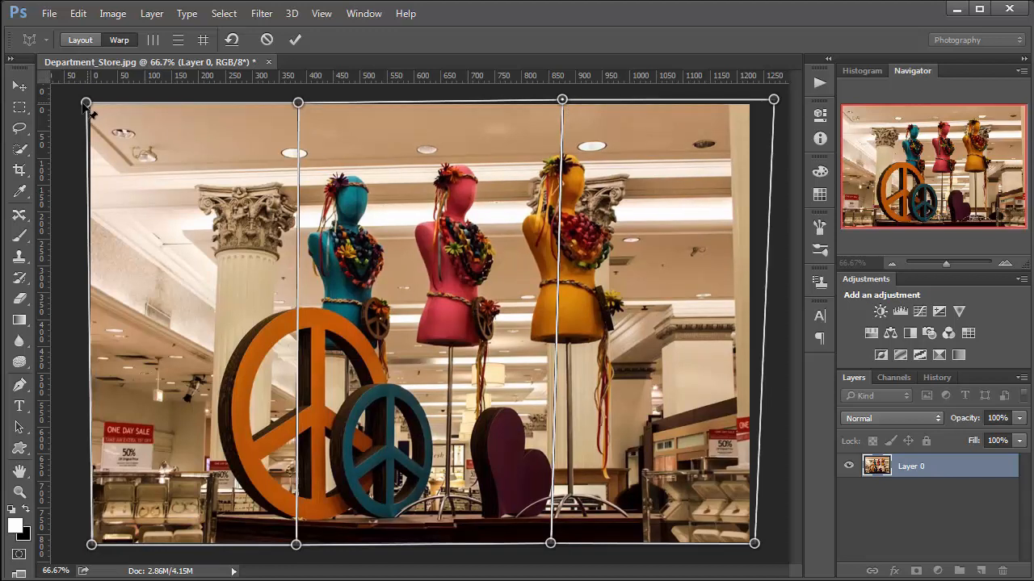
{"action": "left_click_drag", "start_coordinate": [86, 103], "coordinate": [62, 102]}
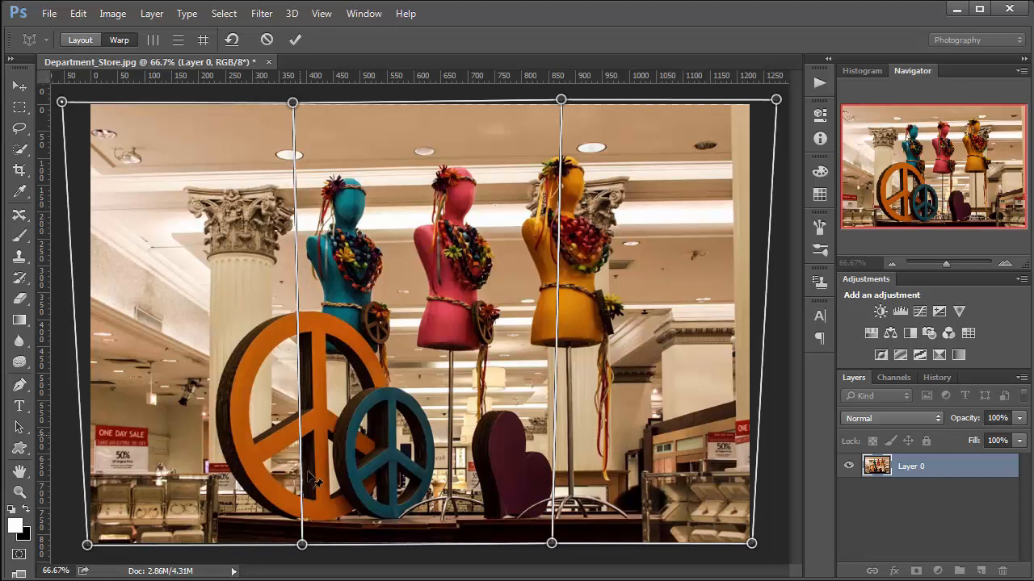
Fine-tune the two inner pins along the photo's lower edge, moving them slightly below the canvas, and apply the Perspective Warp
{"action": "left_click_drag", "start_coordinate": [302, 545], "coordinate": [291, 546]}
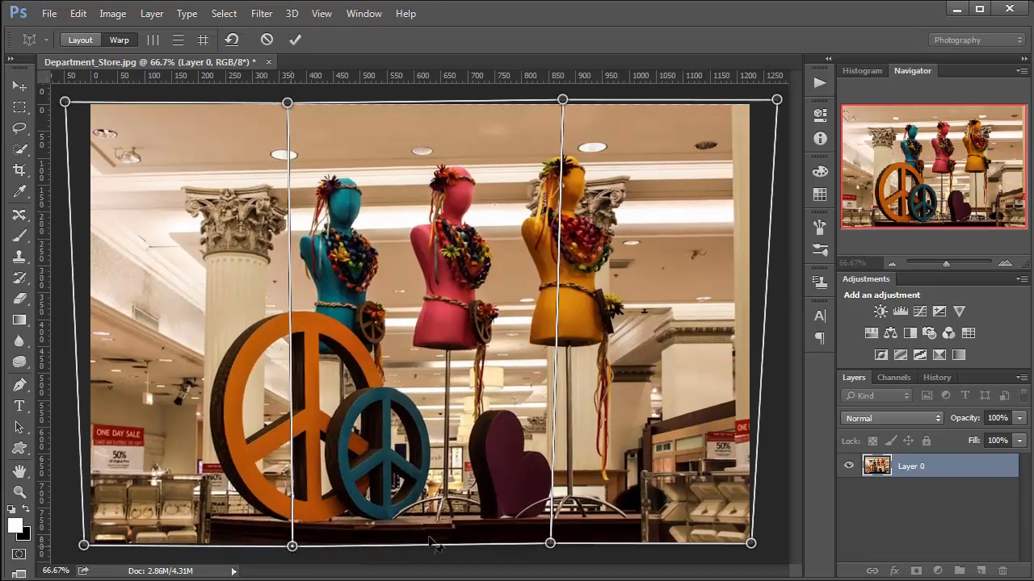
{"action": "left_click_drag", "start_coordinate": [549, 548], "coordinate": [554, 552]}
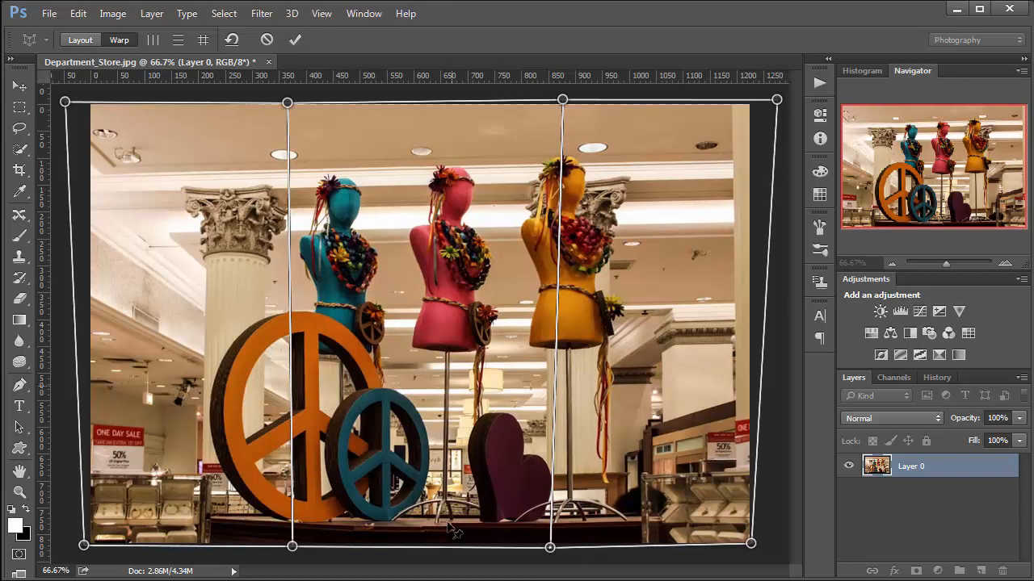
{"action": "left_click_drag", "start_coordinate": [552, 551], "coordinate": [549, 552]}
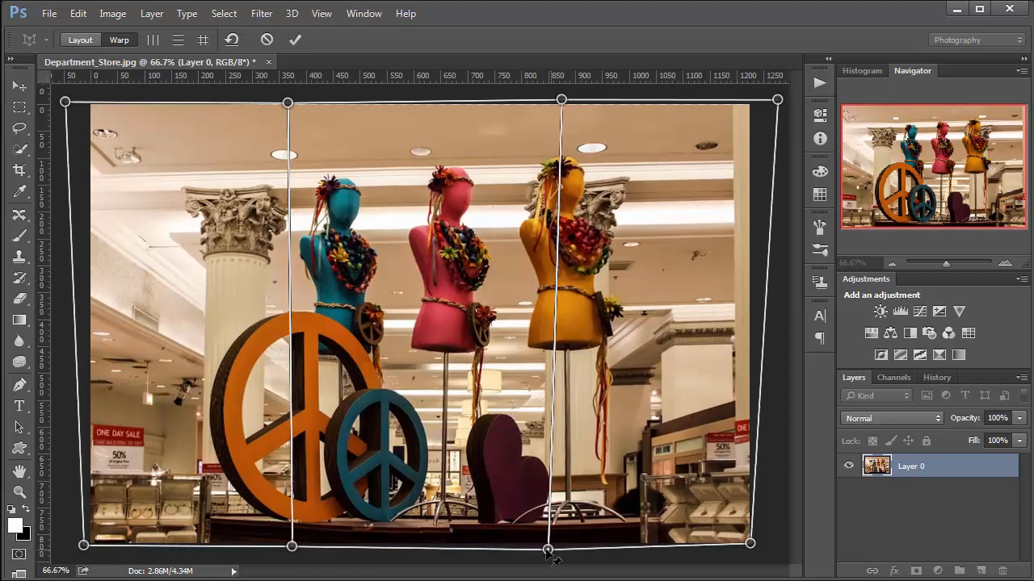
{"action": "left_click_drag", "start_coordinate": [292, 548], "coordinate": [296, 549]}
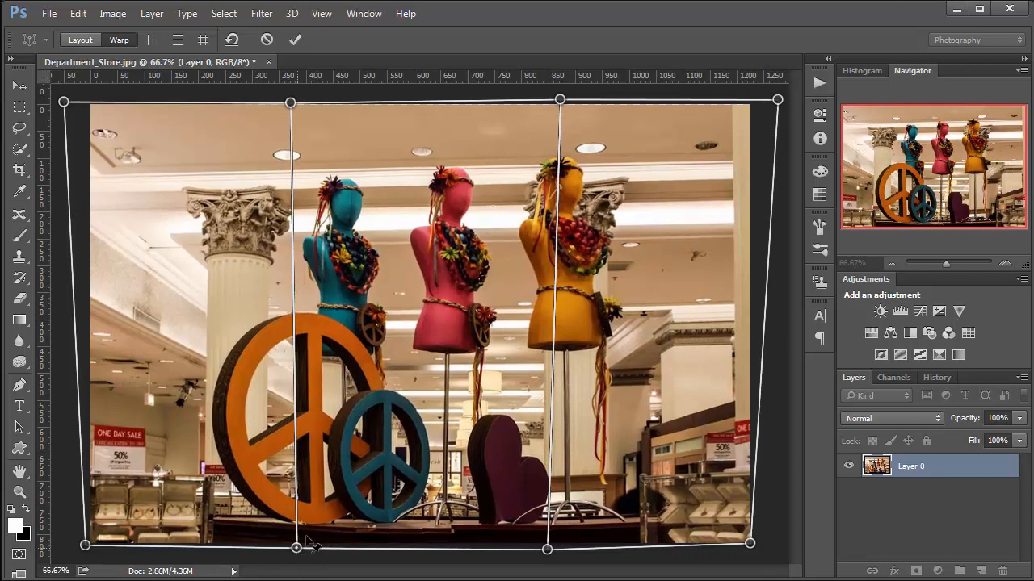
{"action": "key", "text": "Return"}
{"action": "key", "text": "e"}
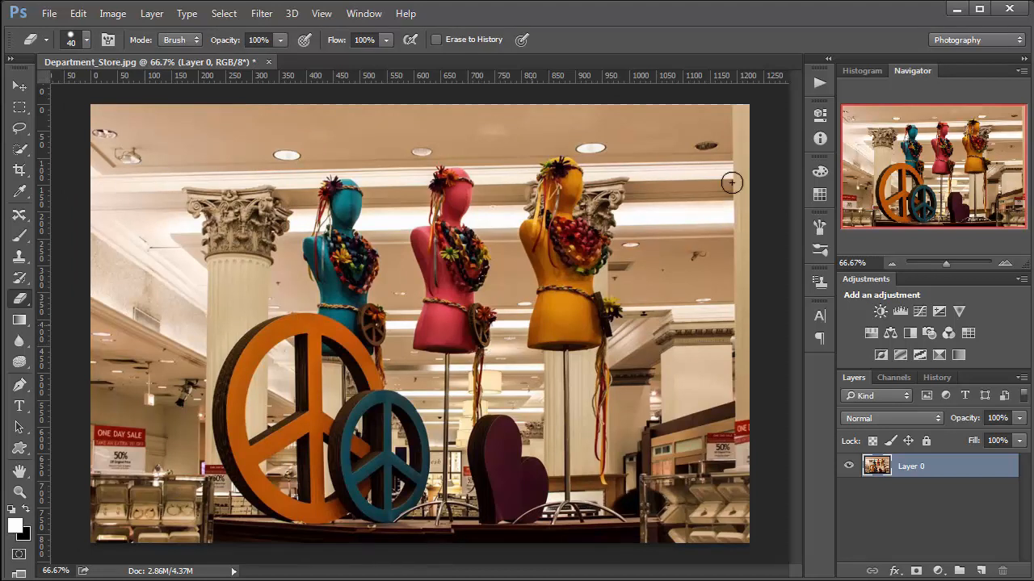
Compare the store photo's Open and Perspective Warp history states, finishing on the warped version
{"action": "left_click", "coordinate": [937, 377]}
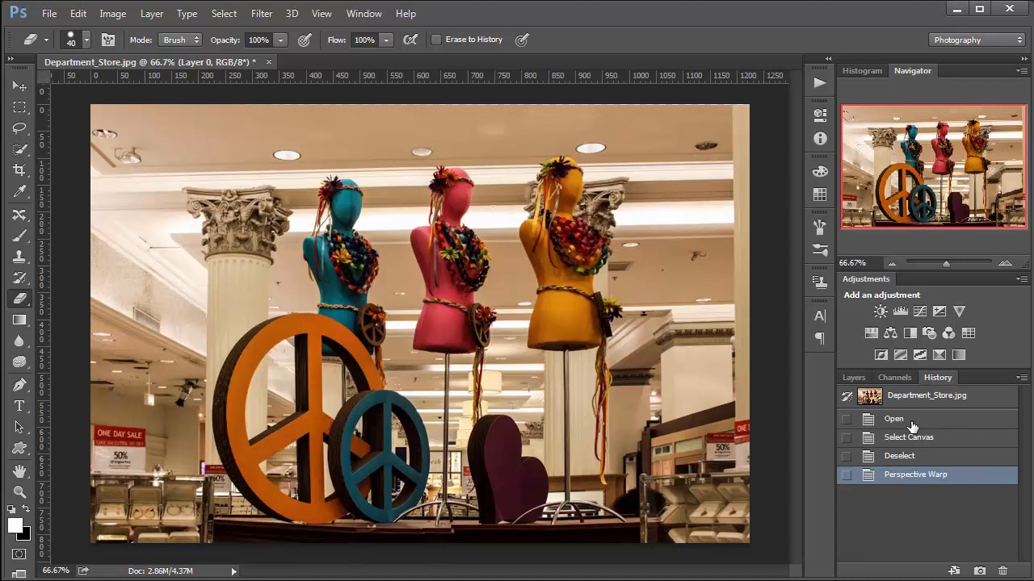
{"action": "left_click", "coordinate": [908, 421]}
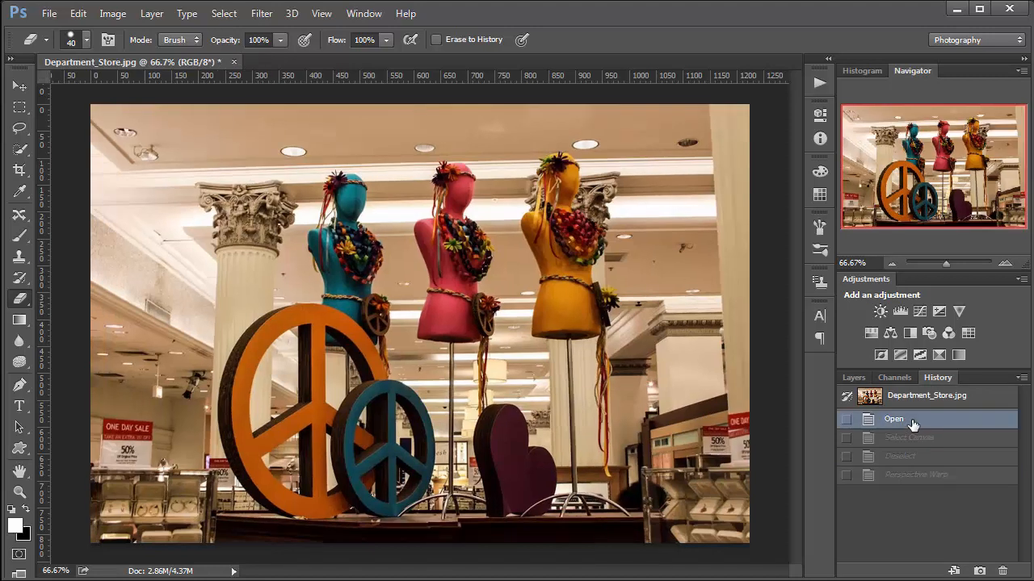
{"action": "left_click", "coordinate": [933, 478]}
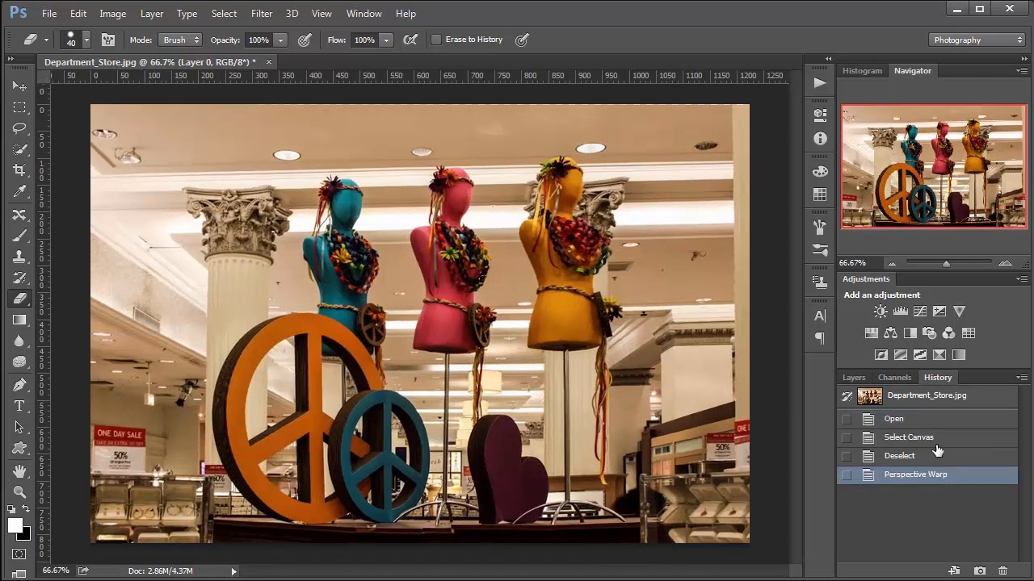
{"action": "left_click", "coordinate": [933, 420]}
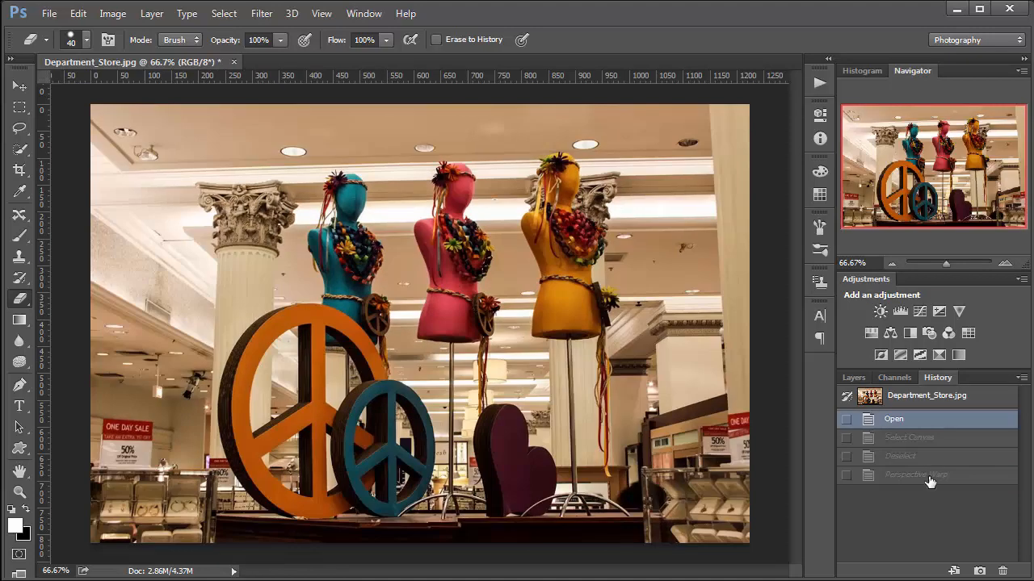
{"action": "left_click", "coordinate": [931, 478]}
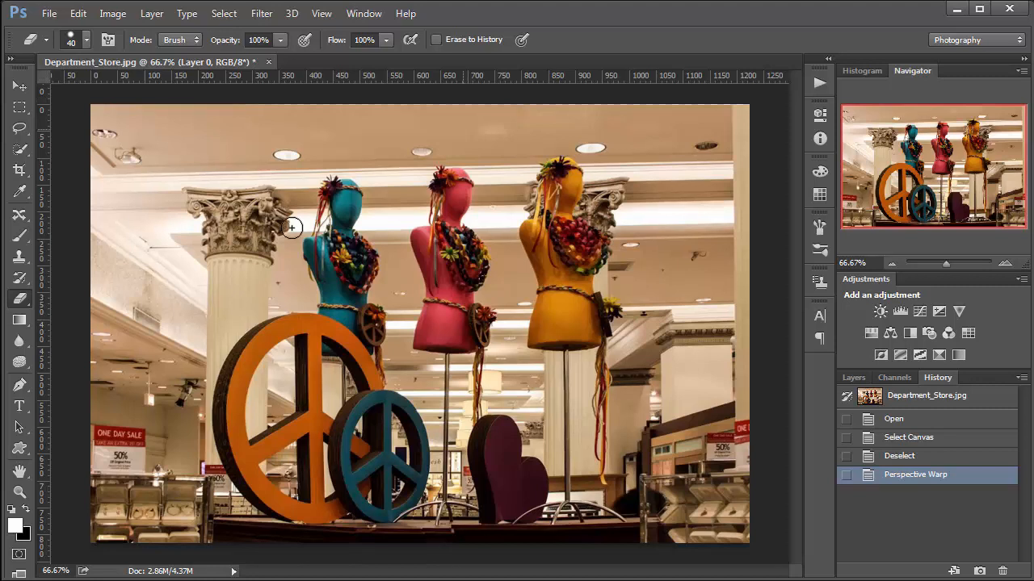
{"action": "key", "text": "c"}
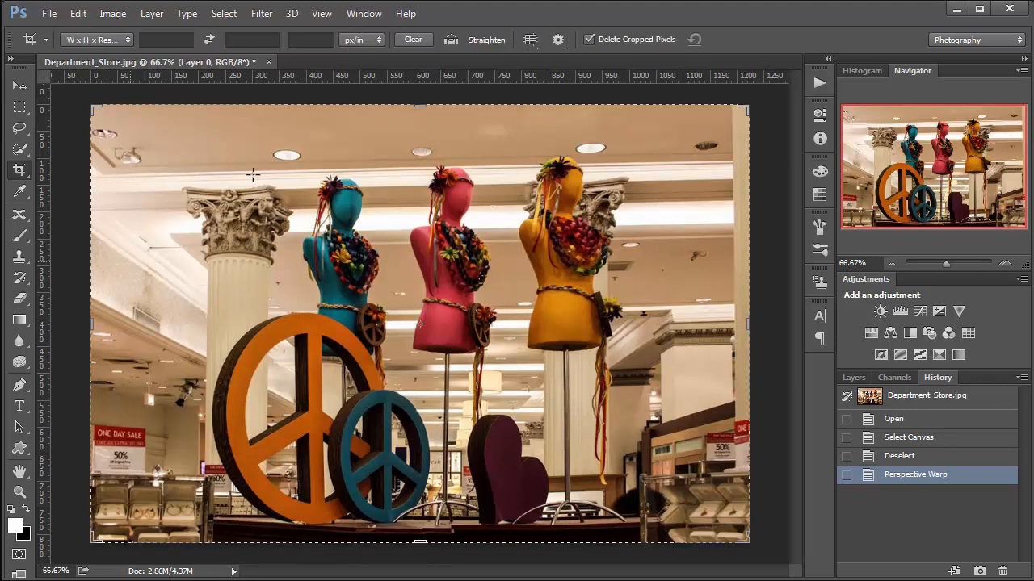
{"action": "left_click", "coordinate": [424, 110]}
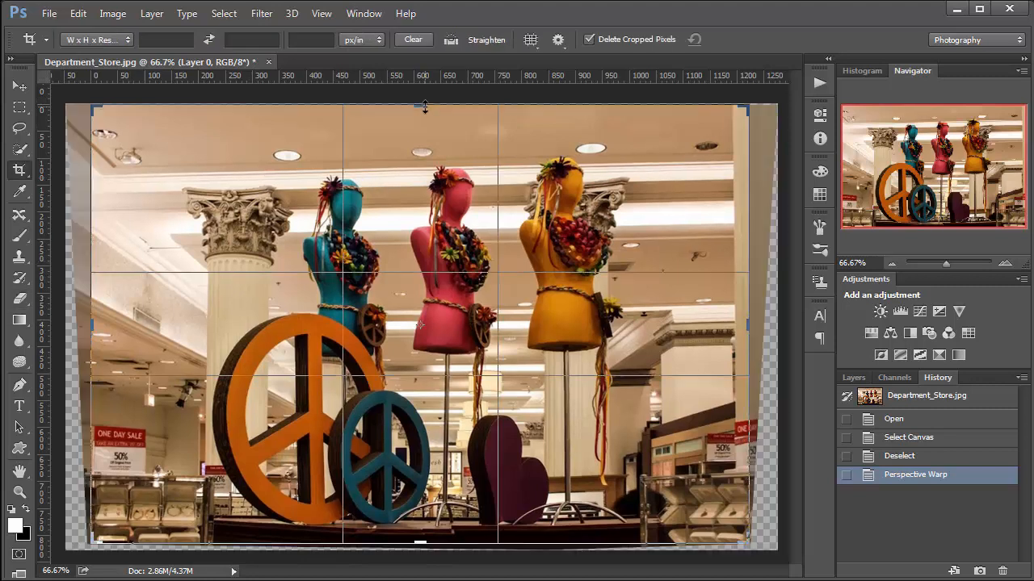
{"action": "mouse_move", "coordinate": [425, 111]}
{"action": "left_mouse_down"}
{"action": "mouse_move", "coordinate": [425, 100]}
{"action": "mouse_move", "coordinate": [424, 109]}
{"action": "left_mouse_up"}
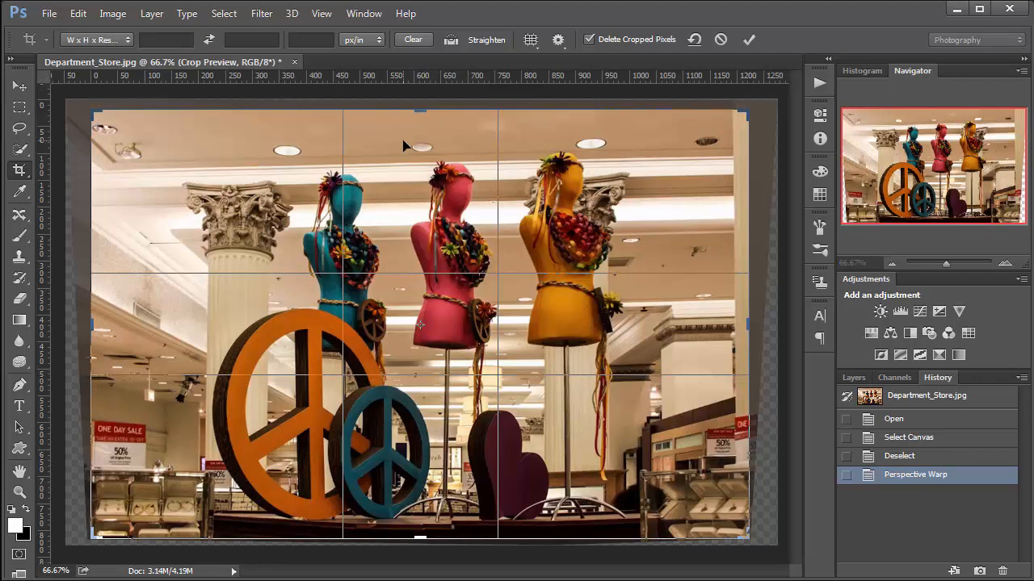
{"action": "key", "text": "Return"}
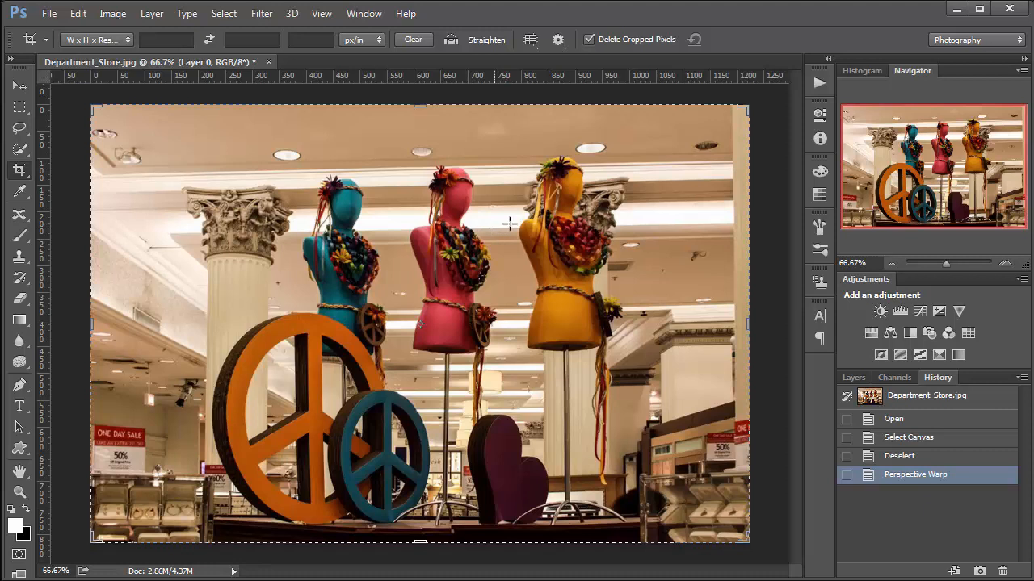
Set the Crop tool to Unconstrained and crop a thin strip off the store photo's upper edge
{"action": "left_click", "coordinate": [88, 40]}
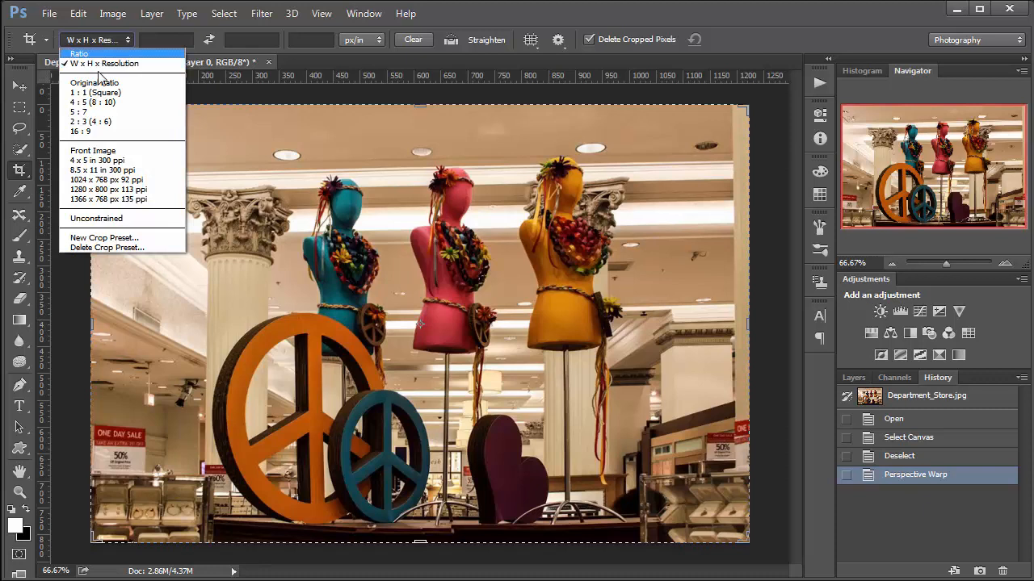
{"action": "left_click", "coordinate": [113, 219]}
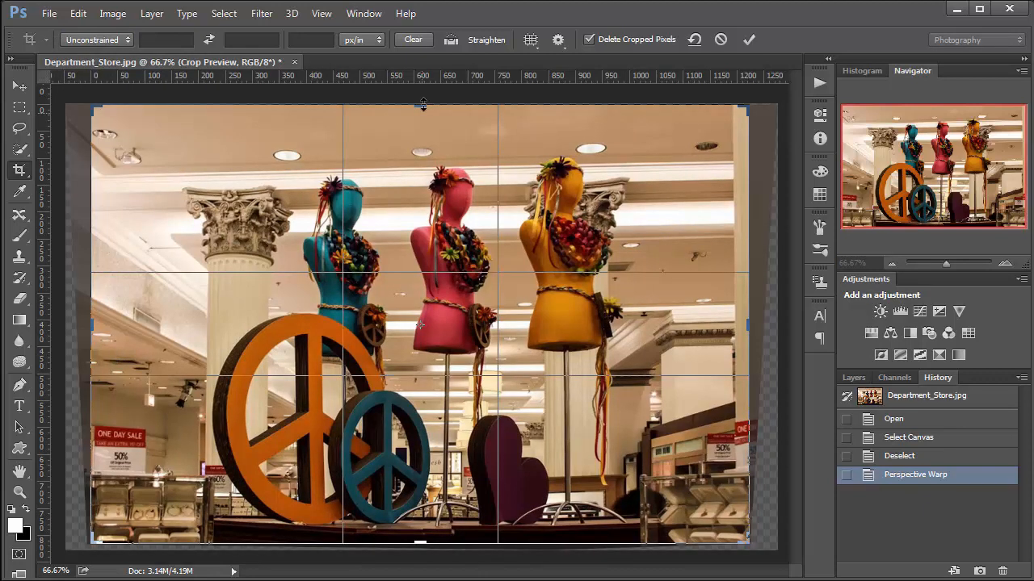
{"action": "left_click_drag", "start_coordinate": [420, 109], "coordinate": [421, 106]}
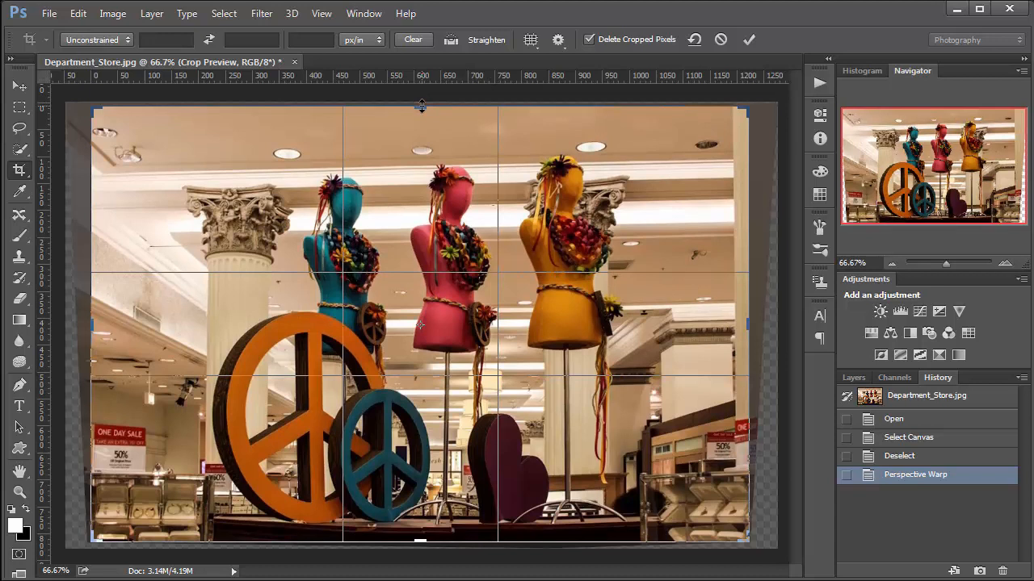
{"action": "key", "text": "Return"}
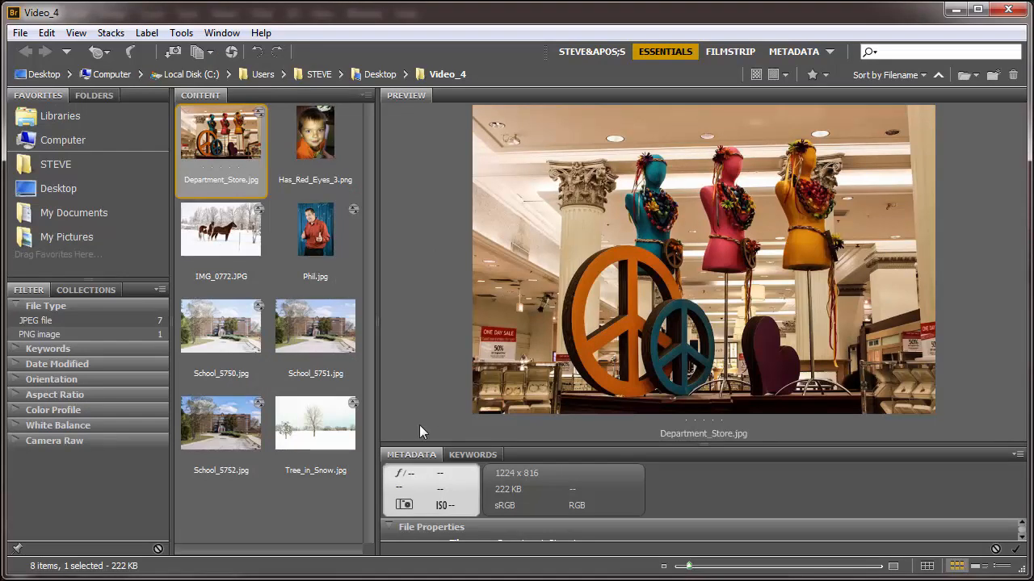
Preview the red-eye portrait, the horses, School_5750.jpg, School_5751.jpg, Tree_in_Snow.jpg and the man's portrait in the Video_4 folder in Bridge
{"action": "key", "text": "Right"}
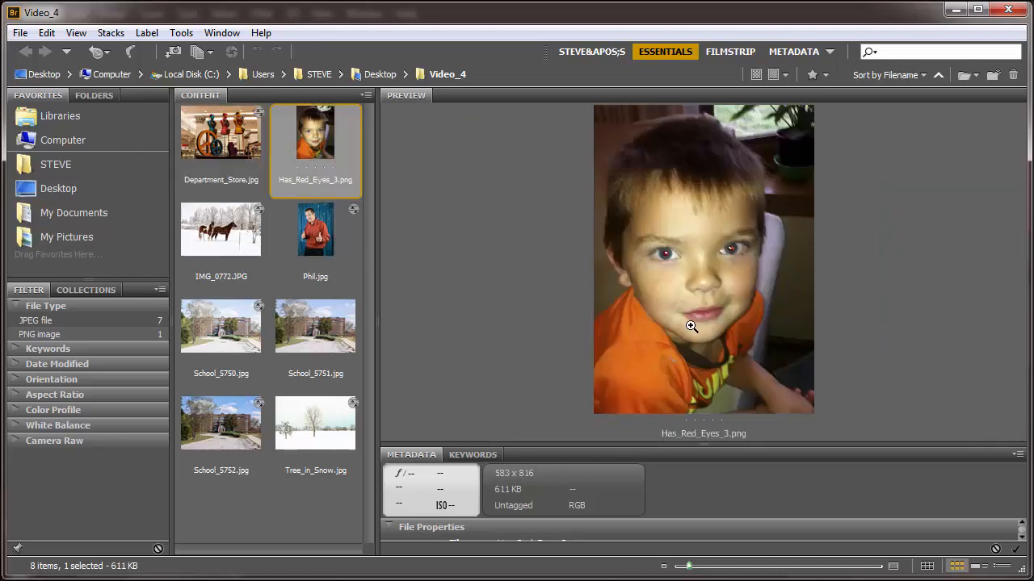
{"action": "left_click", "coordinate": [221, 242]}
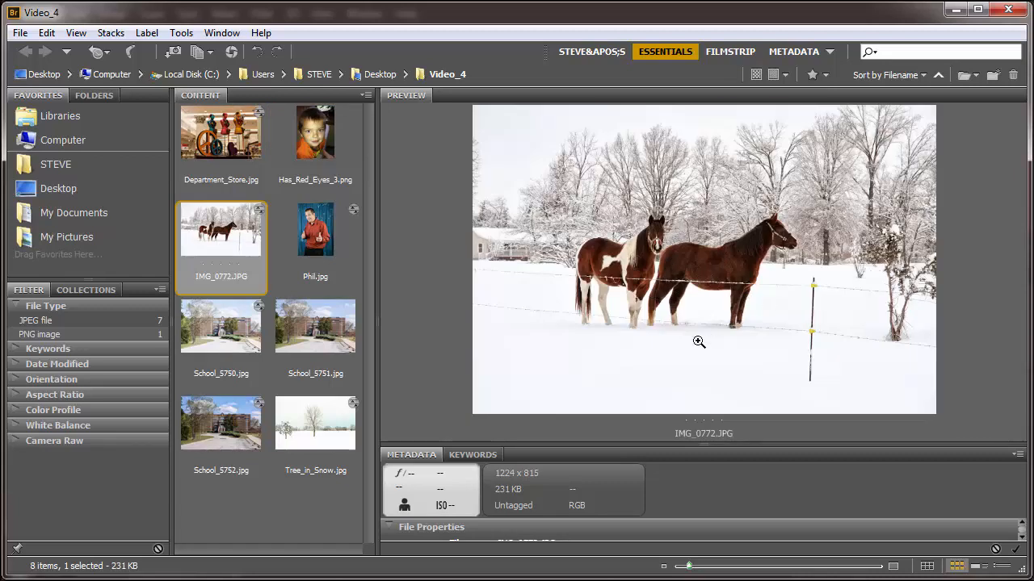
{"action": "left_click", "coordinate": [212, 331]}
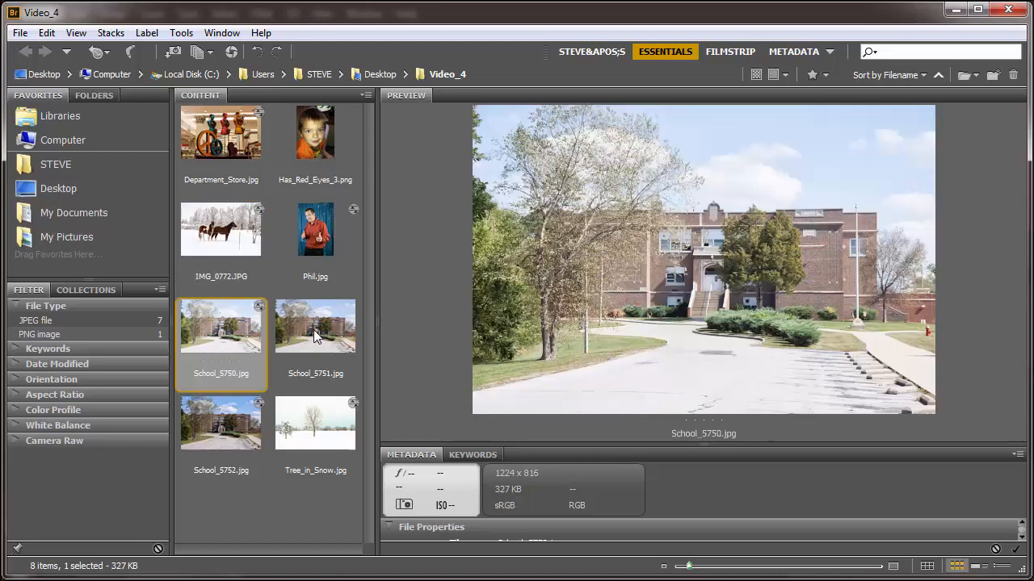
{"action": "left_click", "coordinate": [317, 332]}
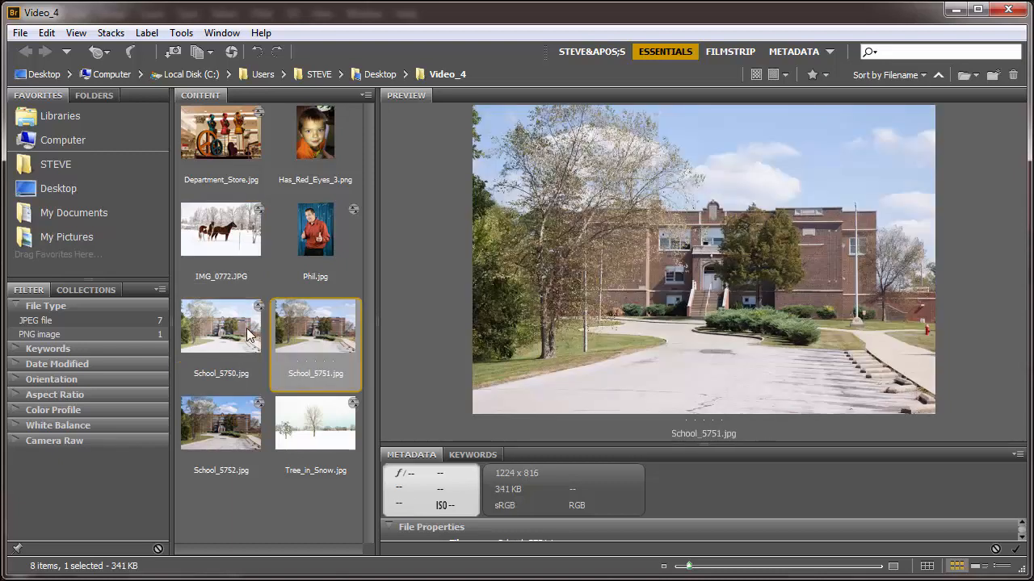
{"action": "left_click", "coordinate": [325, 423]}
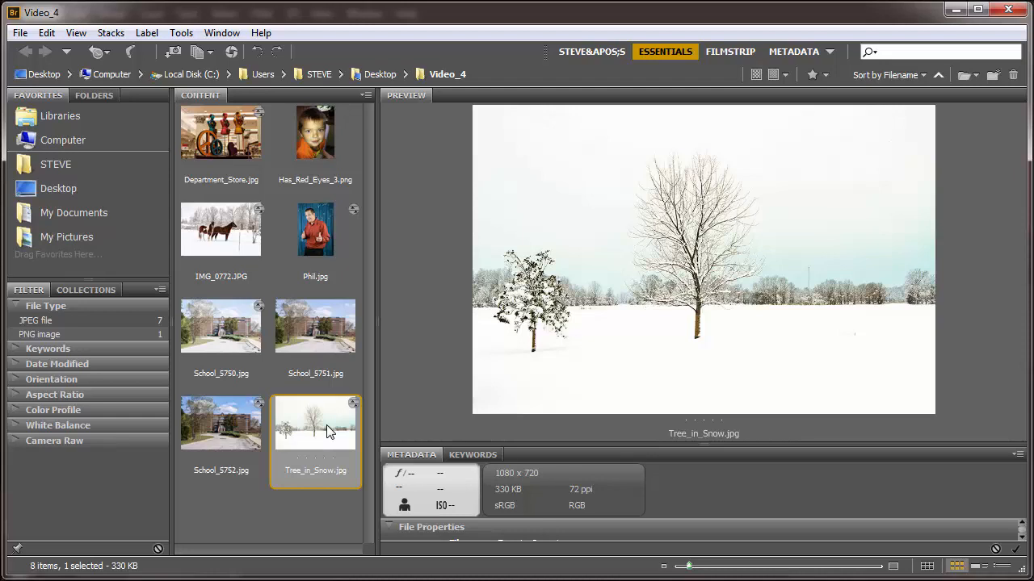
{"action": "left_click", "coordinate": [315, 232]}
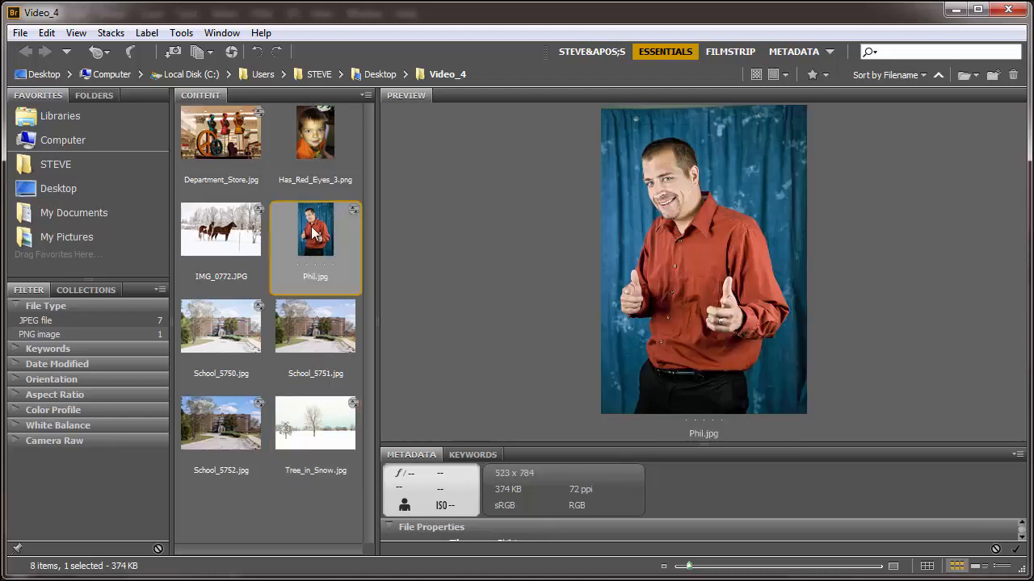